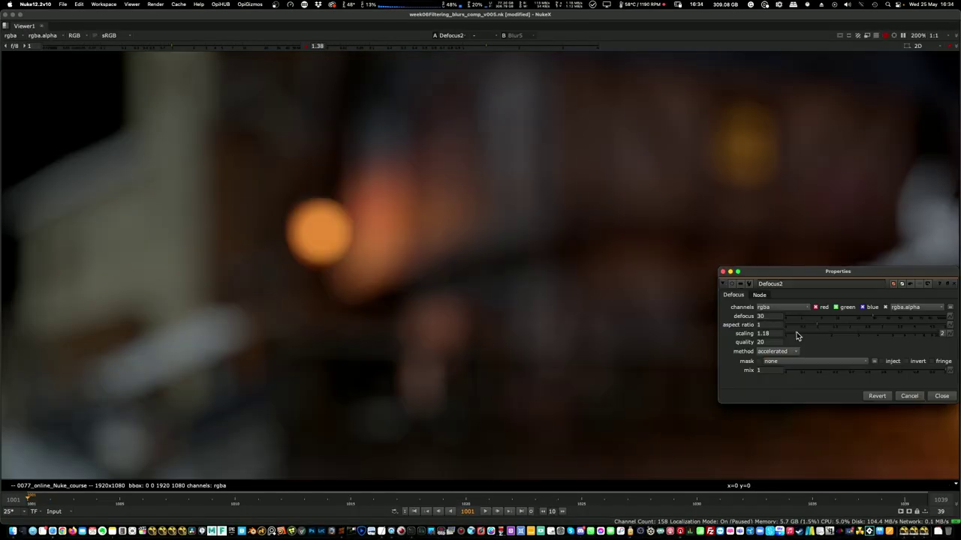
- Increase the scaling of the Defocus node and reduce the depth of field of the ZDefocus node
{"action": "left_click_drag", "start_coordinate": [797, 331], "coordinate": [899, 331]}
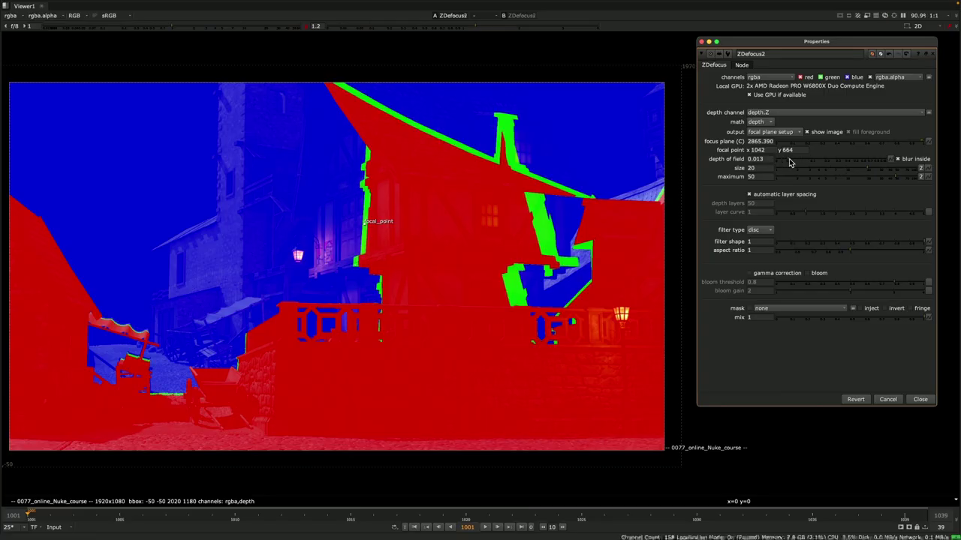
{"action": "left_click_drag", "start_coordinate": [789, 159], "coordinate": [761, 160]}
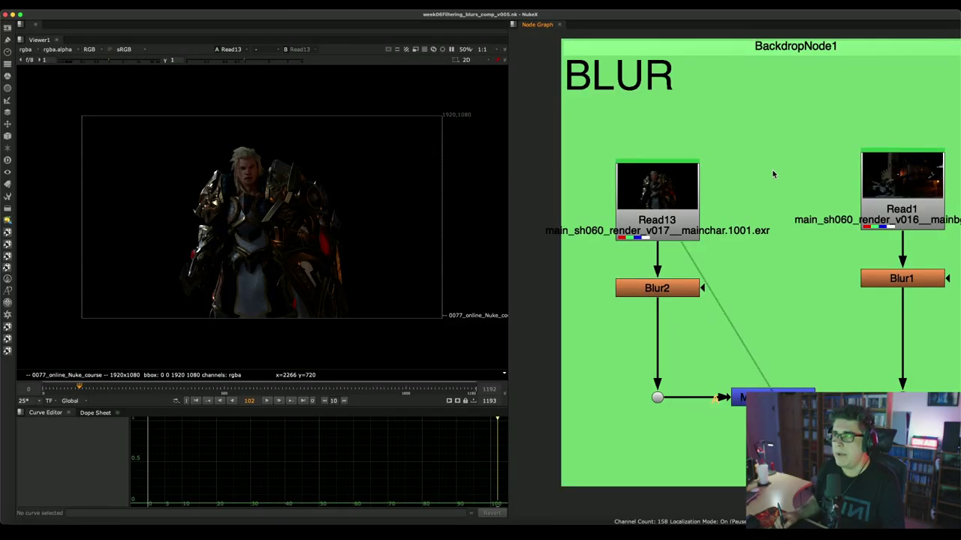
- Switch to the main_sh200_comp_v015 script and play its finished shot in an enlarged viewer
{"action": "scroll", "coordinate": [771, 169], "scroll_direction": "down", "scroll_amount": 4}
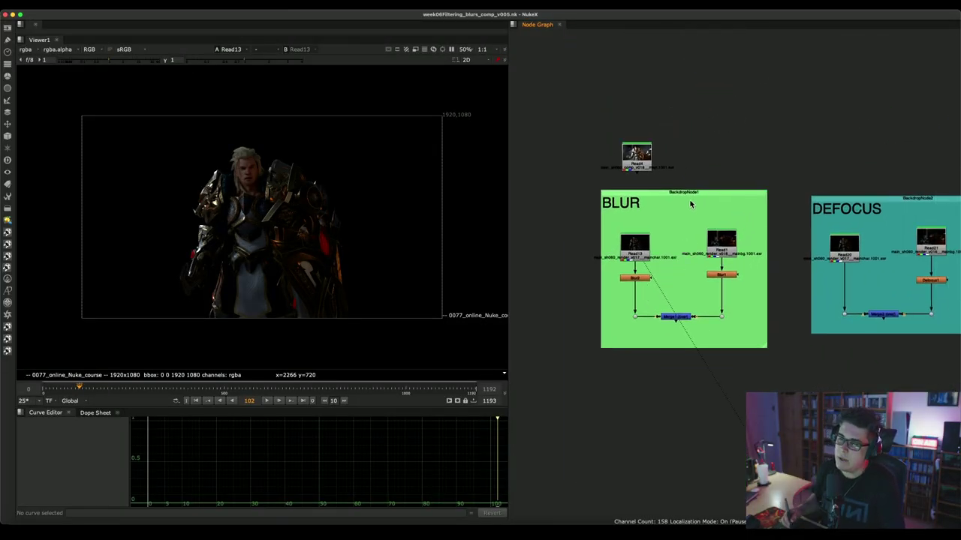
{"action": "key", "text": "super+Tab"}
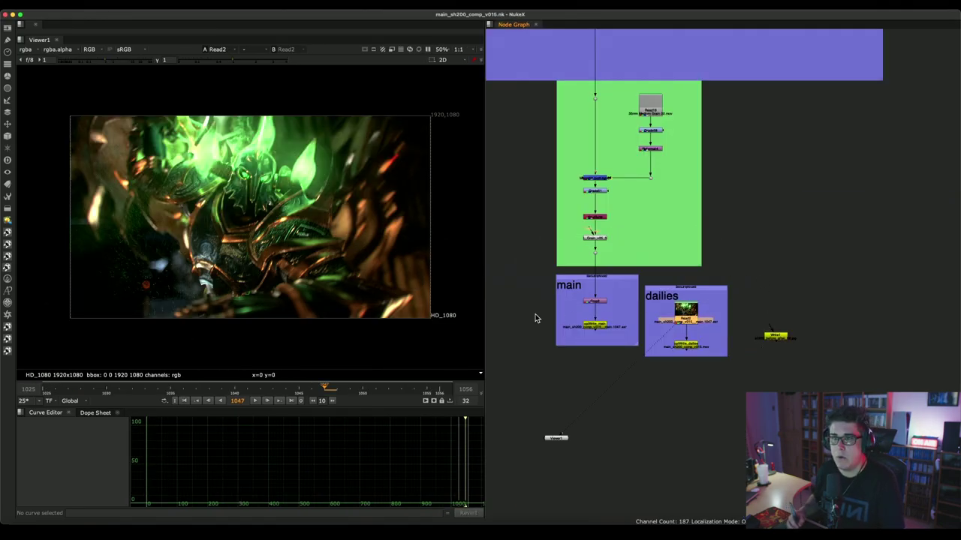
{"action": "key", "text": "space"}
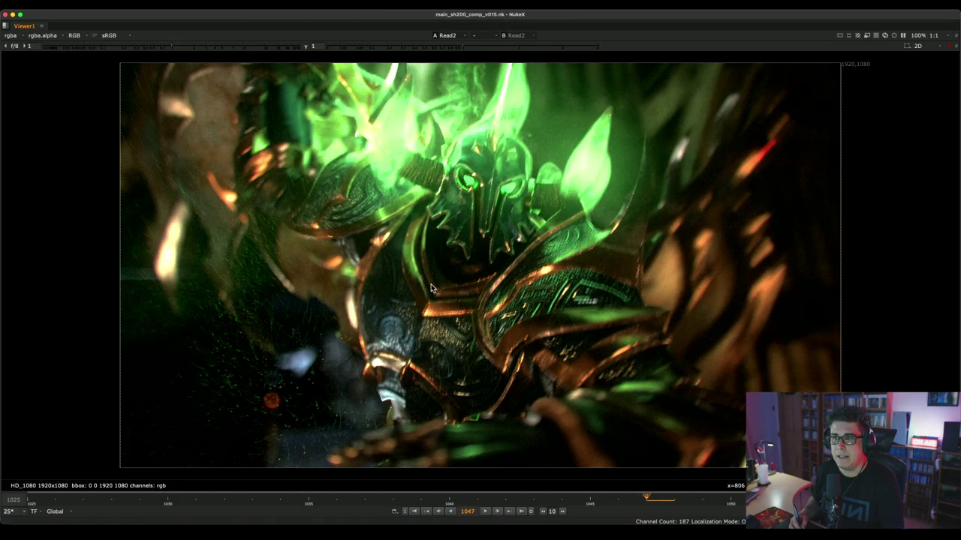
{"action": "left_click", "coordinate": [484, 512]}
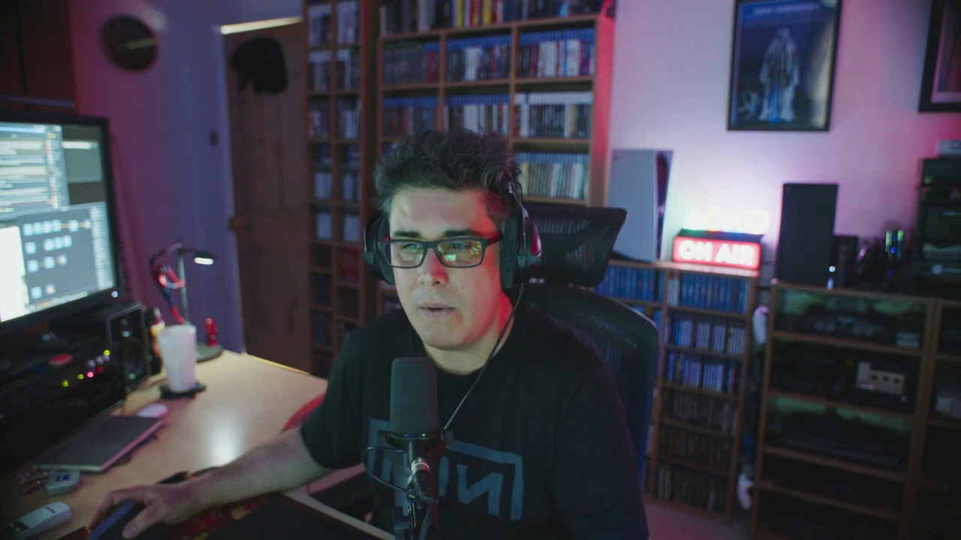
- Open UCOOL_main_editorial_v129.mov from the masters folder in Finder and watch it full screen
{"action": "left_click", "coordinate": [281, 384]}
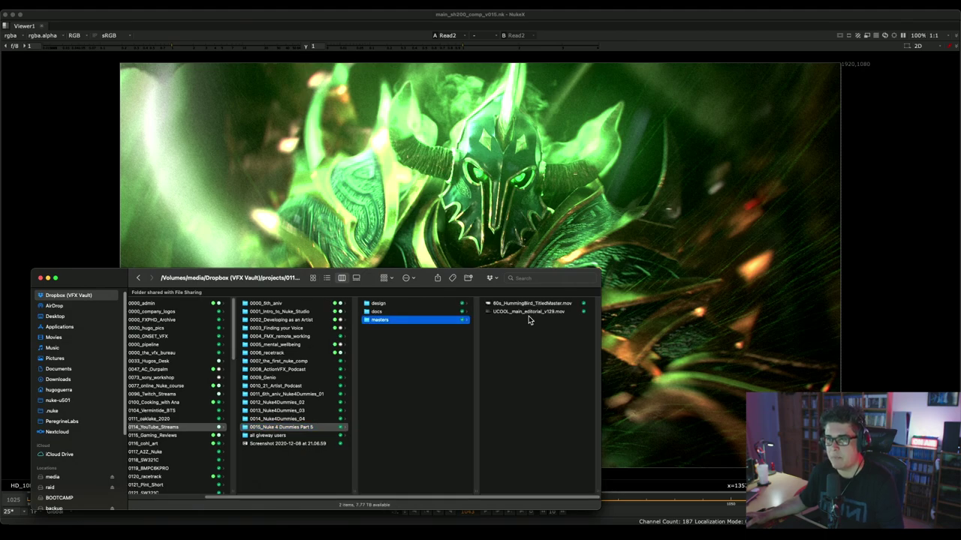
{"action": "left_click", "coordinate": [488, 312]}
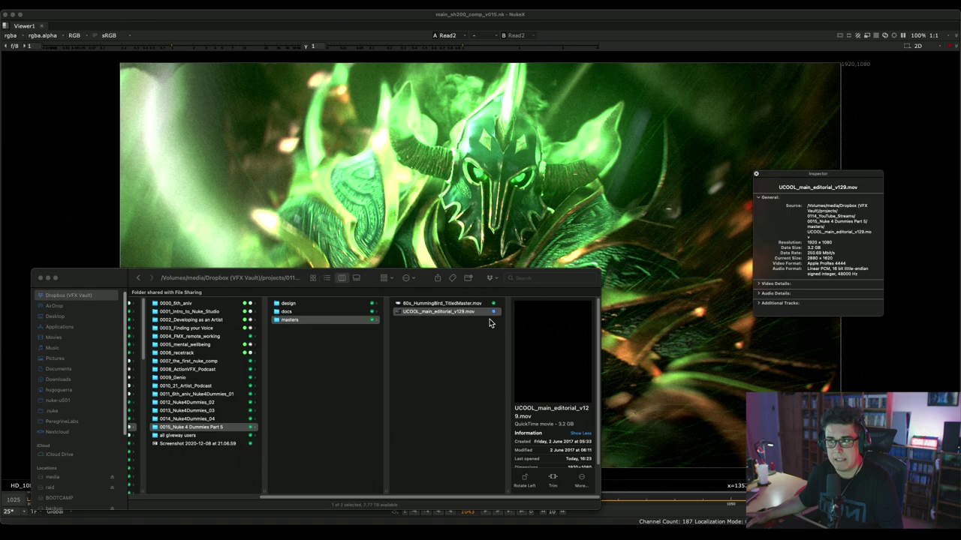
{"action": "key", "text": "cmd+o"}
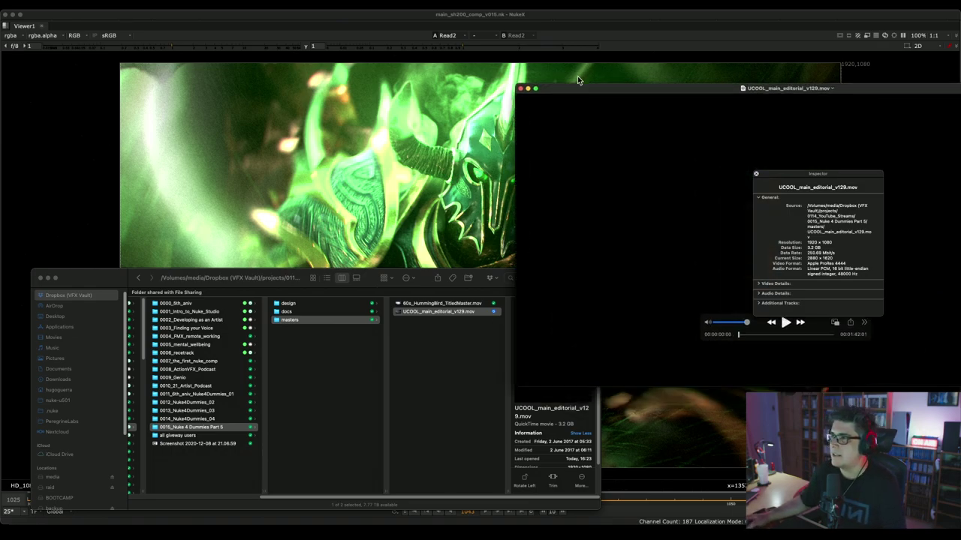
{"action": "left_click_drag", "start_coordinate": [577, 75], "coordinate": [315, 88]}
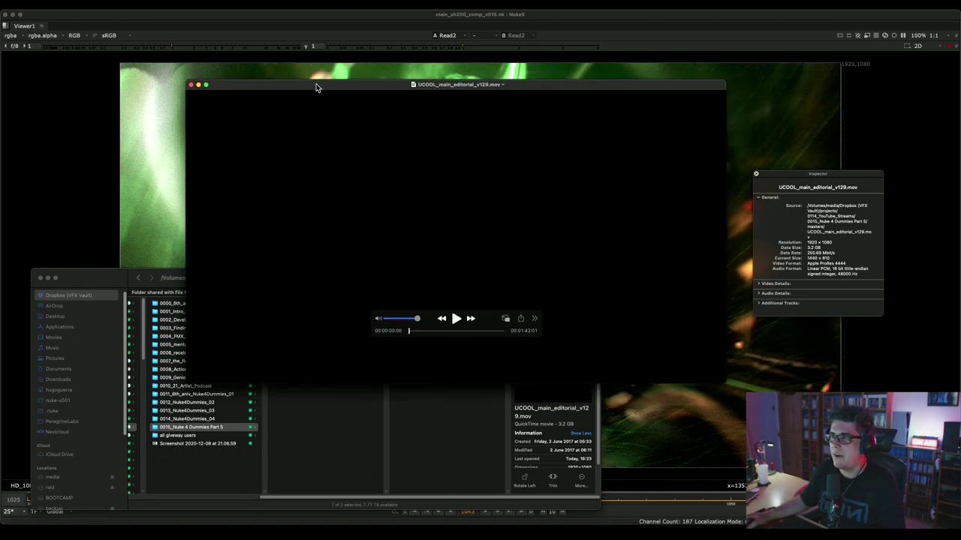
{"action": "left_click", "coordinate": [756, 173]}
{"action": "key", "text": "ctrl+super+f"}
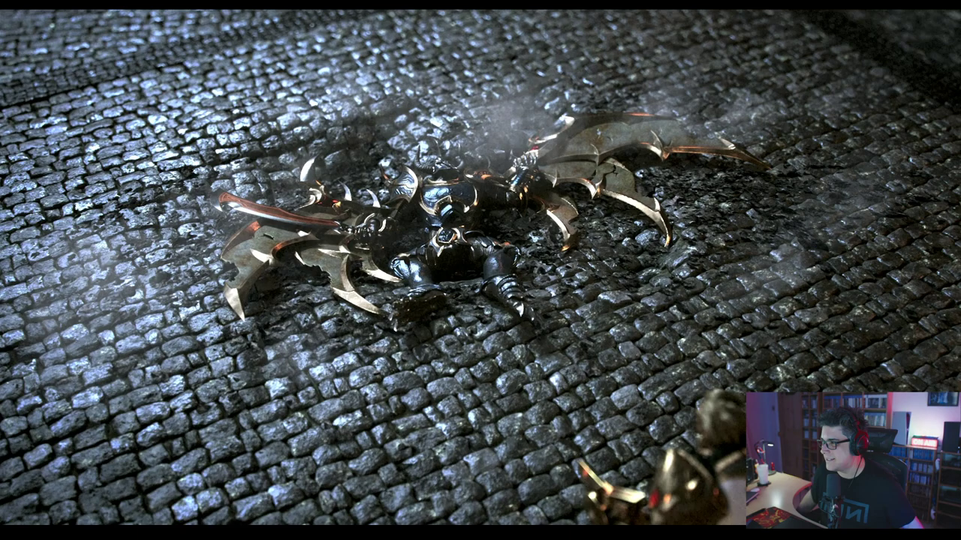
- Stop and close the movie, then switch back to the week06Filtering_blurs_comp_v005 Nuke script
{"action": "mouse_move", "coordinate": [441, 382]}
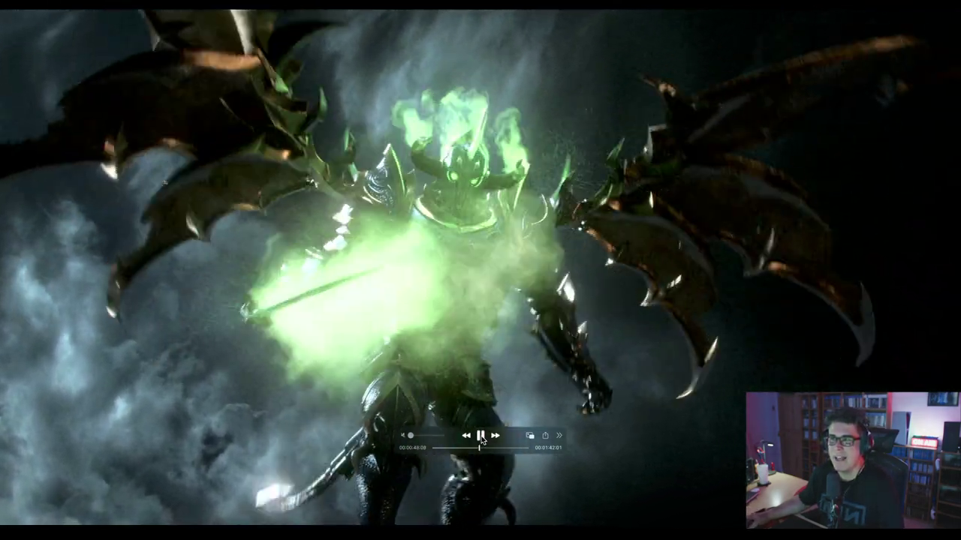
{"action": "left_click", "coordinate": [482, 441]}
{"action": "key", "text": "Escape"}
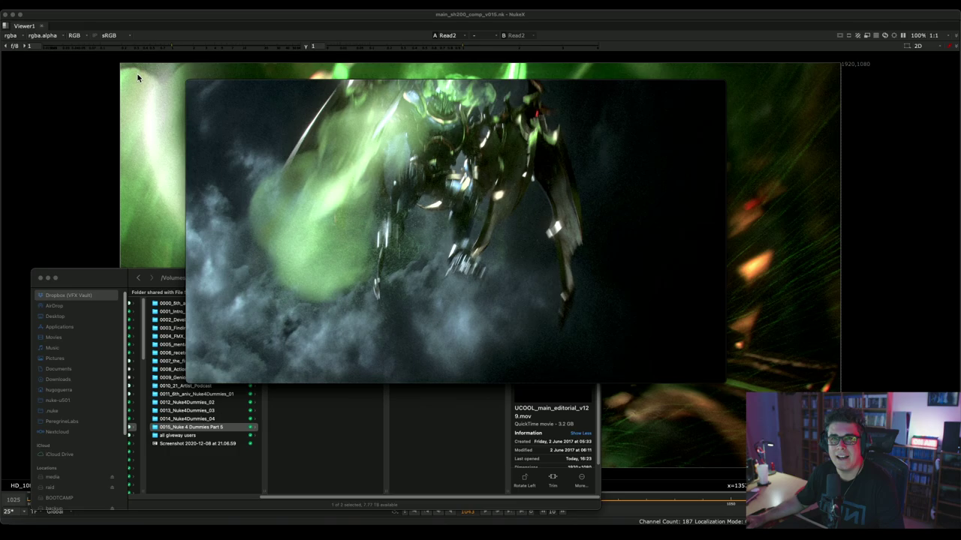
{"action": "left_click", "coordinate": [190, 87]}
{"action": "left_click", "coordinate": [870, 186]}
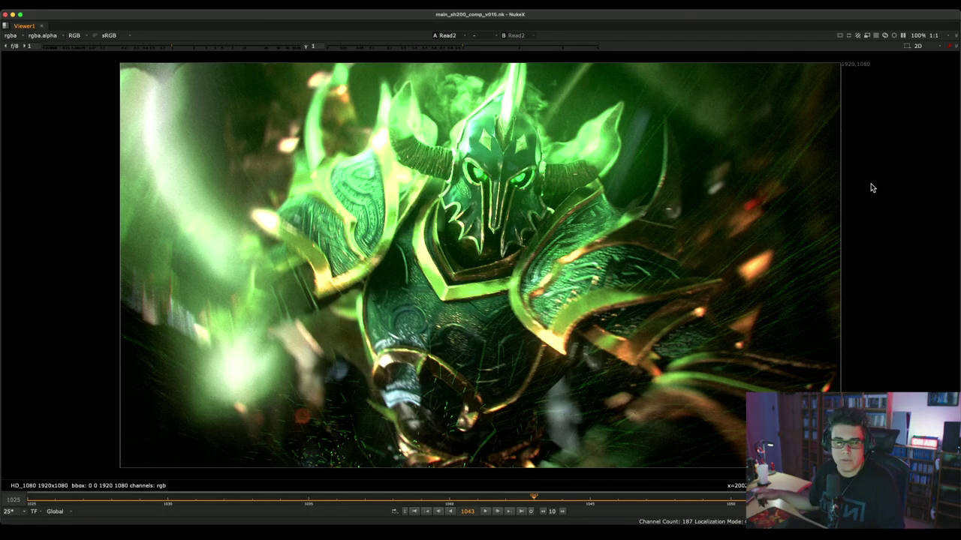
{"action": "key", "text": "super+Tab"}
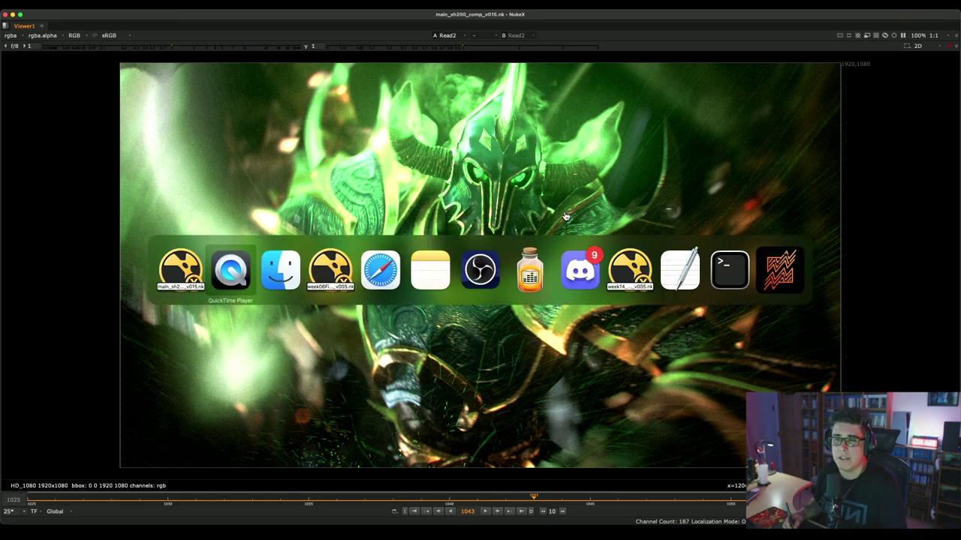
{"action": "key", "text": "super+Tab"}
{"action": "key", "text": "super+Tab"}
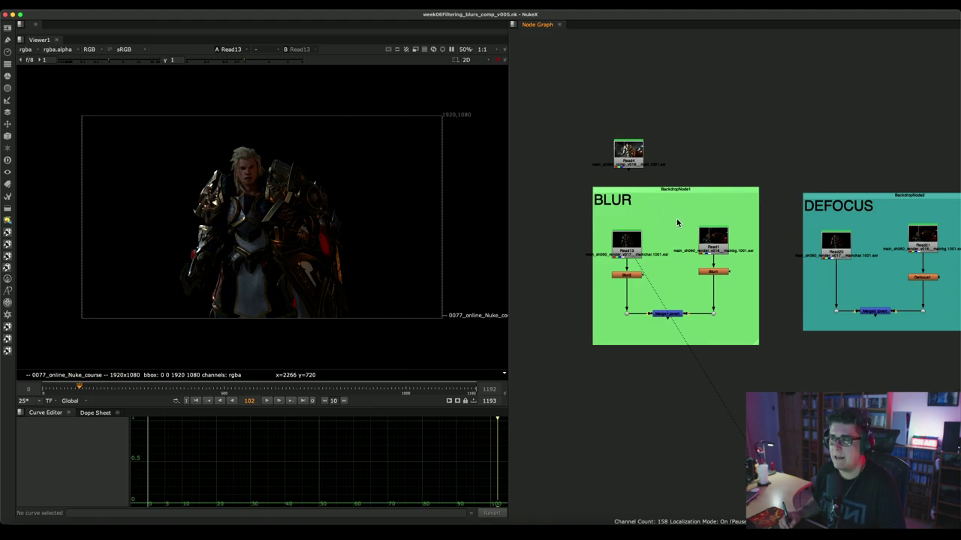
- Review the list of Filter nodes and add a Blur node in an empty area of the node graph
{"action": "scroll", "coordinate": [665, 350], "scroll_direction": "left", "scroll_amount": 10}
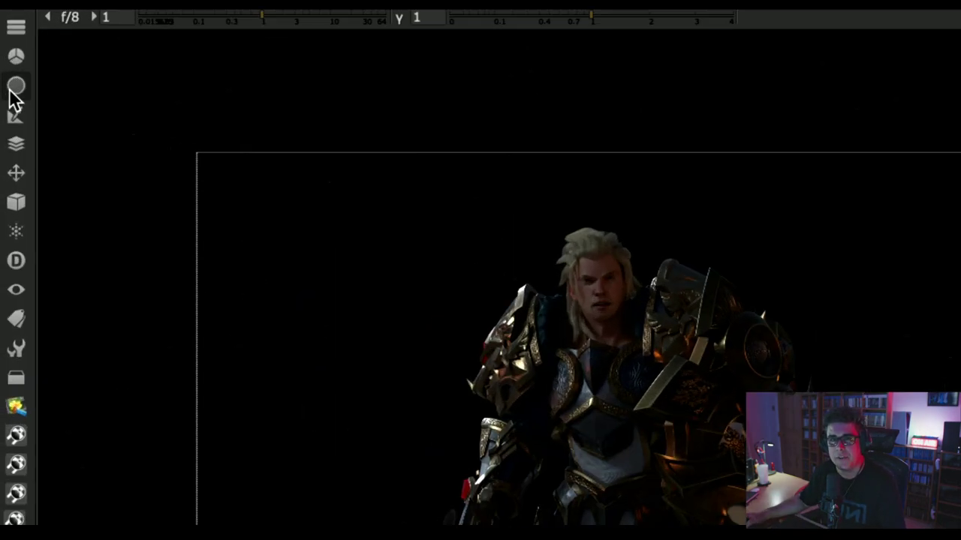
{"action": "left_click", "coordinate": [8, 88]}
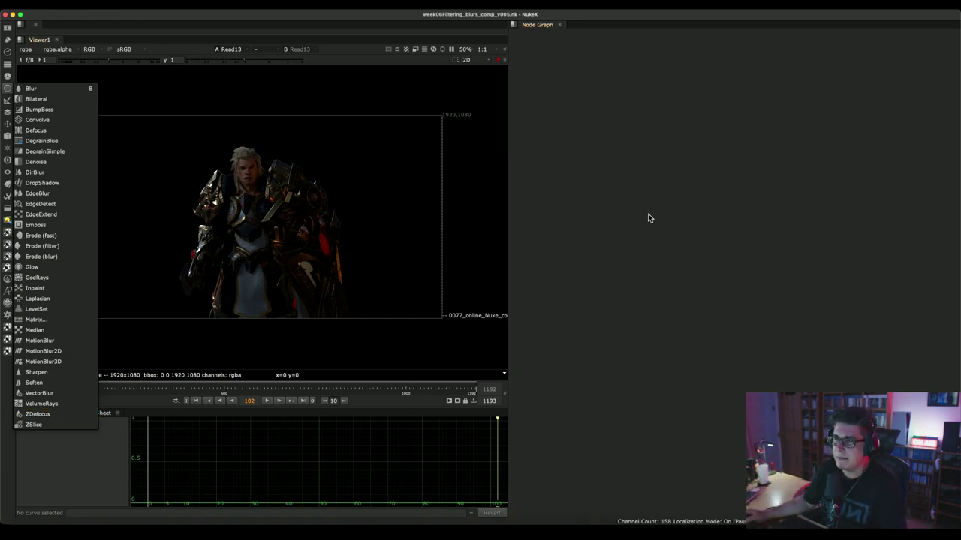
{"action": "left_click", "coordinate": [673, 268]}
{"action": "key", "text": "Tab"}
{"action": "type", "text": "blur"}
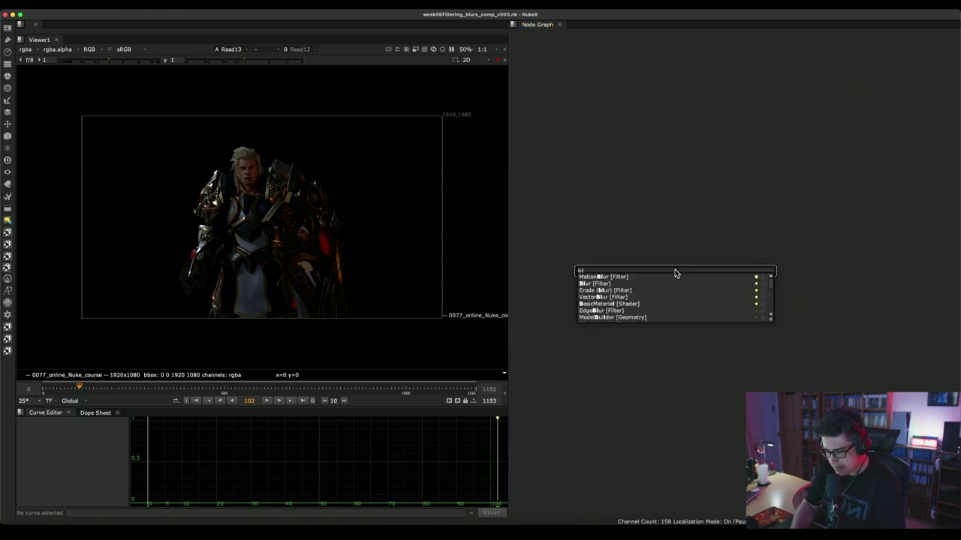
{"action": "key", "text": "Return"}
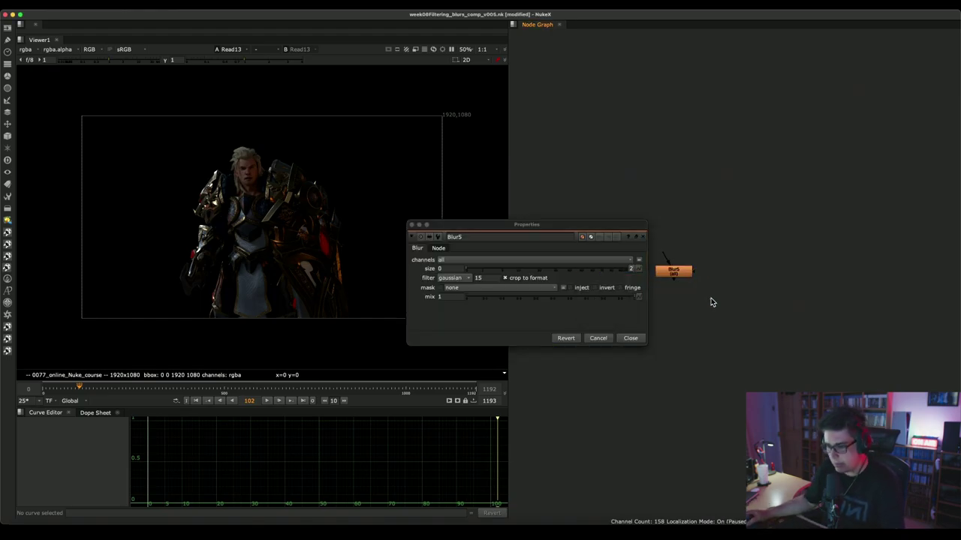
- Add a Defocus node and a ZDefocus node next to the Blur node
{"action": "key", "text": "Tab"}
{"action": "type", "text": "defo"}
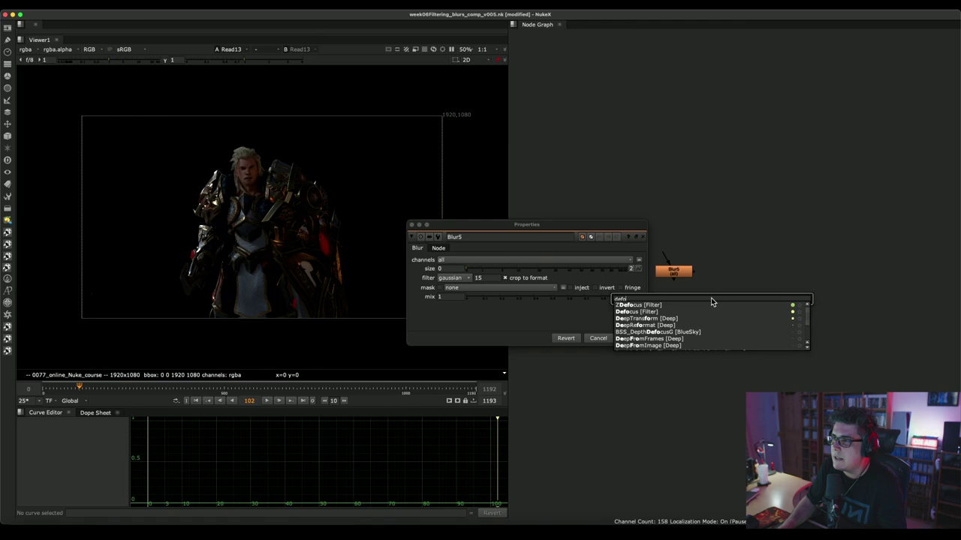
{"action": "key", "text": "Return"}
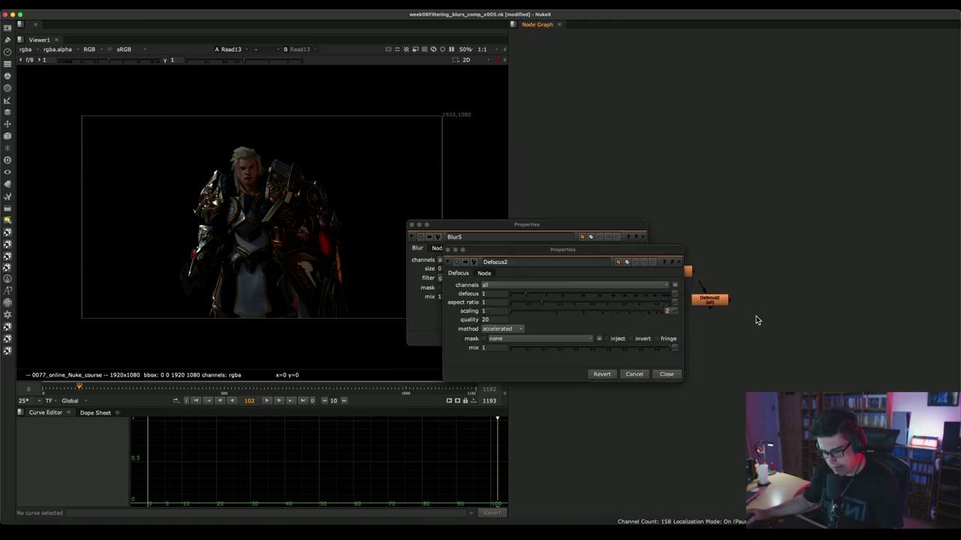
{"action": "key", "text": "Tab"}
{"action": "type", "text": "zd"}
{"action": "key", "text": "Return"}
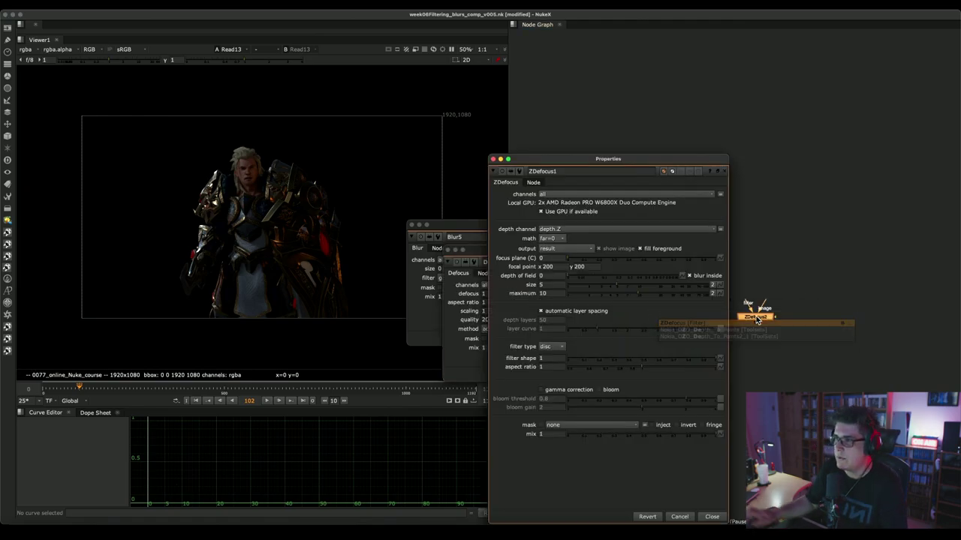
- Close the three nodes' properties and line up Blur, Defocus and ZDefocus in a spaced row
{"action": "left_click", "coordinate": [711, 516]}
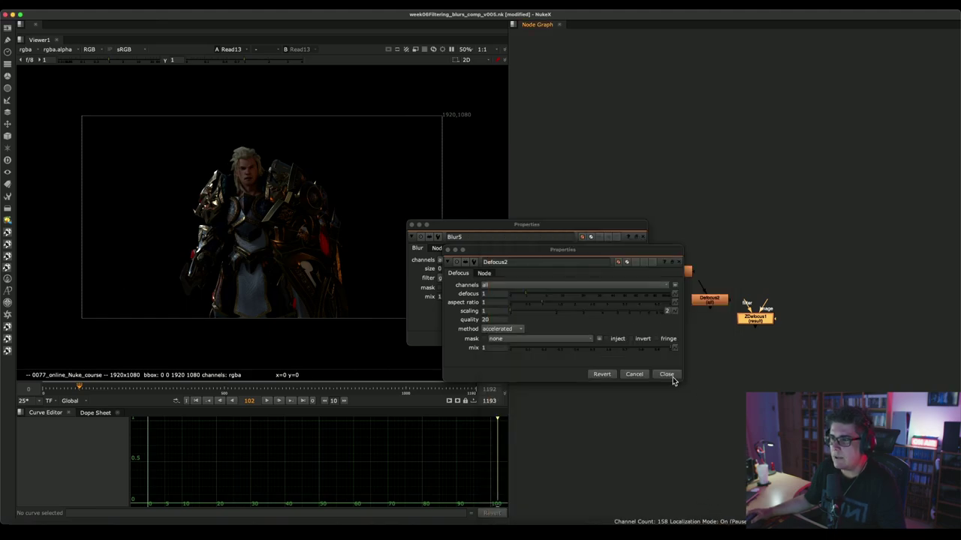
{"action": "left_click", "coordinate": [670, 377]}
{"action": "left_click", "coordinate": [635, 341]}
{"action": "left_click_drag", "start_coordinate": [757, 318], "coordinate": [832, 281]}
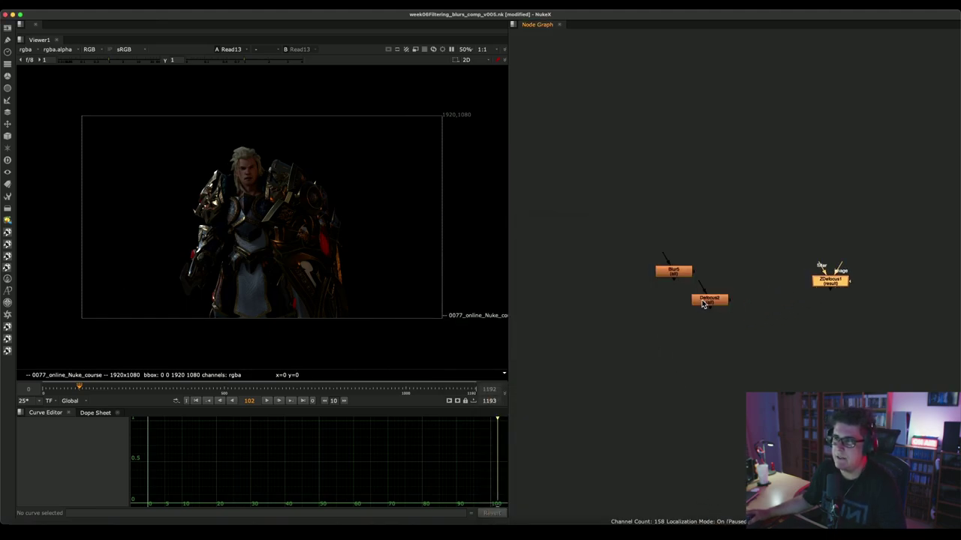
{"action": "left_click_drag", "start_coordinate": [709, 300], "coordinate": [743, 280]}
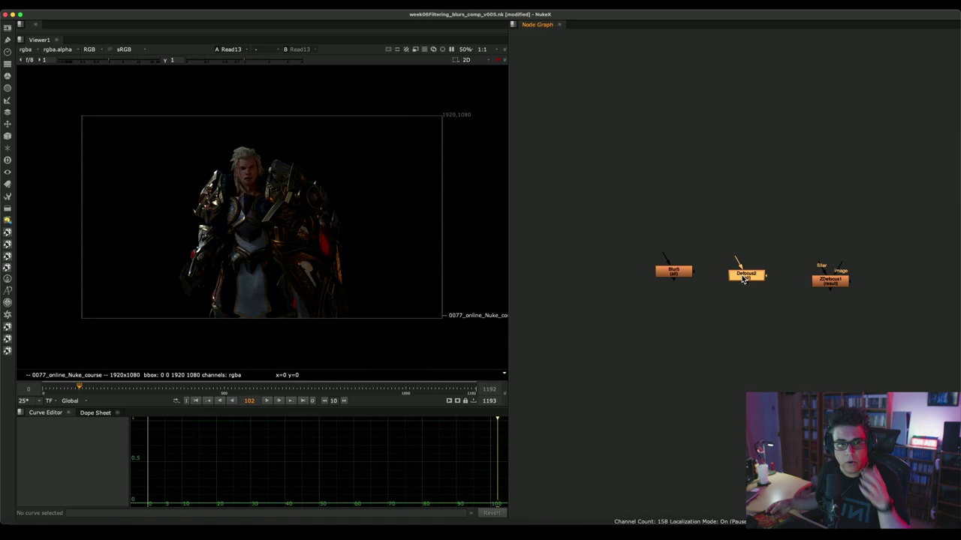
- Copy the Read2 and Read3 nodes from the CONVOLVE backdrop and paste them above the new filter nodes
{"action": "left_click", "coordinate": [673, 271]}
{"action": "scroll", "coordinate": [661, 233], "scroll_direction": "down", "scroll_amount": 3}
{"action": "scroll", "coordinate": [608, 233], "scroll_direction": "right", "scroll_amount": 5}
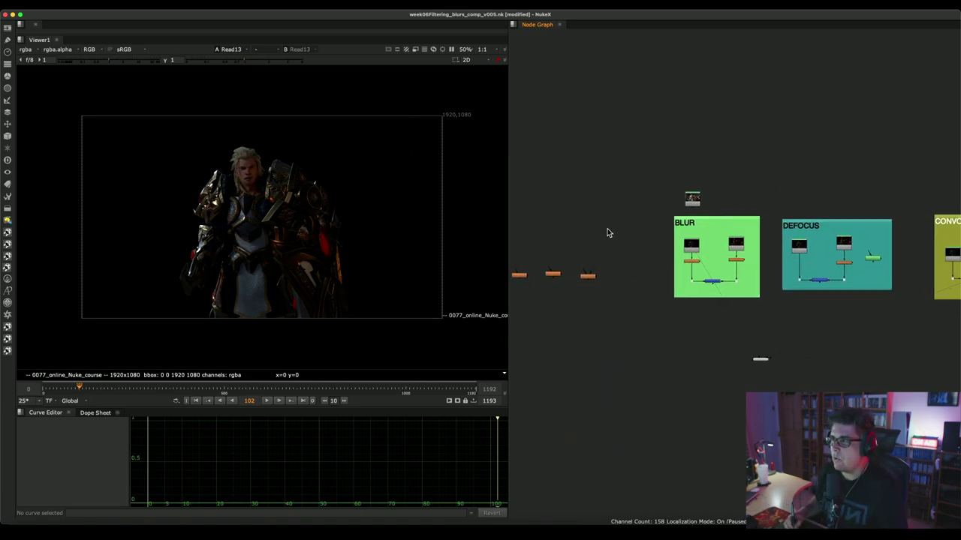
{"action": "scroll", "coordinate": [710, 236], "scroll_direction": "right", "scroll_amount": 6}
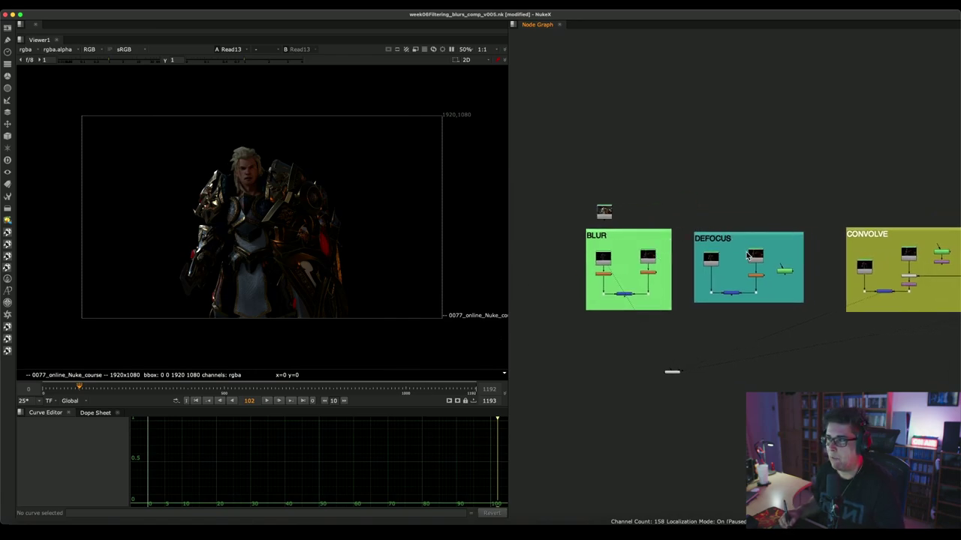
{"action": "scroll", "coordinate": [666, 259], "scroll_direction": "up", "scroll_amount": 5}
{"action": "scroll", "coordinate": [743, 188], "scroll_direction": "right", "scroll_amount": 5}
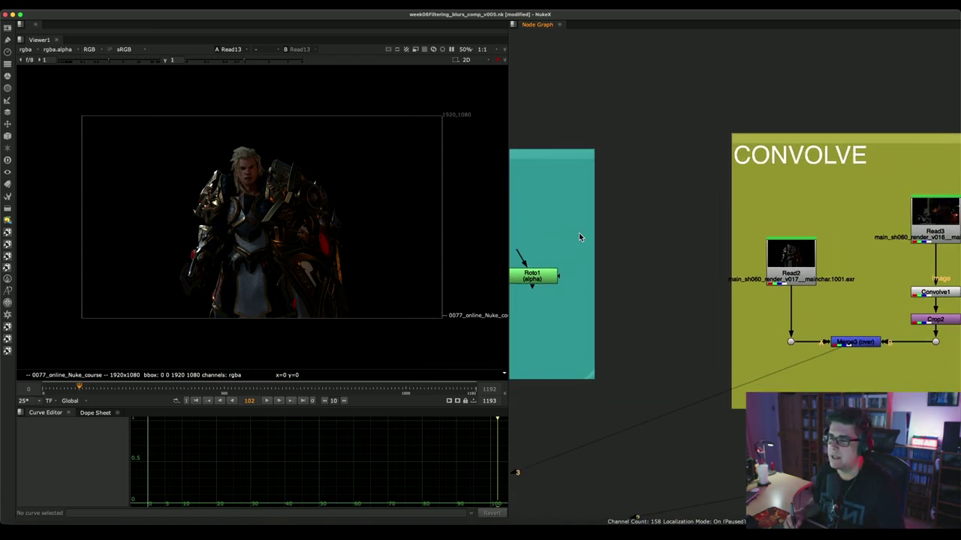
{"action": "scroll", "coordinate": [796, 259], "scroll_direction": "right", "scroll_amount": 5}
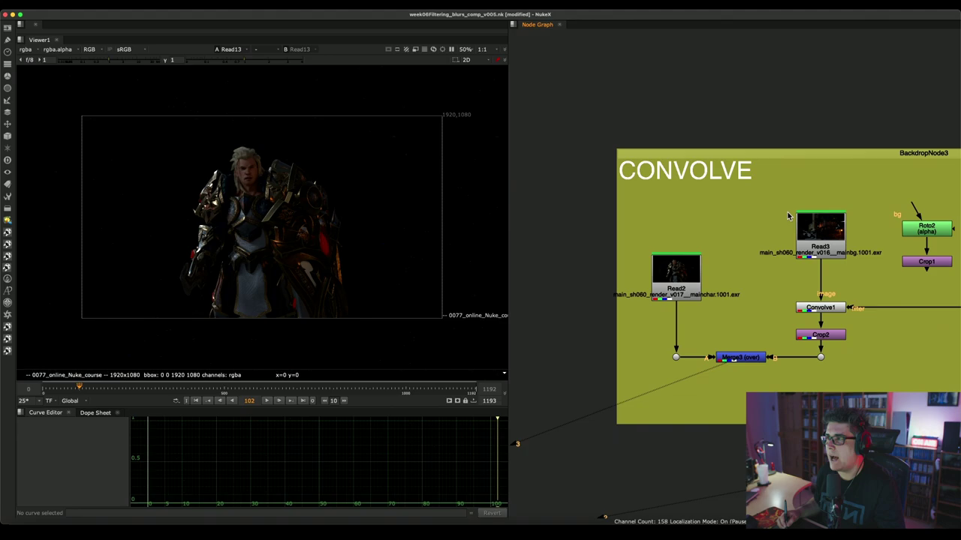
{"action": "left_click_drag", "start_coordinate": [863, 191], "coordinate": [640, 307]}
{"action": "scroll", "coordinate": [639, 300], "scroll_direction": "down", "scroll_amount": 3}
{"action": "scroll", "coordinate": [639, 300], "scroll_direction": "left", "scroll_amount": 10}
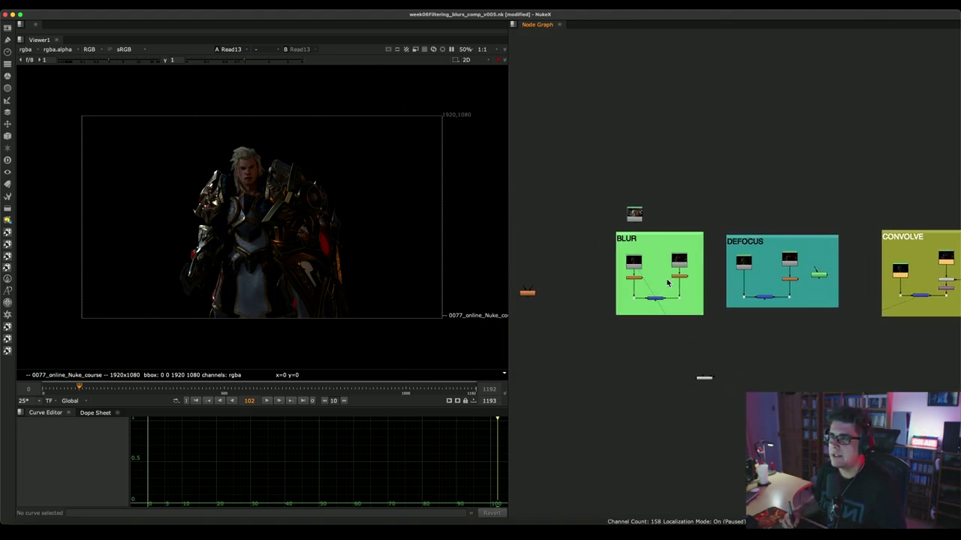
{"action": "key", "text": "ctrl+v"}
{"action": "scroll", "coordinate": [670, 249], "scroll_direction": "up", "scroll_amount": 5}
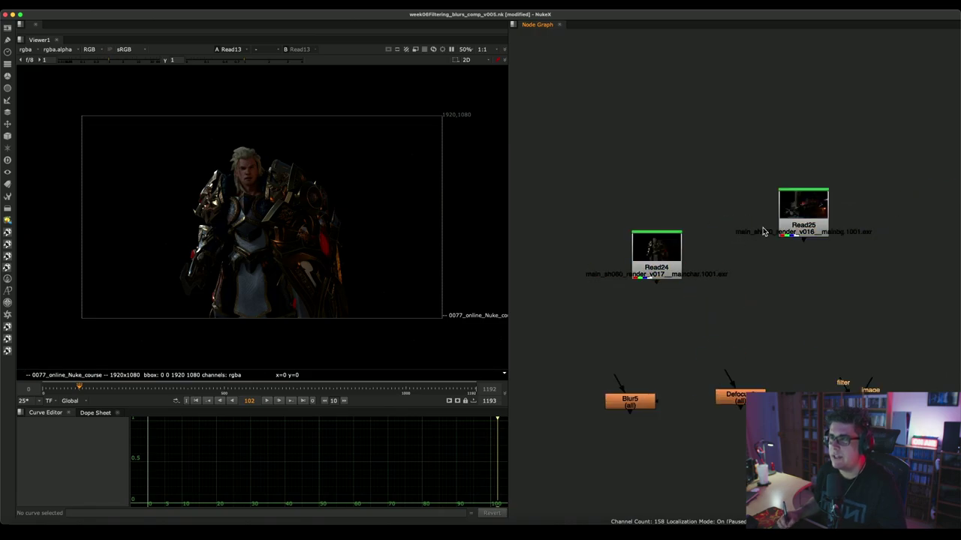
- View the pasted mainbg render with the viewer gamma at 1.28 and widen the viewer area
{"action": "key", "text": "1"}
{"action": "left_click_drag", "start_coordinate": [243, 60], "coordinate": [255, 62]}
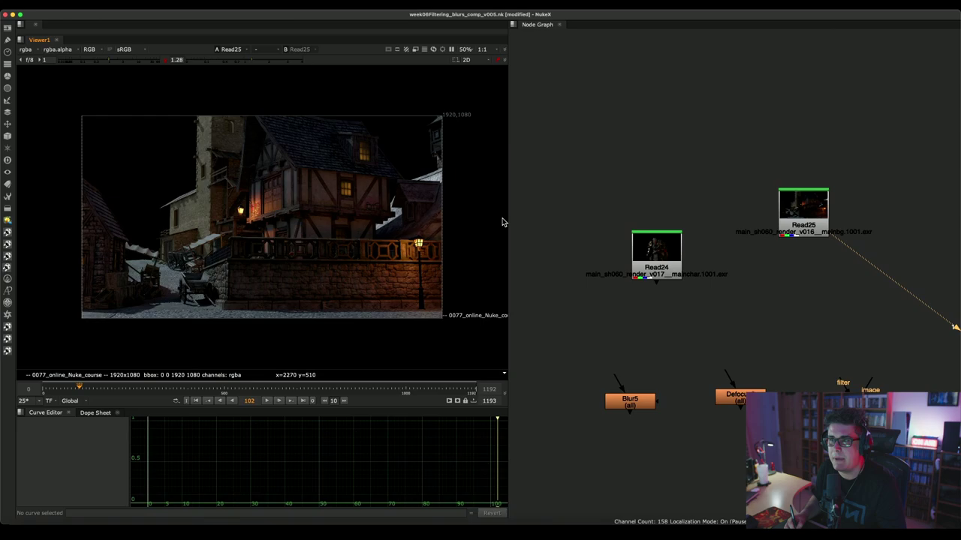
{"action": "left_click_drag", "start_coordinate": [508, 221], "coordinate": [615, 223]}
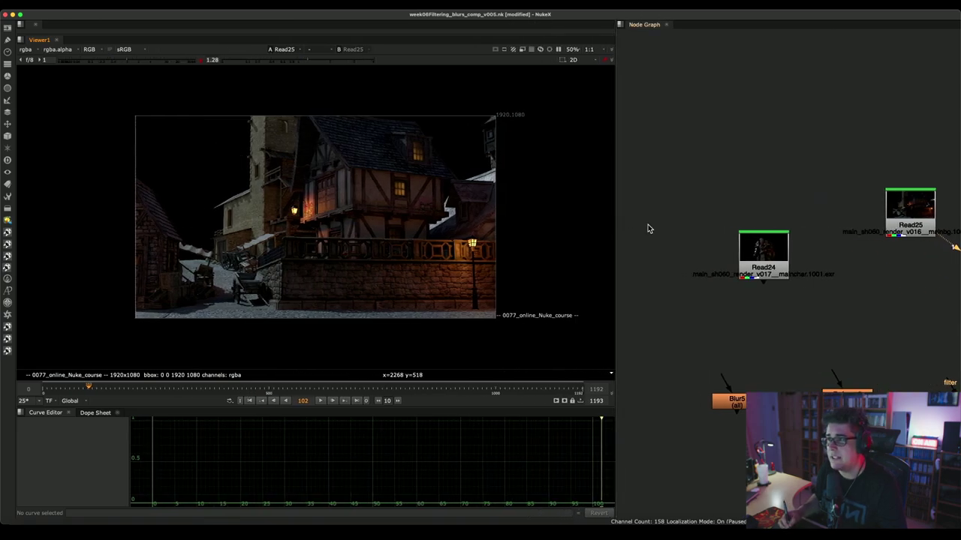
{"action": "left_click", "coordinate": [849, 207]}
{"action": "scroll", "coordinate": [343, 210], "scroll_direction": "up", "scroll_amount": 2}
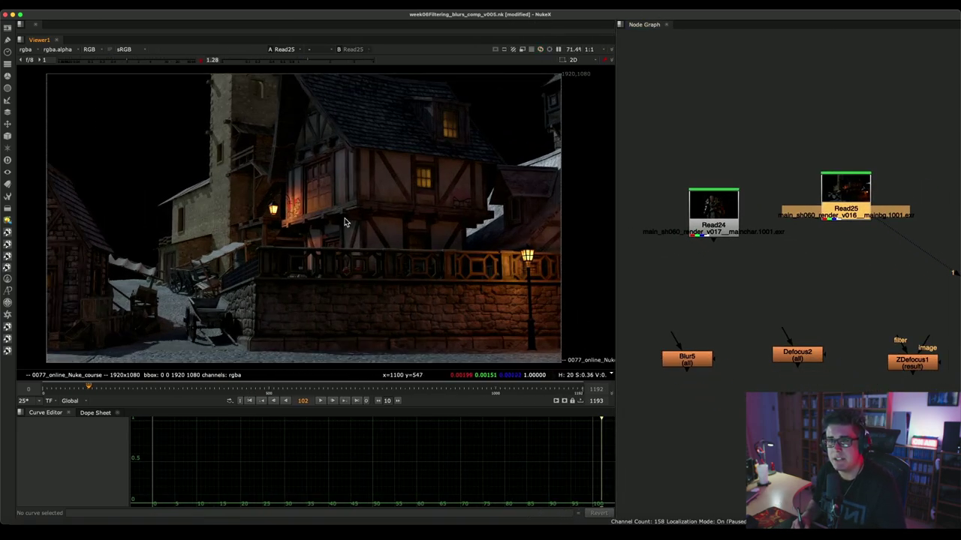
- View the mainchar render from Read24 in the viewer
{"action": "middle_click_drag", "start_coordinate": [335, 208], "coordinate": [378, 220]}
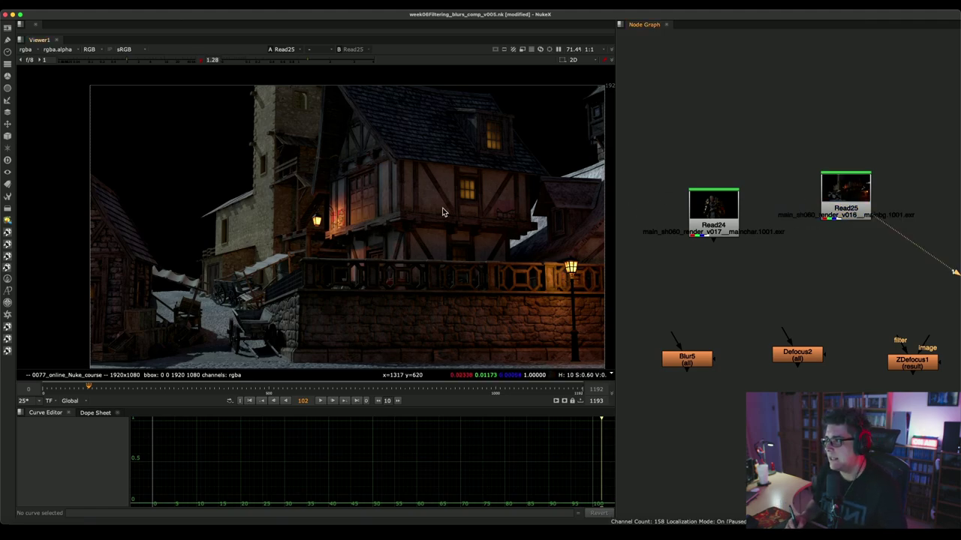
{"action": "middle_click_drag", "start_coordinate": [431, 219], "coordinate": [424, 212]}
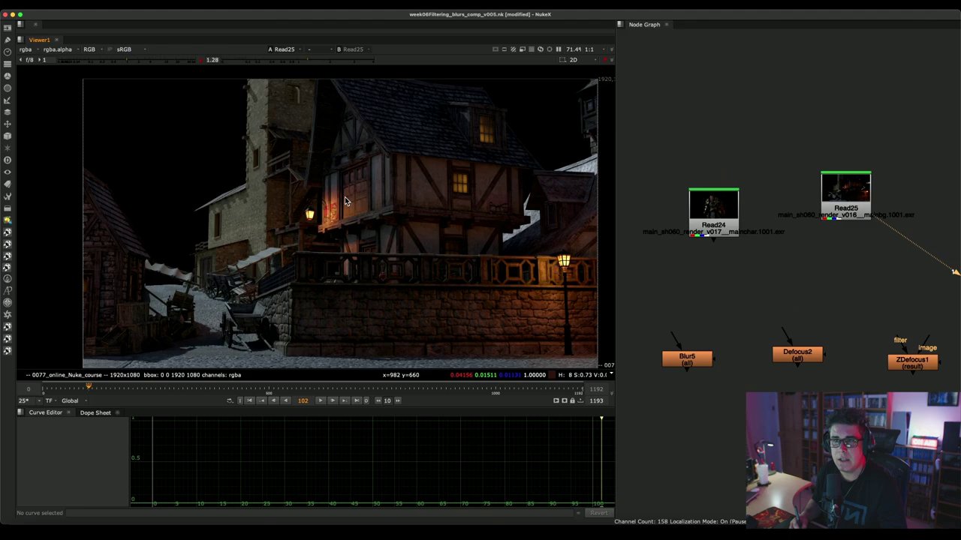
{"action": "left_click", "coordinate": [719, 224]}
{"action": "key", "text": "1"}
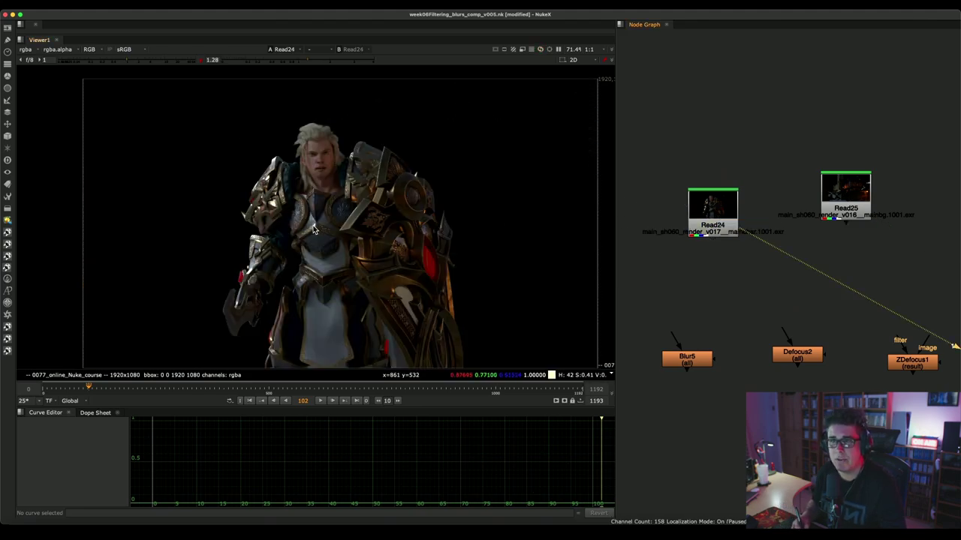
- Add a Merge (over) node with the mainchar render as input A and the mainbg render as input B, centred below both
{"action": "left_click", "coordinate": [725, 280]}
{"action": "key", "text": "m"}
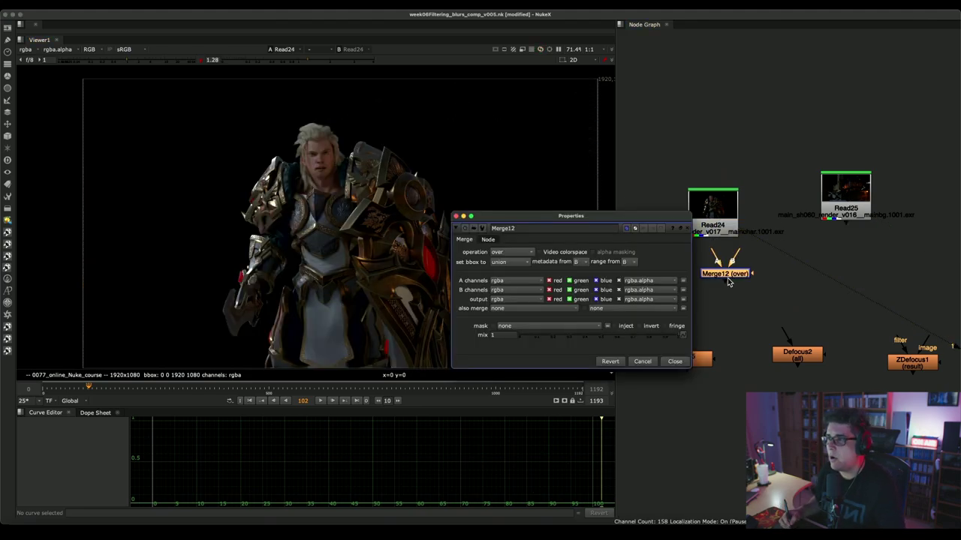
{"action": "left_click", "coordinate": [688, 229]}
{"action": "left_click_drag", "start_coordinate": [735, 259], "coordinate": [845, 213]}
{"action": "left_click_drag", "start_coordinate": [717, 226], "coordinate": [694, 190]}
{"action": "left_click_drag", "start_coordinate": [845, 188], "coordinate": [832, 184]}
{"action": "left_click_drag", "start_coordinate": [708, 258], "coordinate": [693, 191]}
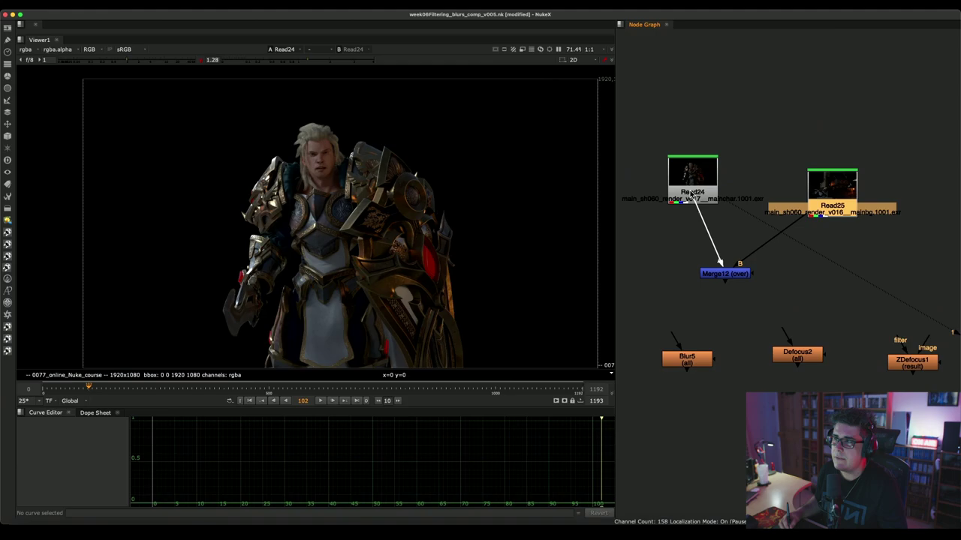
{"action": "left_click_drag", "start_coordinate": [727, 274], "coordinate": [753, 281]}
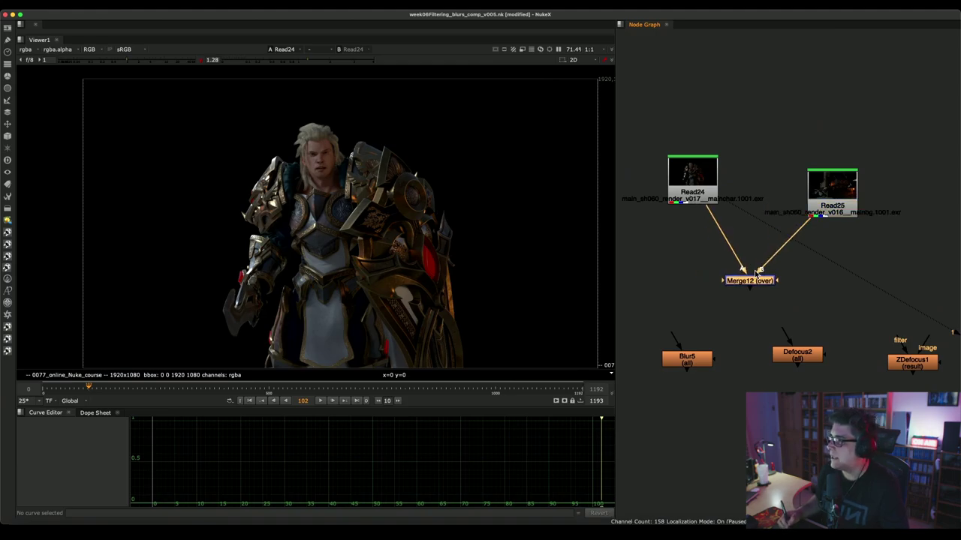
- View the merged renders and play them with the timeline range set to Input
{"action": "key", "text": "1"}
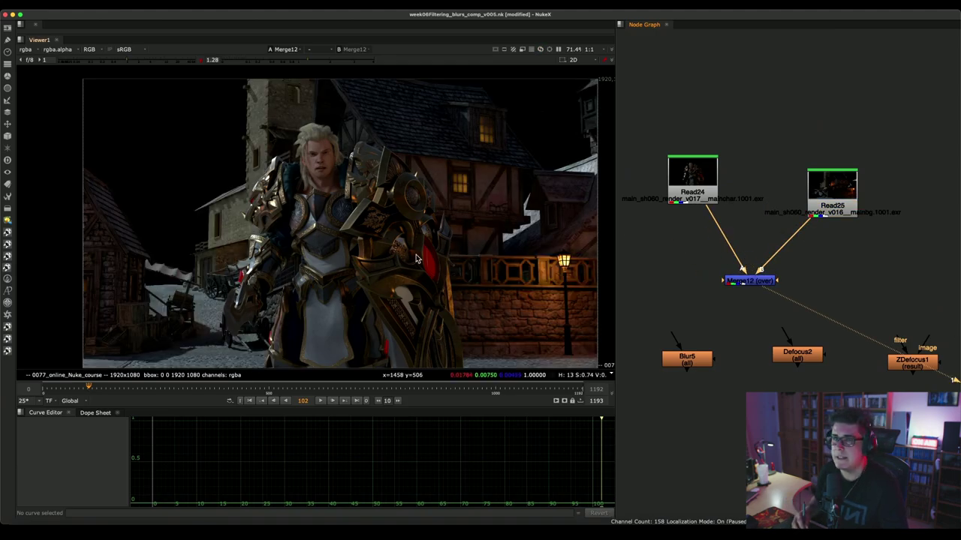
{"action": "left_click", "coordinate": [319, 403]}
{"action": "left_click", "coordinate": [75, 403]}
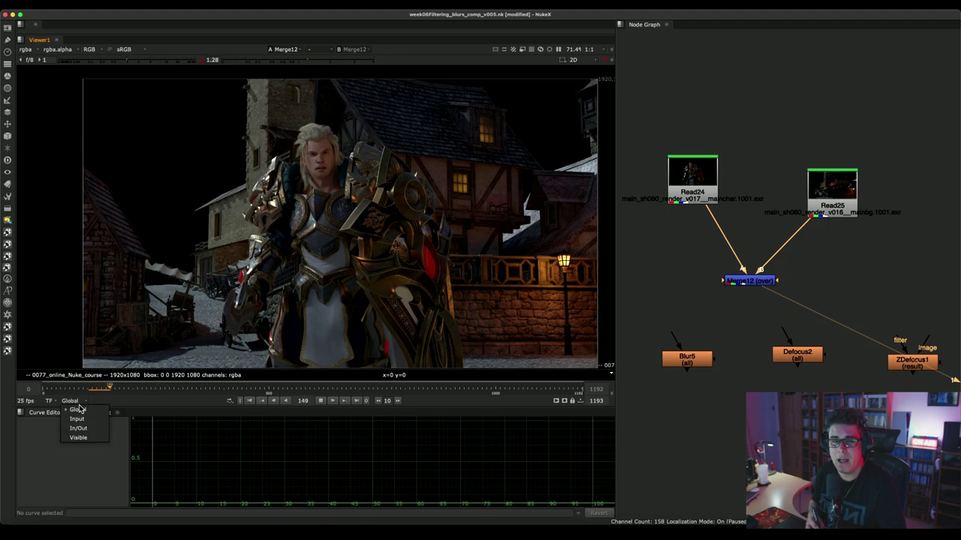
{"action": "left_click", "coordinate": [77, 418]}
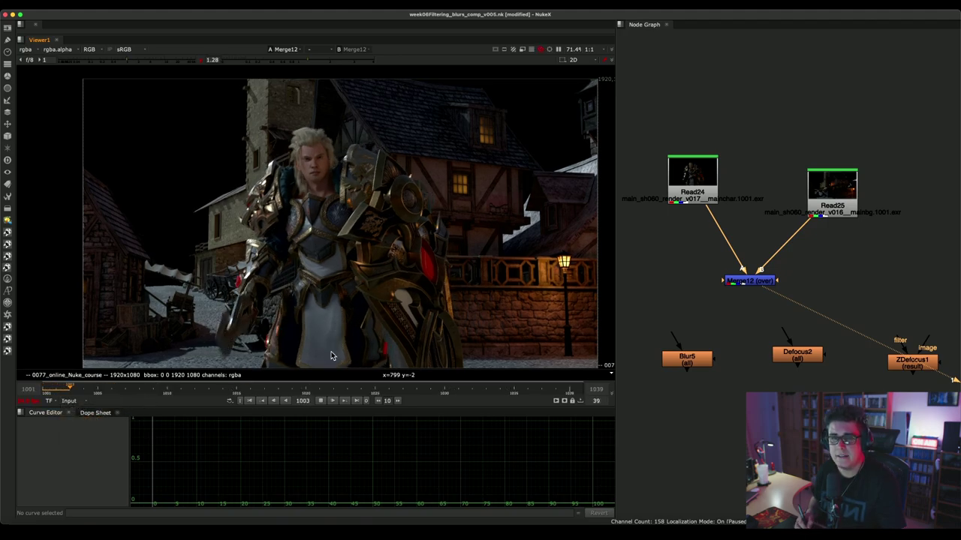
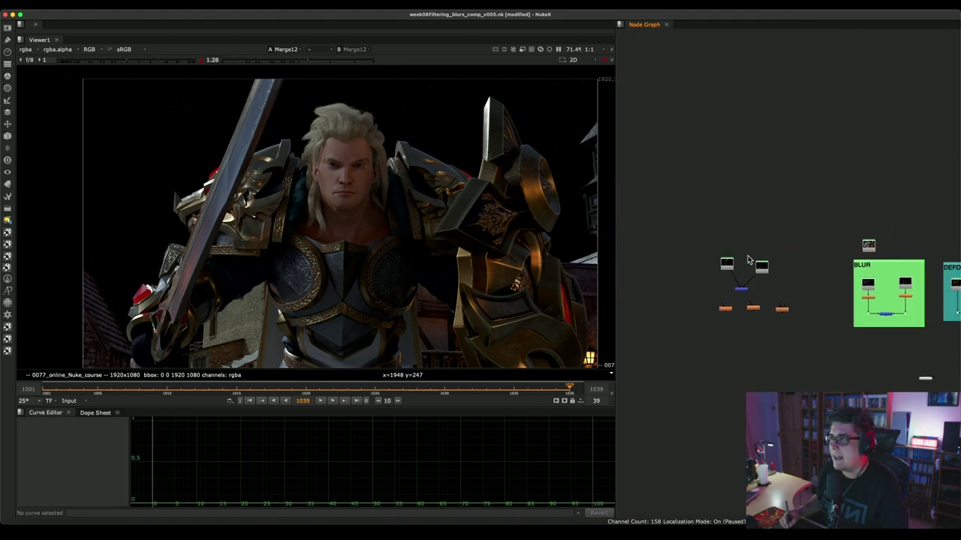
- Move the Read4 final comp beside the mainbg render and view it
{"action": "left_click_drag", "start_coordinate": [833, 253], "coordinate": [763, 264]}
{"action": "scroll", "coordinate": [773, 263], "scroll_direction": "up", "scroll_amount": 3}
{"action": "scroll", "coordinate": [781, 263], "scroll_direction": "up", "scroll_amount": 5}
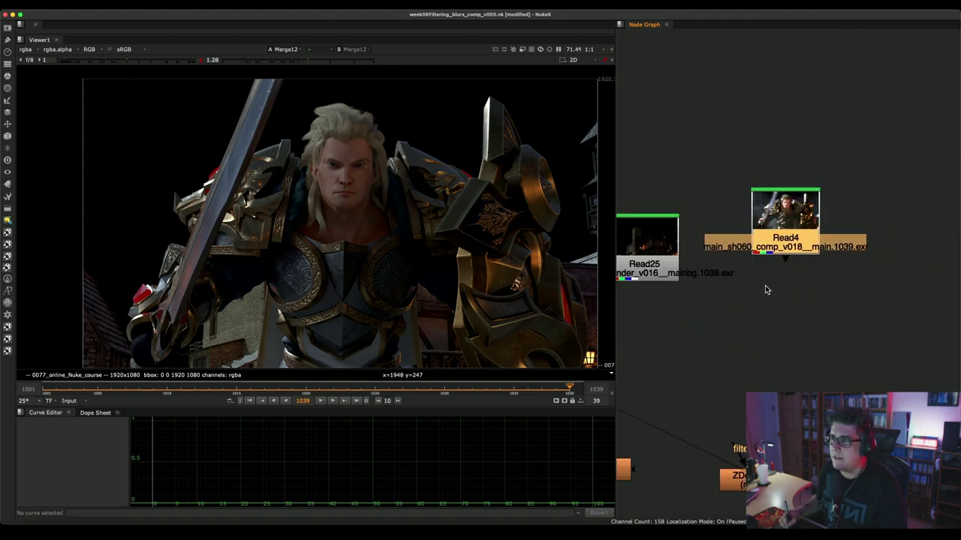
{"action": "key", "text": "1"}
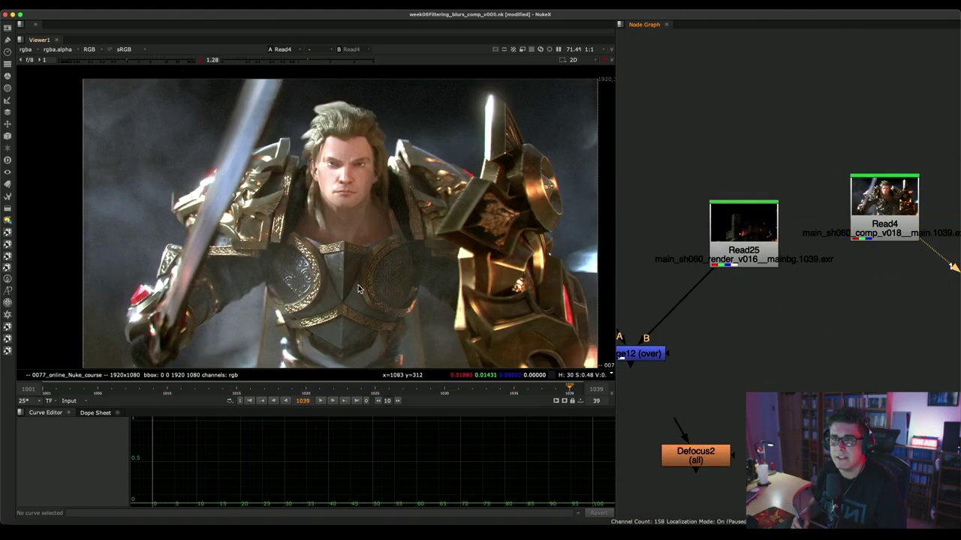
- Play the final comp from its first frame and stop the playback
{"action": "left_click", "coordinate": [250, 401]}
{"action": "left_click", "coordinate": [320, 401]}
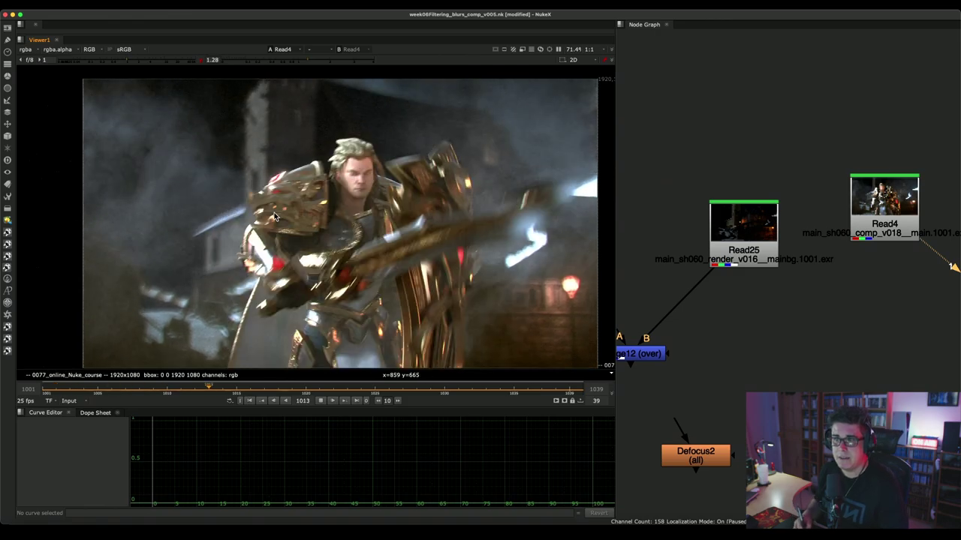
{"action": "left_click", "coordinate": [276, 392]}
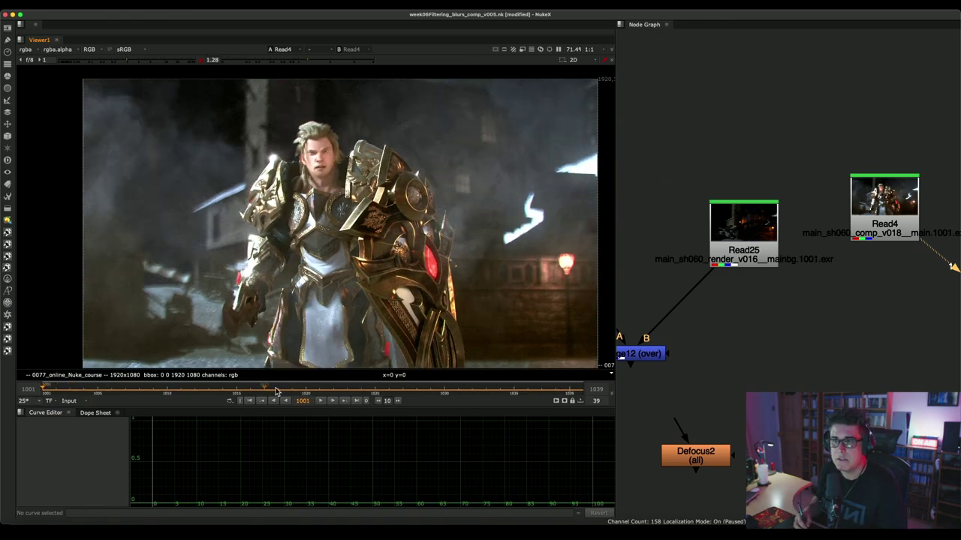
- Check the merged renders against the final comp using separate viewer inputs, and reset the viewer gamma to 1
{"action": "middle_click_drag", "start_coordinate": [646, 358], "coordinate": [736, 337]}
{"action": "key", "text": "1"}
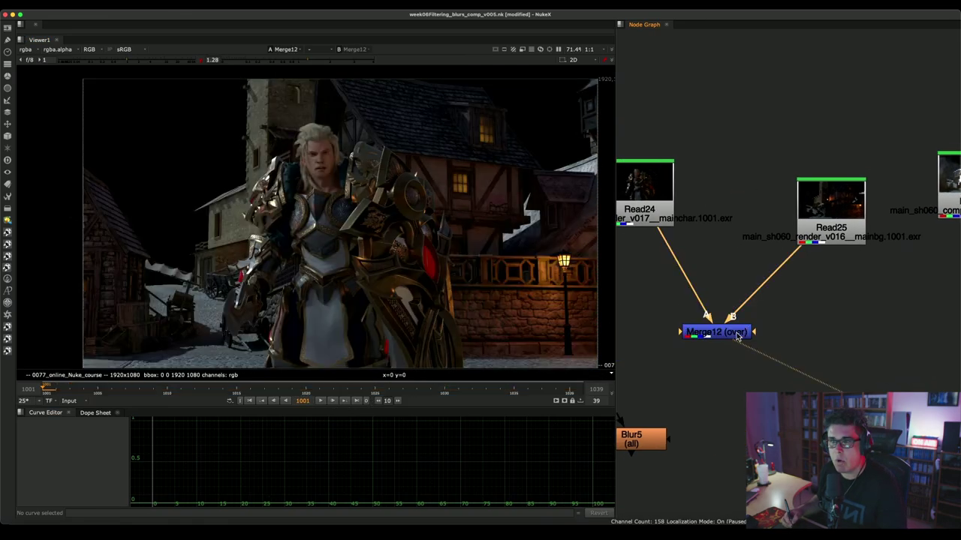
{"action": "scroll", "coordinate": [796, 293], "scroll_direction": "right", "scroll_amount": 3}
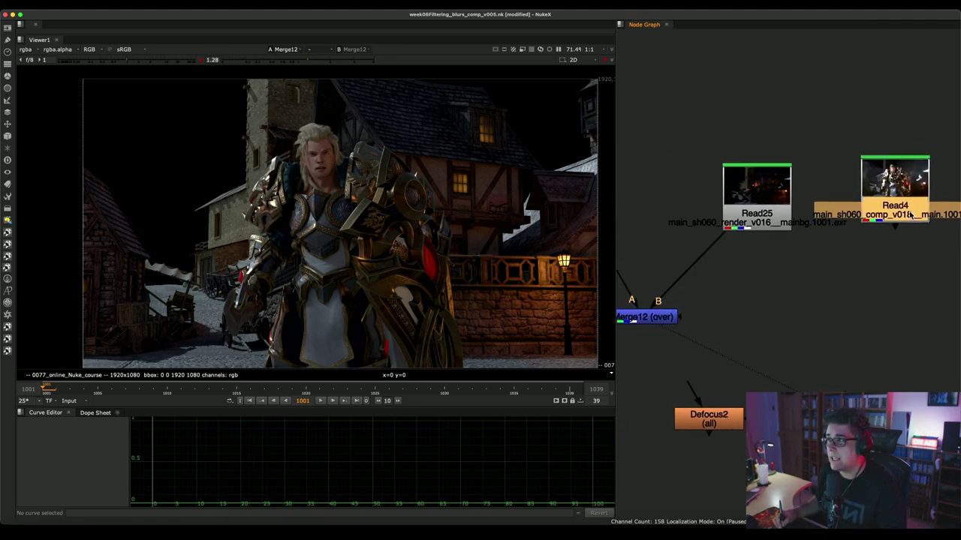
{"action": "key", "text": "1"}
{"action": "key", "text": "1"}
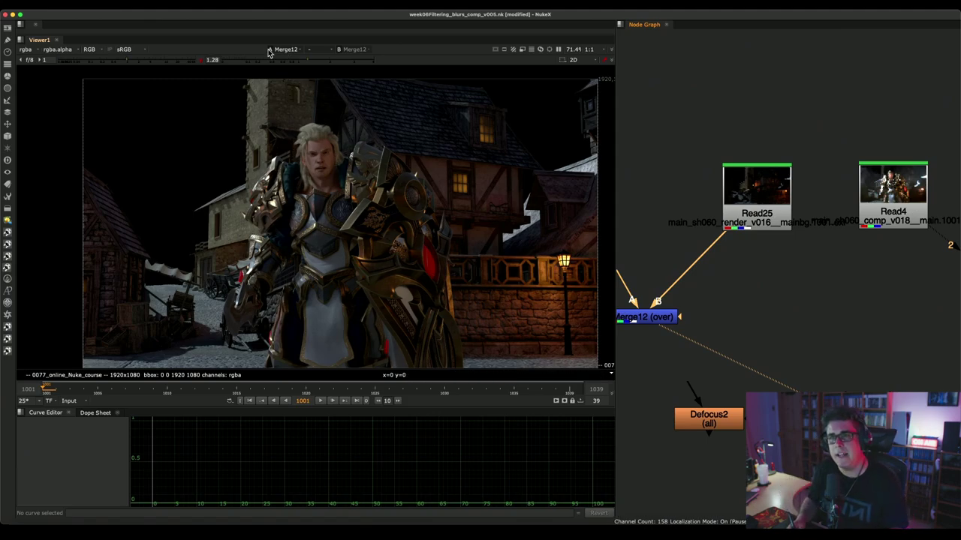
{"action": "left_click", "coordinate": [200, 62]}
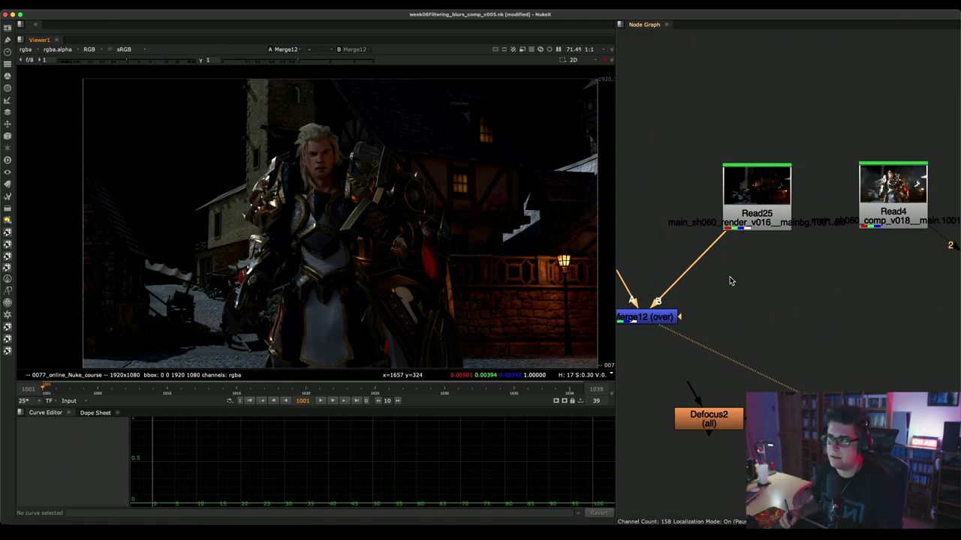
- Assign the Read4 final comp to viewer input 1 and the Merge12 result to viewer input 2
{"action": "middle_click_drag", "start_coordinate": [728, 291], "coordinate": [776, 279]}
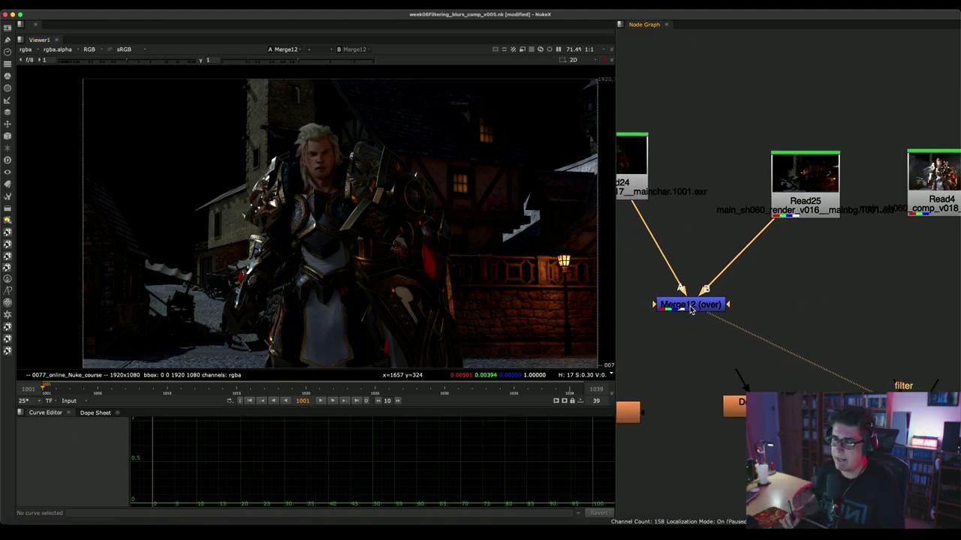
{"action": "left_click", "coordinate": [917, 216]}
{"action": "key", "text": "1"}
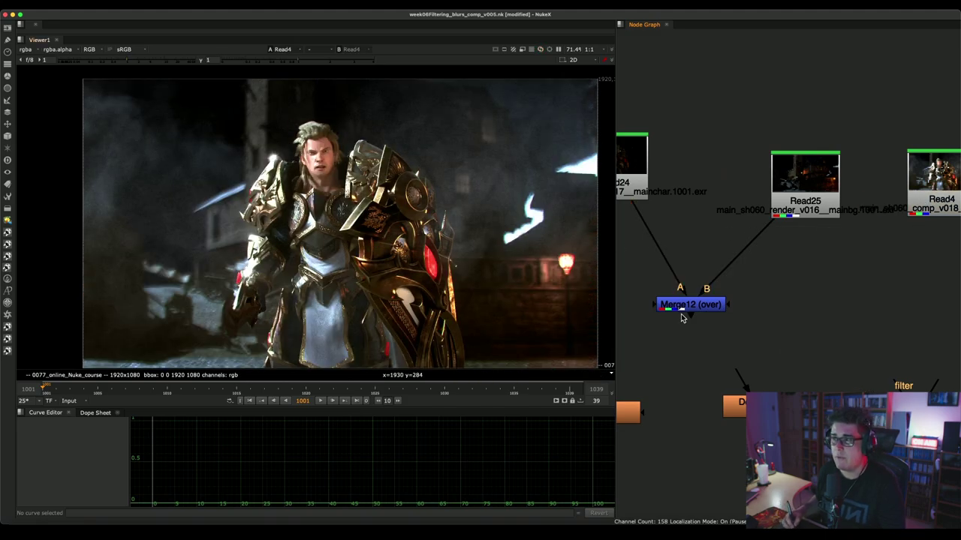
{"action": "left_click", "coordinate": [681, 313]}
{"action": "key", "text": "2"}
{"action": "key", "text": "1"}
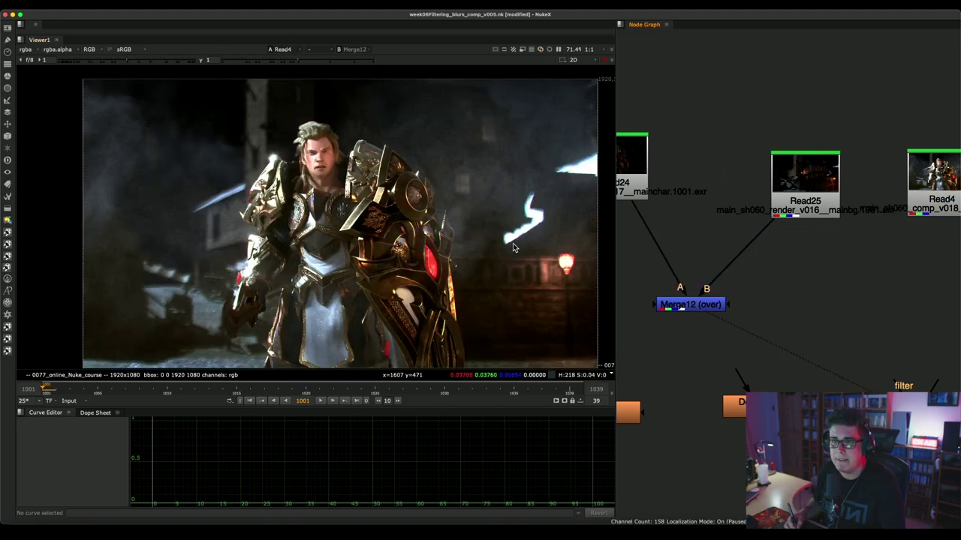
- Compare the final comp with the raw merged renders in the maximised viewer, focusing on the background's blur and highlights
{"action": "key", "text": "space"}
{"action": "middle_click_drag", "start_coordinate": [529, 276], "coordinate": [610, 270]}
{"action": "scroll", "coordinate": [645, 264], "scroll_direction": "up", "scroll_amount": 2}
{"action": "key", "text": "2"}
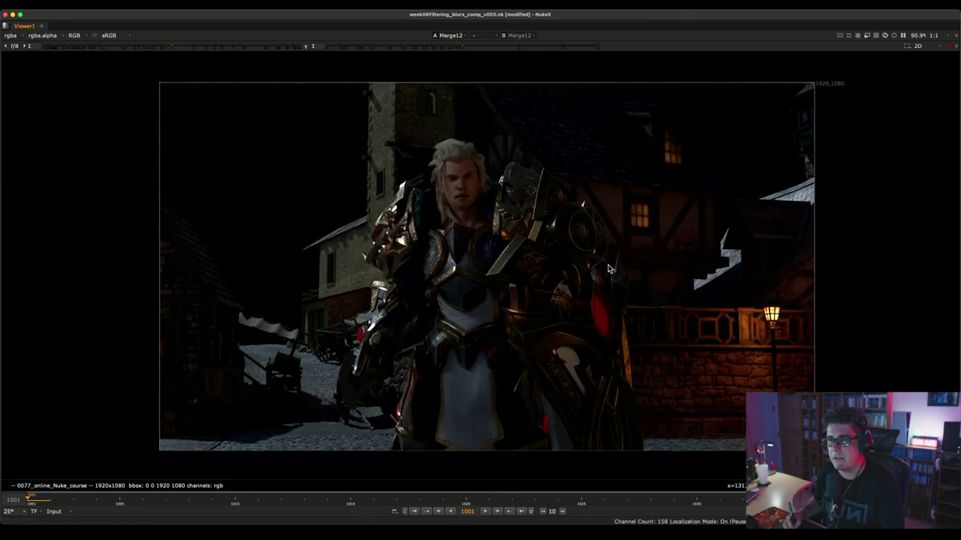
{"action": "scroll", "coordinate": [609, 268], "scroll_direction": "up", "scroll_amount": 1}
{"action": "key", "text": "1"}
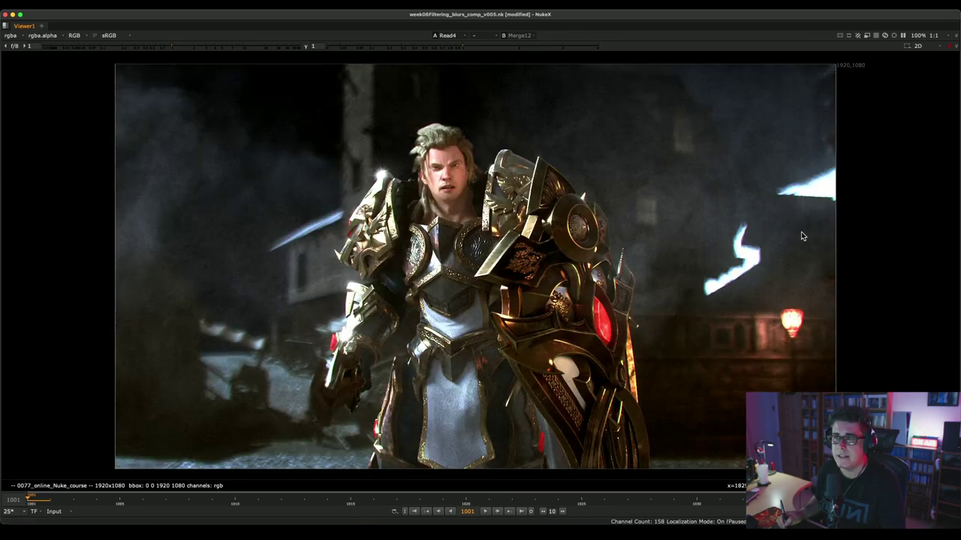
{"action": "key", "text": "2"}
{"action": "key", "text": "1"}
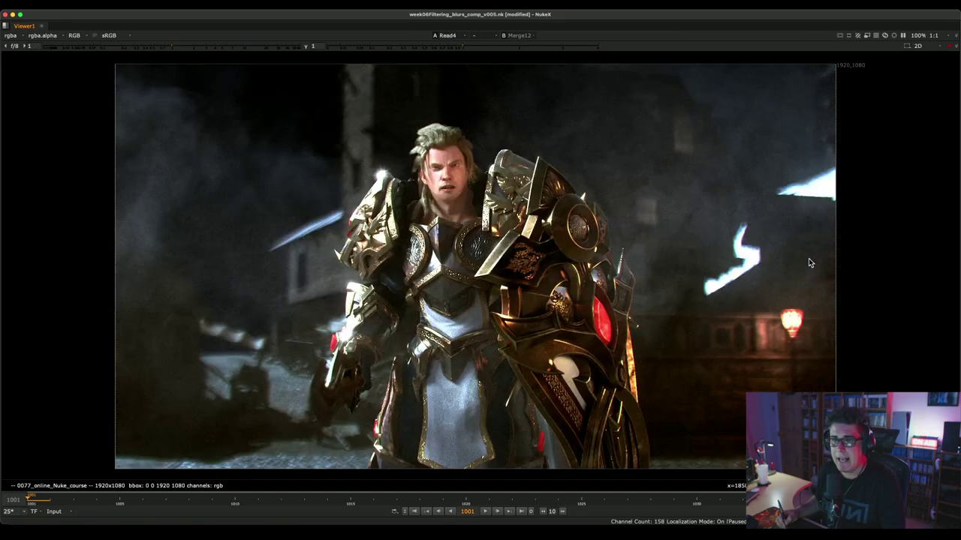
{"action": "key", "text": "2"}
{"action": "key", "text": "1"}
{"action": "key", "text": "2"}
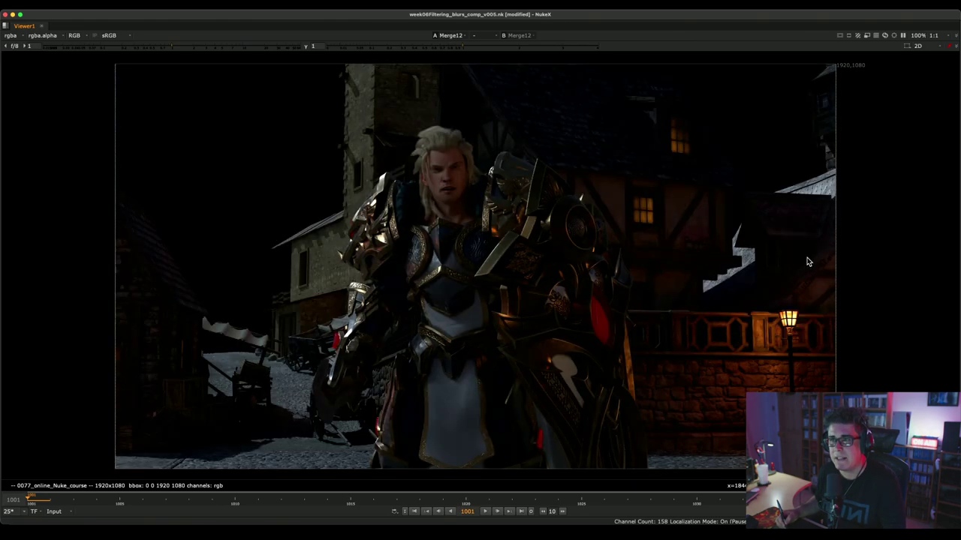
{"action": "key", "text": "1"}
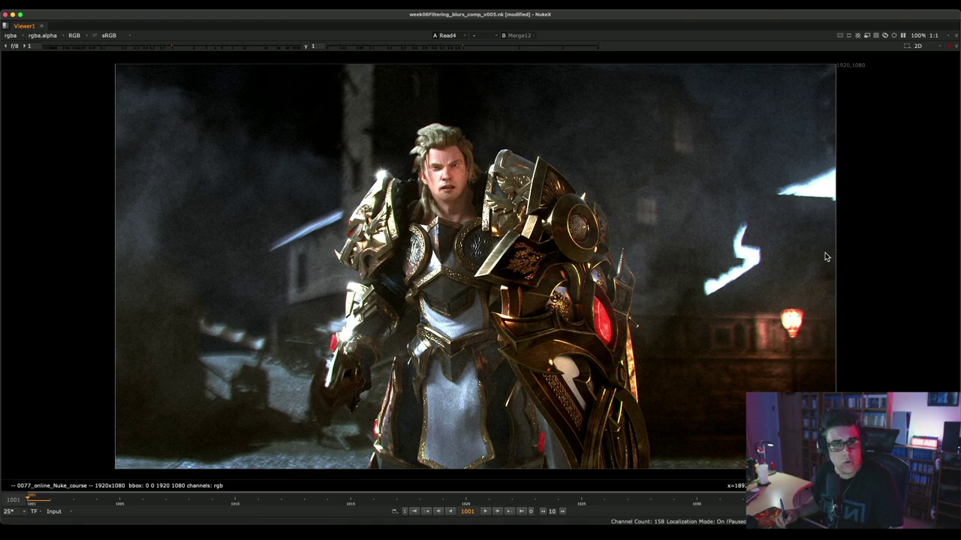
{"action": "key", "text": "2"}
{"action": "key", "text": "1"}
{"action": "key", "text": "2"}
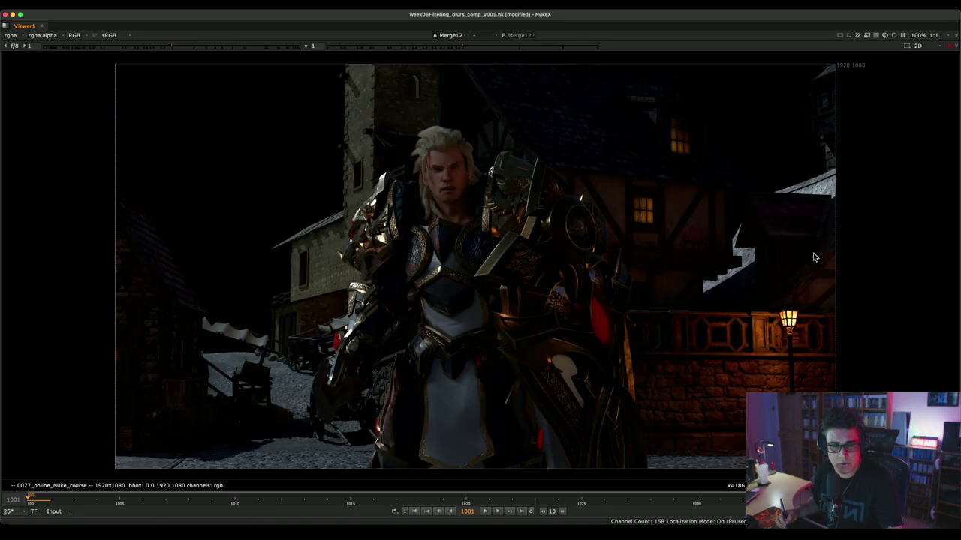
{"action": "key", "text": "1"}
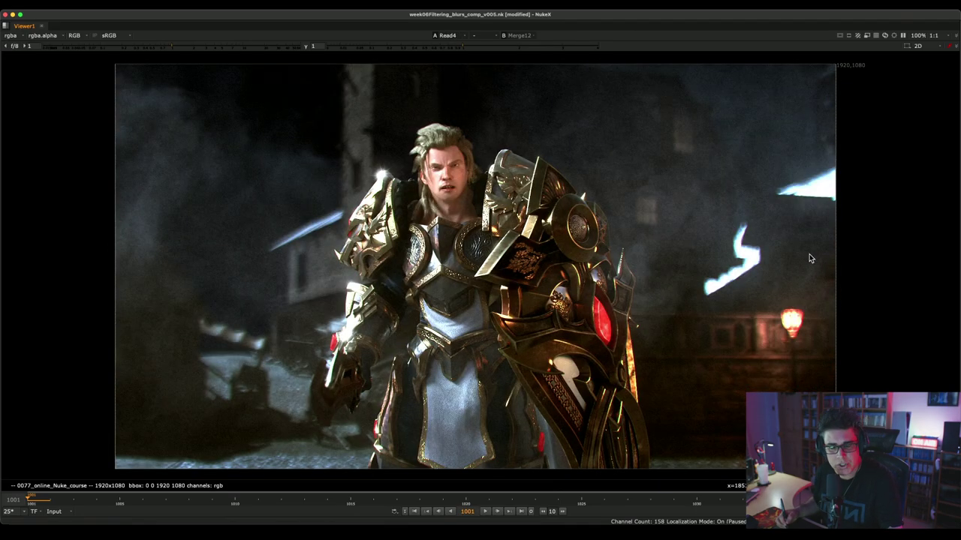
{"action": "key", "text": "2"}
{"action": "key", "text": "1"}
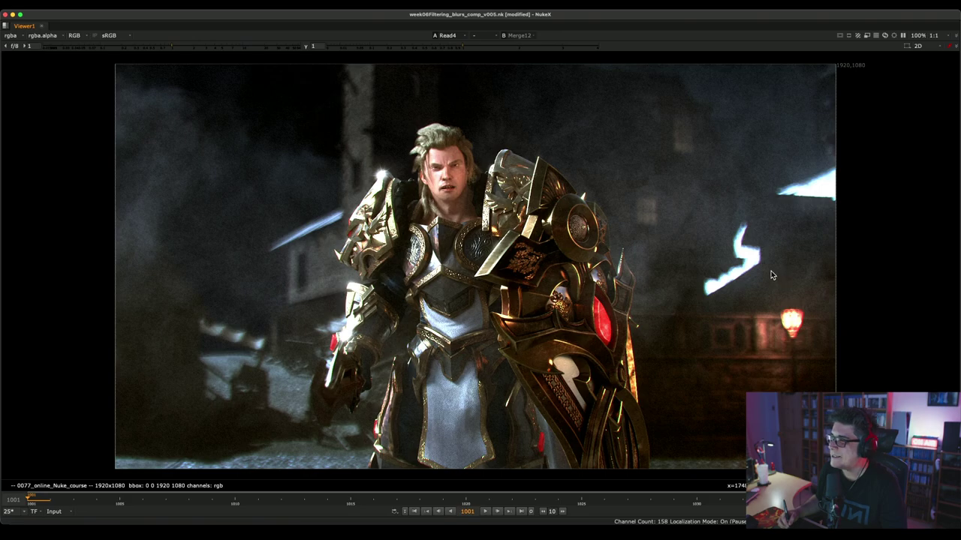
- Restore the full workspace layout and make the viewer area taller
{"action": "key", "text": "space"}
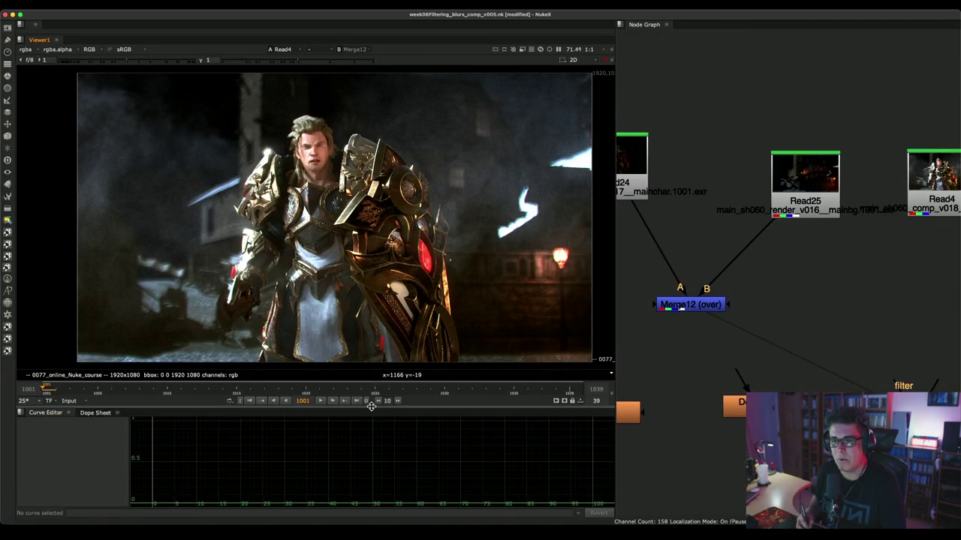
{"action": "left_click_drag", "start_coordinate": [370, 406], "coordinate": [368, 449]}
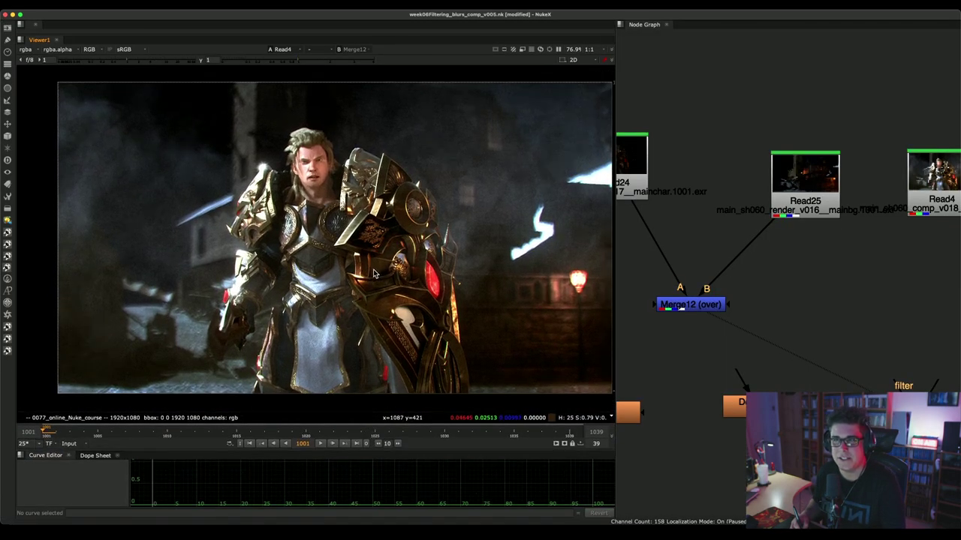
{"action": "scroll", "coordinate": [384, 259], "scroll_direction": "up", "scroll_amount": 2}
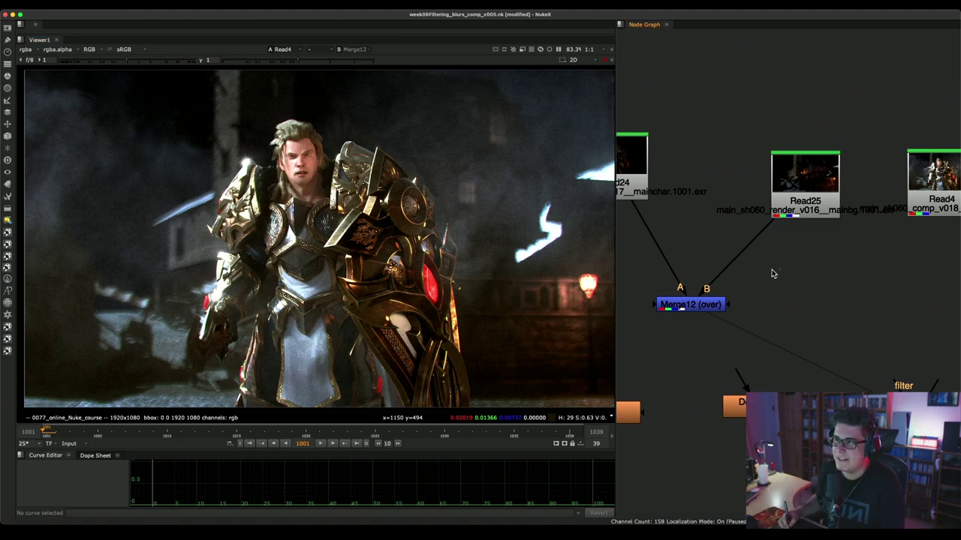
- View the Merge12 result with the viewer gamma at 1.38
{"action": "left_click", "coordinate": [711, 303]}
{"action": "key", "text": "1"}
{"action": "middle_click_drag", "start_coordinate": [725, 204], "coordinate": [769, 200]}
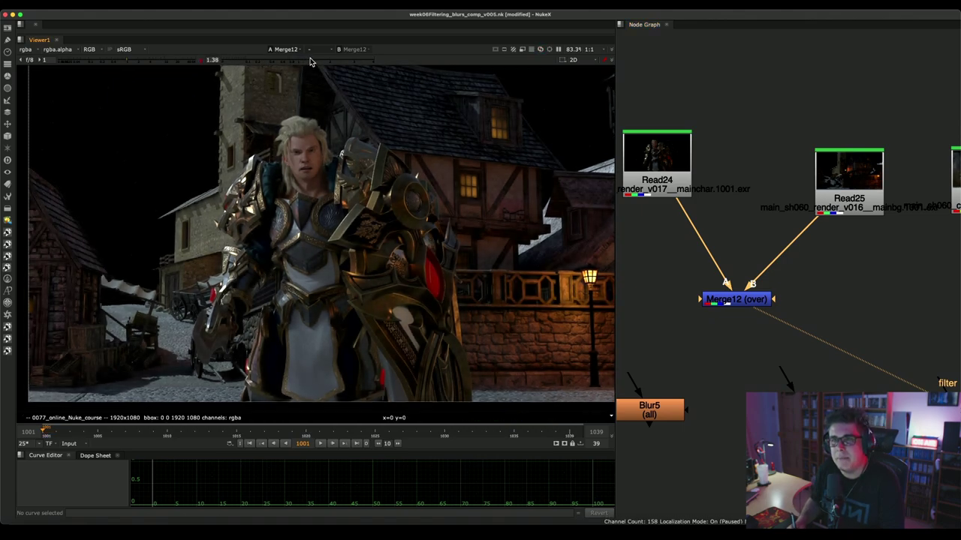
- Insert the Blur node between the mainchar render and the Merge node's A input, and open its properties
{"action": "middle_click_drag", "start_coordinate": [721, 184], "coordinate": [762, 182]}
{"action": "left_click_drag", "start_coordinate": [682, 405], "coordinate": [665, 263]}
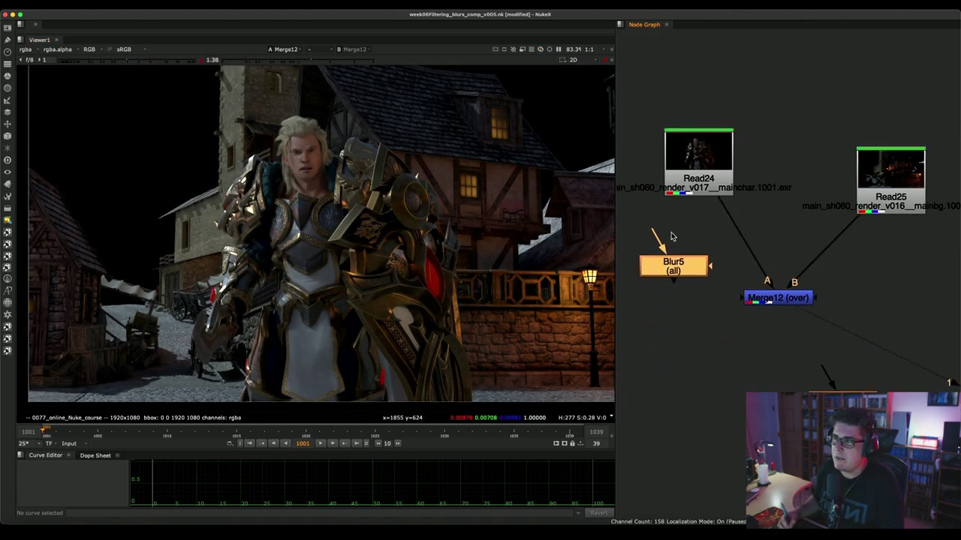
{"action": "left_click_drag", "start_coordinate": [713, 174], "coordinate": [707, 135]}
{"action": "left_click", "coordinate": [687, 265]}
{"action": "left_click_drag", "start_coordinate": [689, 261], "coordinate": [707, 212]}
{"action": "double_click", "coordinate": [707, 213]}
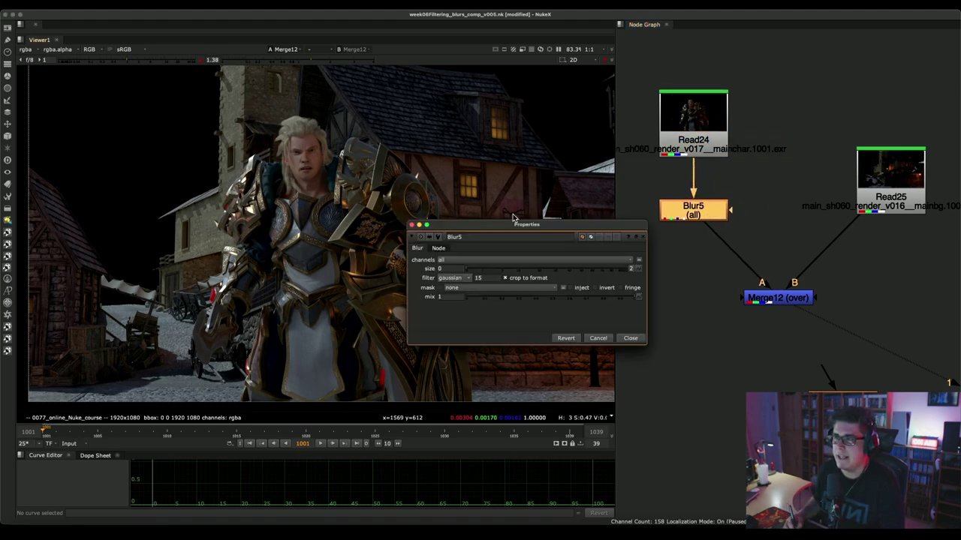
- Set the Blur node's channels to rgba, keeping its properties panel clear of the viewer image
{"action": "left_click_drag", "start_coordinate": [512, 226], "coordinate": [685, 257]}
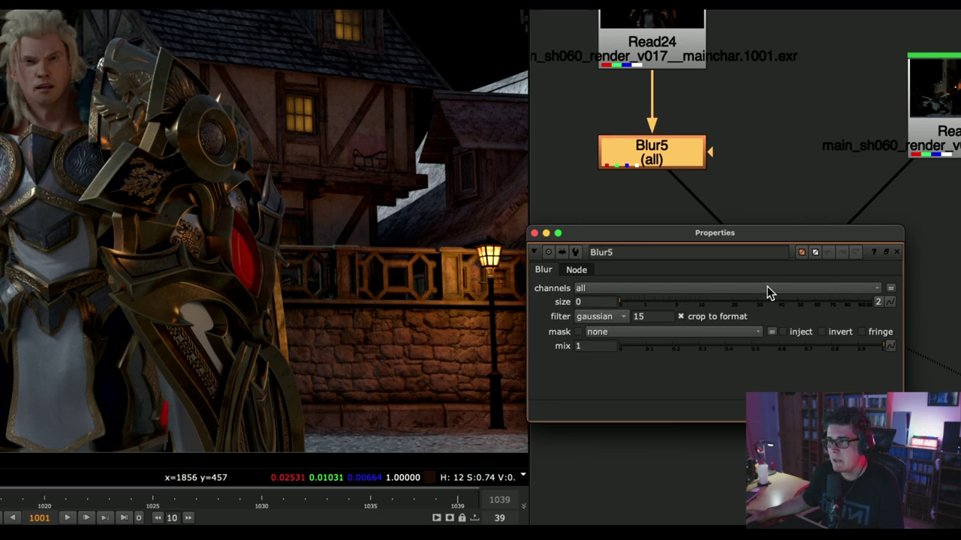
{"action": "left_click", "coordinate": [769, 291]}
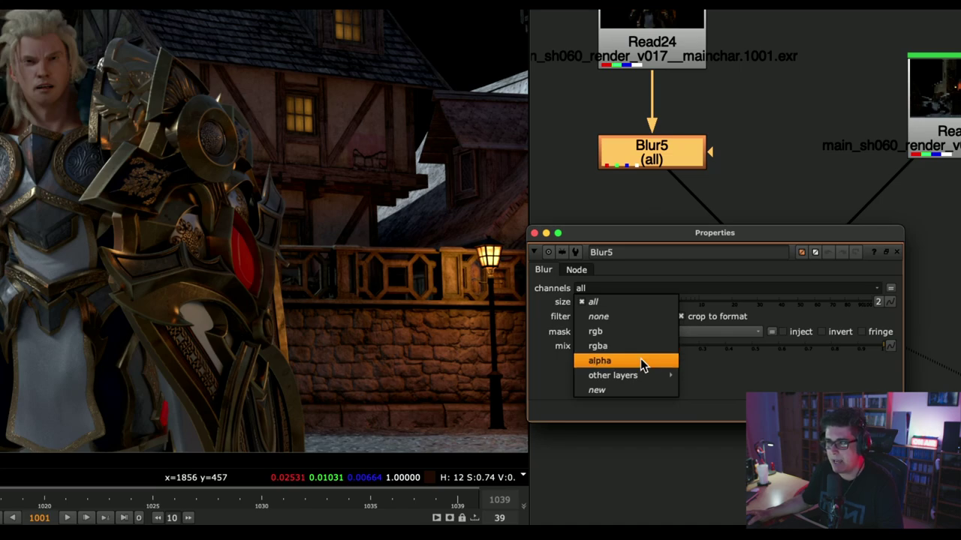
{"action": "left_click", "coordinate": [659, 269]}
{"action": "left_click", "coordinate": [621, 288]}
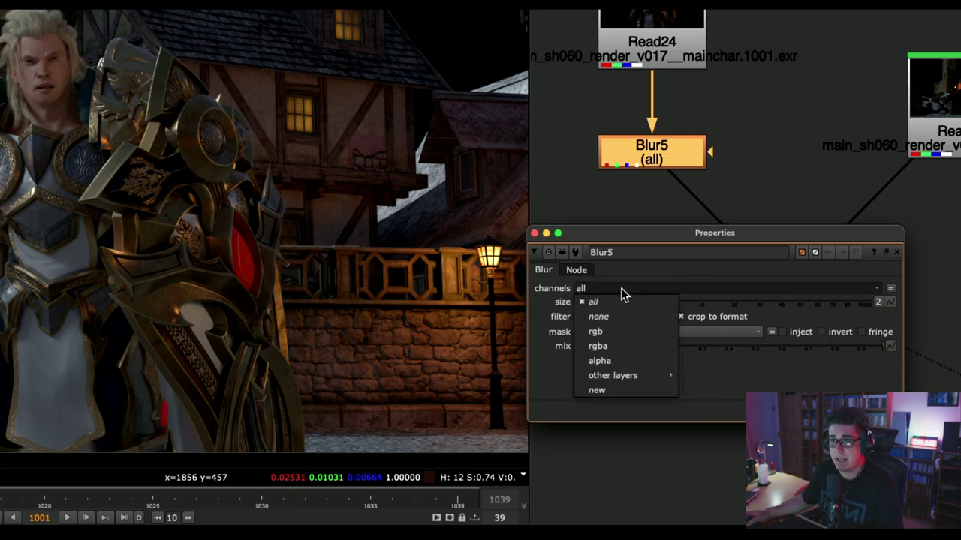
{"action": "left_click", "coordinate": [622, 346]}
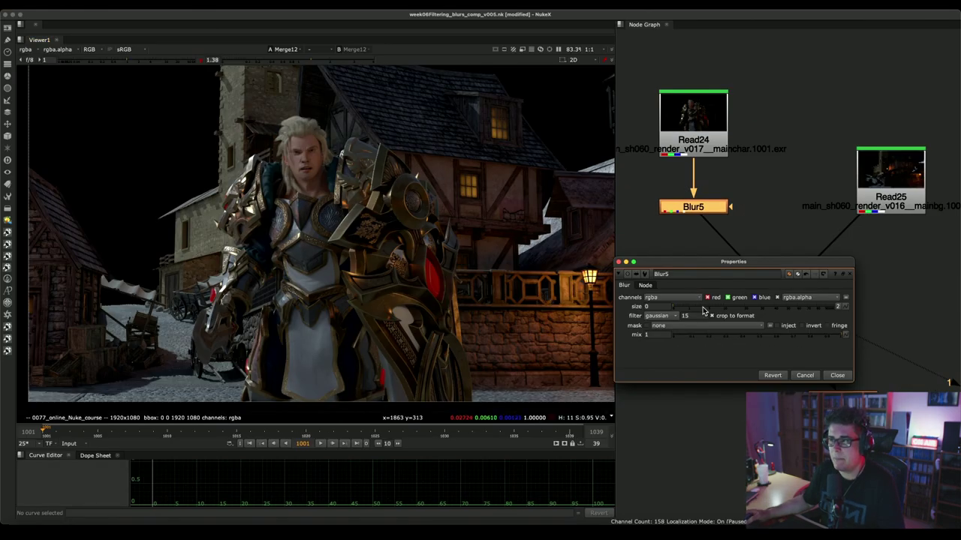
- View the output of the Blur node on the mainchar render
{"action": "left_click", "coordinate": [689, 207]}
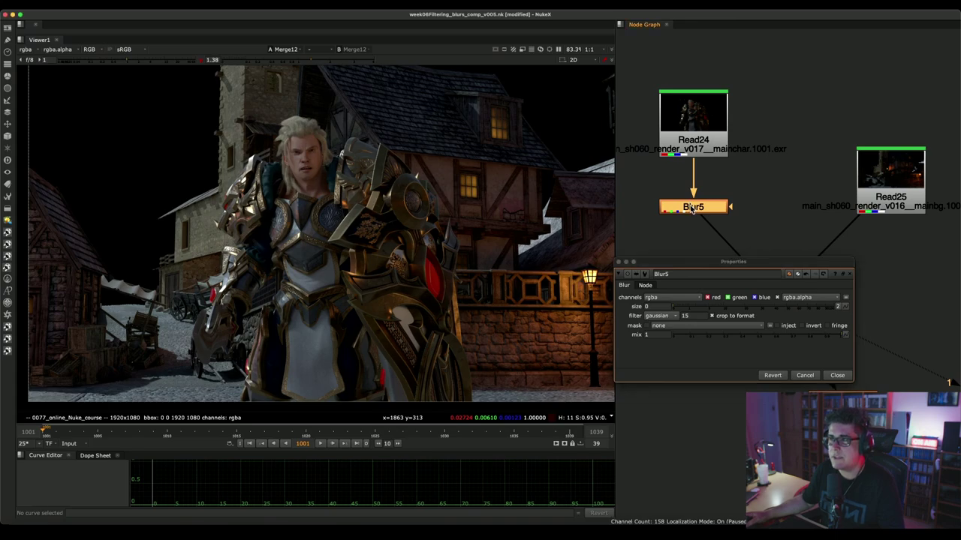
{"action": "key", "text": "1"}
{"action": "scroll", "coordinate": [917, 321], "scroll_direction": "down", "scroll_amount": 5}
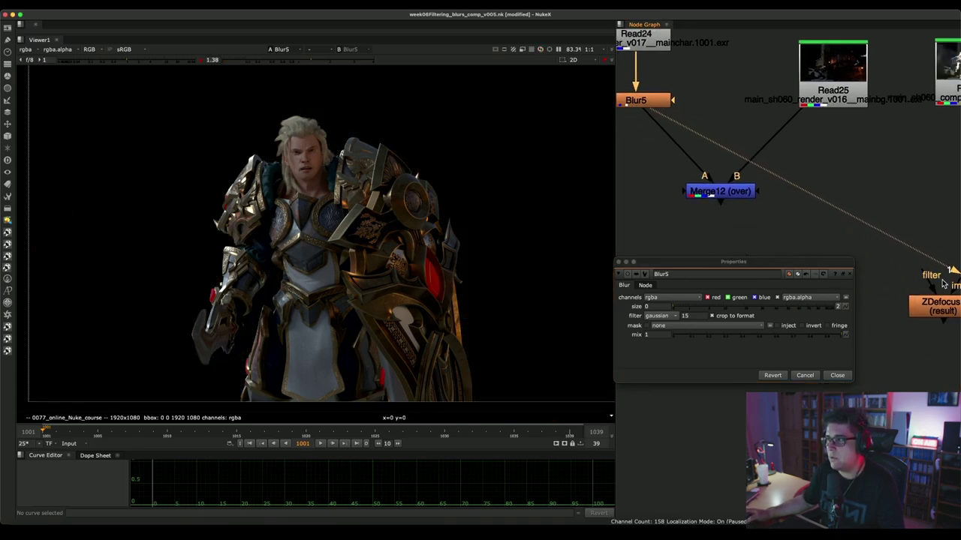
{"action": "scroll", "coordinate": [794, 193], "scroll_direction": "up", "scroll_amount": 5}
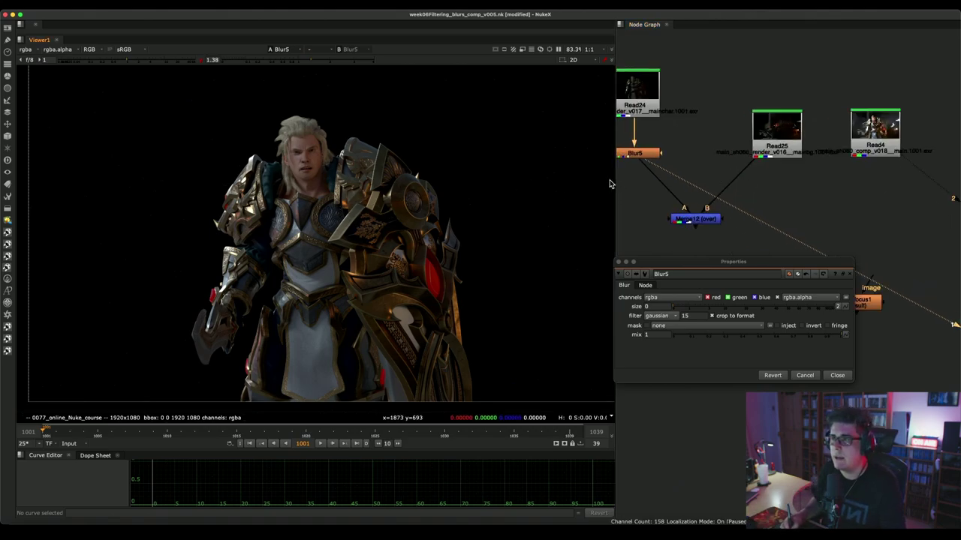
- Widen the Node Graph area and view the mainbg render in the viewer
{"action": "left_click_drag", "start_coordinate": [616, 181], "coordinate": [509, 188]}
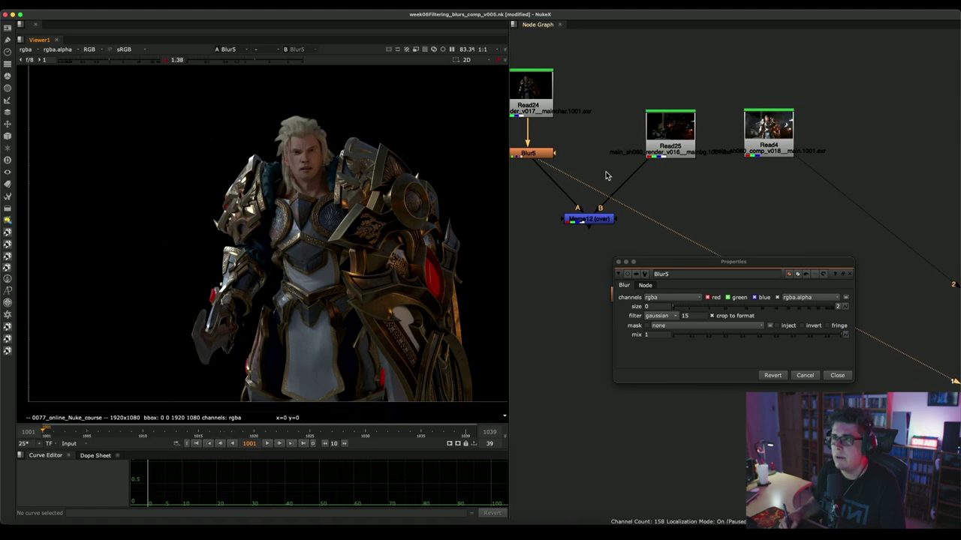
{"action": "scroll", "coordinate": [675, 187], "scroll_direction": "up", "scroll_amount": 3}
{"action": "left_click", "coordinate": [709, 192]}
{"action": "key", "text": "1"}
{"action": "key", "text": "m"}
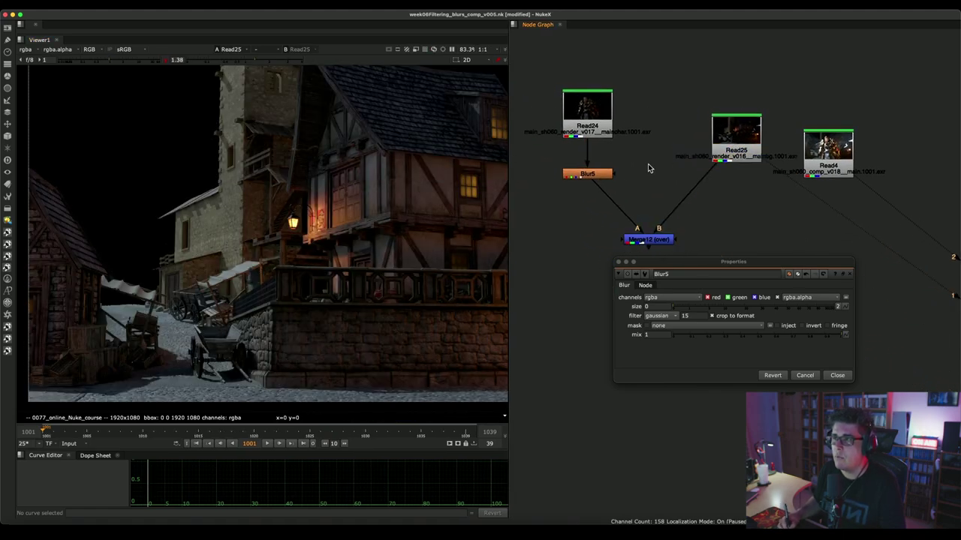
- Move the Blur node between the mainbg render and the Merge's B input, space out the Read nodes, and view the Blur output
{"action": "key", "text": "ctrl+x"}
{"action": "left_click", "coordinate": [750, 132]}
{"action": "key", "text": "ctrl+v"}
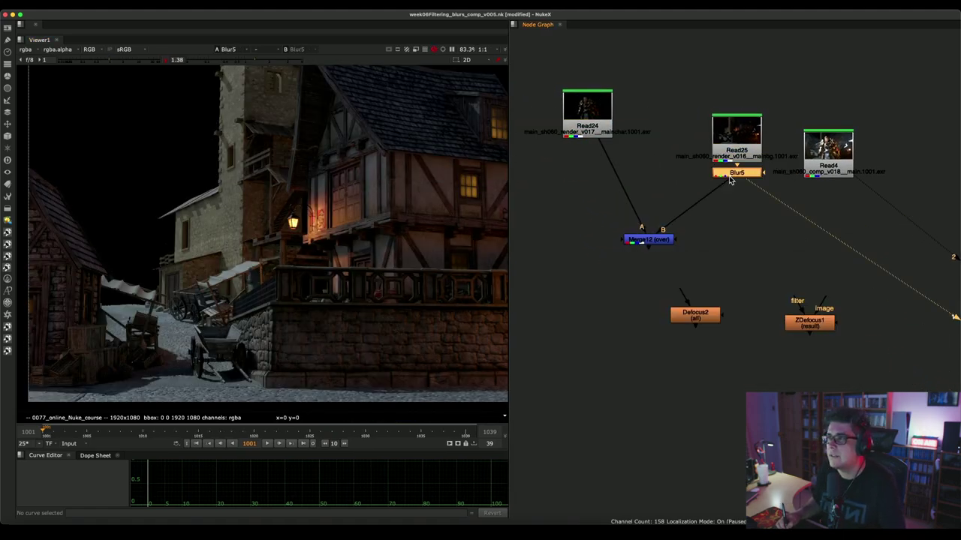
{"action": "left_click", "coordinate": [752, 133]}
{"action": "left_click_drag", "start_coordinate": [828, 146], "coordinate": [856, 131]}
{"action": "left_click", "coordinate": [736, 184]}
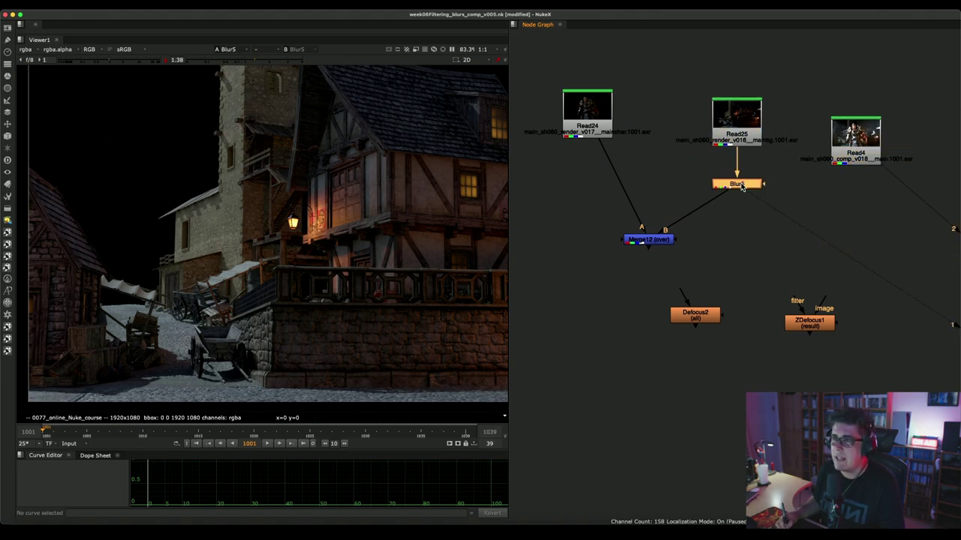
{"action": "key", "text": "1"}
{"action": "scroll", "coordinate": [363, 219], "scroll_direction": "down", "scroll_amount": 2}
{"action": "middle_click_drag", "start_coordinate": [362, 219], "coordinate": [308, 230]}
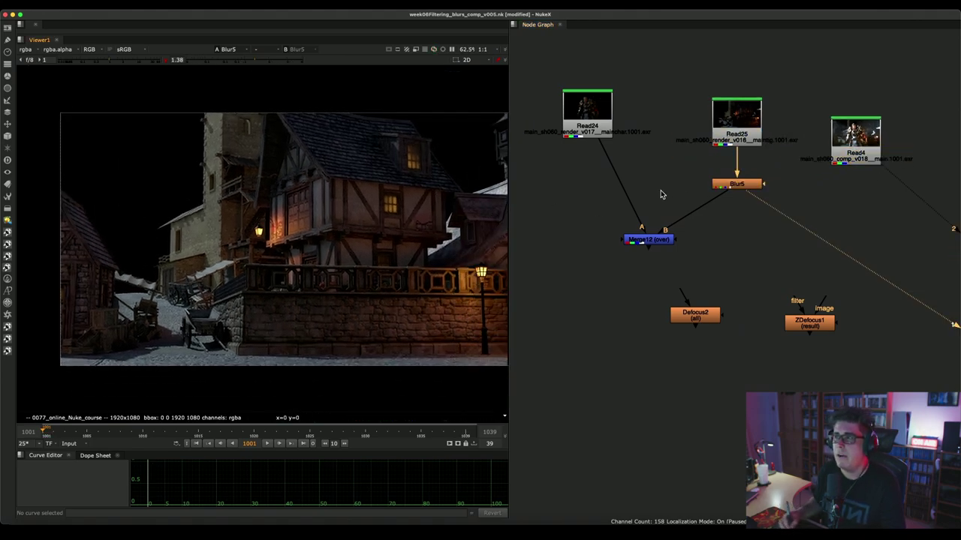
- Open the Blur node's properties and set its size to 30
{"action": "double_click", "coordinate": [751, 185]}
{"action": "left_click_drag", "start_coordinate": [684, 308], "coordinate": [708, 314]}
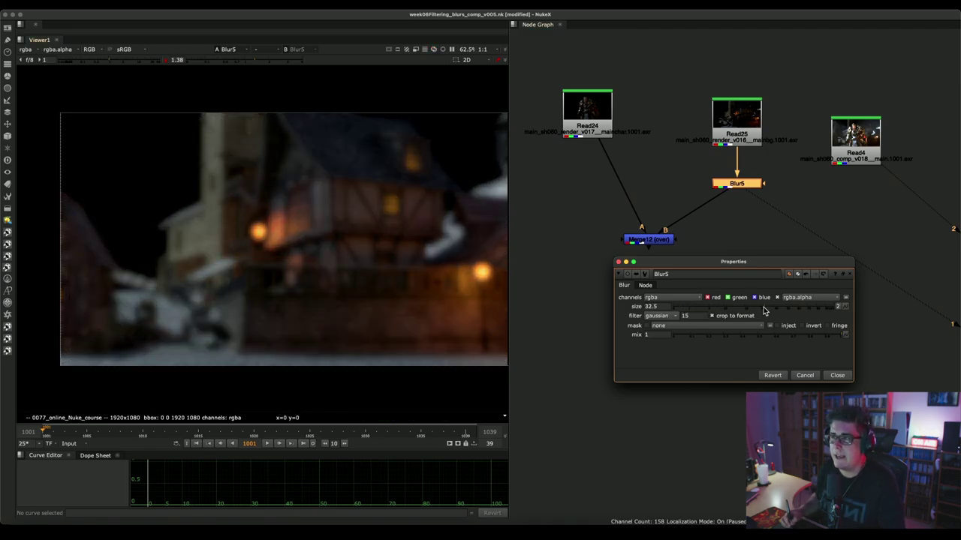
{"action": "type", "text": "30"}
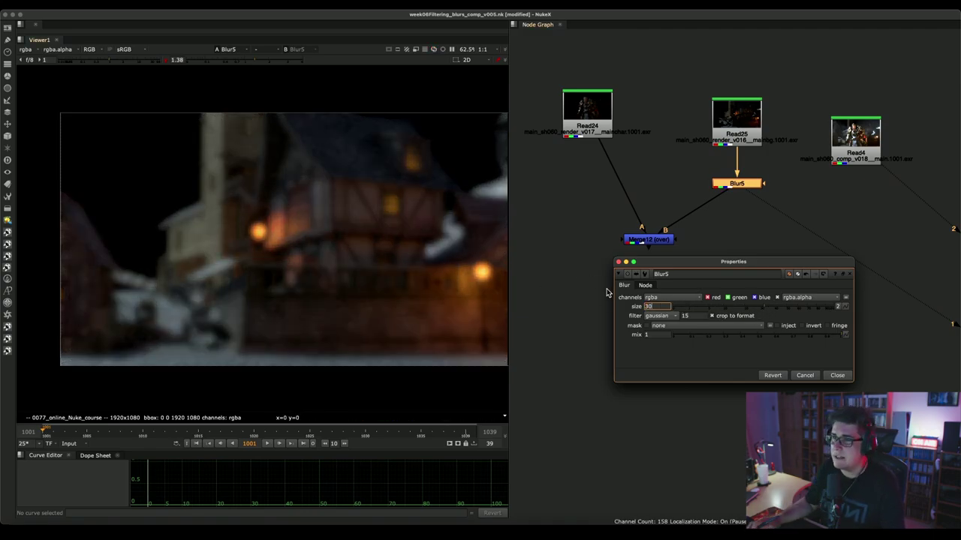
{"action": "key", "text": "Return"}
- Maximise the viewer and examine the blurred lantern beside the house up close
{"action": "key", "text": "space"}
{"action": "scroll", "coordinate": [375, 229], "scroll_direction": "up", "scroll_amount": 6}
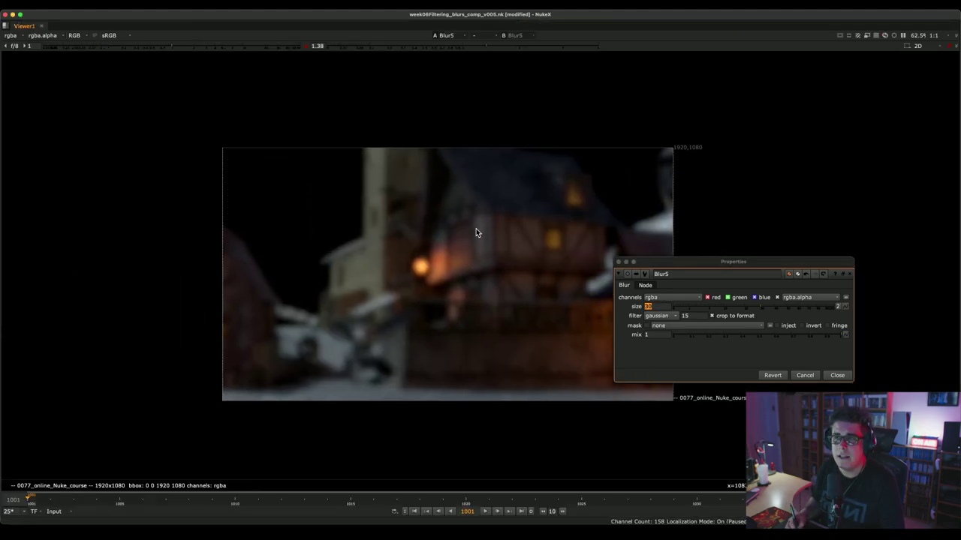
{"action": "scroll", "coordinate": [446, 267], "scroll_direction": "up", "scroll_amount": 3}
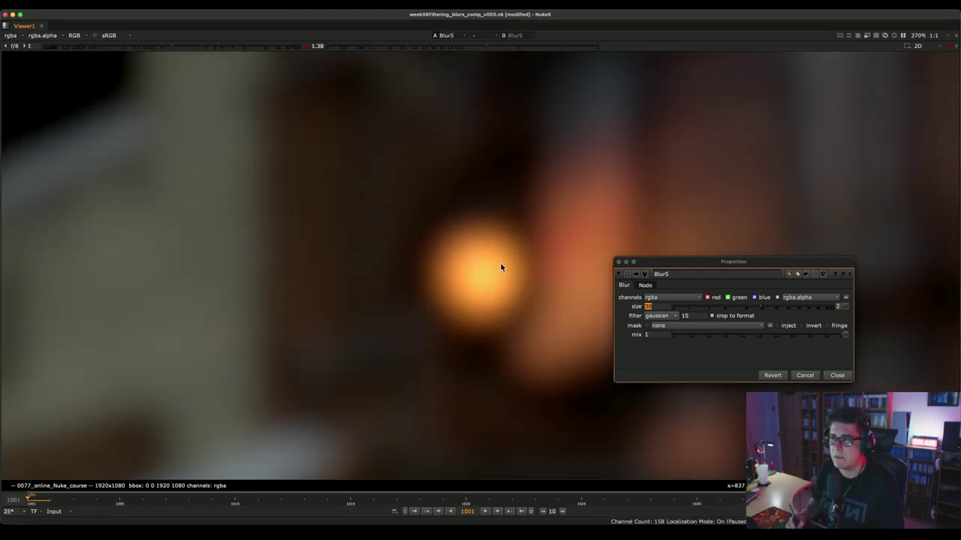
{"action": "scroll", "coordinate": [503, 271], "scroll_direction": "up", "scroll_amount": 5}
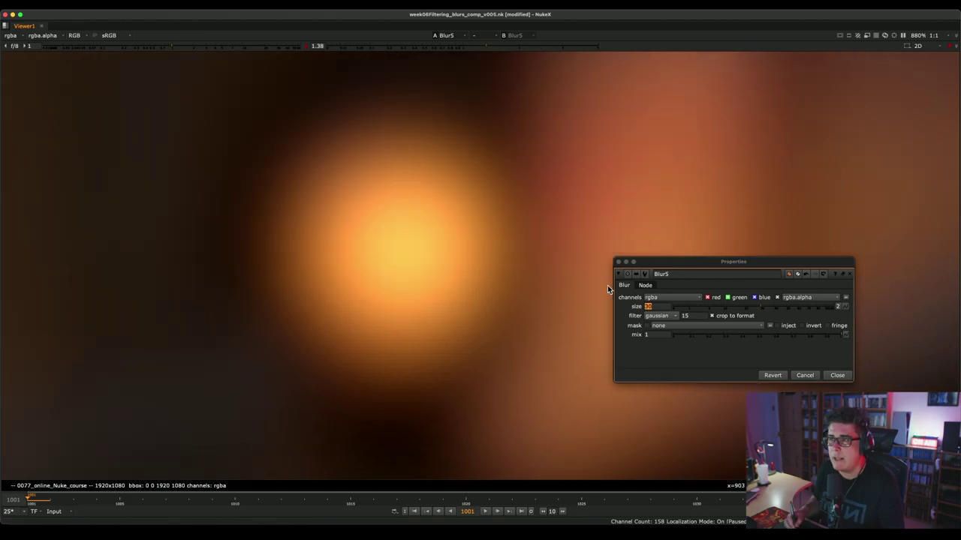
- Try Blur sizes of 2.2, 0.02 and 11.4 while comparing the lantern's pixels
{"action": "type", "text": "2.2"}
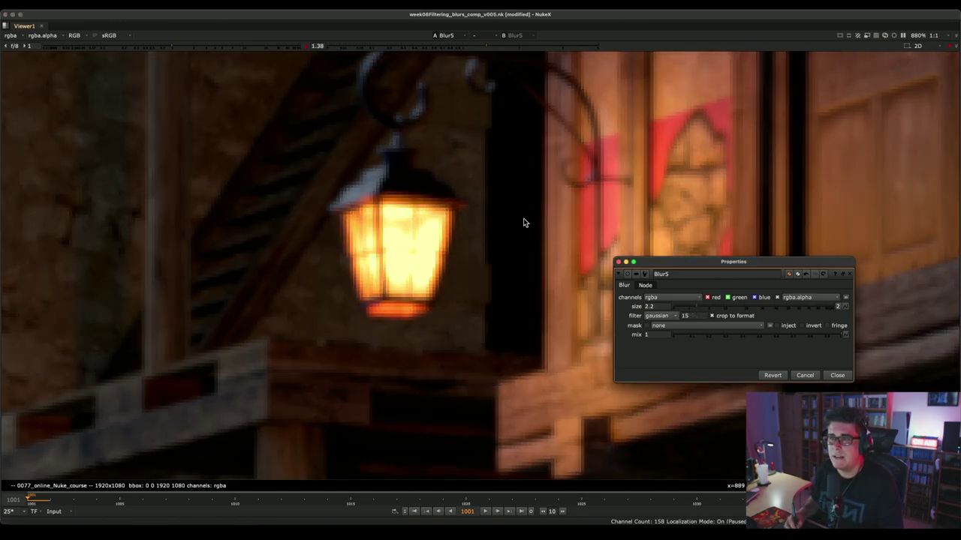
{"action": "scroll", "coordinate": [480, 217], "scroll_direction": "up", "scroll_amount": 5}
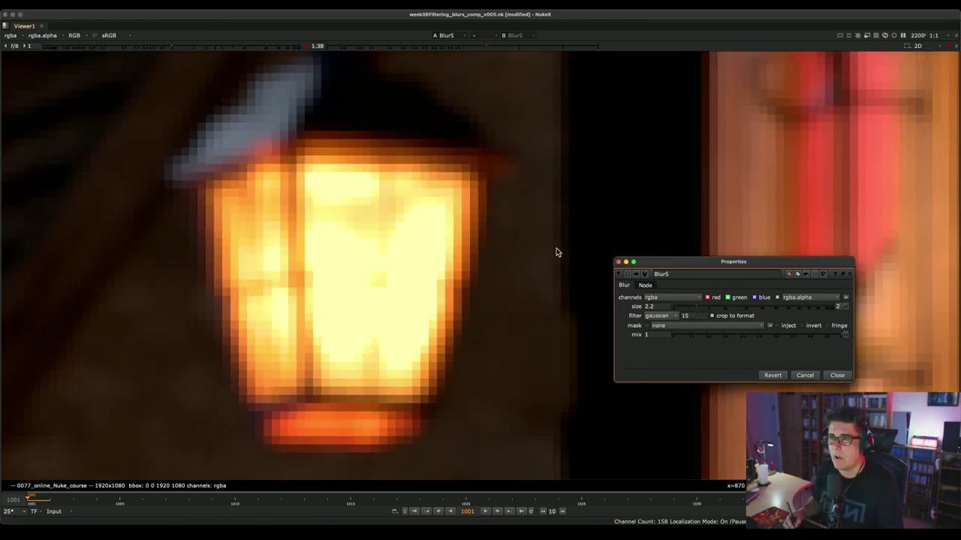
{"action": "left_click_drag", "start_coordinate": [696, 307], "coordinate": [674, 314]}
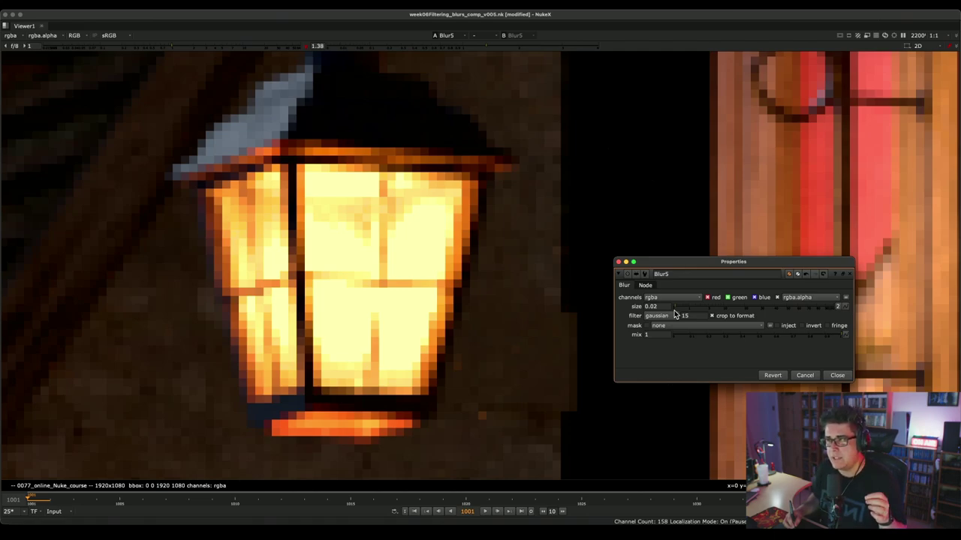
{"action": "left_click_drag", "start_coordinate": [676, 314], "coordinate": [726, 306]}
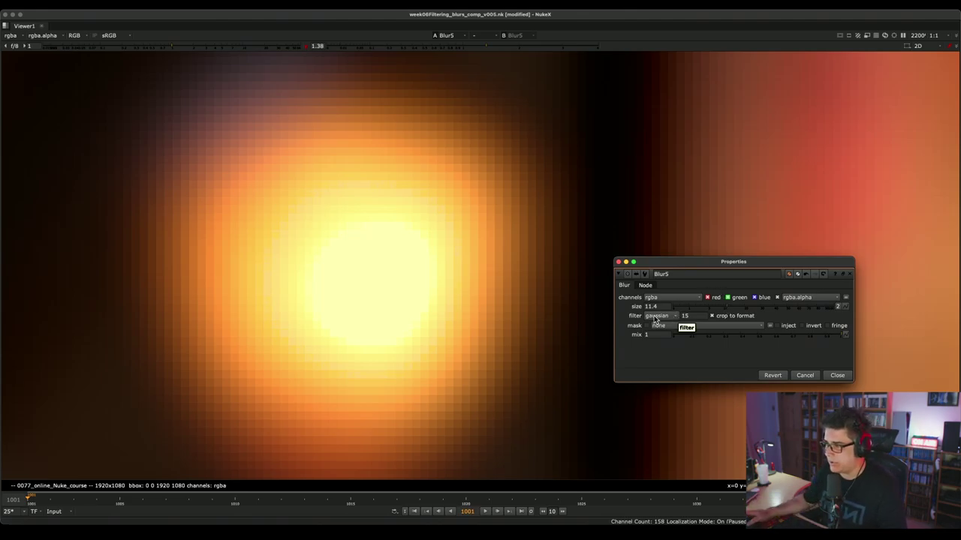
{"action": "key", "text": "minus"}
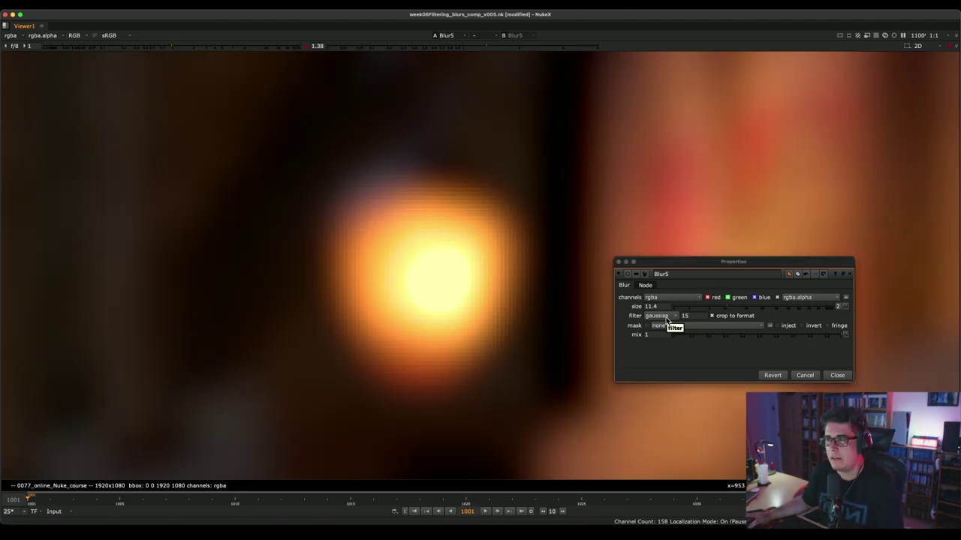
- Switch the Blur filter to box and test it on the lantern at sizes 51 and 59
{"action": "left_click", "coordinate": [673, 319]}
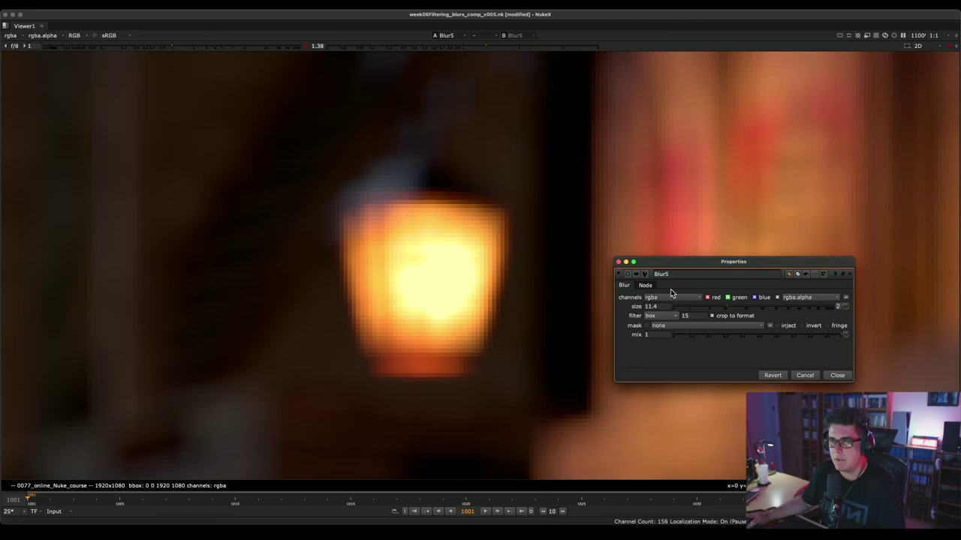
{"action": "left_click", "coordinate": [734, 309]}
{"action": "left_click_drag", "start_coordinate": [733, 308], "coordinate": [792, 308]}
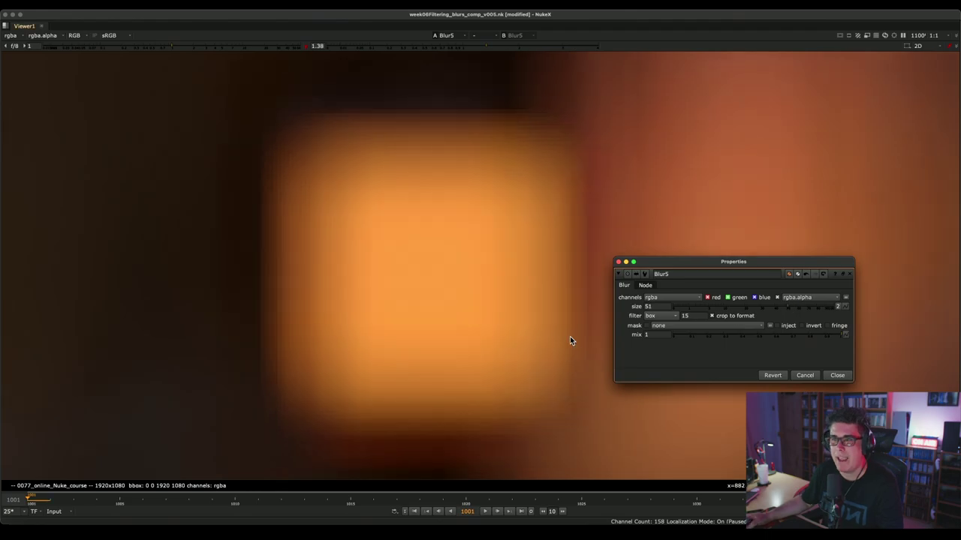
{"action": "scroll", "coordinate": [570, 337], "scroll_direction": "down", "scroll_amount": 5}
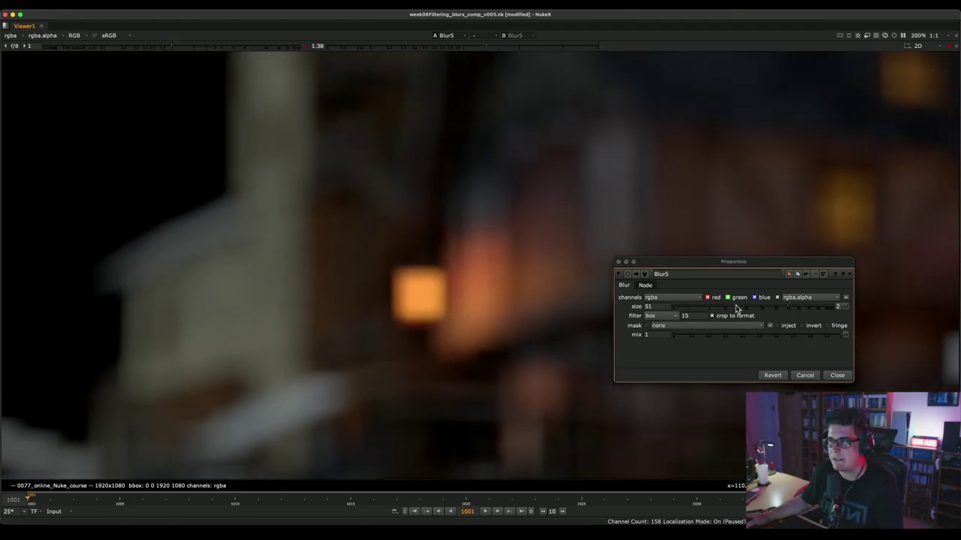
{"action": "mouse_move", "coordinate": [784, 309]}
{"action": "left_mouse_down"}
{"action": "mouse_move", "coordinate": [750, 307]}
{"action": "mouse_move", "coordinate": [797, 304]}
{"action": "mouse_move", "coordinate": [739, 307]}
{"action": "mouse_move", "coordinate": [807, 307]}
{"action": "mouse_move", "coordinate": [765, 307]}
{"action": "mouse_move", "coordinate": [776, 309]}
{"action": "left_mouse_up"}
{"action": "scroll", "coordinate": [434, 307], "scroll_direction": "up", "scroll_amount": 5}
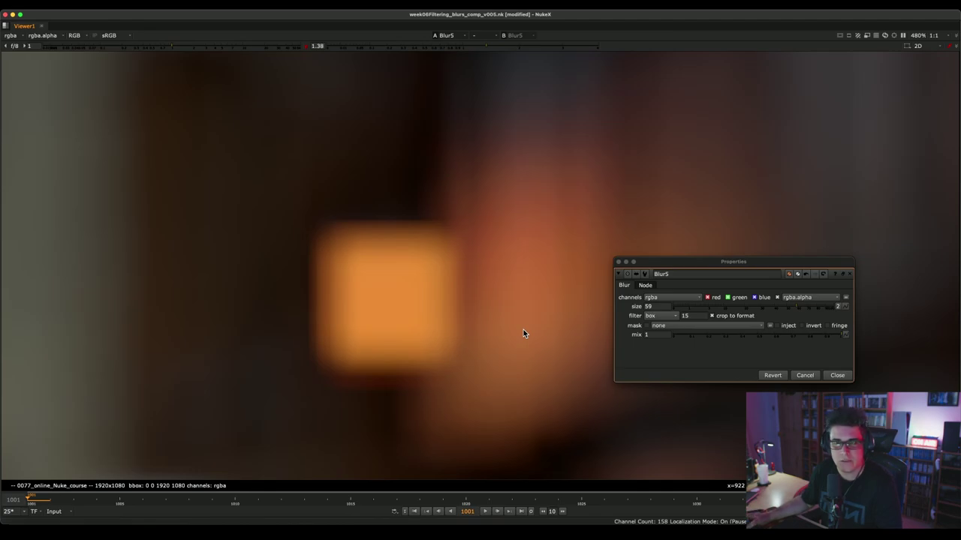
- Switch the Blur filter to triangle and reduce the size to 10
{"action": "left_click", "coordinate": [667, 317]}
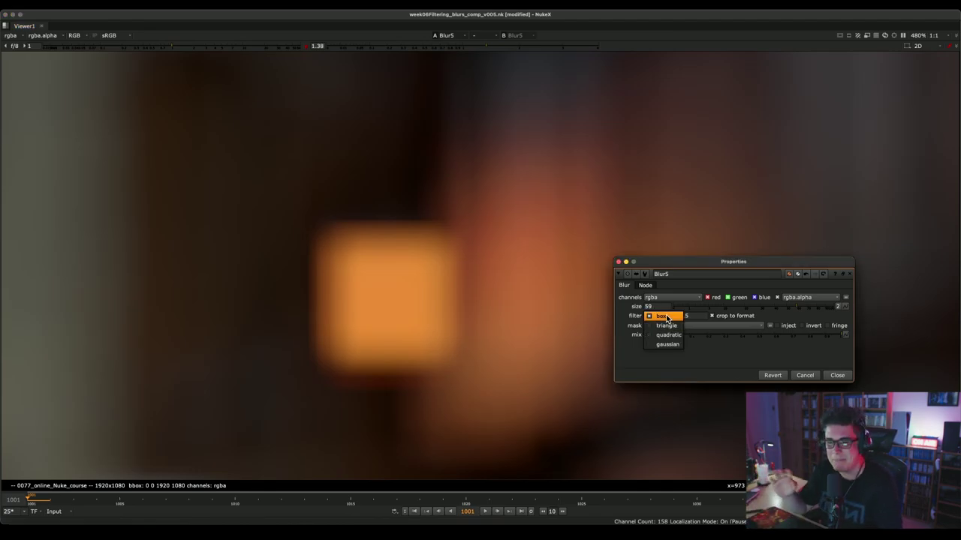
{"action": "left_click", "coordinate": [673, 326]}
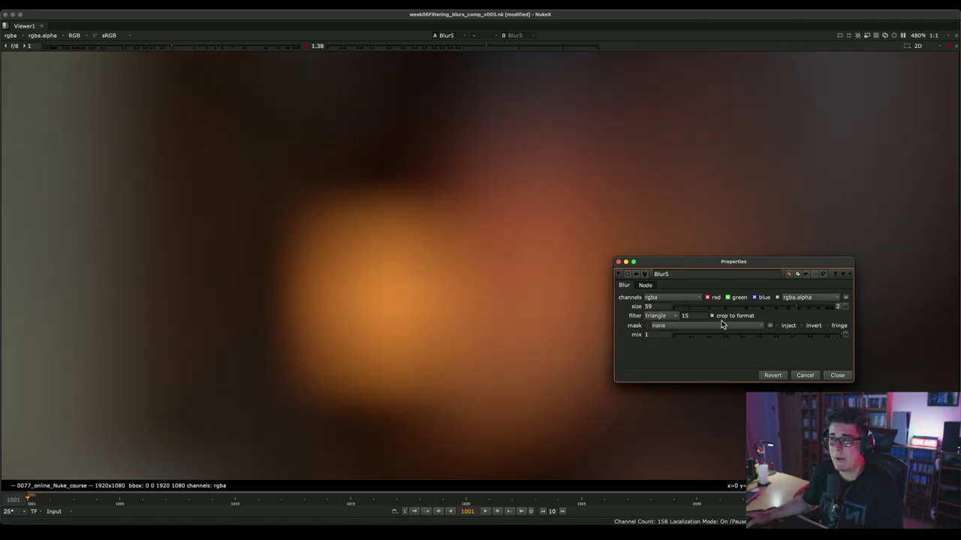
{"action": "left_click_drag", "start_coordinate": [785, 307], "coordinate": [726, 310]}
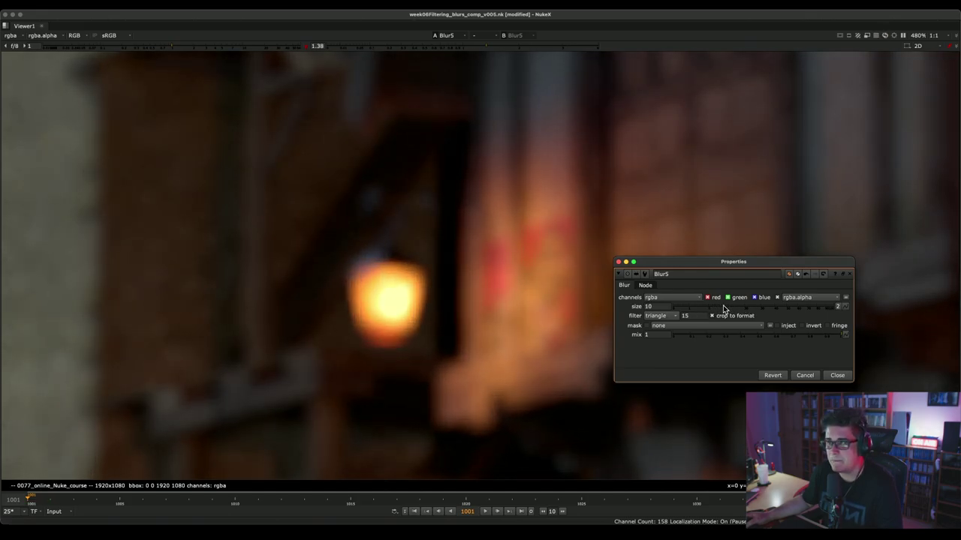
- Switch the Blur filter to quadratic and raise the size to 20.5
{"action": "left_click", "coordinate": [661, 316]}
{"action": "left_click", "coordinate": [664, 325]}
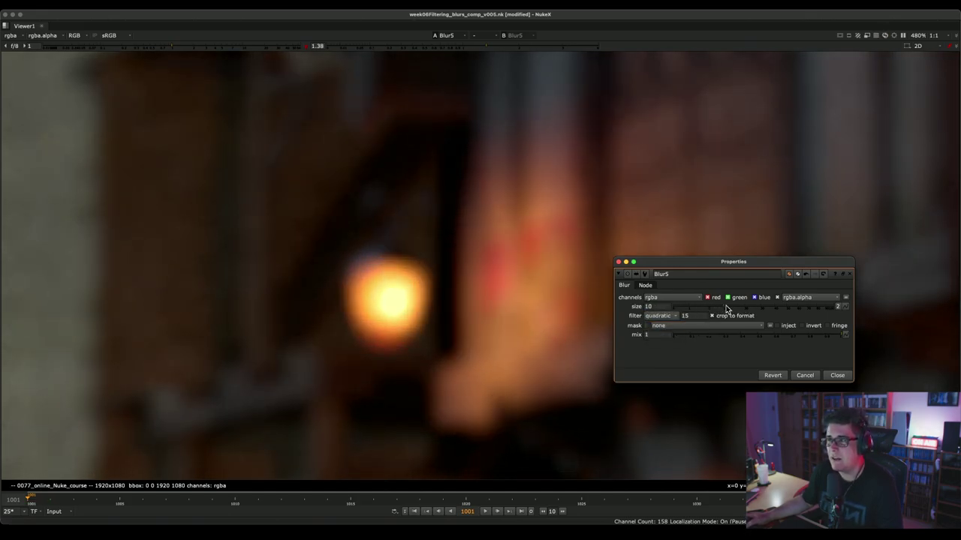
{"action": "mouse_move", "coordinate": [725, 308]}
{"action": "left_mouse_down"}
{"action": "mouse_move", "coordinate": [785, 307]}
{"action": "mouse_move", "coordinate": [743, 307]}
{"action": "left_mouse_up"}
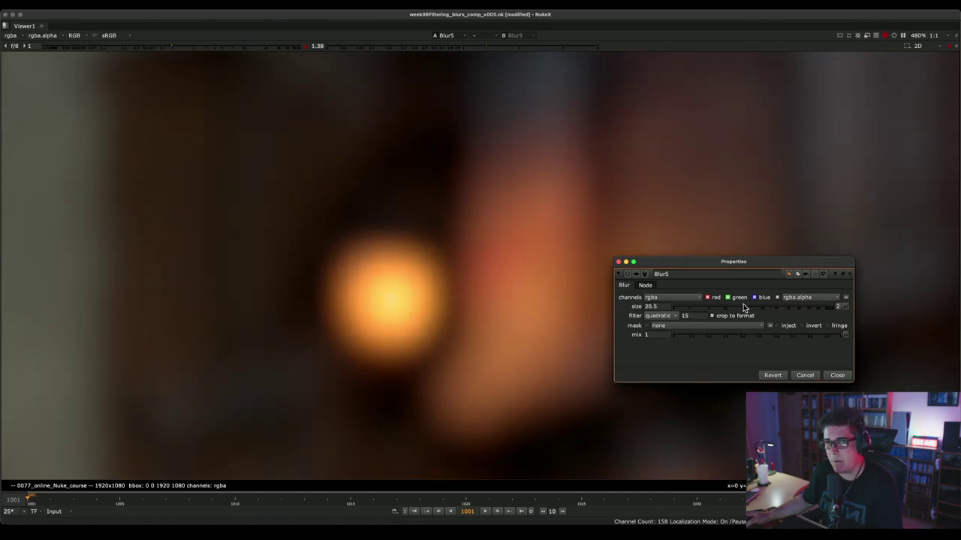
- Try the gaussian filter at size 19, and reset all of the Blur node's knobs to default
{"action": "left_click", "coordinate": [670, 316]}
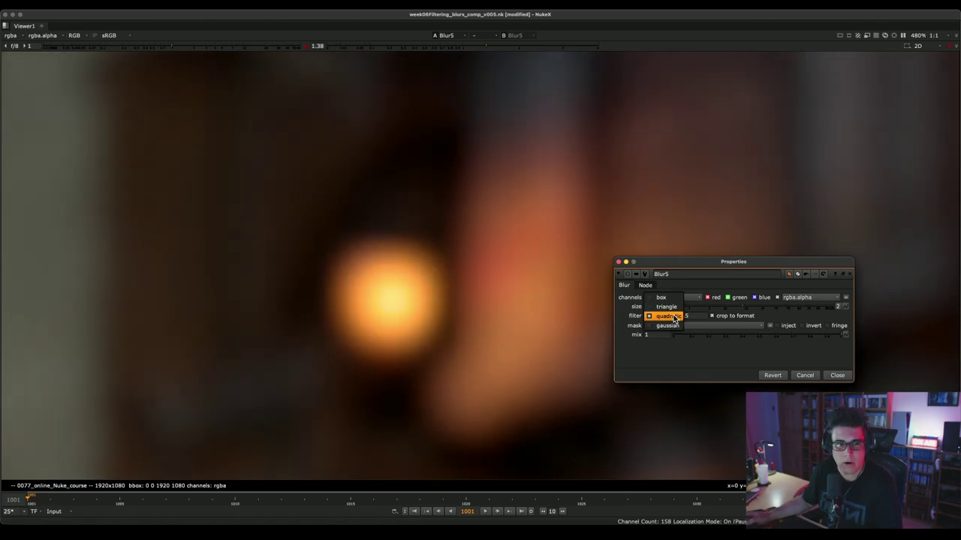
{"action": "left_click", "coordinate": [674, 324]}
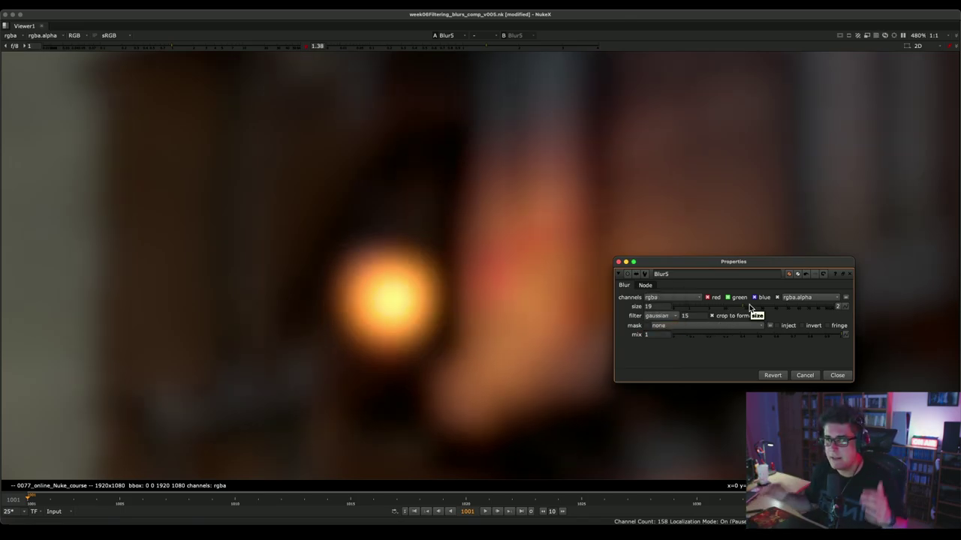
{"action": "right_click", "coordinate": [710, 353]}
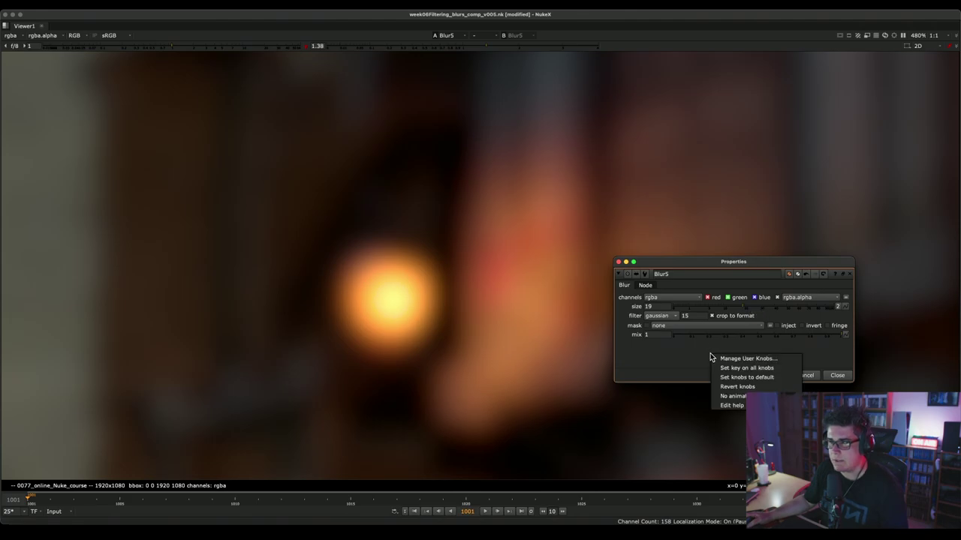
{"action": "left_click", "coordinate": [757, 377]}
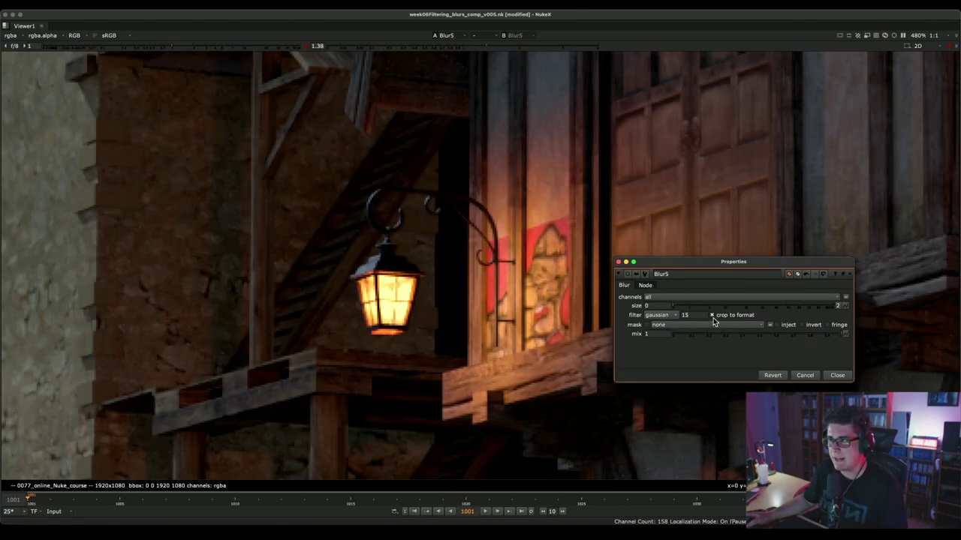
- Set the Blur node's channels to rgba and raise its size to 17.8 to view the blurred village background
{"action": "left_click", "coordinate": [674, 302]}
{"action": "left_click", "coordinate": [698, 333]}
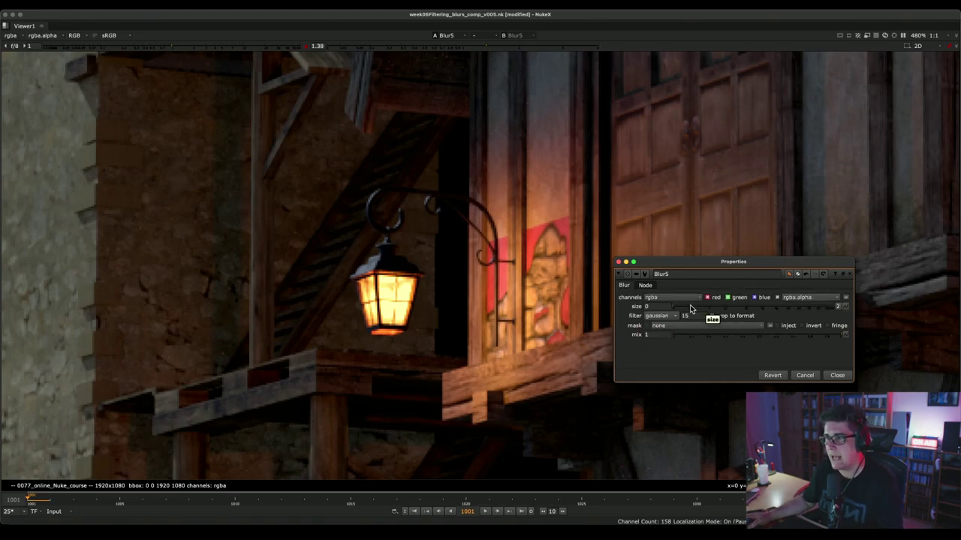
{"action": "left_click", "coordinate": [701, 306]}
{"action": "left_click_drag", "start_coordinate": [701, 305], "coordinate": [740, 304]}
{"action": "scroll", "coordinate": [470, 330], "scroll_direction": "down", "scroll_amount": 5}
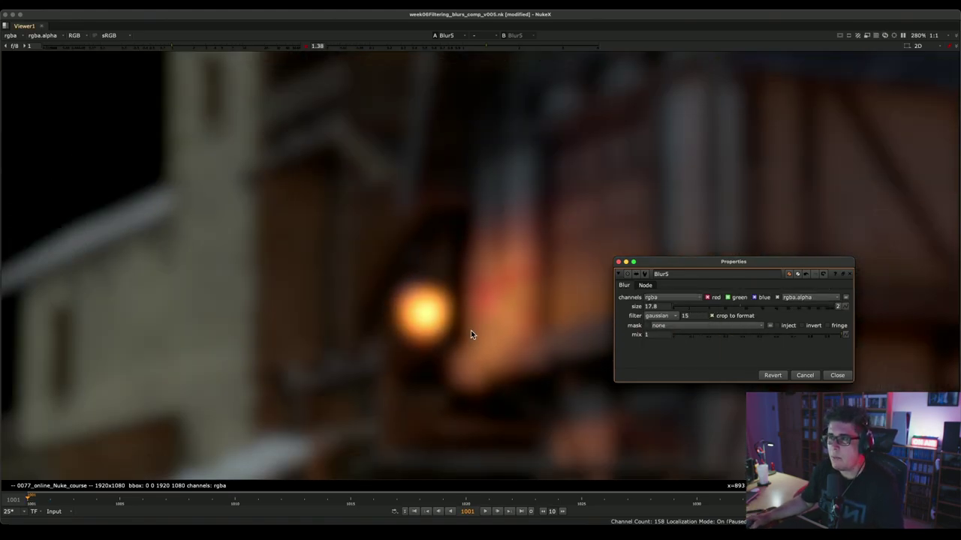
{"action": "scroll", "coordinate": [525, 379], "scroll_direction": "up", "scroll_amount": 1}
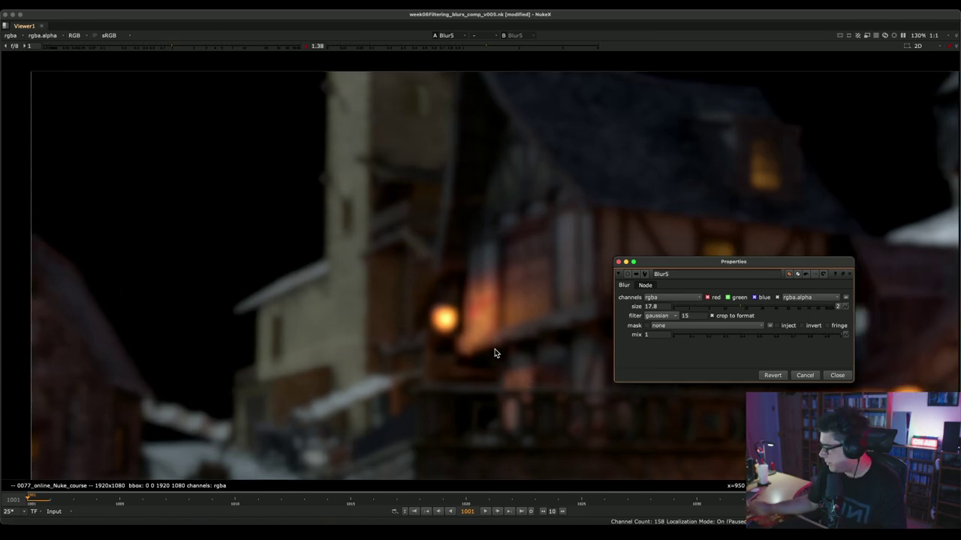
{"action": "scroll", "coordinate": [451, 198], "scroll_direction": "down", "scroll_amount": 2}
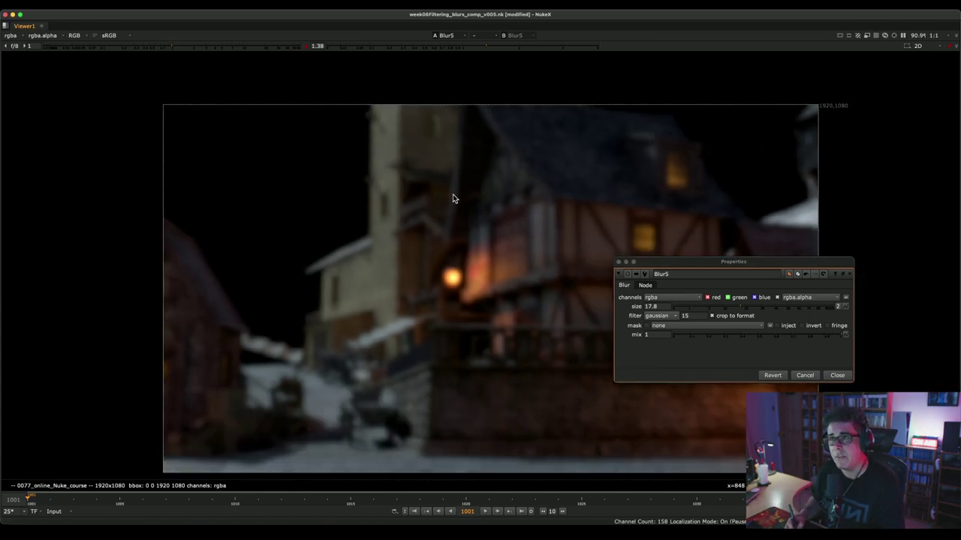
{"action": "middle_click_drag", "start_coordinate": [450, 198], "coordinate": [421, 240]}
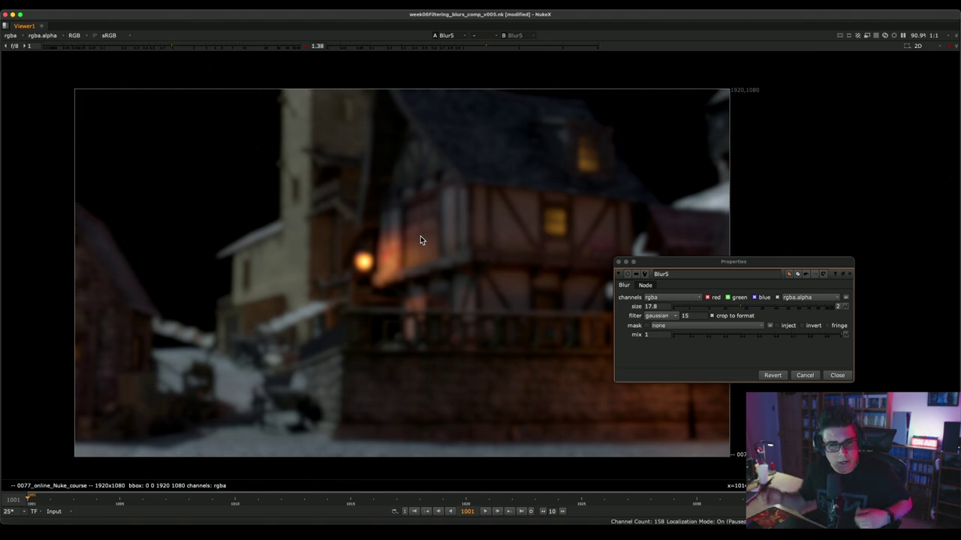
- Increase the Blur size to 35.5, close its properties and return to the node graph layout
{"action": "left_click", "coordinate": [765, 307]}
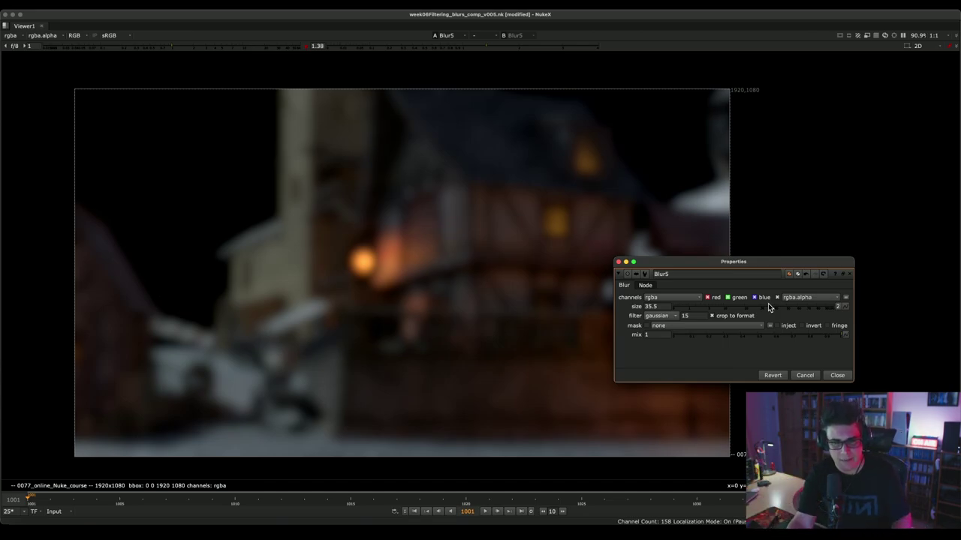
{"action": "left_click", "coordinate": [618, 262]}
{"action": "key", "text": "space"}
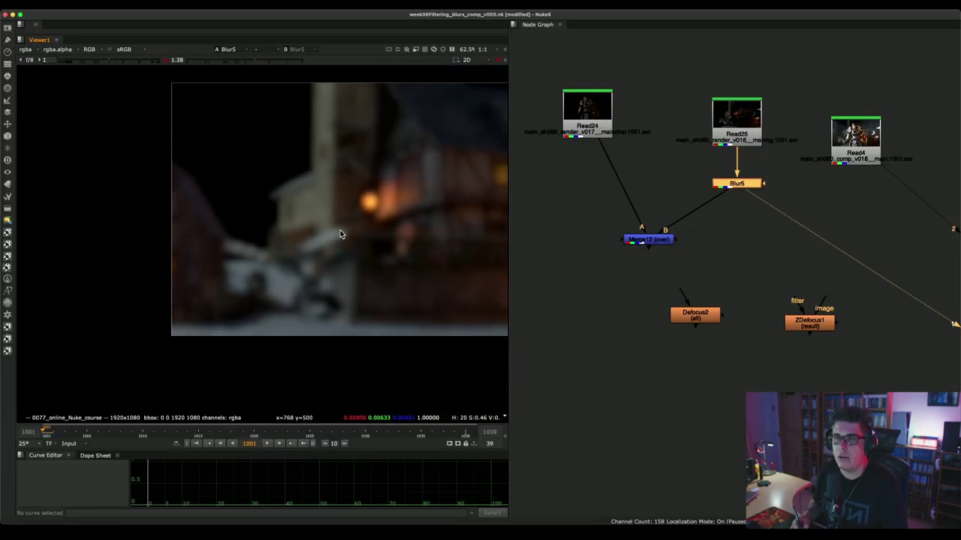
- Rearrange the node graph, branch the Defocus node off the background Read beside the Blur, and view its output
{"action": "middle_click_drag", "start_coordinate": [409, 223], "coordinate": [302, 251]}
{"action": "middle_click_drag", "start_coordinate": [735, 224], "coordinate": [671, 249]}
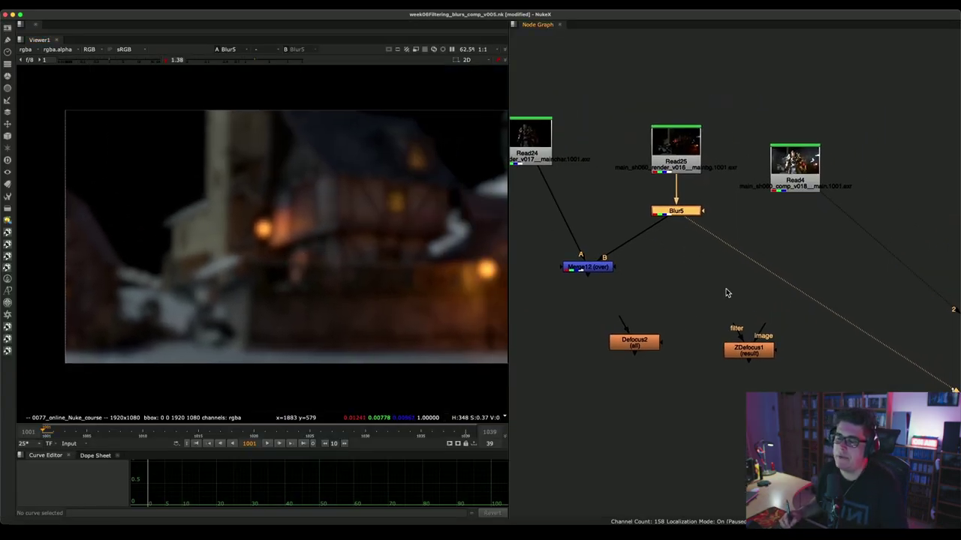
{"action": "left_click_drag", "start_coordinate": [798, 171], "coordinate": [886, 161]}
{"action": "left_click", "coordinate": [736, 342]}
{"action": "left_click_drag", "start_coordinate": [736, 341], "coordinate": [783, 371]}
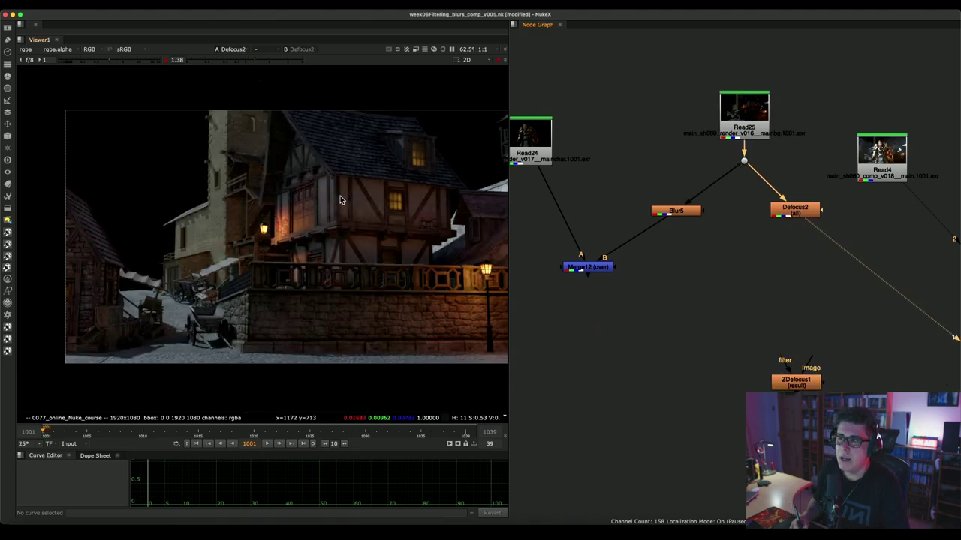
- Open the Defocus node's properties beside the enlarged viewer and set its channels to rgba
{"action": "double_click", "coordinate": [809, 212]}
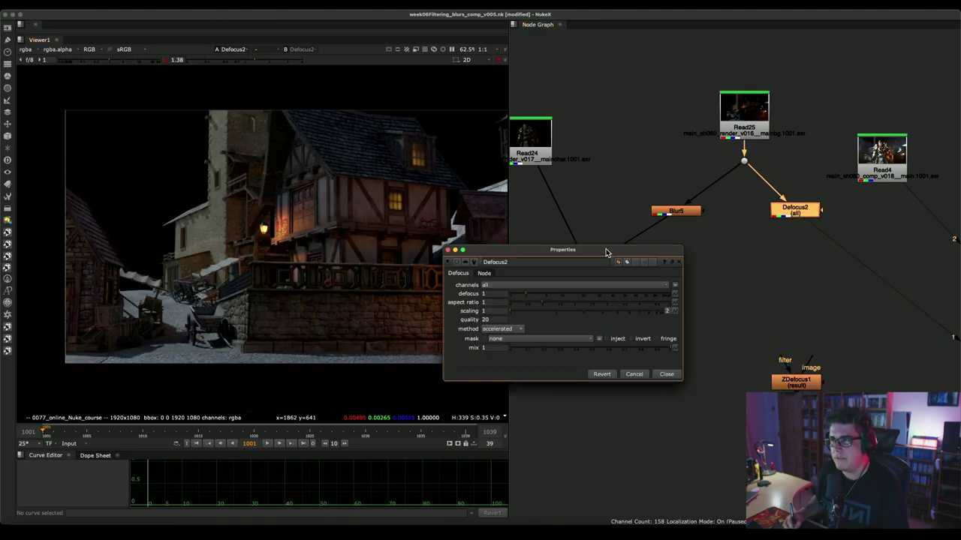
{"action": "left_click_drag", "start_coordinate": [610, 254], "coordinate": [883, 272]}
{"action": "key", "text": "space"}
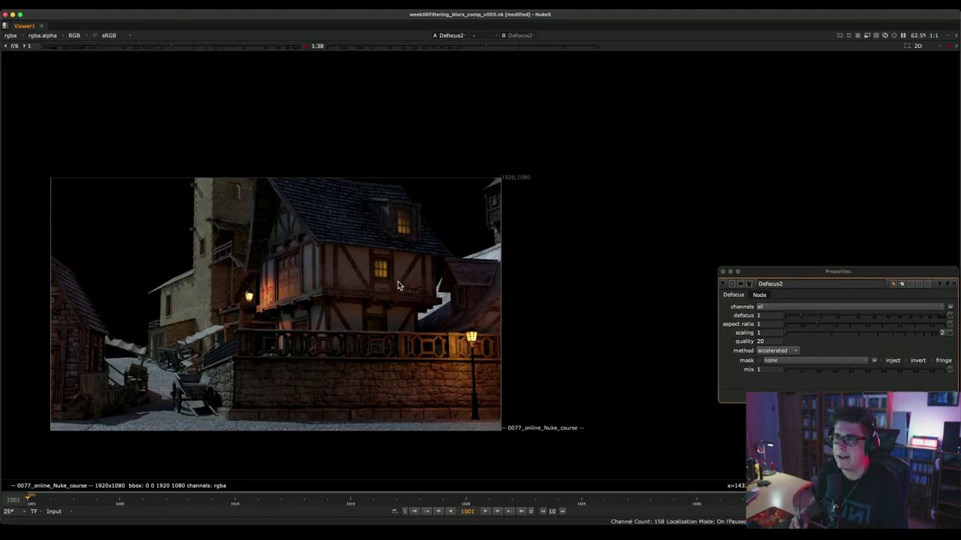
{"action": "scroll", "coordinate": [546, 257], "scroll_direction": "up", "scroll_amount": 3}
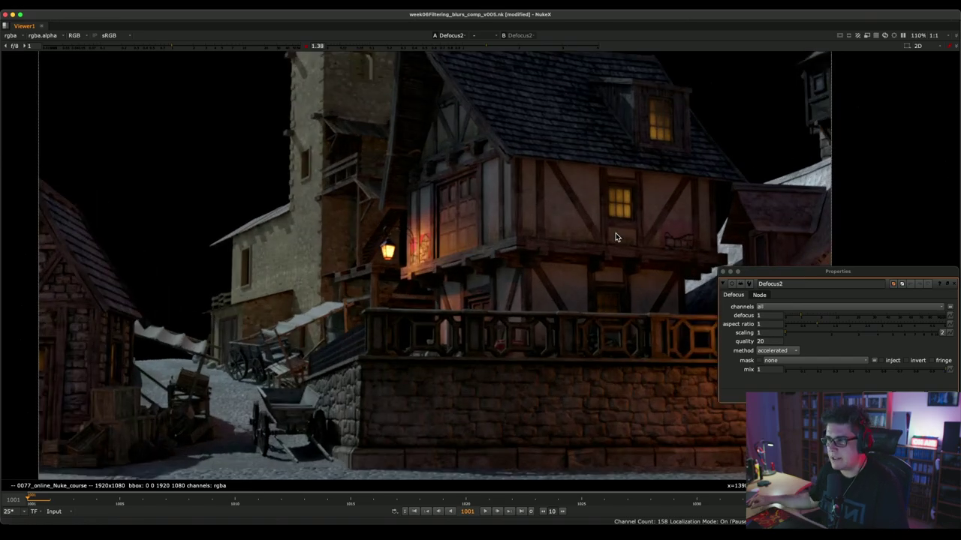
{"action": "left_click", "coordinate": [783, 308]}
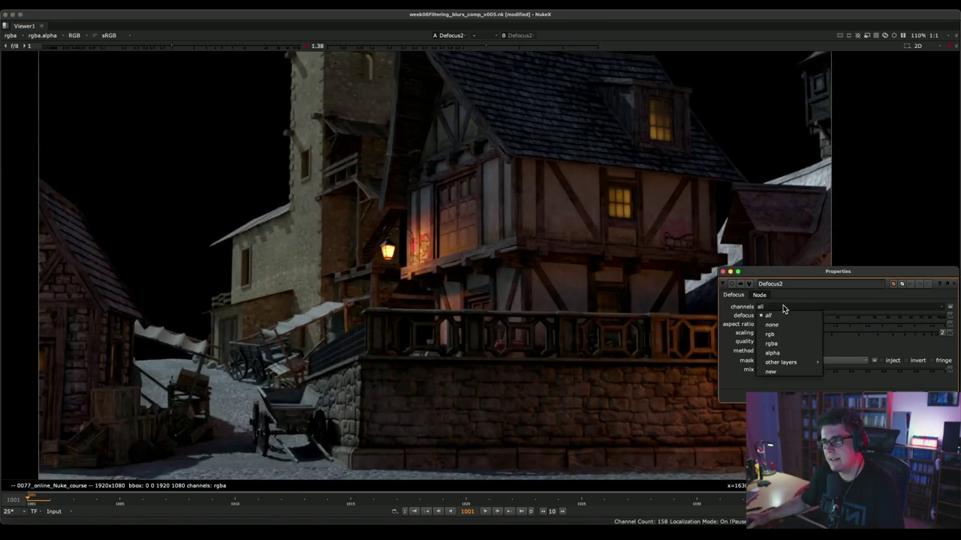
{"action": "left_click", "coordinate": [786, 344]}
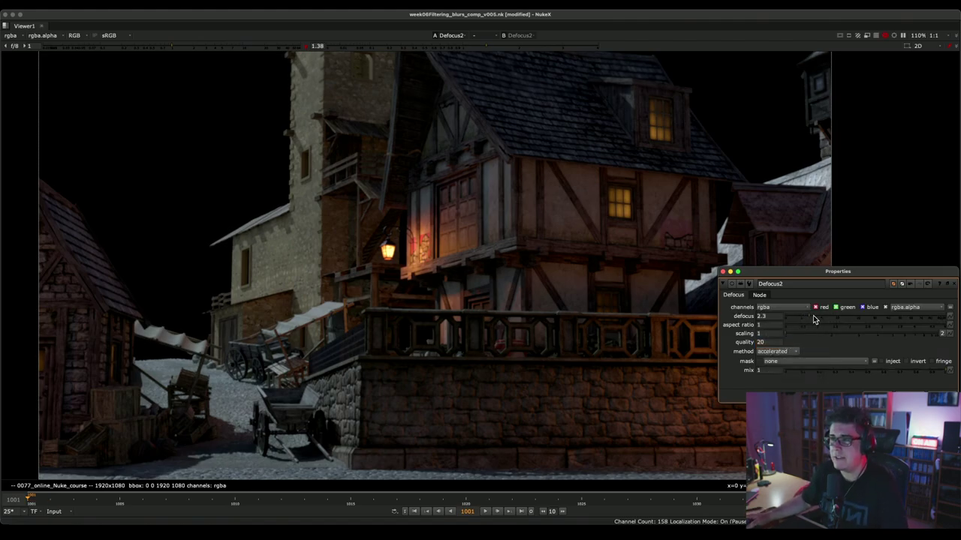
- Raise the Defocus node's defocus amount and settle it at 30
{"action": "left_click_drag", "start_coordinate": [813, 317], "coordinate": [877, 320]}
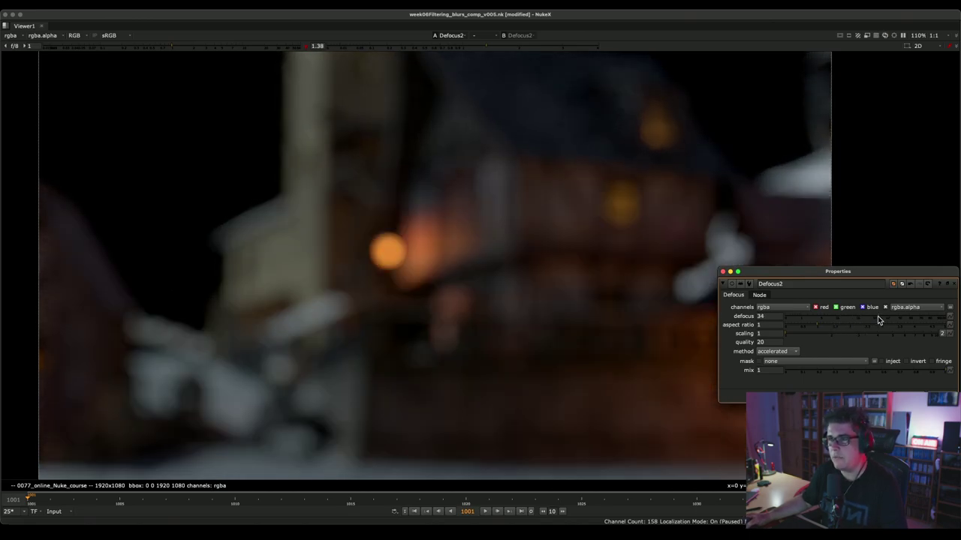
{"action": "double_click", "coordinate": [765, 316]}
{"action": "type", "text": "30"}
{"action": "key", "text": "Return"}
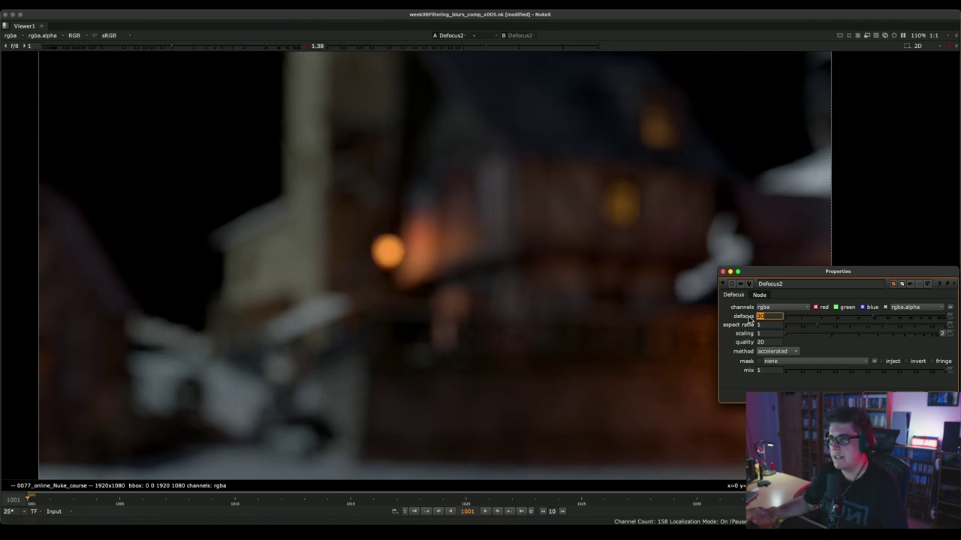
- Set the Blur node's size to 30 to match the Defocus, close its properties and assign it to viewer input 2
{"action": "key", "text": "space"}
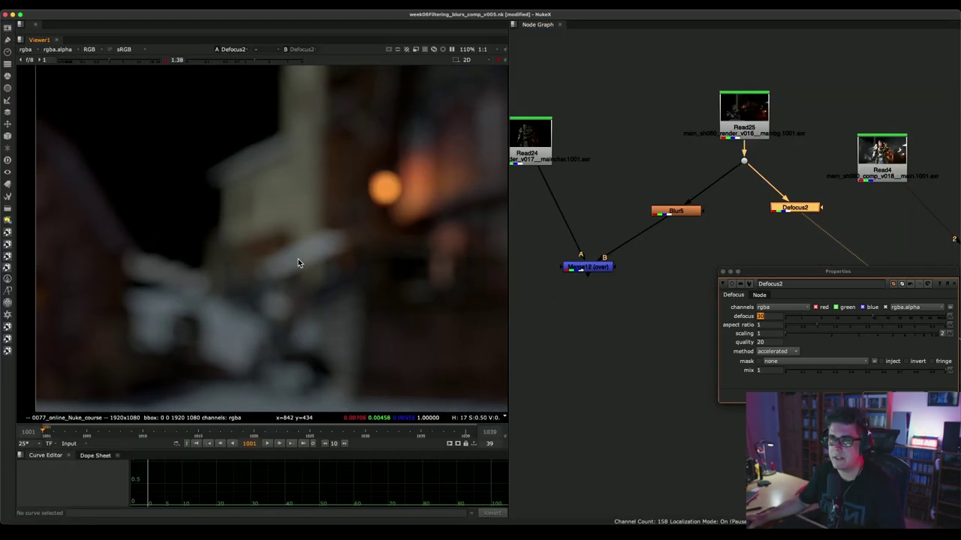
{"action": "double_click", "coordinate": [676, 211]}
{"action": "double_click", "coordinate": [650, 307]}
{"action": "type", "text": "30"}
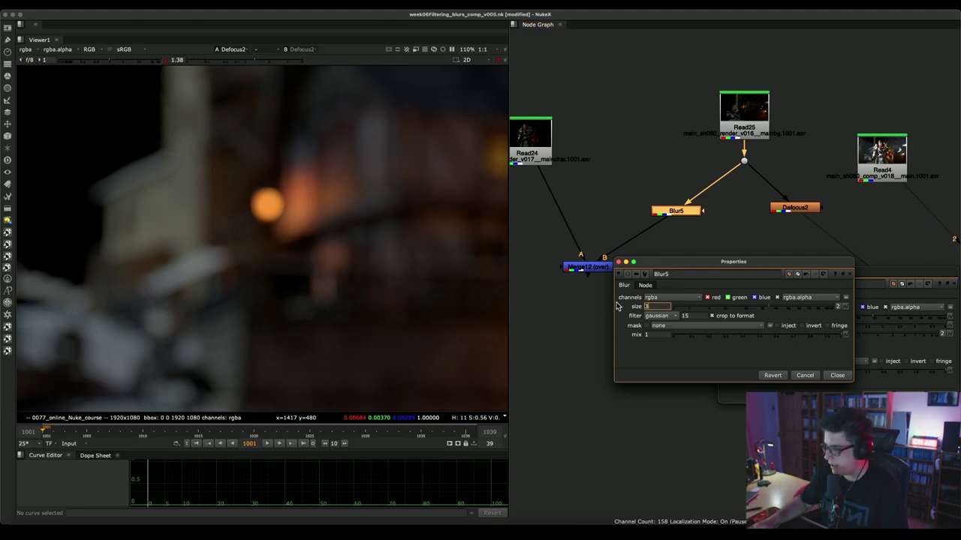
{"action": "key", "text": "Return"}
{"action": "left_click", "coordinate": [838, 375]}
{"action": "key", "text": "2"}
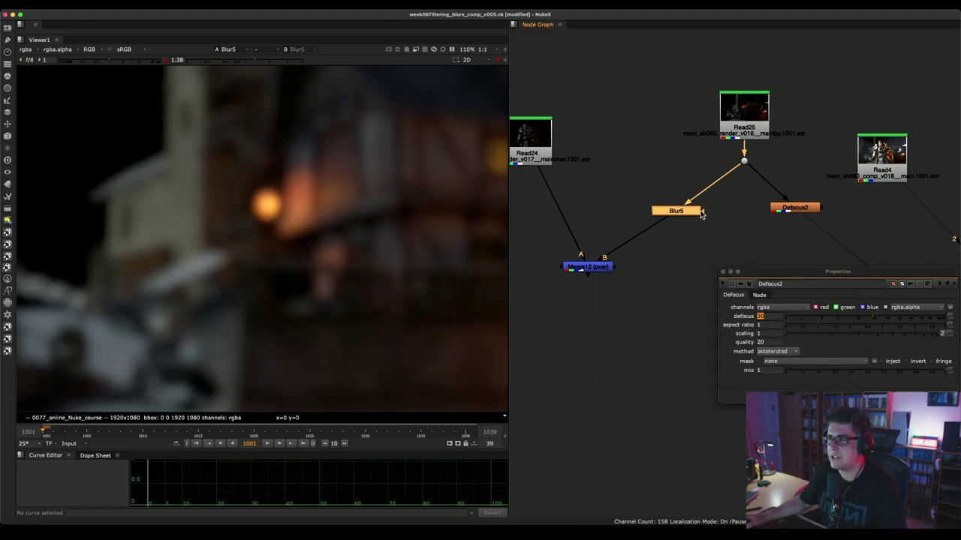
- Assign the Defocus node to viewer input 1 and compare it with the Blur result around the lantern
{"action": "left_click", "coordinate": [797, 209]}
{"action": "key", "text": "1"}
{"action": "key", "text": "space"}
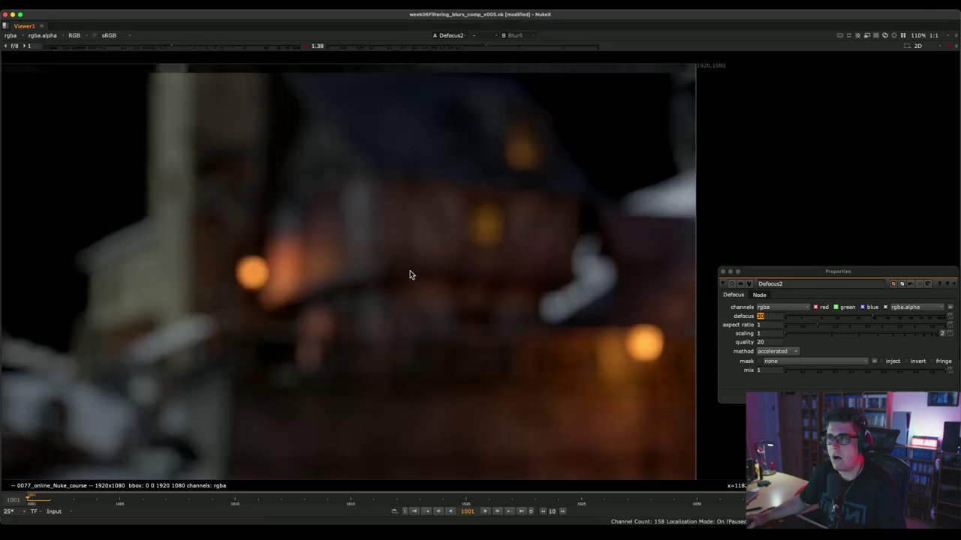
{"action": "scroll", "coordinate": [472, 286], "scroll_direction": "left", "scroll_amount": 5}
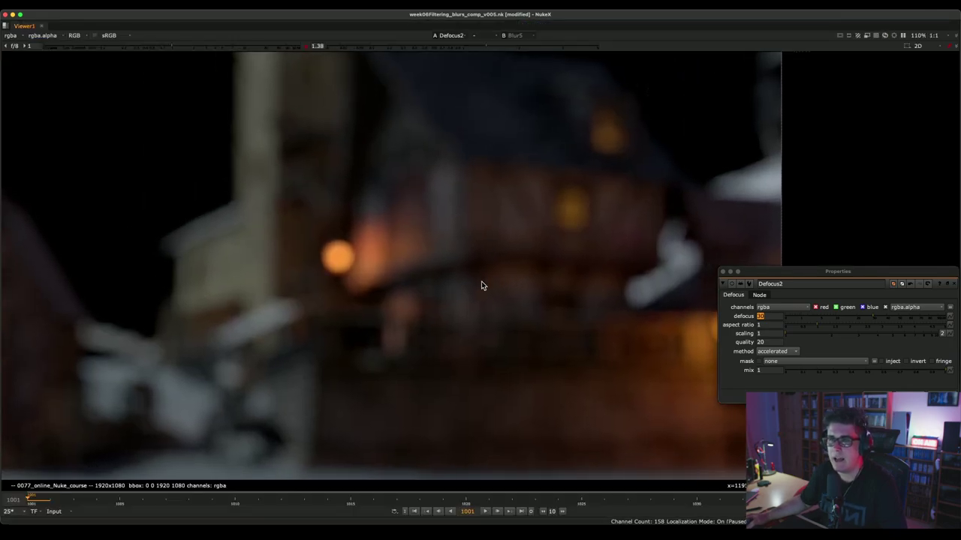
{"action": "key", "text": "2"}
{"action": "scroll", "coordinate": [363, 285], "scroll_direction": "up", "scroll_amount": 4}
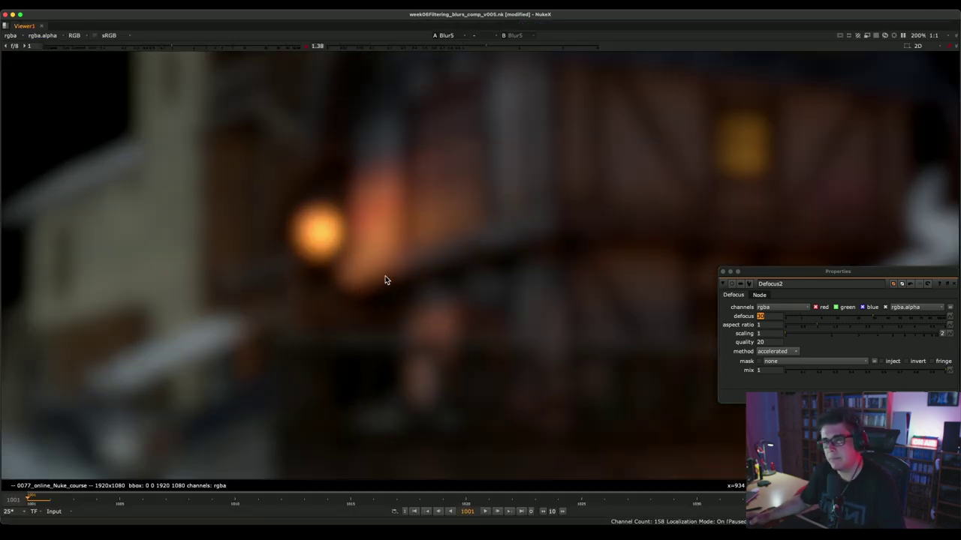
{"action": "key", "text": "1"}
{"action": "key", "text": "2"}
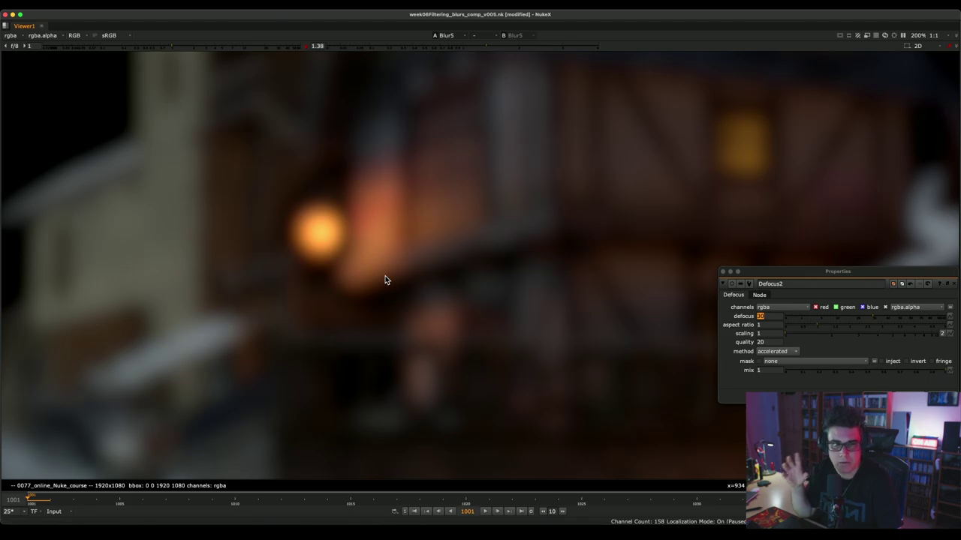
{"action": "key", "text": "1"}
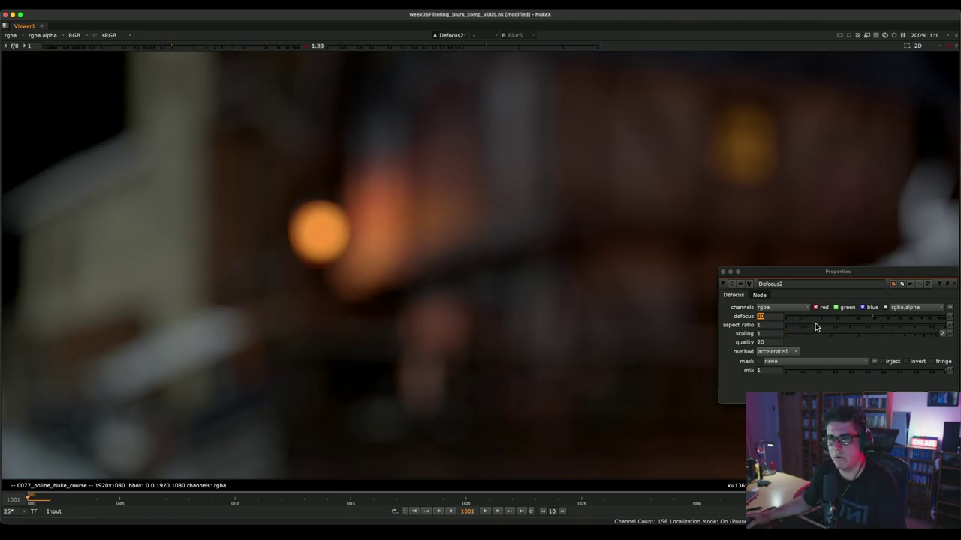
- Test the Defocus aspect ratio at 2.52, 1.33 and 2, and set it back to 1
{"action": "left_click_drag", "start_coordinate": [815, 324], "coordinate": [865, 325]}
{"action": "left_click_drag", "start_coordinate": [784, 323], "coordinate": [729, 328]}
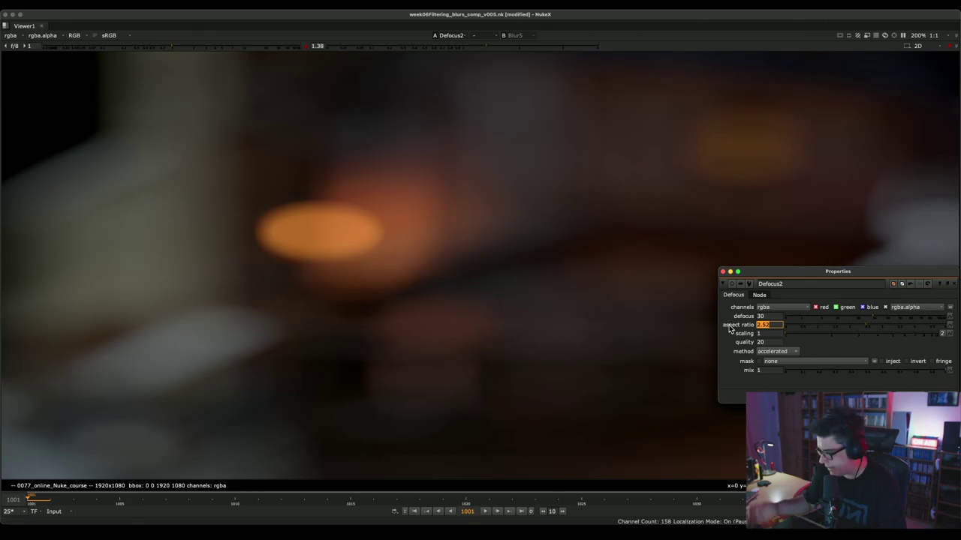
{"action": "type", "text": "1"}
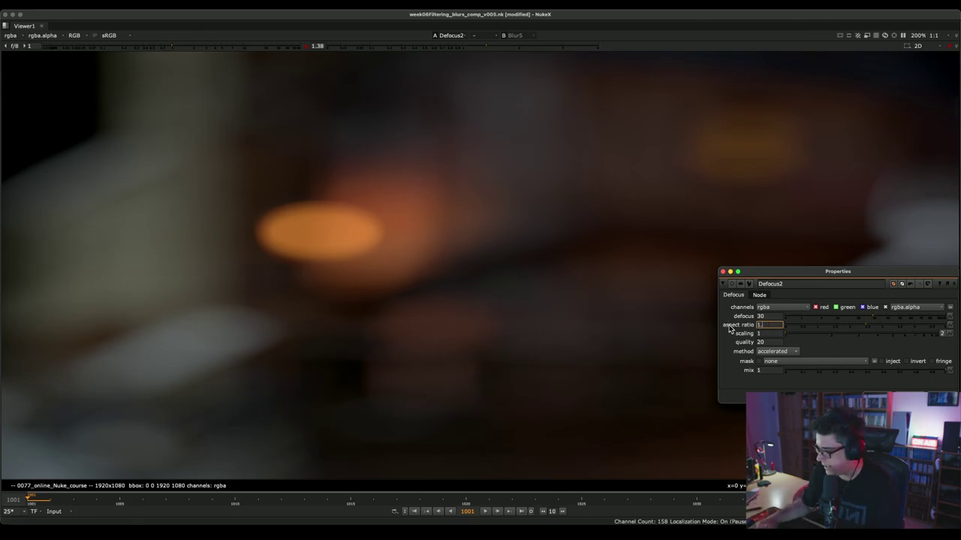
{"action": "type", "text": ".33"}
{"action": "key", "text": "Return"}
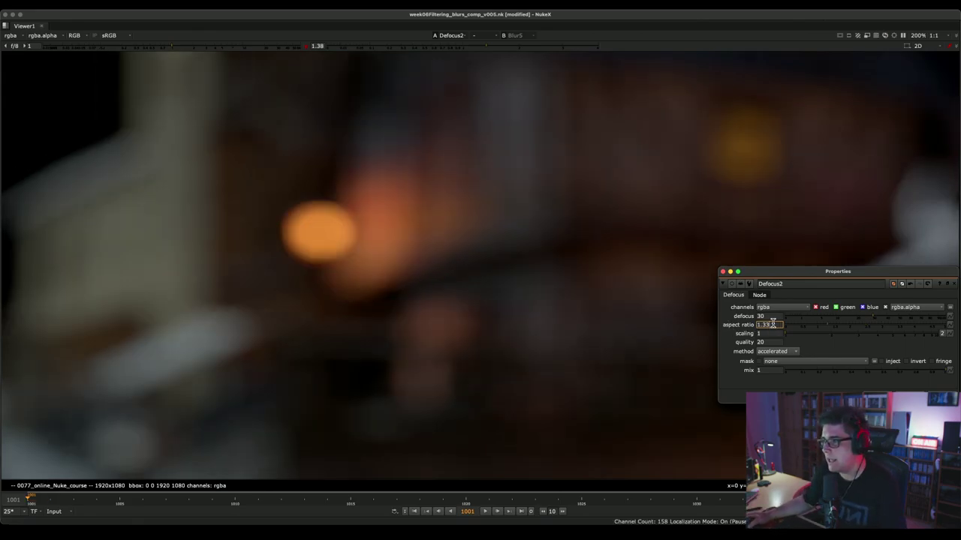
{"action": "type", "text": "2"}
{"action": "key", "text": "Return"}
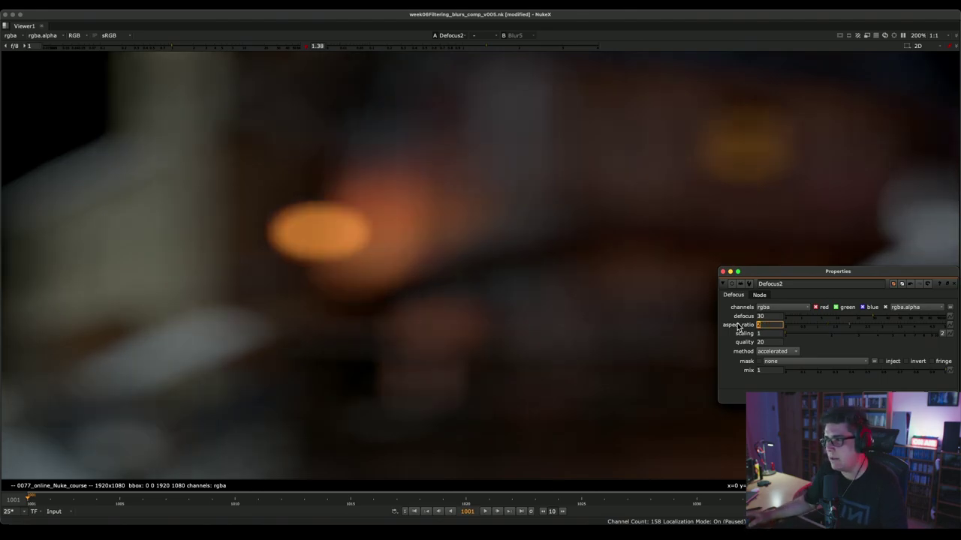
{"action": "type", "text": "1"}
{"action": "key", "text": "Return"}
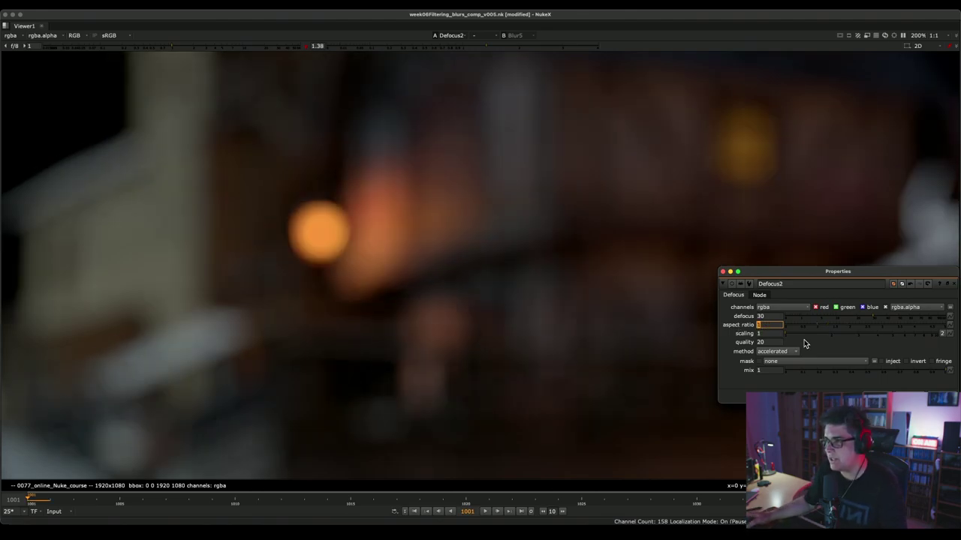
- Raise the Defocus scaling to 4.45 and check the enlarged light discs across the whole frame
{"action": "left_click_drag", "start_coordinate": [792, 336], "coordinate": [883, 334]}
{"action": "scroll", "coordinate": [529, 322], "scroll_direction": "down", "scroll_amount": 5}
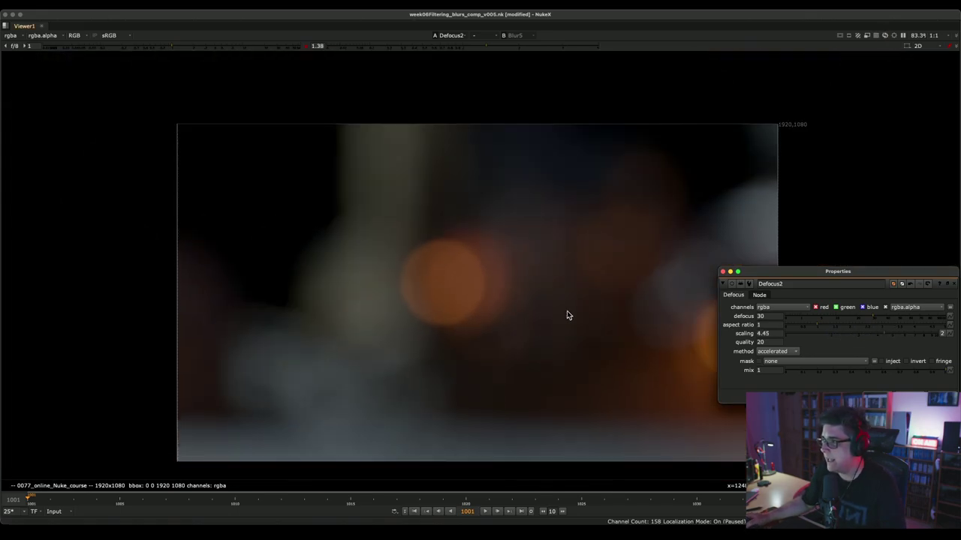
{"action": "scroll", "coordinate": [526, 308], "scroll_direction": "down", "scroll_amount": 3}
{"action": "scroll", "coordinate": [508, 306], "scroll_direction": "up", "scroll_amount": 2}
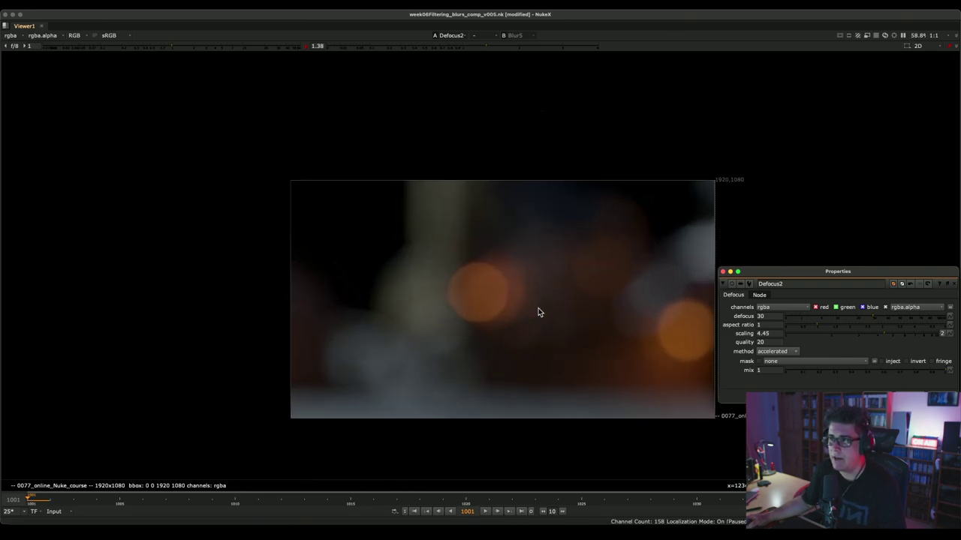
{"action": "scroll", "coordinate": [488, 309], "scroll_direction": "up", "scroll_amount": 1}
{"action": "scroll", "coordinate": [484, 313], "scroll_direction": "up", "scroll_amount": 1}
{"action": "scroll", "coordinate": [484, 313], "scroll_direction": "down", "scroll_amount": 1}
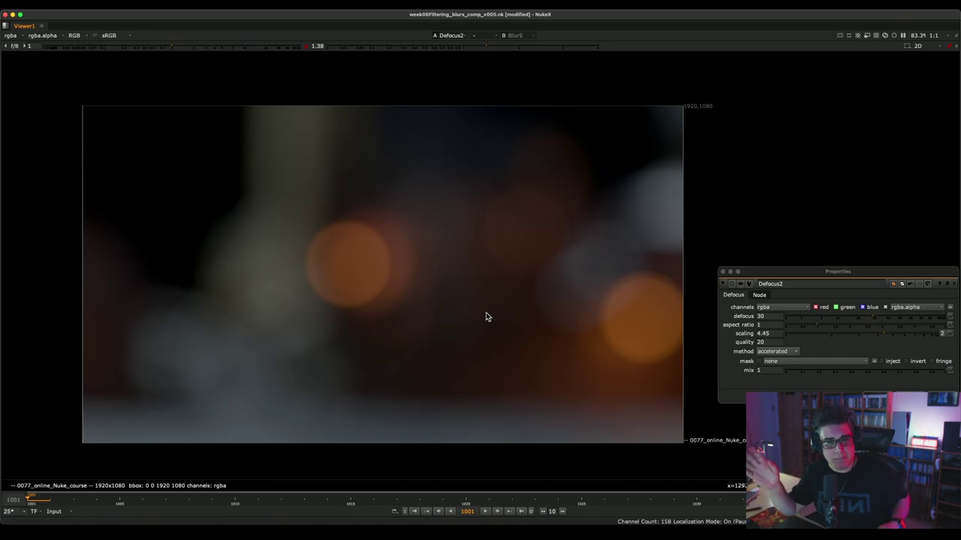
- Set the Defocus quality to 100 and examine the edge of the lantern's light disc up close
{"action": "left_click", "coordinate": [772, 342]}
{"action": "double_click", "coordinate": [772, 343]}
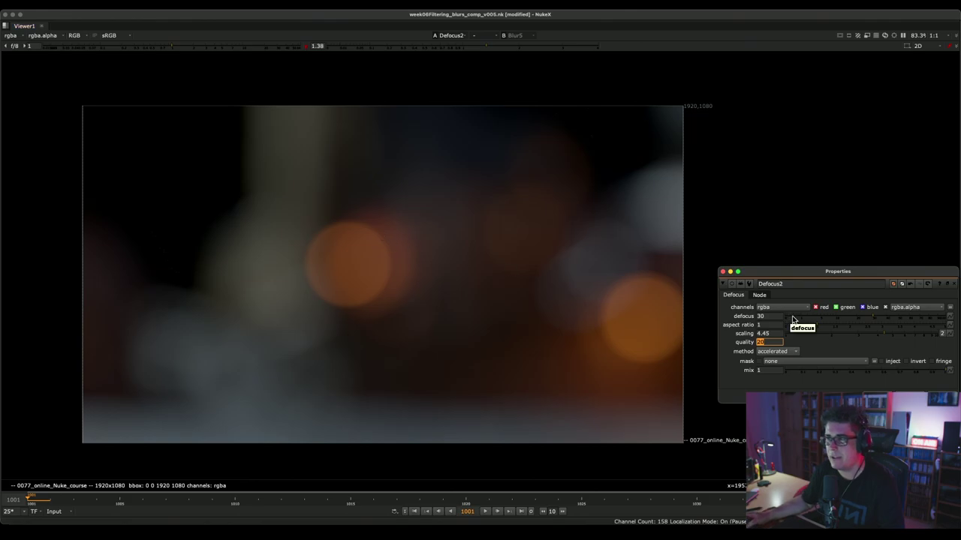
{"action": "scroll", "coordinate": [335, 258], "scroll_direction": "up", "scroll_amount": 5}
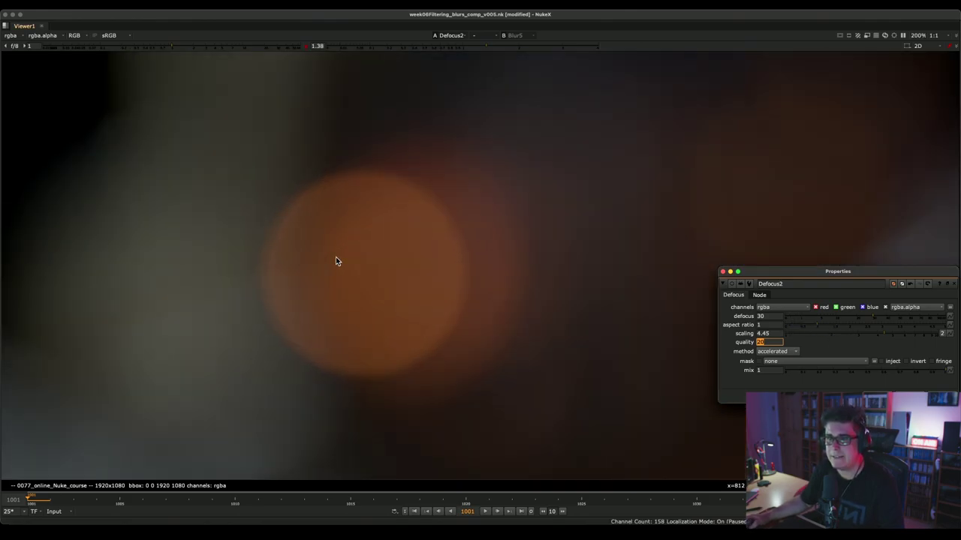
{"action": "scroll", "coordinate": [335, 260], "scroll_direction": "up", "scroll_amount": 3}
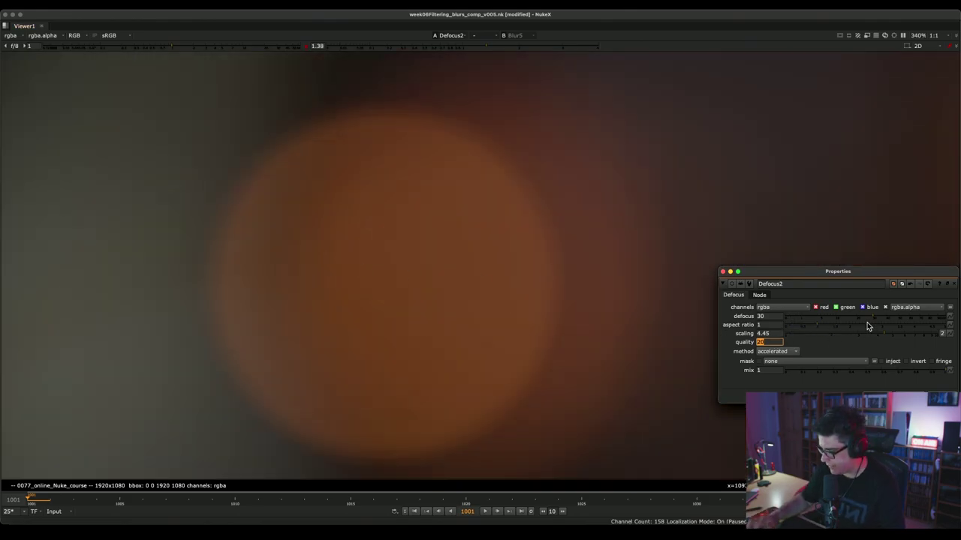
{"action": "type", "text": "100"}
{"action": "key", "text": "Return"}
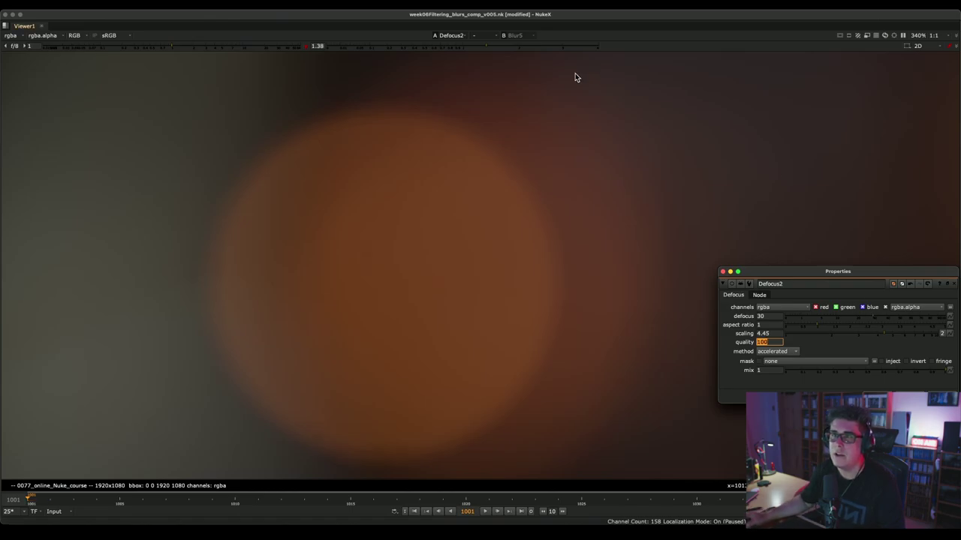
{"action": "scroll", "coordinate": [410, 115], "scroll_direction": "up", "scroll_amount": 5}
{"action": "scroll", "coordinate": [485, 171], "scroll_direction": "up", "scroll_amount": 2}
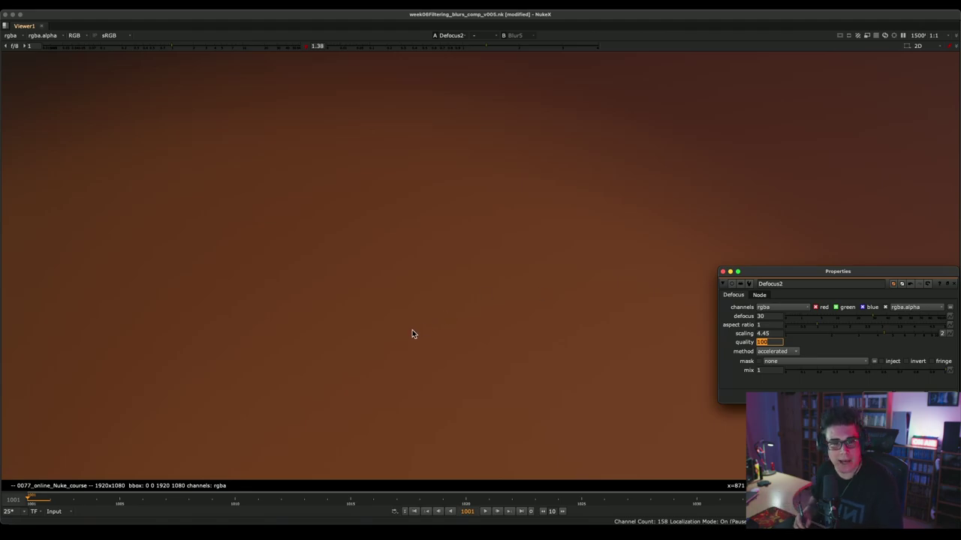
{"action": "left_click", "coordinate": [442, 371]}
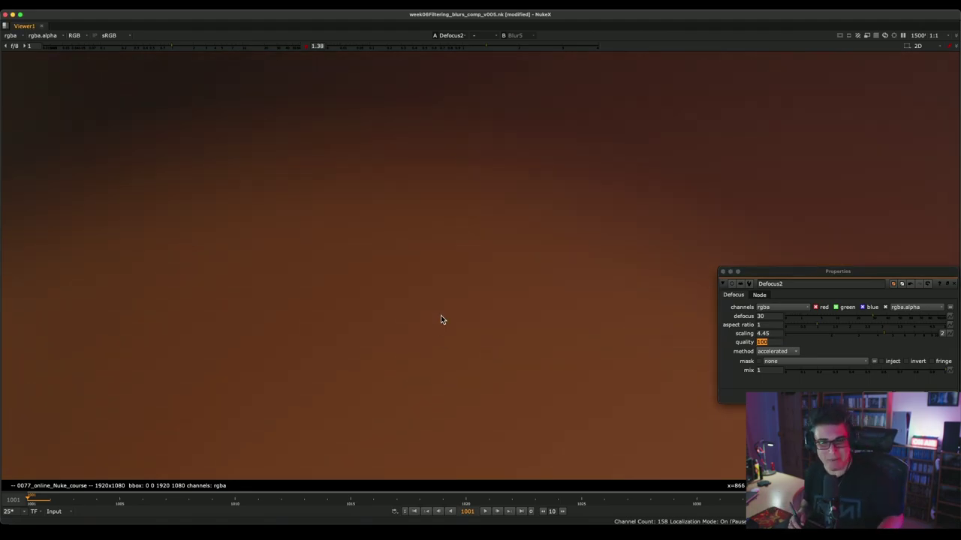
- Test the Defocus quality at 20 and set it back to 100
{"action": "left_click", "coordinate": [726, 341]}
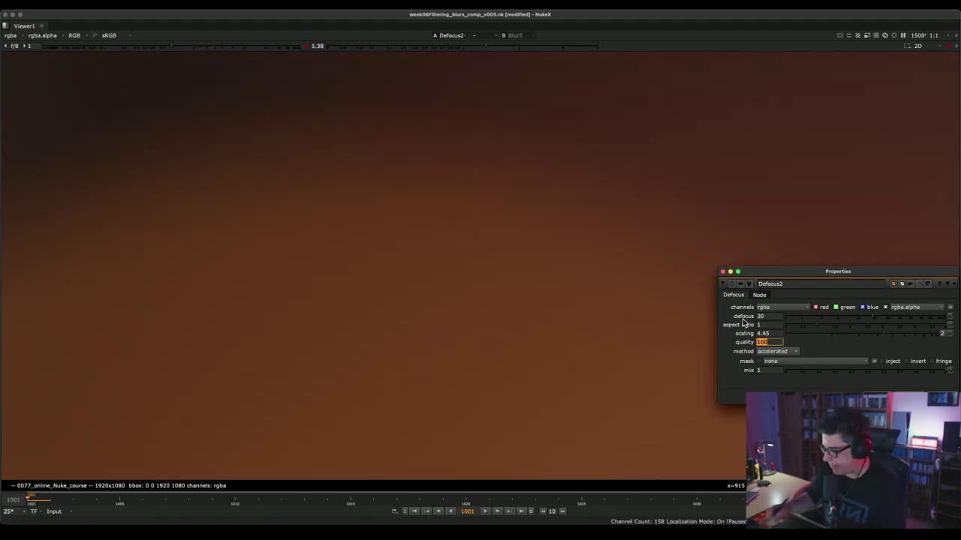
{"action": "type", "text": "0"}
{"action": "key", "text": "Return"}
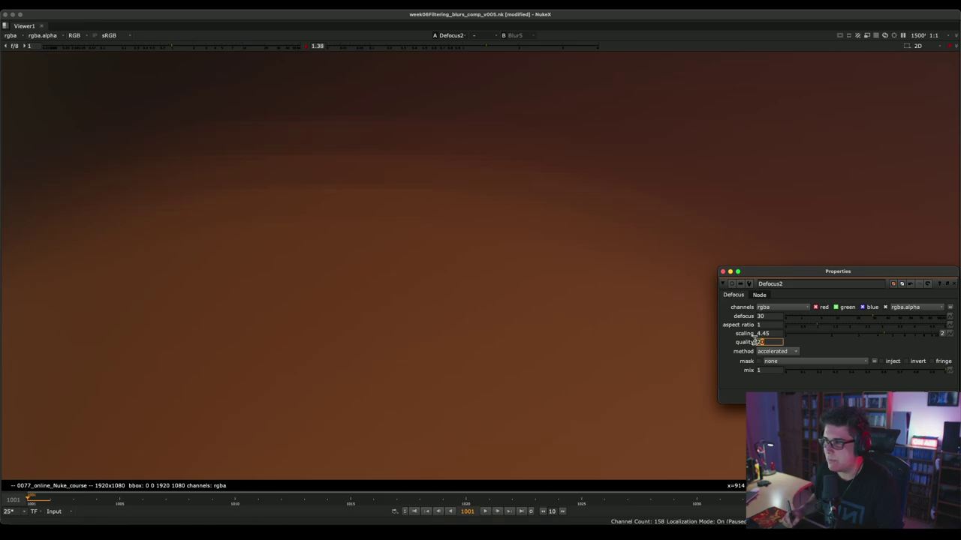
{"action": "type", "text": "100"}
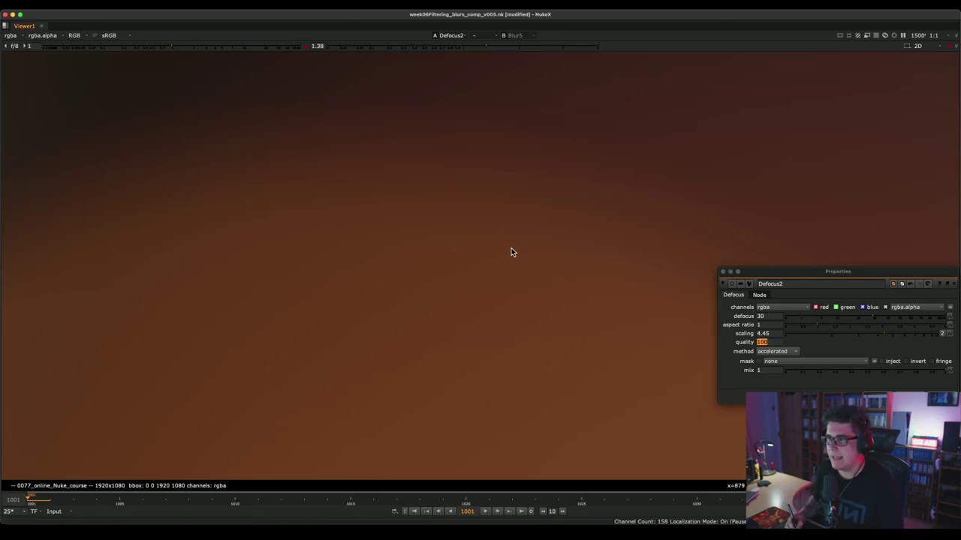
- Play the defocused shot at full-frame view to judge the render speed, and return to frame 1001
{"action": "middle_click_drag", "start_coordinate": [512, 248], "coordinate": [420, 346], "text": "alt"}
{"action": "scroll", "coordinate": [443, 330], "scroll_direction": "down", "scroll_amount": 3}
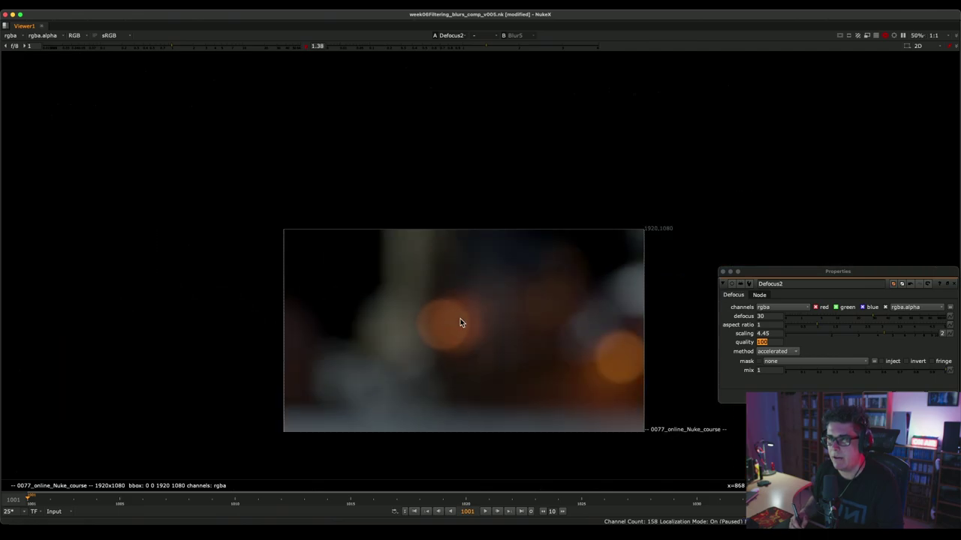
{"action": "middle_click_drag", "start_coordinate": [460, 318], "coordinate": [451, 268]}
{"action": "scroll", "coordinate": [451, 268], "scroll_direction": "up", "scroll_amount": 1}
{"action": "left_click", "coordinate": [485, 511]}
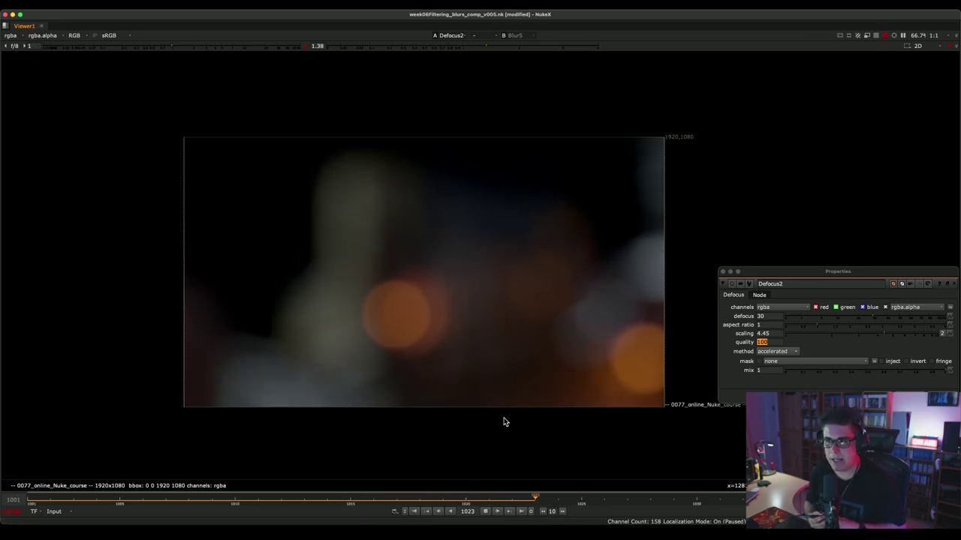
{"action": "left_click", "coordinate": [486, 510]}
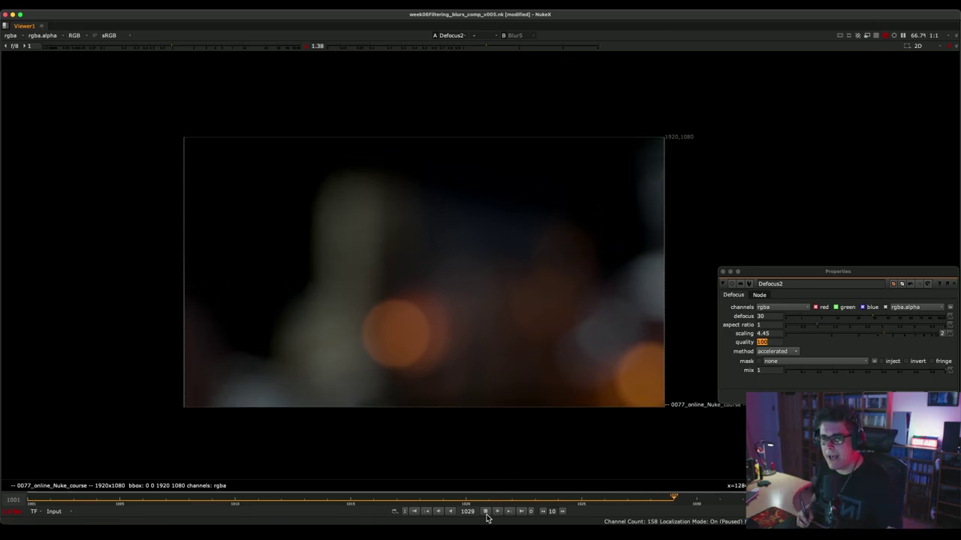
{"action": "left_click", "coordinate": [414, 512]}
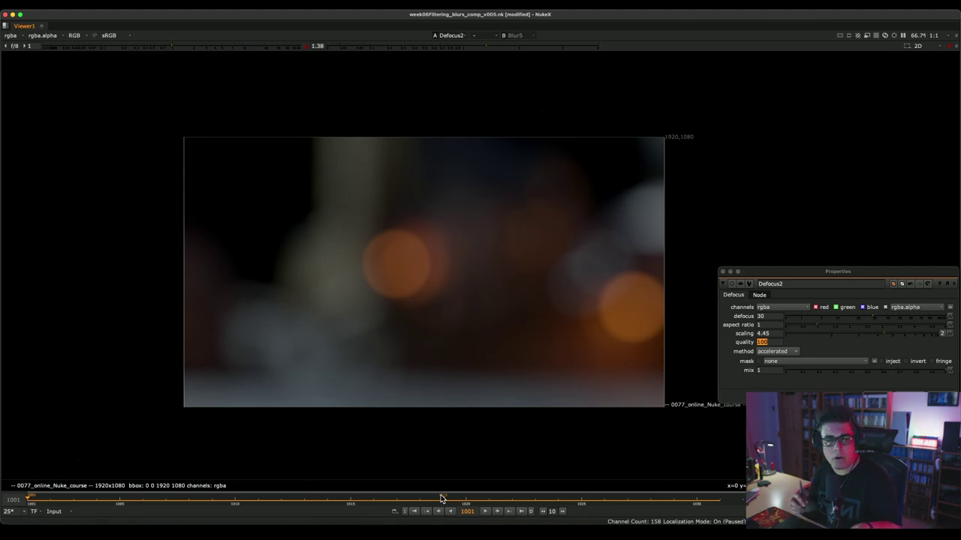
- Set the Defocus quality to 20, play the shot for comparison and return to frame 1001
{"action": "left_click", "coordinate": [776, 342]}
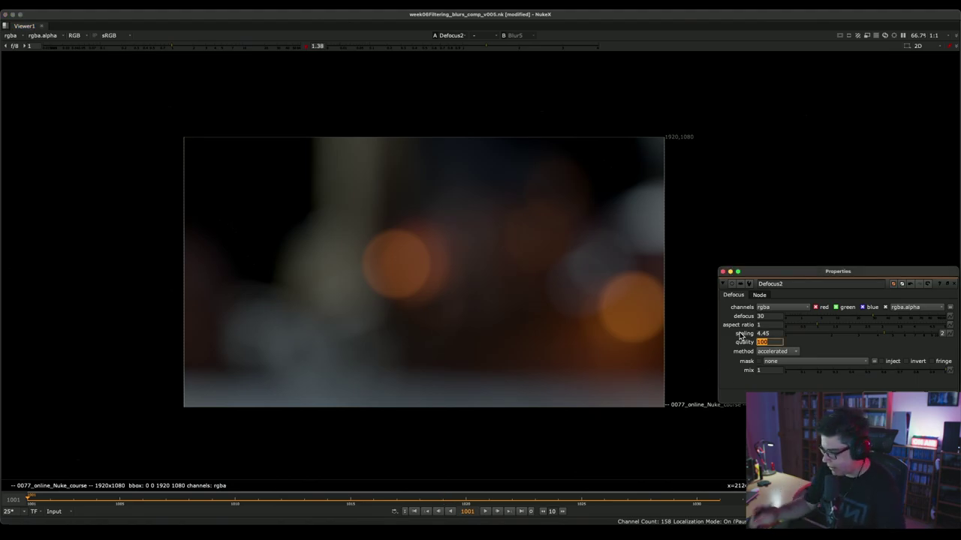
{"action": "key", "text": "Return"}
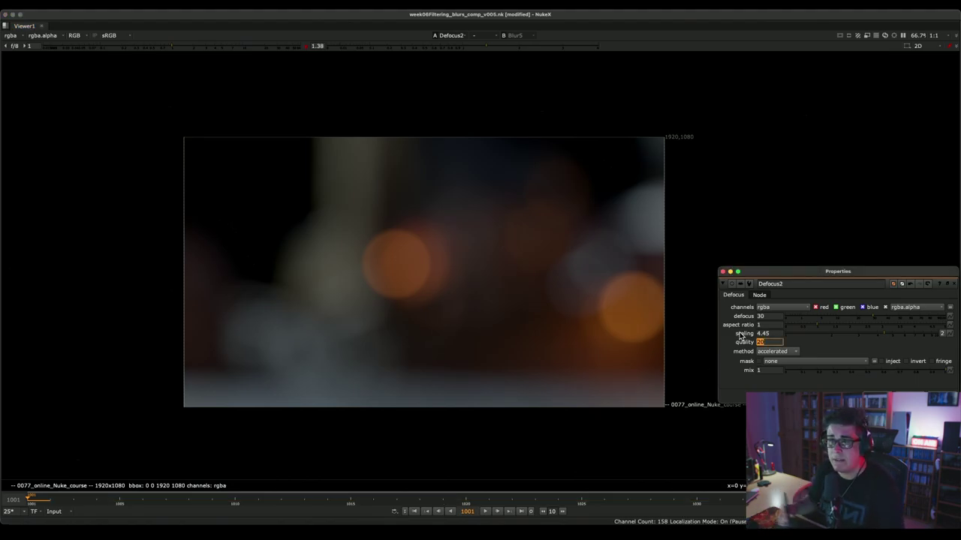
{"action": "left_click", "coordinate": [485, 426]}
{"action": "key", "text": "l"}
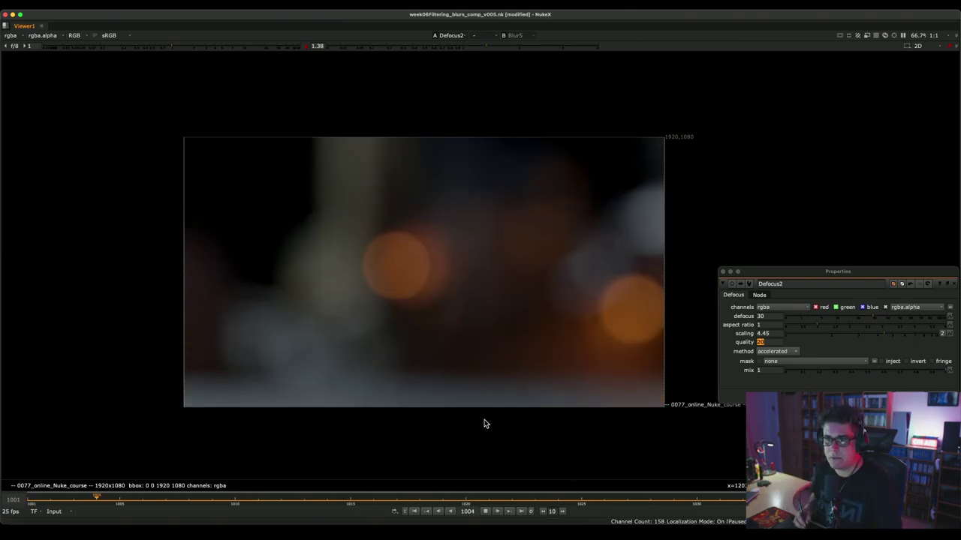
{"action": "left_click", "coordinate": [415, 512]}
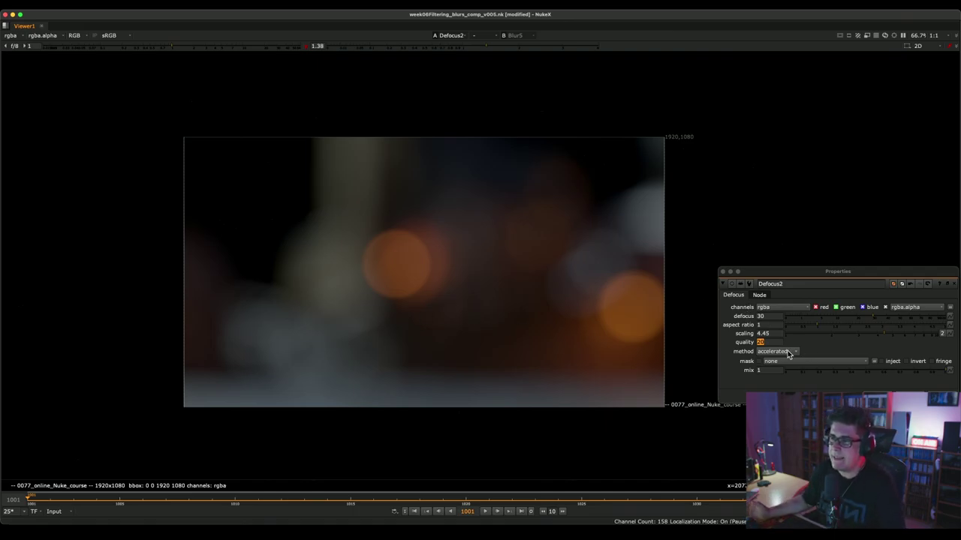
- Try the full precision method on the Defocus, inspect the lantern disc, and switch the method back to accelerated
{"action": "mouse_move", "coordinate": [789, 355]}
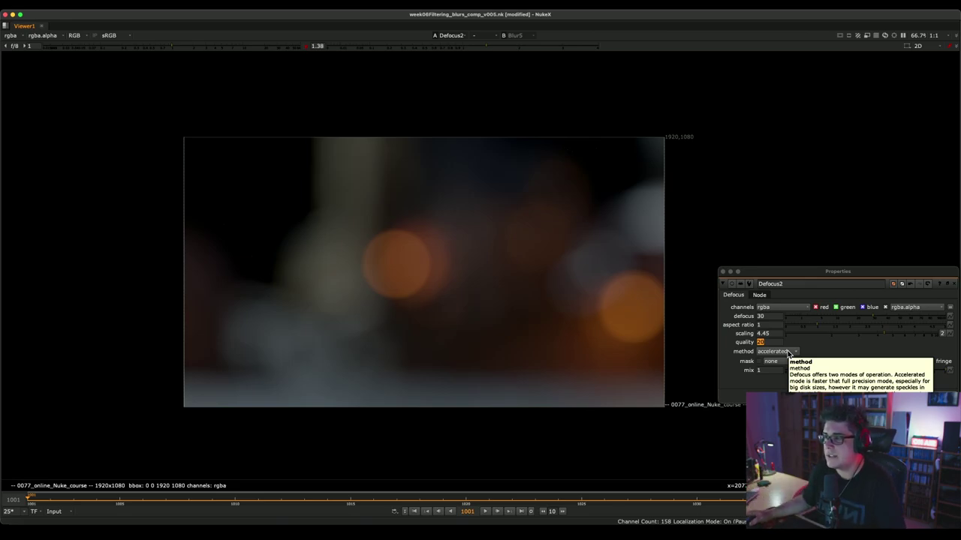
{"action": "left_click", "coordinate": [789, 352]}
{"action": "left_click", "coordinate": [787, 362]}
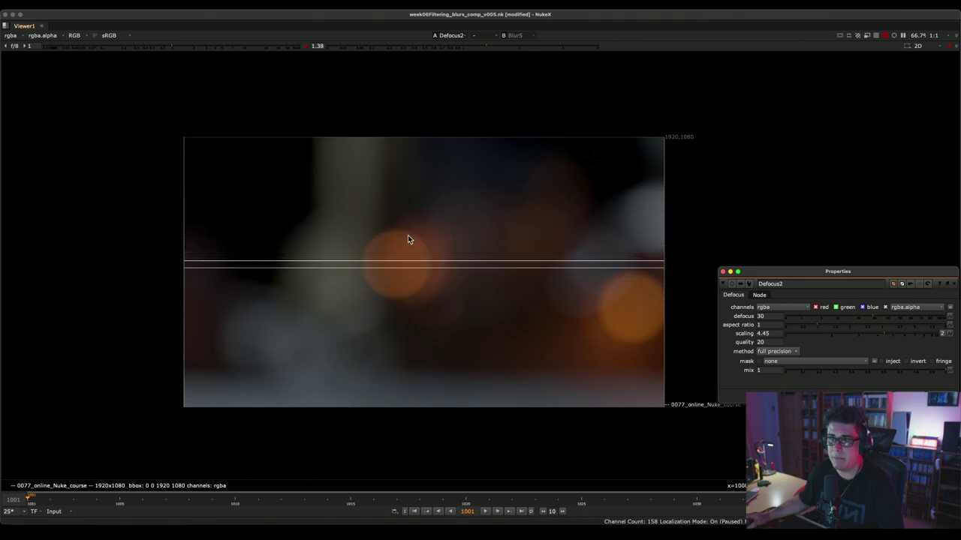
{"action": "scroll", "coordinate": [396, 237], "scroll_direction": "up", "scroll_amount": 8}
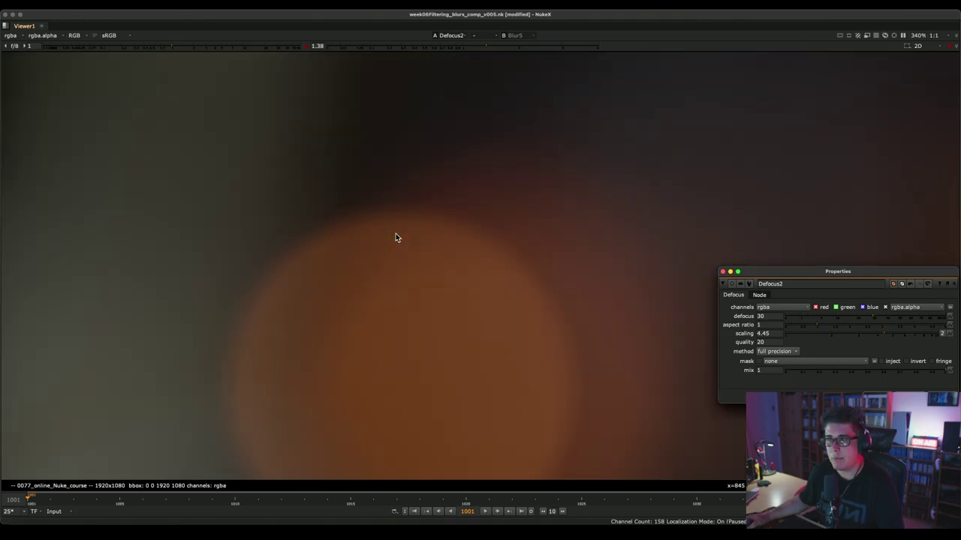
{"action": "scroll", "coordinate": [396, 238], "scroll_direction": "down", "scroll_amount": 6}
{"action": "scroll", "coordinate": [395, 239], "scroll_direction": "up", "scroll_amount": 1}
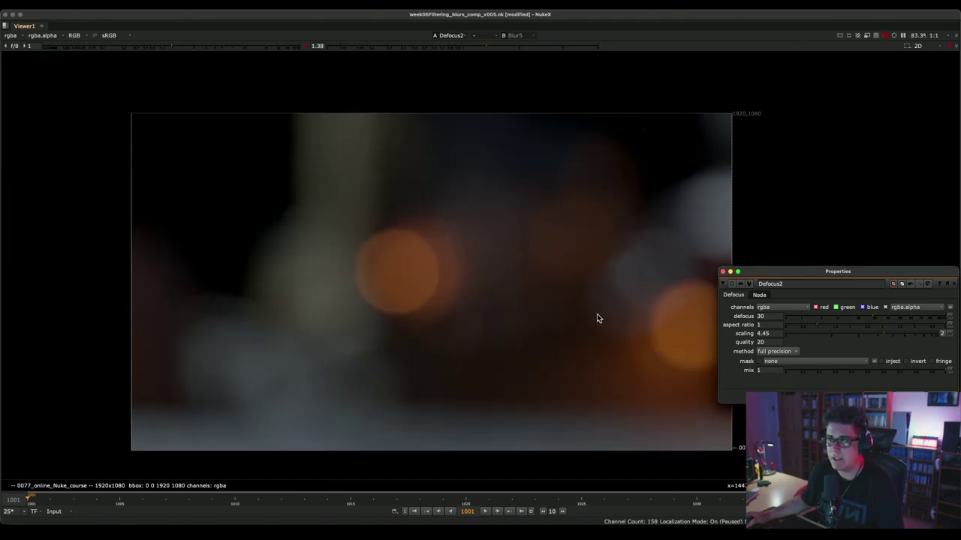
{"action": "left_click", "coordinate": [781, 351]}
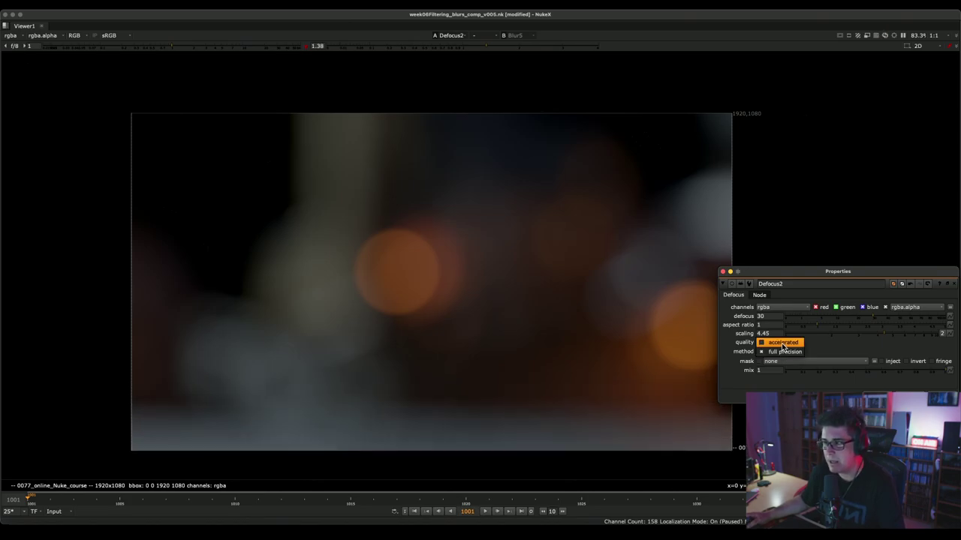
{"action": "left_click", "coordinate": [783, 343]}
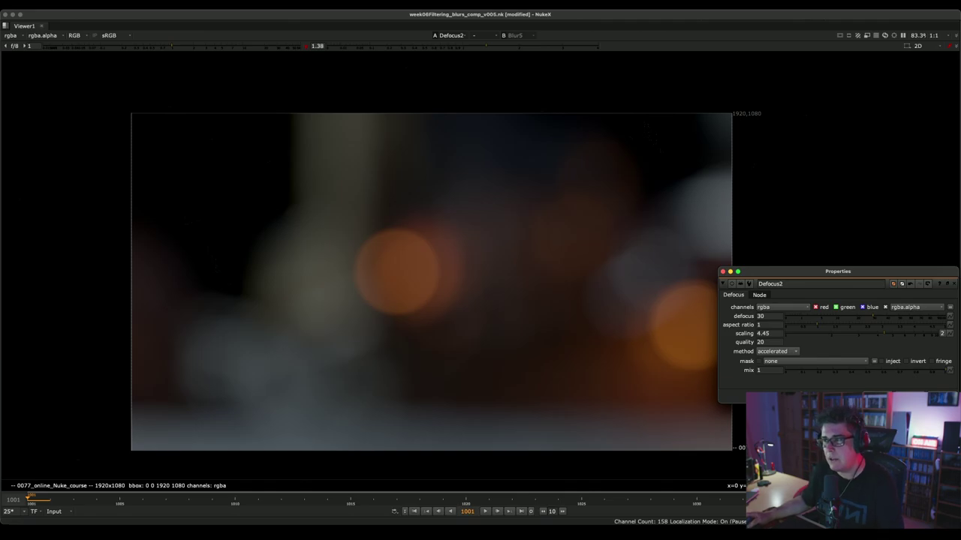
- Merge the Read24 character over the Defocus2 background and lower the viewer gamma to 1.2
{"action": "key", "text": "space"}
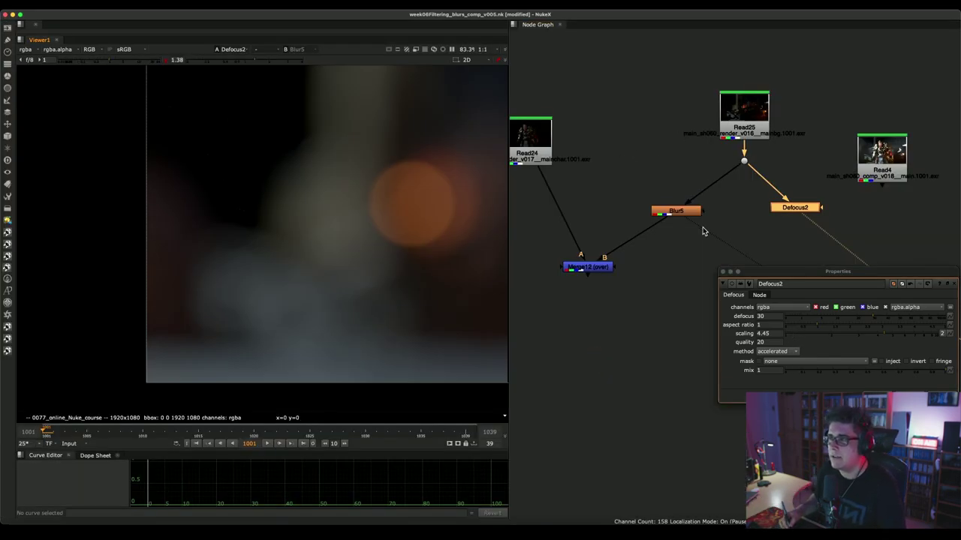
{"action": "left_click_drag", "start_coordinate": [767, 281], "coordinate": [802, 366]}
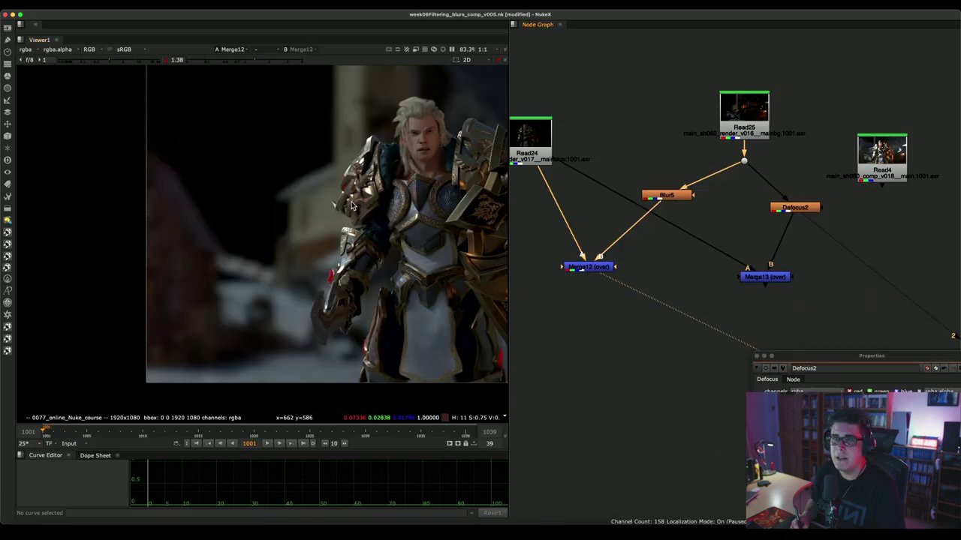
{"action": "scroll", "coordinate": [328, 223], "scroll_direction": "down", "scroll_amount": 2}
{"action": "middle_click_drag", "start_coordinate": [328, 223], "coordinate": [298, 230]}
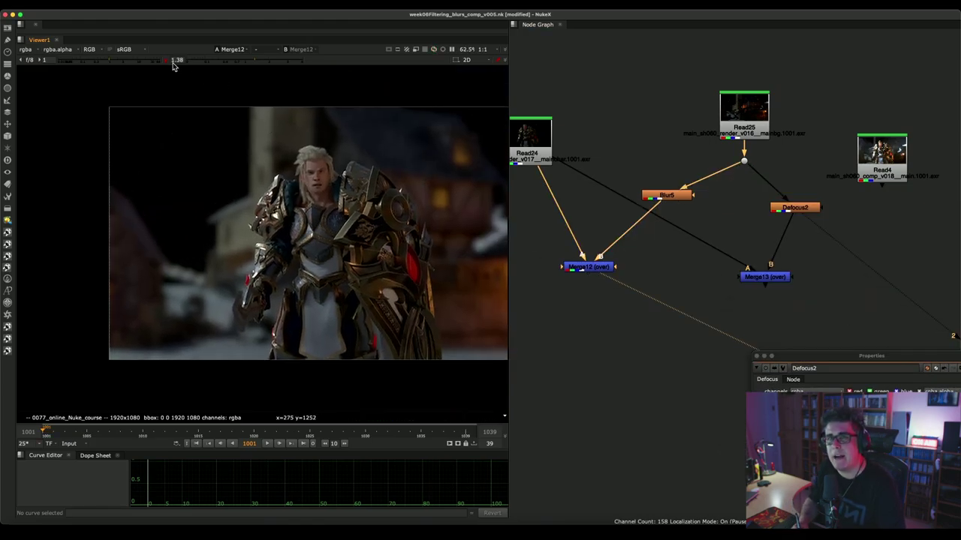
{"action": "left_click_drag", "start_coordinate": [785, 280], "coordinate": [786, 277]}
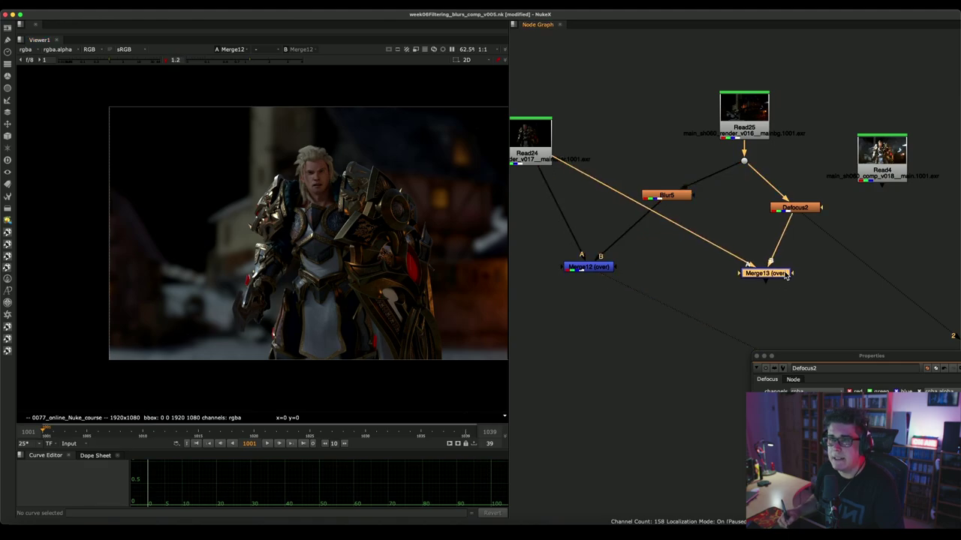
- Reset the Defocus2 scaling to its default and close the Blur and Defocus properties
{"action": "double_click", "coordinate": [655, 195]}
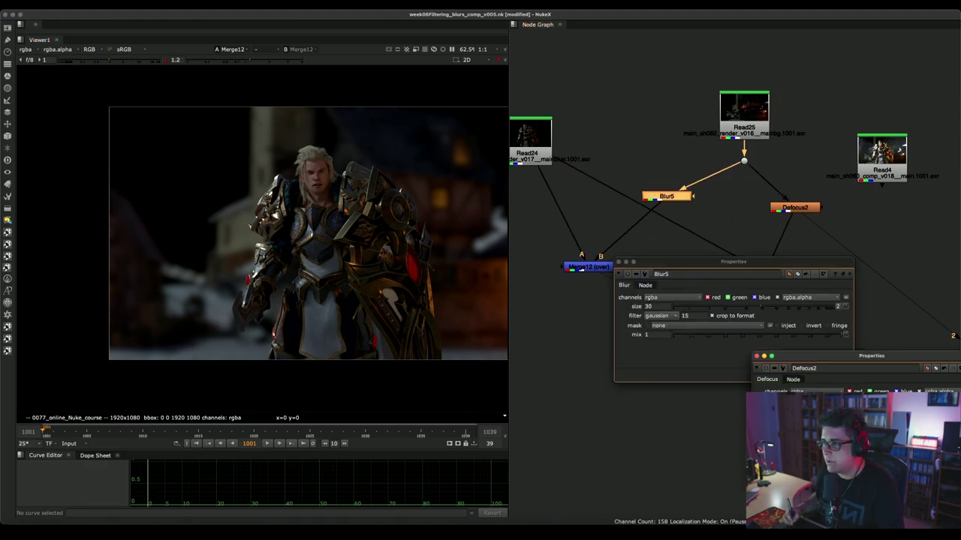
{"action": "right_click", "coordinate": [815, 298]}
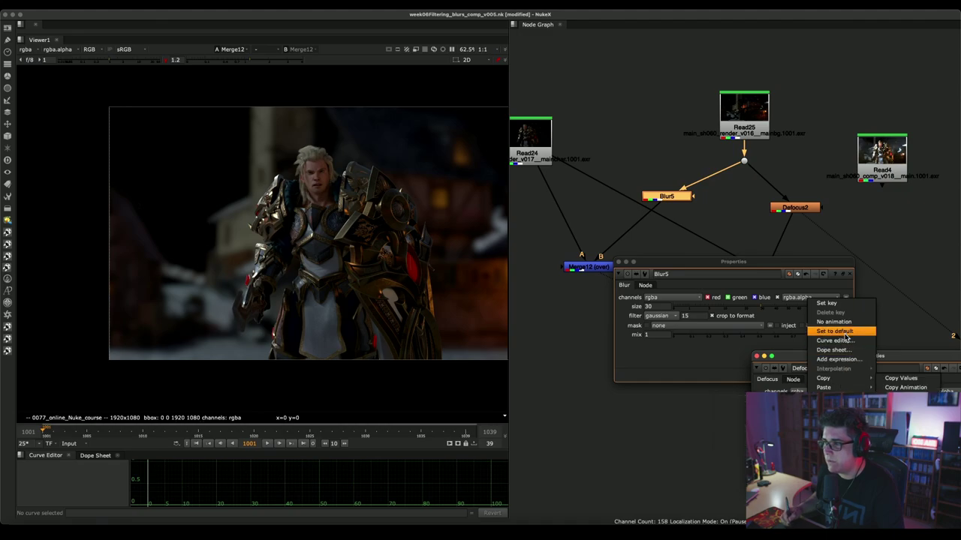
{"action": "left_click", "coordinate": [768, 383]}
{"action": "left_click", "coordinate": [756, 356]}
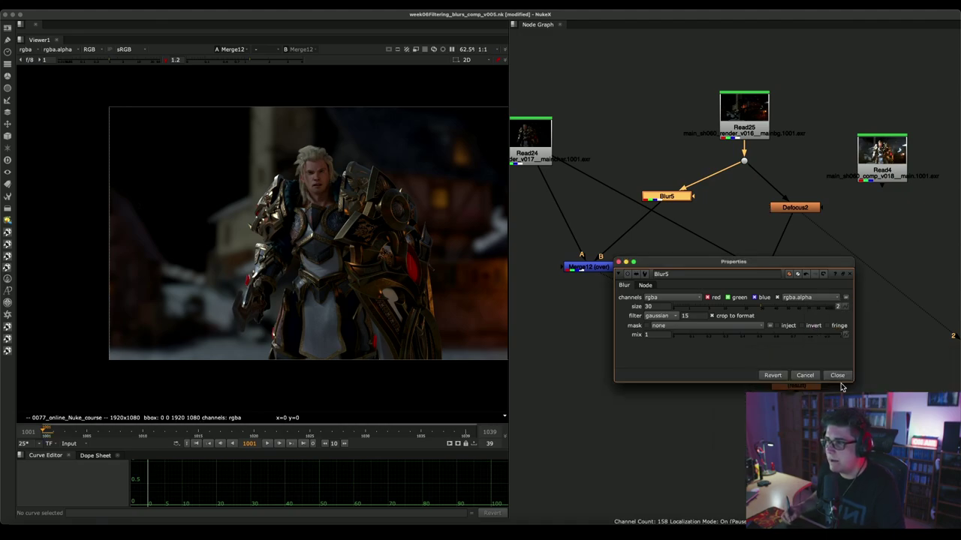
{"action": "left_click", "coordinate": [619, 261]}
- Assign the Defocus merge to viewer input 1 and compare it with the Blur merge on input 2 in the maximized viewer
{"action": "key", "text": "1"}
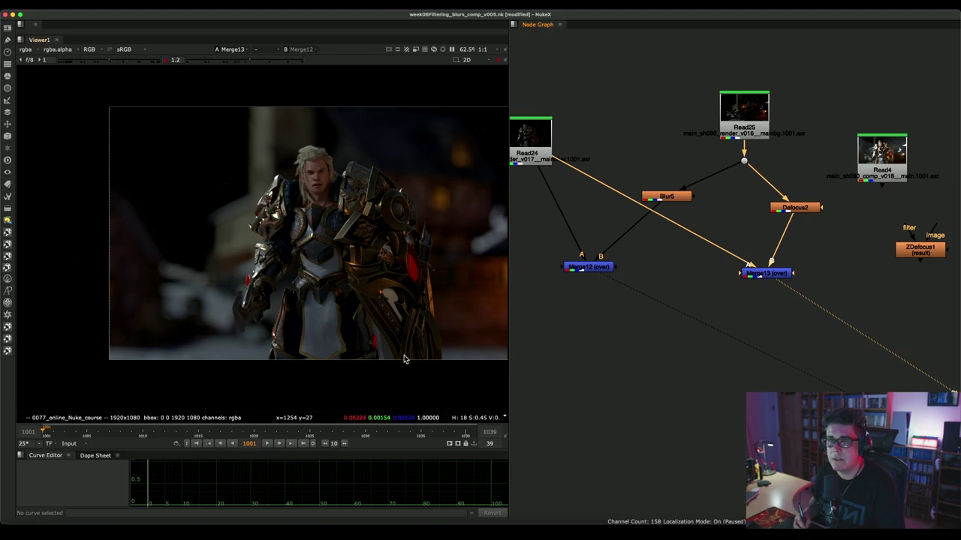
{"action": "key", "text": "space"}
{"action": "key", "text": "2"}
{"action": "scroll", "coordinate": [621, 270], "scroll_direction": "up", "scroll_amount": 5}
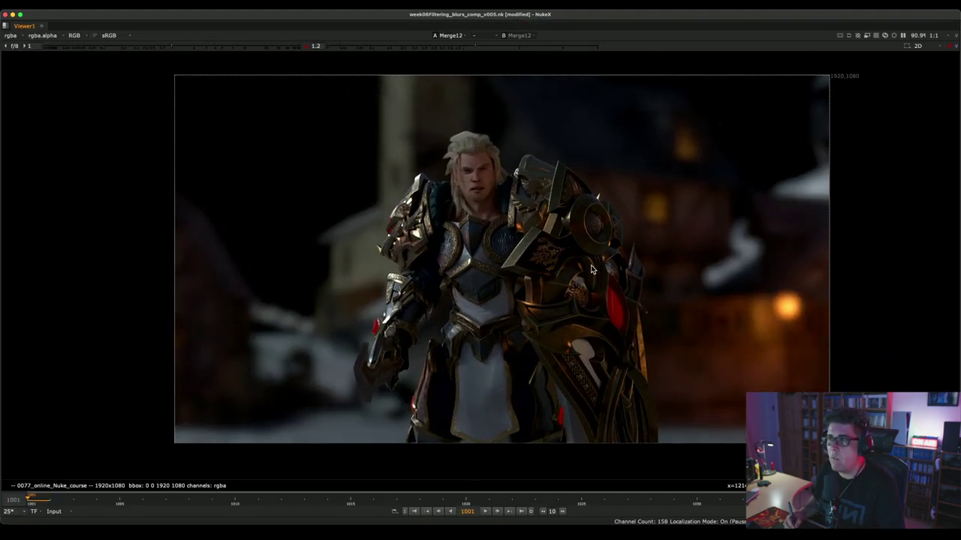
{"action": "scroll", "coordinate": [592, 268], "scroll_direction": "up", "scroll_amount": 2}
{"action": "key", "text": "1"}
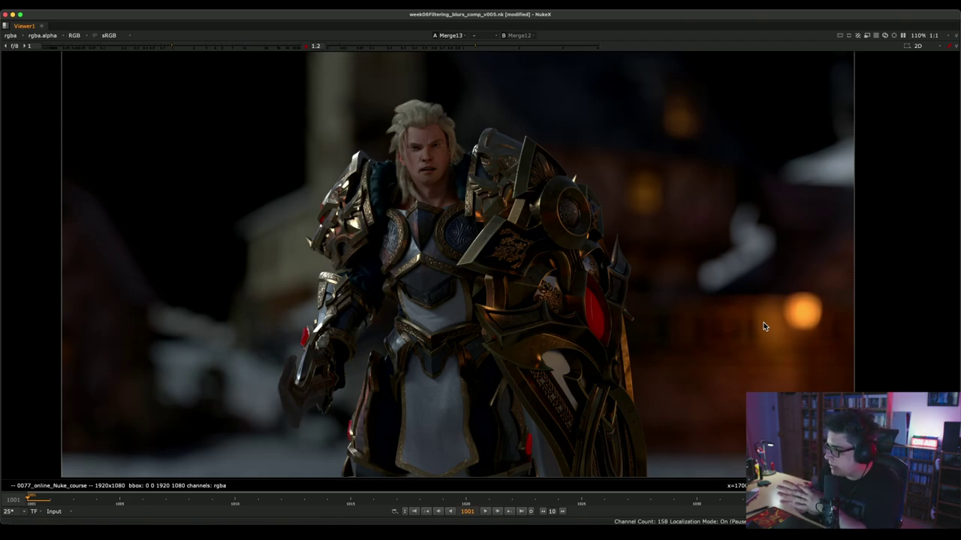
- Move the ZDefocus1 node beneath Read4 and open its properties to review the settings
{"action": "key", "text": "space"}
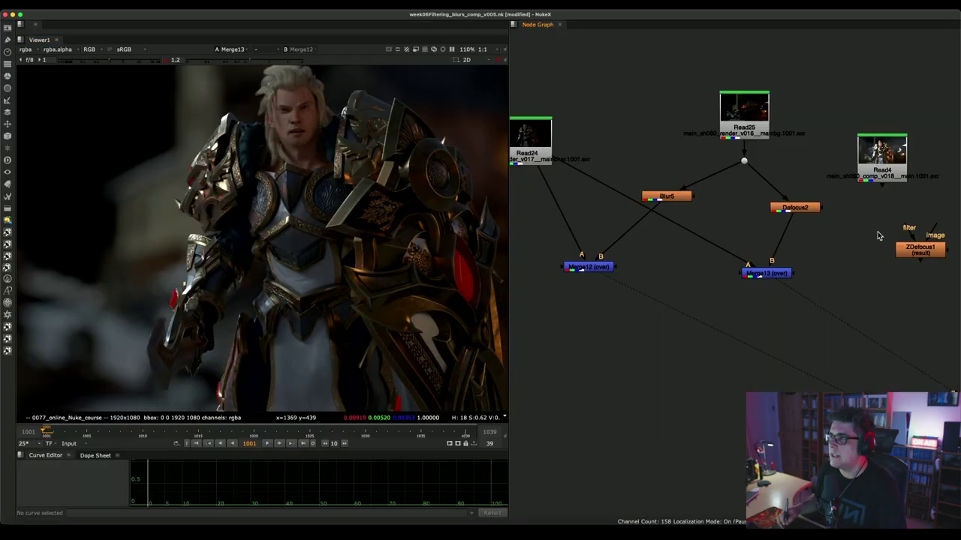
{"action": "left_click_drag", "start_coordinate": [905, 255], "coordinate": [882, 263]}
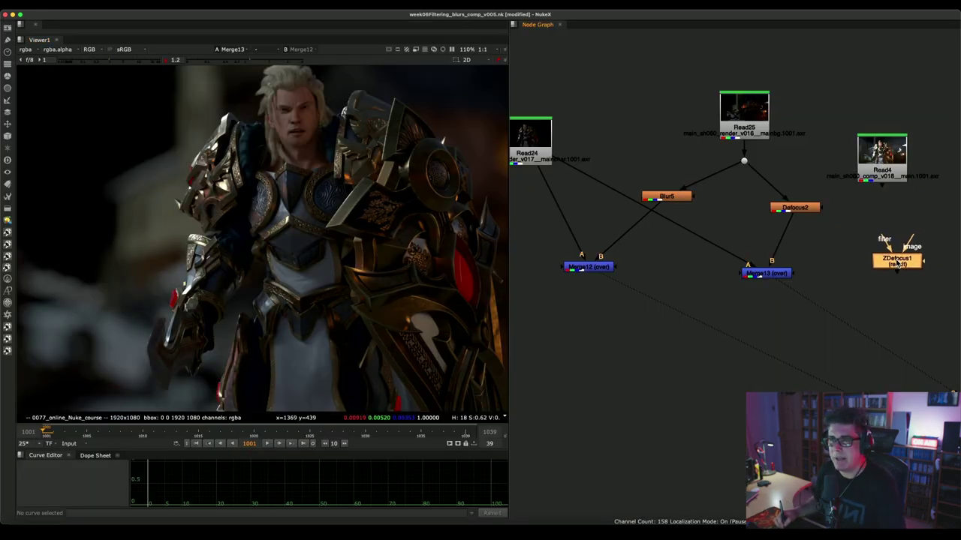
{"action": "double_click", "coordinate": [886, 261]}
{"action": "left_click_drag", "start_coordinate": [611, 163], "coordinate": [675, 90]}
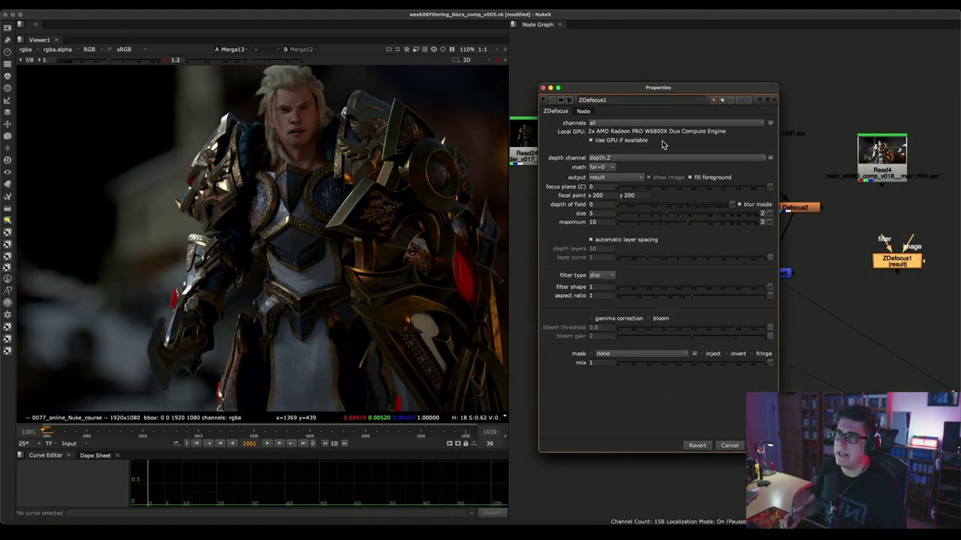
{"action": "left_click_drag", "start_coordinate": [604, 90], "coordinate": [623, 90]}
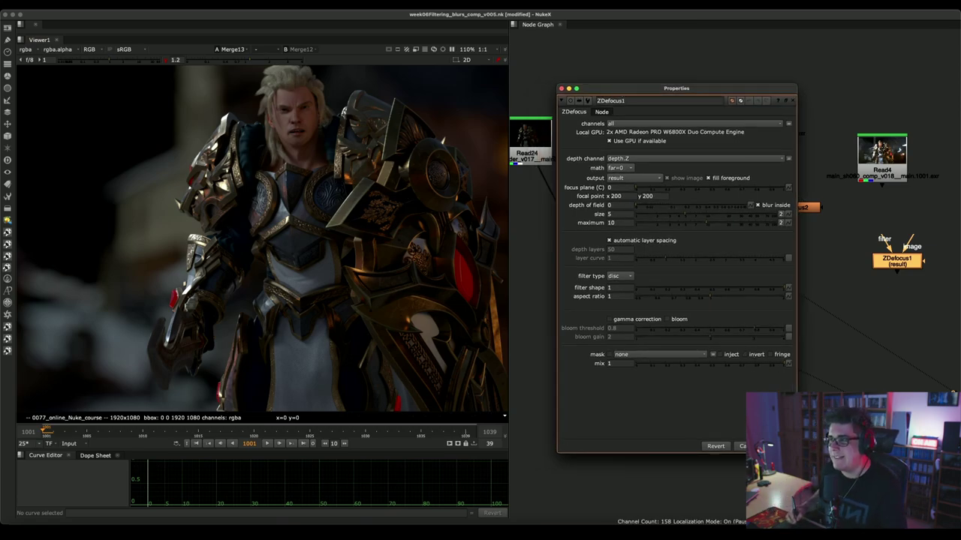
{"action": "left_click", "coordinate": [794, 353]}
- Place the v017 depth read beside Read24, and position Read32 and the Read27 background depth next to each other
{"action": "scroll", "coordinate": [719, 361], "scroll_direction": "down", "scroll_amount": 5}
{"action": "scroll", "coordinate": [720, 361], "scroll_direction": "right", "scroll_amount": 5}
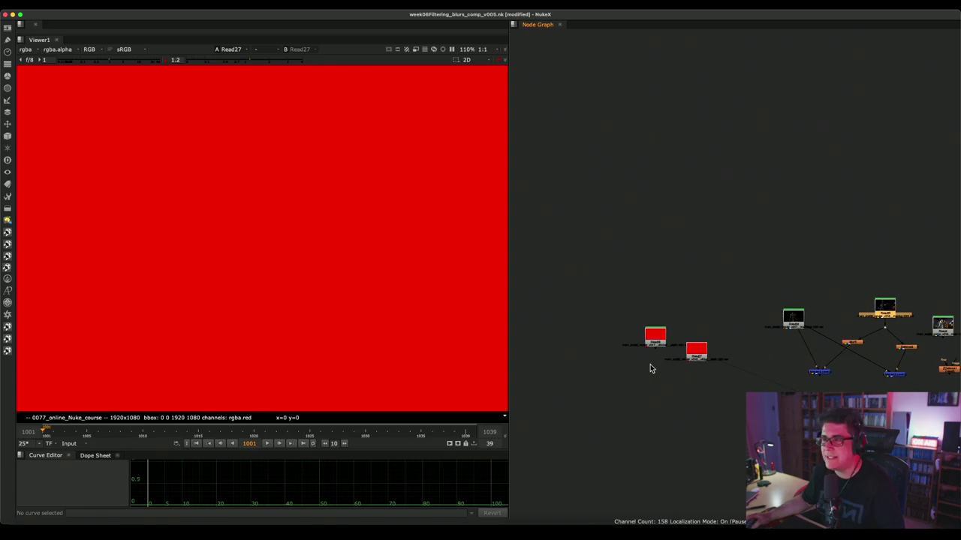
{"action": "left_click_drag", "start_coordinate": [657, 341], "coordinate": [761, 322]}
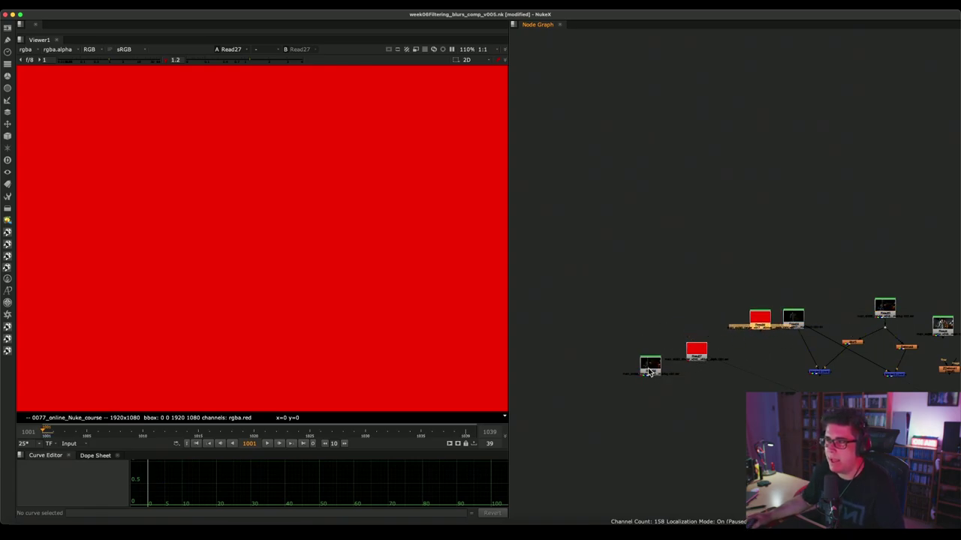
{"action": "left_click_drag", "start_coordinate": [650, 371], "coordinate": [634, 356]}
{"action": "left_click_drag", "start_coordinate": [696, 352], "coordinate": [668, 353]}
{"action": "scroll", "coordinate": [653, 358], "scroll_direction": "up", "scroll_amount": 5}
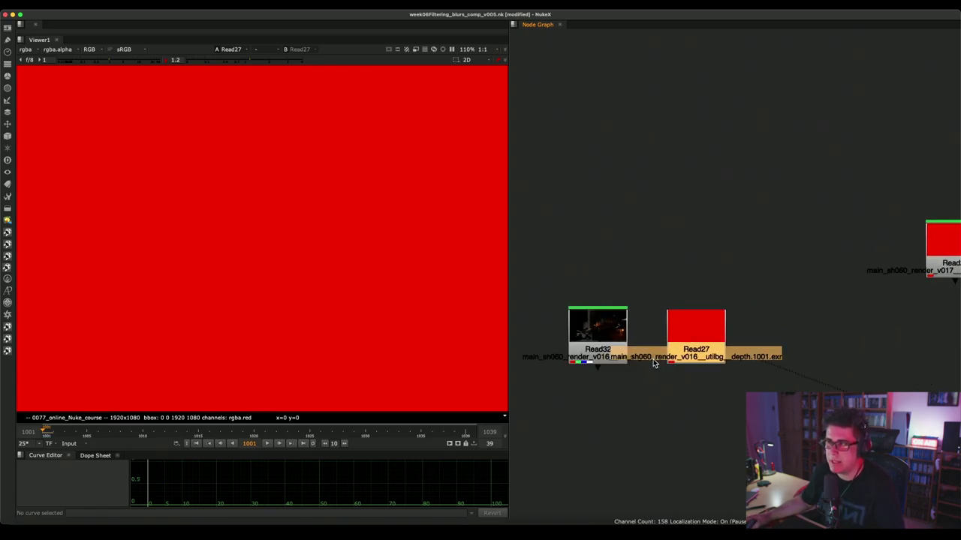
- Examine the full frame of the Read27 depth pass in the maximized viewer
{"action": "scroll", "coordinate": [391, 260], "scroll_direction": "down", "scroll_amount": 3}
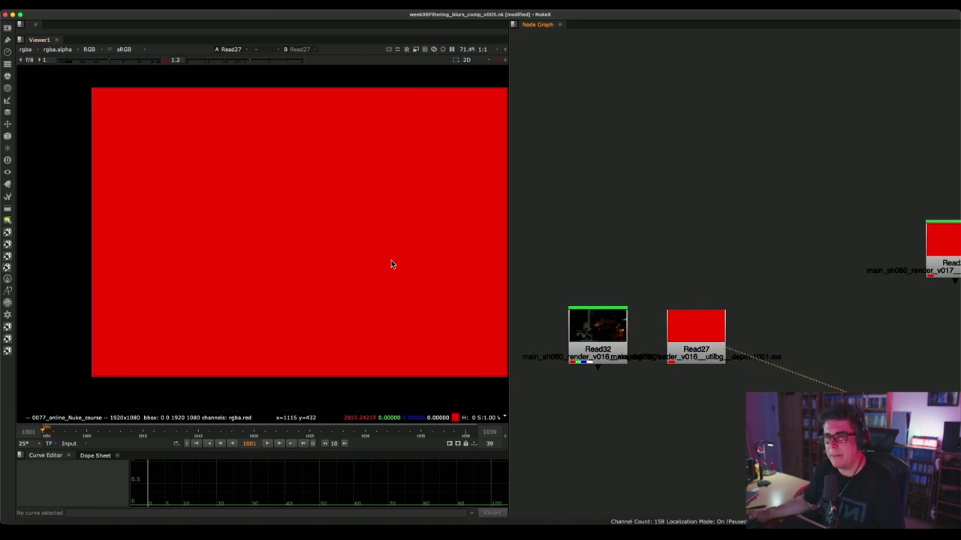
{"action": "scroll", "coordinate": [390, 263], "scroll_direction": "down", "scroll_amount": 1}
{"action": "middle_click_drag", "start_coordinate": [390, 263], "coordinate": [358, 263]}
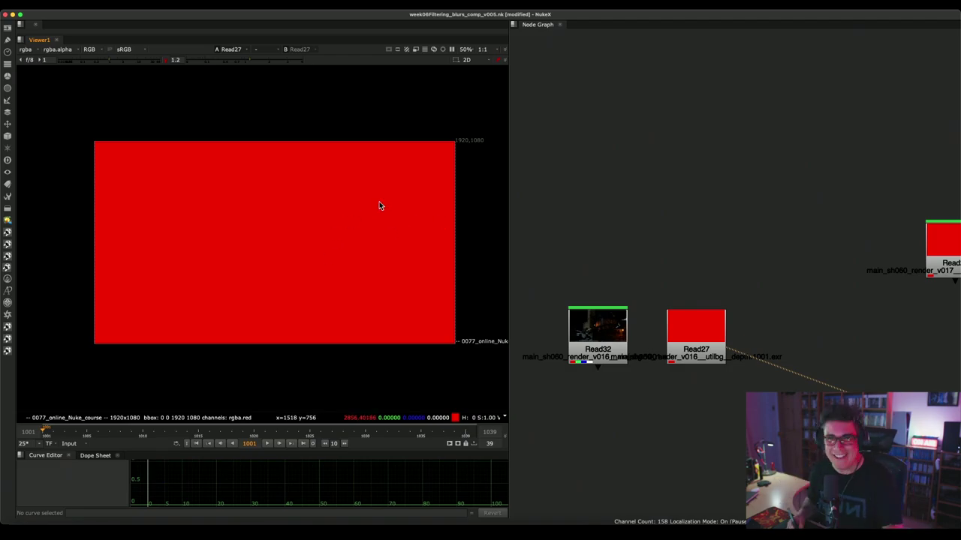
{"action": "key", "text": "space"}
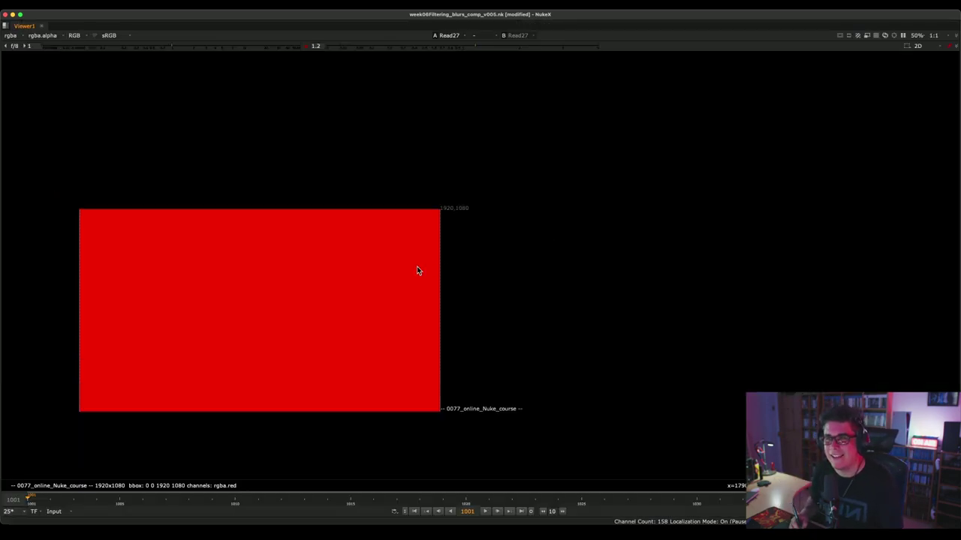
{"action": "scroll", "coordinate": [418, 271], "scroll_direction": "up", "scroll_amount": 3}
{"action": "scroll", "coordinate": [727, 215], "scroll_direction": "down", "scroll_amount": 3}
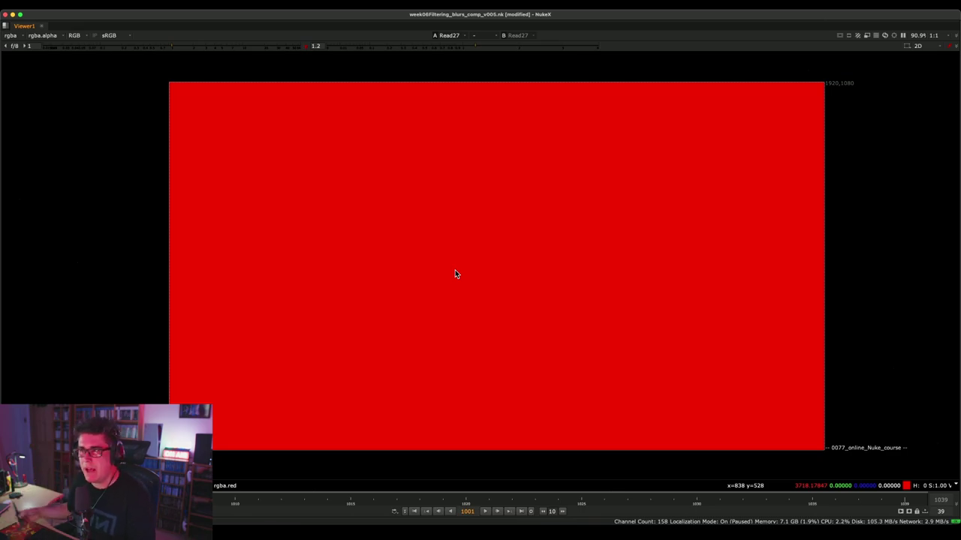
{"action": "key", "text": "space"}
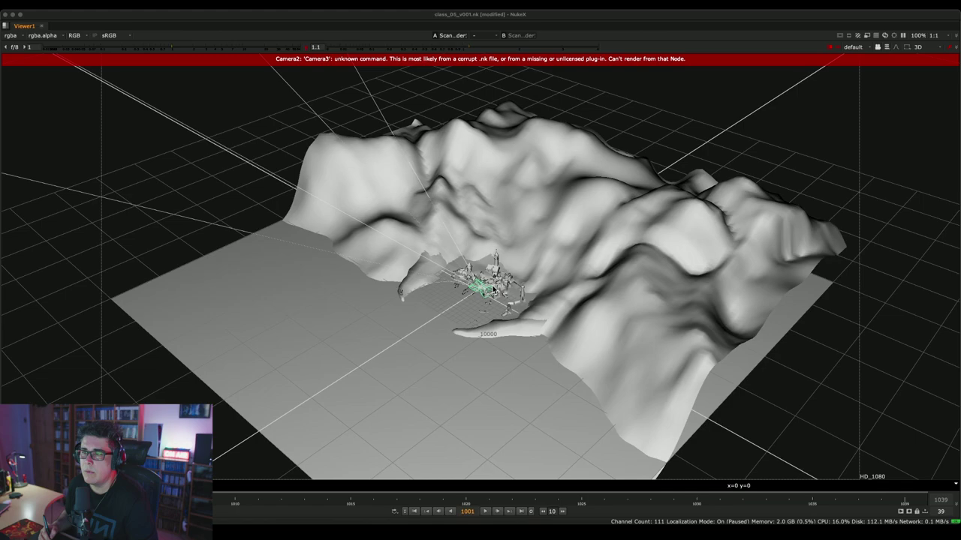
- Switch to the class_06_v001 script and examine its 3D harbour scene around the character and Camera1
{"action": "mouse_move", "coordinate": [493, 289]}
{"action": "left_mouse_down", "text": "ctrl"}
{"action": "mouse_move", "coordinate": [597, 234]}
{"action": "mouse_move", "coordinate": [487, 287]}
{"action": "left_mouse_up", "text": "ctrl"}
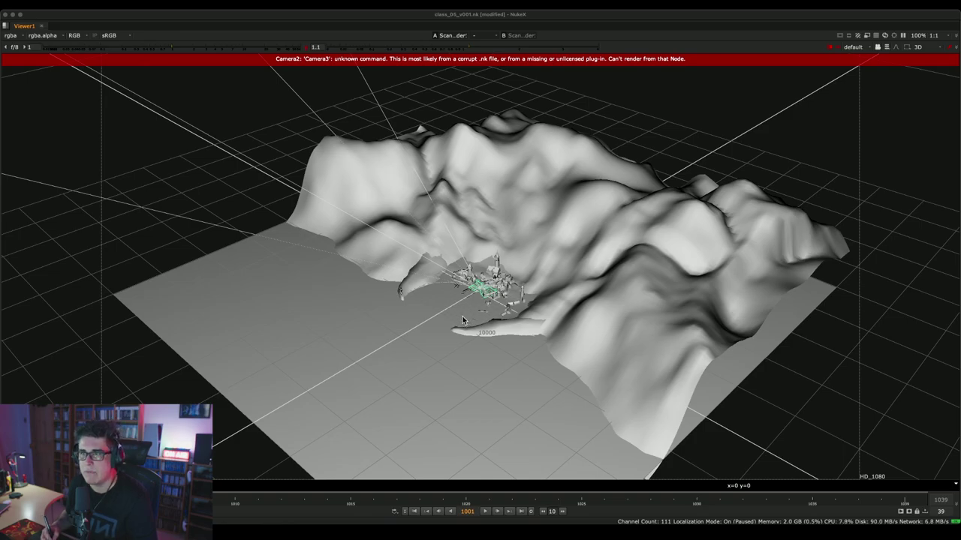
{"action": "scroll", "coordinate": [463, 316], "scroll_direction": "up", "scroll_amount": 10}
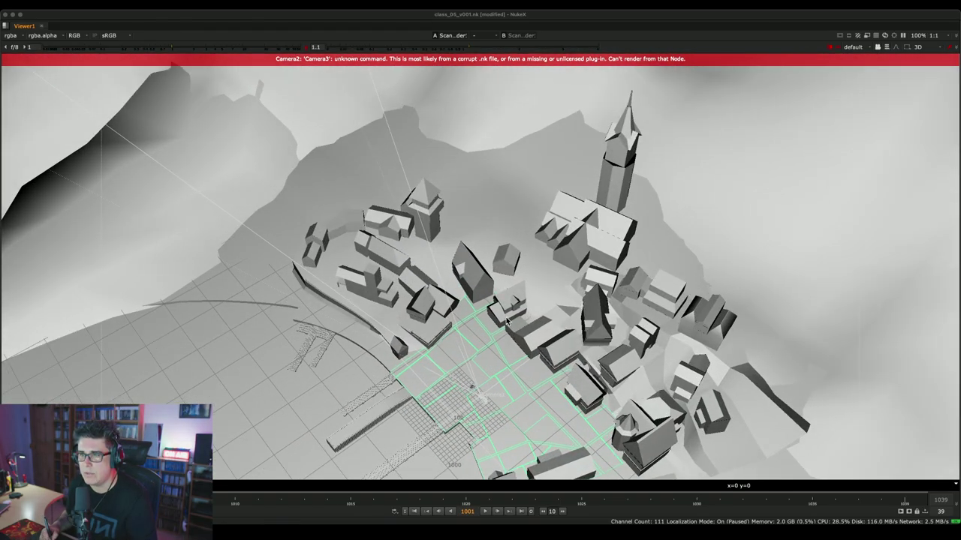
{"action": "left_click_drag", "start_coordinate": [506, 322], "coordinate": [546, 138], "text": "ctrl"}
{"action": "scroll", "coordinate": [537, 225], "scroll_direction": "up", "scroll_amount": 8}
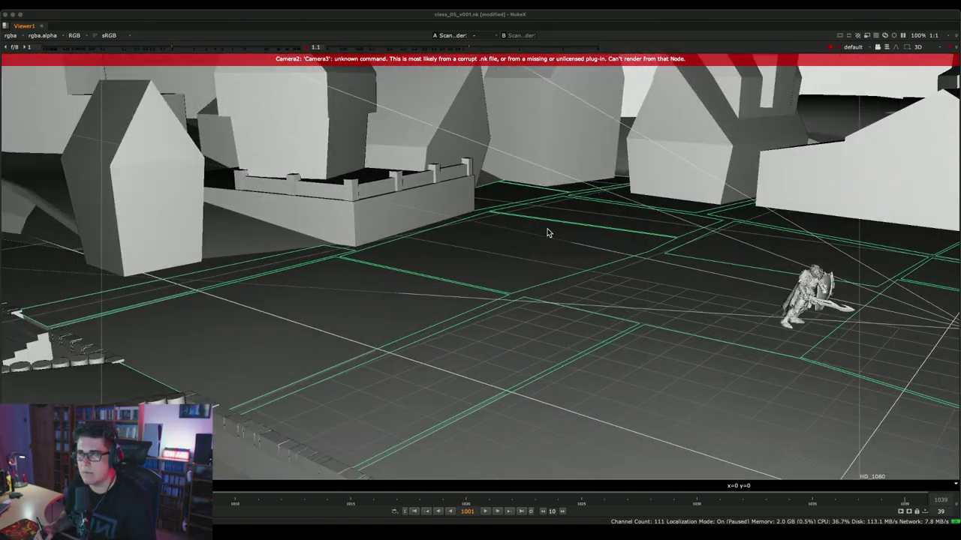
{"action": "mouse_move", "coordinate": [548, 228]}
{"action": "left_mouse_down", "text": "ctrl"}
{"action": "mouse_move", "coordinate": [573, 218]}
{"action": "mouse_move", "coordinate": [505, 220]}
{"action": "mouse_move", "coordinate": [556, 220]}
{"action": "mouse_move", "coordinate": [547, 220]}
{"action": "left_mouse_up", "text": "ctrl"}
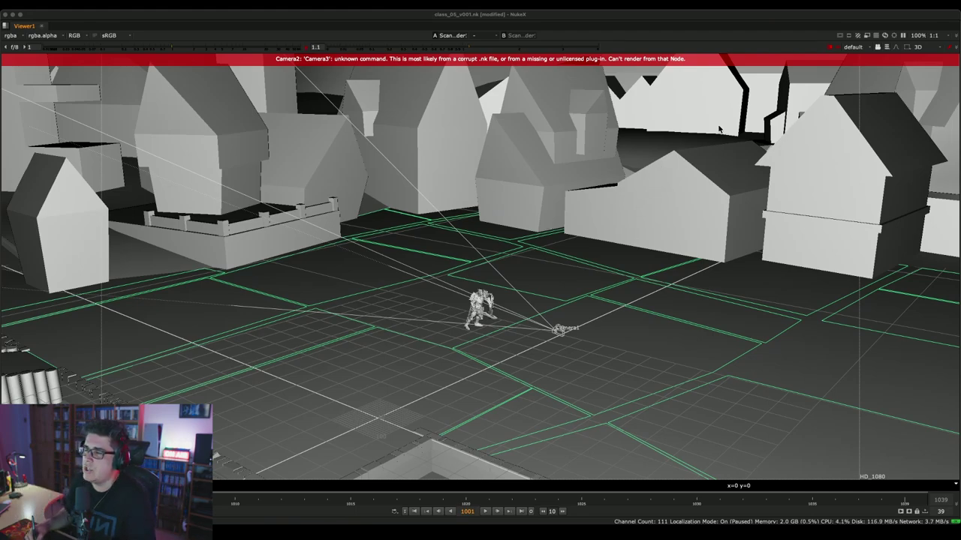
- Look through Camera1 in the 3D viewer, lock the view to it and frame the character
{"action": "left_click", "coordinate": [854, 46]}
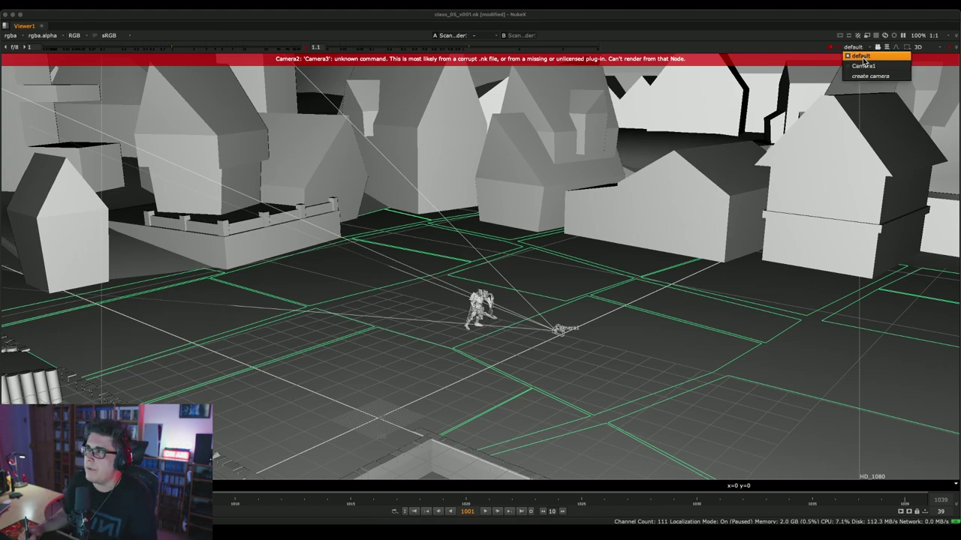
{"action": "left_click", "coordinate": [856, 66]}
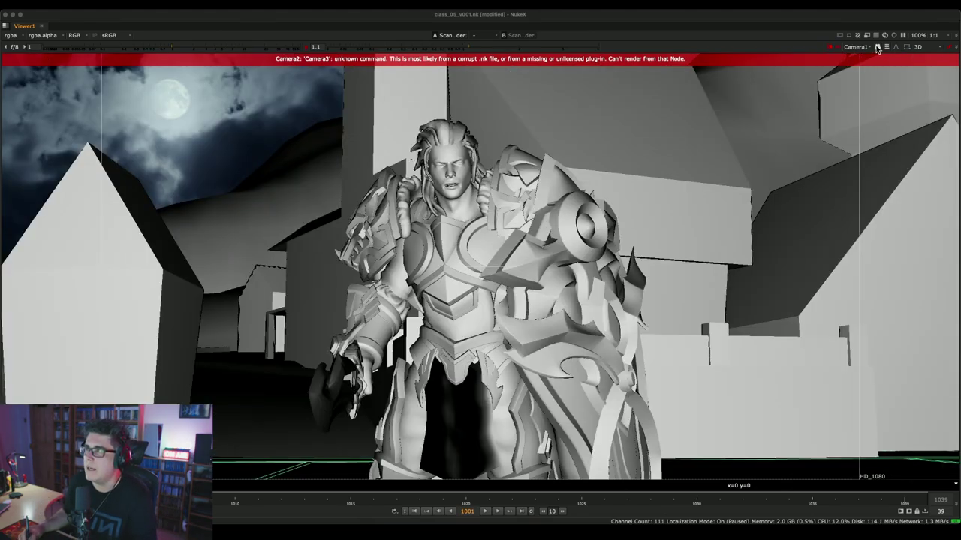
{"action": "left_click", "coordinate": [878, 47]}
{"action": "scroll", "coordinate": [599, 242], "scroll_direction": "down", "scroll_amount": 1}
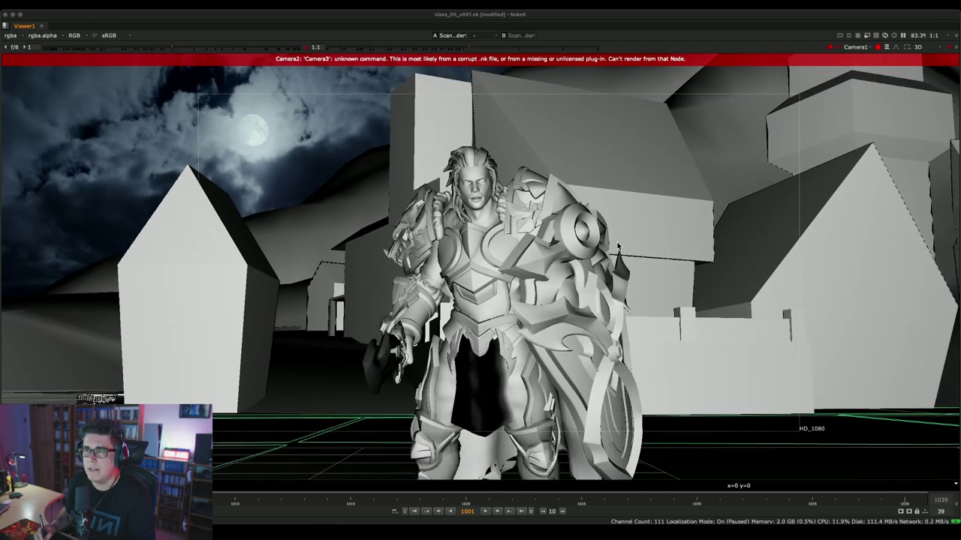
{"action": "middle_click_drag", "start_coordinate": [618, 246], "coordinate": [589, 240]}
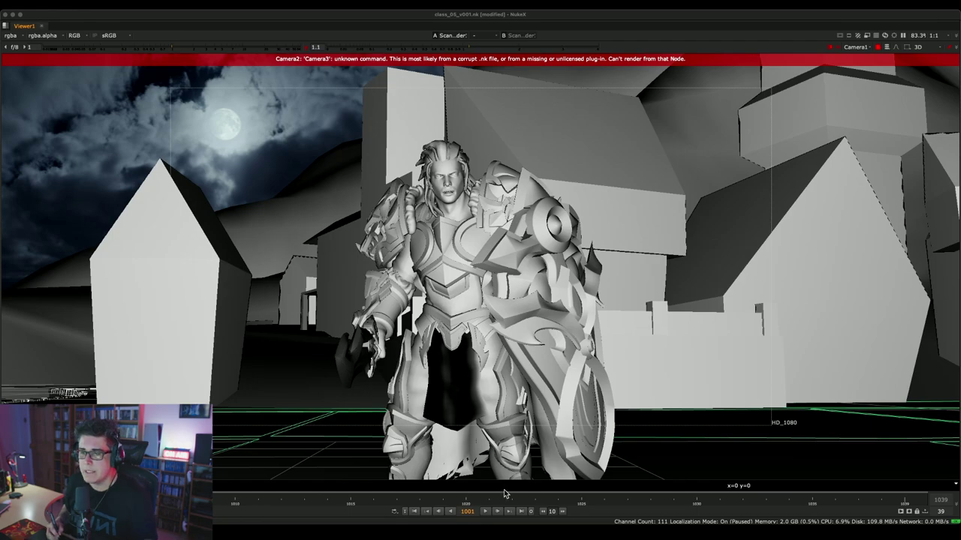
- Pick out the character geometry, the building behind it and the moonlit sky in the Camera1 view
{"action": "left_click", "coordinate": [486, 236]}
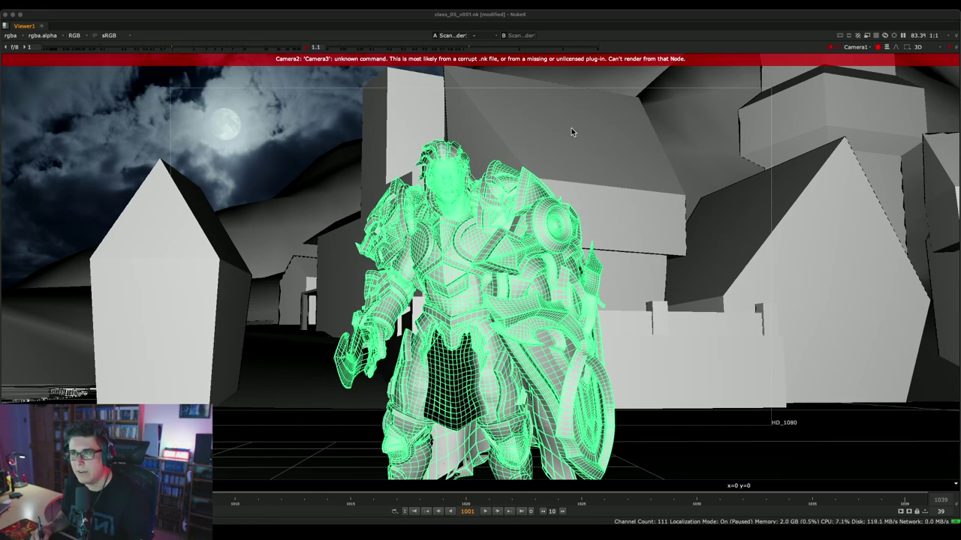
{"action": "left_click", "coordinate": [592, 139]}
{"action": "left_click", "coordinate": [262, 113]}
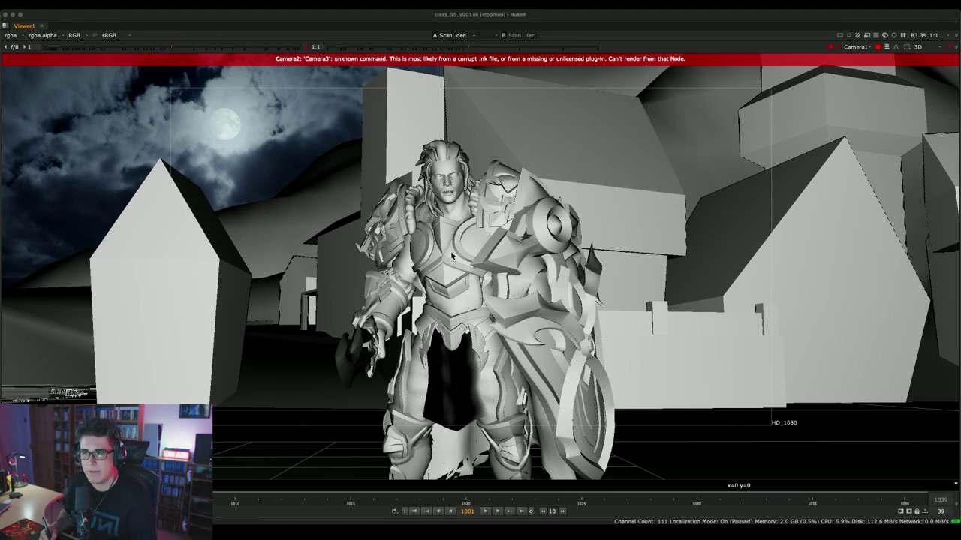
- Widen the viewer beside the node graph, disable the ReadGeo1 character geometry and make the window full screen
{"action": "key", "text": "space"}
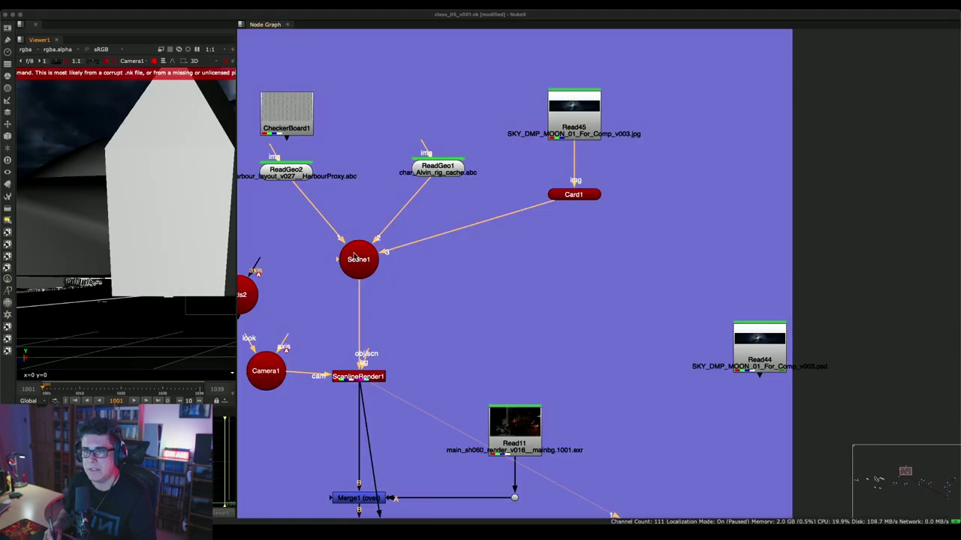
{"action": "left_click_drag", "start_coordinate": [234, 230], "coordinate": [505, 236]}
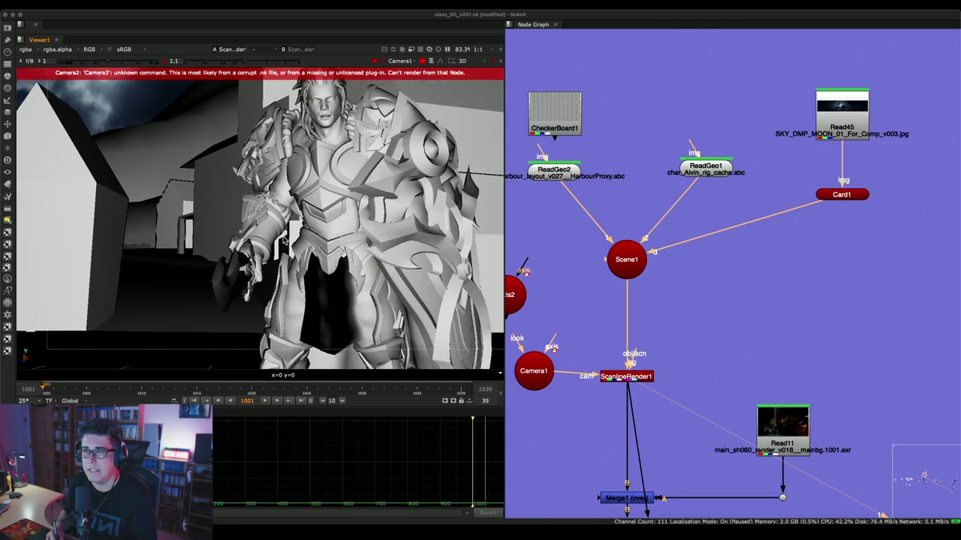
{"action": "left_click", "coordinate": [702, 171]}
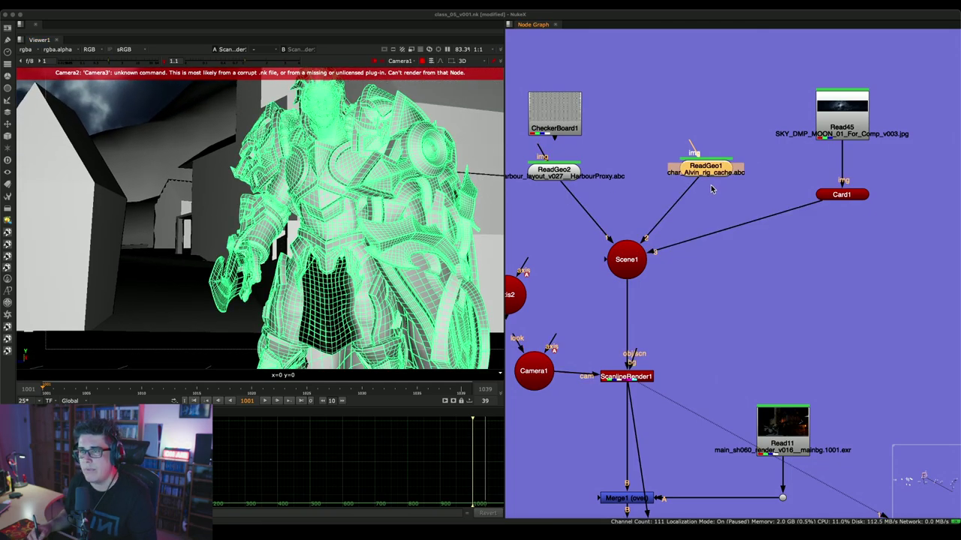
{"action": "key", "text": "d"}
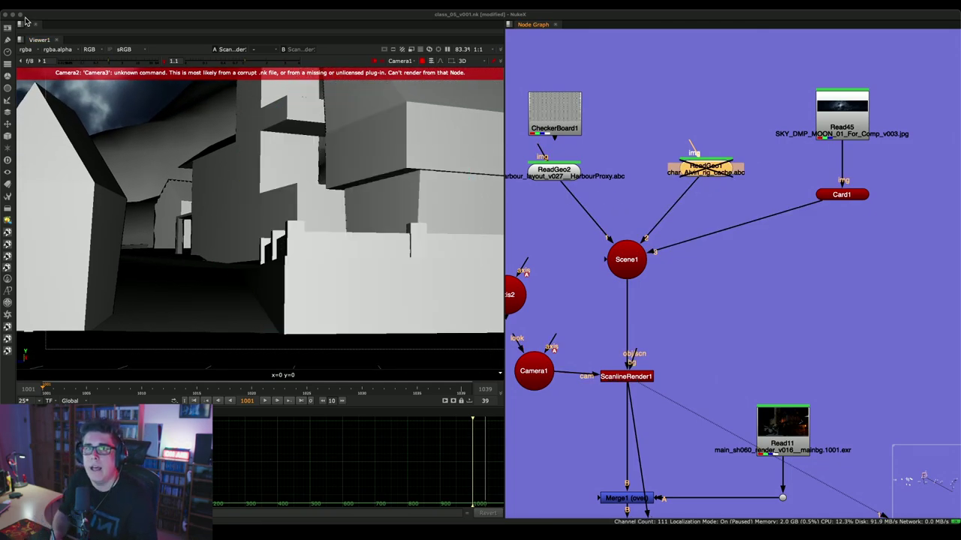
{"action": "key", "text": "alt+s"}
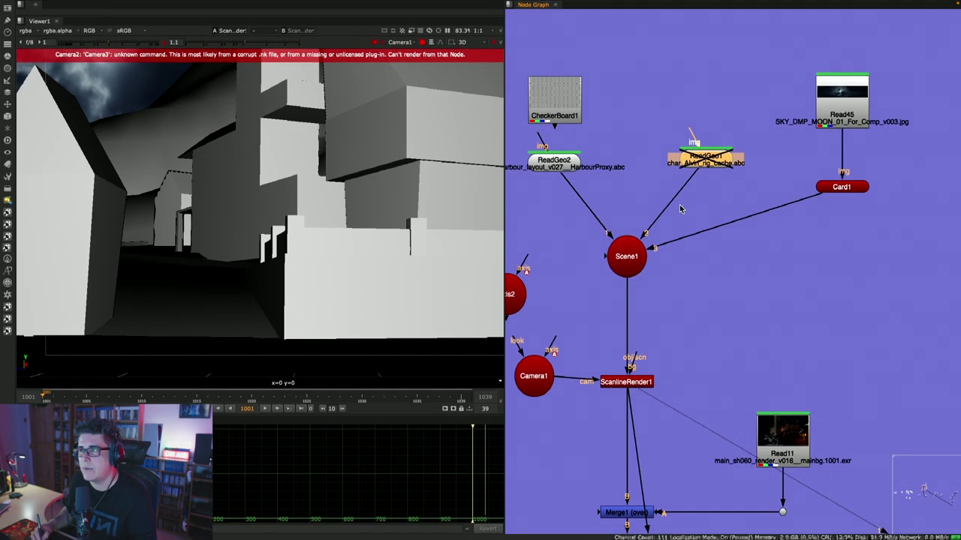
- Maximize the 3D viewer and switch its view from Camera1 to default
{"action": "key", "text": "v"}
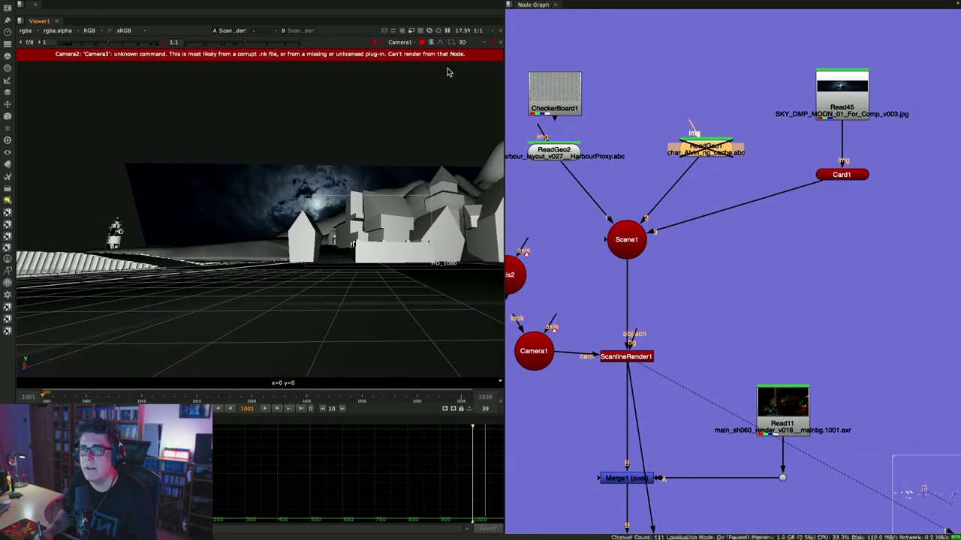
{"action": "key", "text": "space"}
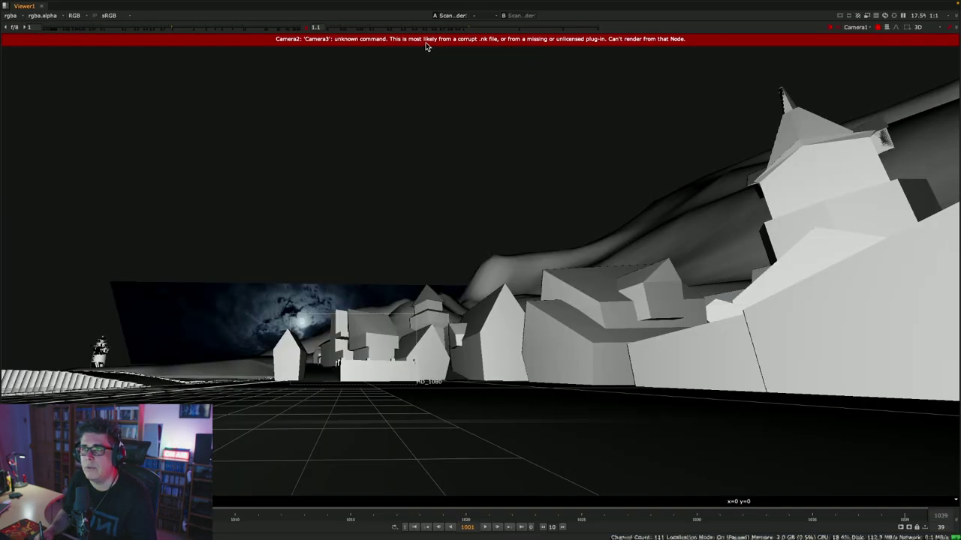
{"action": "left_click", "coordinate": [858, 28]}
{"action": "left_click", "coordinate": [855, 34]}
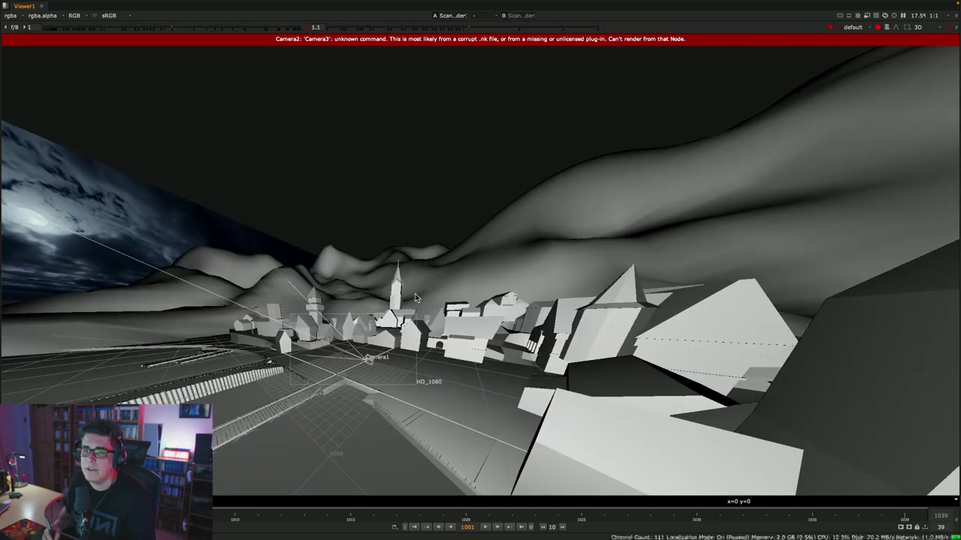
- Examine the harbour buildings in front of Camera1 from several distances and angles to judge their depth
{"action": "scroll", "coordinate": [436, 287], "scroll_direction": "up", "scroll_amount": 10}
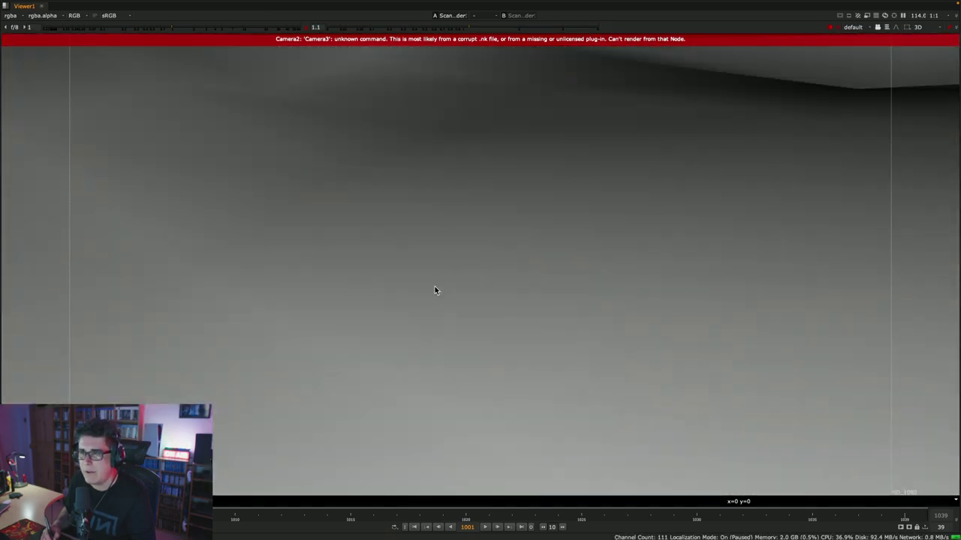
{"action": "scroll", "coordinate": [424, 298], "scroll_direction": "down", "scroll_amount": 5}
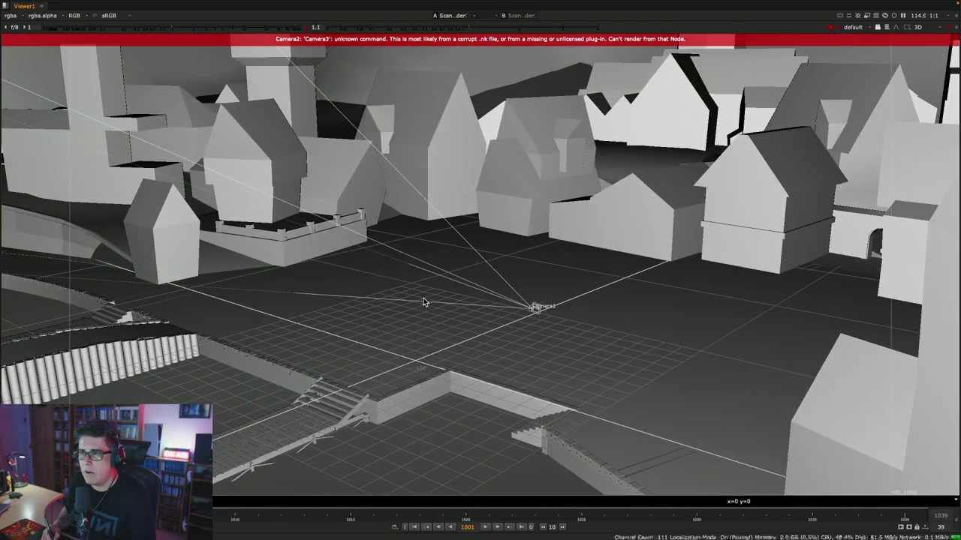
{"action": "scroll", "coordinate": [459, 295], "scroll_direction": "up", "scroll_amount": 4}
{"action": "scroll", "coordinate": [536, 274], "scroll_direction": "down", "scroll_amount": 3}
{"action": "scroll", "coordinate": [519, 270], "scroll_direction": "up", "scroll_amount": 4}
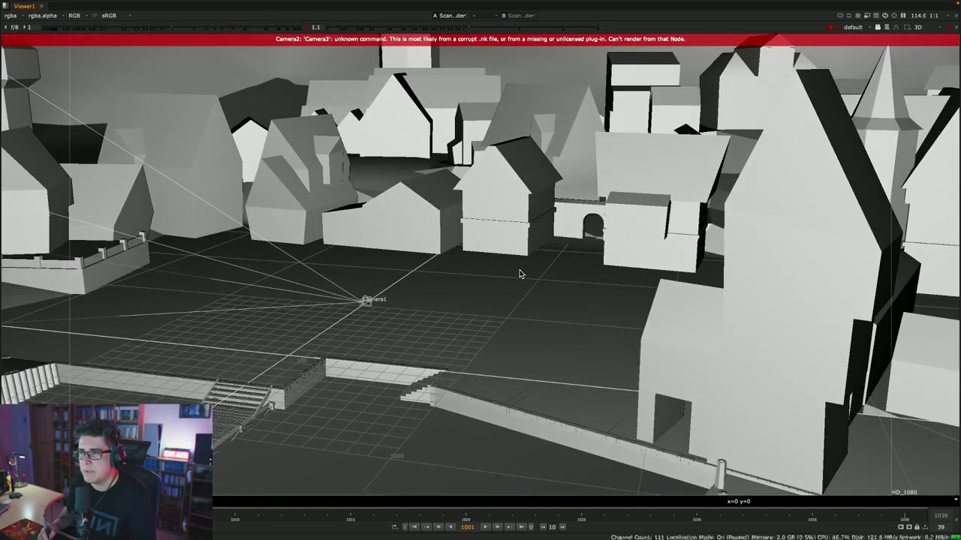
{"action": "scroll", "coordinate": [522, 275], "scroll_direction": "down", "scroll_amount": 3}
{"action": "scroll", "coordinate": [536, 278], "scroll_direction": "up", "scroll_amount": 3}
{"action": "scroll", "coordinate": [531, 288], "scroll_direction": "down", "scroll_amount": 3}
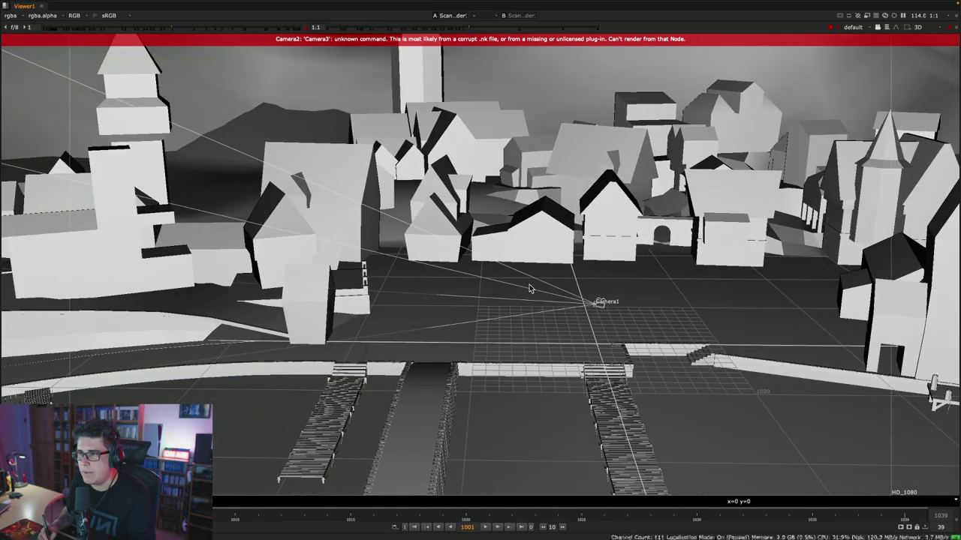
{"action": "scroll", "coordinate": [529, 288], "scroll_direction": "down", "scroll_amount": 3}
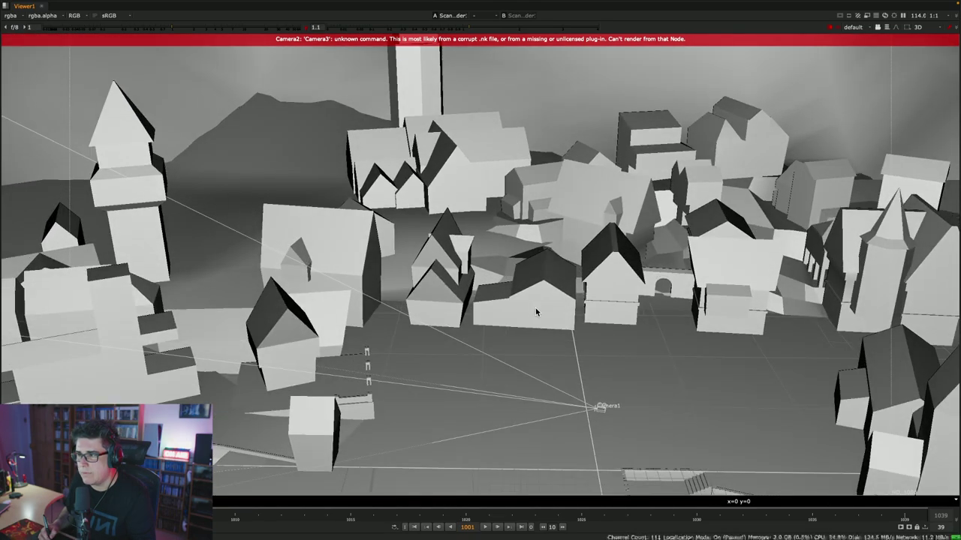
- View the harbour piers in front of Camera1, restore the viewer beside the node graph and switch to the week06 filtering script
{"action": "scroll", "coordinate": [532, 265], "scroll_direction": "up", "scroll_amount": 5}
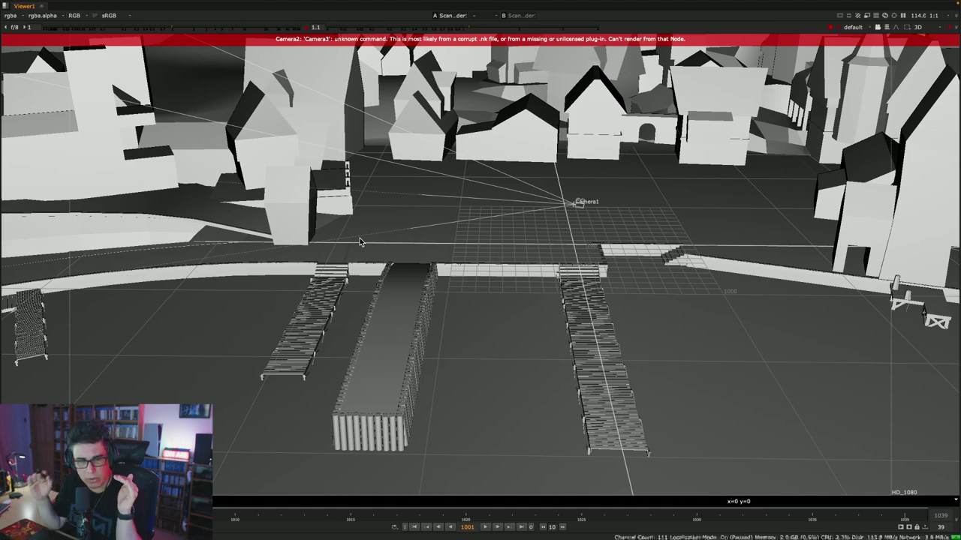
{"action": "key", "text": "space"}
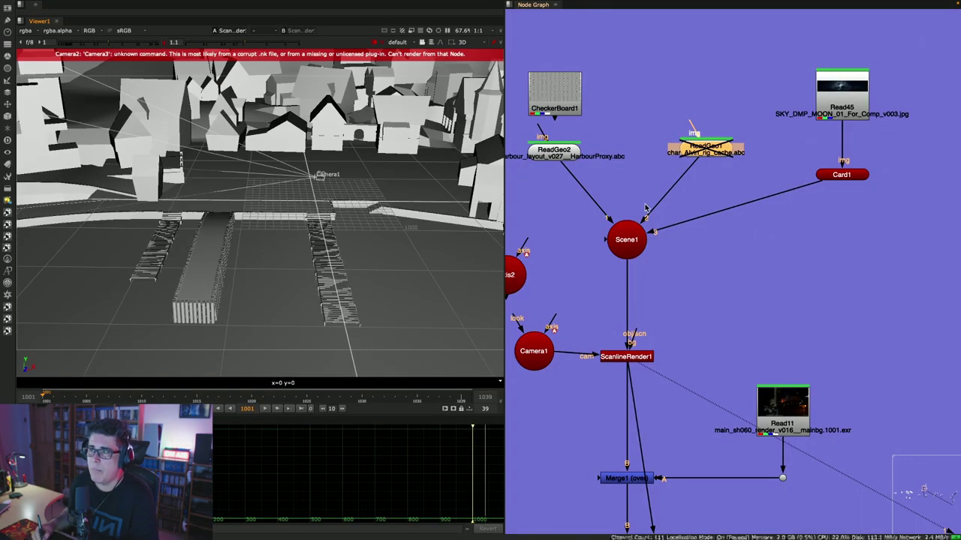
{"action": "key", "text": "super+Tab"}
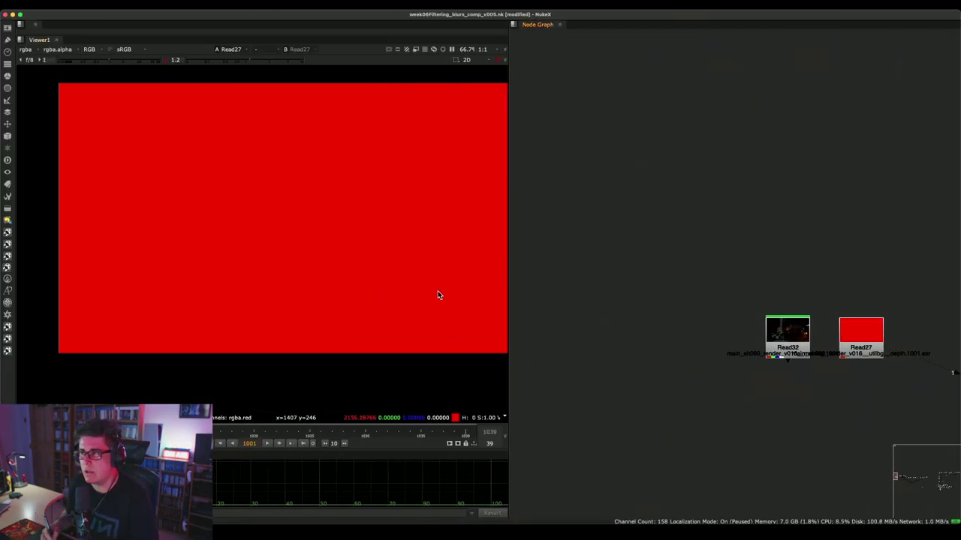
- Compare the background render in Read32 with its depth pass in Read27 by viewing them in turn
{"action": "key", "text": "1"}
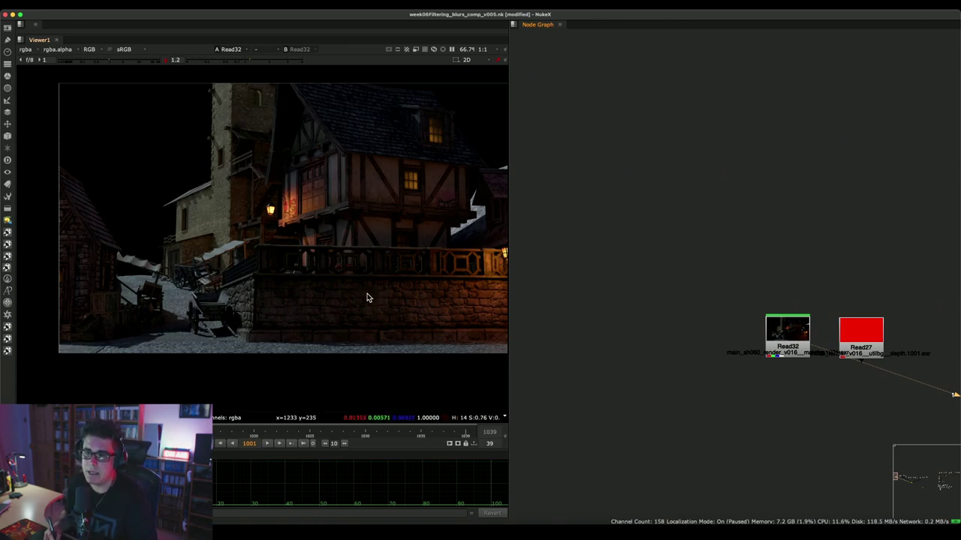
{"action": "key", "text": "1"}
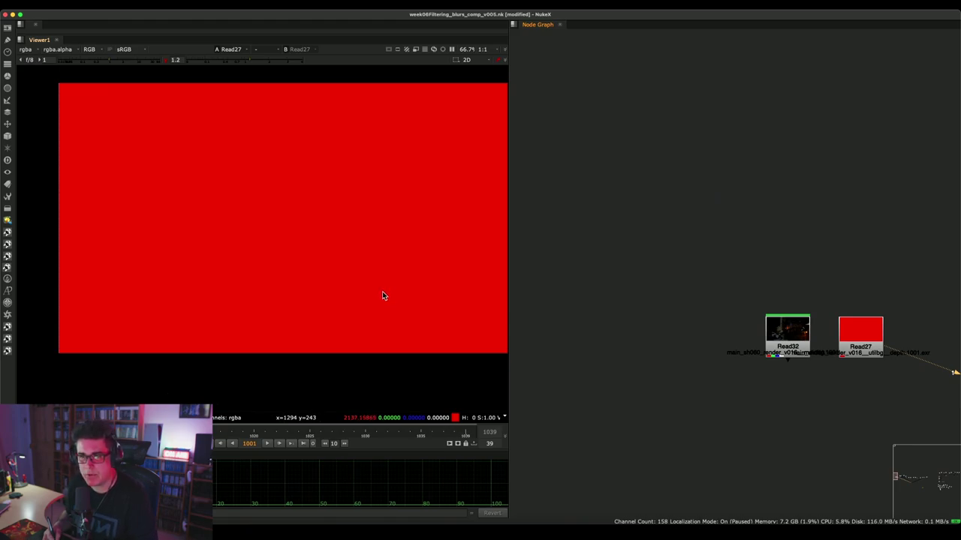
{"action": "key", "text": "super+Tab"}
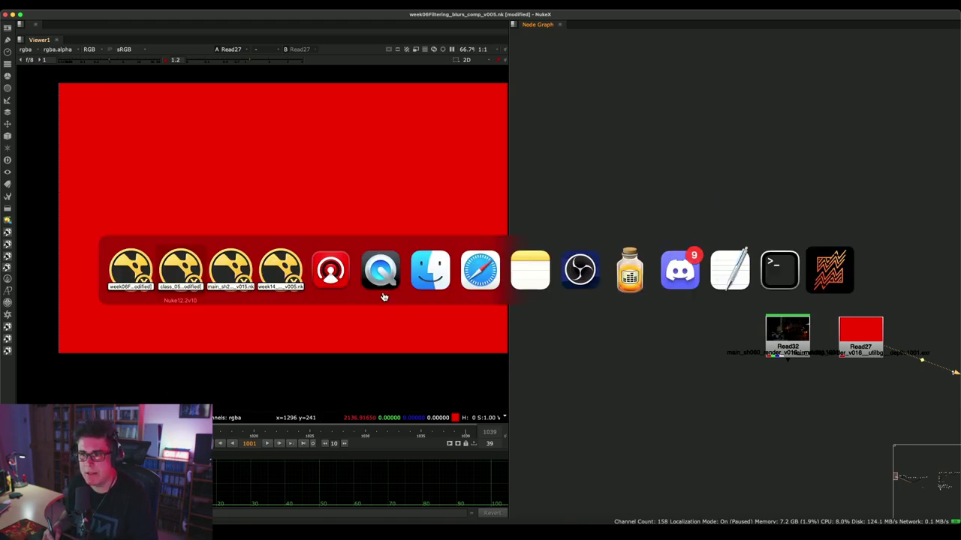
{"action": "left_click", "coordinate": [188, 279]}
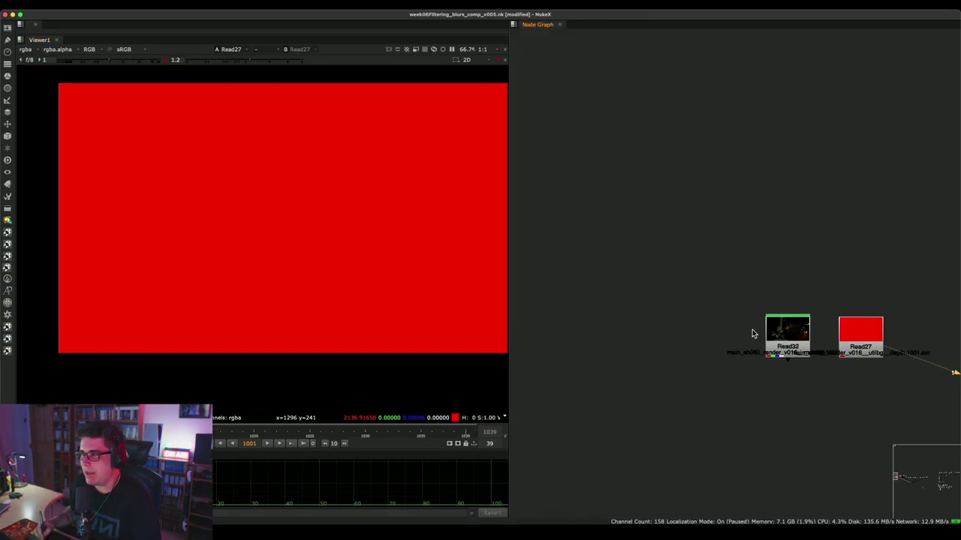
{"action": "middle_click_drag", "start_coordinate": [753, 332], "coordinate": [612, 271]}
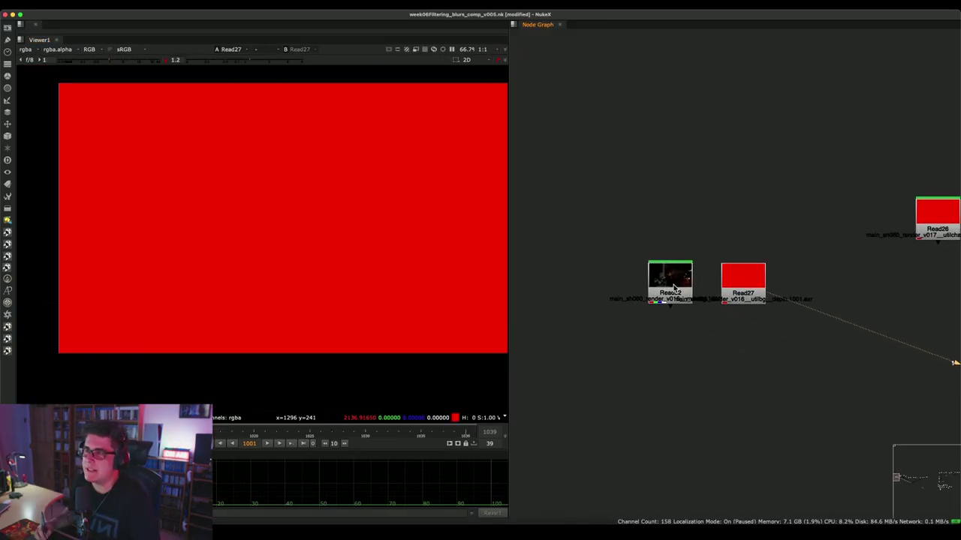
{"action": "key", "text": "f"}
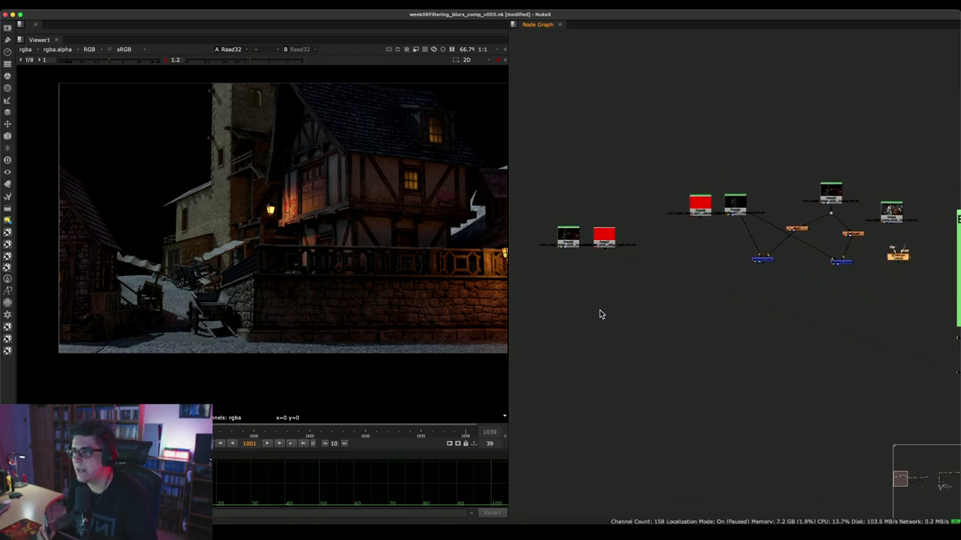
- Paste a copy of the ZDefocus node below Read32 and connect its image input to Read32
{"action": "scroll", "coordinate": [686, 260], "scroll_direction": "up", "scroll_amount": 2}
{"action": "scroll", "coordinate": [685, 260], "scroll_direction": "up", "scroll_amount": 2}
{"action": "key", "text": "ctrl+v"}
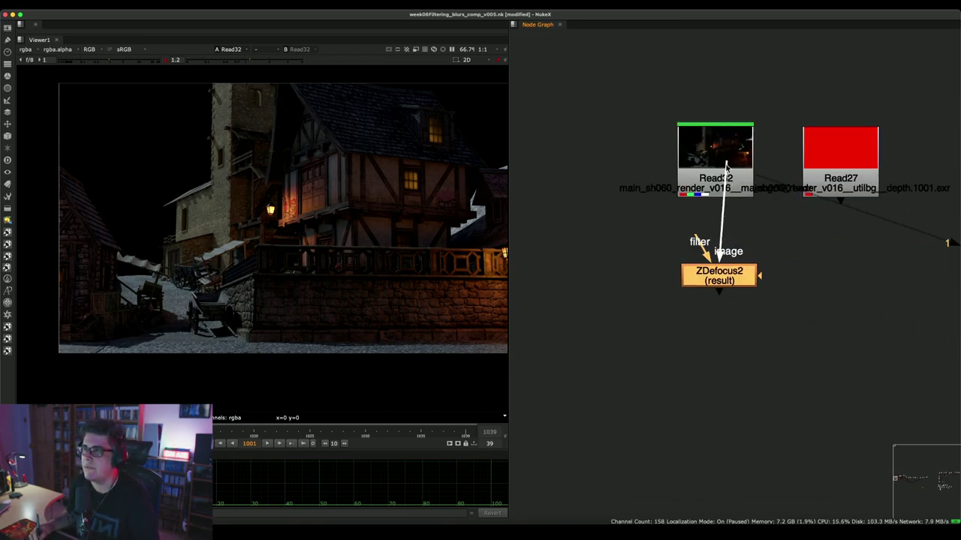
{"action": "left_click_drag", "start_coordinate": [723, 277], "coordinate": [717, 397]}
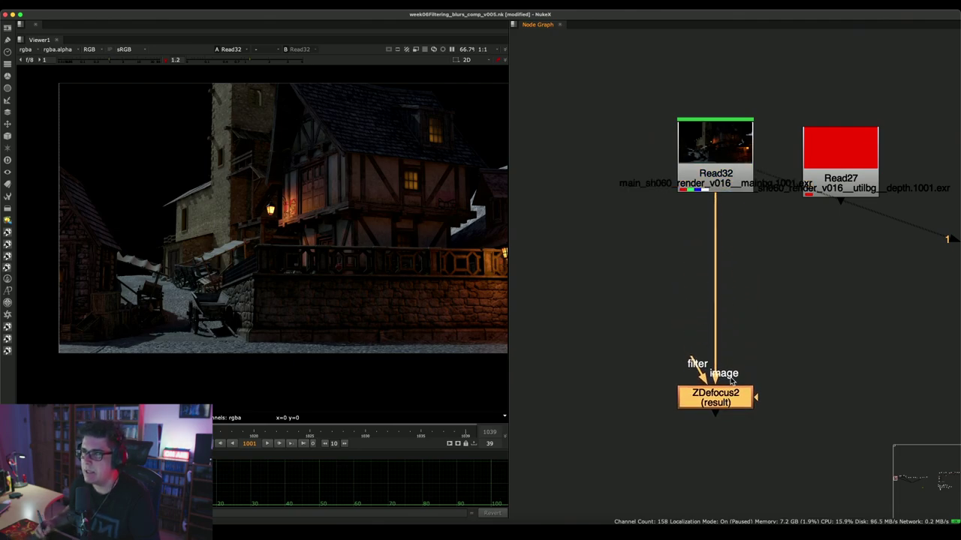
{"action": "left_click_drag", "start_coordinate": [725, 153], "coordinate": [723, 156]}
- Widen the viewer beside the node graph to fit the whole background render and make the window full screen
{"action": "middle_click_drag", "start_coordinate": [343, 231], "coordinate": [329, 245]}
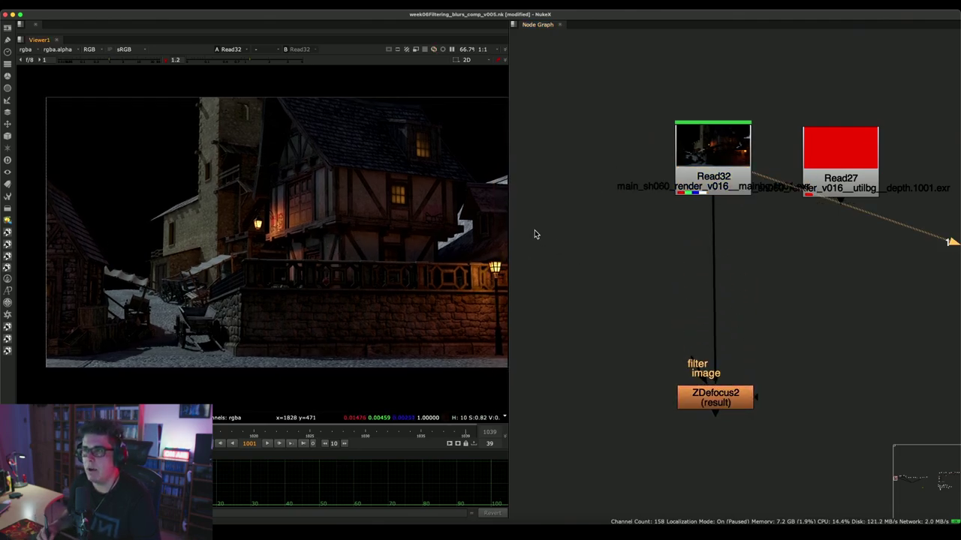
{"action": "left_click_drag", "start_coordinate": [509, 227], "coordinate": [578, 225]}
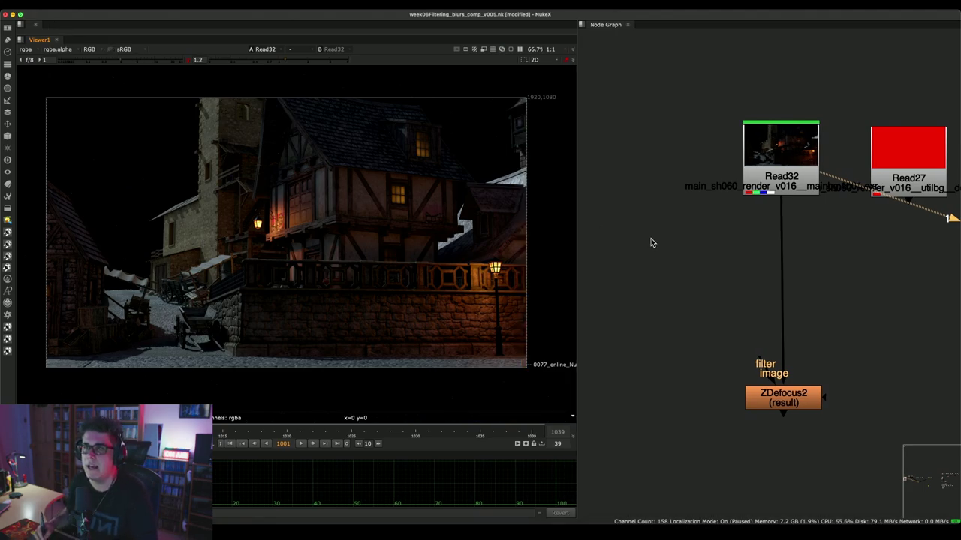
{"action": "key", "text": "alt+s"}
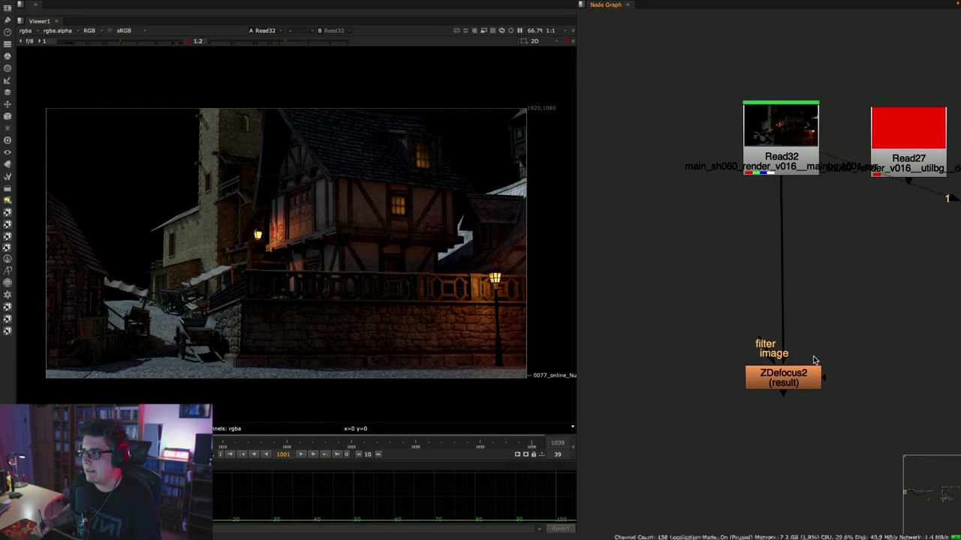
- View the ZDefocus2 result and examine the blur around the lantern and building, both close up and in the maximized viewer
{"action": "left_click", "coordinate": [799, 393]}
{"action": "key", "text": "1"}
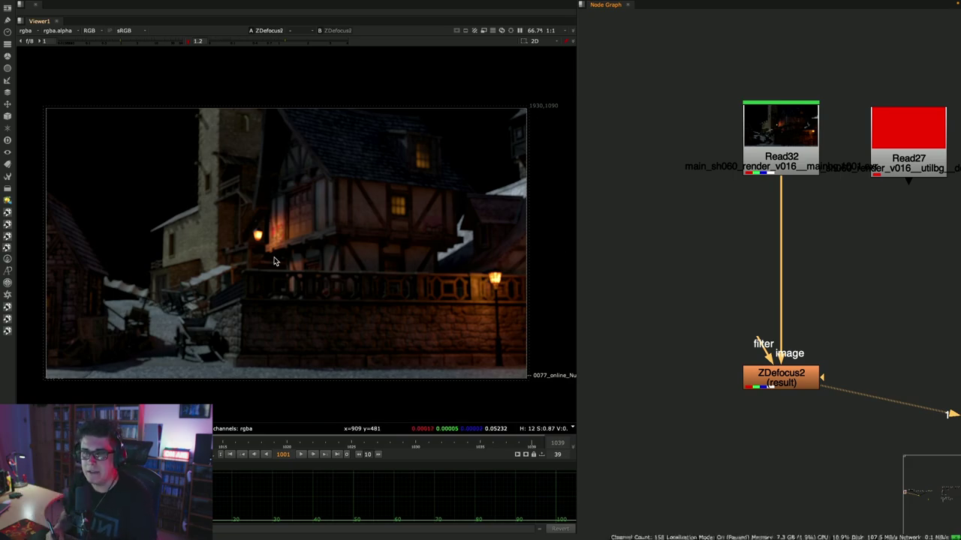
{"action": "scroll", "coordinate": [325, 232], "scroll_direction": "up", "scroll_amount": 8}
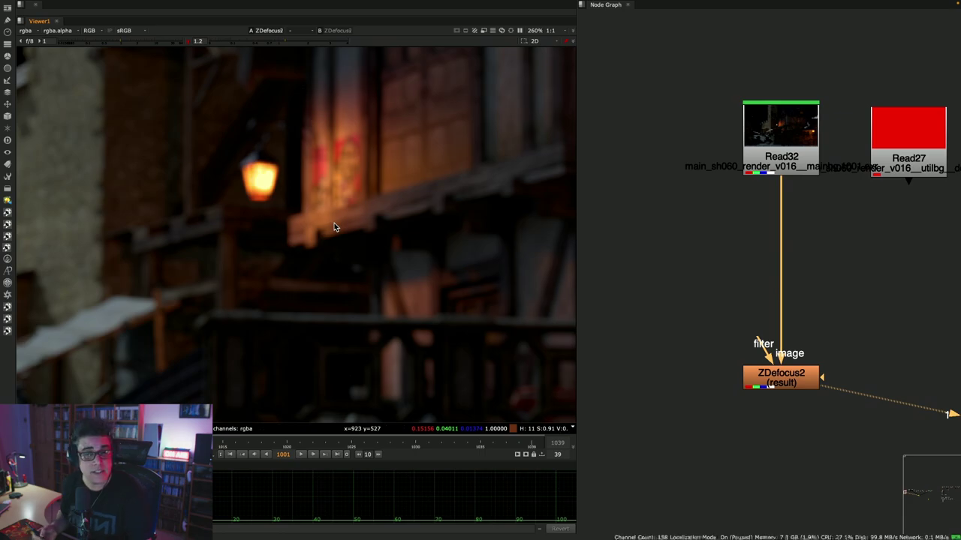
{"action": "scroll", "coordinate": [352, 285], "scroll_direction": "down", "scroll_amount": 7}
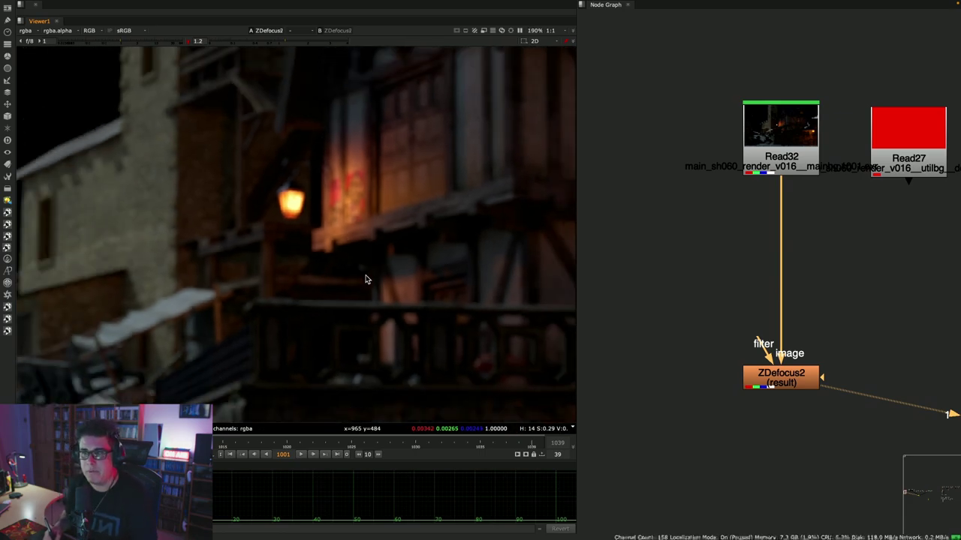
{"action": "key", "text": "space"}
{"action": "scroll", "coordinate": [605, 296], "scroll_direction": "up", "scroll_amount": 3}
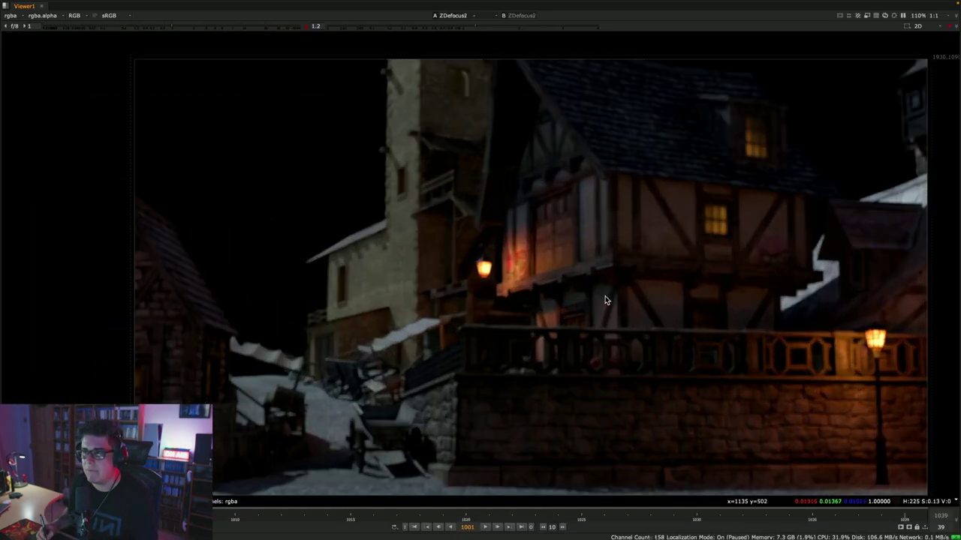
{"action": "key", "text": "space"}
{"action": "scroll", "coordinate": [450, 263], "scroll_direction": "down", "scroll_amount": 4}
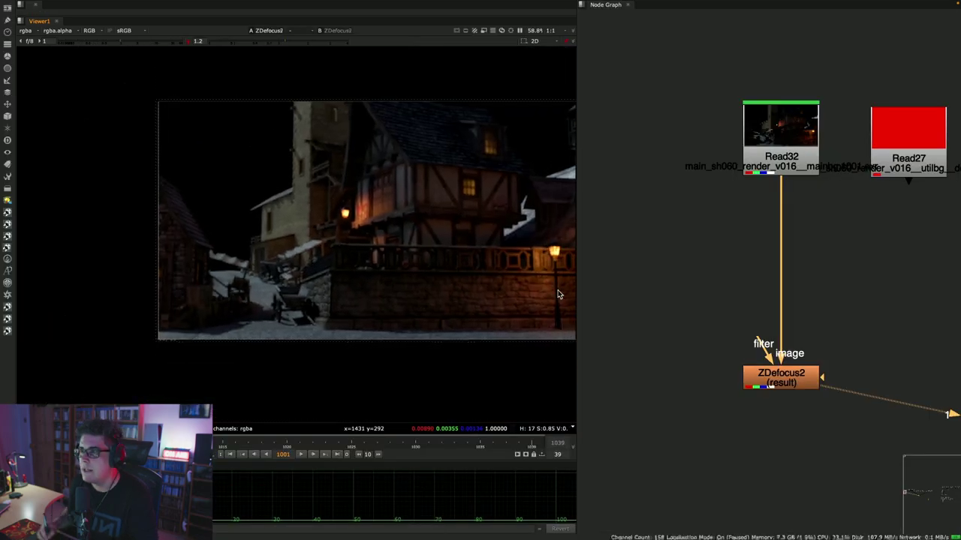
- Set the ZDefocus2 size to 10 and move its properties clear of the image
{"action": "double_click", "coordinate": [773, 375]}
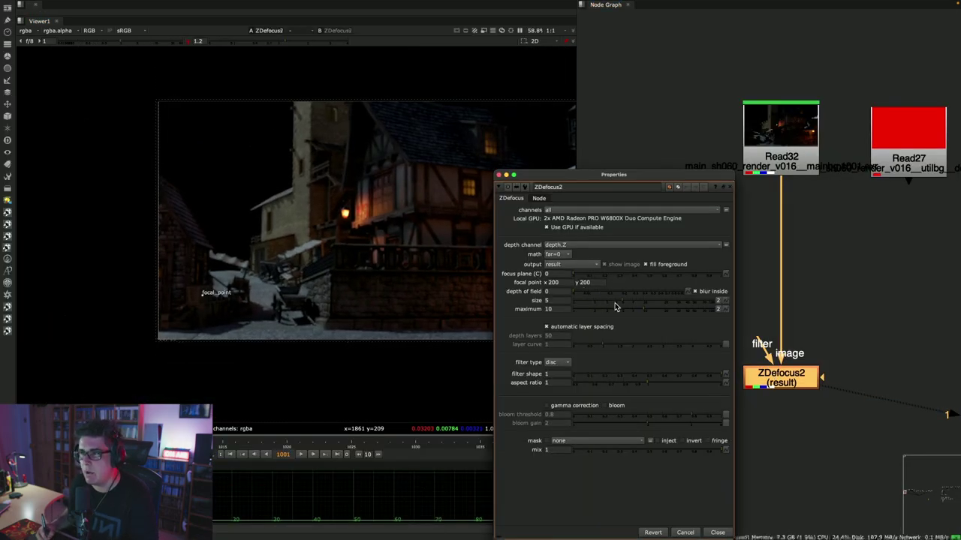
{"action": "left_click", "coordinate": [551, 300]}
{"action": "type", "text": "0"}
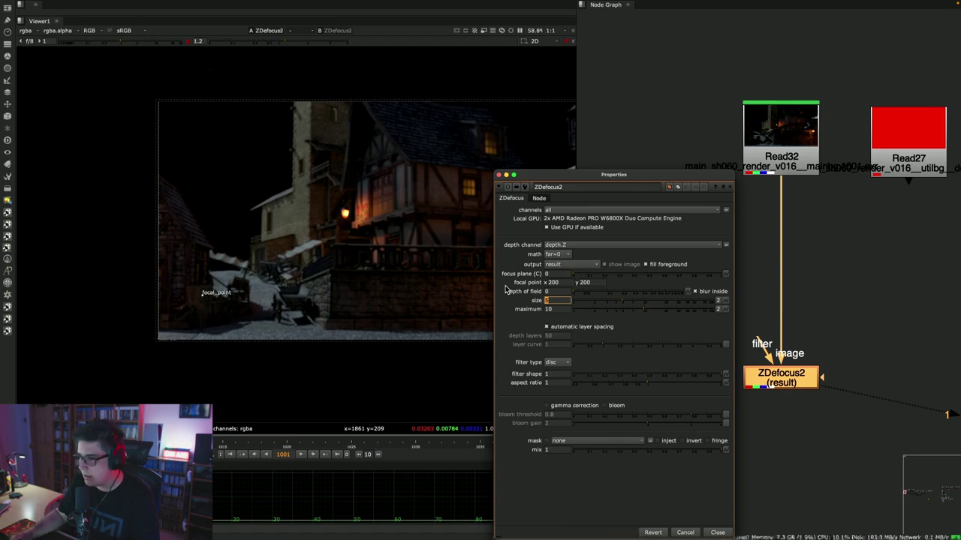
{"action": "type", "text": "10"}
{"action": "key", "text": "Return"}
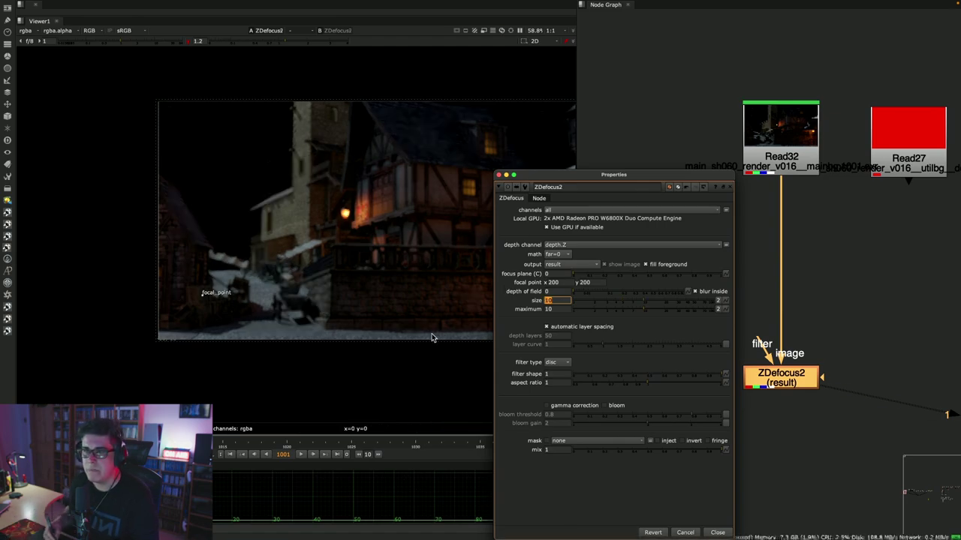
{"action": "left_click_drag", "start_coordinate": [565, 176], "coordinate": [753, 169]}
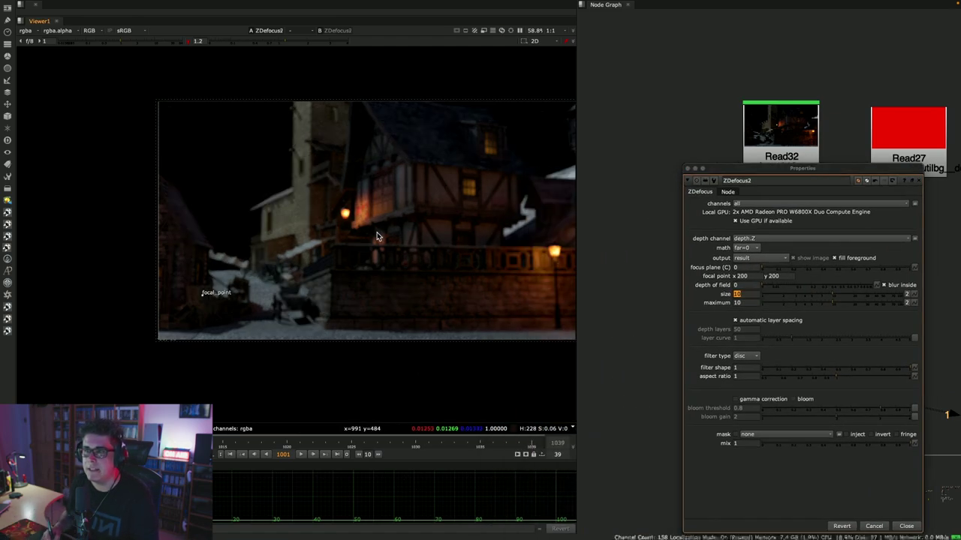
- Examine the stronger defocus across the background in the maximized viewer and recheck the ZDefocus2 depth settings
{"action": "key", "text": "space"}
{"action": "scroll", "coordinate": [387, 270], "scroll_direction": "up", "scroll_amount": 3}
{"action": "middle_click_drag", "start_coordinate": [370, 292], "coordinate": [367, 282]}
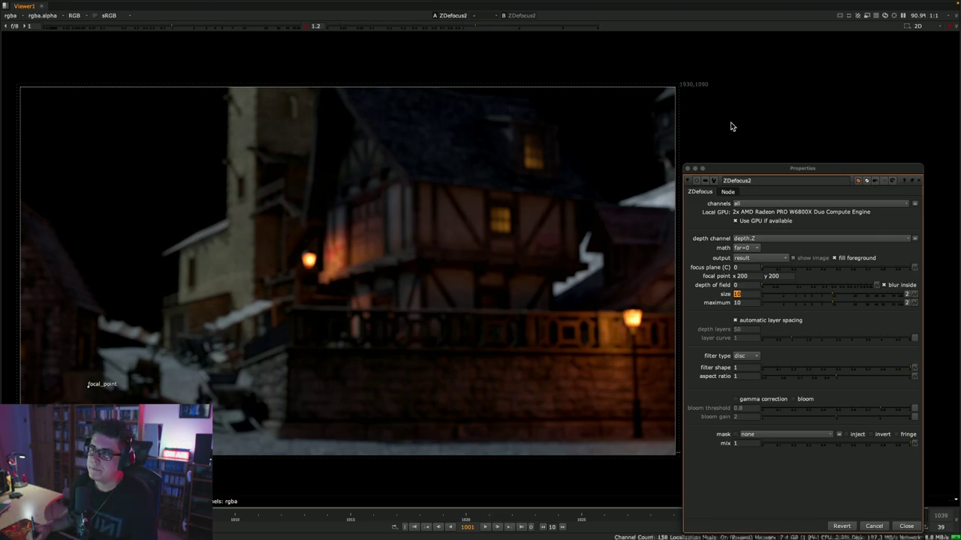
{"action": "key", "text": "space"}
{"action": "left_click", "coordinate": [687, 171]}
{"action": "middle_click_drag", "start_coordinate": [744, 160], "coordinate": [662, 183]}
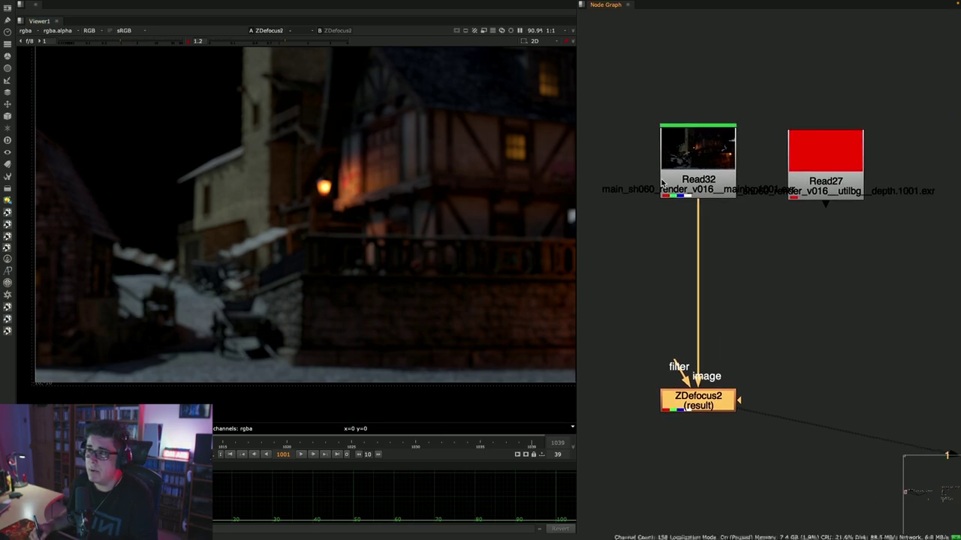
{"action": "double_click", "coordinate": [701, 396]}
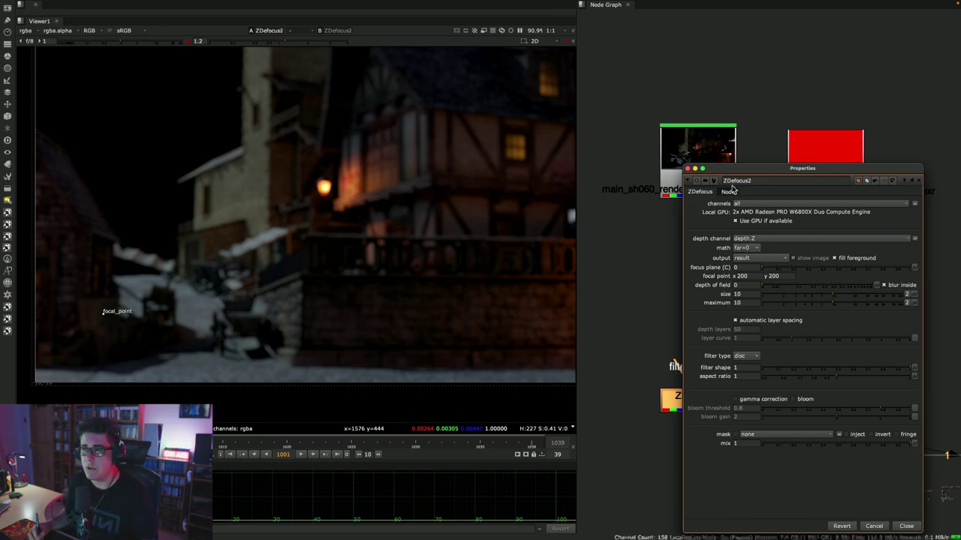
{"action": "left_click", "coordinate": [687, 168]}
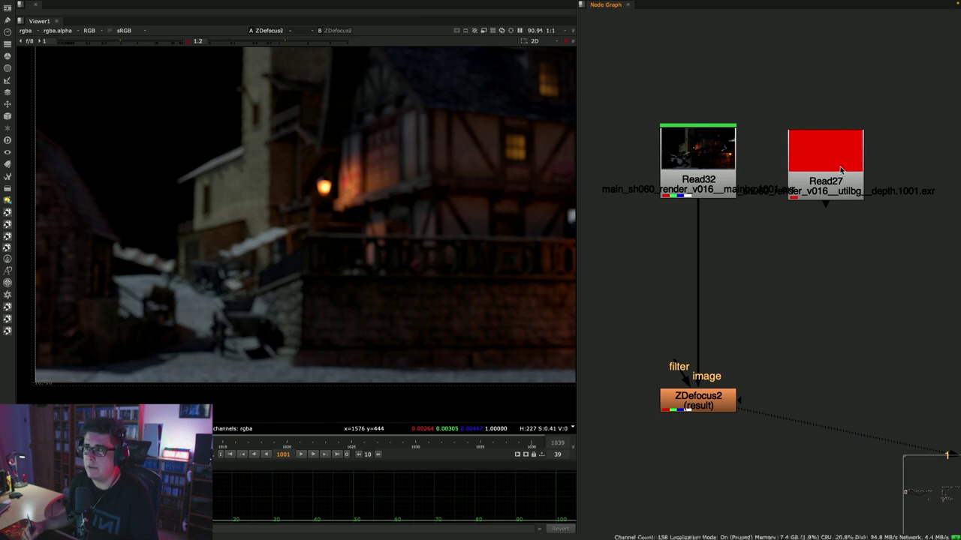
- Check which channel layers the Read32 background render offers and view the separate depth pass in Read27
{"action": "left_click_drag", "start_coordinate": [840, 169], "coordinate": [861, 176]}
{"action": "left_click", "coordinate": [717, 158]}
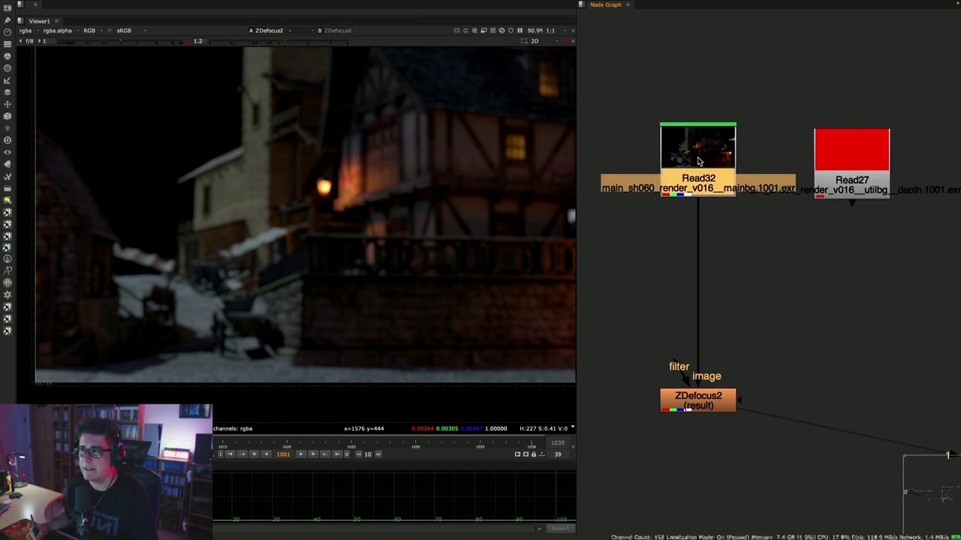
{"action": "key", "text": "1"}
{"action": "left_click", "coordinate": [27, 32]}
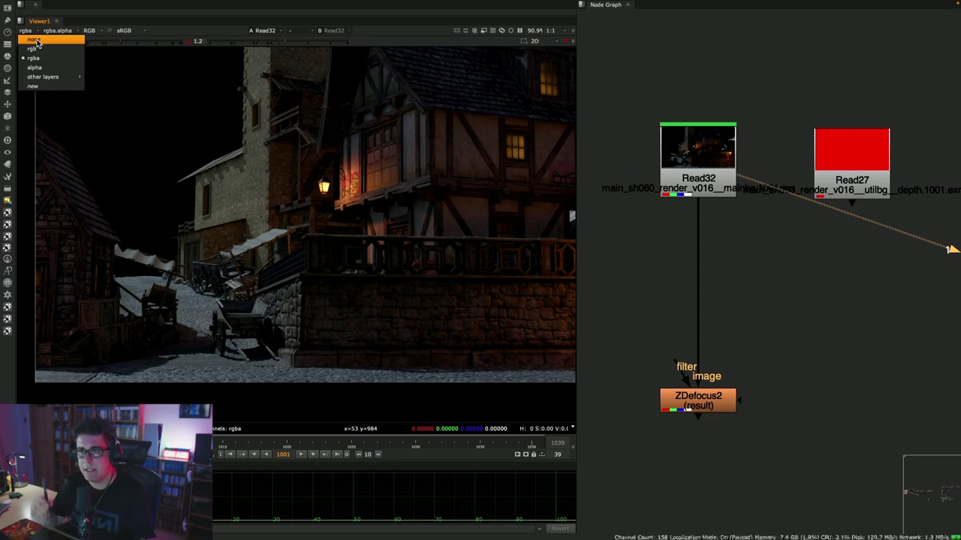
{"action": "left_click", "coordinate": [858, 169]}
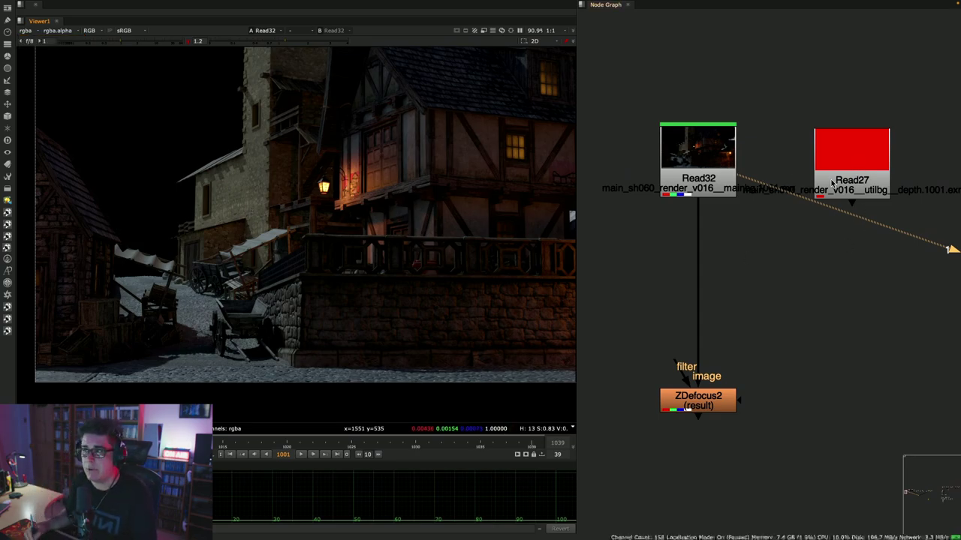
{"action": "key", "text": "1"}
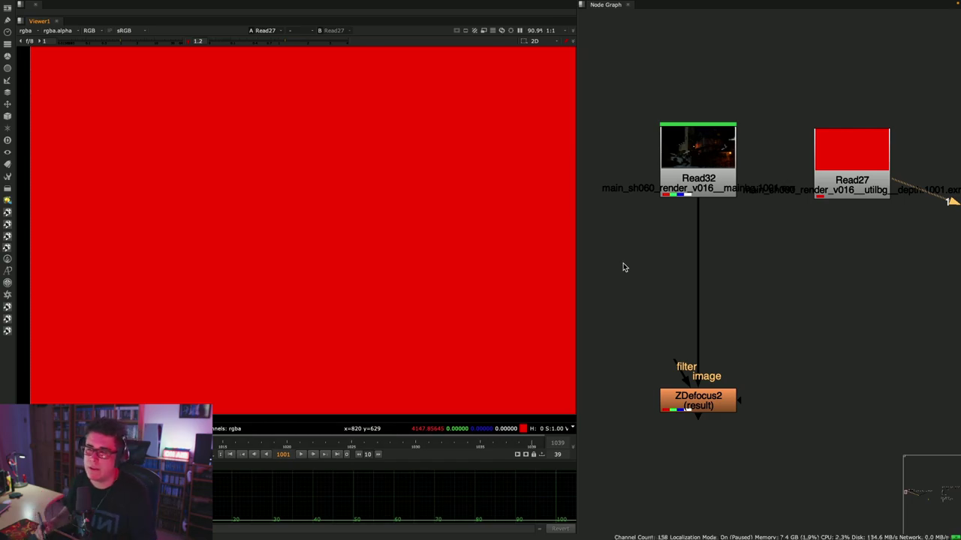
- Move Read27 farther from Read32 and insert a Copy node between Read32 and ZDefocus2
{"action": "left_click_drag", "start_coordinate": [844, 178], "coordinate": [862, 181]}
{"action": "left_click", "coordinate": [796, 259]}
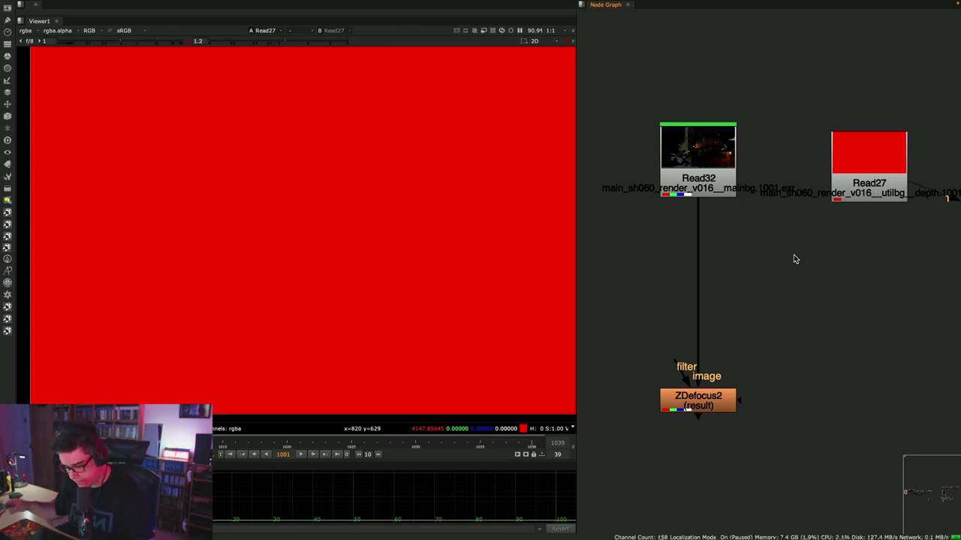
{"action": "key", "text": "Tab"}
{"action": "type", "text": "cop"}
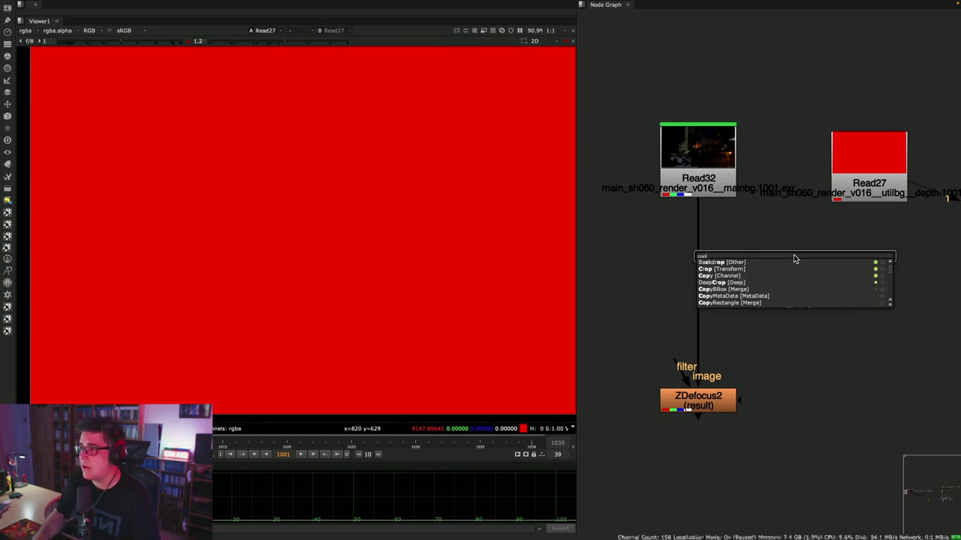
{"action": "key", "text": "Down"}
{"action": "key", "text": "Down"}
{"action": "key", "text": "Down"}
{"action": "key", "text": "Return"}
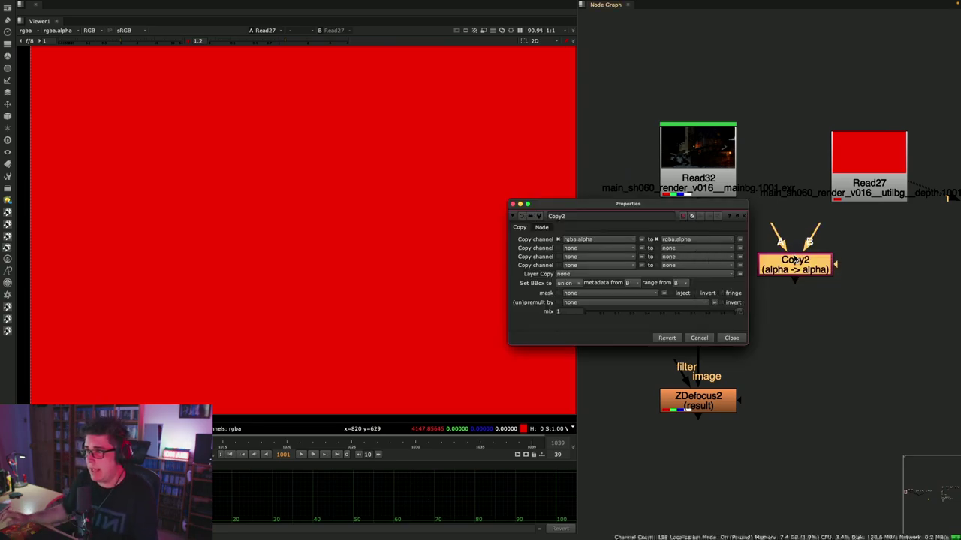
{"action": "left_click", "coordinate": [731, 338]}
{"action": "left_click_drag", "start_coordinate": [793, 267], "coordinate": [696, 284]}
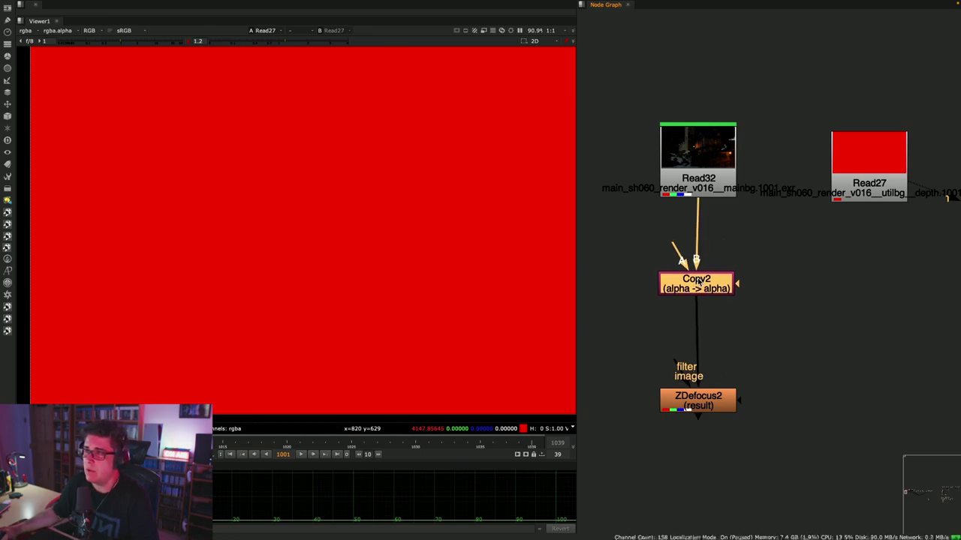
- Move Read27 beside Read32 and connect it to the A input of Copy2
{"action": "middle_click_drag", "start_coordinate": [750, 262], "coordinate": [830, 274]}
{"action": "left_click_drag", "start_coordinate": [919, 174], "coordinate": [607, 221]}
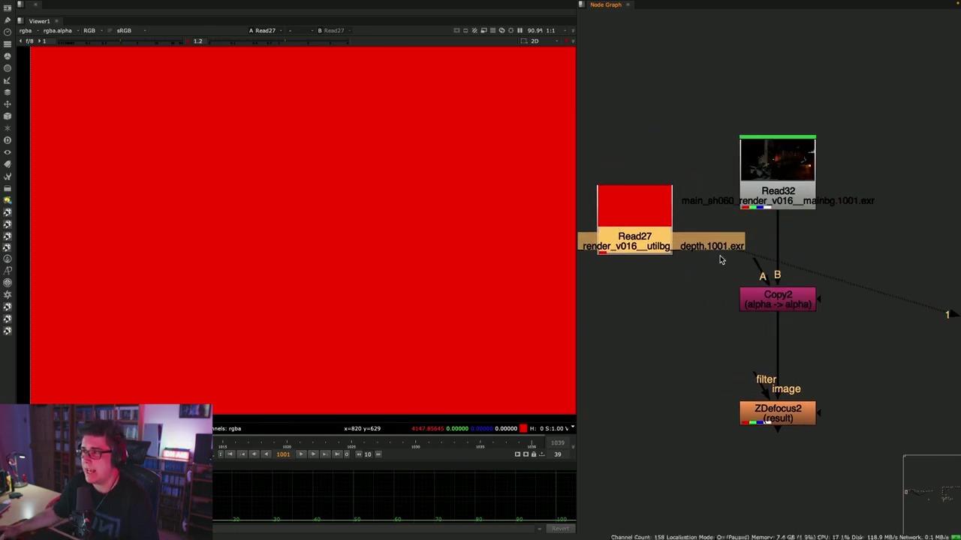
{"action": "left_click_drag", "start_coordinate": [751, 262], "coordinate": [664, 240]}
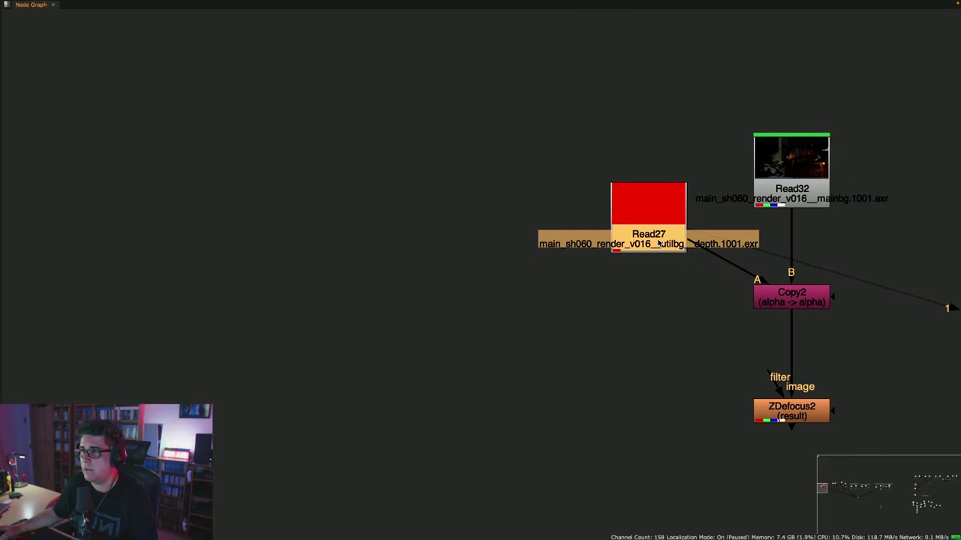
{"action": "key", "text": "space"}
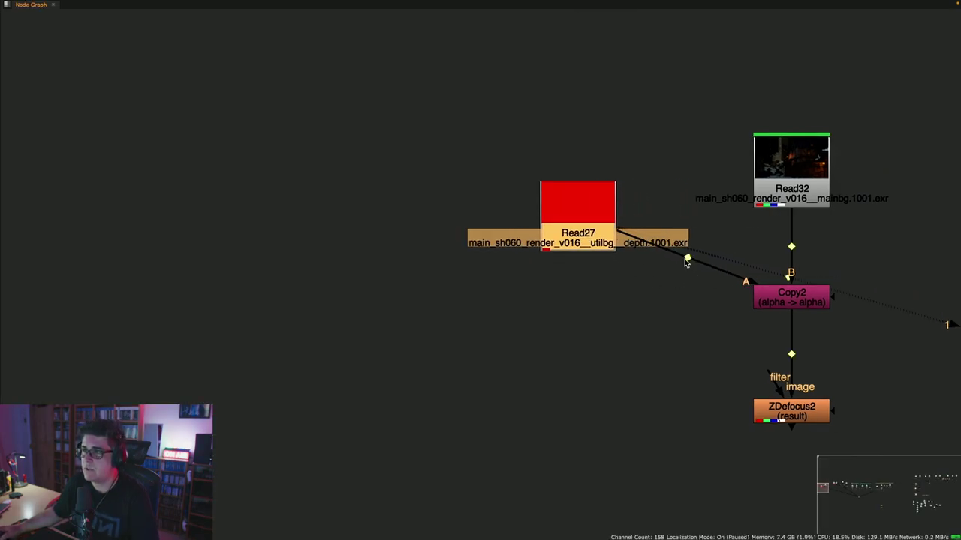
- Insert a Dot in the connection from Read27 to Copy2 below Read27 and align Copy2 level with it
{"action": "left_click_drag", "start_coordinate": [686, 261], "coordinate": [579, 316], "text": "ctrl"}
{"action": "left_click_drag", "start_coordinate": [791, 297], "coordinate": [792, 312]}
{"action": "left_click_drag", "start_coordinate": [565, 221], "coordinate": [567, 219]}
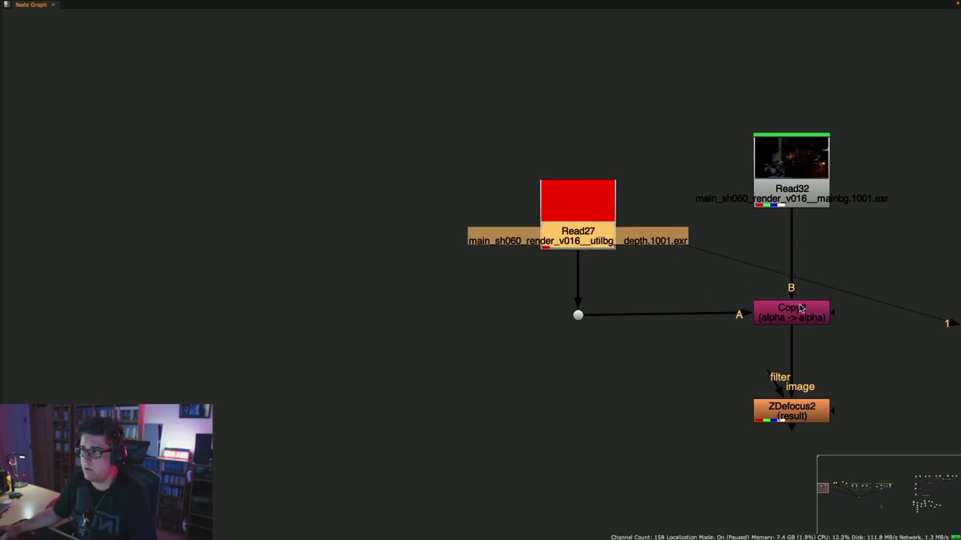
{"action": "left_click_drag", "start_coordinate": [801, 309], "coordinate": [807, 319]}
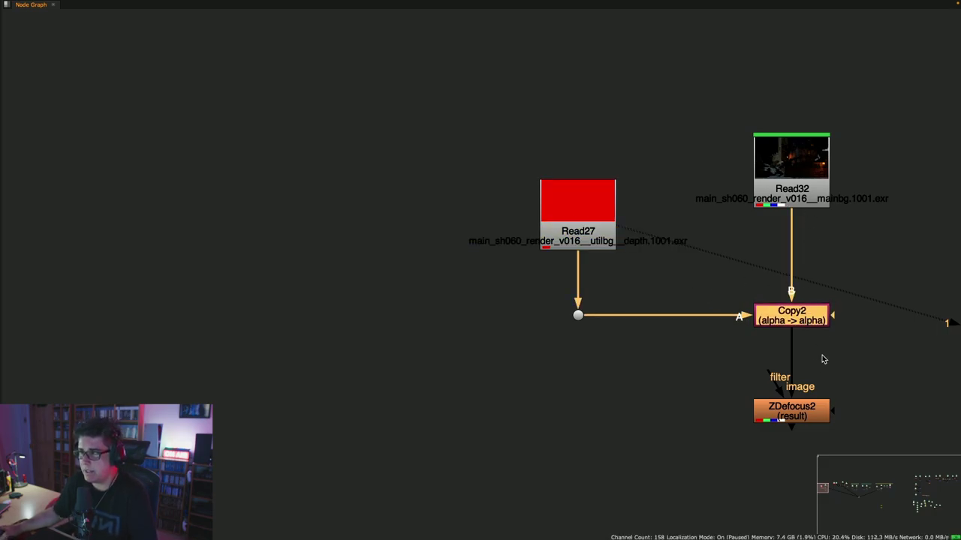
{"action": "scroll", "coordinate": [822, 357], "scroll_direction": "up", "scroll_amount": 3}
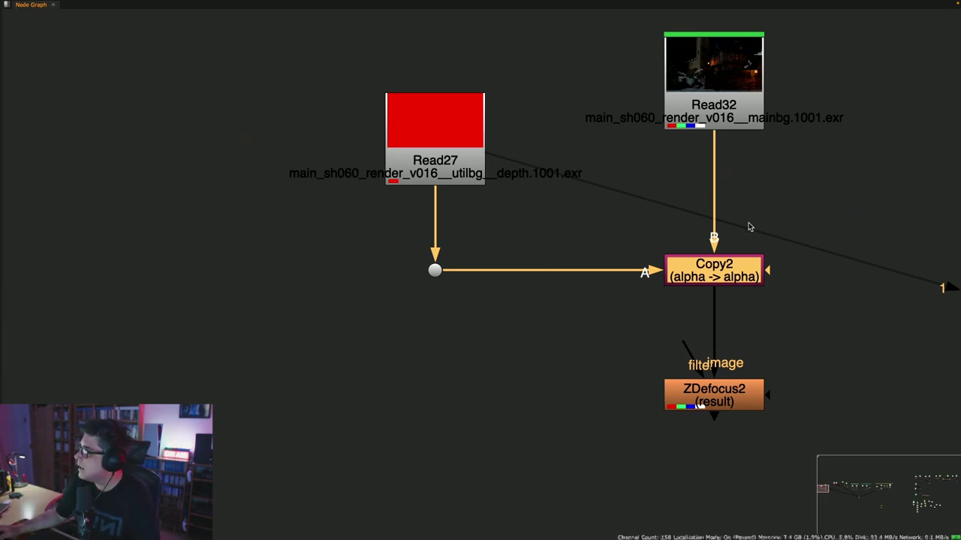
- Set Copy2 to copy the rgba.red channel of Read27 into the depth.Z channel
{"action": "left_click", "coordinate": [460, 161]}
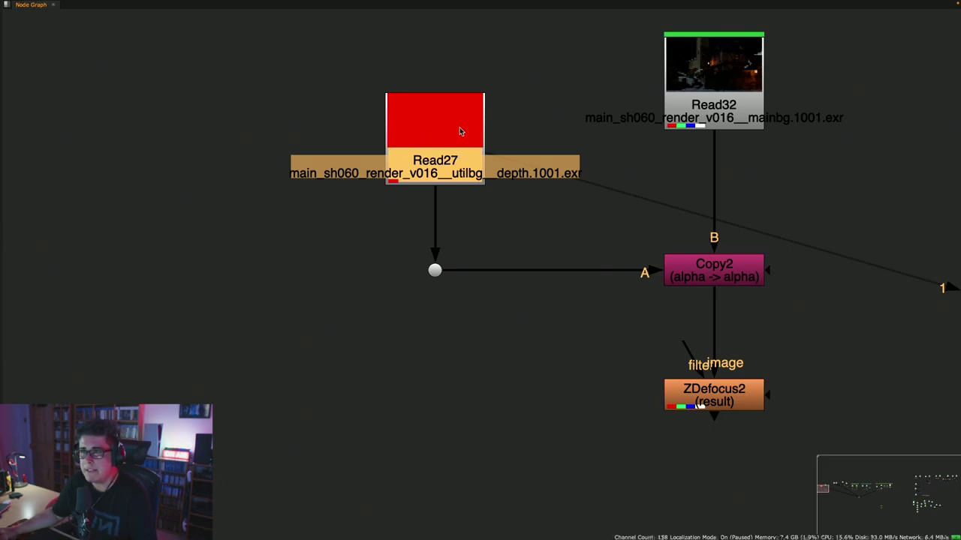
{"action": "left_click", "coordinate": [726, 268]}
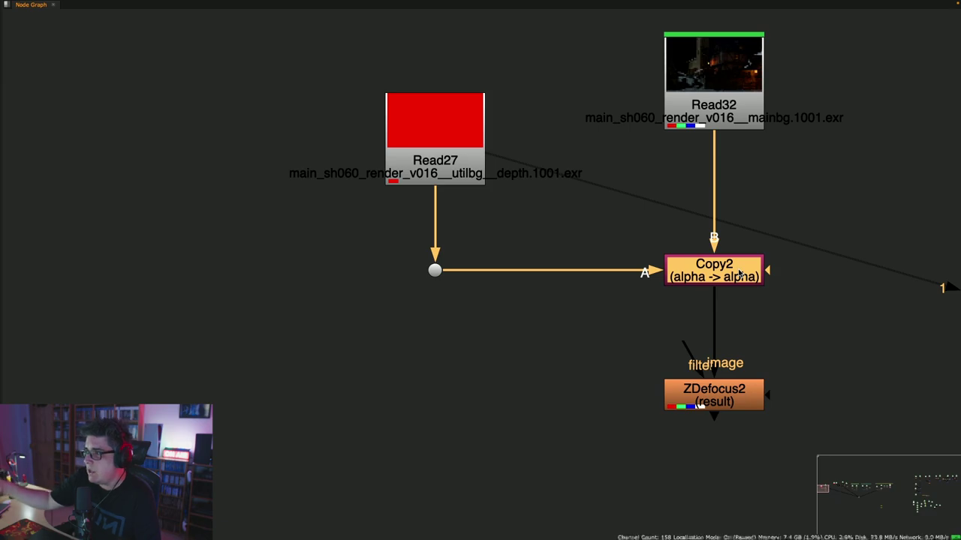
{"action": "double_click", "coordinate": [739, 274]}
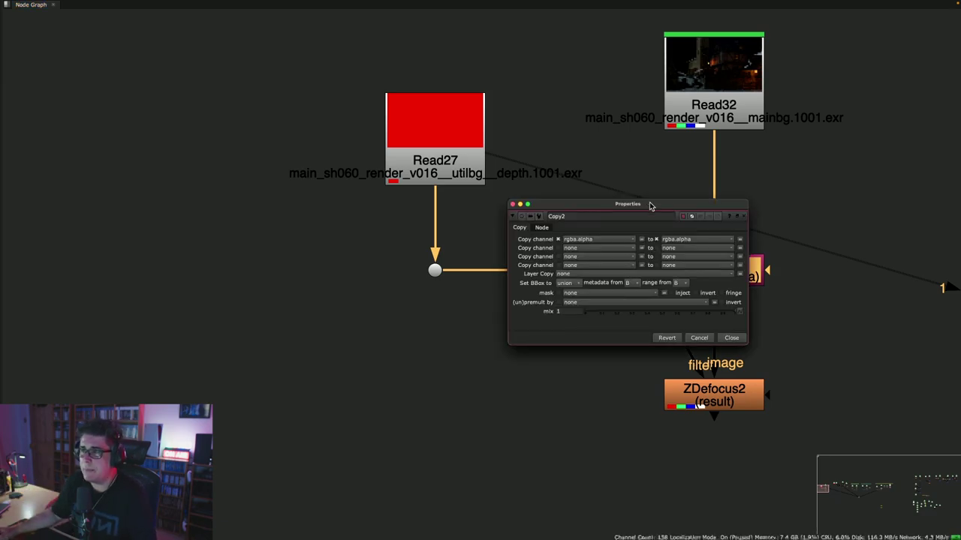
{"action": "left_click_drag", "start_coordinate": [653, 204], "coordinate": [553, 310]}
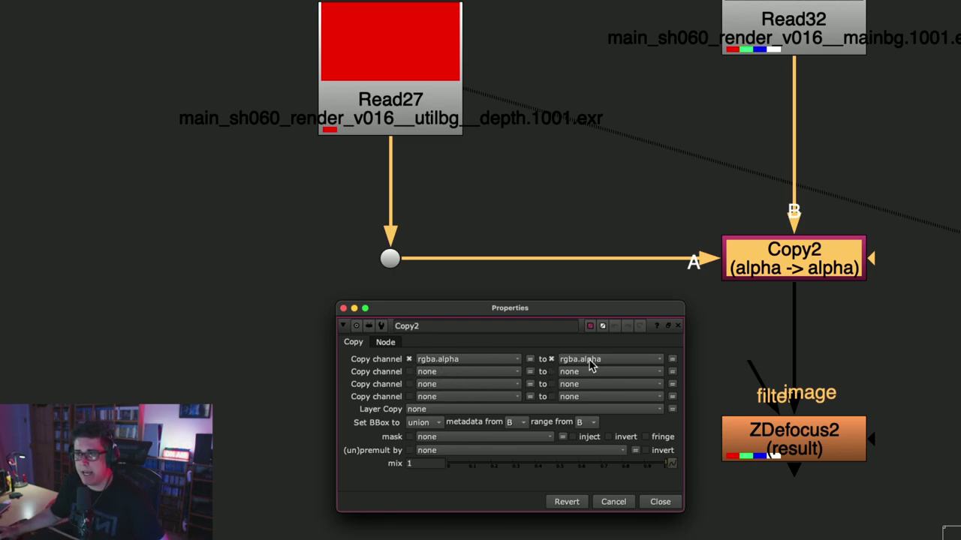
{"action": "left_click", "coordinate": [506, 363]}
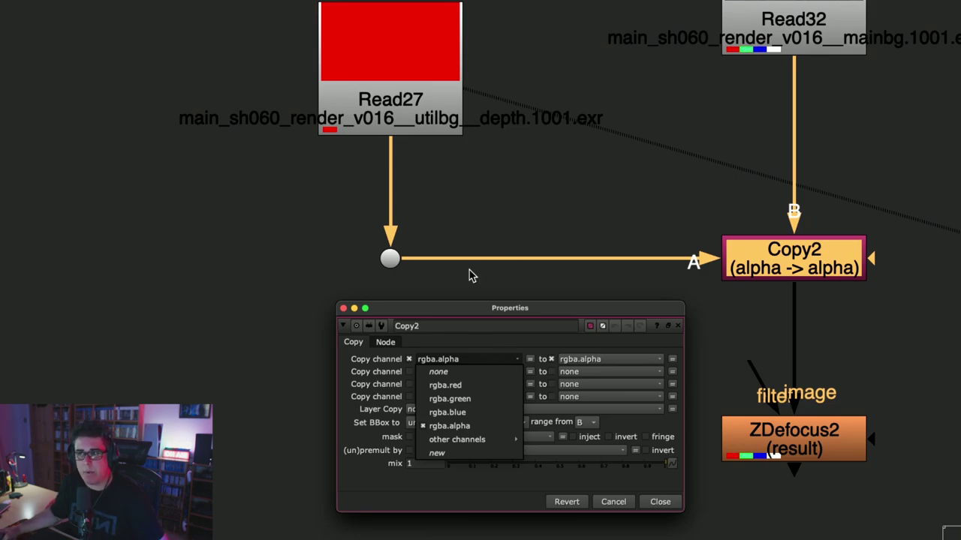
{"action": "left_click", "coordinate": [480, 385]}
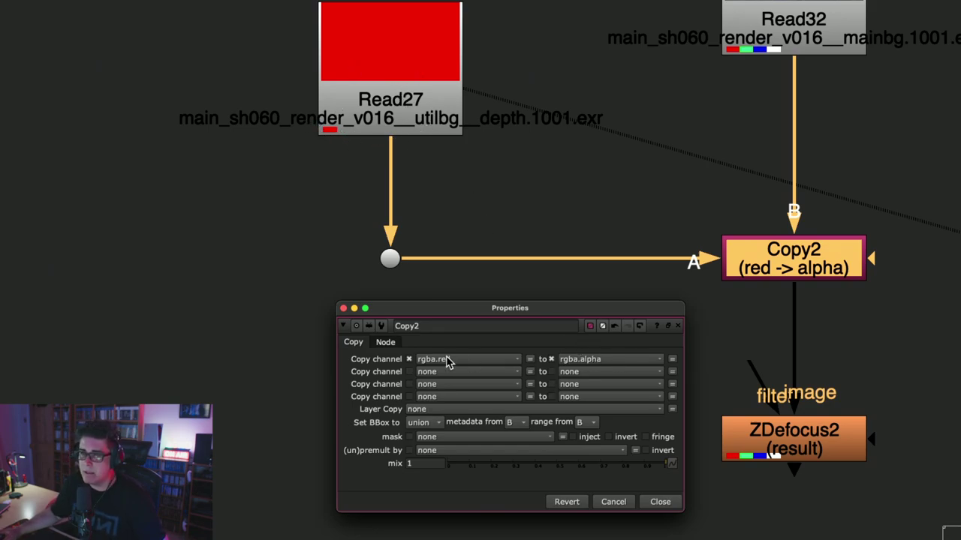
{"action": "left_click", "coordinate": [608, 360]}
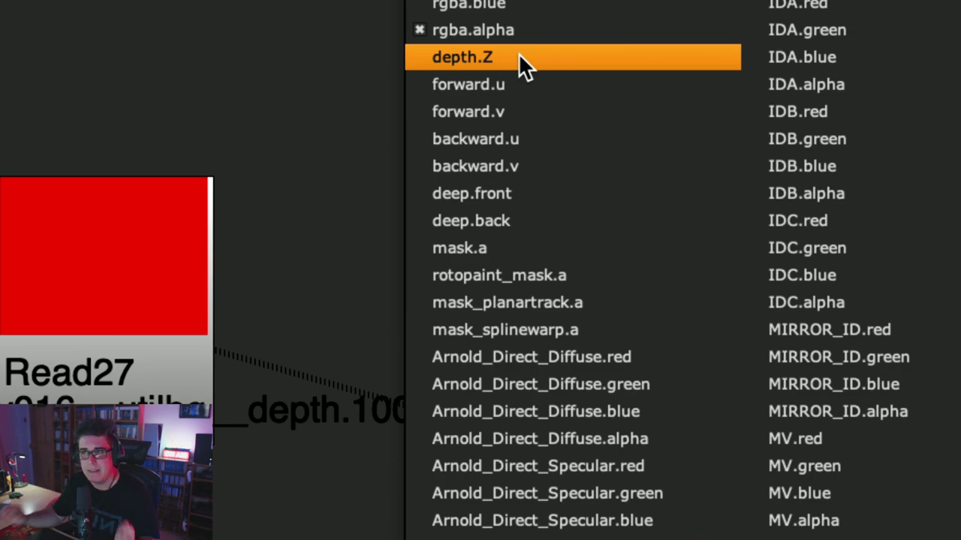
{"action": "left_click", "coordinate": [524, 60]}
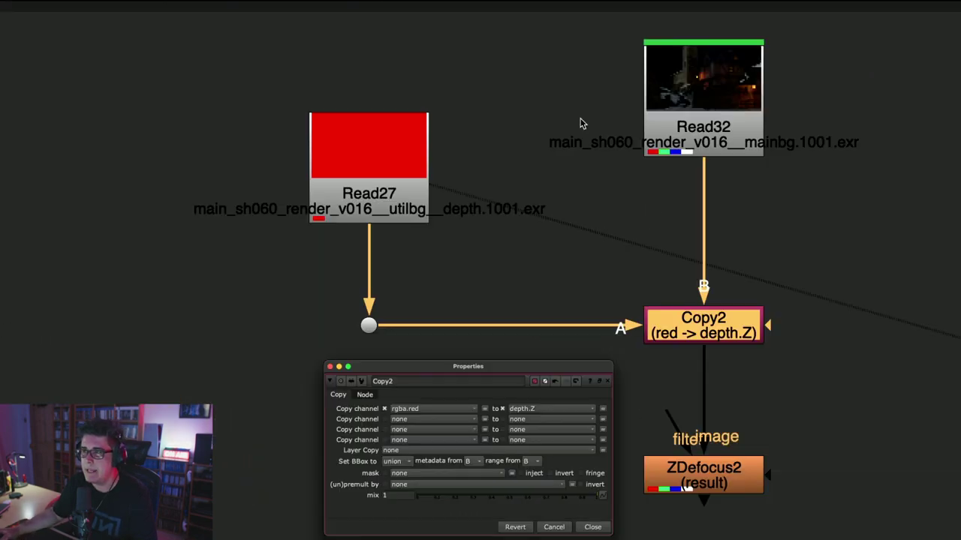
{"action": "left_click", "coordinate": [826, 200]}
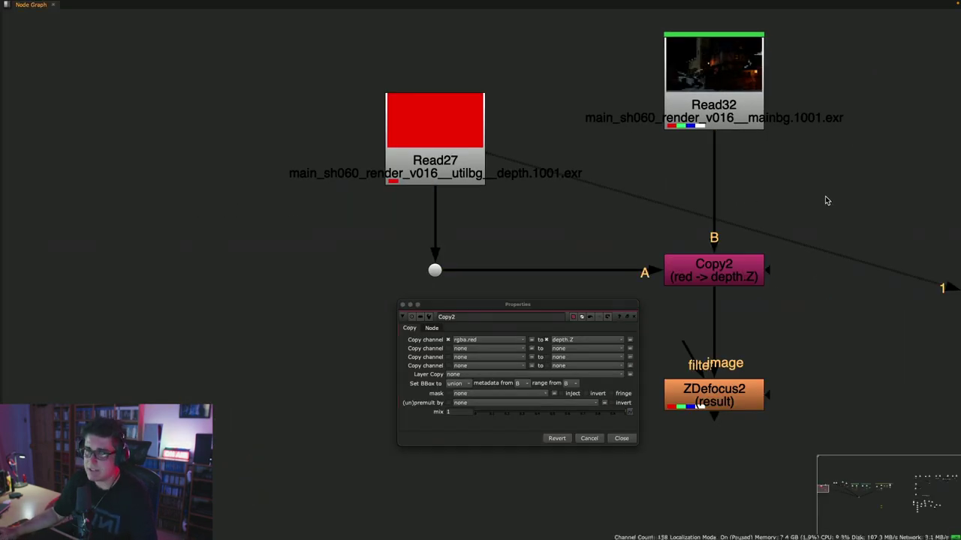
{"action": "key", "text": "s"}
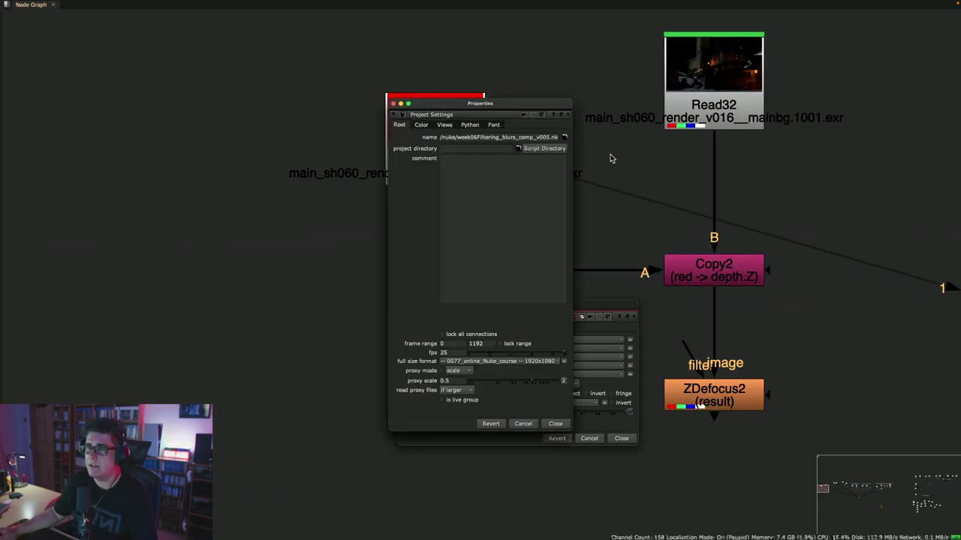
{"action": "left_click", "coordinate": [568, 114]}
- View Copy2, inspect its depth layer in the viewer, and close the Copy2 properties
{"action": "scroll", "coordinate": [731, 285], "scroll_direction": "up", "scroll_amount": 3}
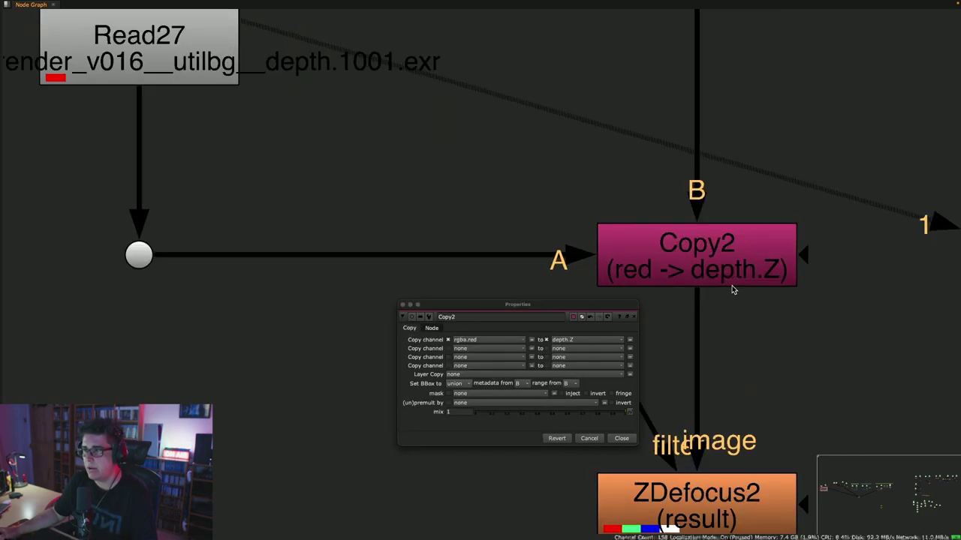
{"action": "scroll", "coordinate": [732, 289], "scroll_direction": "up", "scroll_amount": 2}
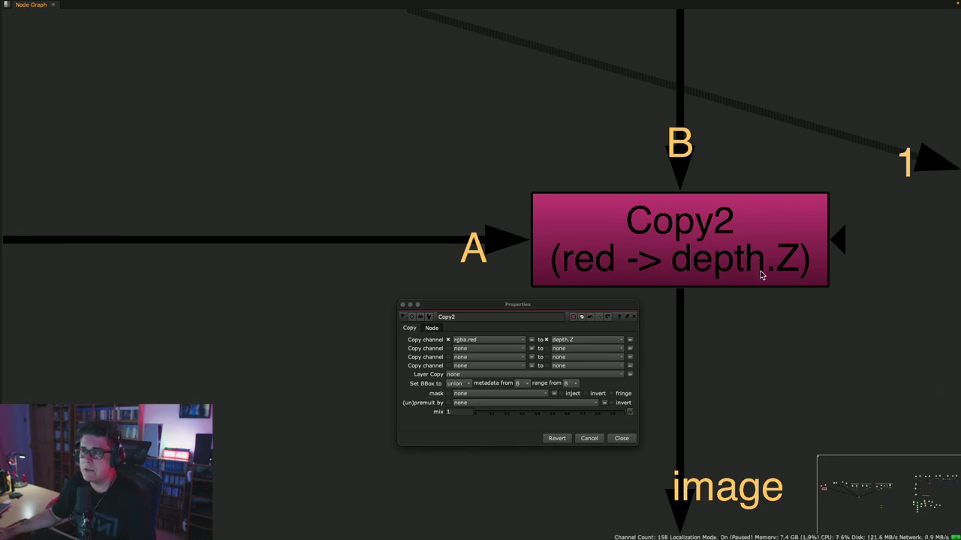
{"action": "scroll", "coordinate": [751, 283], "scroll_direction": "down", "scroll_amount": 6}
{"action": "scroll", "coordinate": [751, 289], "scroll_direction": "up", "scroll_amount": 8}
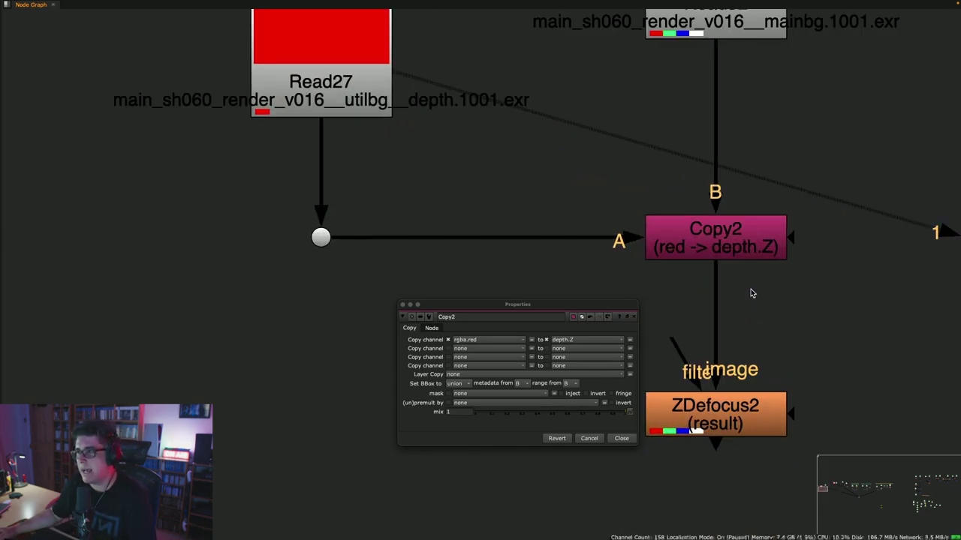
{"action": "left_click", "coordinate": [751, 254]}
{"action": "key", "text": "1"}
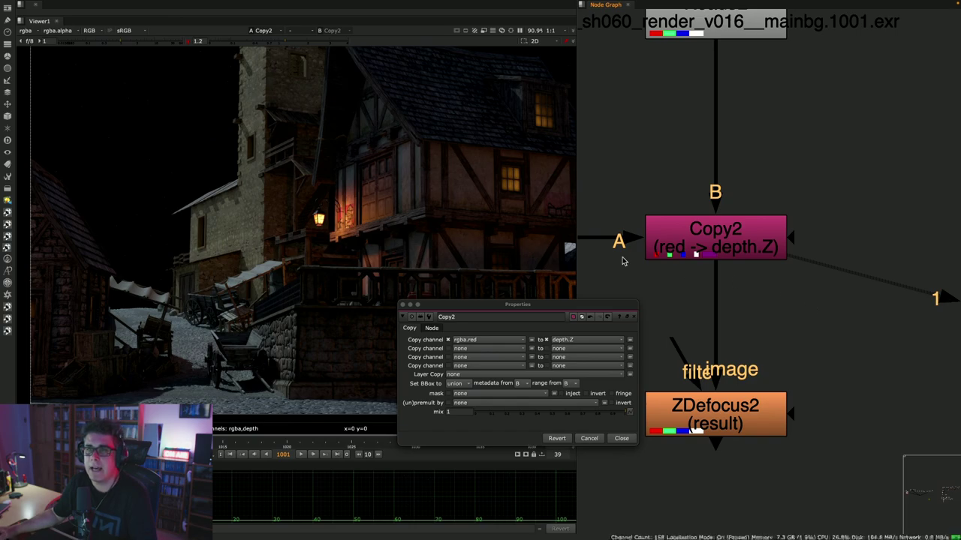
{"action": "left_click", "coordinate": [27, 31]}
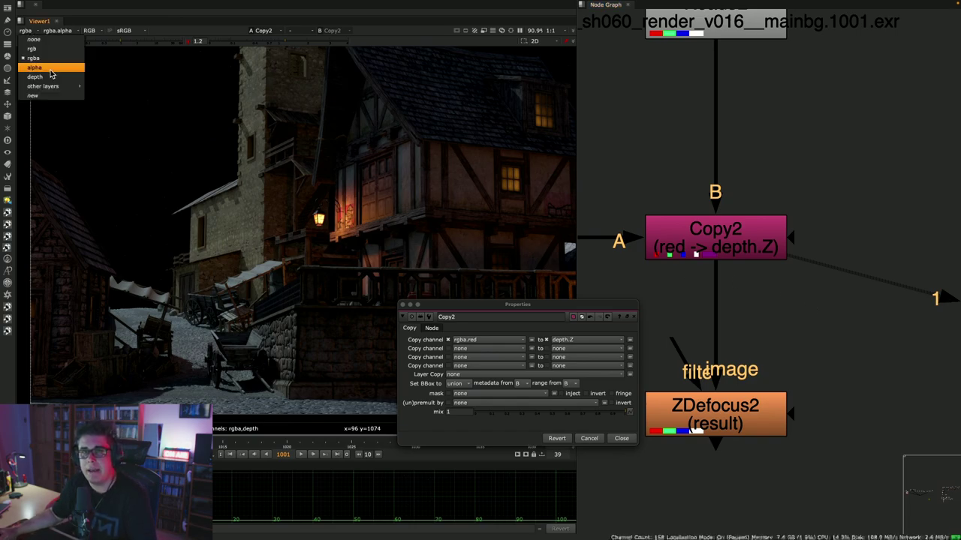
{"action": "left_click", "coordinate": [47, 76]}
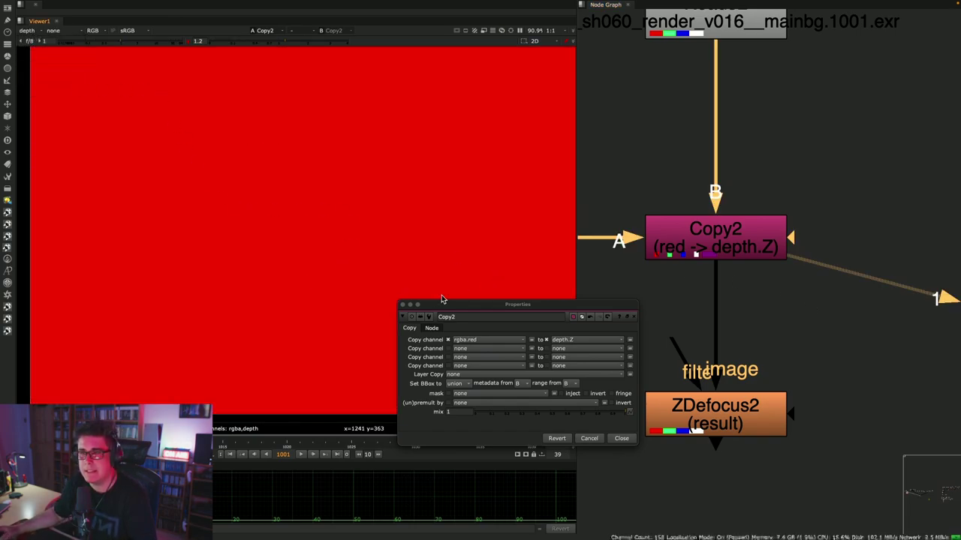
{"action": "left_click", "coordinate": [402, 304]}
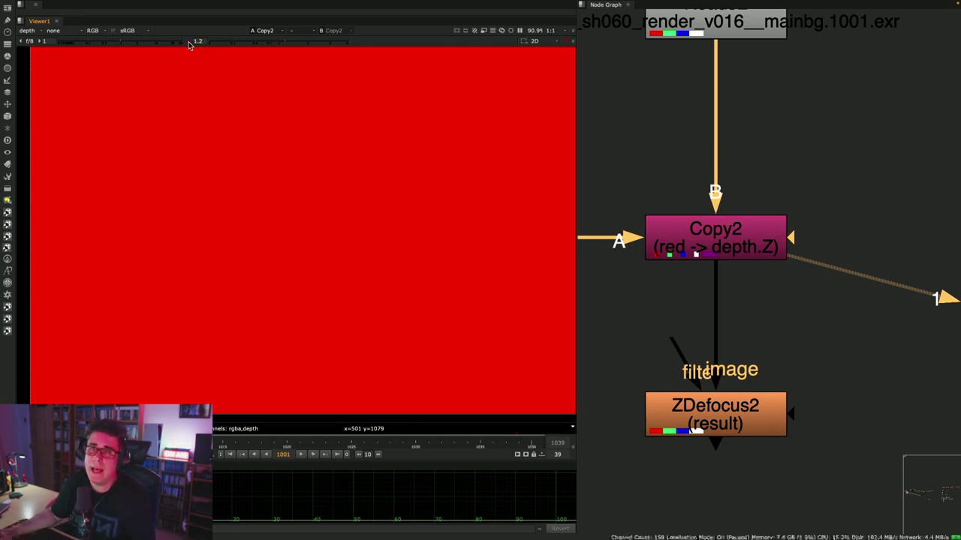
- Return the viewer to the rgba layer and show the ZDefocus2 result
{"action": "left_click", "coordinate": [27, 30]}
{"action": "left_click", "coordinate": [34, 57]}
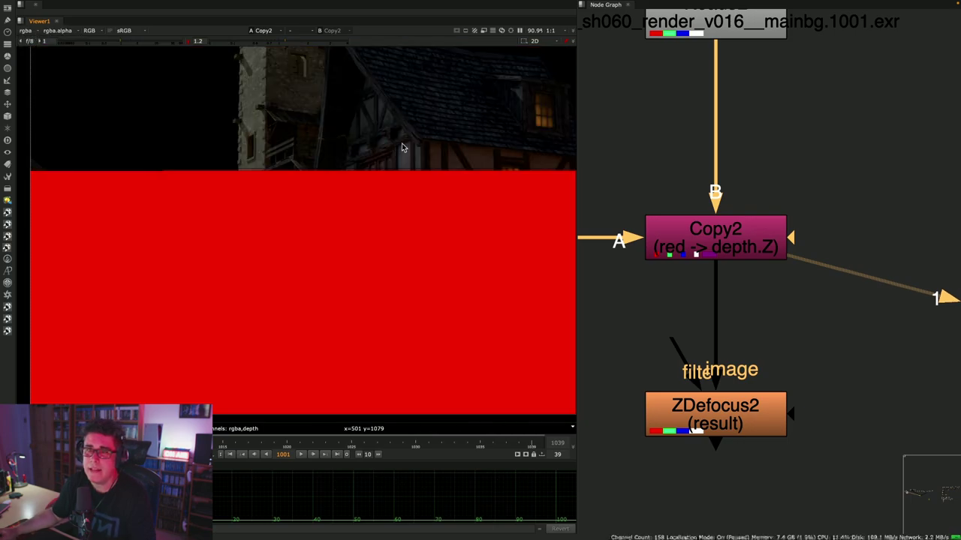
{"action": "left_click", "coordinate": [744, 412]}
{"action": "key", "text": "1"}
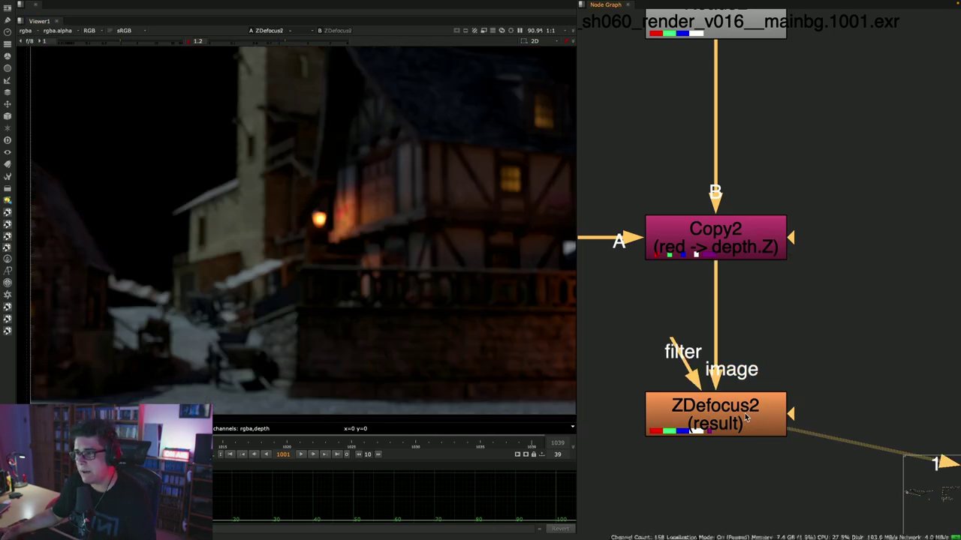
- Open the ZDefocus2 properties, move them clear of the node, and set the size to 5
{"action": "double_click", "coordinate": [745, 417]}
{"action": "left_click_drag", "start_coordinate": [767, 159], "coordinate": [774, 32]}
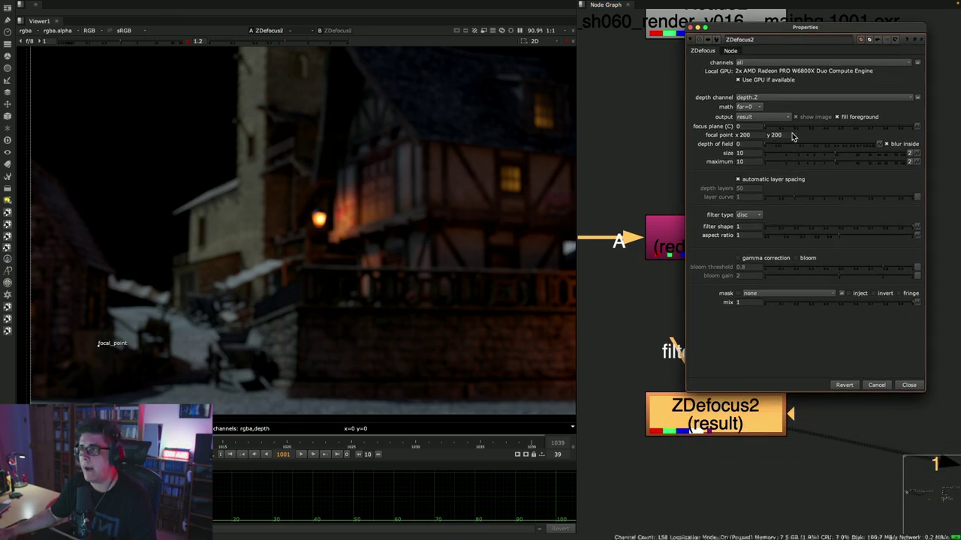
{"action": "left_click", "coordinate": [744, 153]}
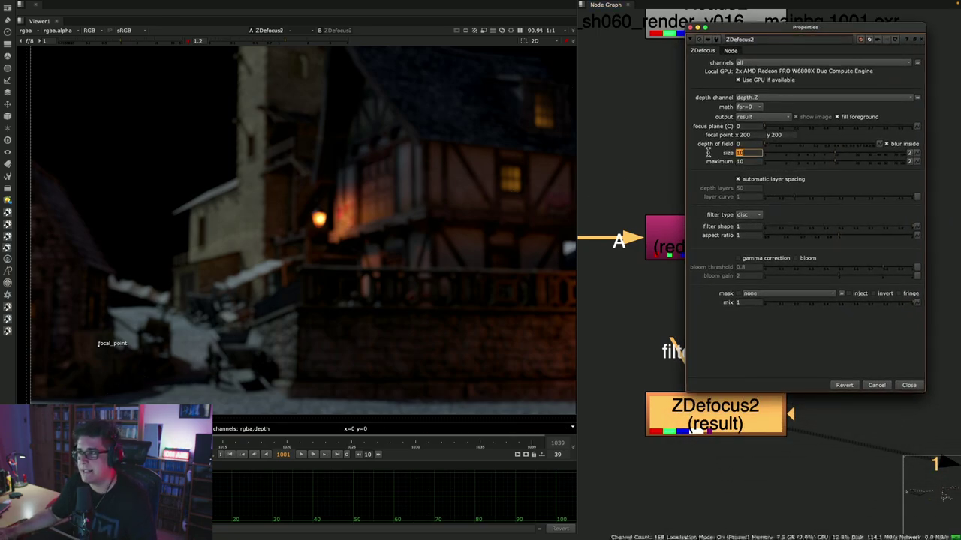
{"action": "type", "text": "5"}
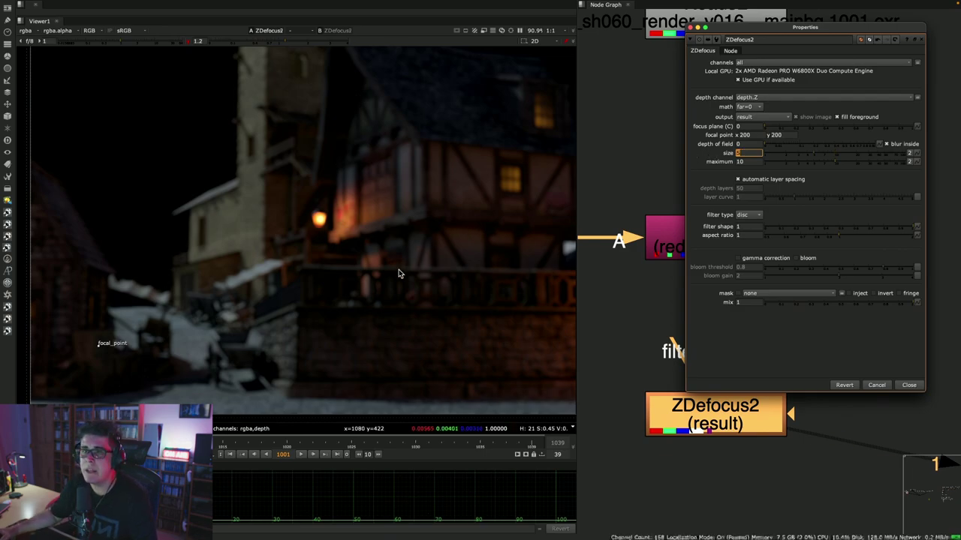
- Maximize the viewer and move the ZDefocus2 focal point onto the distant stone building at about x 593, y 570
{"action": "scroll", "coordinate": [399, 274], "scroll_direction": "down", "scroll_amount": 3}
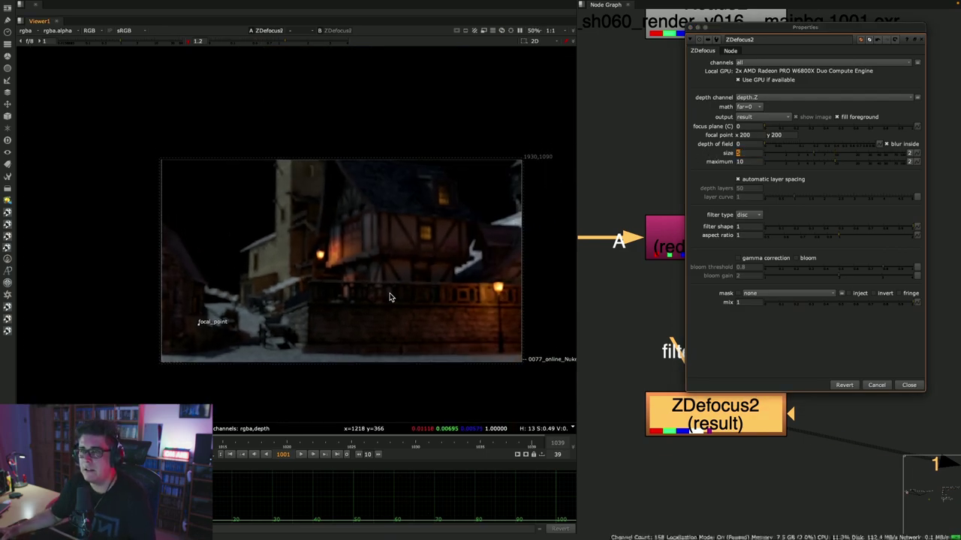
{"action": "key", "text": "space"}
{"action": "scroll", "coordinate": [325, 321], "scroll_direction": "up", "scroll_amount": 3}
{"action": "middle_click_drag", "start_coordinate": [324, 328], "coordinate": [397, 256]}
{"action": "scroll", "coordinate": [387, 280], "scroll_direction": "up", "scroll_amount": 1}
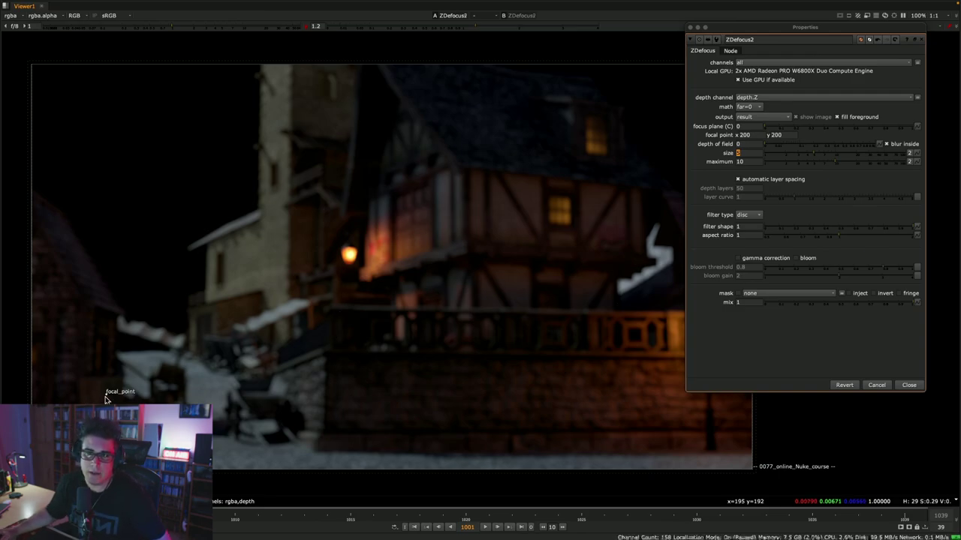
{"action": "left_click_drag", "start_coordinate": [106, 398], "coordinate": [256, 261]}
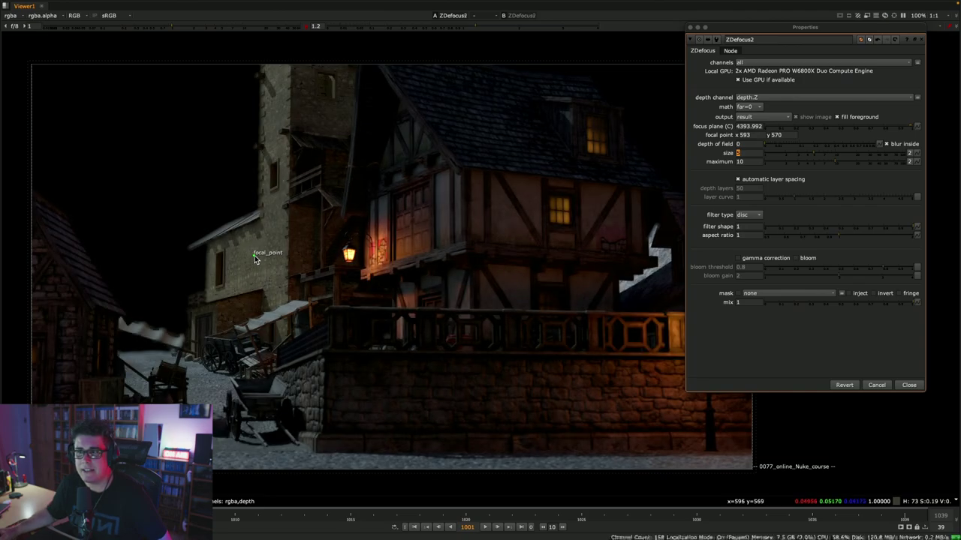
- Move the focal point onto the half-timbered house at about x 1239, y 653, reposition the ZDefocus2 properties, and restore the split layout
{"action": "left_click_drag", "start_coordinate": [255, 259], "coordinate": [499, 225]}
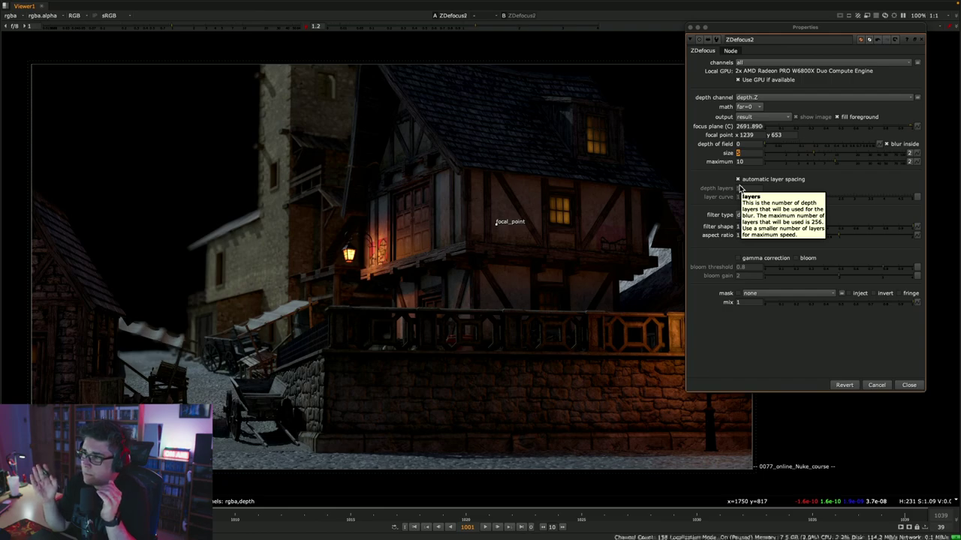
{"action": "left_click", "coordinate": [782, 345]}
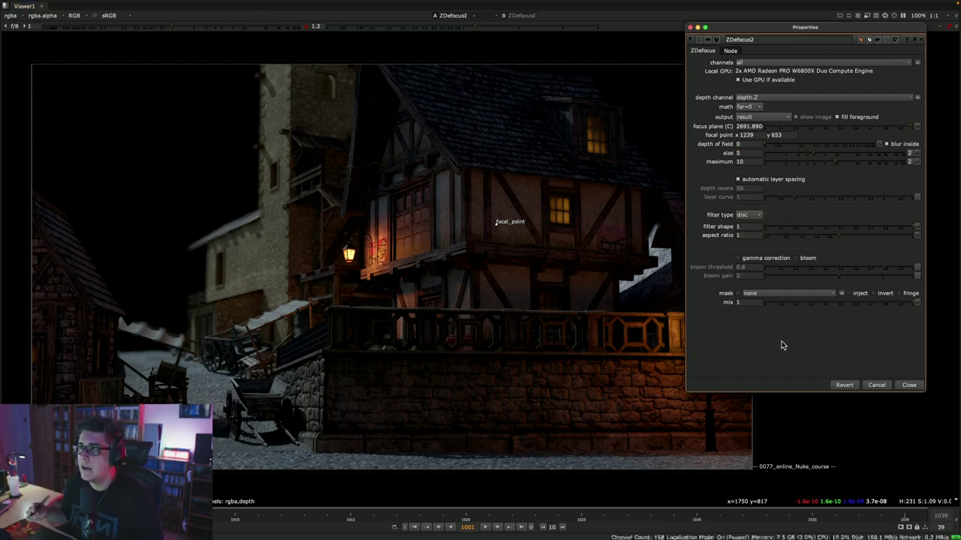
{"action": "left_click_drag", "start_coordinate": [791, 28], "coordinate": [798, 74]}
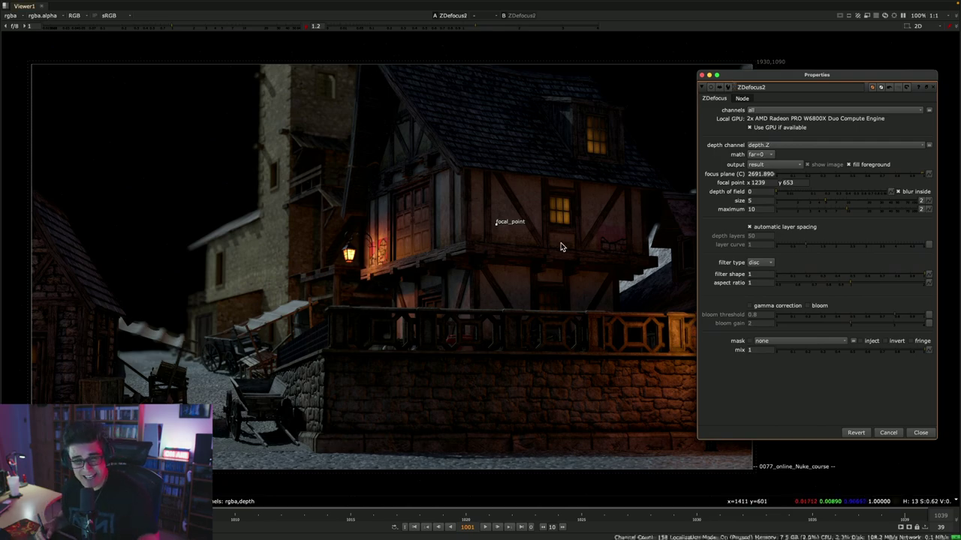
{"action": "key", "text": "space"}
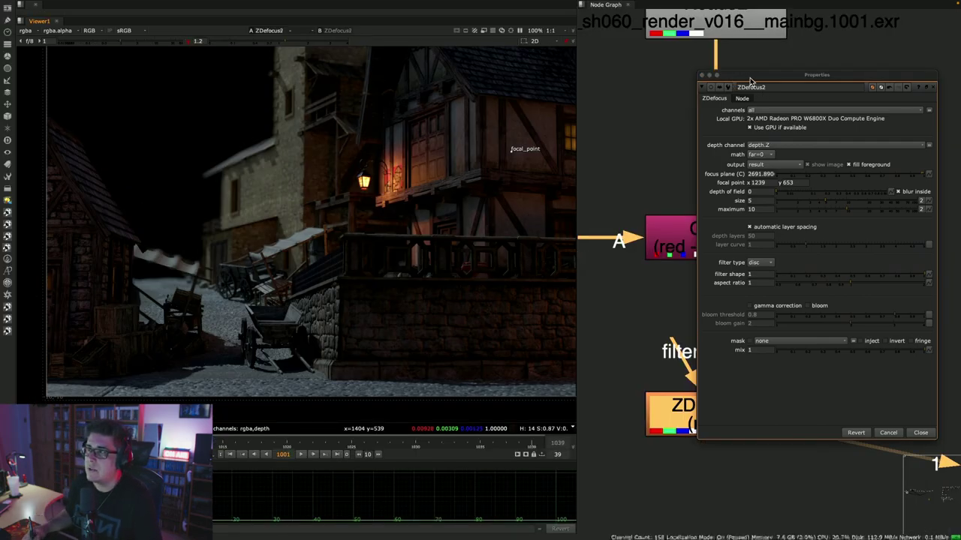
- Move the ZDefocus2 properties off the node graph and select the Read27 depth node next to the background render
{"action": "left_click_drag", "start_coordinate": [750, 77], "coordinate": [363, 102]}
{"action": "middle_click_drag", "start_coordinate": [763, 171], "coordinate": [842, 217]}
{"action": "scroll", "coordinate": [842, 212], "scroll_direction": "down", "scroll_amount": 5}
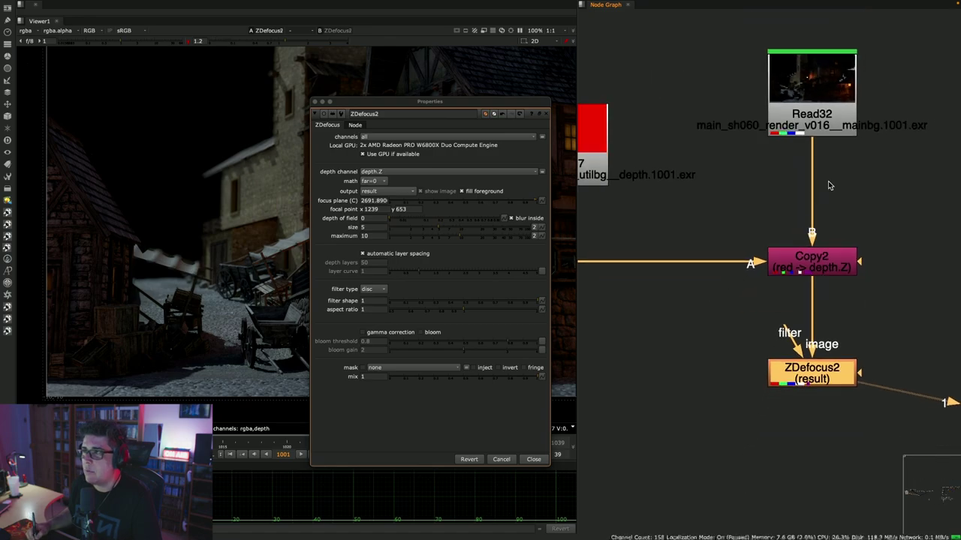
{"action": "scroll", "coordinate": [647, 180], "scroll_direction": "down", "scroll_amount": 2}
{"action": "left_click_drag", "start_coordinate": [683, 117], "coordinate": [688, 174]}
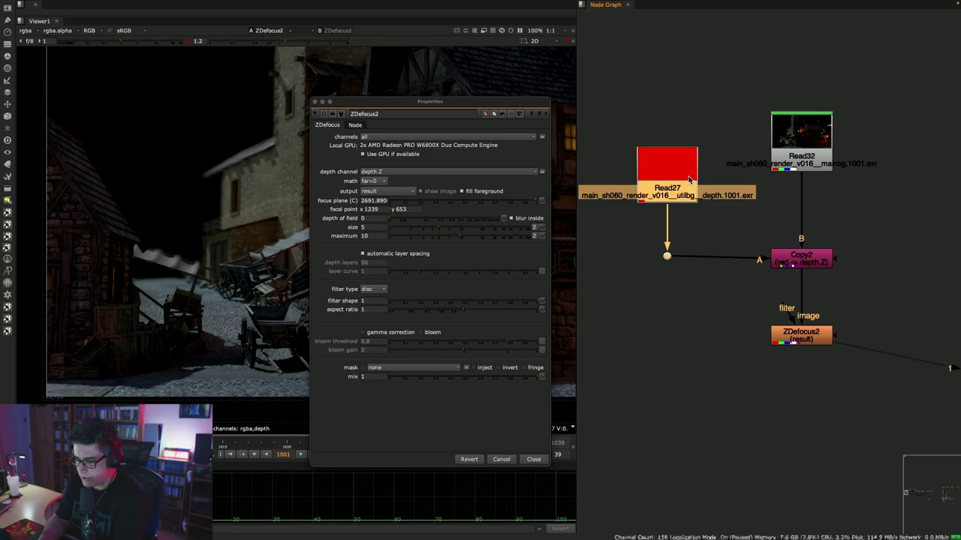
- Move the ZDefocus2 properties clear of the viewer and limit the node's channels to rgba
{"action": "left_click_drag", "start_coordinate": [444, 104], "coordinate": [844, 67]}
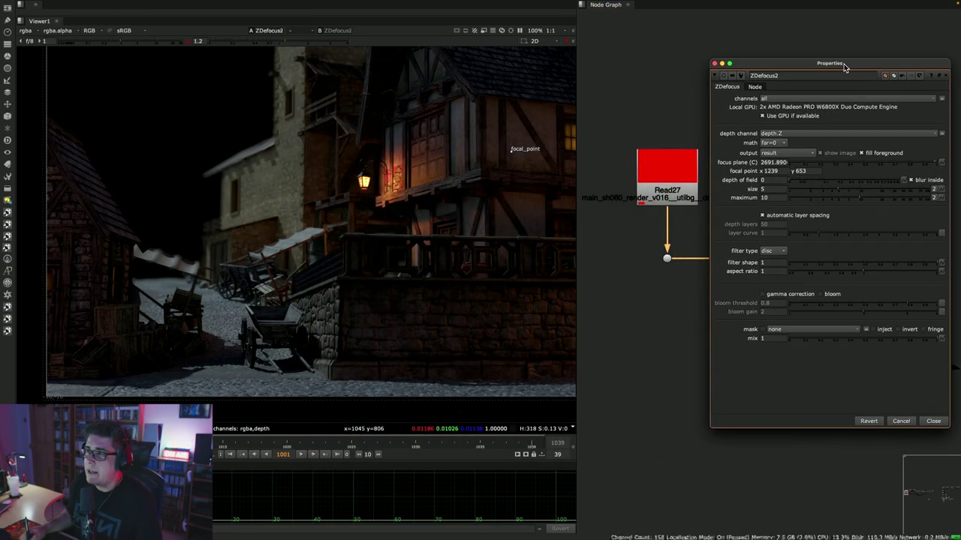
{"action": "middle_click_drag", "start_coordinate": [698, 113], "coordinate": [648, 143]}
{"action": "scroll", "coordinate": [406, 232], "scroll_direction": "down", "scroll_amount": 1}
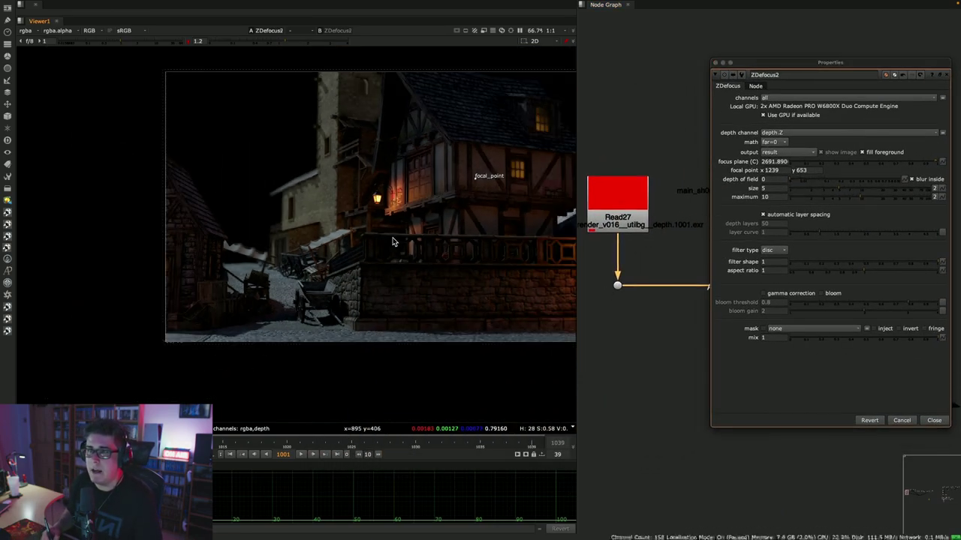
{"action": "middle_click_drag", "start_coordinate": [392, 241], "coordinate": [312, 265]}
{"action": "scroll", "coordinate": [368, 257], "scroll_direction": "up", "scroll_amount": 1}
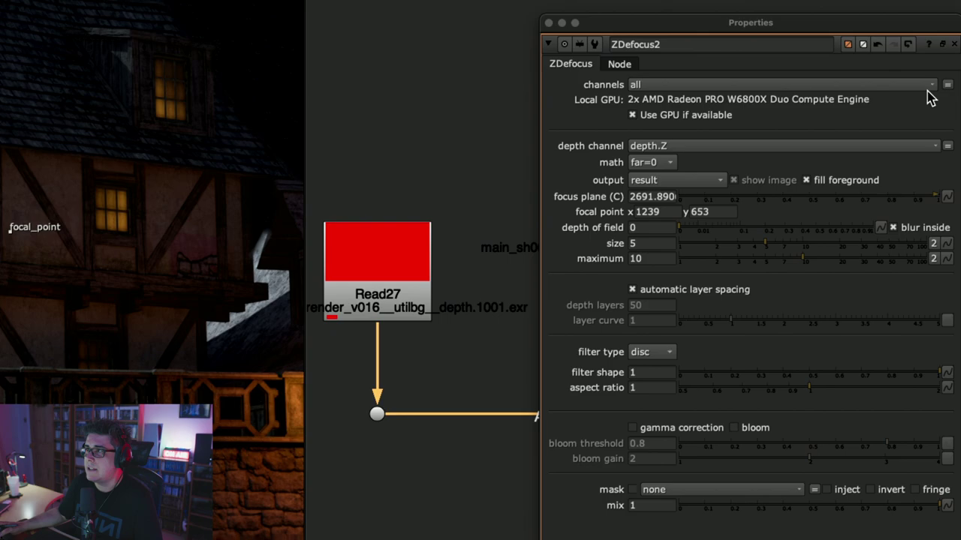
{"action": "left_click", "coordinate": [932, 97]}
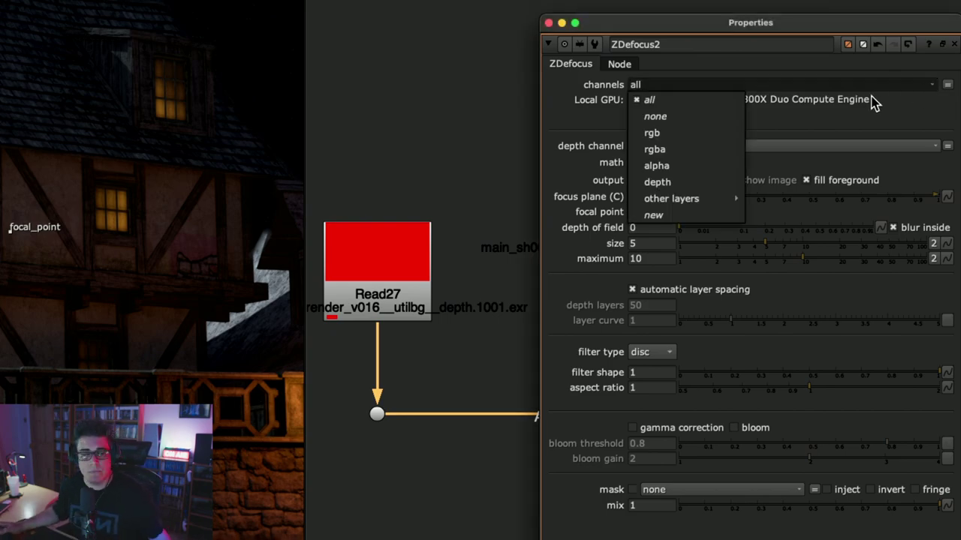
{"action": "left_click", "coordinate": [703, 151]}
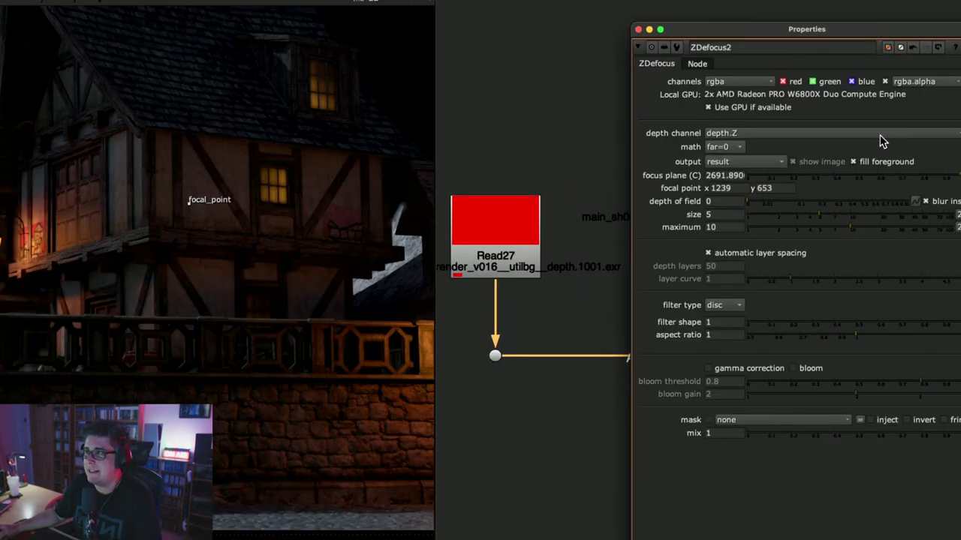
- Review the ZDefocus2 depth channel and math options, keeping depth.Z and far=0
{"action": "left_click", "coordinate": [871, 136]}
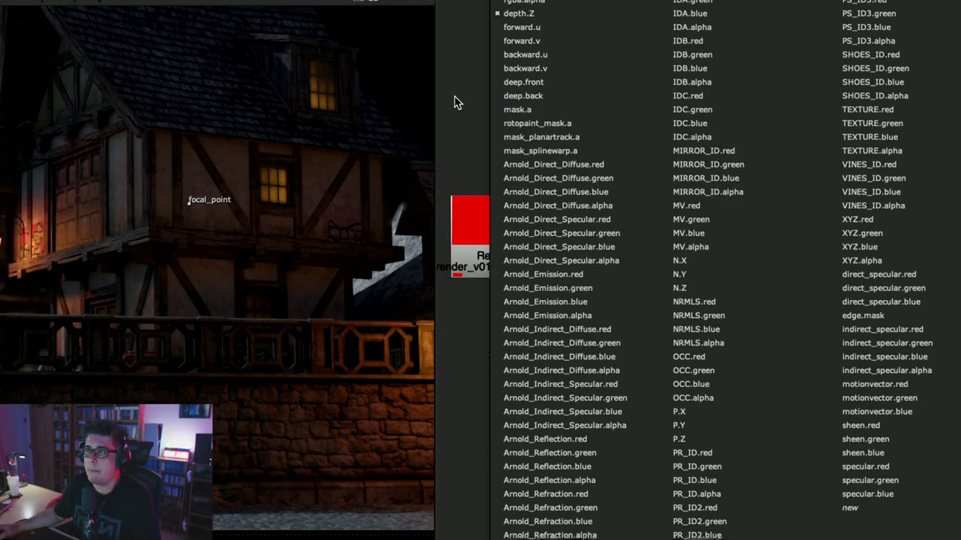
{"action": "left_click", "coordinate": [523, 18]}
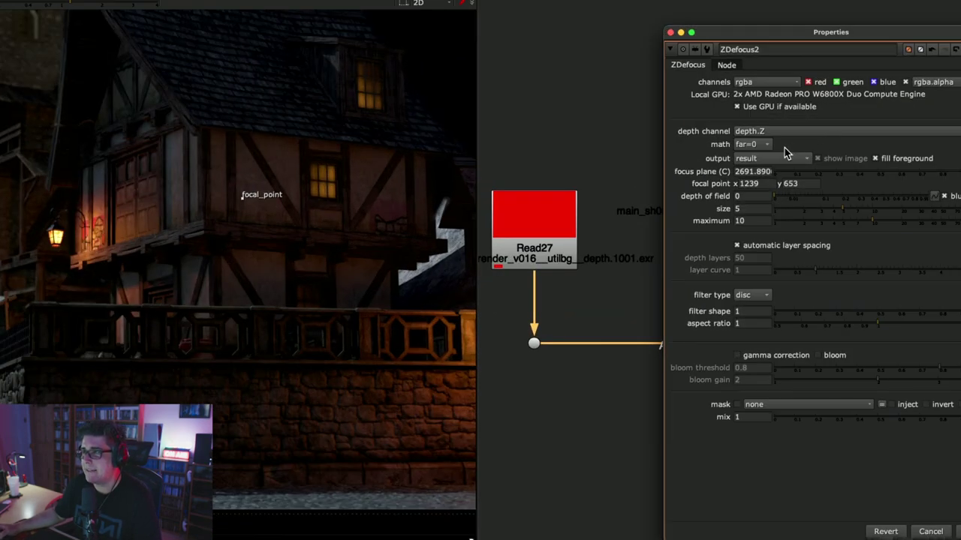
{"action": "left_click", "coordinate": [779, 143]}
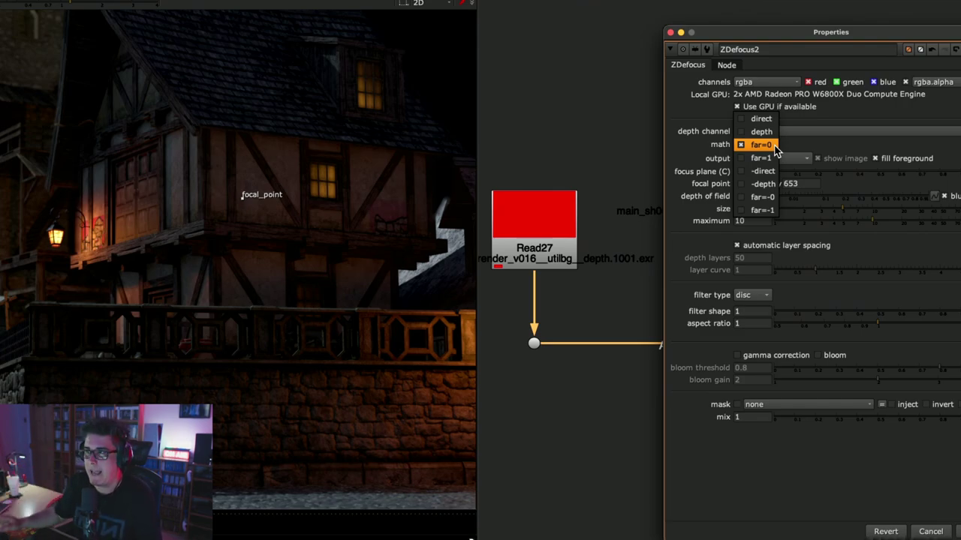
{"action": "left_click", "coordinate": [623, 167]}
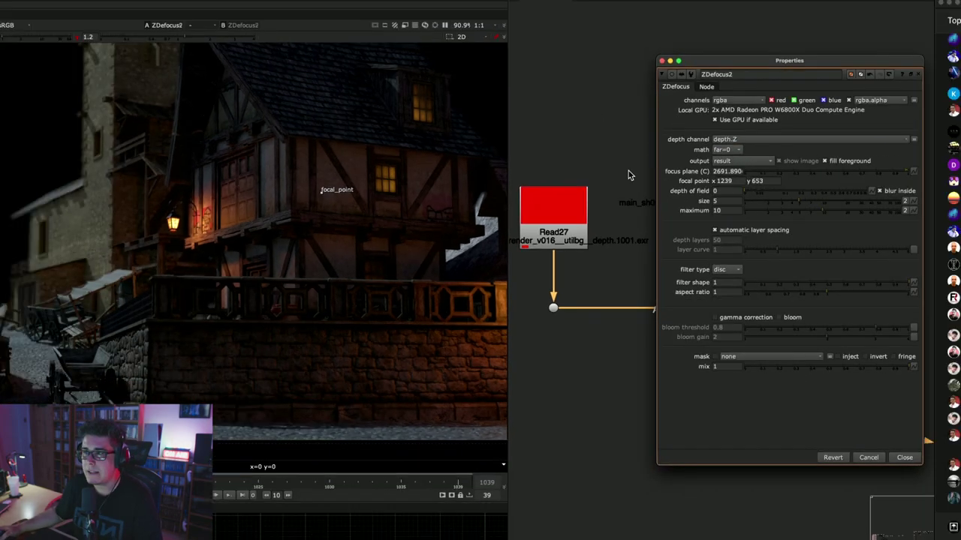
- Show the raw Read27 depth pass in the viewer, framed to see the whole image
{"action": "left_click", "coordinate": [553, 211]}
{"action": "key", "text": "1"}
{"action": "scroll", "coordinate": [366, 279], "scroll_direction": "down", "scroll_amount": 3}
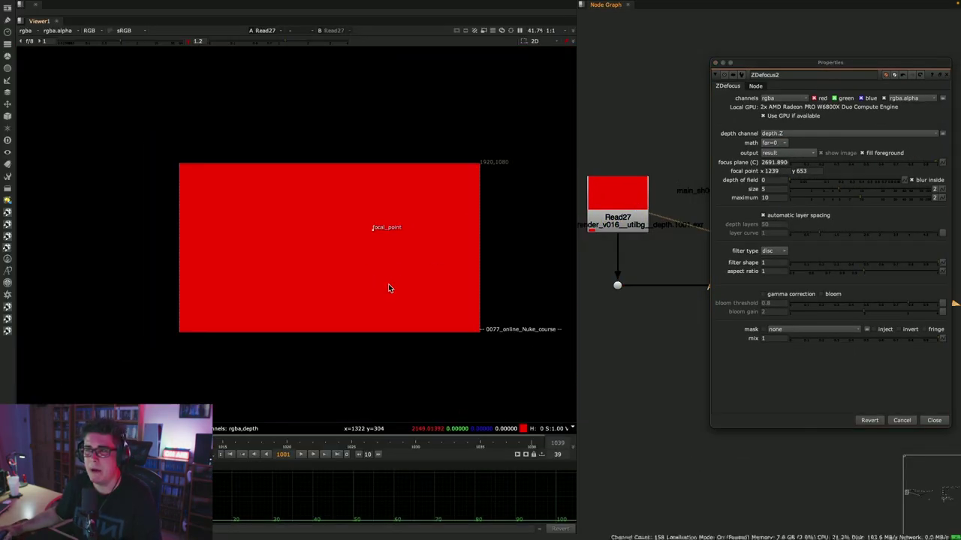
{"action": "scroll", "coordinate": [390, 285], "scroll_direction": "up", "scroll_amount": 2}
- Switch to the other Nuke script and pick the Grade1 node under the depth render in the Depth and Fog Explained backdrop for copying
{"action": "key", "text": "super+Tab"}
{"action": "key", "text": "super+Tab"}
{"action": "key", "text": "super+Tab"}
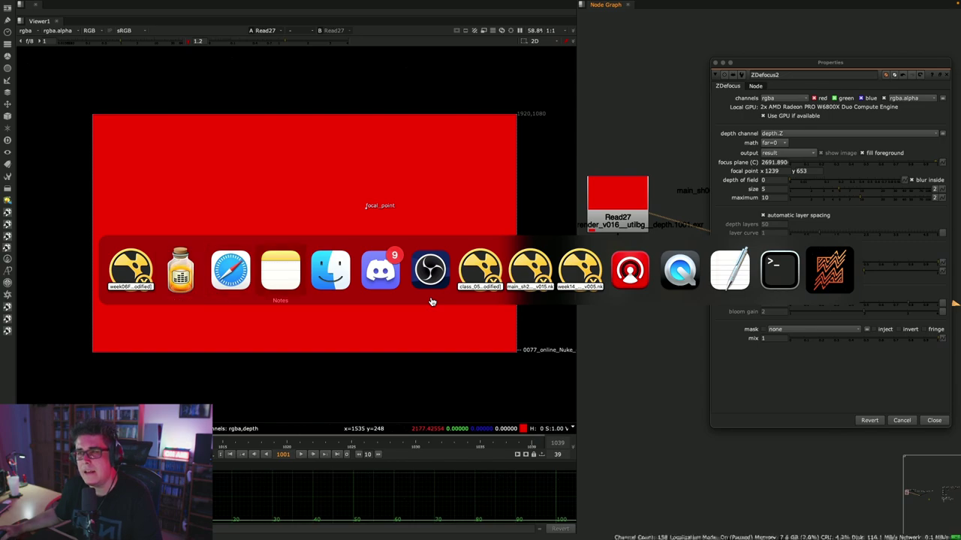
{"action": "key", "text": "super+Tab"}
{"action": "key", "text": "super+Tab"}
{"action": "key", "text": "super+Tab"}
{"action": "key", "text": "super+Tab"}
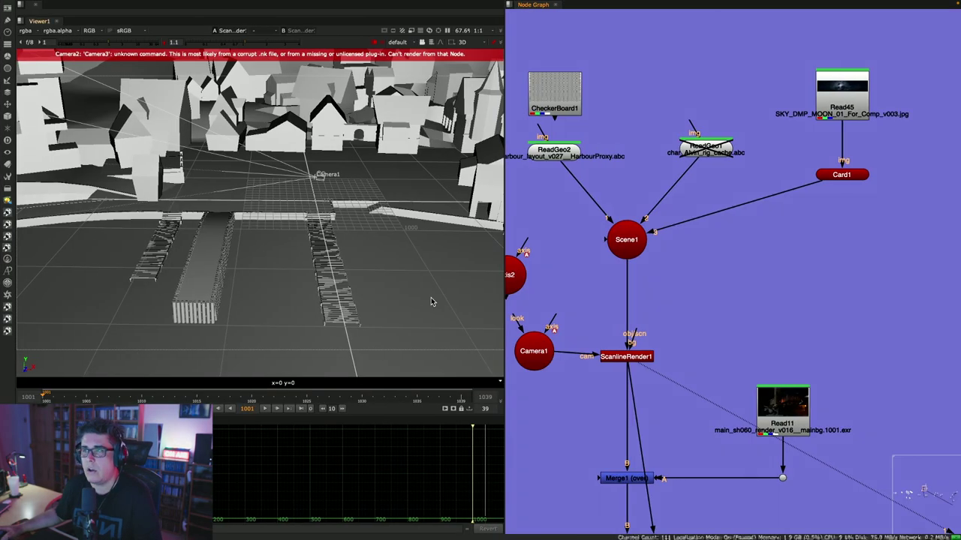
{"action": "scroll", "coordinate": [719, 281], "scroll_direction": "down", "scroll_amount": 10}
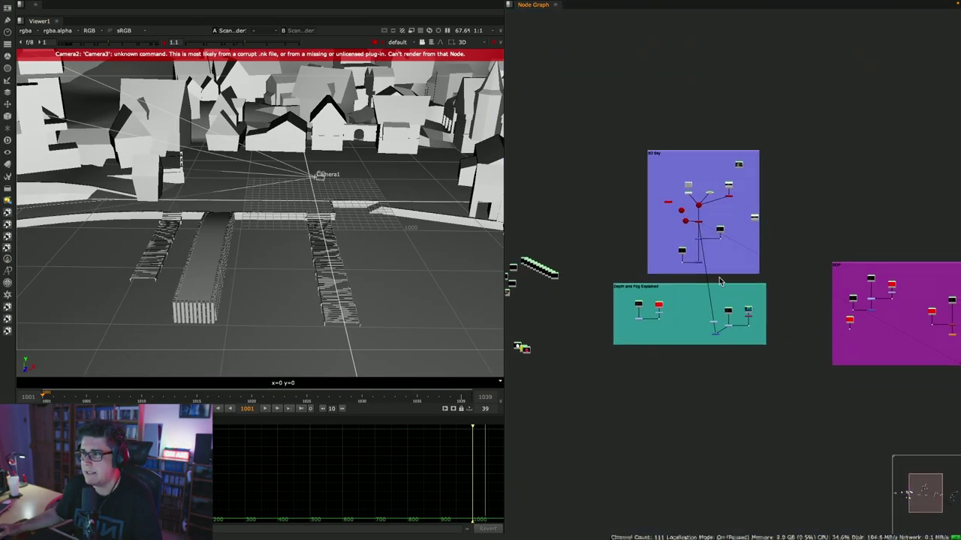
{"action": "scroll", "coordinate": [719, 281], "scroll_direction": "up", "scroll_amount": 10}
{"action": "left_click", "coordinate": [713, 301]}
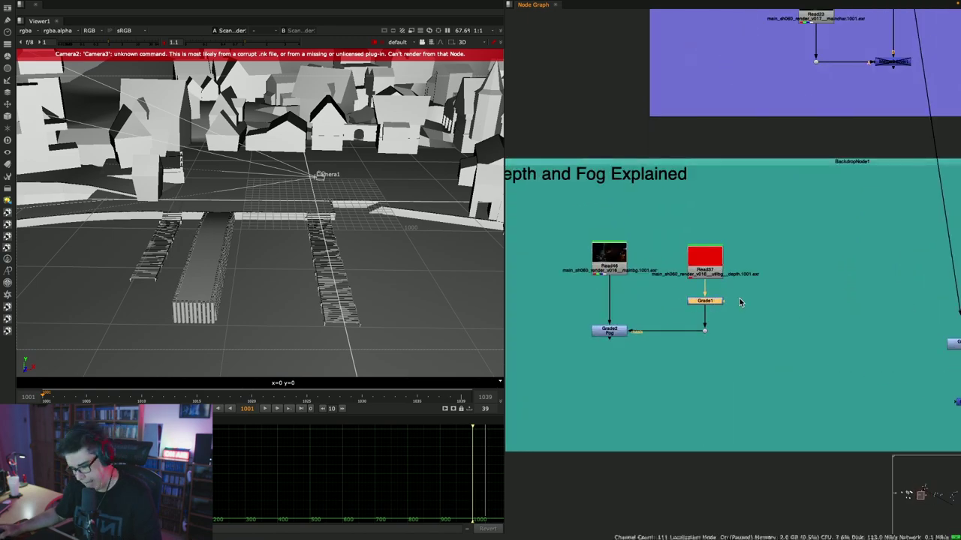
- Return to the ZDefocus script, add the copied Grade node with its input connected to Read27, and open its properties
{"action": "key", "text": "super+Tab"}
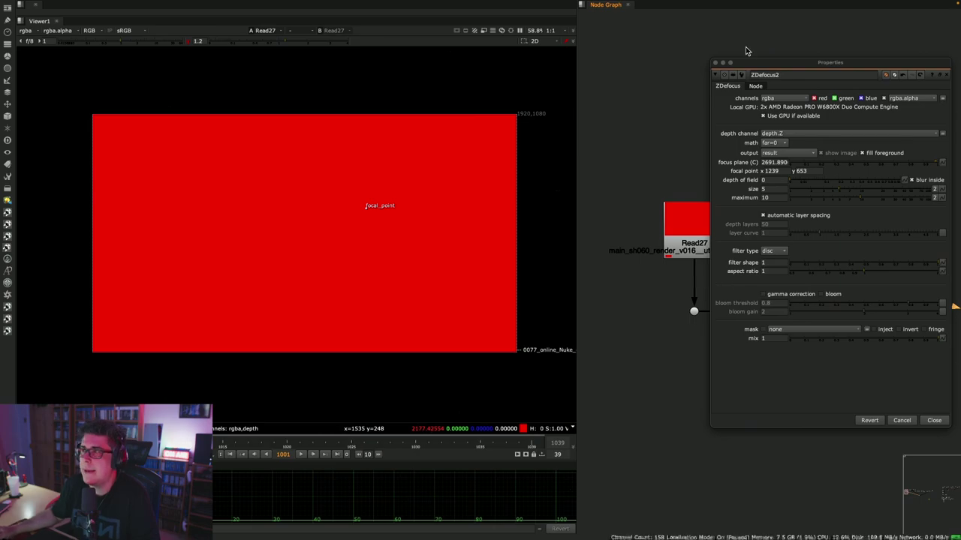
{"action": "left_click", "coordinate": [715, 63]}
{"action": "key", "text": "g"}
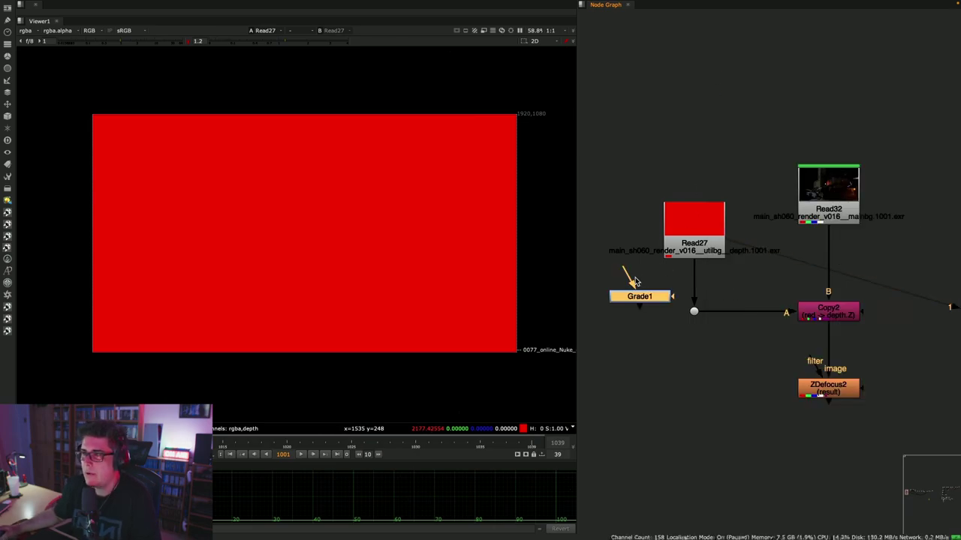
{"action": "left_click_drag", "start_coordinate": [633, 297], "coordinate": [617, 293]}
{"action": "double_click", "coordinate": [648, 298]}
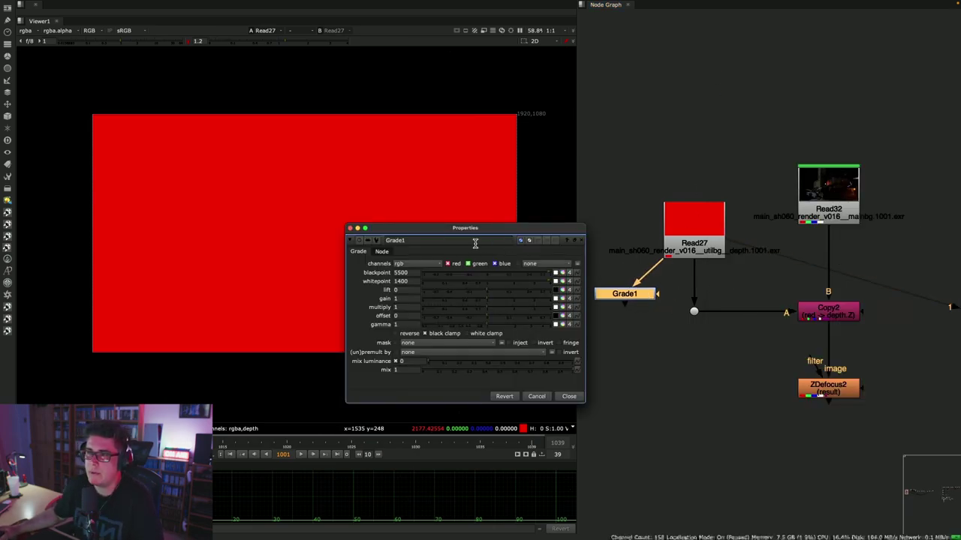
{"action": "left_click_drag", "start_coordinate": [495, 233], "coordinate": [515, 205]}
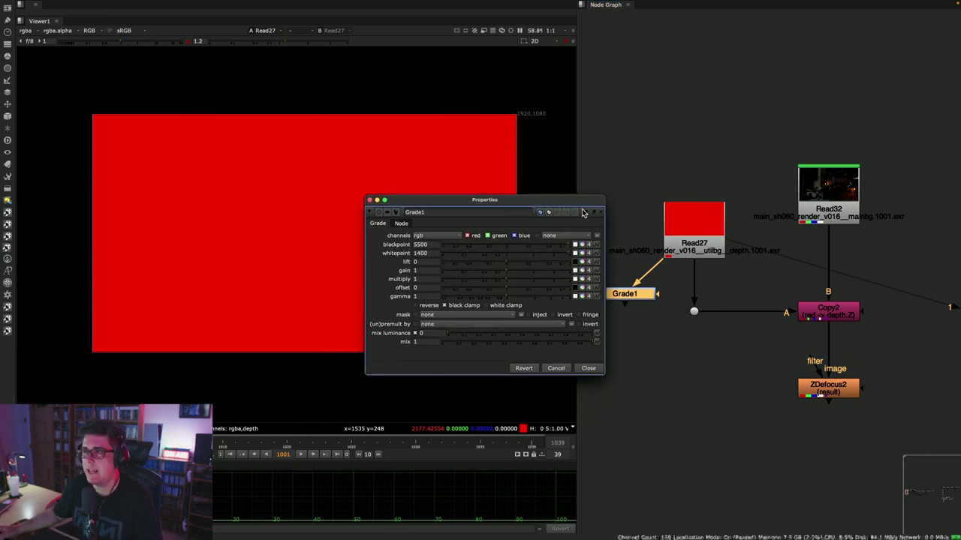
- Compare the Read27 depth values with the matching areas of the Read32 background render in the viewer
{"action": "left_click", "coordinate": [719, 234]}
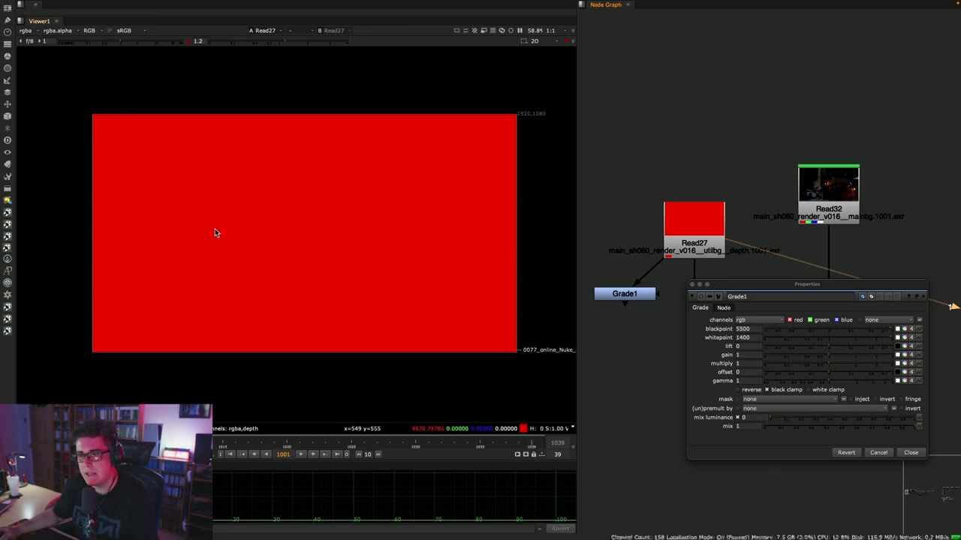
{"action": "left_click", "coordinate": [828, 192]}
{"action": "key", "text": "1"}
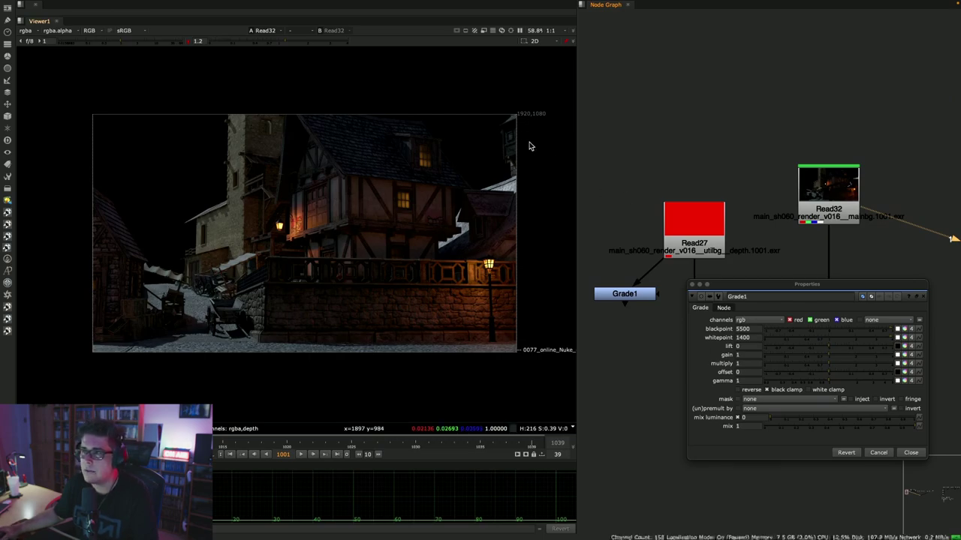
{"action": "left_click", "coordinate": [718, 227]}
{"action": "key", "text": "1"}
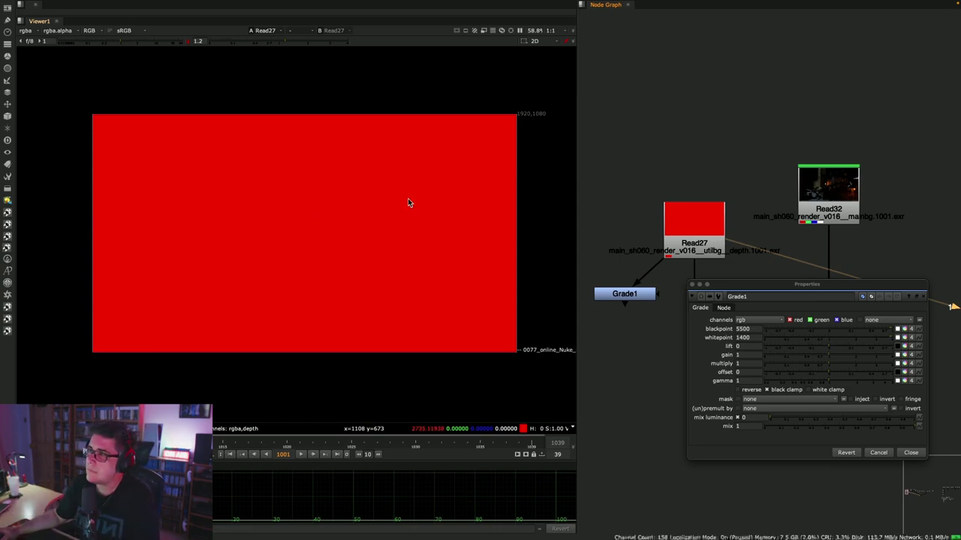
- Examine the blackpoint and whitepoint values of the Grade1 node
{"action": "left_click", "coordinate": [644, 296]}
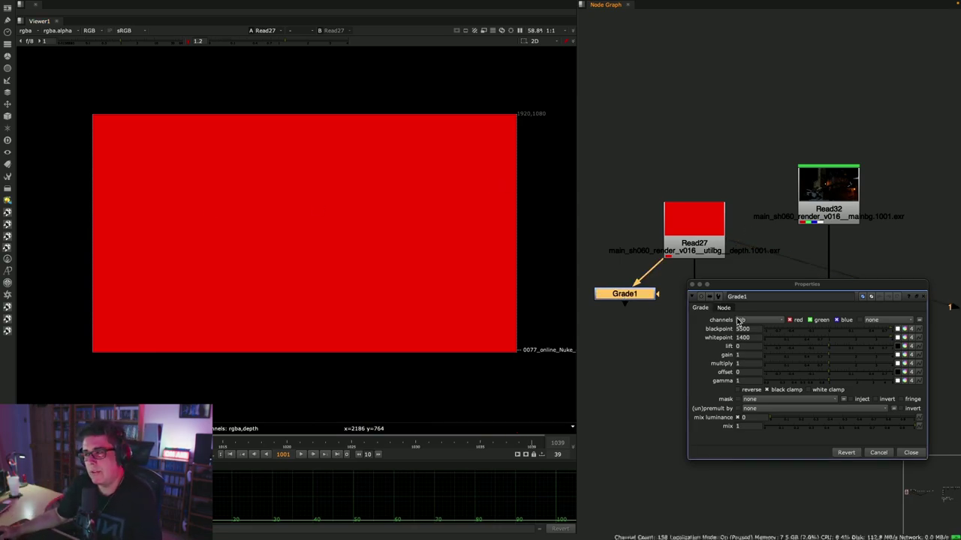
{"action": "left_click", "coordinate": [694, 330]}
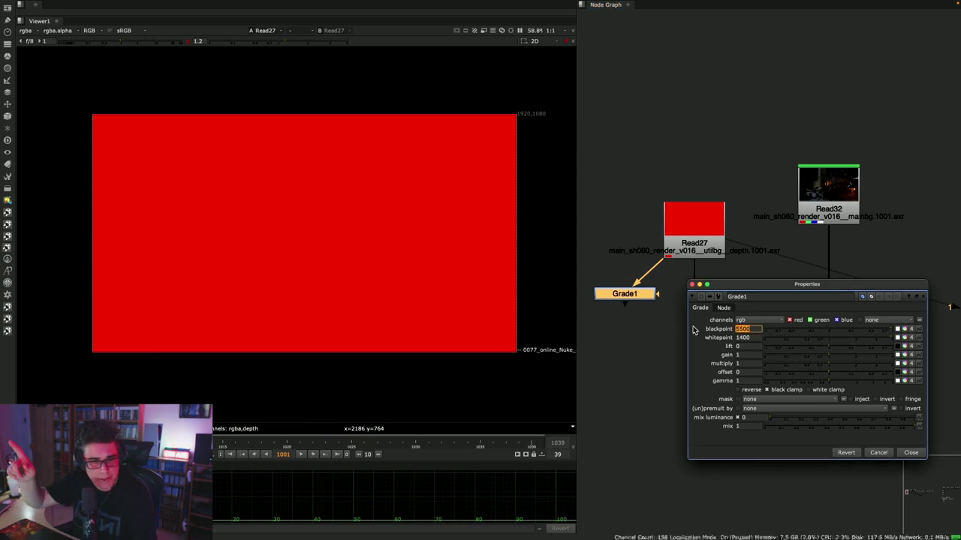
{"action": "left_click", "coordinate": [753, 337]}
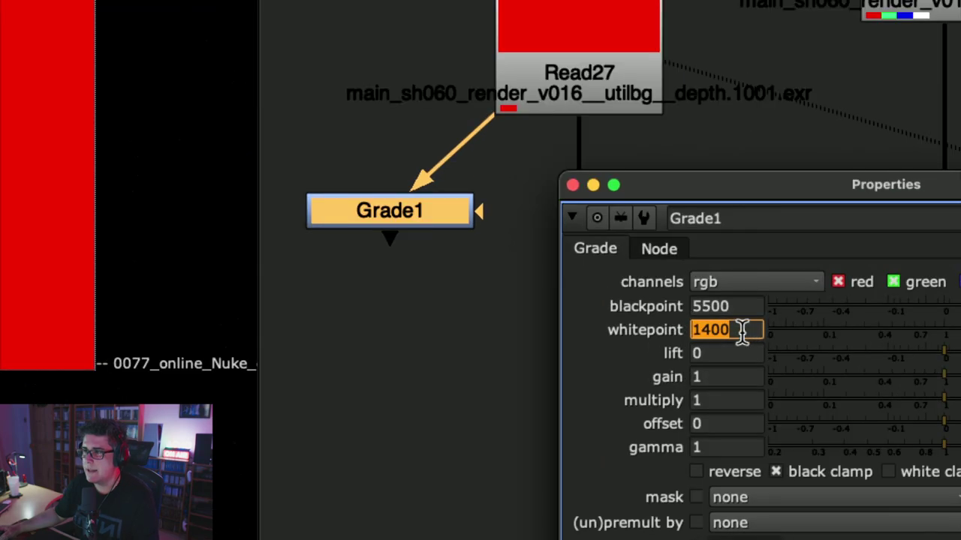
{"action": "left_click", "coordinate": [756, 337]}
{"action": "left_click", "coordinate": [753, 329]}
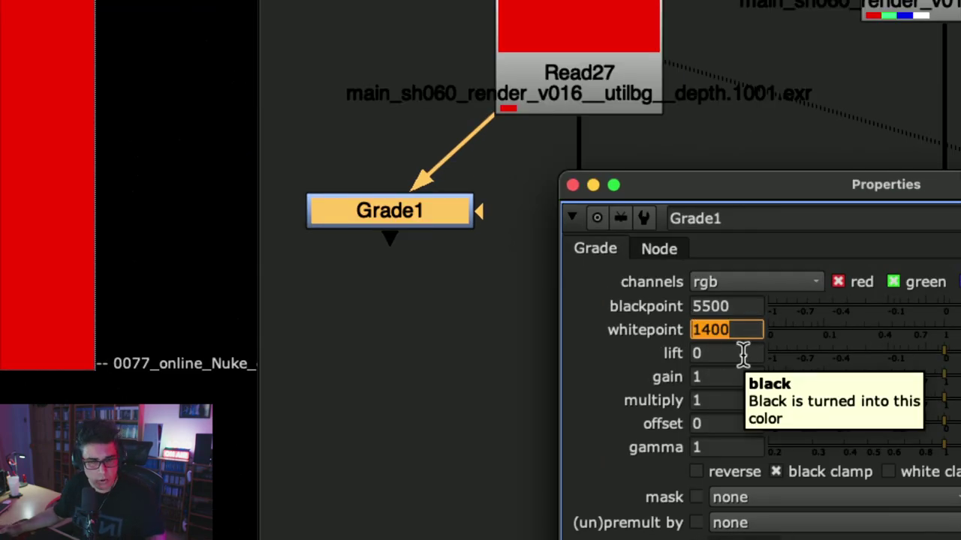
{"action": "left_click", "coordinate": [694, 306]}
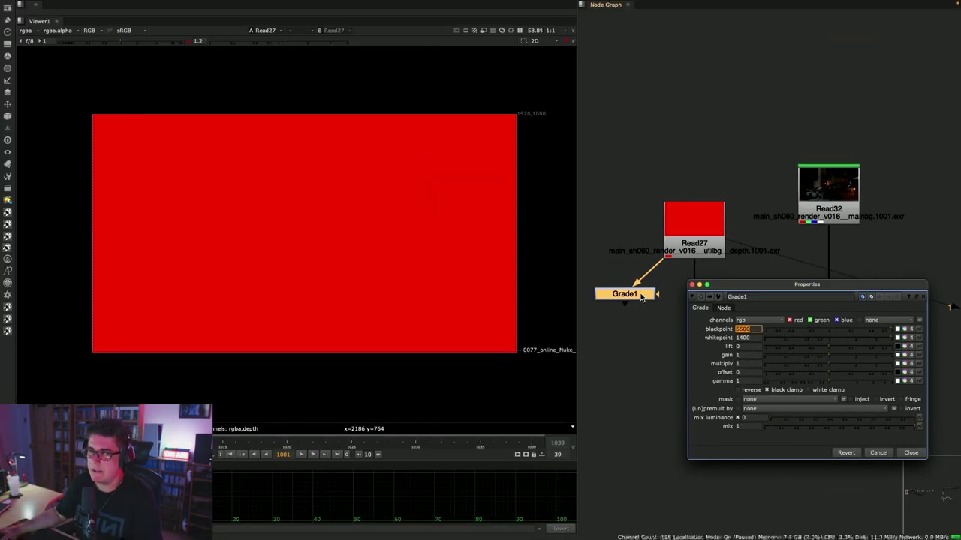
- Show the Grade1 result in the viewer, close its properties, and maximize the viewer
{"action": "key", "text": "1"}
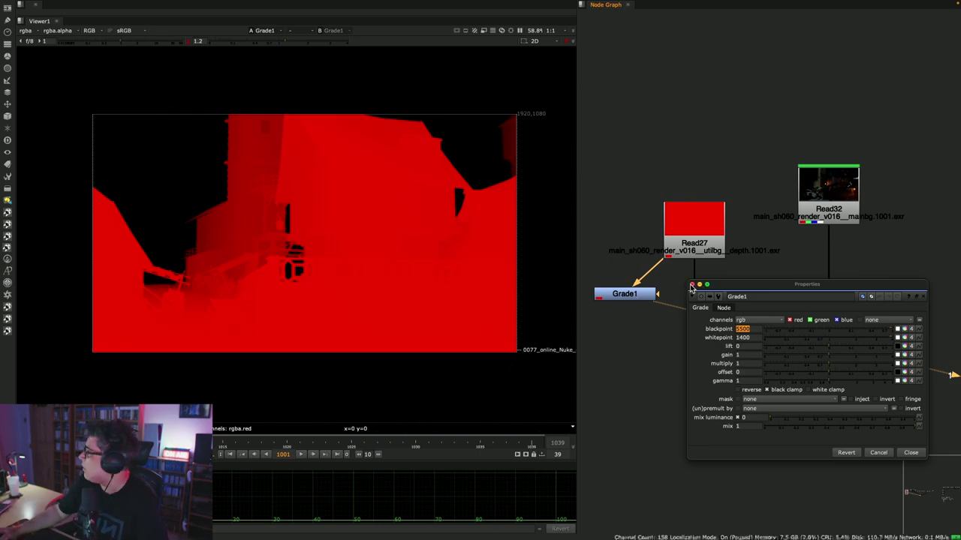
{"action": "left_click", "coordinate": [691, 285]}
{"action": "key", "text": "space"}
{"action": "scroll", "coordinate": [331, 339], "scroll_direction": "up", "scroll_amount": 3}
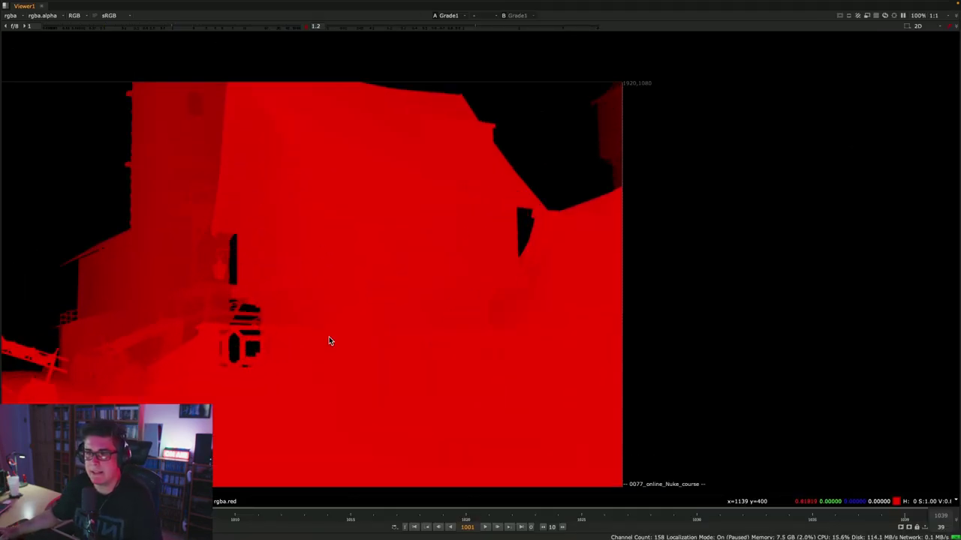
- Decline enabling Dictation and inspect the graded depth pass up close around the balcony railing
{"action": "scroll", "coordinate": [462, 321], "scroll_direction": "up", "scroll_amount": 2}
{"action": "key", "text": "ctrl"}
{"action": "key", "text": "ctrl"}
{"action": "scroll", "coordinate": [466, 319], "scroll_direction": "down", "scroll_amount": 1}
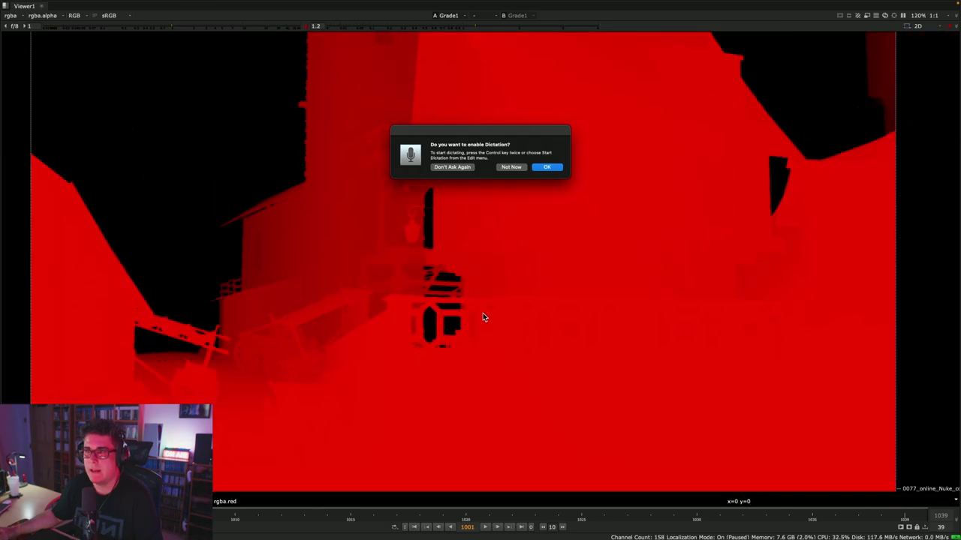
{"action": "left_click", "coordinate": [512, 168]}
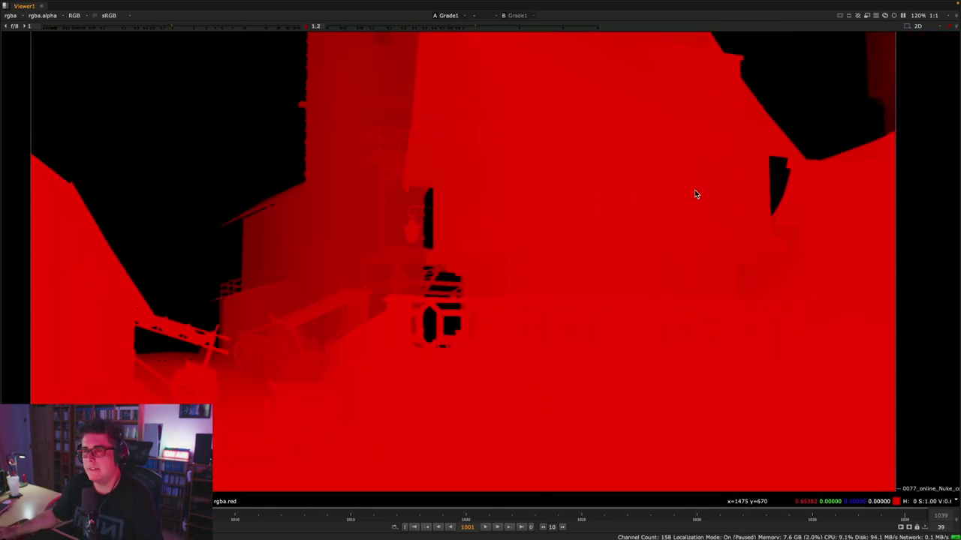
{"action": "scroll", "coordinate": [628, 247], "scroll_direction": "down", "scroll_amount": 1}
{"action": "middle_click_drag", "start_coordinate": [639, 250], "coordinate": [624, 270]}
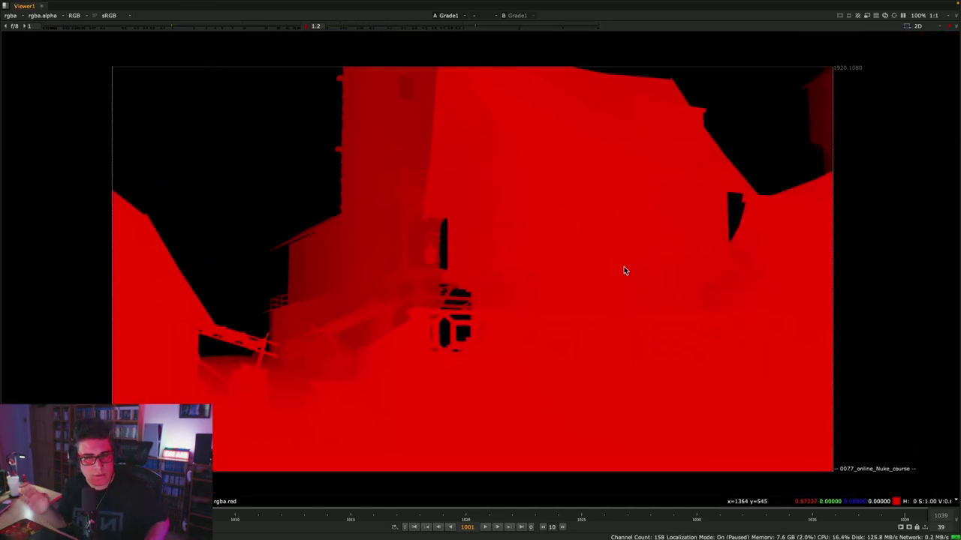
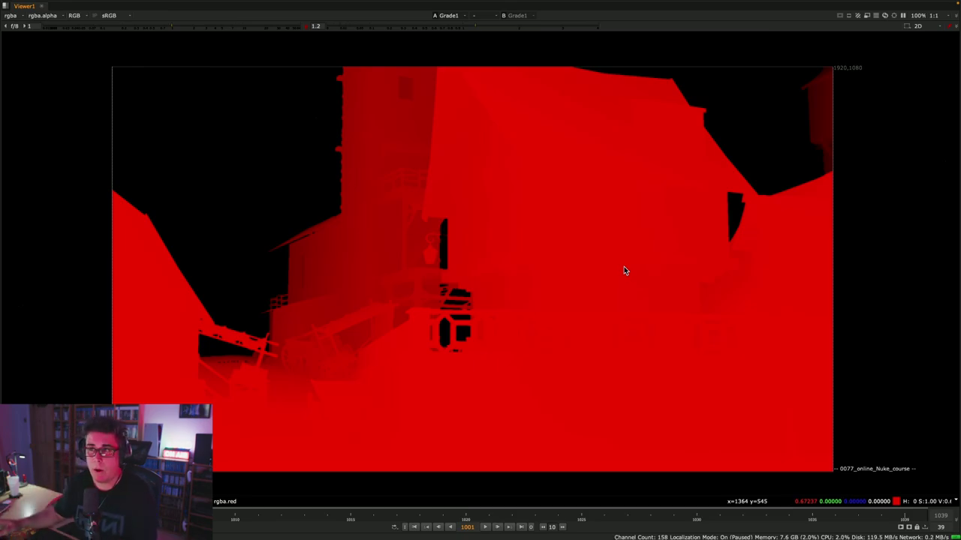
{"action": "scroll", "coordinate": [439, 301], "scroll_direction": "up", "scroll_amount": 6}
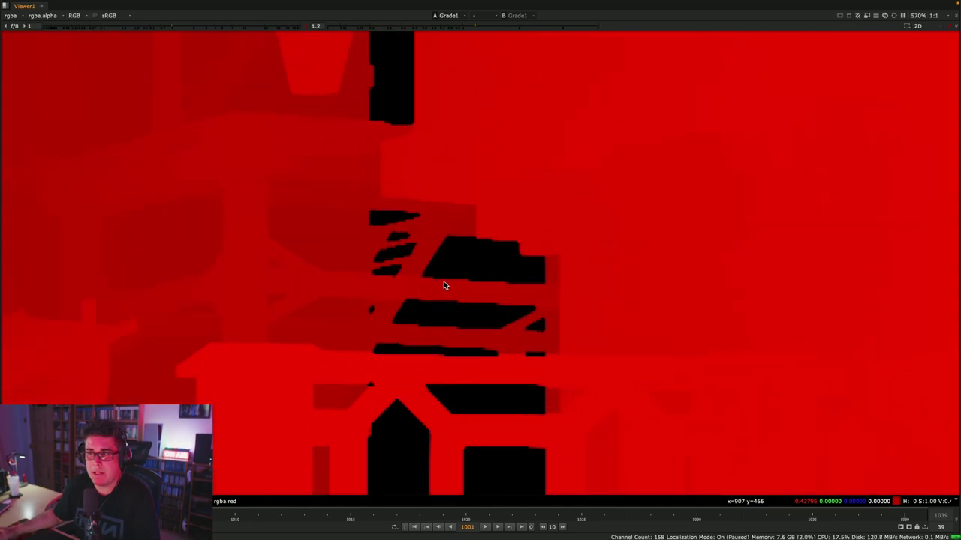
- Switch to Safari, skip the ad and jump ahead in the video How to solve Depth of Field edge problems in Nuke
{"action": "scroll", "coordinate": [444, 285], "scroll_direction": "up", "scroll_amount": 6}
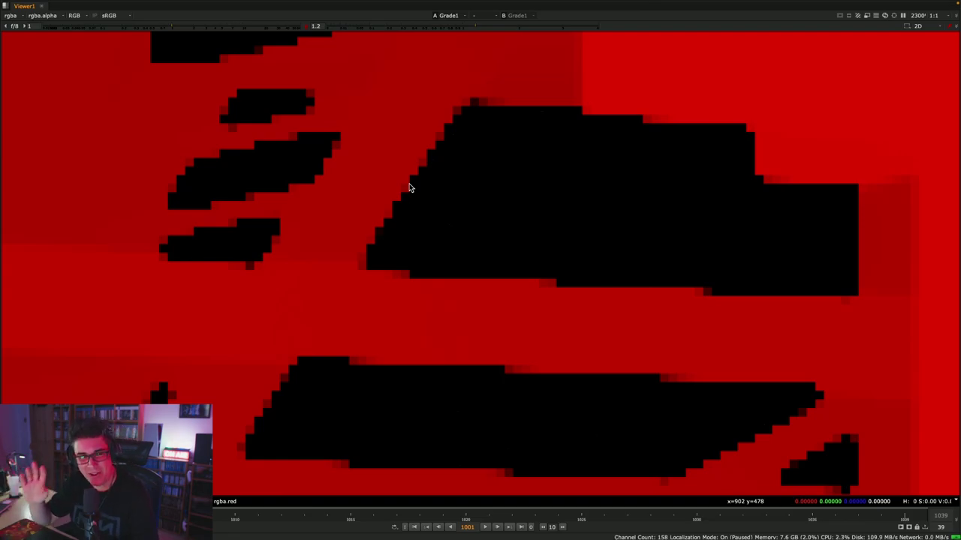
{"action": "key", "text": "super+Tab"}
{"action": "key", "text": "super+Tab"}
{"action": "key", "text": "super+Tab"}
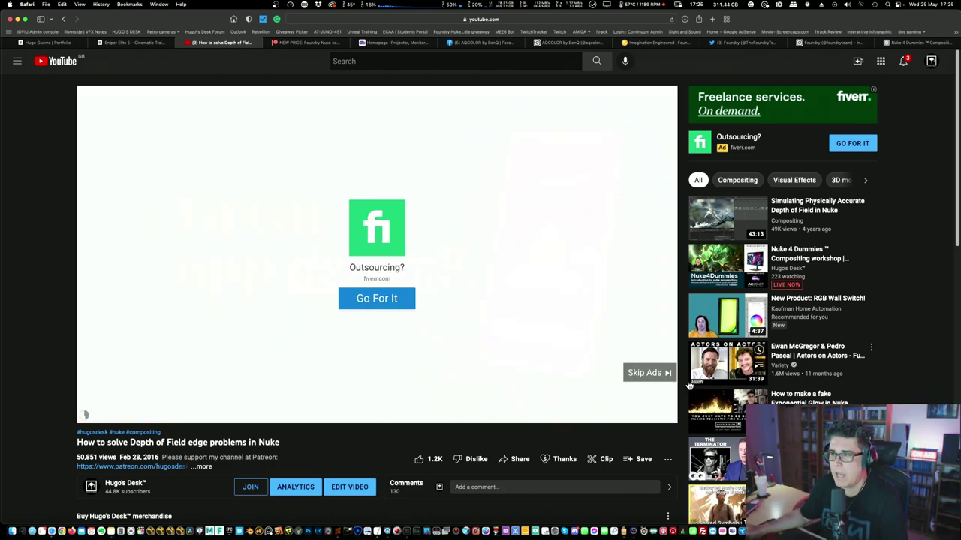
{"action": "left_click", "coordinate": [646, 373]}
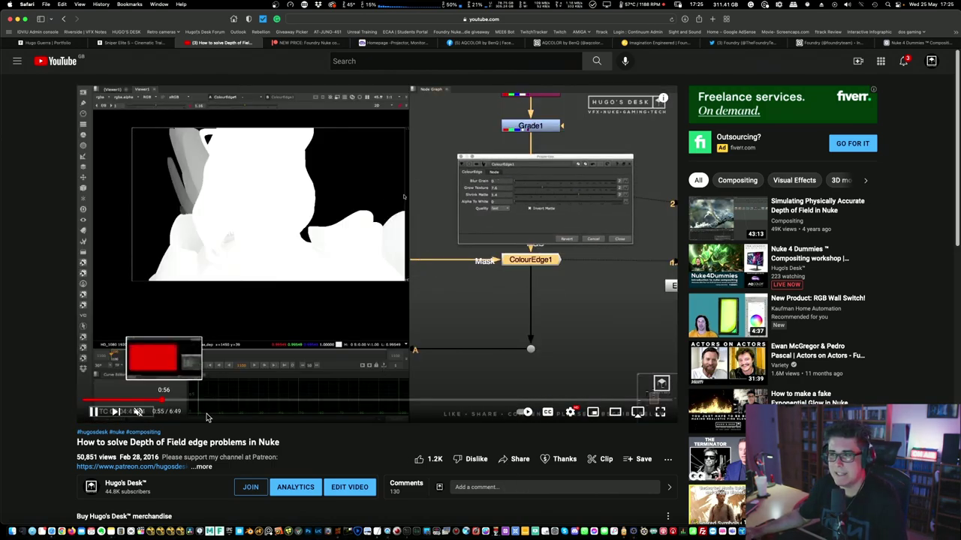
{"action": "left_click", "coordinate": [161, 400]}
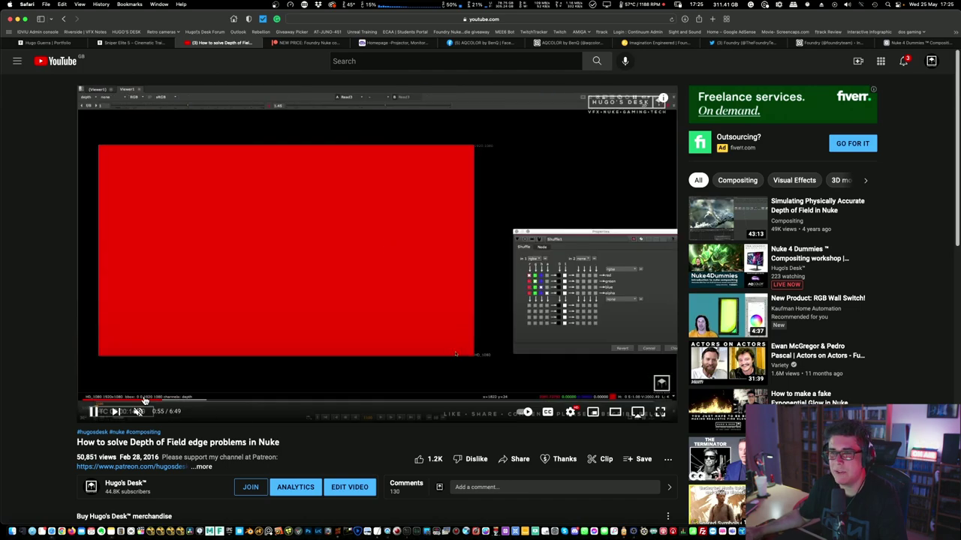
{"action": "left_click", "coordinate": [263, 400]}
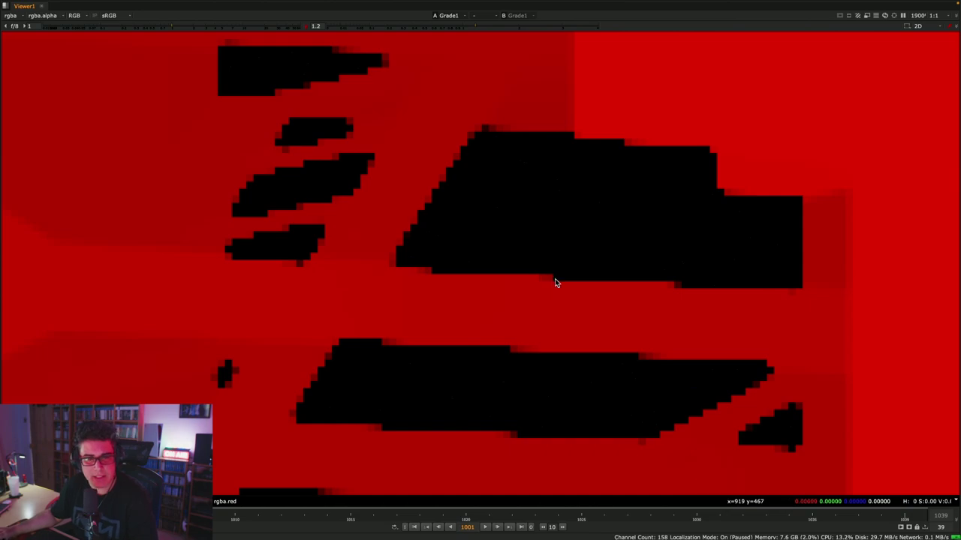
- Return to Nuke, show Copy2 in the viewer and check its channel copy settings
{"action": "scroll", "coordinate": [554, 283], "scroll_direction": "up", "scroll_amount": 5}
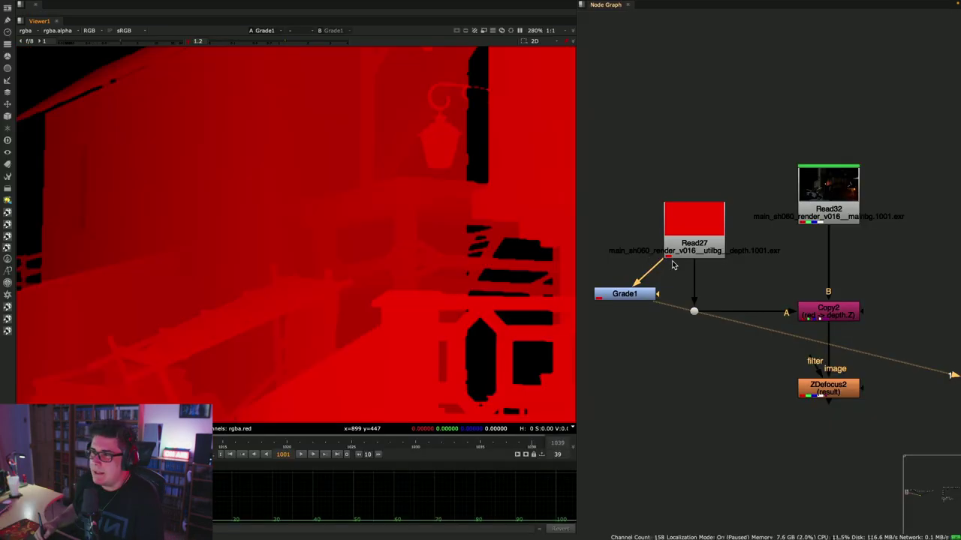
{"action": "left_click", "coordinate": [826, 308]}
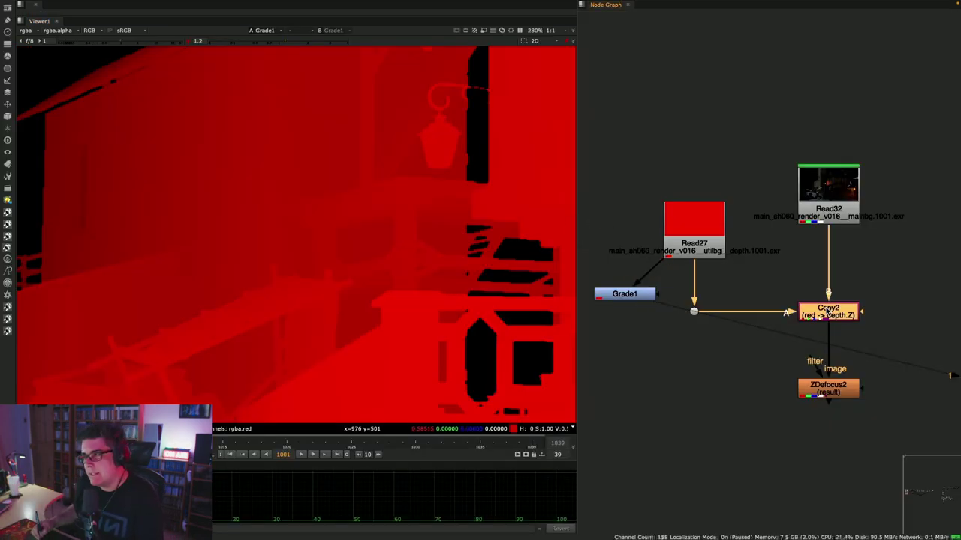
{"action": "key", "text": "1"}
{"action": "key", "text": "Return"}
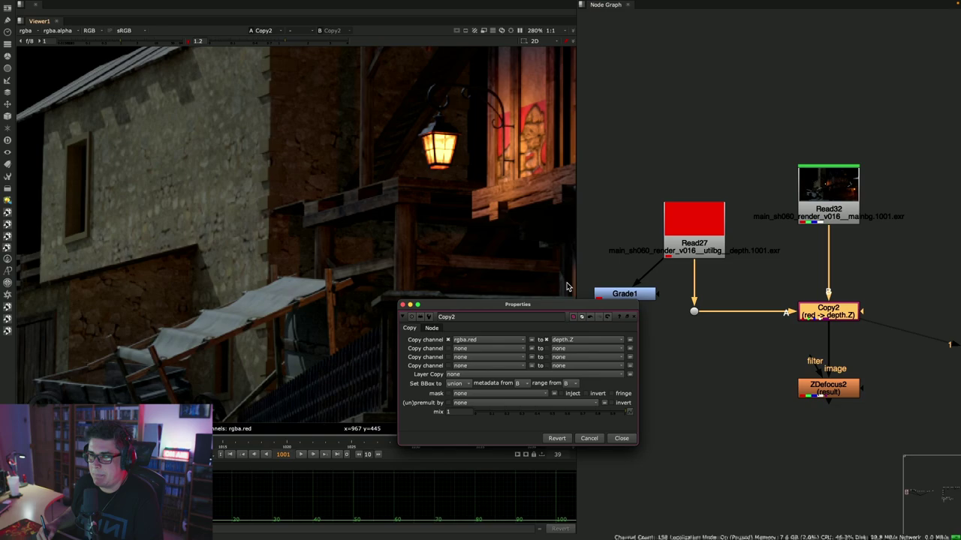
{"action": "left_click", "coordinate": [621, 438]}
- Open the ZDefocus2 properties and review the math options, keeping far=0
{"action": "left_click", "coordinate": [821, 388]}
{"action": "key", "text": "Return"}
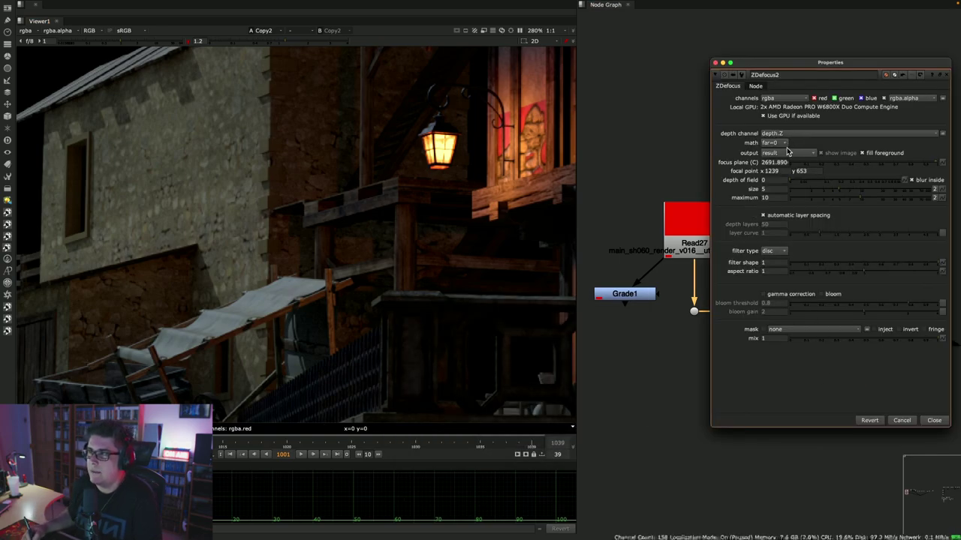
{"action": "left_click", "coordinate": [780, 143]}
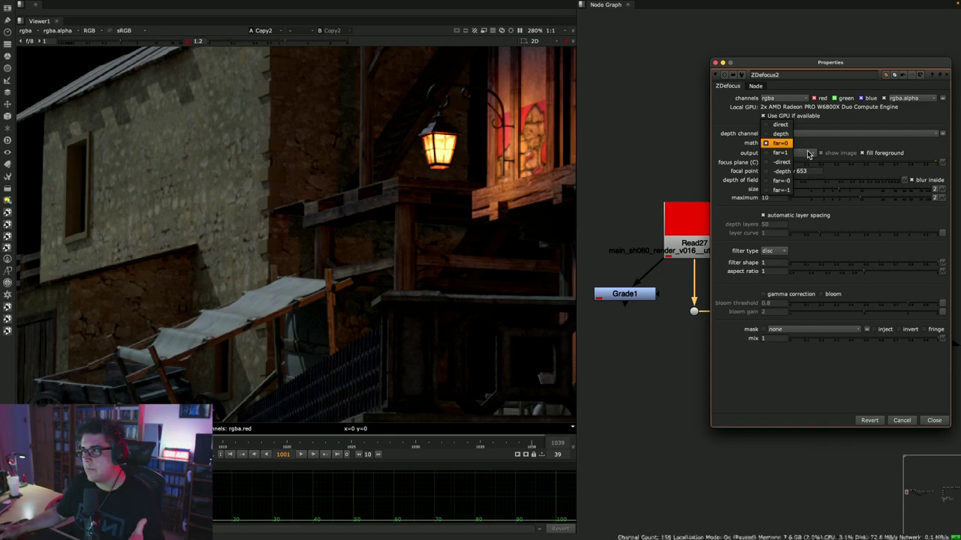
{"action": "left_click", "coordinate": [802, 144]}
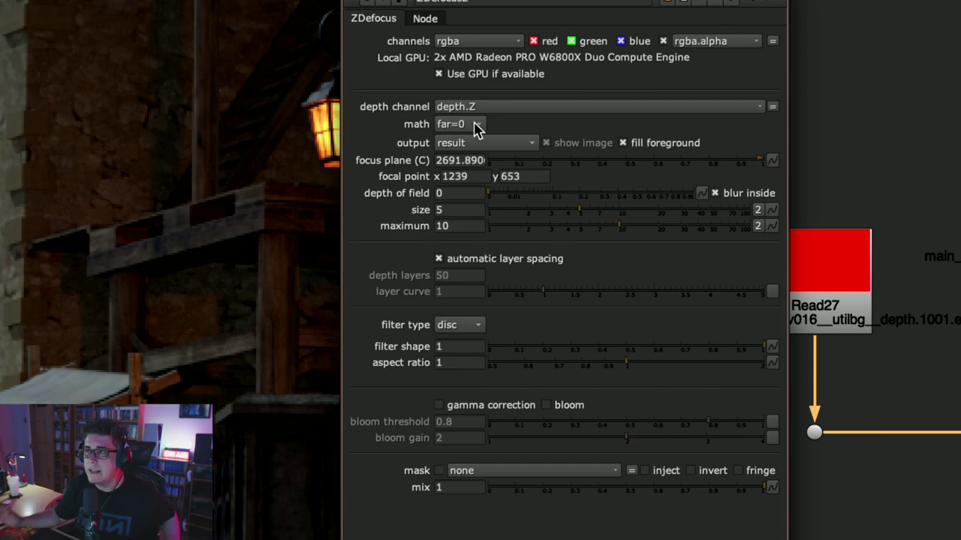
{"action": "mouse_move", "coordinate": [475, 128]}
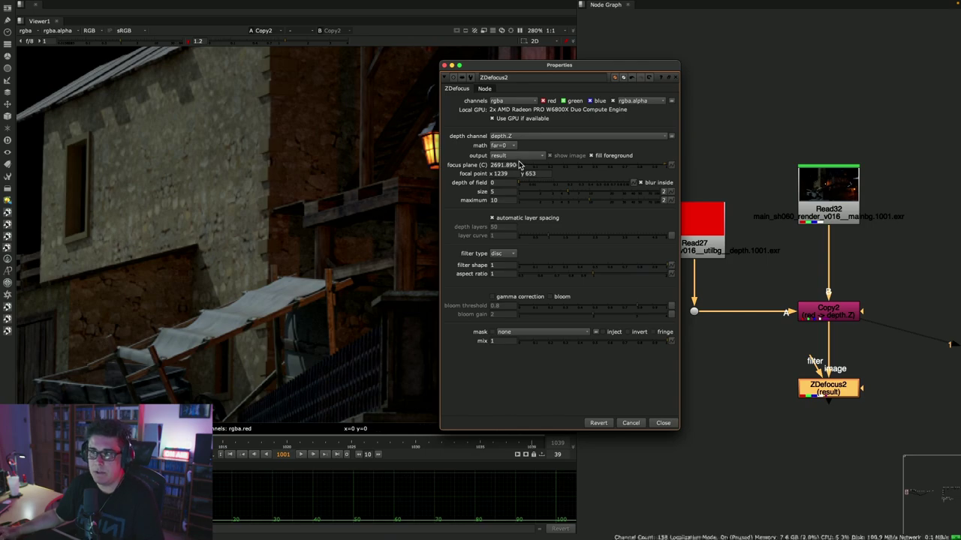
- Set the ZDefocus2 math to depth, close its properties and show the node's whole result in the viewer
{"action": "left_click", "coordinate": [515, 145]}
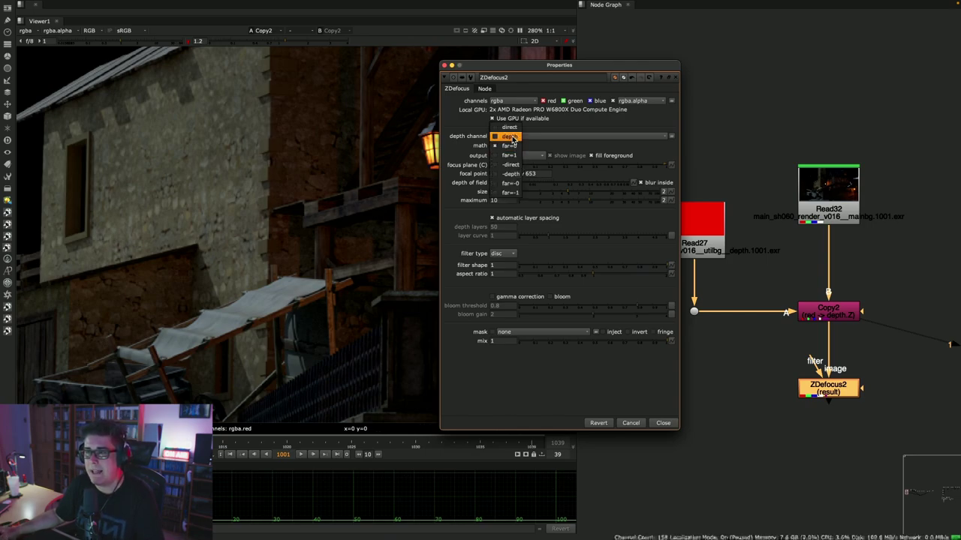
{"action": "left_click", "coordinate": [509, 136]}
{"action": "left_click_drag", "start_coordinate": [538, 69], "coordinate": [770, 80]}
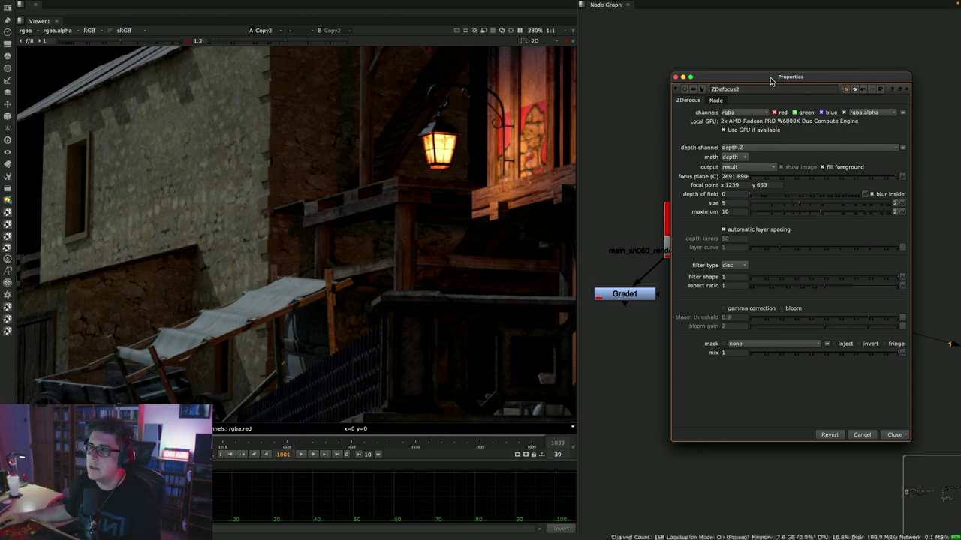
{"action": "left_click", "coordinate": [677, 78]}
{"action": "key", "text": "1"}
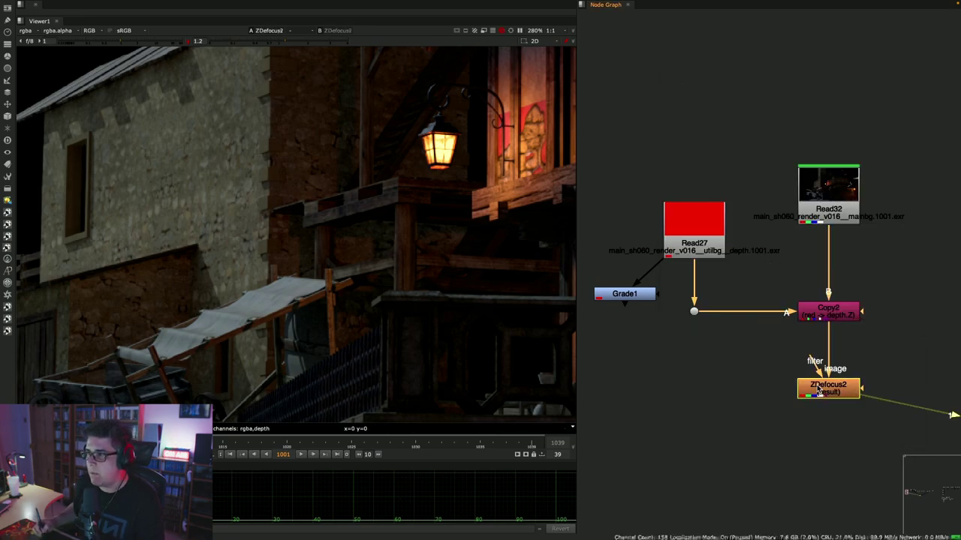
{"action": "scroll", "coordinate": [317, 285], "scroll_direction": "down", "scroll_amount": 6}
{"action": "scroll", "coordinate": [317, 285], "scroll_direction": "down", "scroll_amount": 4}
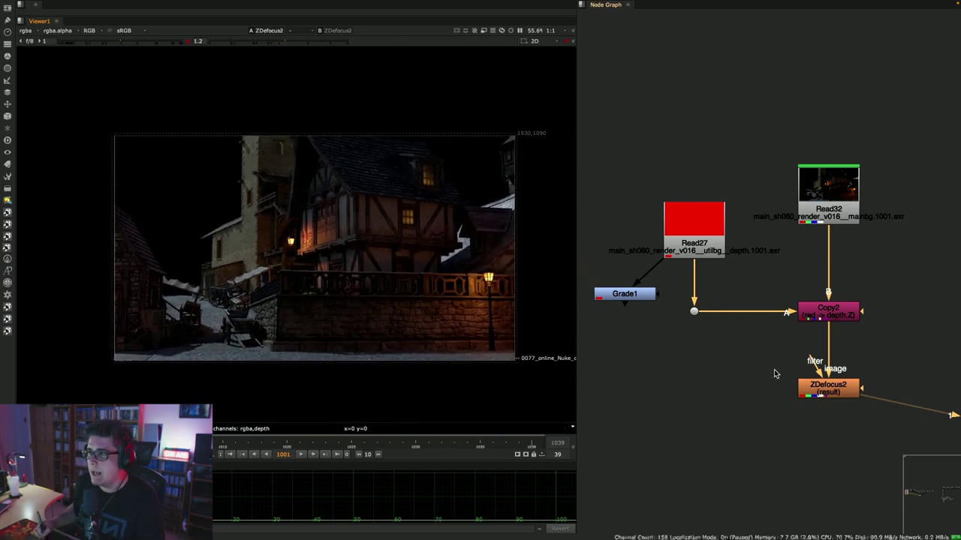
- Reopen the ZDefocus2 properties and move the focal point across the timbered house, ending on the distant stone building at about x 482, y 578
{"action": "double_click", "coordinate": [811, 386]}
{"action": "left_click_drag", "start_coordinate": [740, 80], "coordinate": [766, 45]}
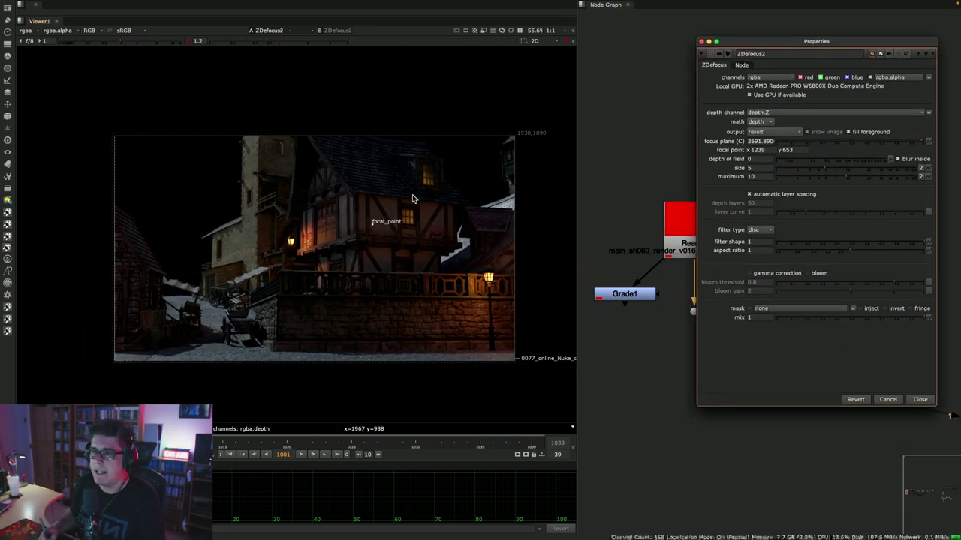
{"action": "left_click_drag", "start_coordinate": [372, 224], "coordinate": [431, 233]}
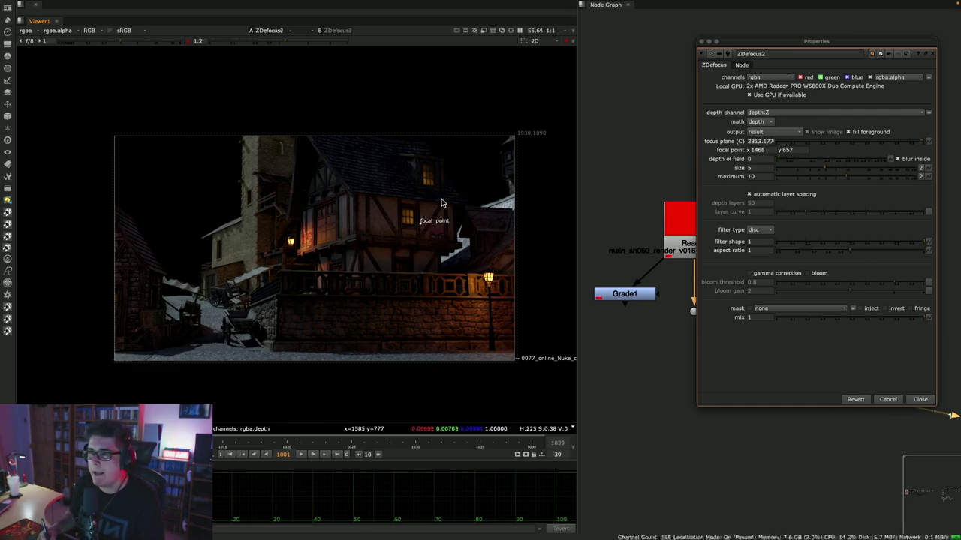
{"action": "left_click_drag", "start_coordinate": [426, 234], "coordinate": [215, 244]}
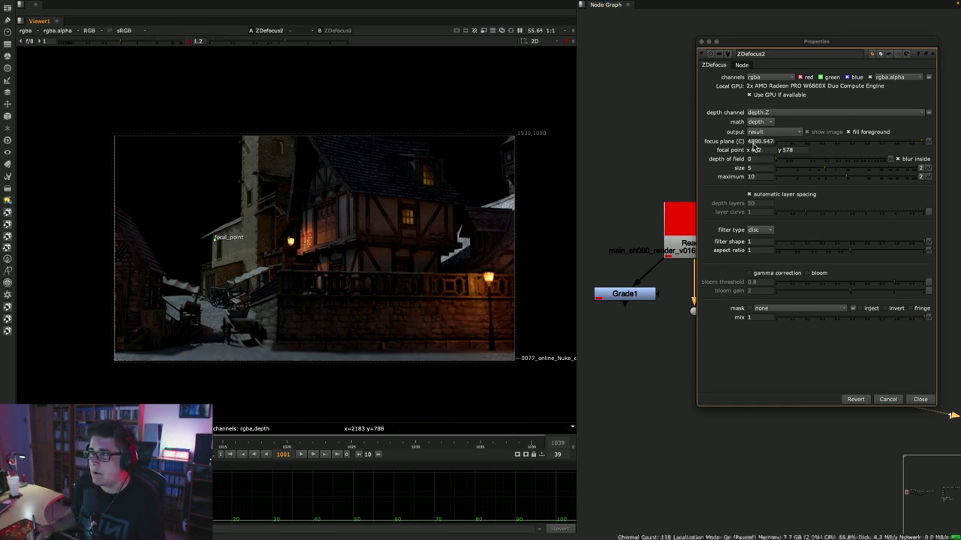
- Show the Grade1 depth pass in the viewer for comparison and switch back to the ZDefocus2 result
{"action": "left_click", "coordinate": [679, 222]}
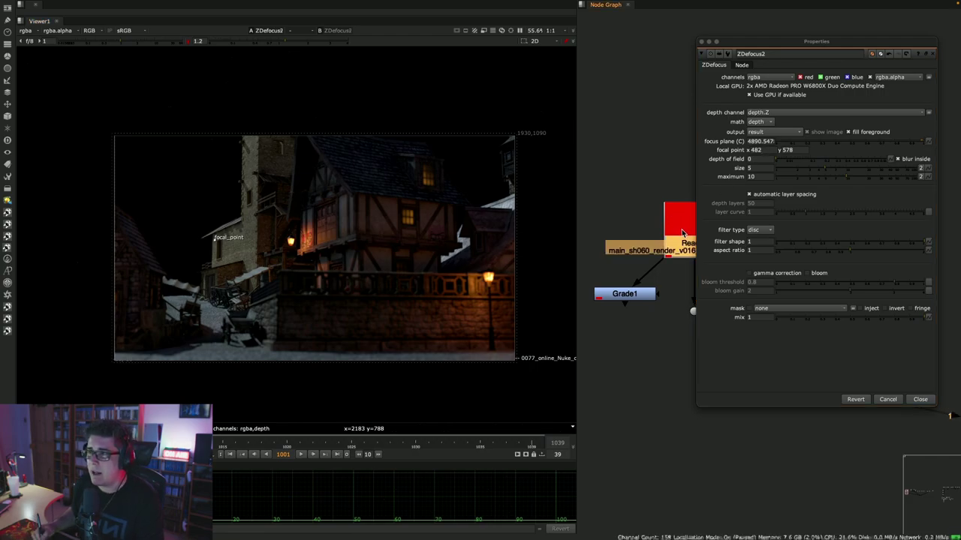
{"action": "left_click", "coordinate": [634, 295]}
{"action": "key", "text": "1"}
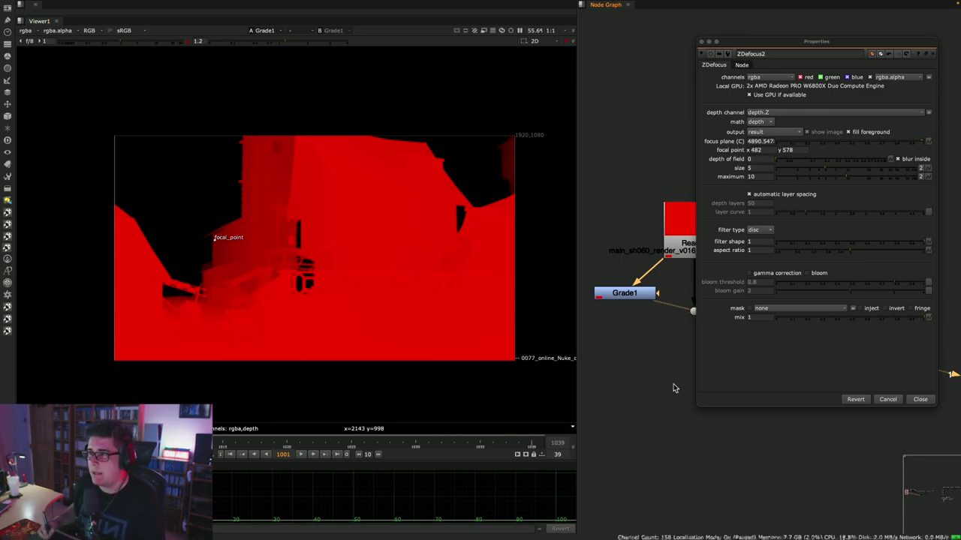
{"action": "middle_click_drag", "start_coordinate": [673, 388], "coordinate": [578, 428]}
{"action": "left_click", "coordinate": [706, 432]}
{"action": "key", "text": "1"}
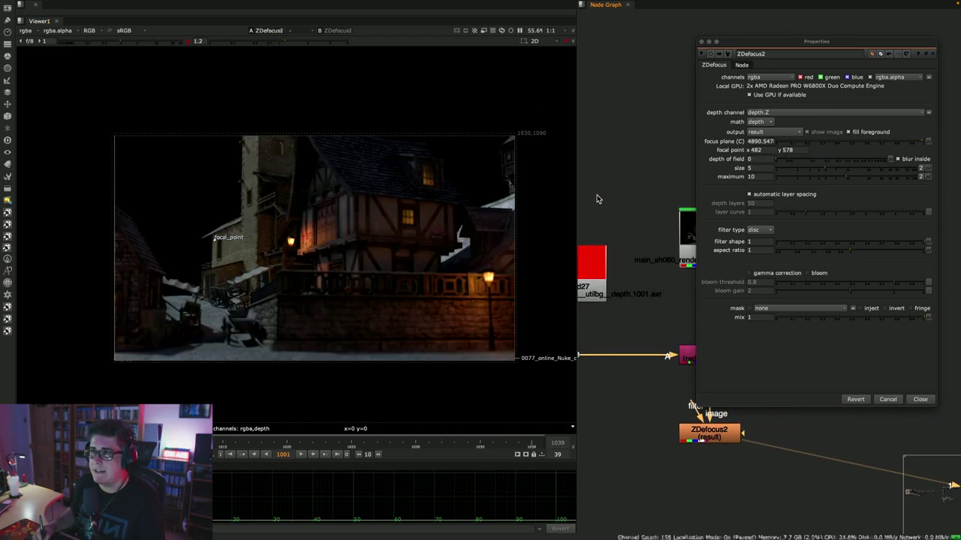
- Shift the focal point slightly down the distant stone building to about x 477, y 562
{"action": "middle_click_drag", "start_coordinate": [597, 199], "coordinate": [661, 150]}
{"action": "left_click_drag", "start_coordinate": [215, 240], "coordinate": [216, 250]}
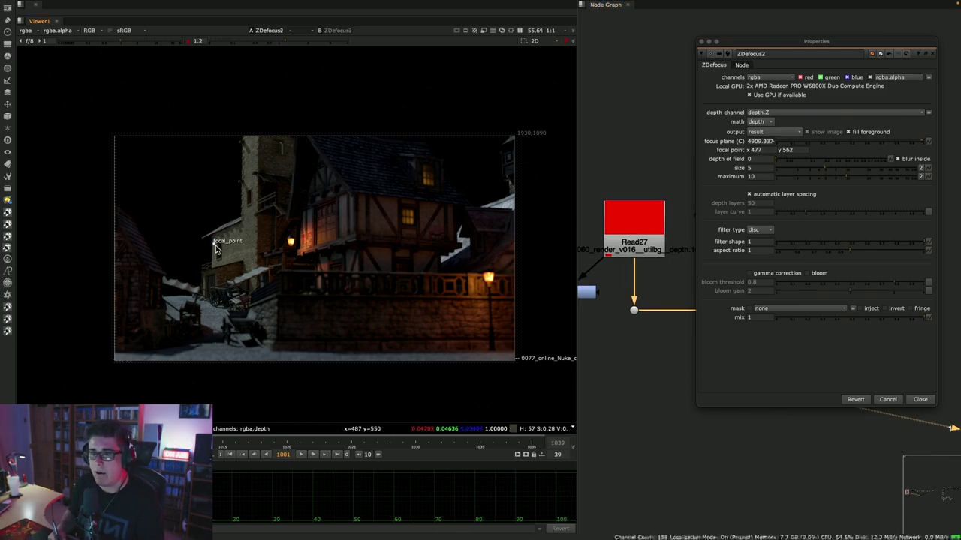
{"action": "scroll", "coordinate": [263, 285], "scroll_direction": "up", "scroll_amount": 2}
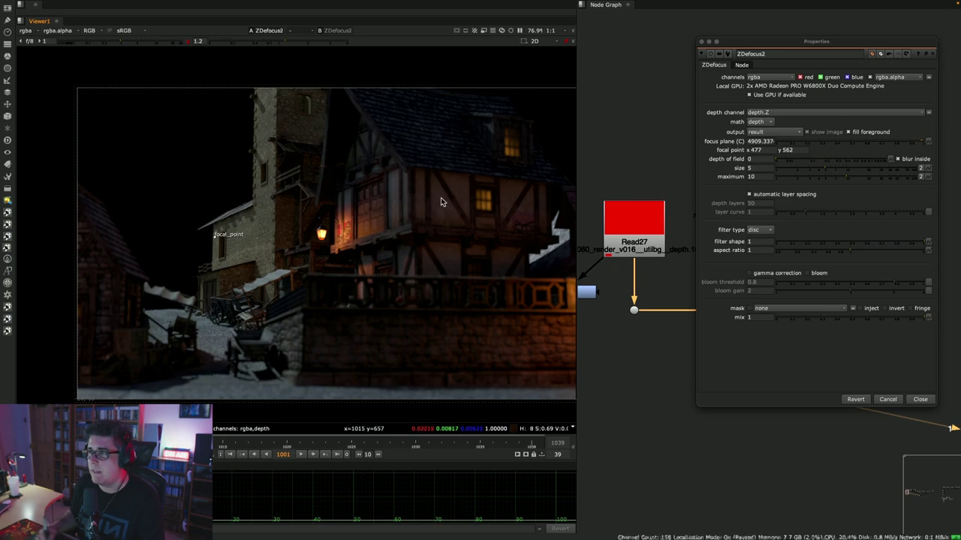
- Set the ZDefocus2 size to 20 and the maximum to 50
{"action": "left_click", "coordinate": [759, 168]}
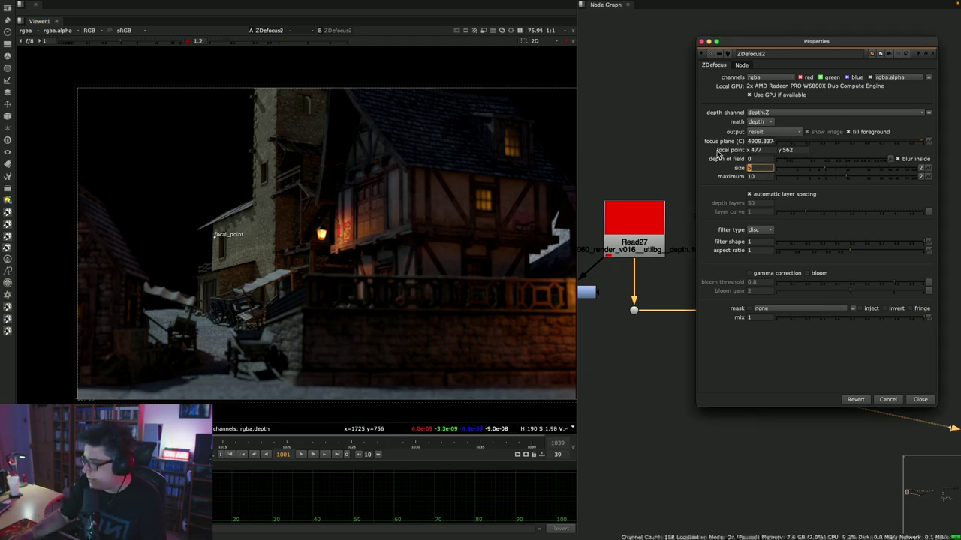
{"action": "type", "text": "20"}
{"action": "key", "text": "Tab"}
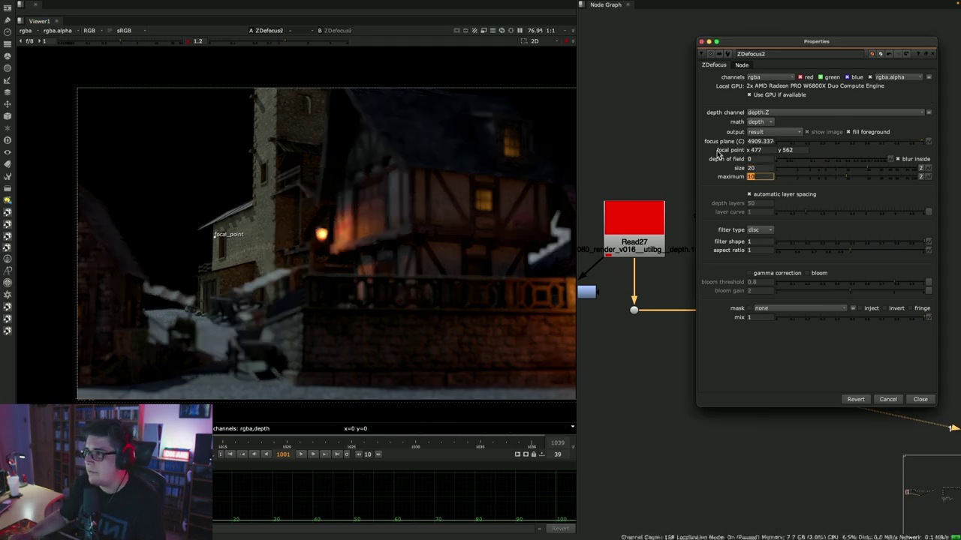
{"action": "type", "text": "50"}
{"action": "key", "text": "Return"}
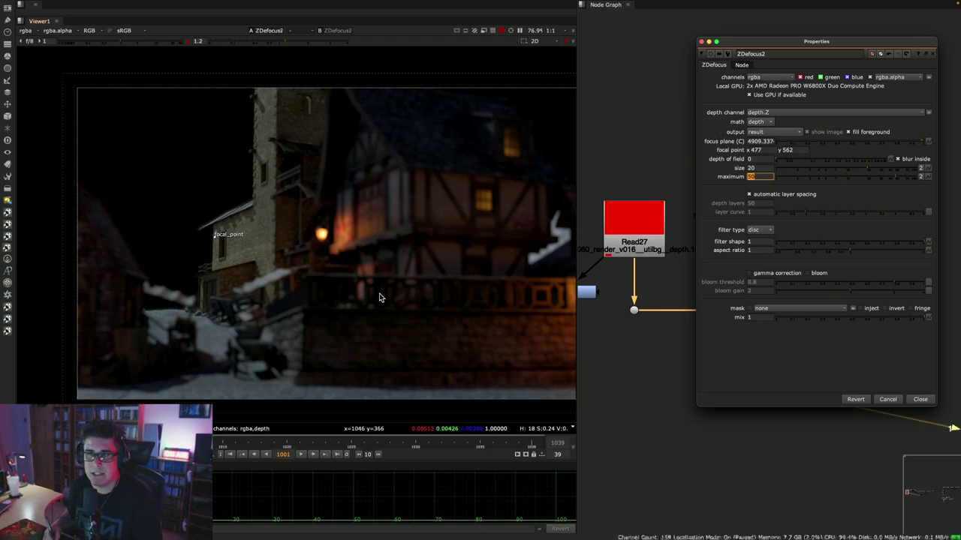
- Try a maximum of 0 on ZDefocus2 to compare the image without blur, and set it back to 50
{"action": "type", "text": "0"}
{"action": "key", "text": "Return"}
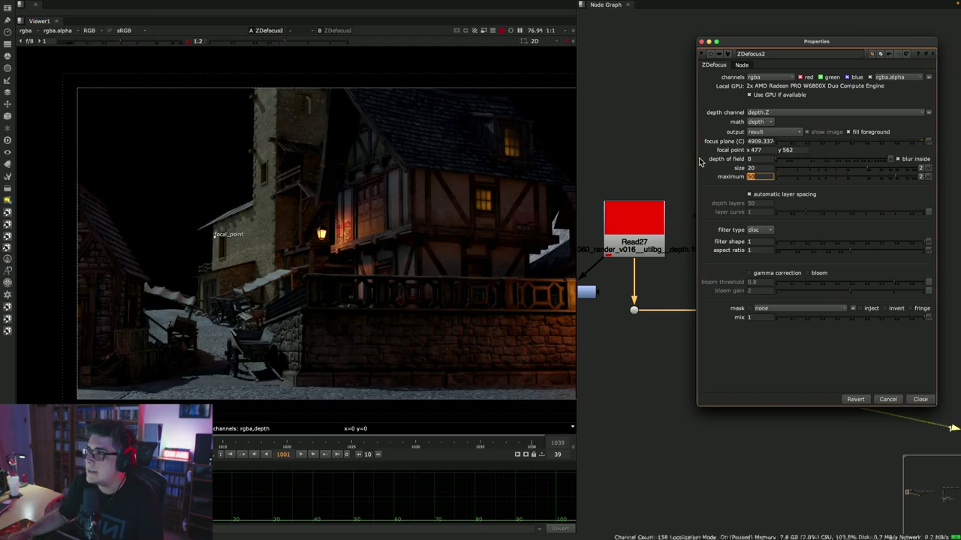
{"action": "type", "text": "50"}
{"action": "key", "text": "Return"}
- Maximize the viewer and fine-tune the focal point on the distant stone building to about x 483, y 564
{"action": "key", "text": "space"}
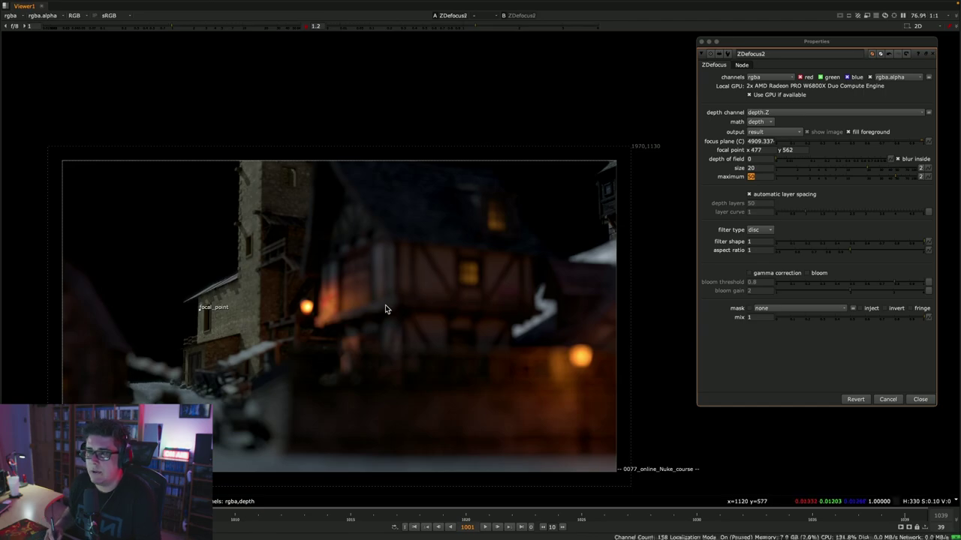
{"action": "scroll", "coordinate": [385, 304], "scroll_direction": "up", "scroll_amount": 3}
{"action": "middle_click_drag", "start_coordinate": [277, 225], "coordinate": [244, 226]}
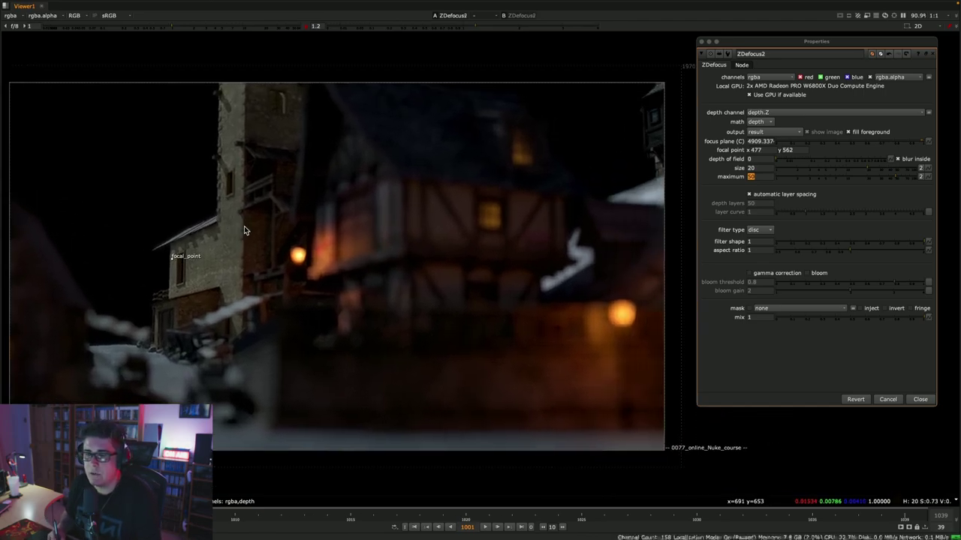
{"action": "left_click_drag", "start_coordinate": [169, 258], "coordinate": [173, 260]}
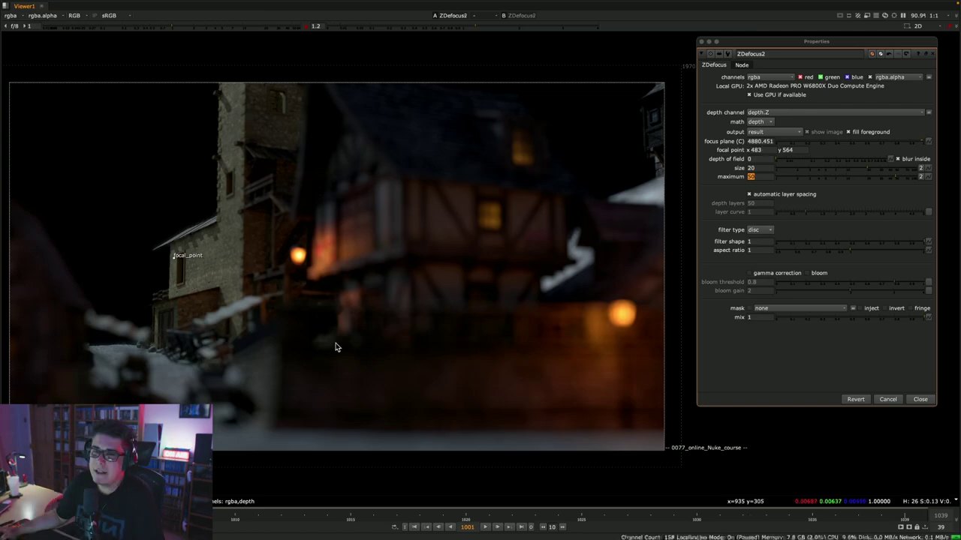
- Move the focal point to the foreground ground near the lamp post, then onto the timbered house facade at about x 1113, y 679
{"action": "left_click_drag", "start_coordinate": [173, 261], "coordinate": [557, 449]}
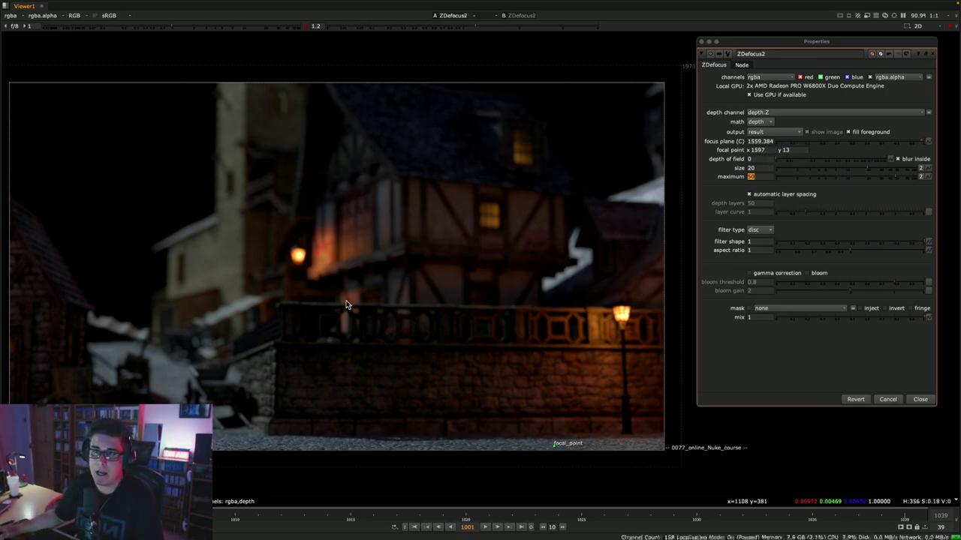
{"action": "left_click_drag", "start_coordinate": [554, 448], "coordinate": [382, 217]}
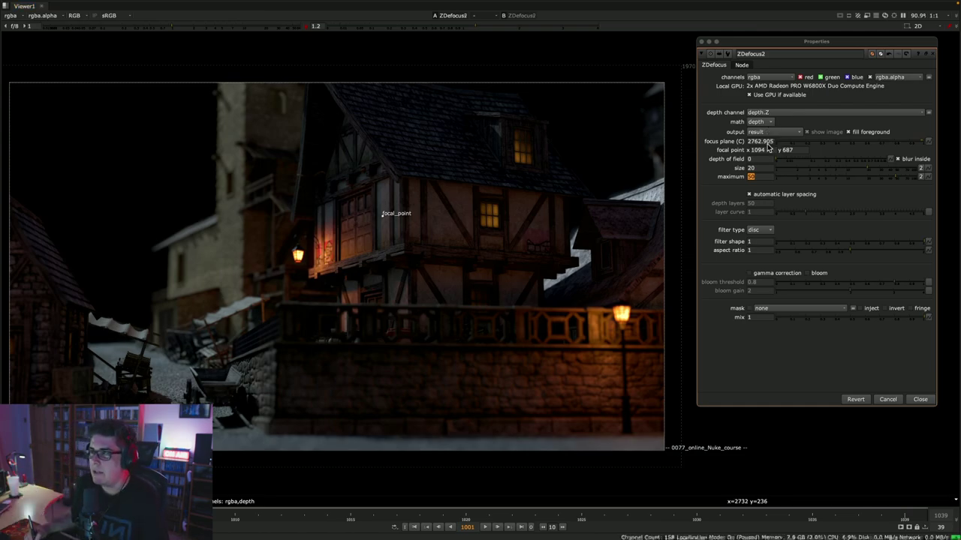
{"action": "left_click_drag", "start_coordinate": [385, 220], "coordinate": [389, 222]}
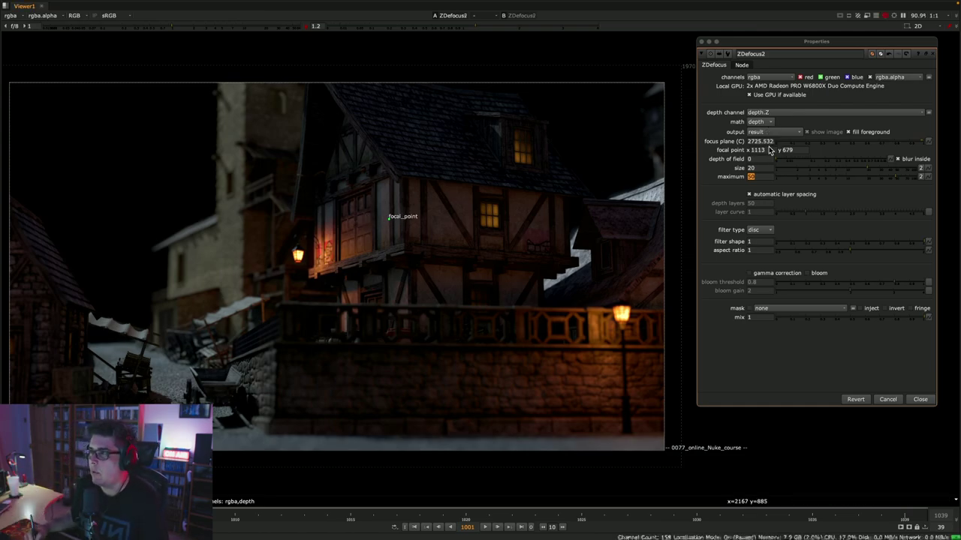
- Review ZDefocus2's math and output options, keeping math at depth and output at result
{"action": "left_click", "coordinate": [766, 123]}
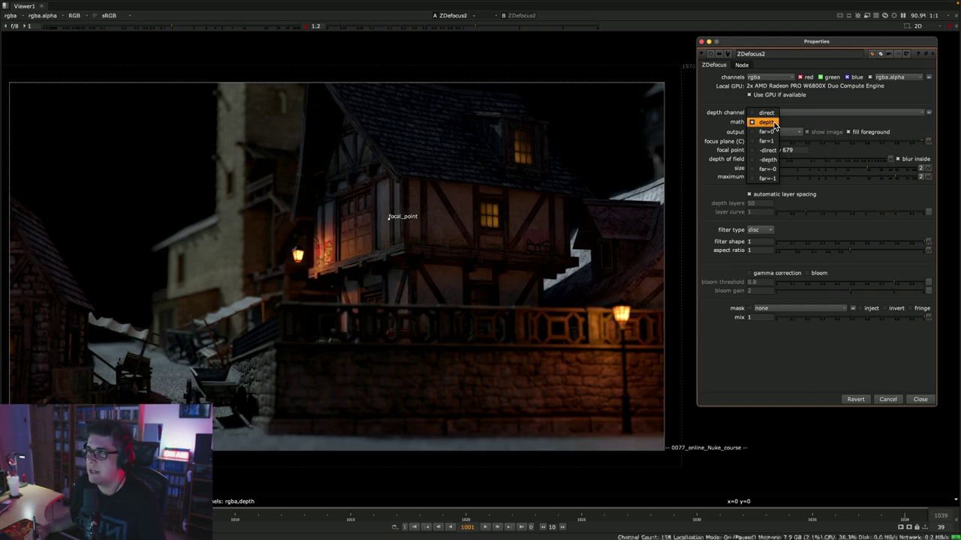
{"action": "left_click", "coordinate": [774, 124]}
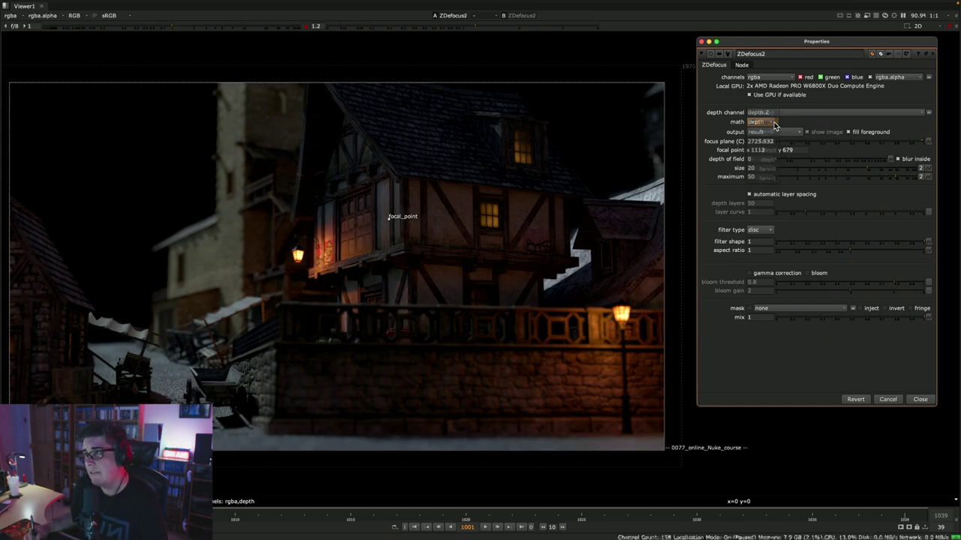
{"action": "left_click", "coordinate": [773, 123]}
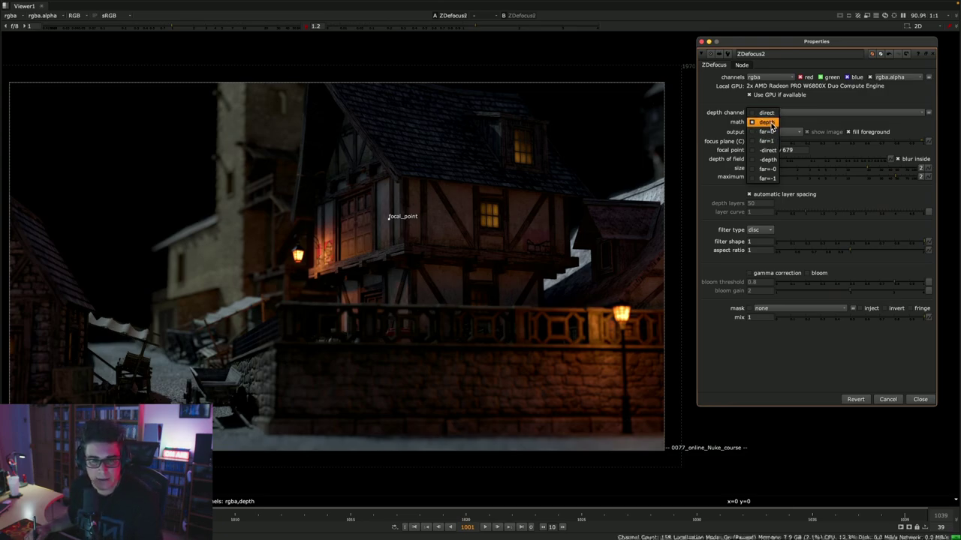
{"action": "left_click", "coordinate": [769, 123]}
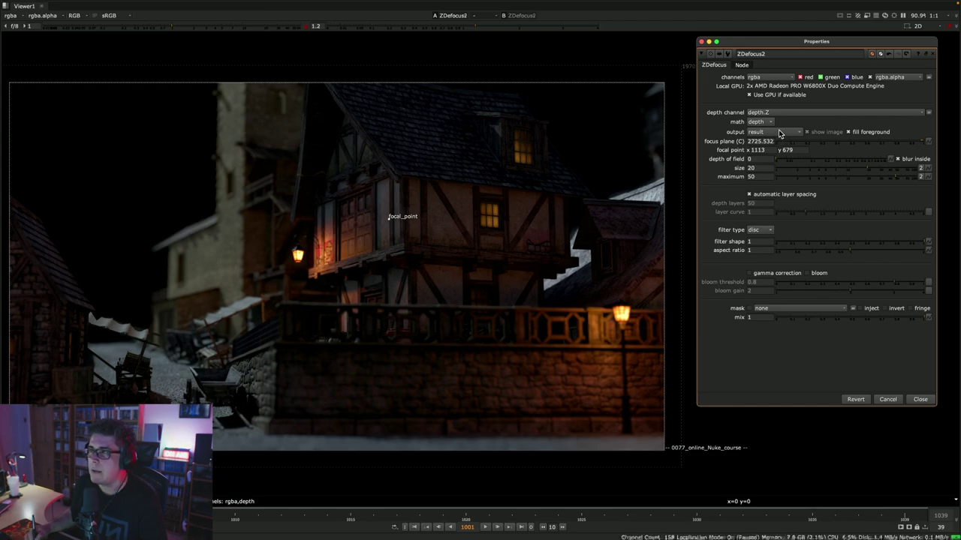
{"action": "left_click", "coordinate": [783, 134]}
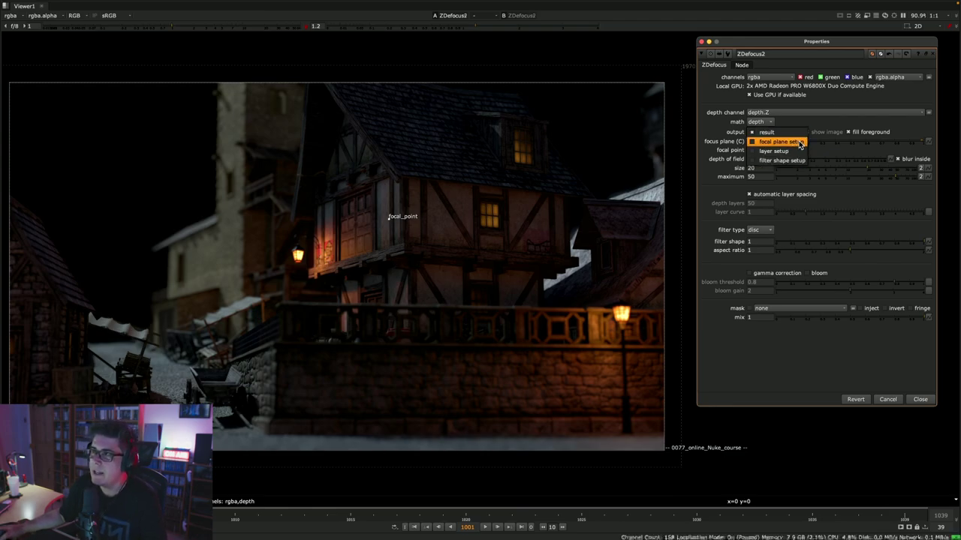
{"action": "left_click", "coordinate": [793, 135]}
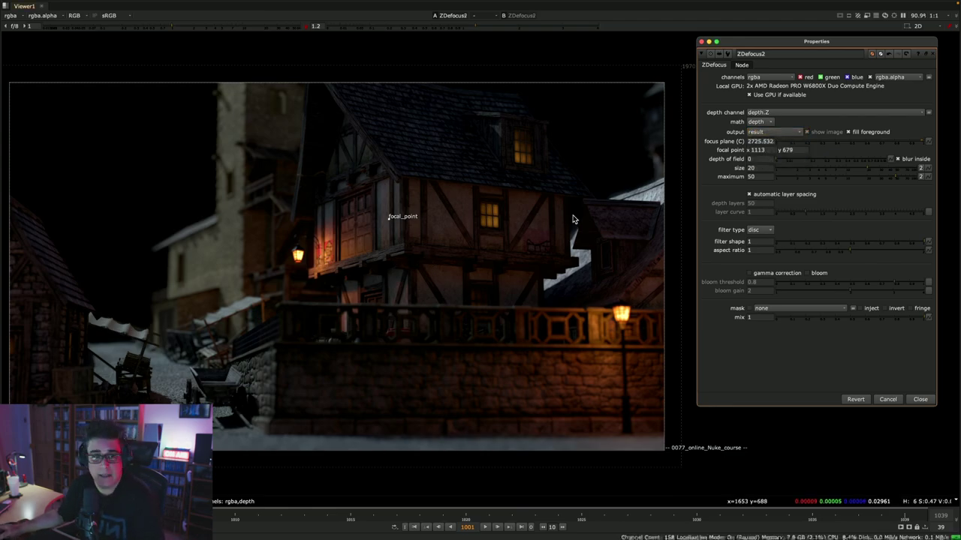
- Set the output to focal plane setup, with depth of field 0.2 and the focal point on the house facade at about x 1252, y 674
{"action": "left_click", "coordinate": [773, 131]}
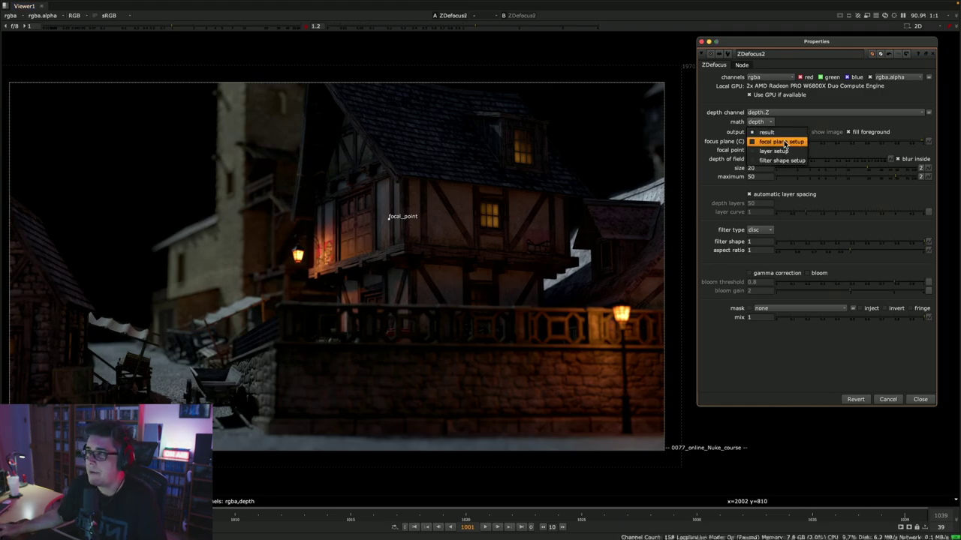
{"action": "left_click", "coordinate": [769, 140]}
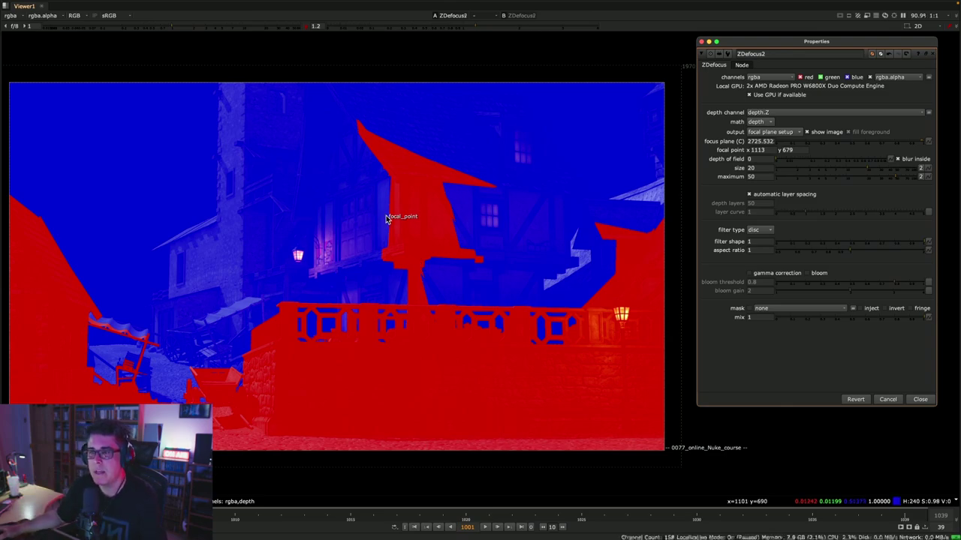
{"action": "left_click_drag", "start_coordinate": [390, 220], "coordinate": [365, 225]}
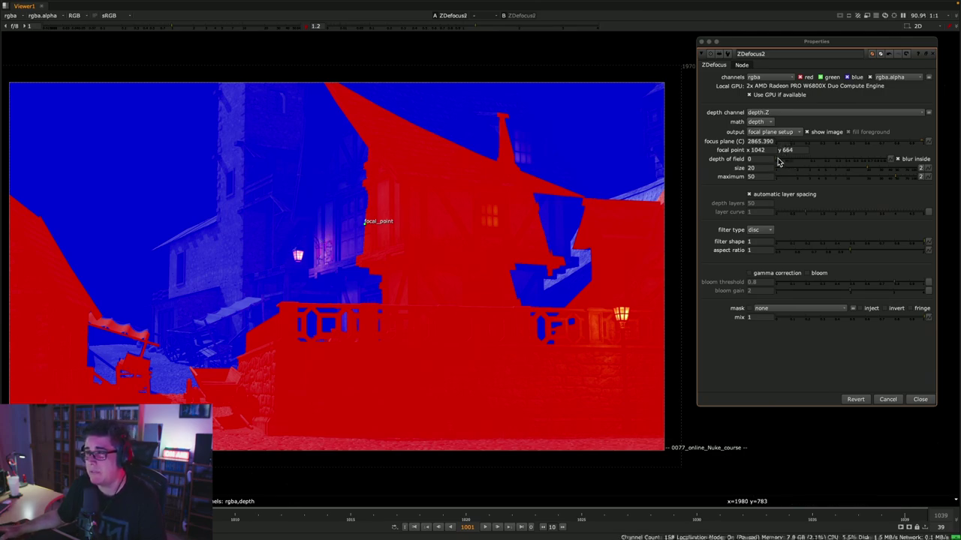
{"action": "mouse_move", "coordinate": [778, 162]}
{"action": "left_mouse_down"}
{"action": "mouse_move", "coordinate": [863, 162]}
{"action": "mouse_move", "coordinate": [784, 171]}
{"action": "left_mouse_up"}
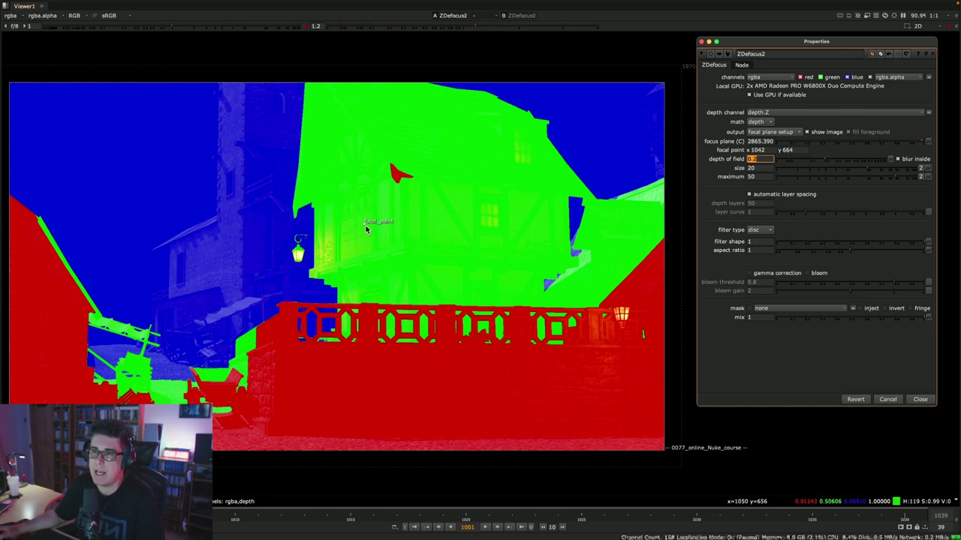
{"action": "left_click_drag", "start_coordinate": [366, 223], "coordinate": [436, 219]}
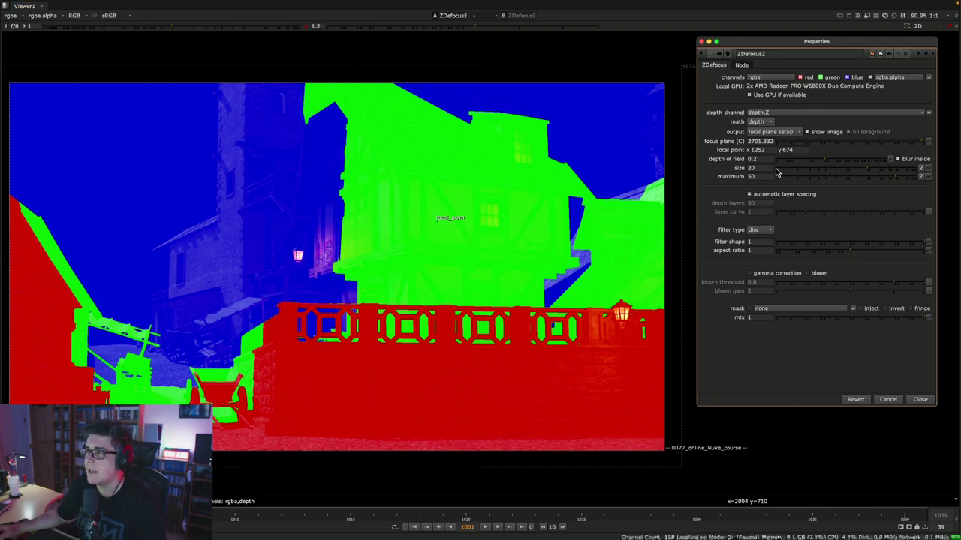
- Return the output to result and move the focal point onto the stone wall at about x 1336, y 268
{"action": "left_click", "coordinate": [782, 134]}
{"action": "left_click", "coordinate": [779, 125]}
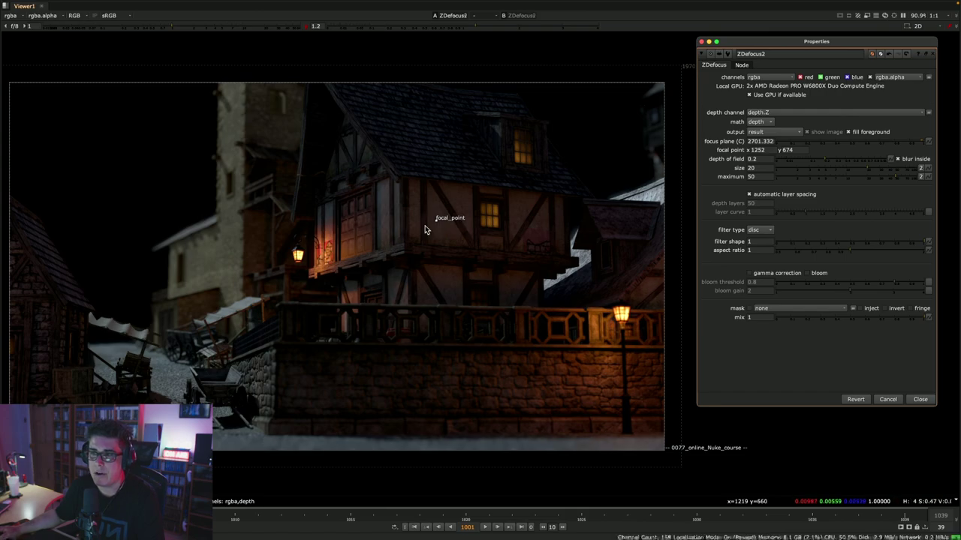
{"action": "left_click_drag", "start_coordinate": [436, 222], "coordinate": [466, 363]}
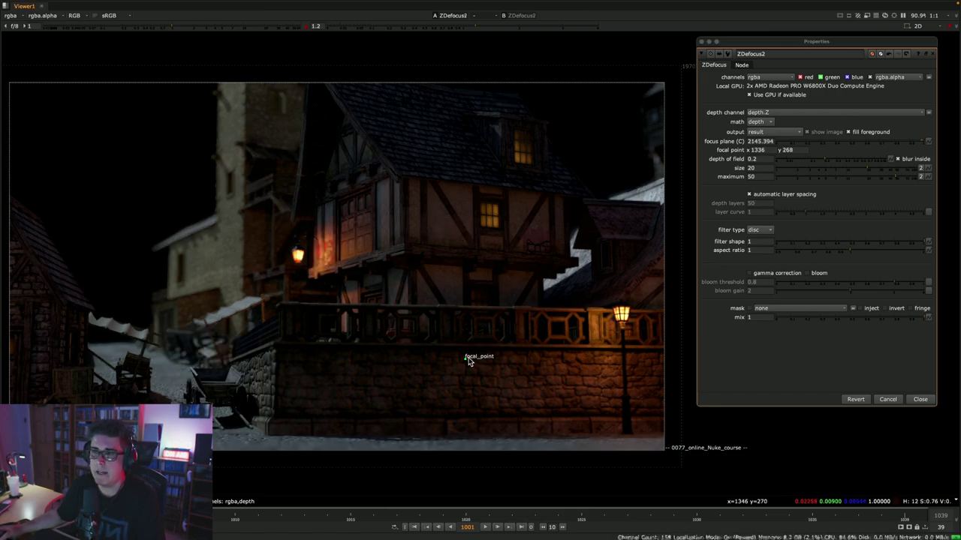
- Switch the output to focal plane setup and raise the depth of field to 1
{"action": "left_click", "coordinate": [784, 132]}
{"action": "left_click", "coordinate": [771, 140]}
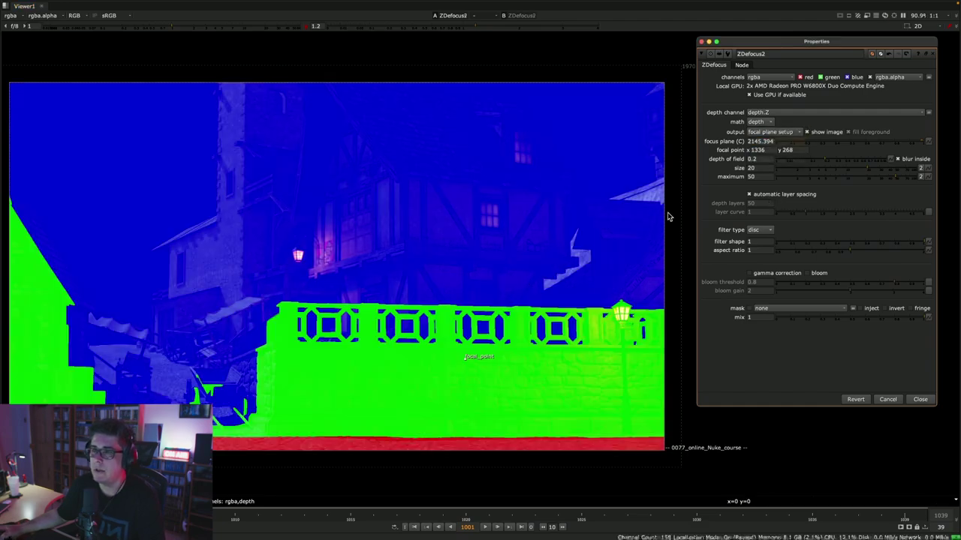
{"action": "left_click_drag", "start_coordinate": [826, 157], "coordinate": [888, 155]}
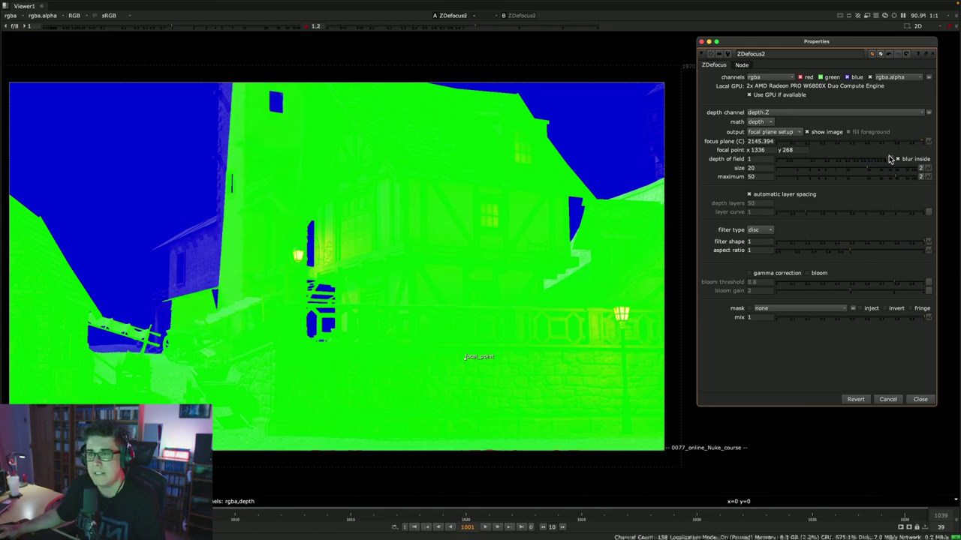
{"action": "left_click", "coordinate": [759, 159]}
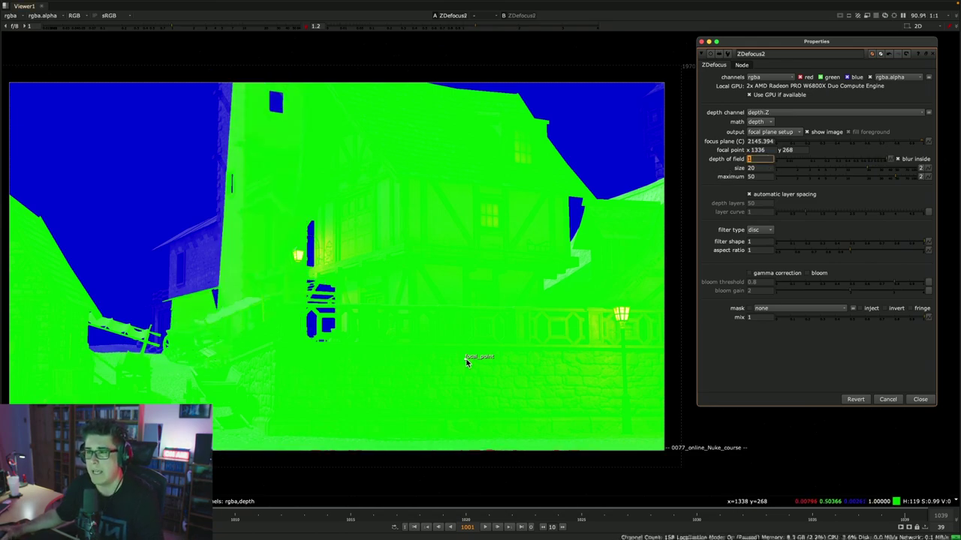
- Move the focal point up to the house facade at about x 1248, y 576 and set the output back to result
{"action": "left_click_drag", "start_coordinate": [464, 357], "coordinate": [434, 252]}
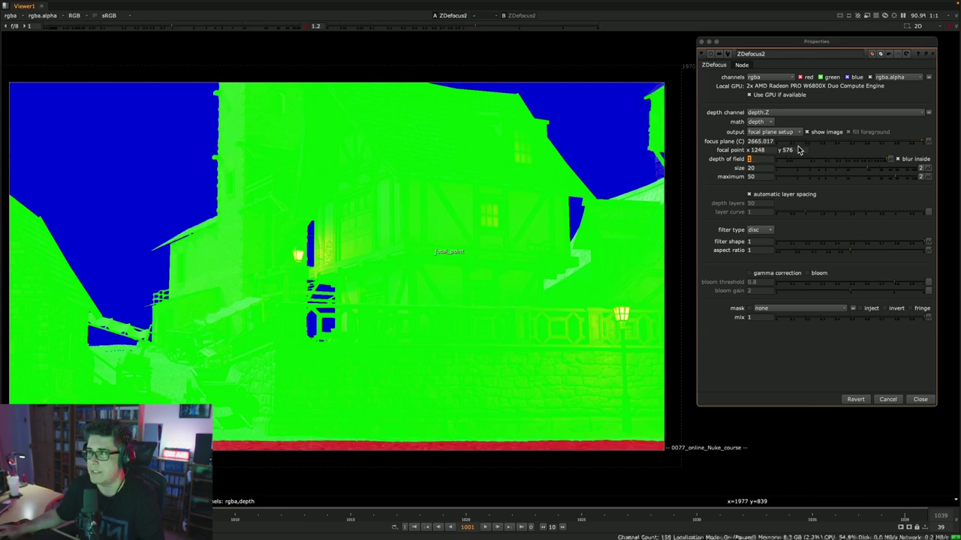
{"action": "left_click", "coordinate": [781, 133]}
{"action": "left_click", "coordinate": [766, 123]}
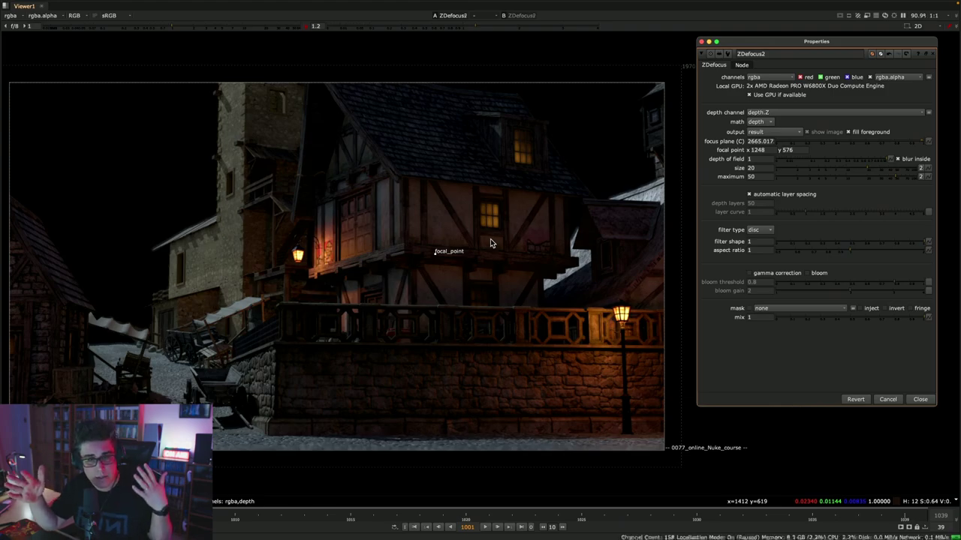
- Set the depth of field to 0.25 and move the focal point onto the stone wall at about x 1425, y 268
{"action": "left_click", "coordinate": [760, 159]}
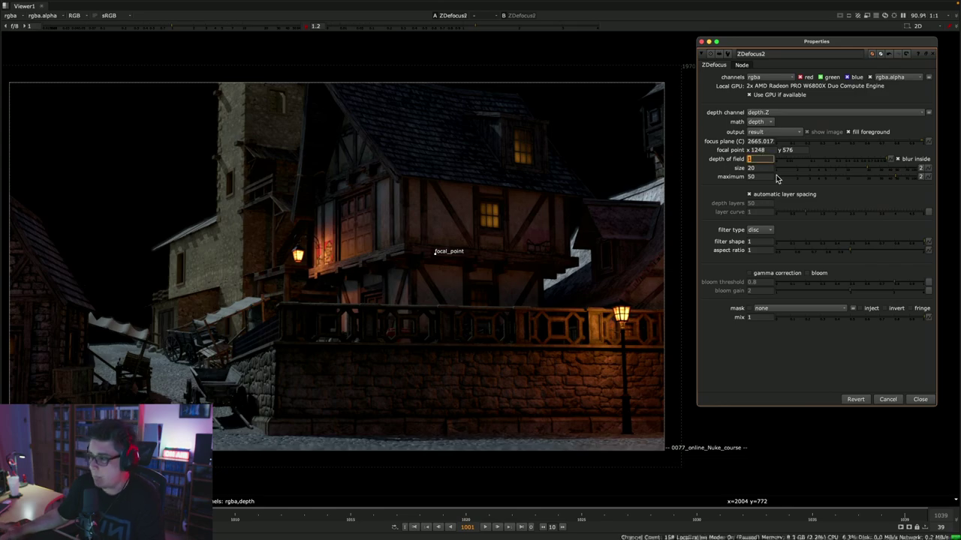
{"action": "type", "text": "0.25"}
{"action": "key", "text": "Return"}
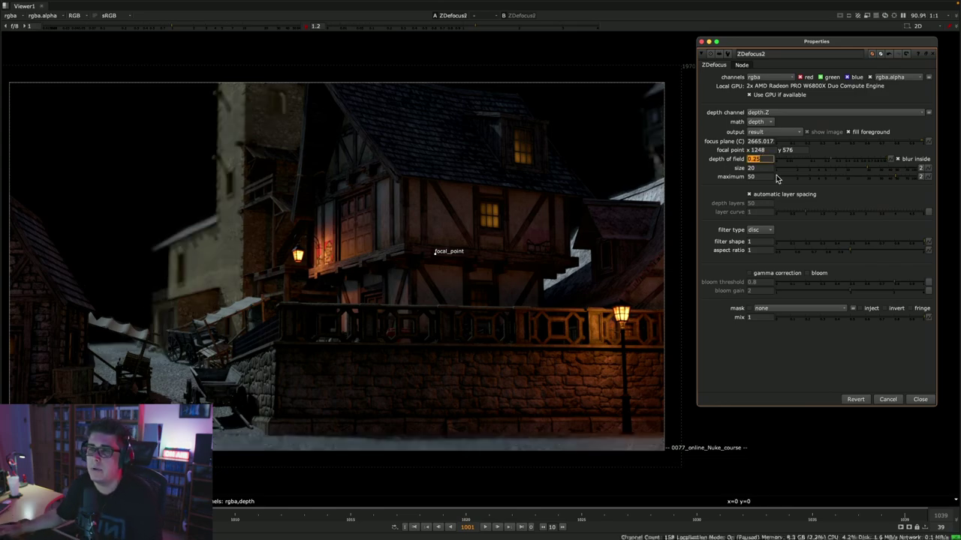
{"action": "left_click_drag", "start_coordinate": [428, 260], "coordinate": [495, 363]}
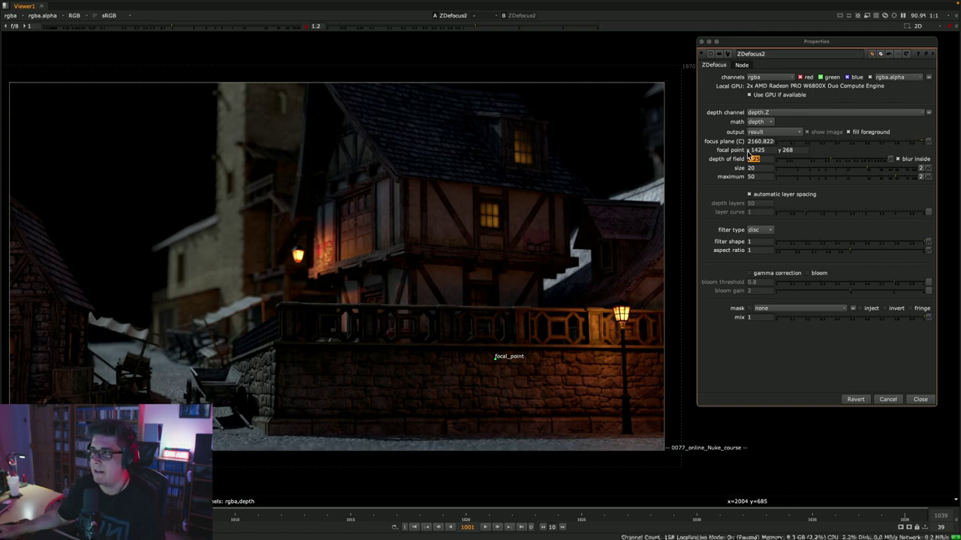
- Set the ZDefocus2 size to 50 and the maximum to 100
{"action": "left_click", "coordinate": [758, 168]}
{"action": "type", "text": "500"}
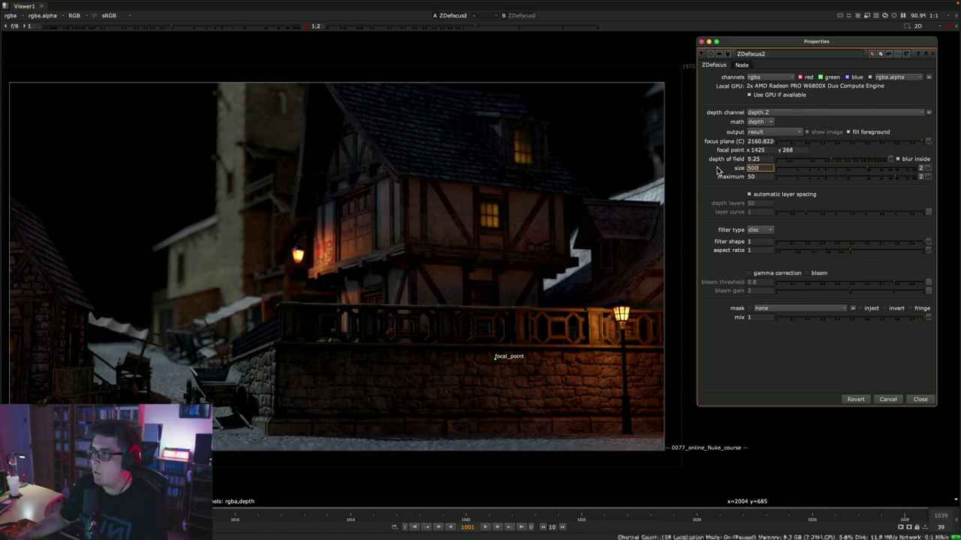
{"action": "key", "text": "Tab"}
{"action": "type", "text": "100"}
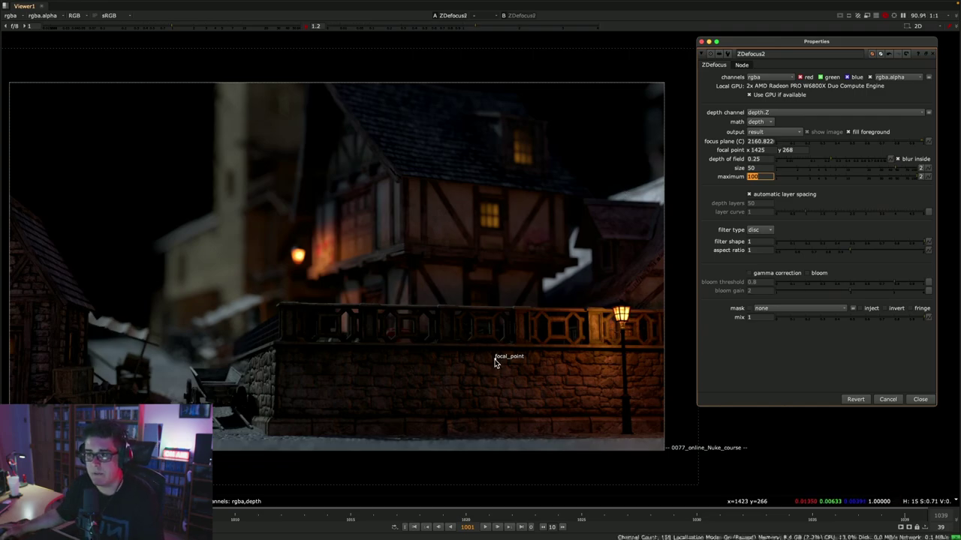
- Move the focal point onto the timbered facade at about x 1120, y 663 and inspect the layer setup output around the balustrade
{"action": "left_click", "coordinate": [402, 223]}
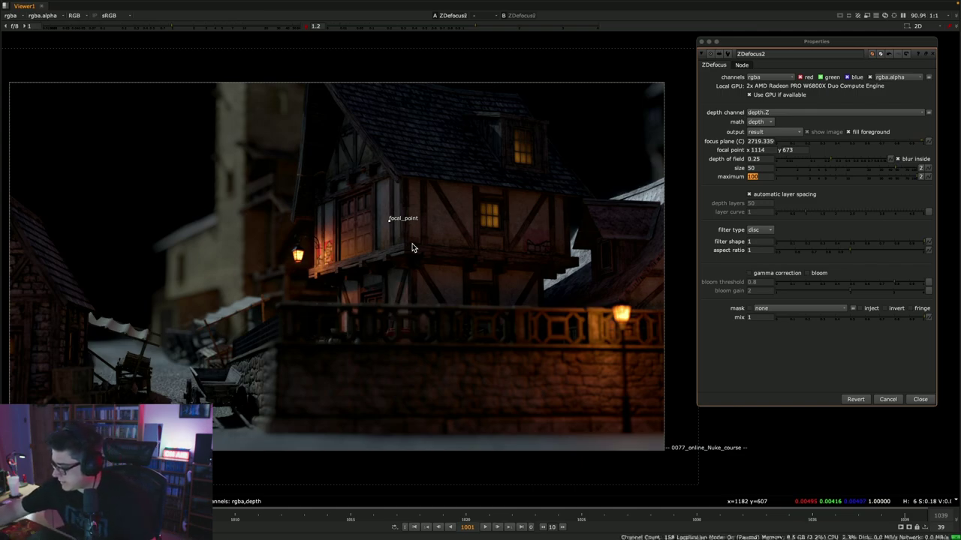
{"action": "left_click_drag", "start_coordinate": [389, 218], "coordinate": [391, 223]}
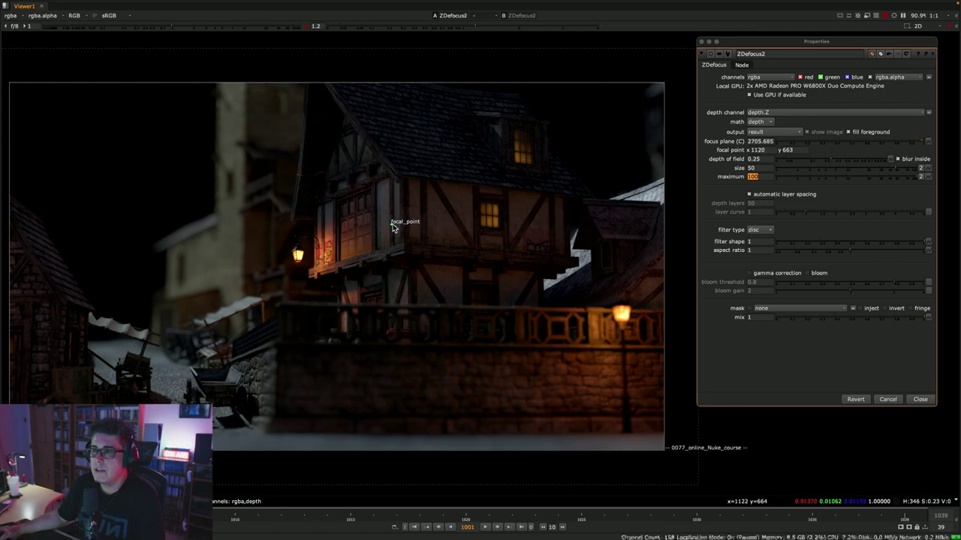
{"action": "left_click", "coordinate": [773, 132]}
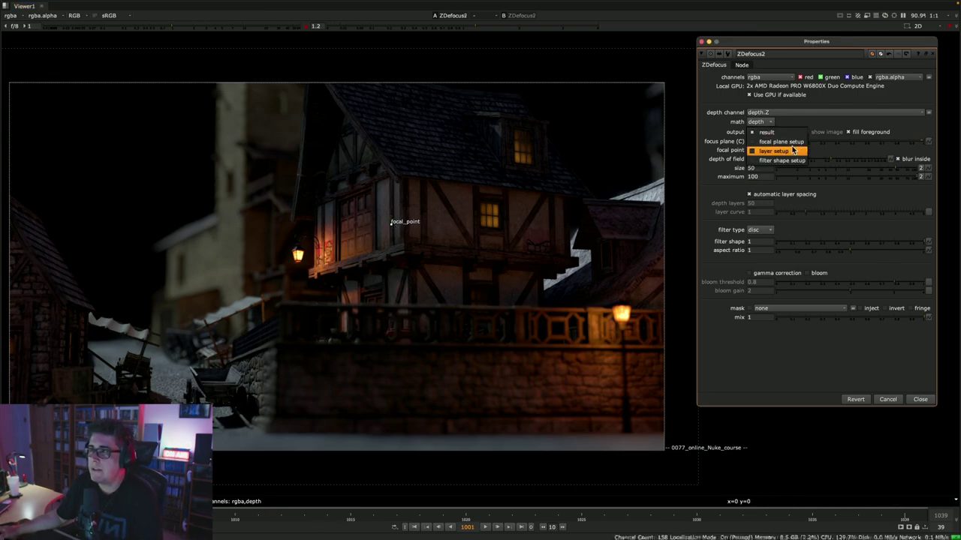
{"action": "left_click", "coordinate": [793, 151]}
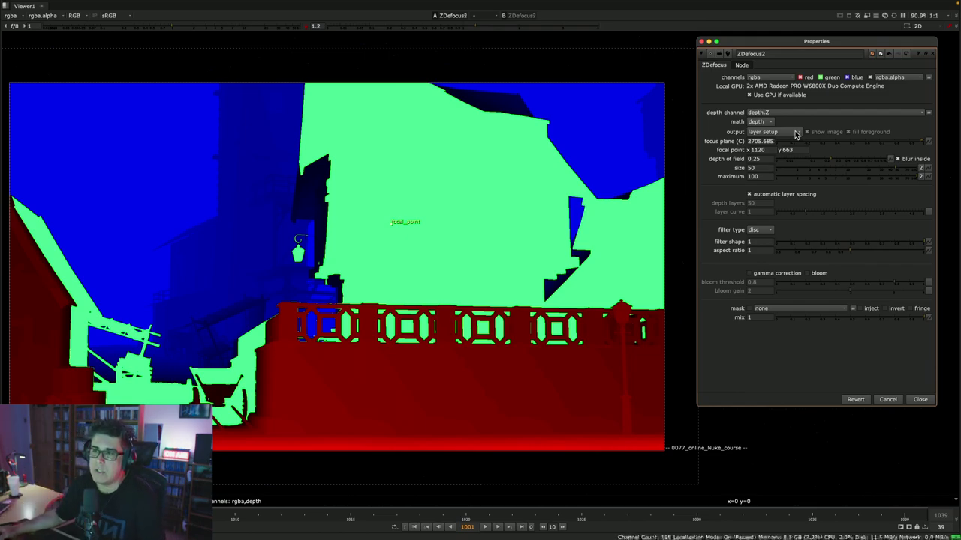
{"action": "scroll", "coordinate": [424, 418], "scroll_direction": "up", "scroll_amount": 5}
{"action": "scroll", "coordinate": [424, 417], "scroll_direction": "down", "scroll_amount": 2}
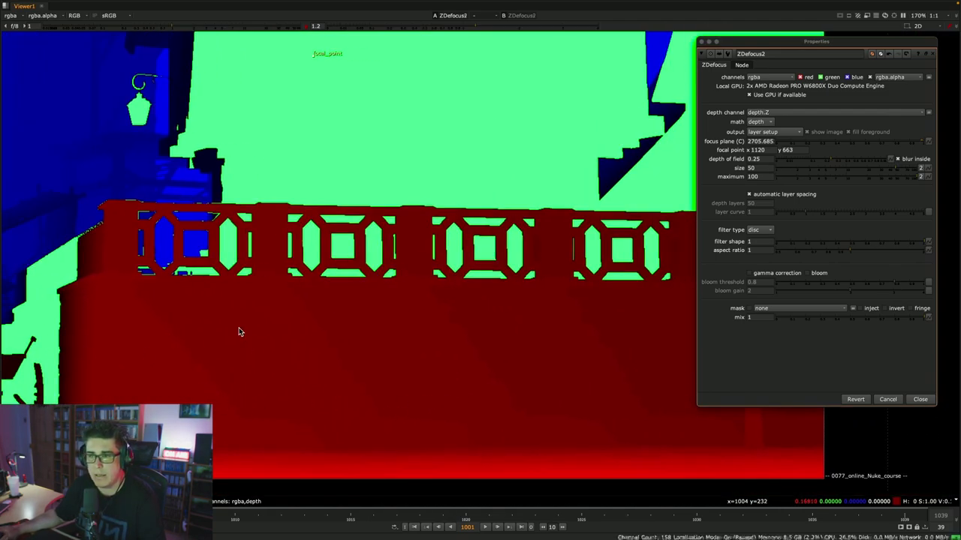
{"action": "scroll", "coordinate": [501, 387], "scroll_direction": "down", "scroll_amount": 5}
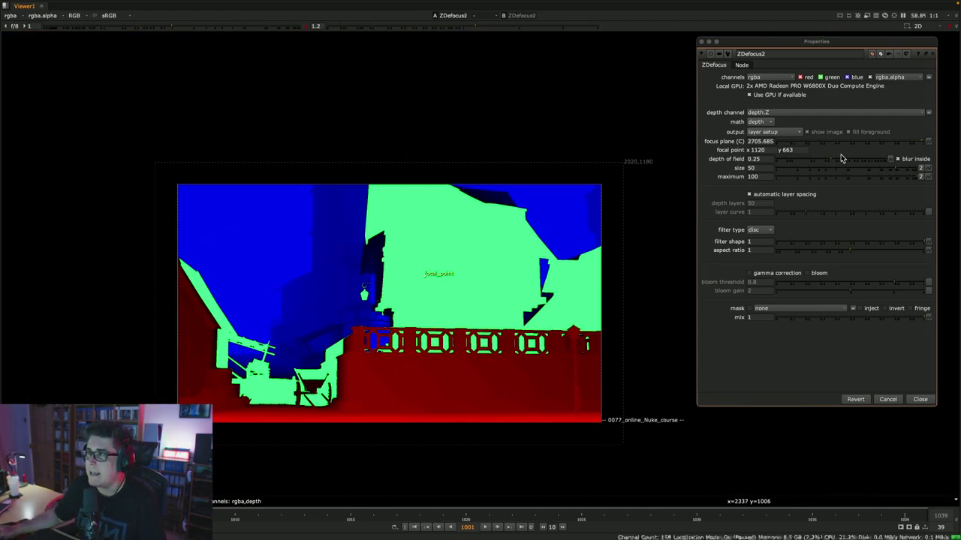
- Move the focal point onto the stone wall at about x 1475, y 197 and narrow the depth of field to 0.015
{"action": "left_click", "coordinate": [815, 158]}
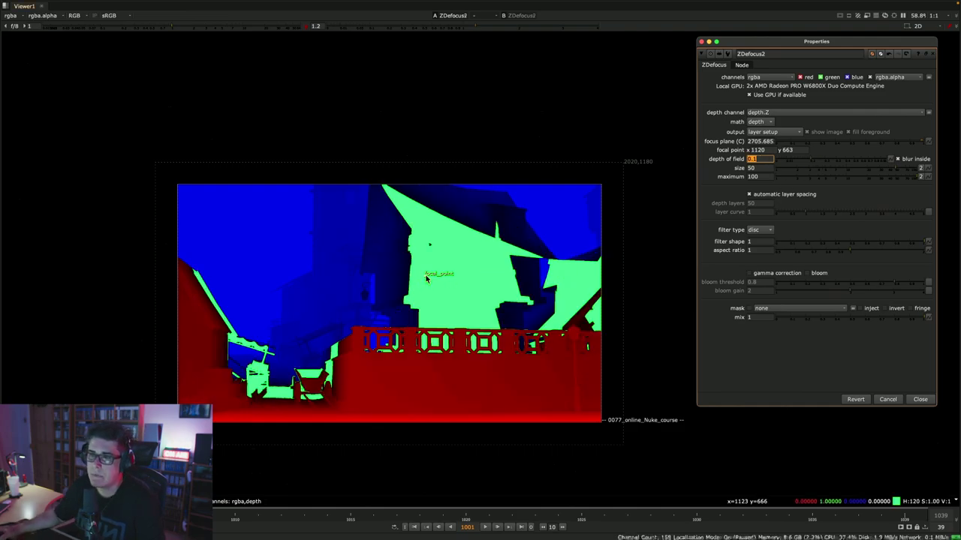
{"action": "left_click_drag", "start_coordinate": [426, 279], "coordinate": [502, 378]}
{"action": "type", "text": "0.015"}
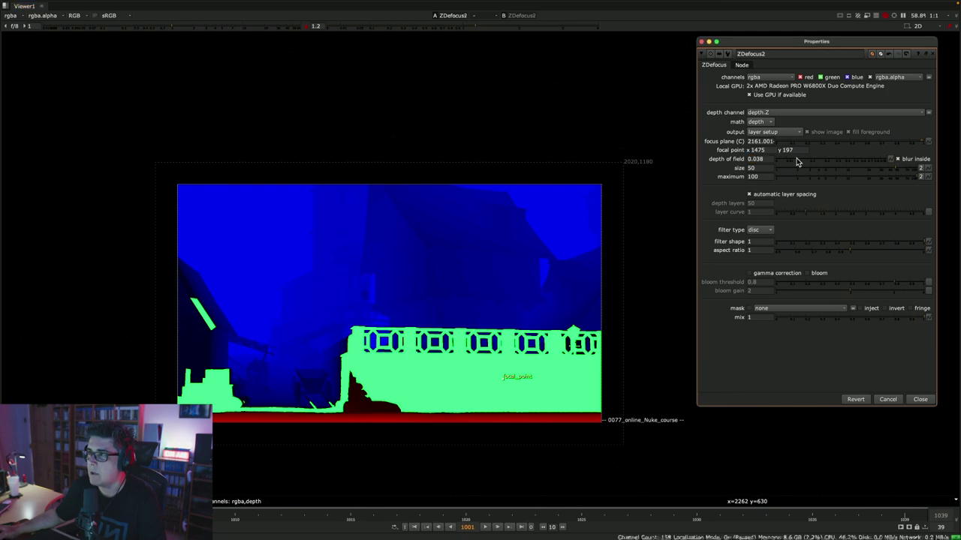
{"action": "key", "text": "Return"}
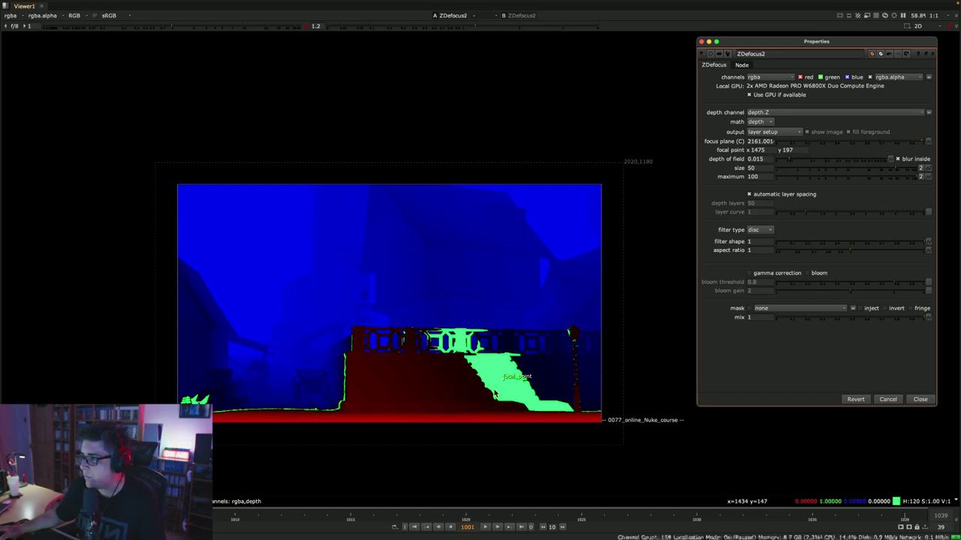
{"action": "scroll", "coordinate": [494, 393], "scroll_direction": "up", "scroll_amount": 2}
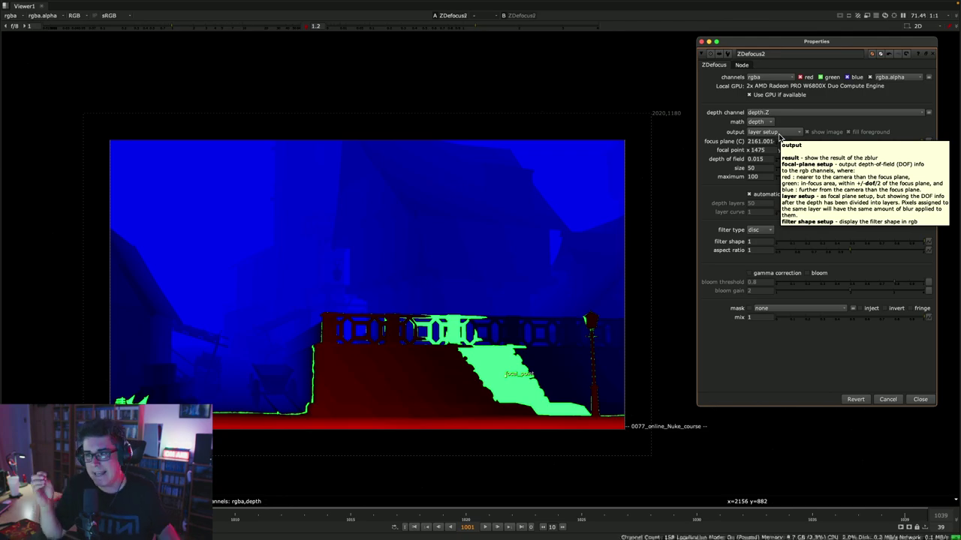
- Add an unconnected pgBokeh node below the depth Read27 node and place its properties beside the ZDefocus2 settings
{"action": "key", "text": "space"}
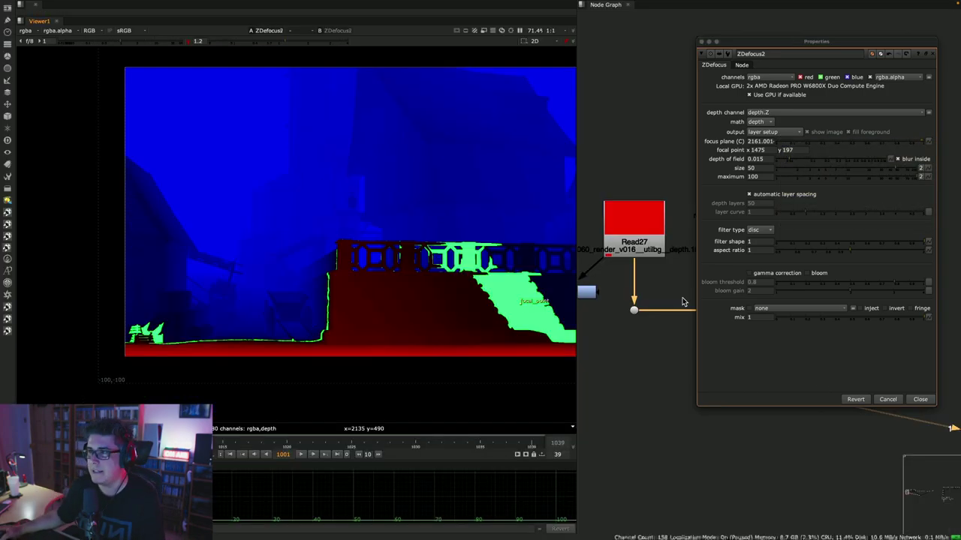
{"action": "key", "text": "Tab"}
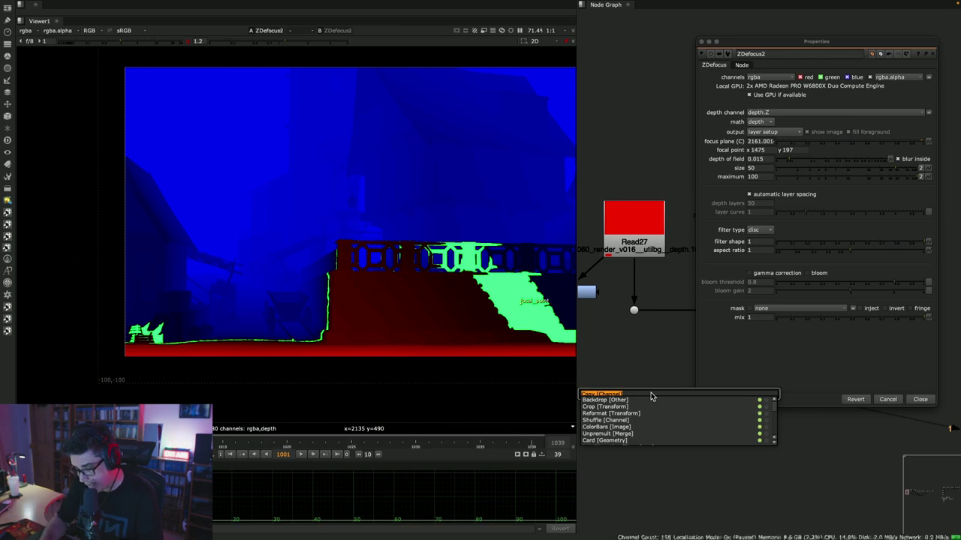
{"action": "type", "text": "pgb"}
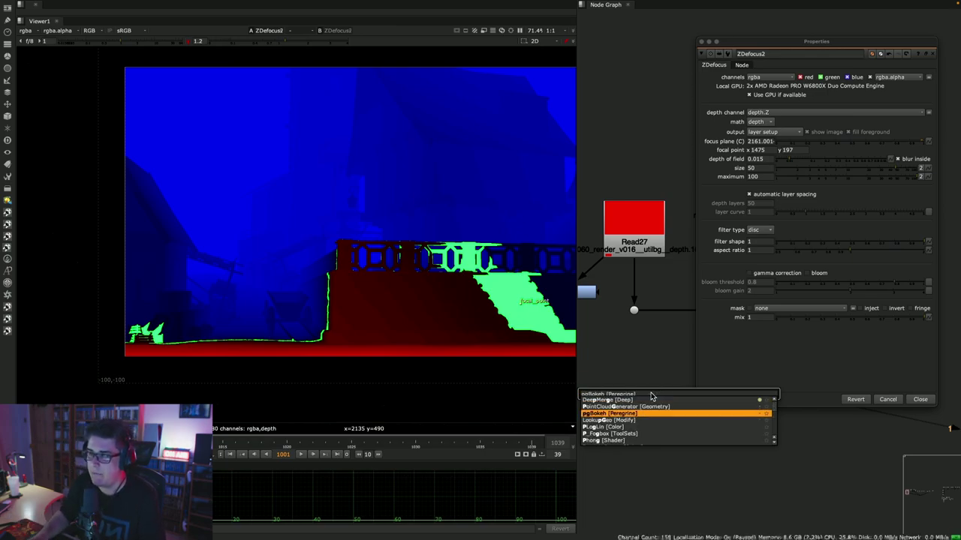
{"action": "key", "text": "Return"}
{"action": "left_click_drag", "start_coordinate": [542, 322], "coordinate": [612, 152]}
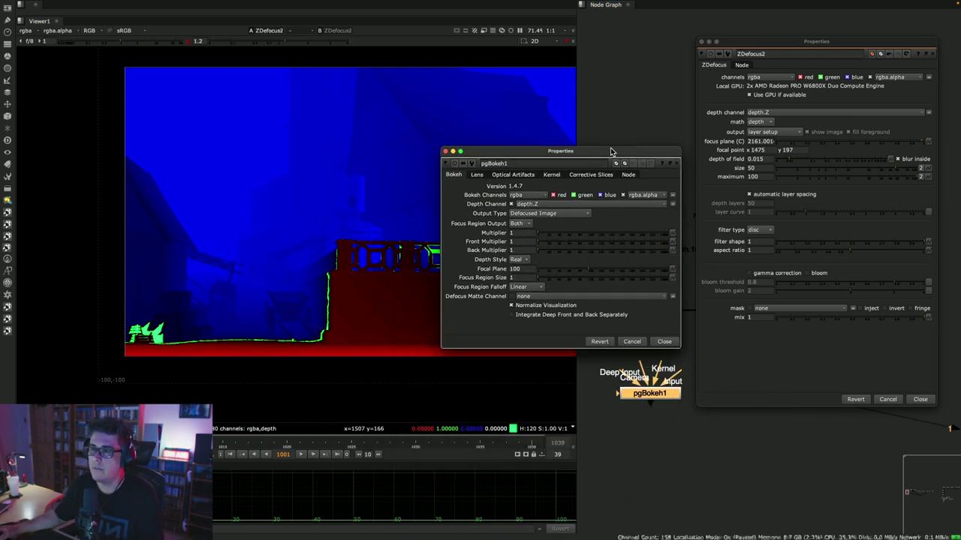
- Examine pgBokeh1's lens settings for aperture, focal length and film format, return to its main bokeh settings, and close its properties
{"action": "left_click", "coordinate": [477, 174]}
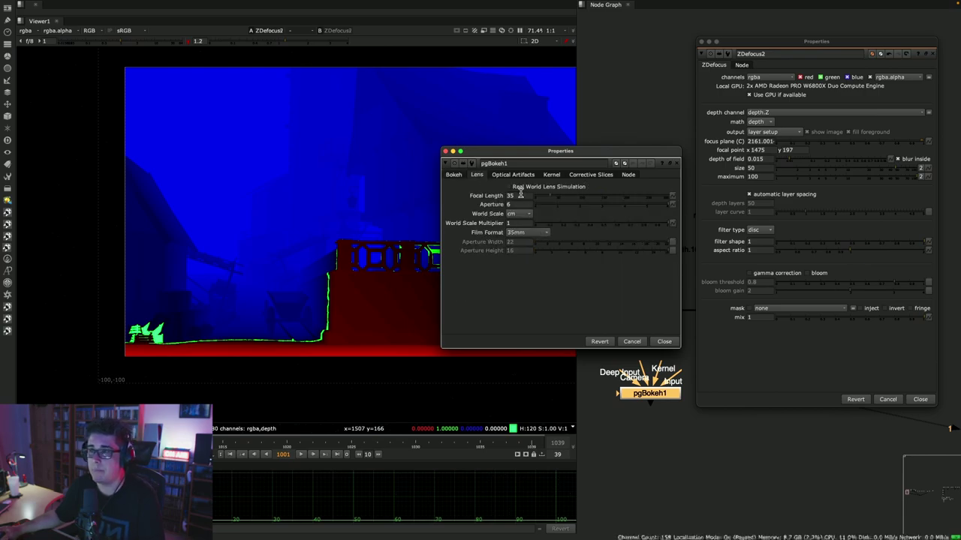
{"action": "double_click", "coordinate": [520, 204]}
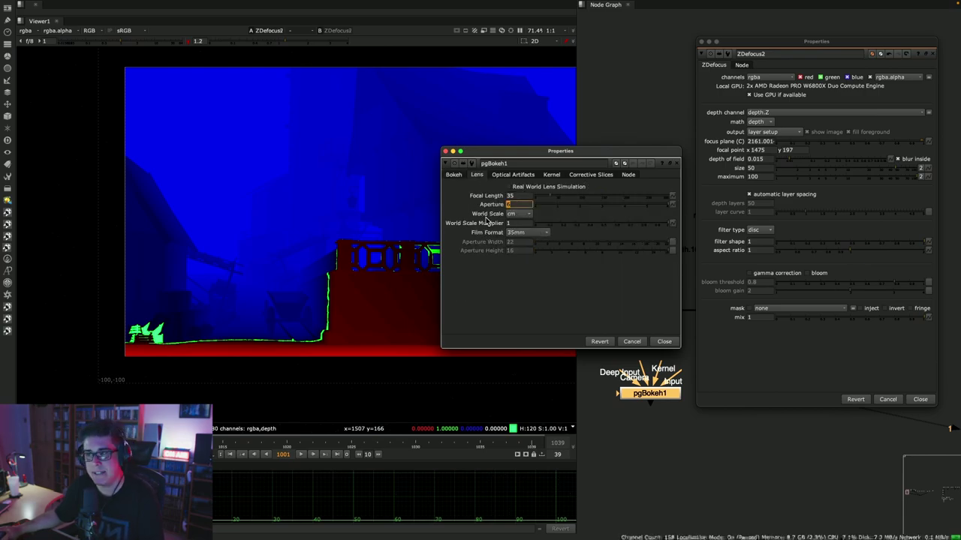
{"action": "double_click", "coordinate": [522, 196]}
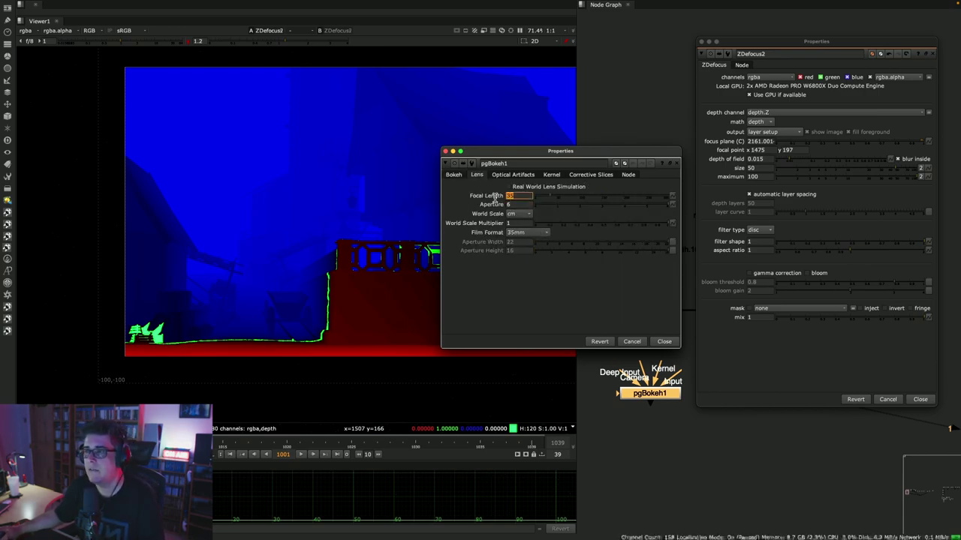
{"action": "left_click", "coordinate": [530, 233]}
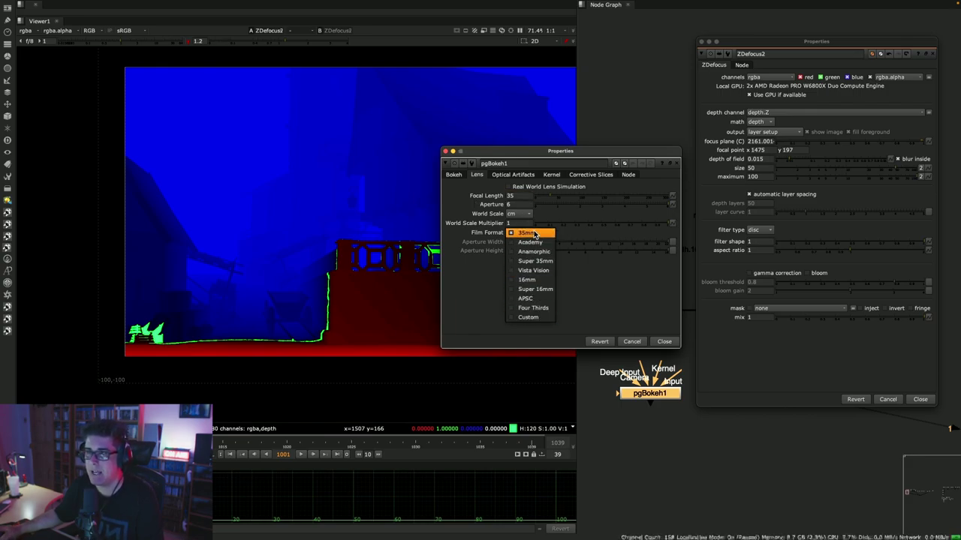
{"action": "left_click", "coordinate": [477, 291]}
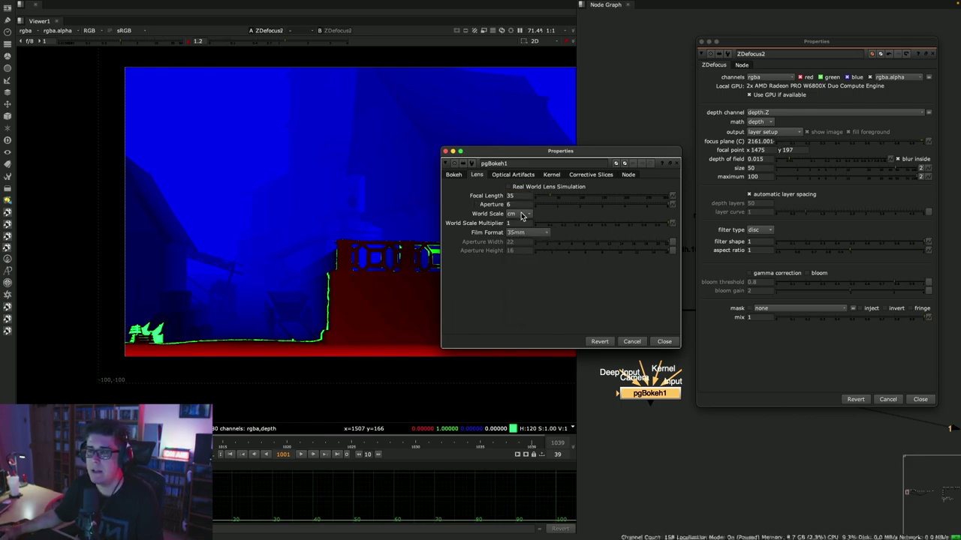
{"action": "left_click", "coordinate": [453, 174]}
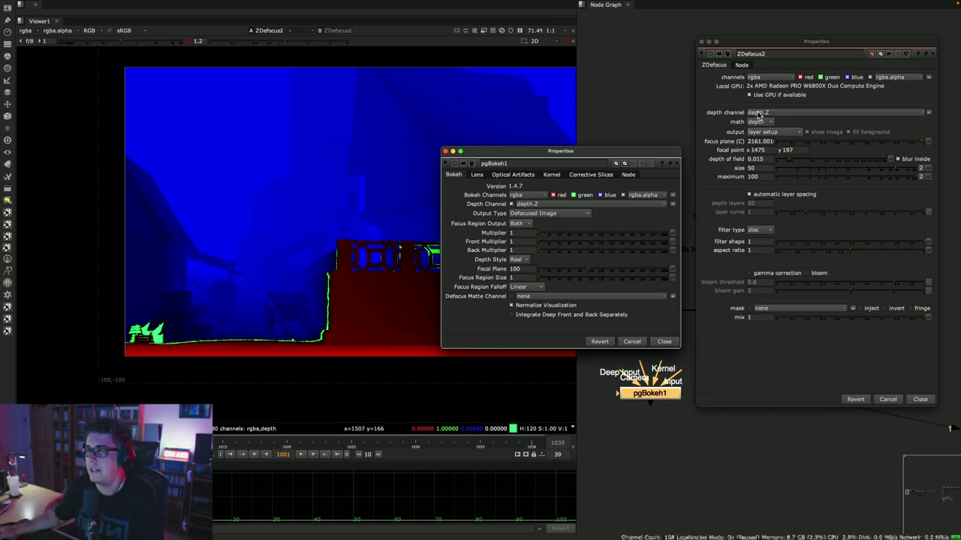
{"action": "left_click", "coordinate": [445, 151]}
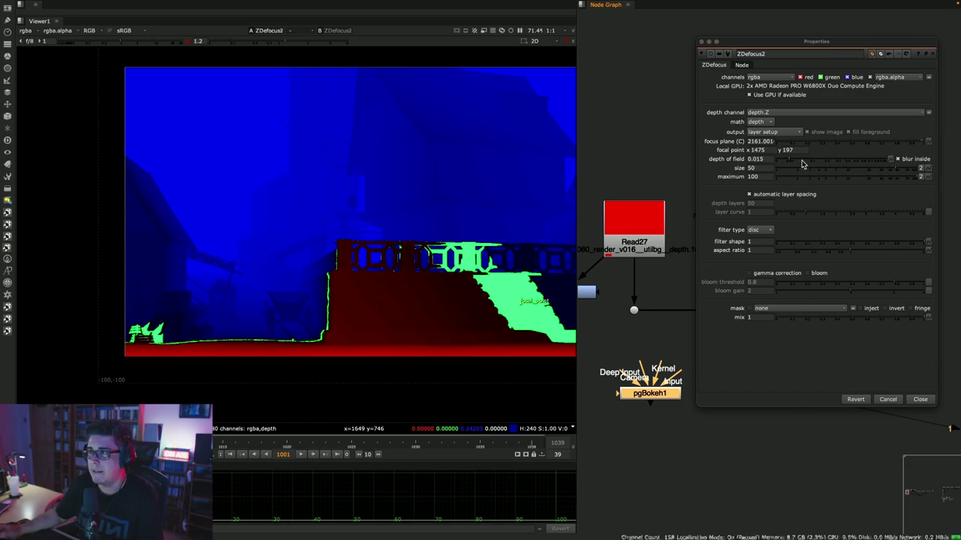
- Maximise the viewer and move the focal point across the stone wall to about x 1184, y 191.5
{"action": "left_click", "coordinate": [769, 159]}
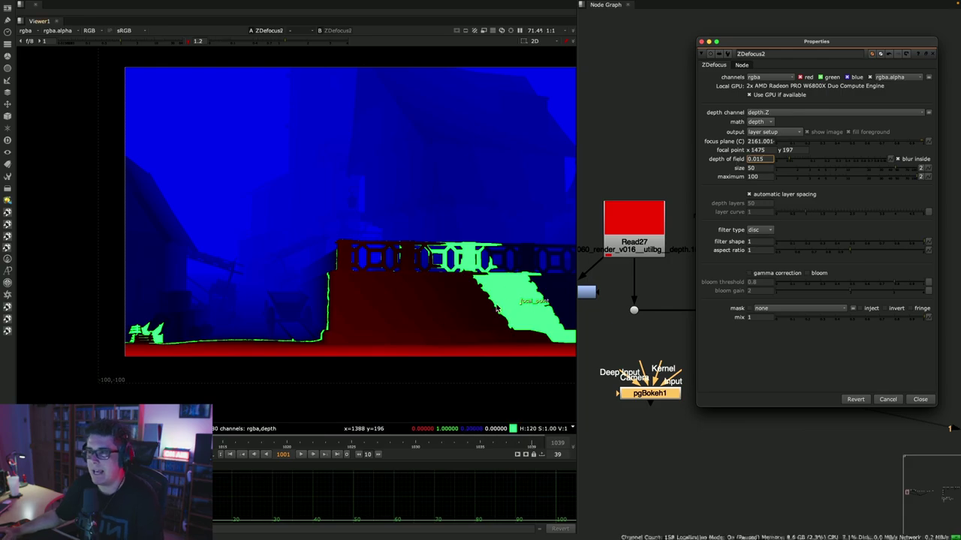
{"action": "key", "text": "space"}
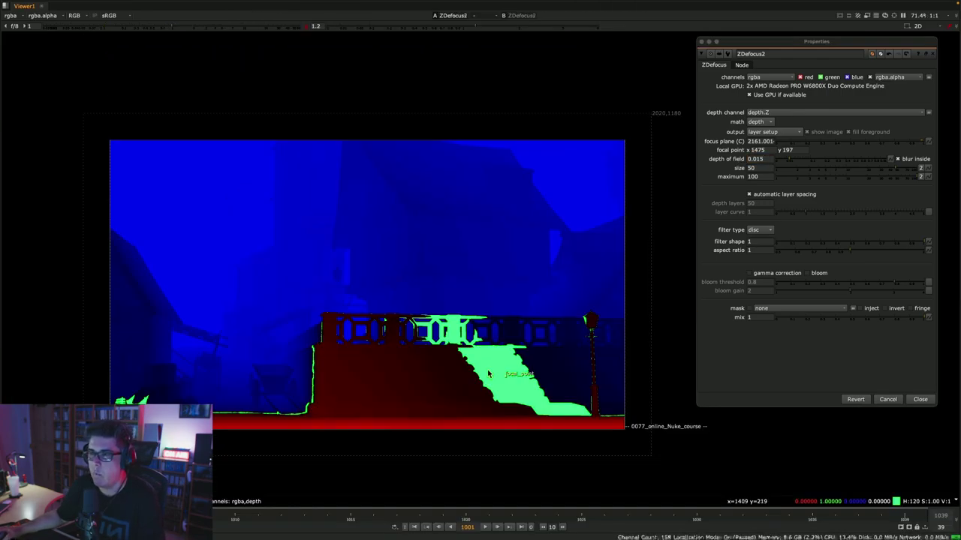
{"action": "scroll", "coordinate": [491, 365], "scroll_direction": "up", "scroll_amount": 3}
{"action": "scroll", "coordinate": [505, 356], "scroll_direction": "down", "scroll_amount": 3}
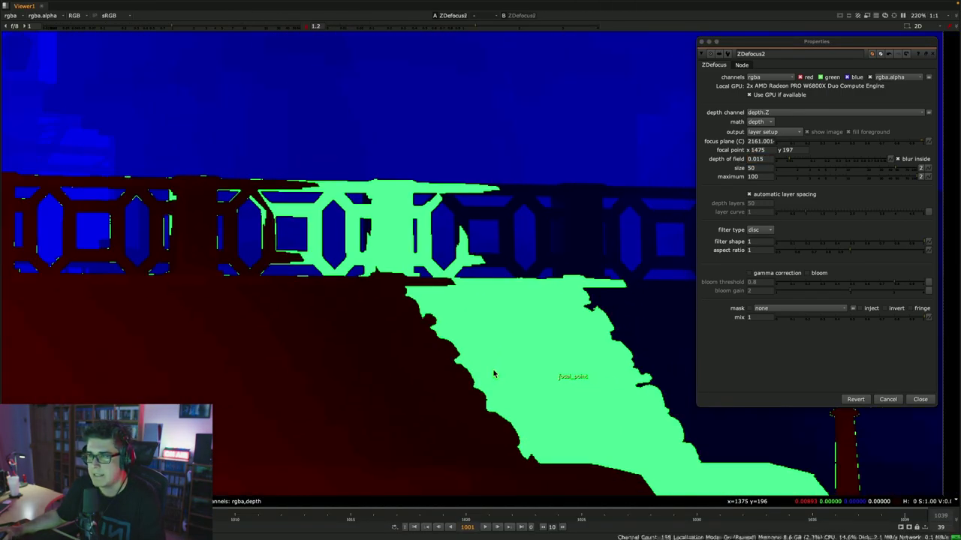
{"action": "left_click_drag", "start_coordinate": [533, 383], "coordinate": [358, 384]}
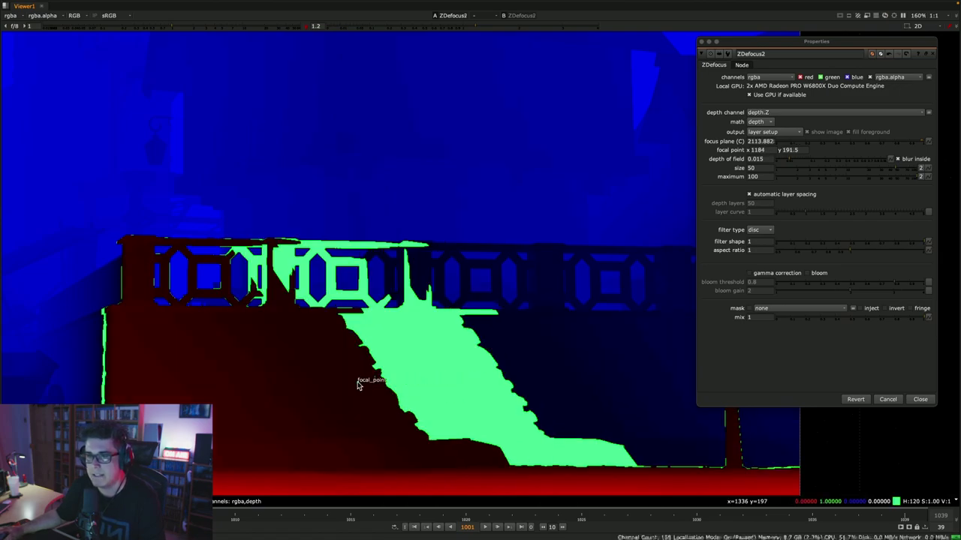
- Set the depth of field to 0.001 and move the focal point along the wall to about x 1316.5, y 195
{"action": "left_click", "coordinate": [762, 161]}
{"action": "type", "text": "15"}
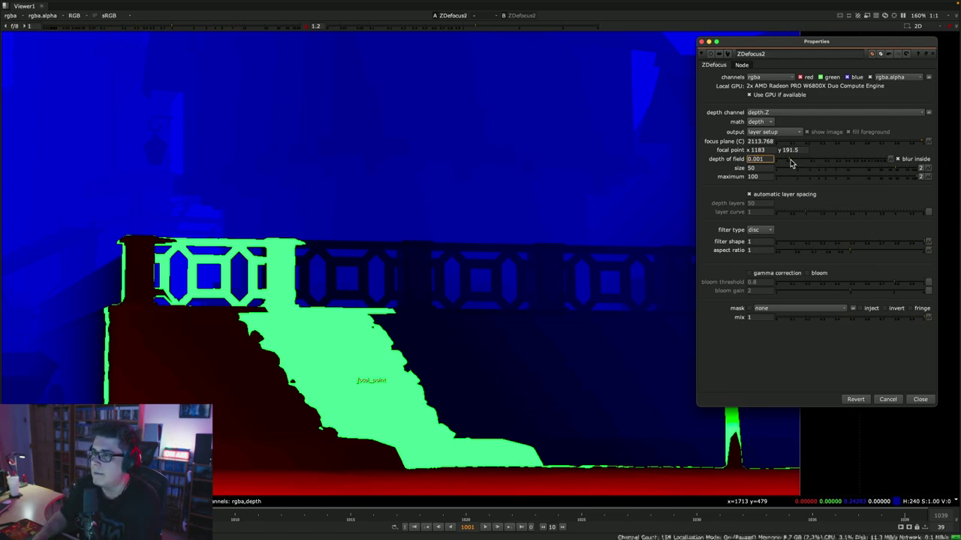
{"action": "key", "text": "Return"}
{"action": "left_click_drag", "start_coordinate": [358, 384], "coordinate": [471, 379]}
{"action": "scroll", "coordinate": [471, 378], "scroll_direction": "down", "scroll_amount": 2}
{"action": "scroll", "coordinate": [472, 378], "scroll_direction": "down", "scroll_amount": 2}
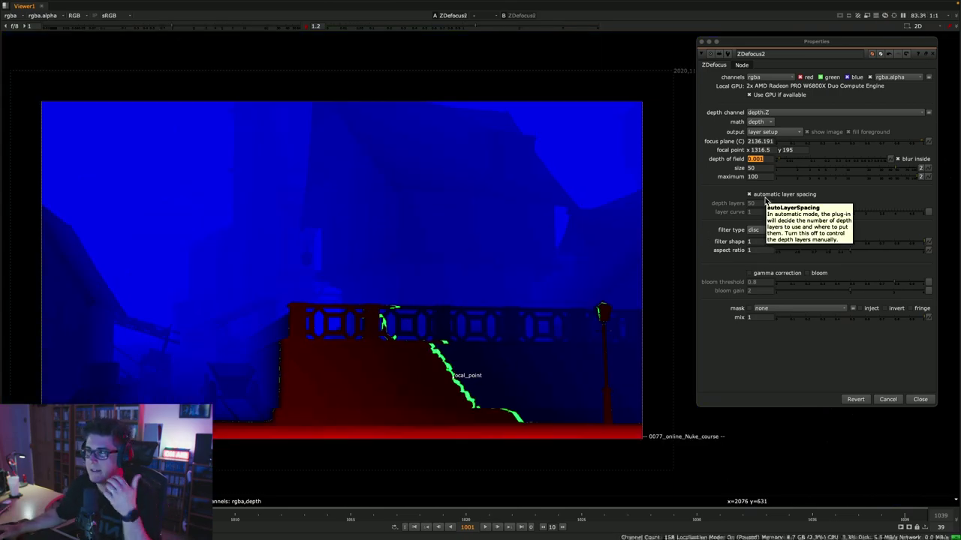
- Use manual layer spacing with 10 depth layers, and try a depth of field of 0.1 before settling on 0.02
{"action": "left_click", "coordinate": [777, 194]}
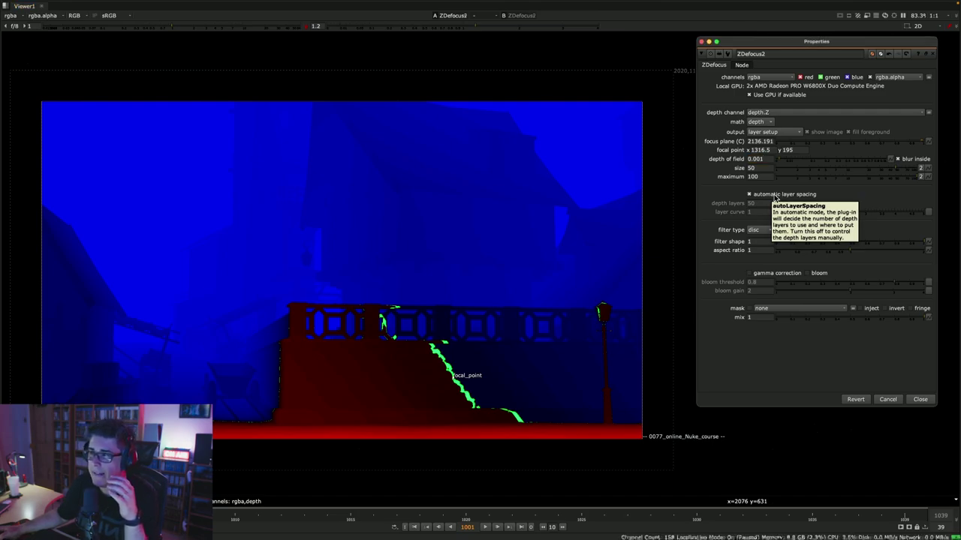
{"action": "double_click", "coordinate": [764, 203]}
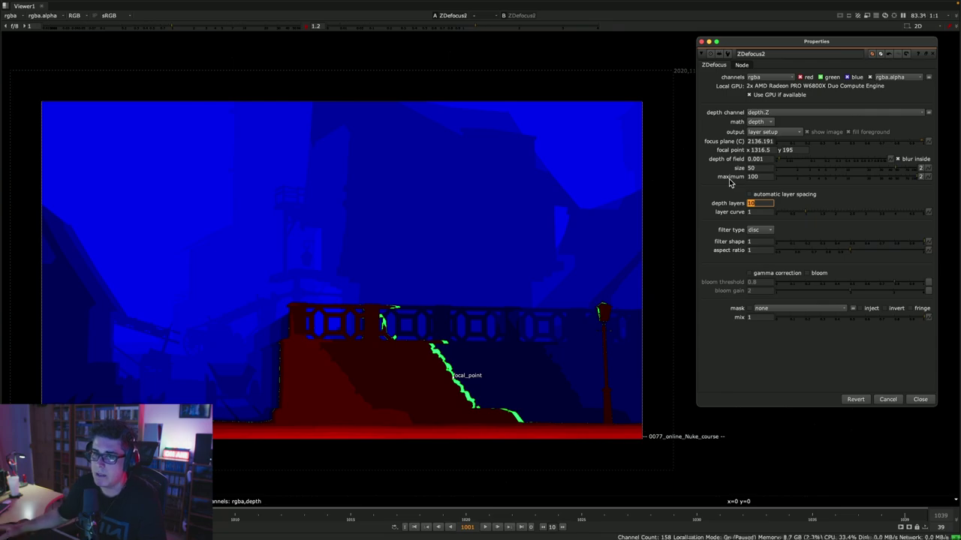
{"action": "double_click", "coordinate": [756, 158]}
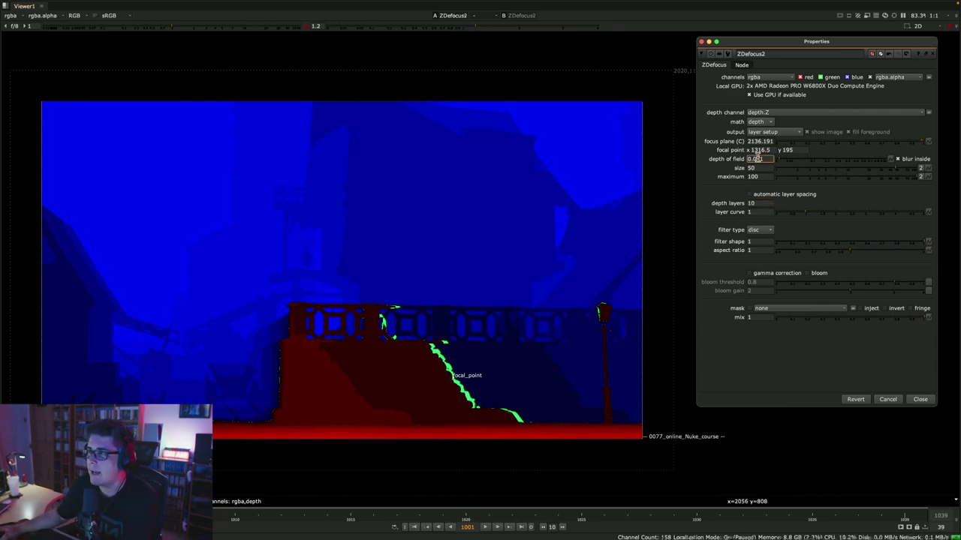
{"action": "type", "text": "0.1"}
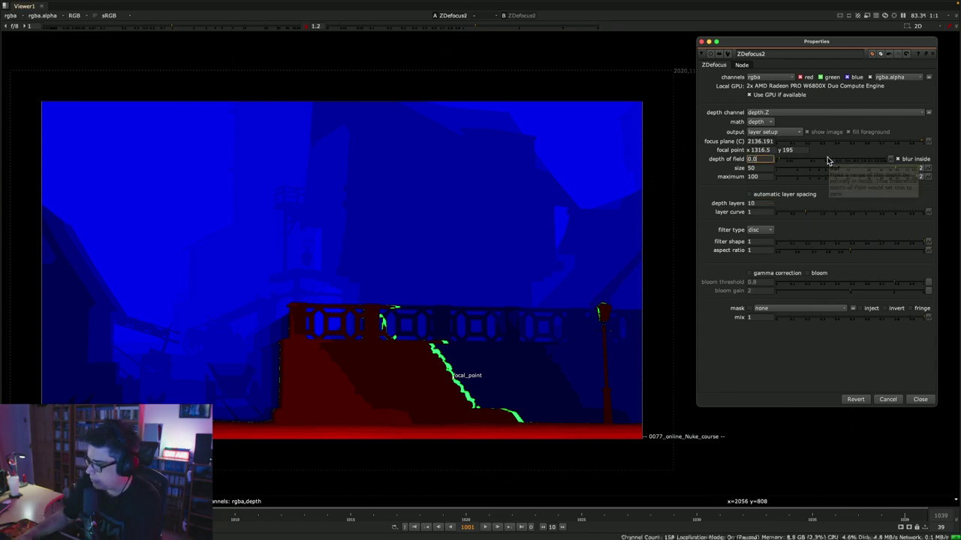
{"action": "key", "text": "Return"}
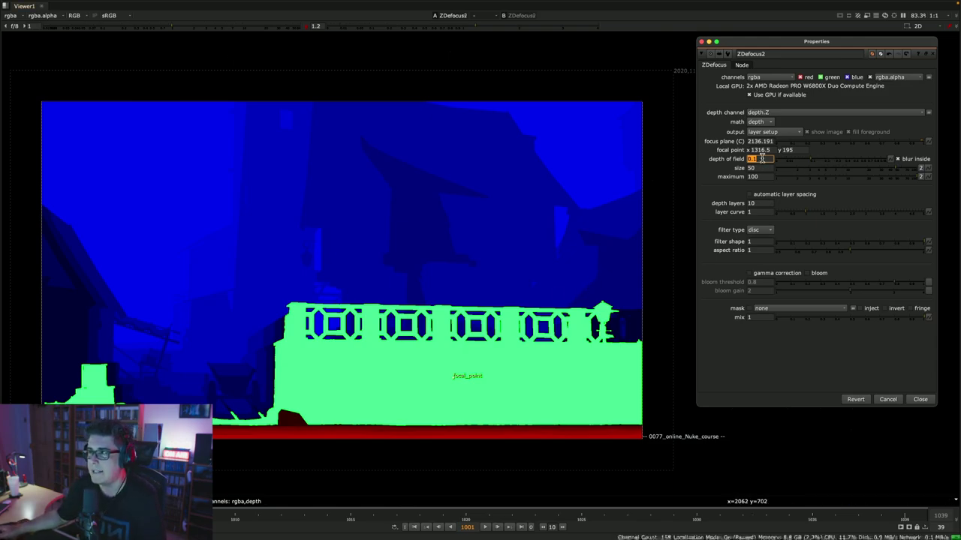
{"action": "type", "text": "0.05"}
{"action": "key", "text": "Return"}
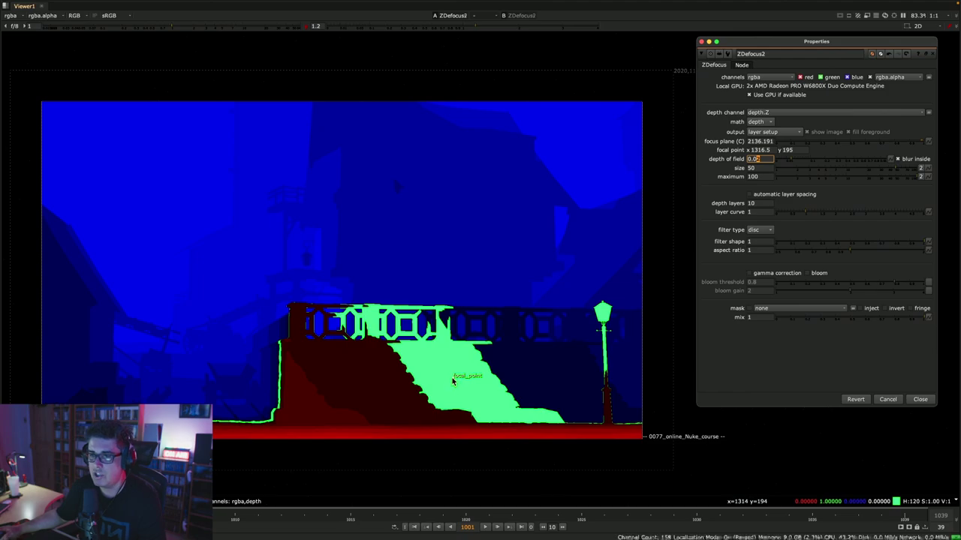
- Move the focal point onto the lamp post at about x 1801, y 243, and key the focus plane at frame 1001
{"action": "left_click_drag", "start_coordinate": [452, 381], "coordinate": [356, 260]}
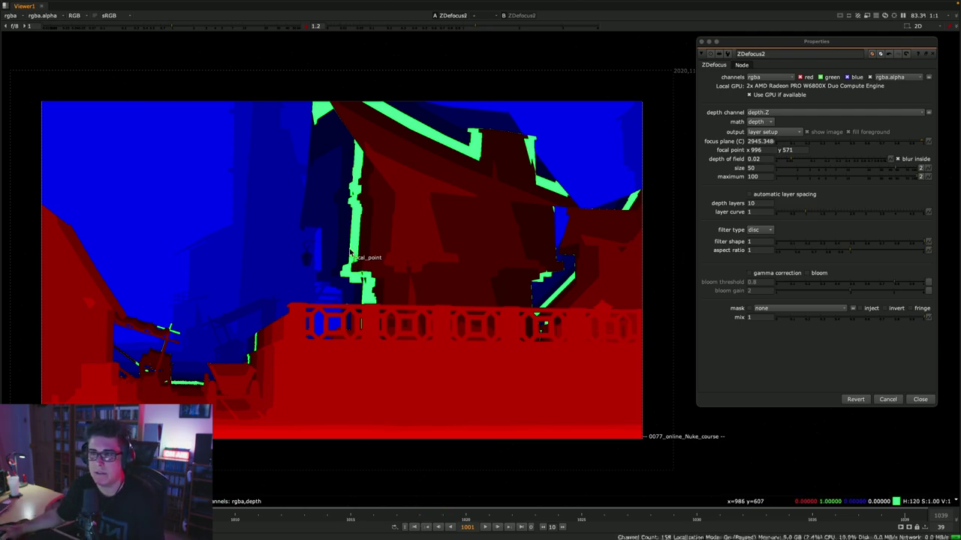
{"action": "left_click_drag", "start_coordinate": [357, 263], "coordinate": [535, 373]}
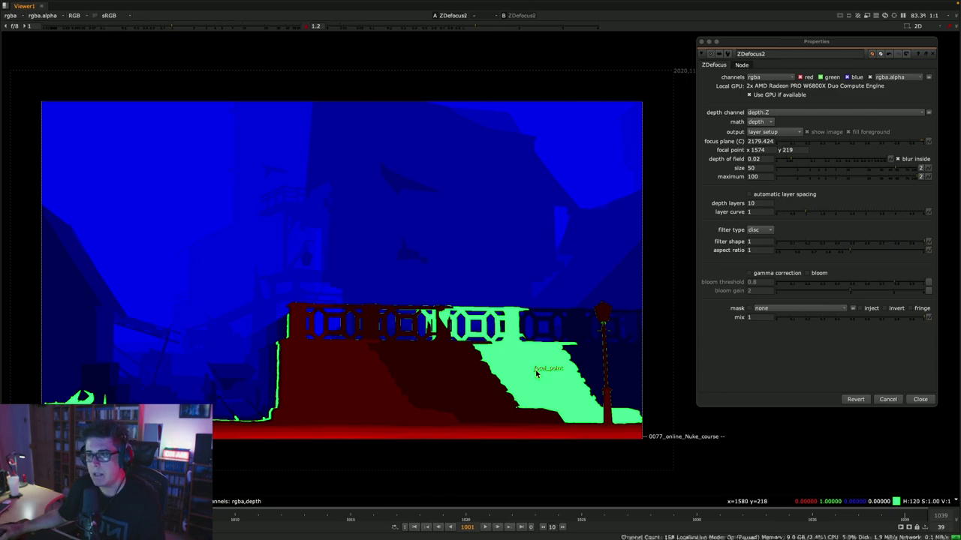
{"action": "left_click_drag", "start_coordinate": [537, 373], "coordinate": [606, 366]}
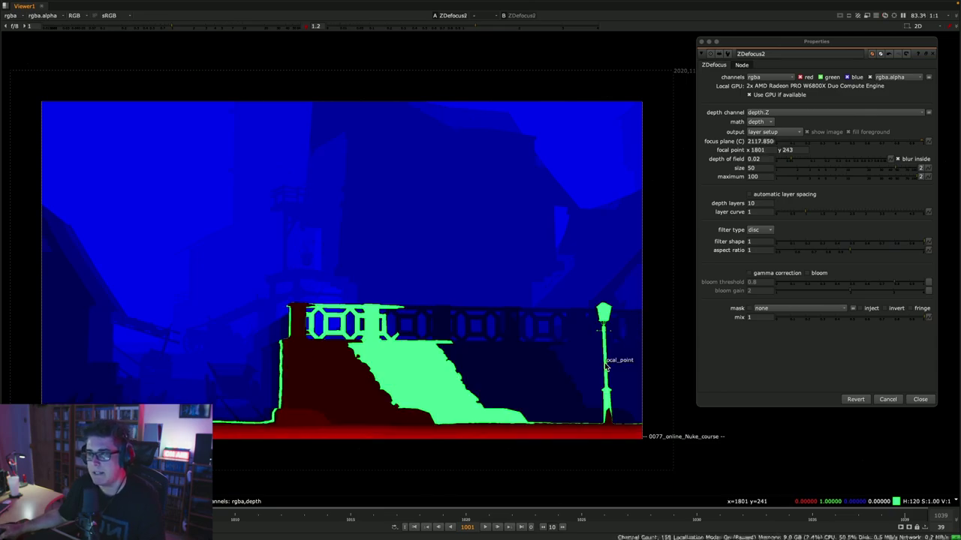
{"action": "right_click", "coordinate": [767, 143]}
{"action": "key", "text": "Escape"}
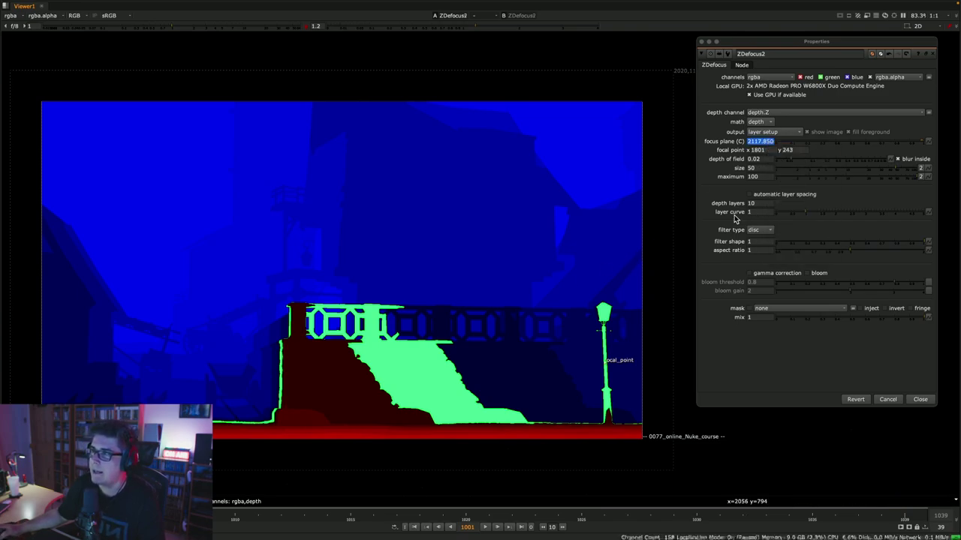
- Key the focus plane at frame 1015 with the focal point on the house at about x 1062, y 575
{"action": "left_click", "coordinate": [351, 519]}
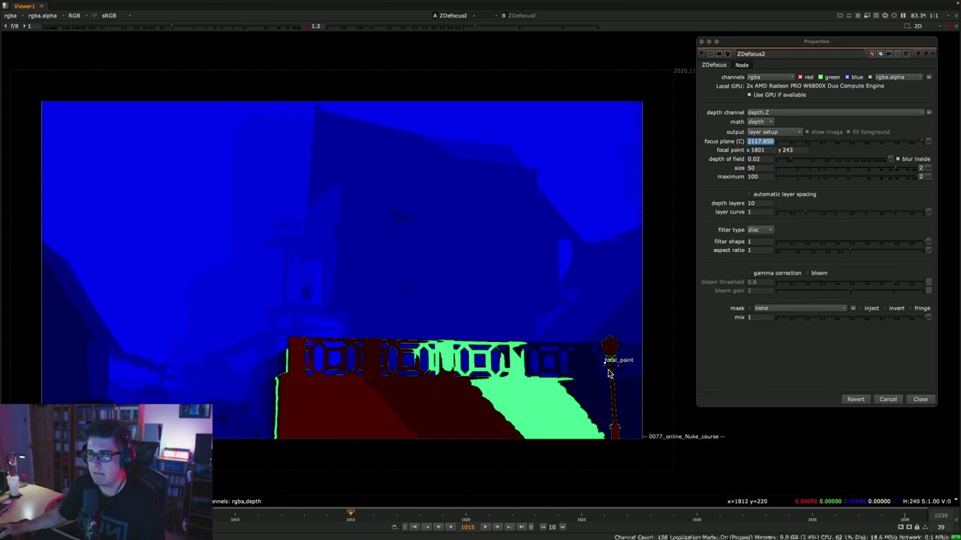
{"action": "left_click_drag", "start_coordinate": [605, 367], "coordinate": [374, 262]}
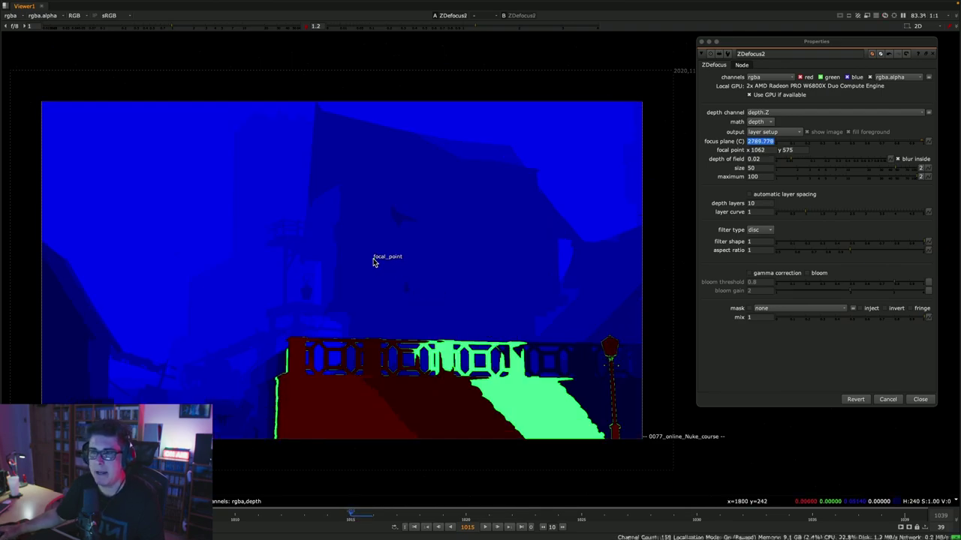
{"action": "right_click", "coordinate": [764, 142]}
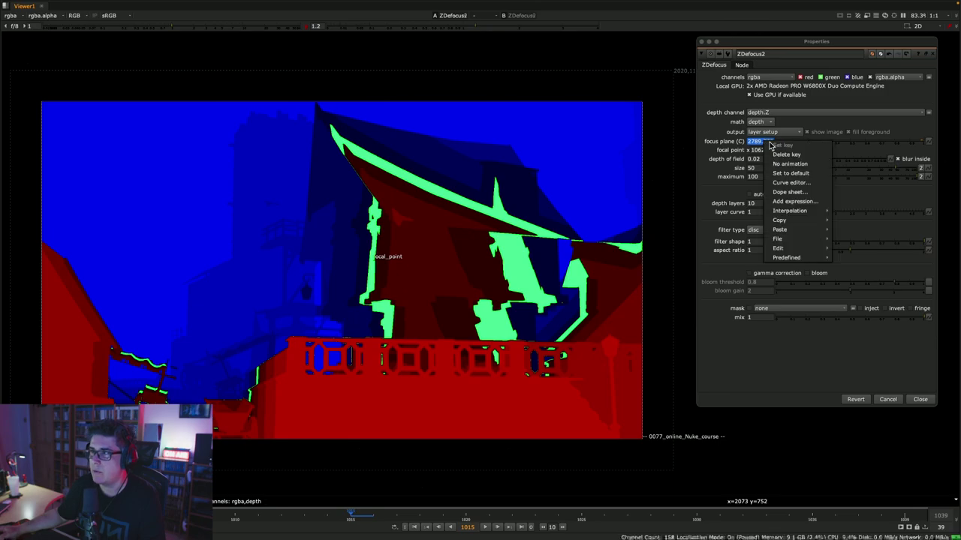
- Key the focus plane on the lamp post at frame 1025 and on the house at frame 1039
{"action": "left_click", "coordinate": [583, 519]}
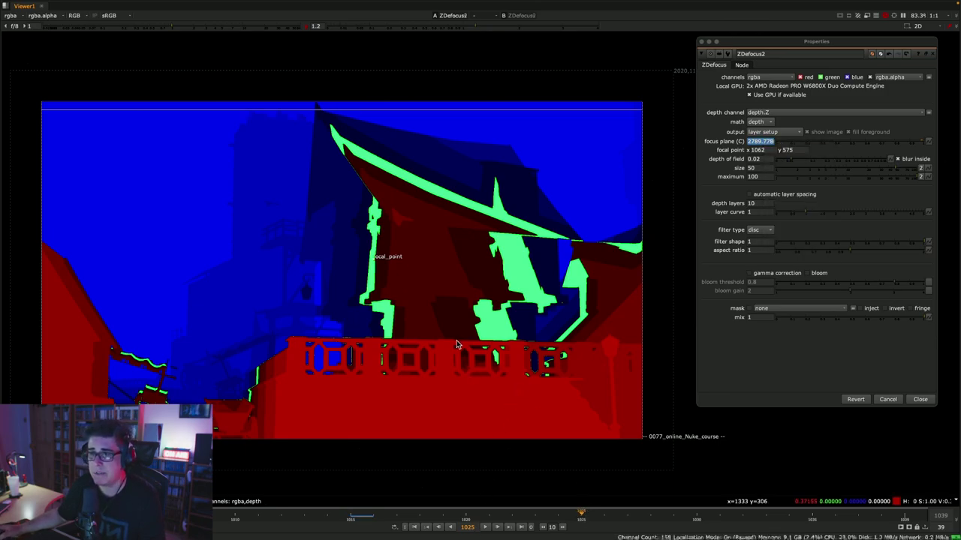
{"action": "left_click_drag", "start_coordinate": [374, 268], "coordinate": [636, 395]}
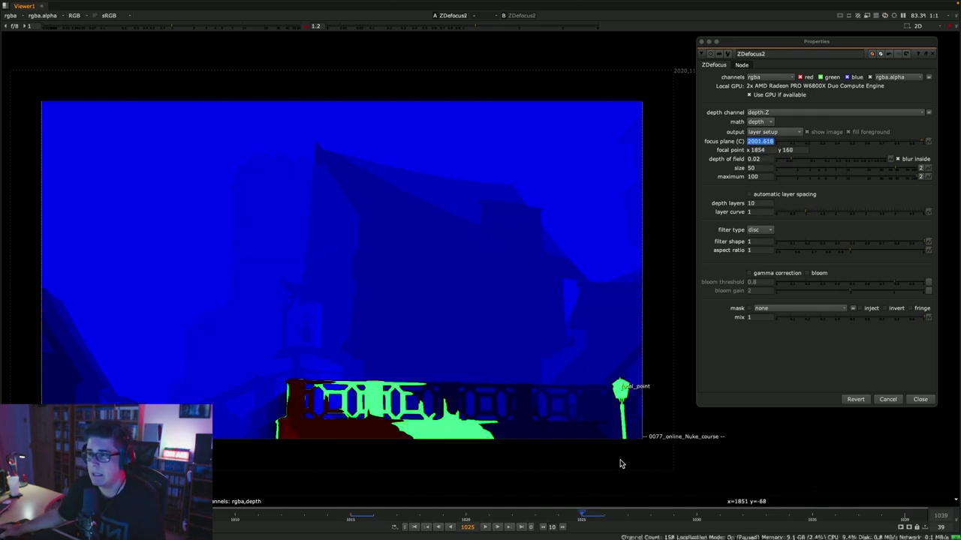
{"action": "left_click", "coordinate": [519, 528]}
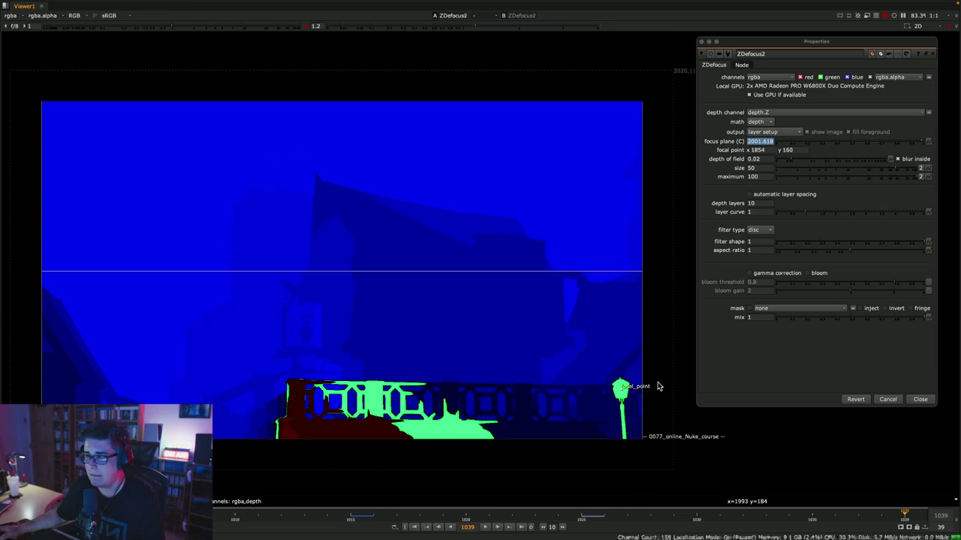
{"action": "left_click_drag", "start_coordinate": [622, 392], "coordinate": [503, 376]}
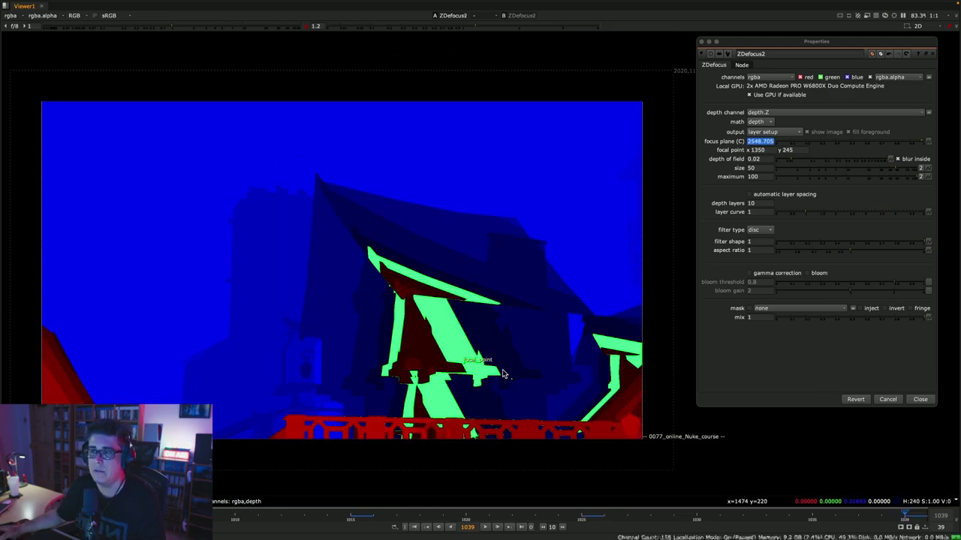
- Play back the animated focus and switch the output from layer setup to the result
{"action": "left_click", "coordinate": [485, 527]}
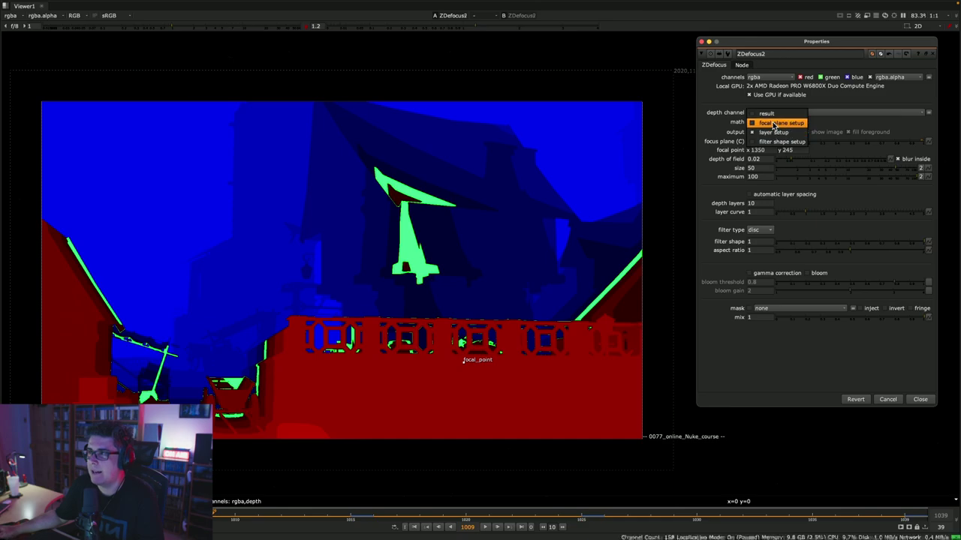
{"action": "left_click", "coordinate": [775, 133]}
{"action": "left_click", "coordinate": [770, 123]}
{"action": "left_click", "coordinate": [772, 124]}
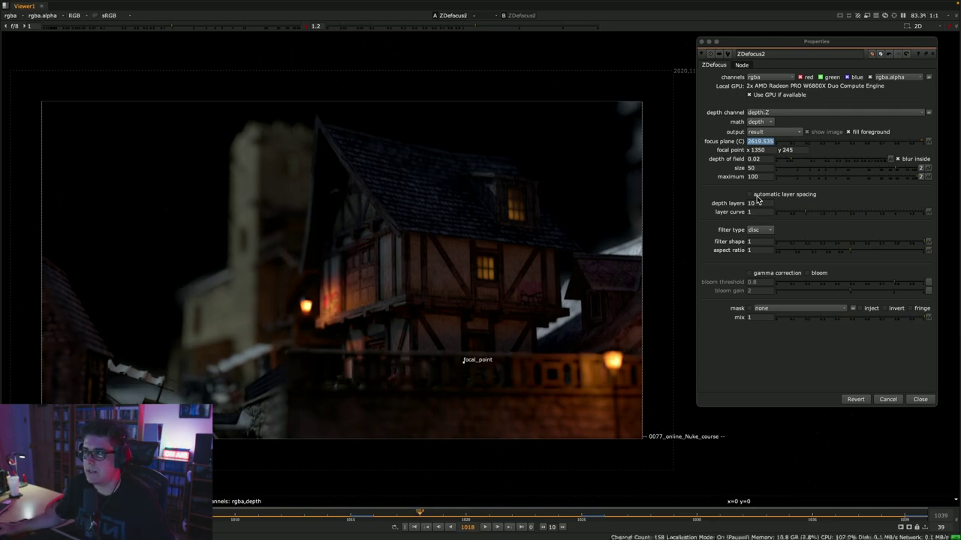
- Set the depth layers to 50 and play back the defocused result
{"action": "double_click", "coordinate": [757, 203]}
{"action": "type", "text": "5"}
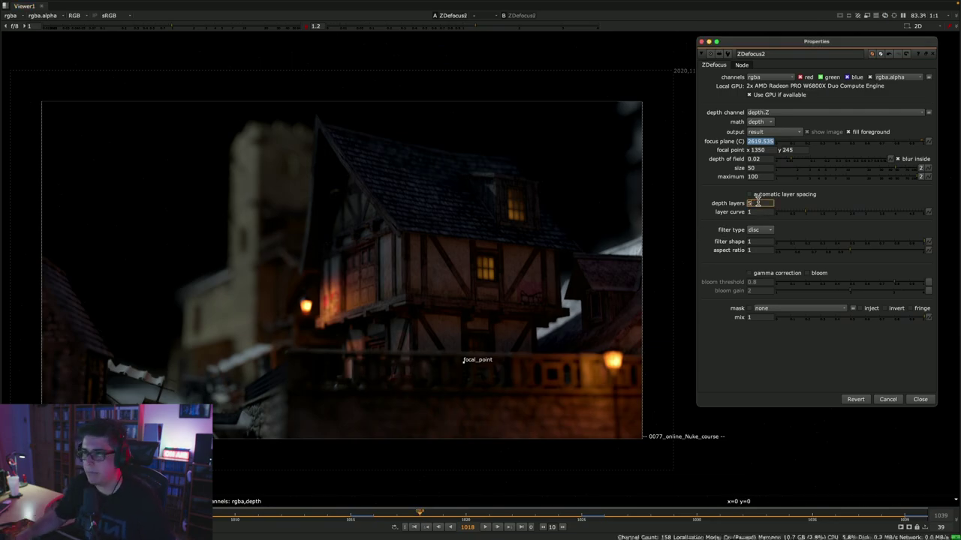
{"action": "type", "text": "0"}
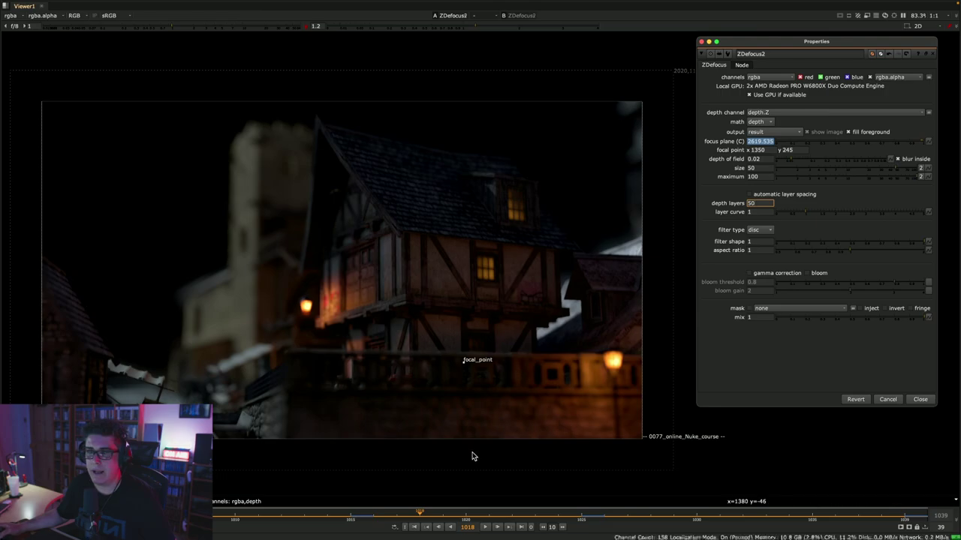
{"action": "left_click", "coordinate": [482, 528]}
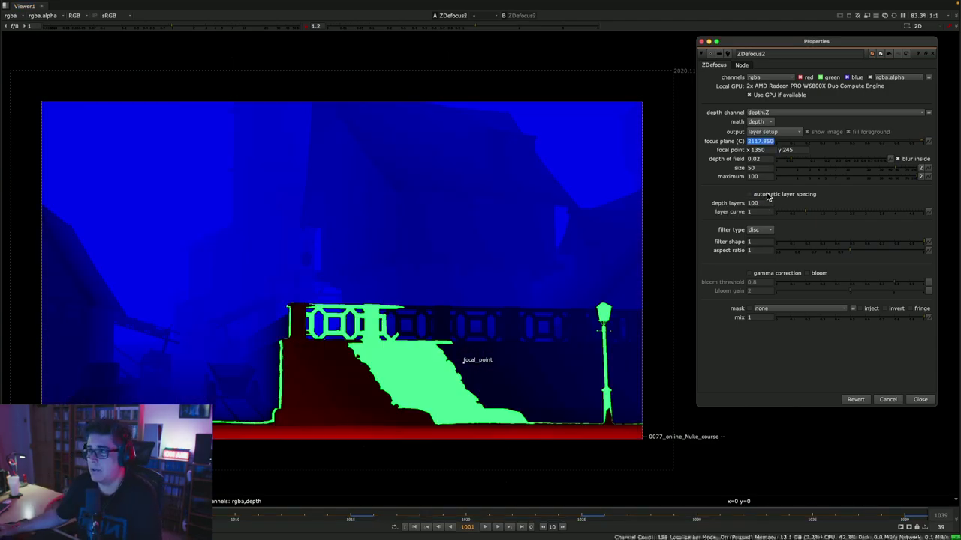
- Turn automatic layer spacing back on and compare the layer gradation on the house
{"action": "scroll", "coordinate": [458, 188], "scroll_direction": "up", "scroll_amount": 5}
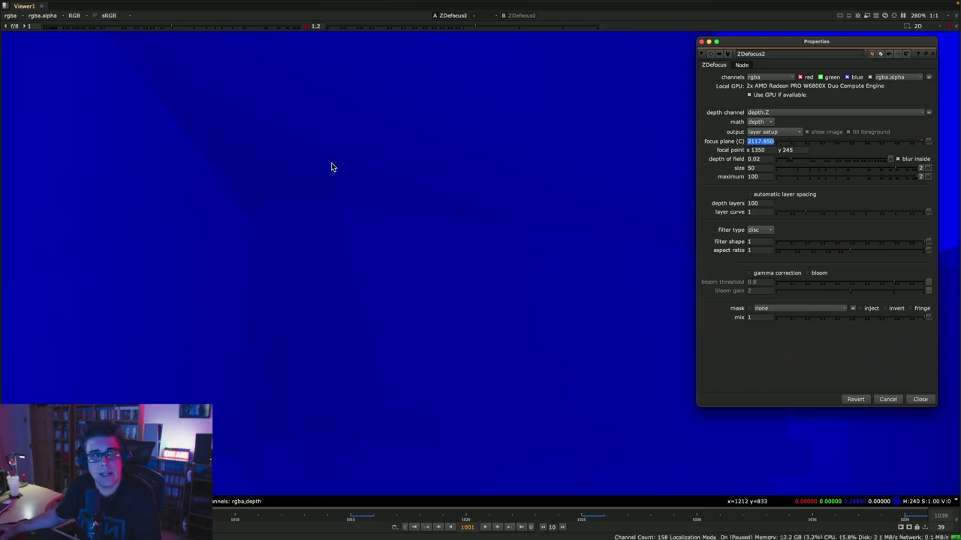
{"action": "left_click", "coordinate": [773, 195]}
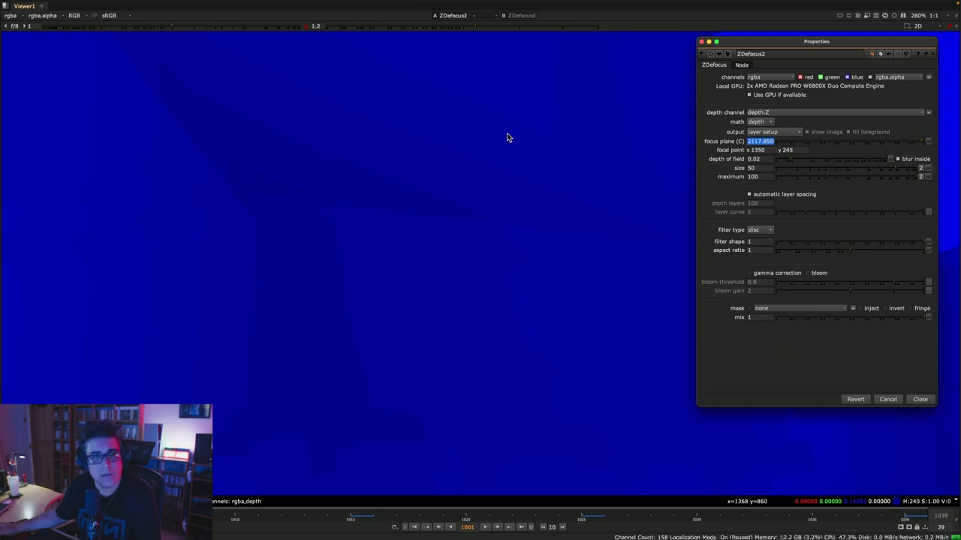
{"action": "scroll", "coordinate": [437, 259], "scroll_direction": "down", "scroll_amount": 6}
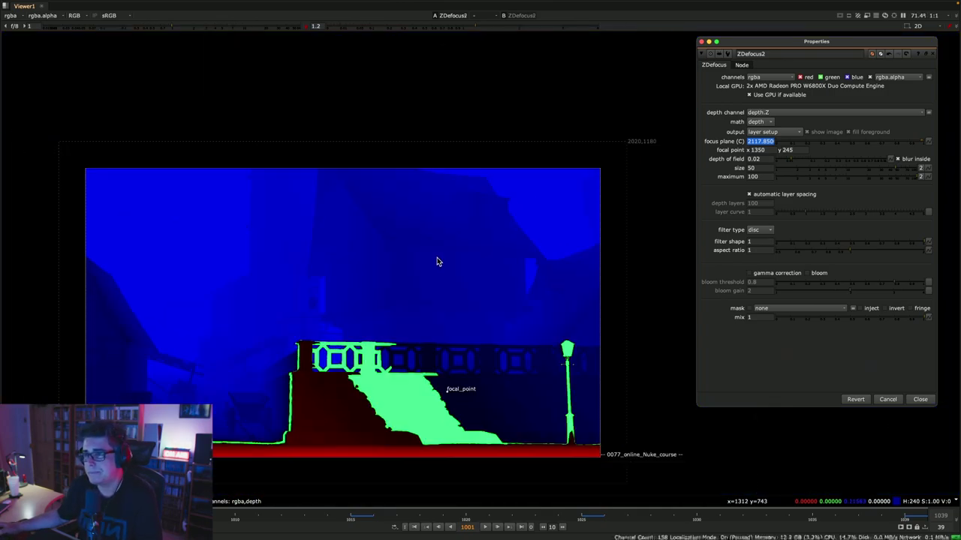
- Remove all animation from the focus plane
{"action": "right_click", "coordinate": [764, 140]}
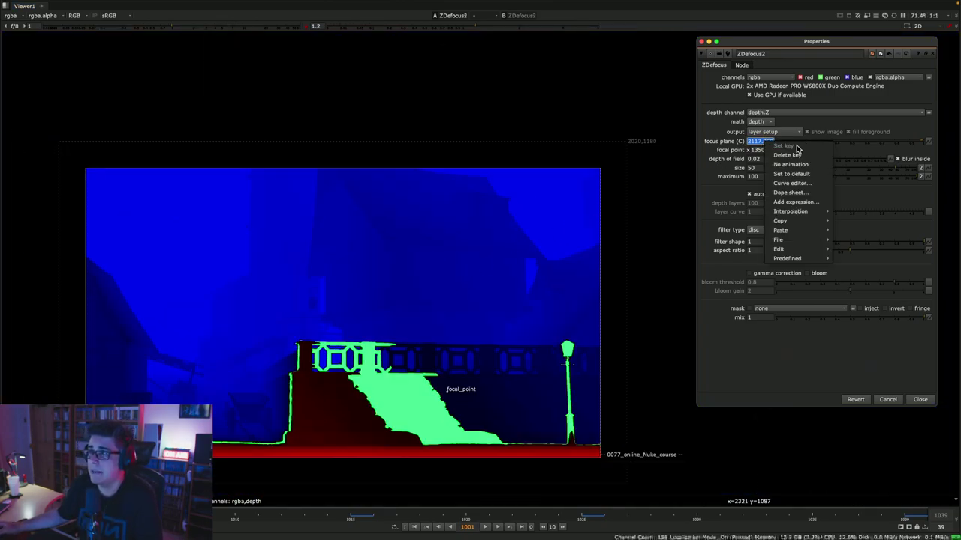
{"action": "left_click", "coordinate": [788, 165]}
{"action": "left_click", "coordinate": [498, 275]}
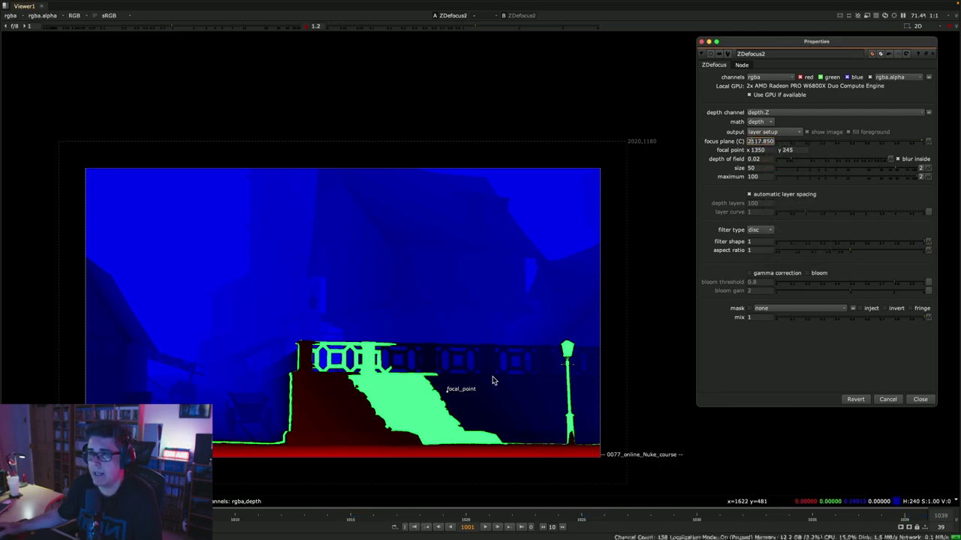
- Move the focal point onto the house at x 1143, y 690 and switch the output to filter shape setup
{"action": "left_click_drag", "start_coordinate": [450, 392], "coordinate": [391, 270]}
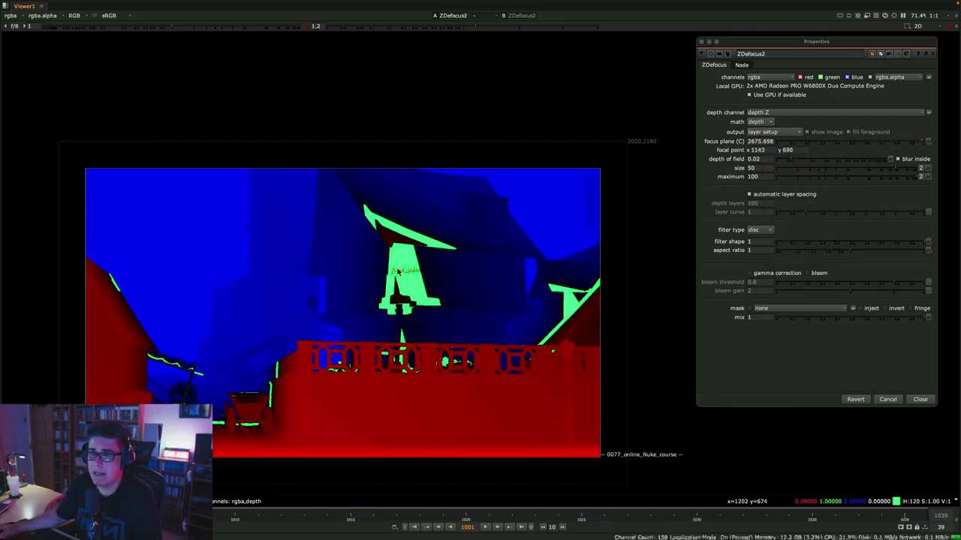
{"action": "left_click", "coordinate": [789, 136]}
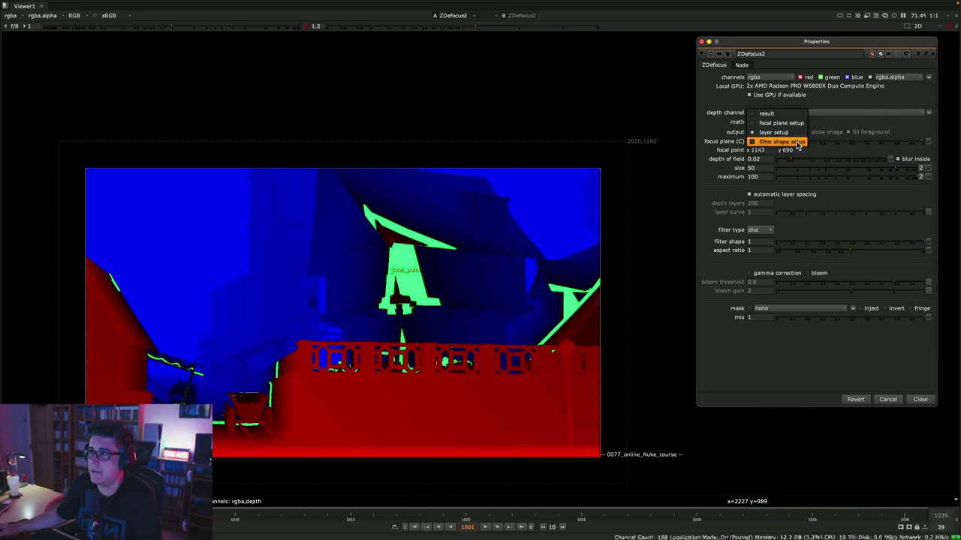
{"action": "left_click", "coordinate": [787, 143]}
{"action": "scroll", "coordinate": [469, 300], "scroll_direction": "down", "scroll_amount": 2}
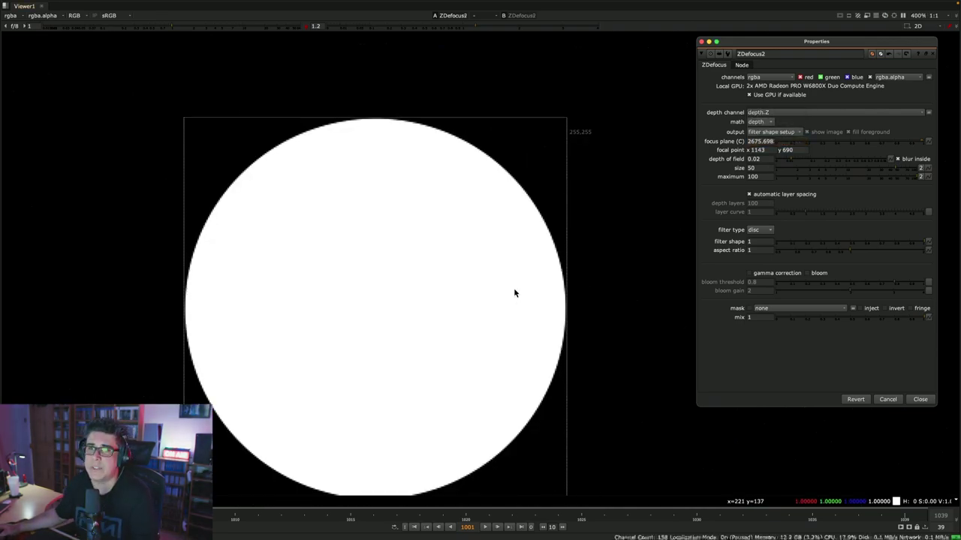
{"action": "scroll", "coordinate": [510, 283], "scroll_direction": "up", "scroll_amount": 2}
{"action": "scroll", "coordinate": [508, 315], "scroll_direction": "down", "scroll_amount": 2}
{"action": "scroll", "coordinate": [534, 293], "scroll_direction": "up", "scroll_amount": 1}
- Switch to Safari and browse Wikipedia's bokeh photos up to the aperture comparison with the stapler
{"action": "key", "text": "super+Tab"}
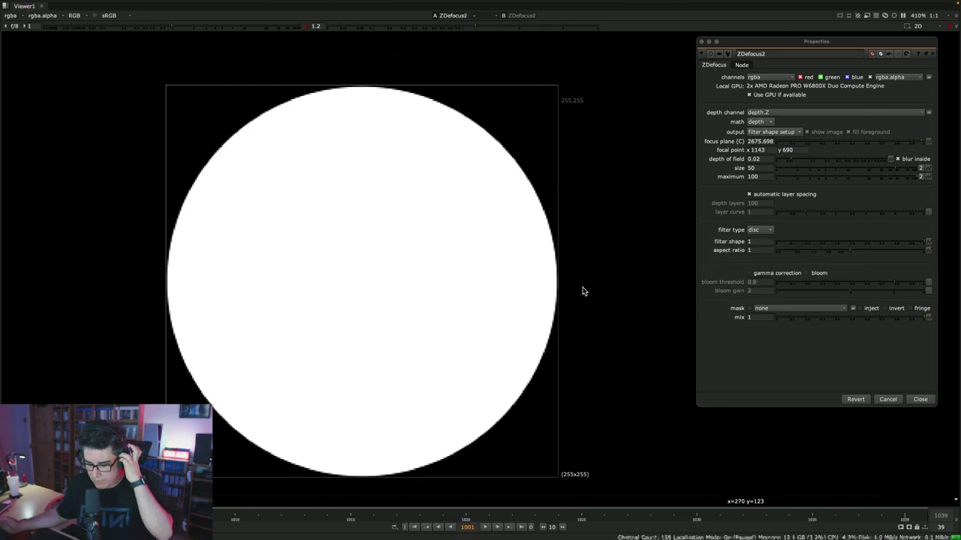
{"action": "key", "text": "super+Tab"}
{"action": "key", "text": "super+Tab"}
{"action": "key", "text": "super+Tab"}
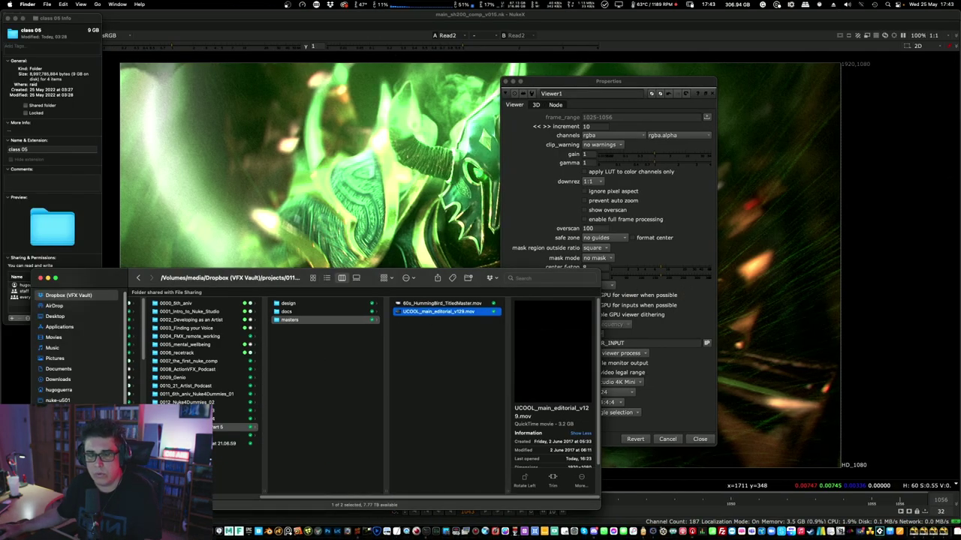
{"action": "key", "text": "super+Tab"}
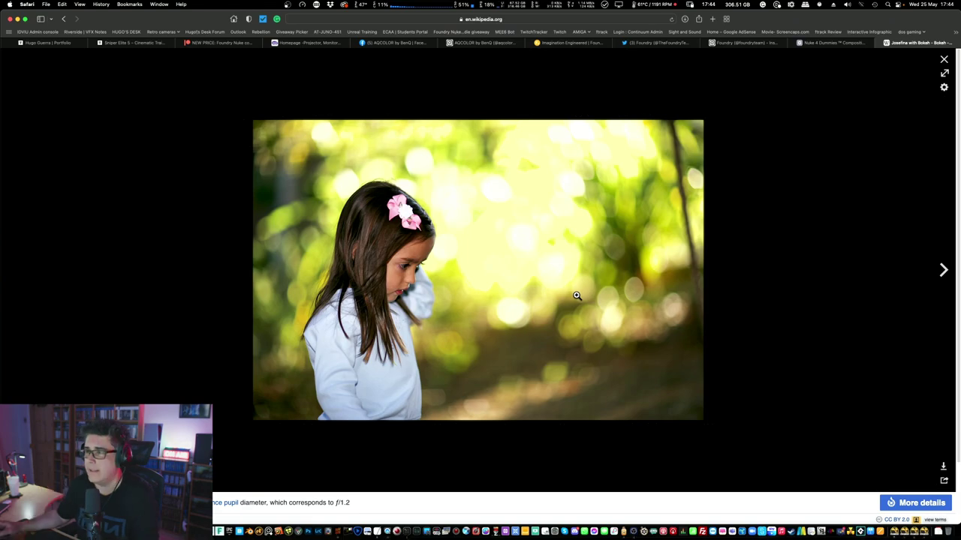
{"action": "left_click", "coordinate": [945, 270]}
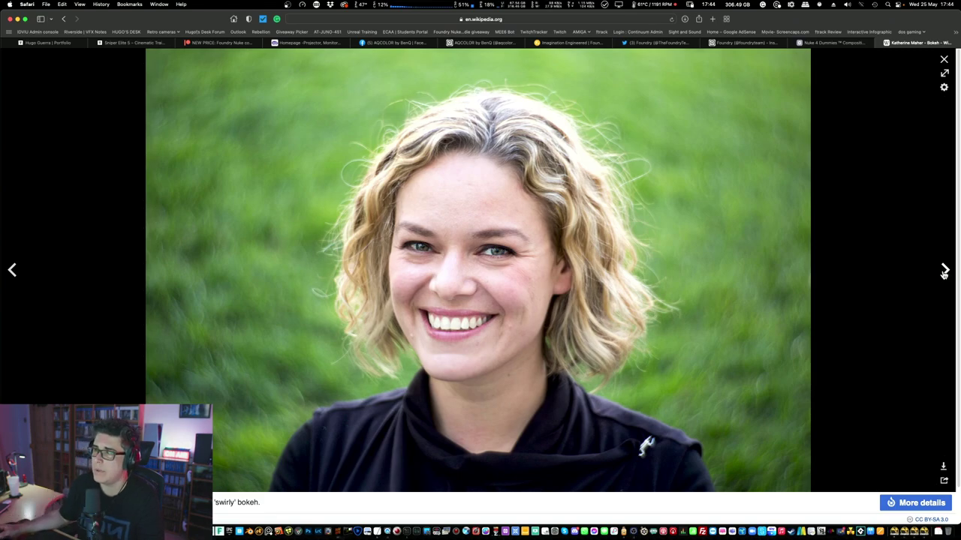
{"action": "left_click", "coordinate": [944, 272]}
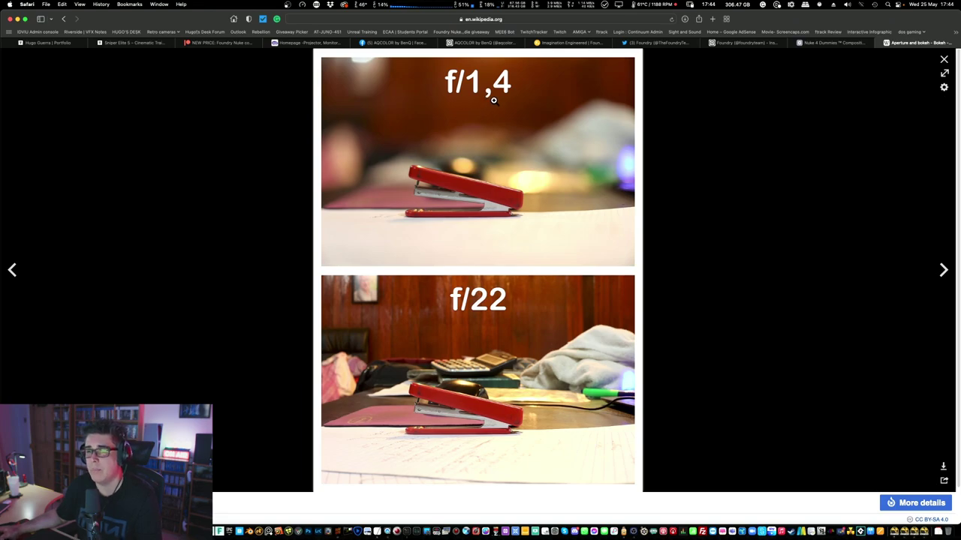
- Enlarge the stapler image and compare the background blur at f/1,4 and f/22
{"action": "left_click", "coordinate": [535, 184]}
{"action": "left_click", "coordinate": [542, 191]}
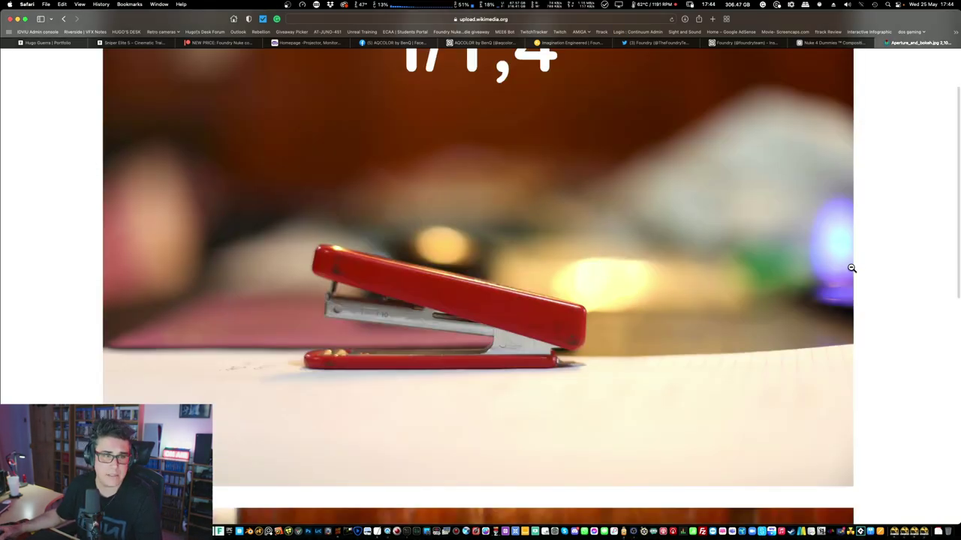
{"action": "scroll", "coordinate": [851, 268], "scroll_direction": "down", "scroll_amount": 10}
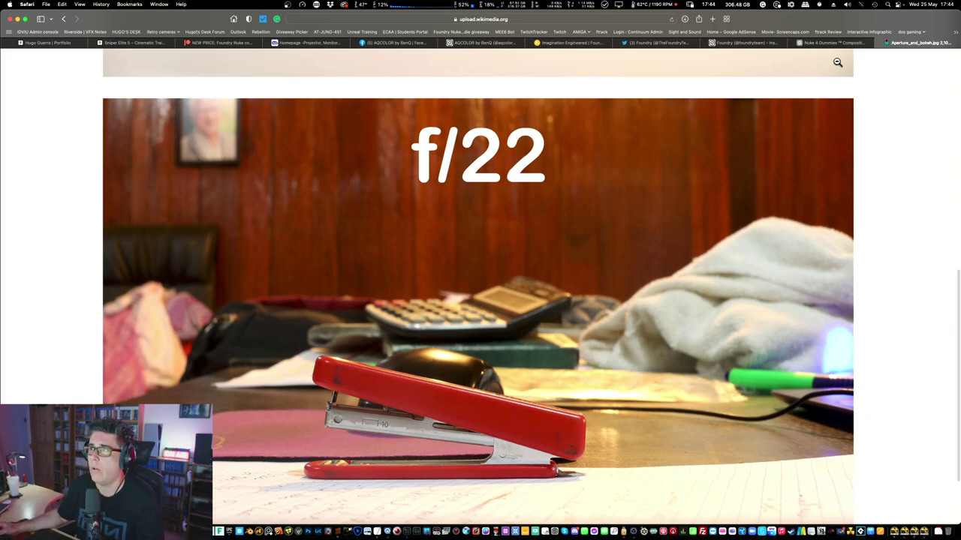
{"action": "left_click", "coordinate": [63, 19]}
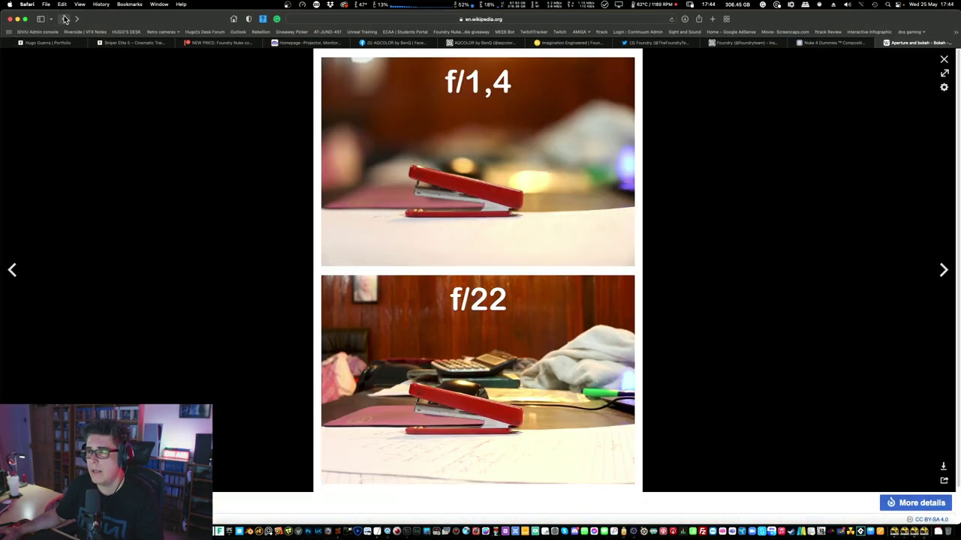
- Return to the Bokeh article and examine its gallery of lens bokeh examples
{"action": "left_click", "coordinate": [63, 19]}
{"action": "scroll", "coordinate": [524, 253], "scroll_direction": "down", "scroll_amount": 3}
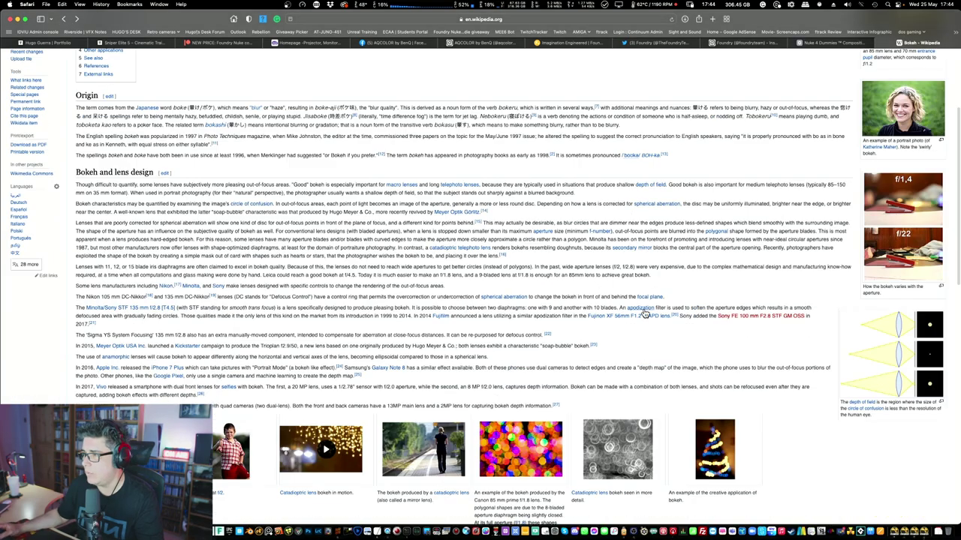
{"action": "scroll", "coordinate": [713, 377], "scroll_direction": "down", "scroll_amount": 5}
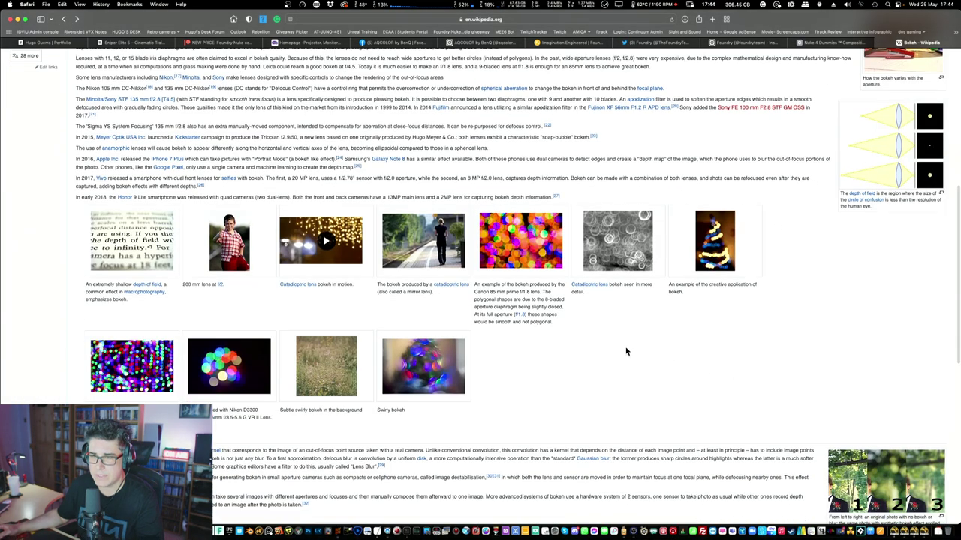
- Open the Aperture Blades article from the "bokeh blades" image results, accept its cookies and compare the 5-blade and 8-blade apertures
{"action": "key", "text": "super+bracketleft"}
{"action": "left_click", "coordinate": [221, 238]}
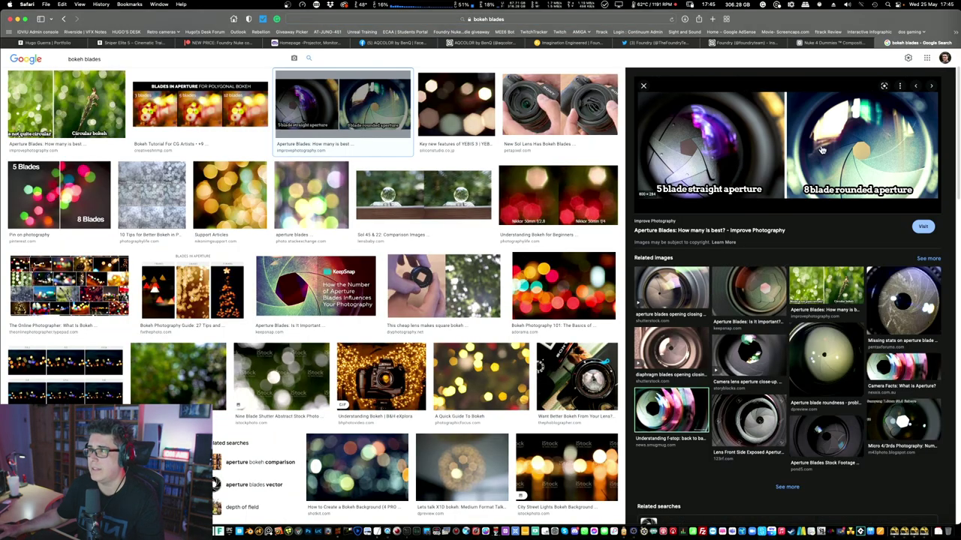
{"action": "left_click", "coordinate": [859, 143]}
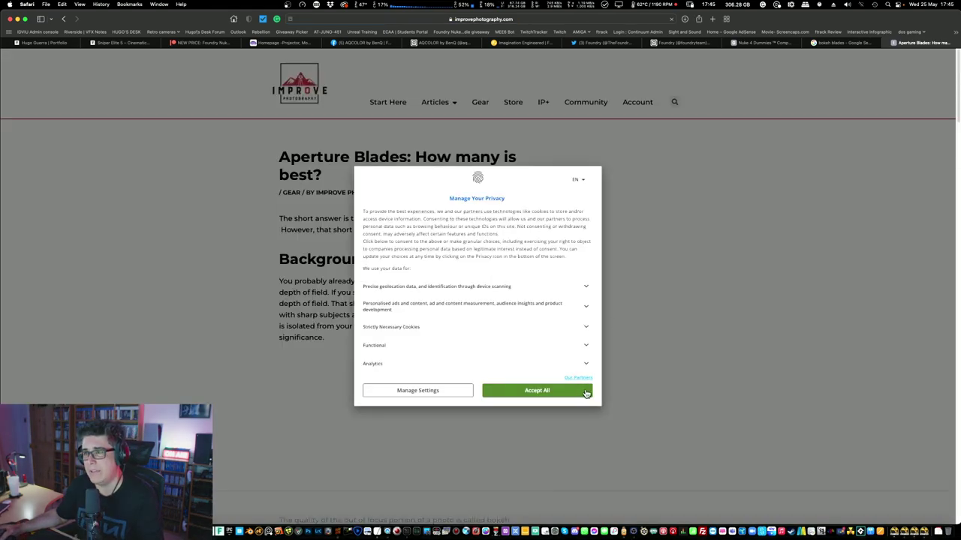
{"action": "left_click", "coordinate": [576, 392]}
{"action": "scroll", "coordinate": [660, 336], "scroll_direction": "down", "scroll_amount": 10}
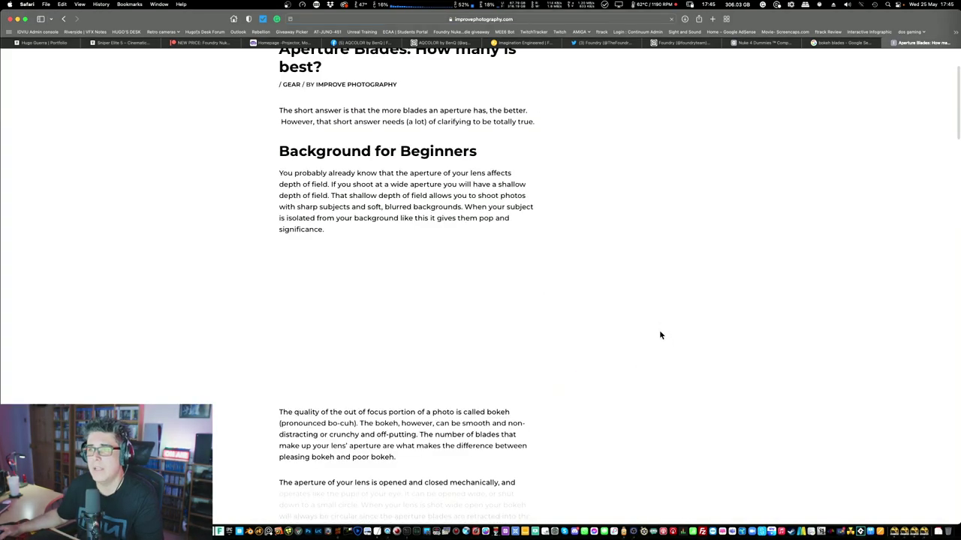
{"action": "scroll", "coordinate": [247, 252], "scroll_direction": "down", "scroll_amount": 3}
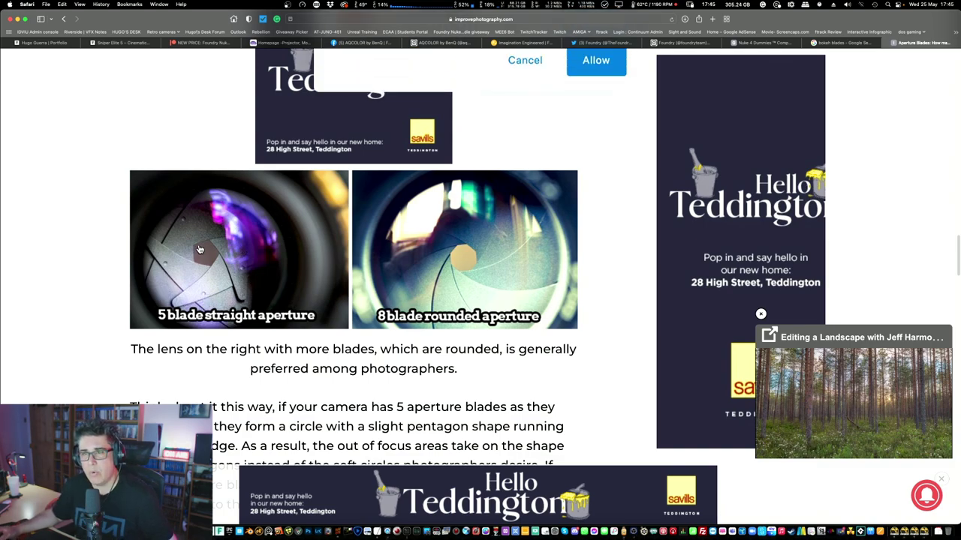
{"action": "left_click", "coordinate": [526, 106]}
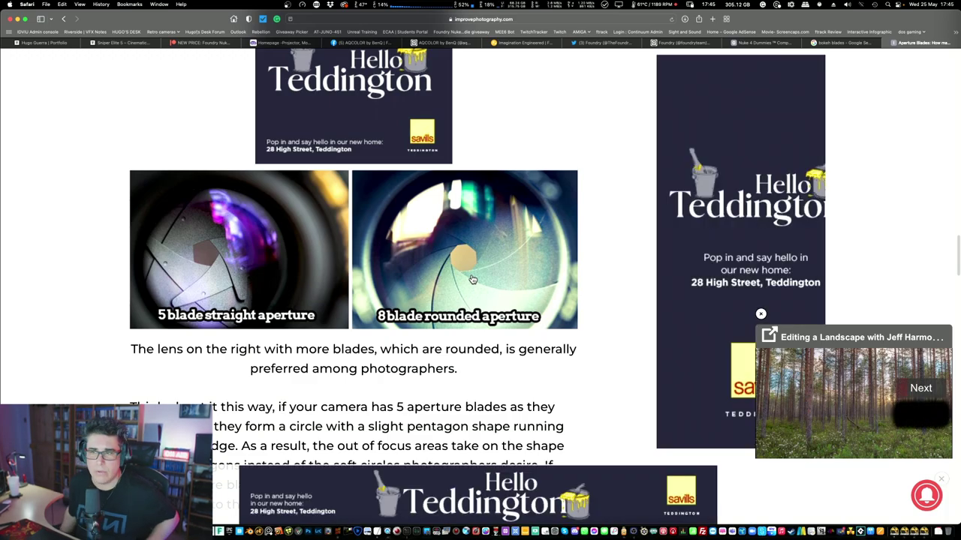
- Switch back to Nuke and set the ZDefocus filter type to bladed
{"action": "key", "text": "super+Tab"}
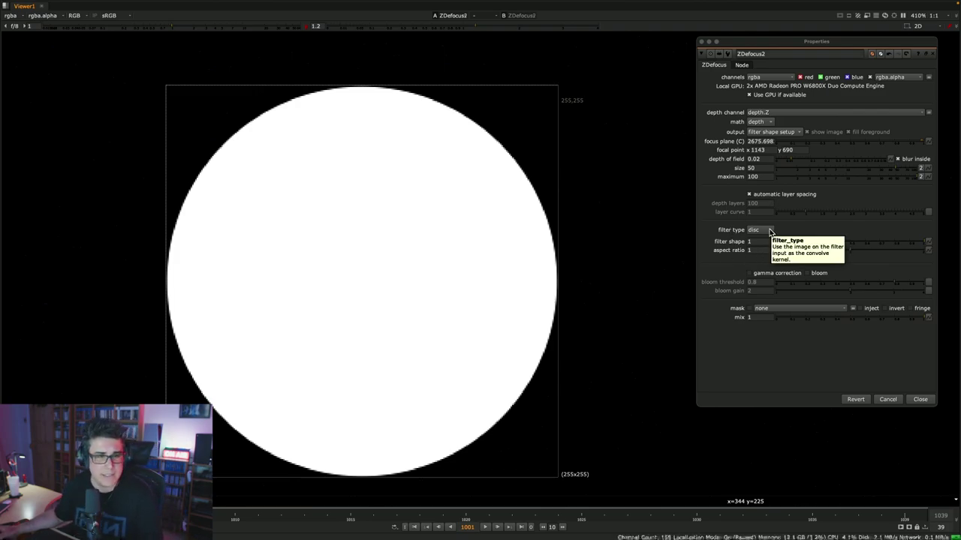
{"action": "left_click", "coordinate": [769, 232]}
{"action": "left_click", "coordinate": [758, 249]}
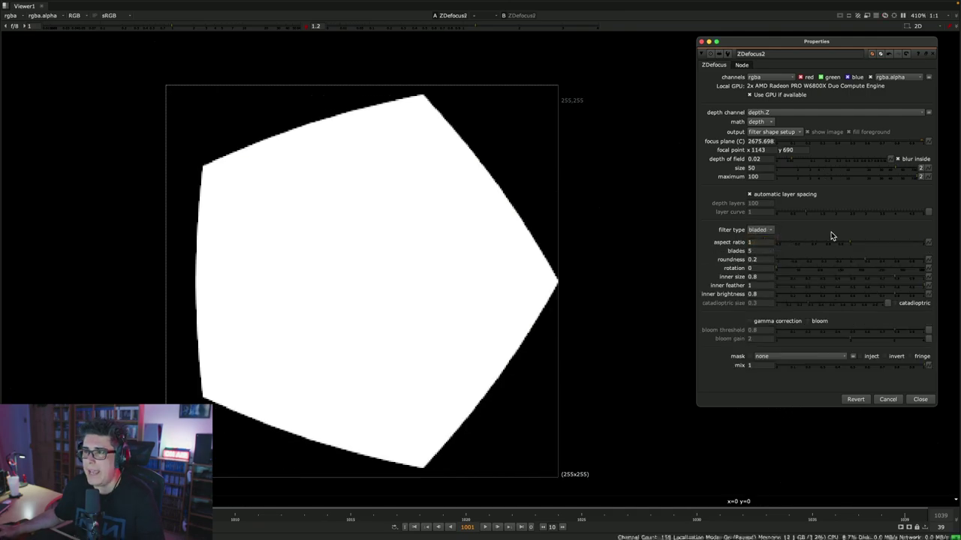
{"action": "left_click", "coordinate": [758, 250]}
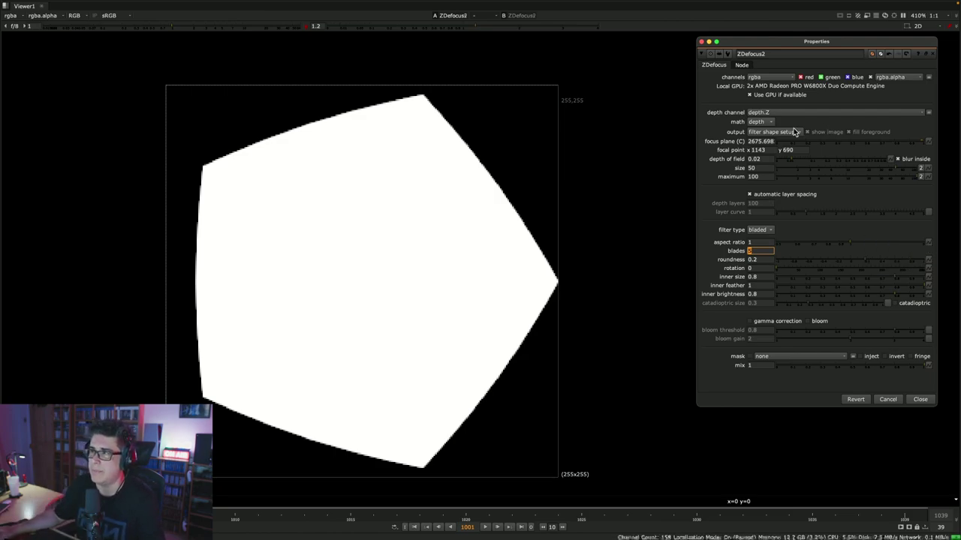
- Switch the output to result and set the defocus size to 100 and the maximum to 200
{"action": "left_click", "coordinate": [773, 132]}
{"action": "left_click", "coordinate": [767, 105]}
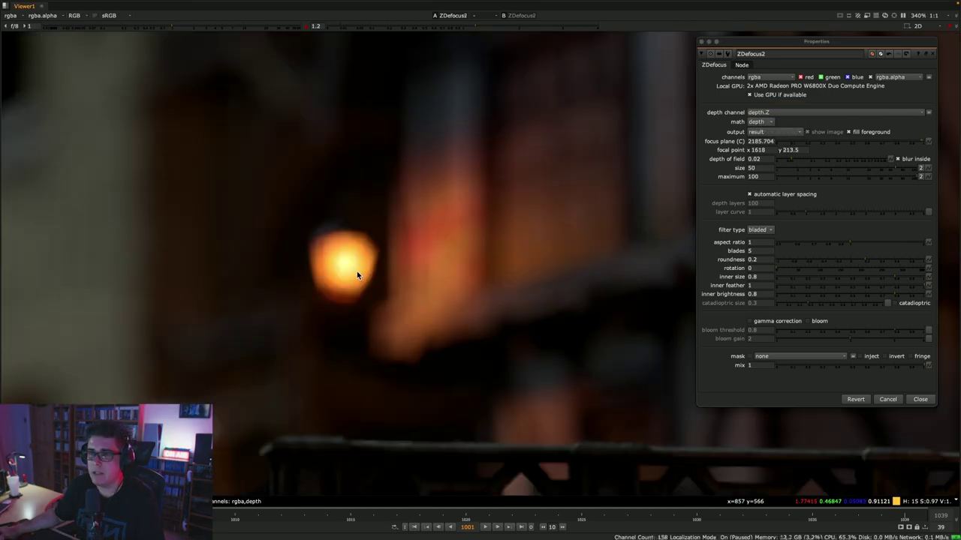
{"action": "double_click", "coordinate": [766, 169]}
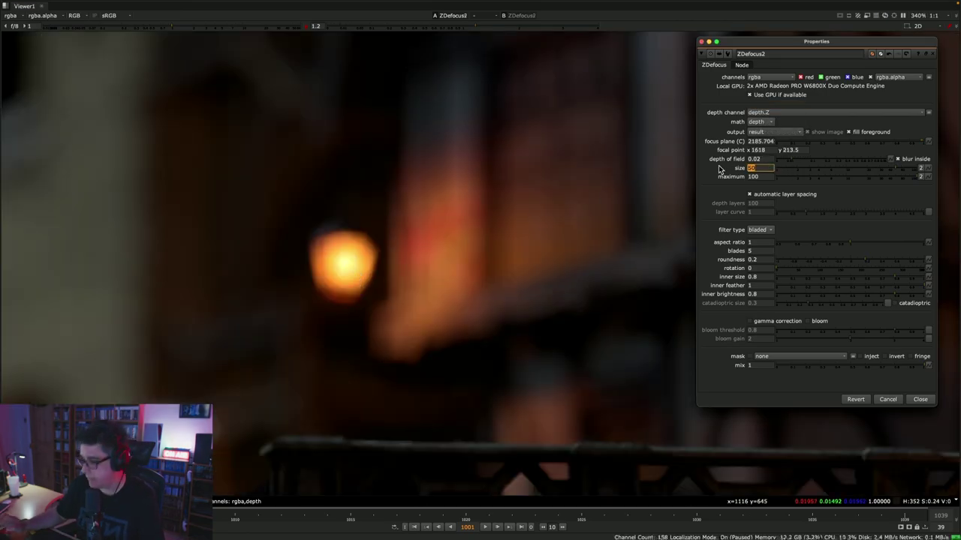
{"action": "type", "text": "100"}
{"action": "key", "text": "Tab"}
{"action": "type", "text": "20"}
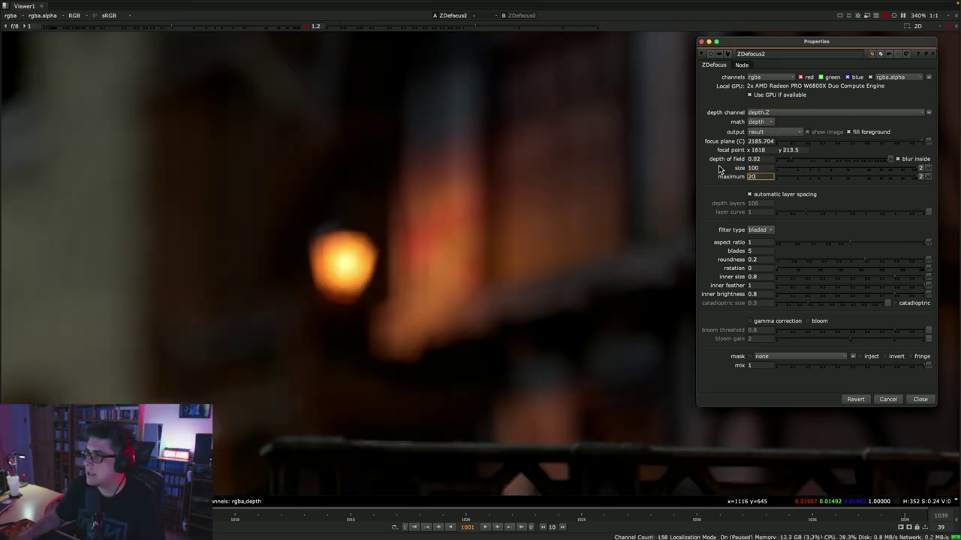
{"action": "type", "text": "0"}
{"action": "key", "text": "Return"}
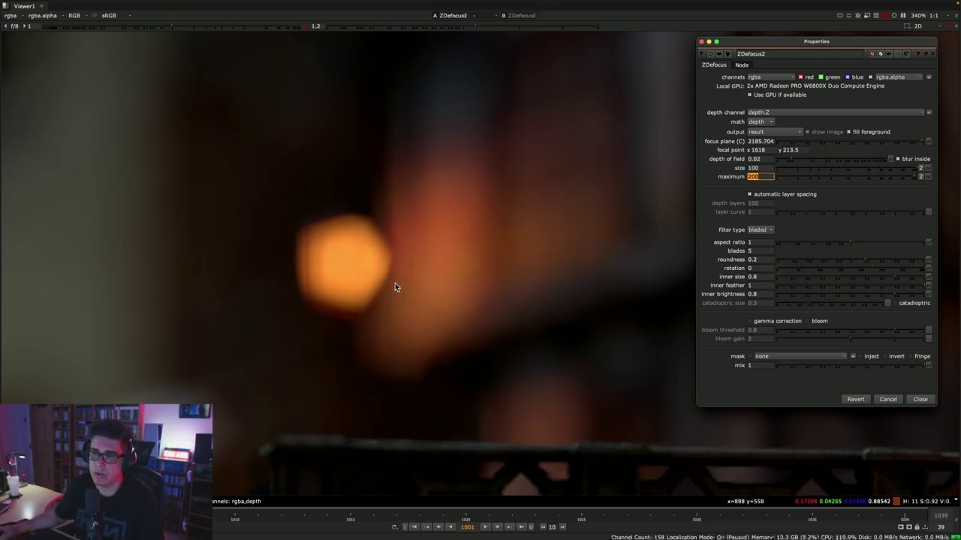
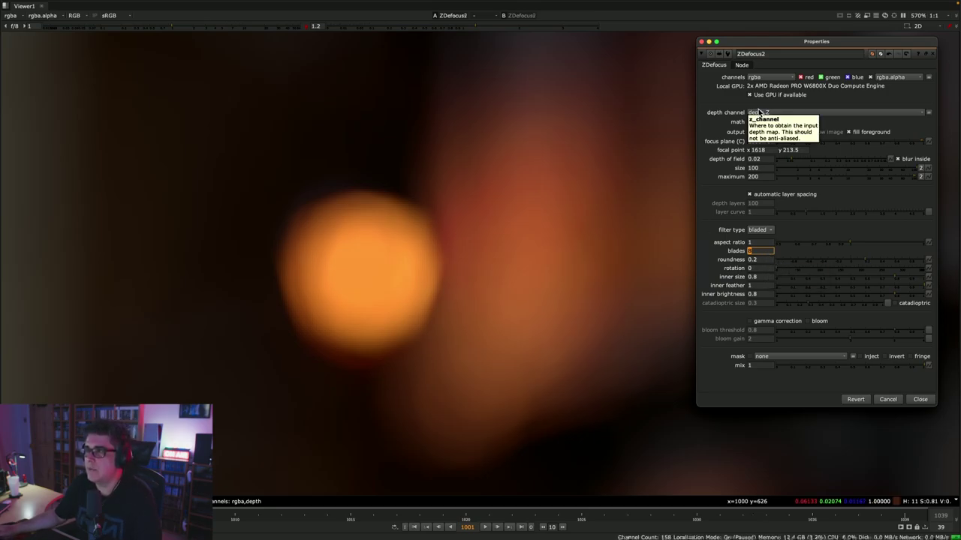
- Switch the output to filter shape setup and inspect the eight-bladed shape
{"action": "left_click", "coordinate": [762, 132]}
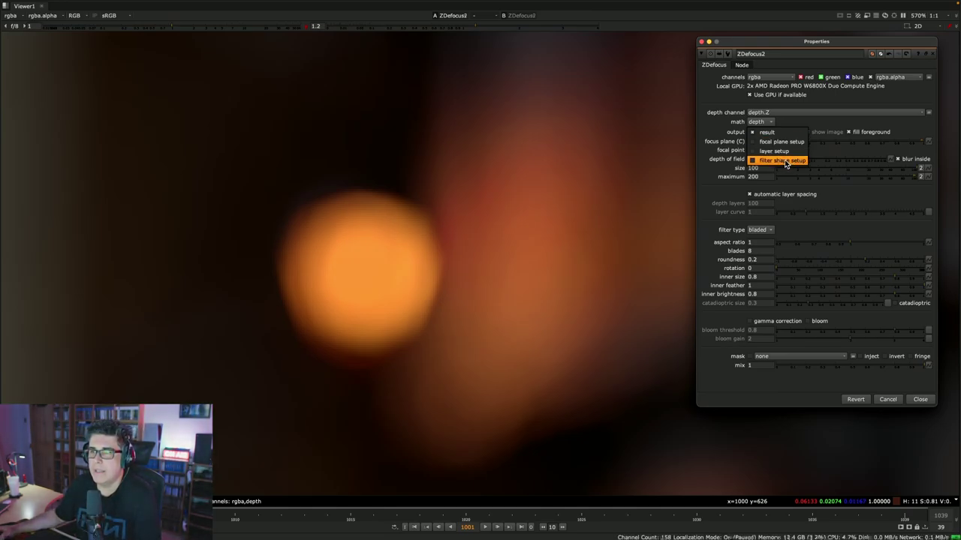
{"action": "left_click", "coordinate": [784, 161]}
{"action": "scroll", "coordinate": [530, 265], "scroll_direction": "down", "scroll_amount": 15}
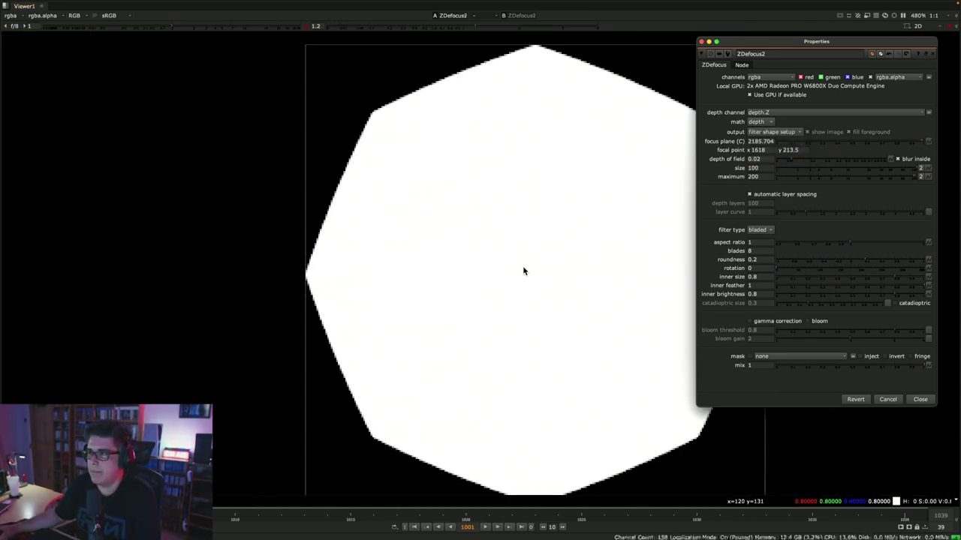
{"action": "scroll", "coordinate": [541, 259], "scroll_direction": "up", "scroll_amount": 8}
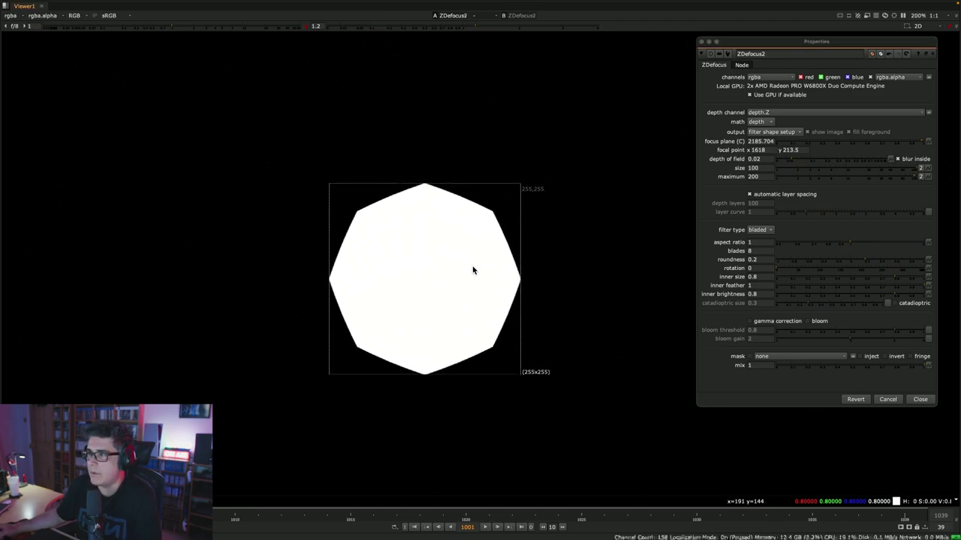
- Set roundness 0.03, rotation 40, inner size 0.56, inner feather 0.595 and inner brightness 0.645, and enable catadioptric
{"action": "left_click_drag", "start_coordinate": [863, 257], "coordinate": [791, 271]}
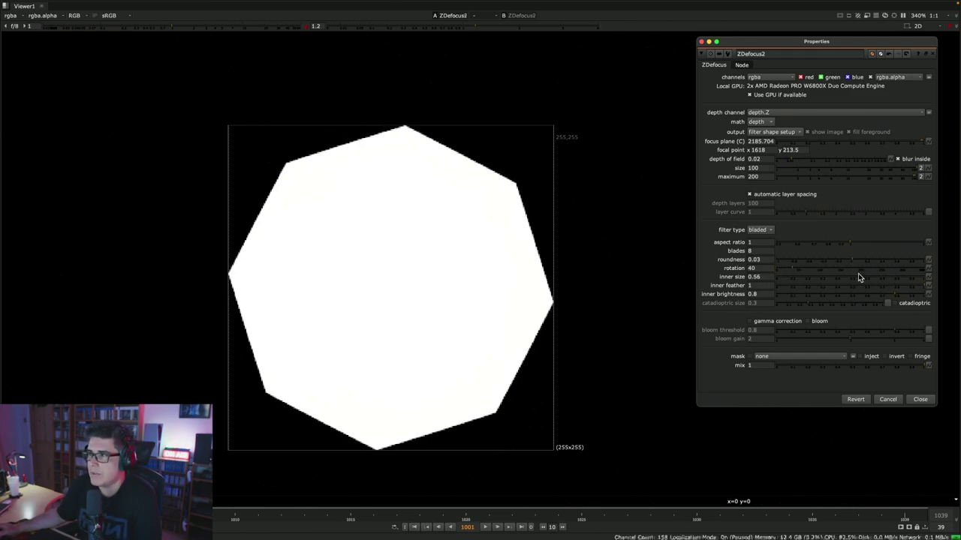
{"action": "left_click_drag", "start_coordinate": [891, 286], "coordinate": [863, 291]}
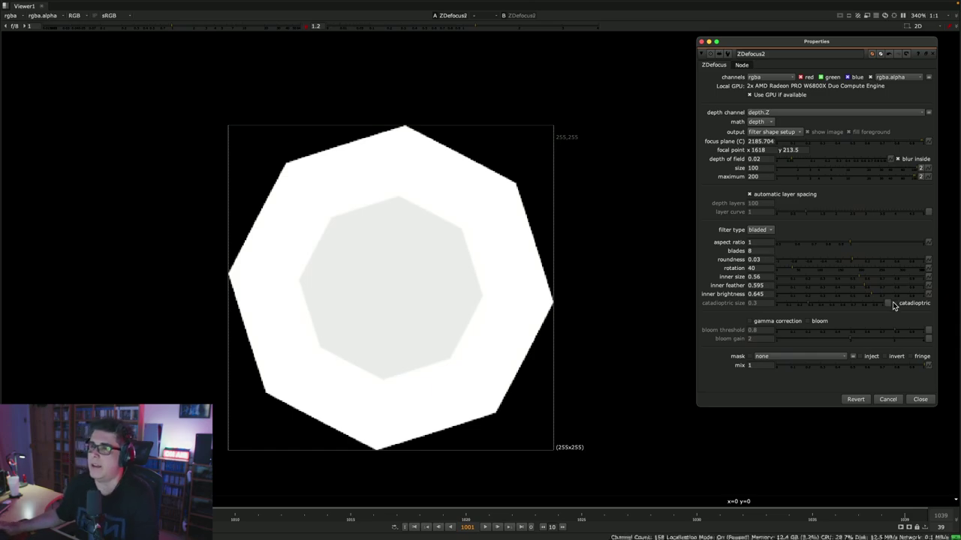
{"action": "left_click", "coordinate": [893, 304]}
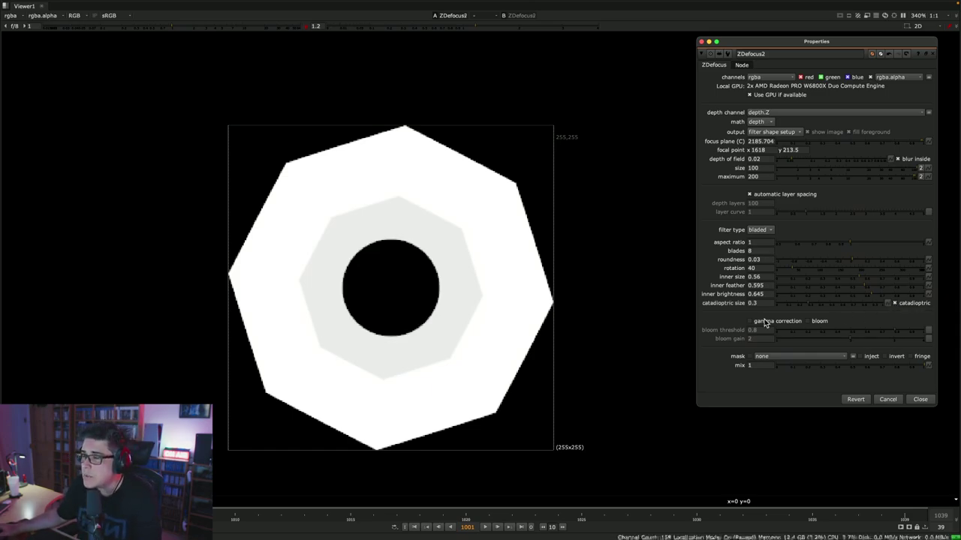
- Enable gamma correction and bloom, and show the result output with the node graph back in view
{"action": "left_click", "coordinate": [808, 321]}
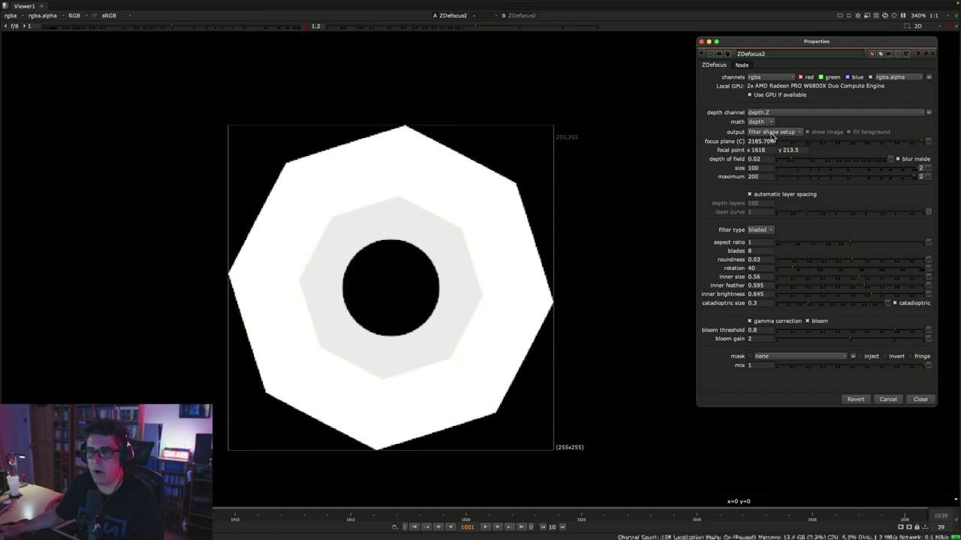
{"action": "left_click", "coordinate": [772, 132]}
{"action": "left_click", "coordinate": [760, 102]}
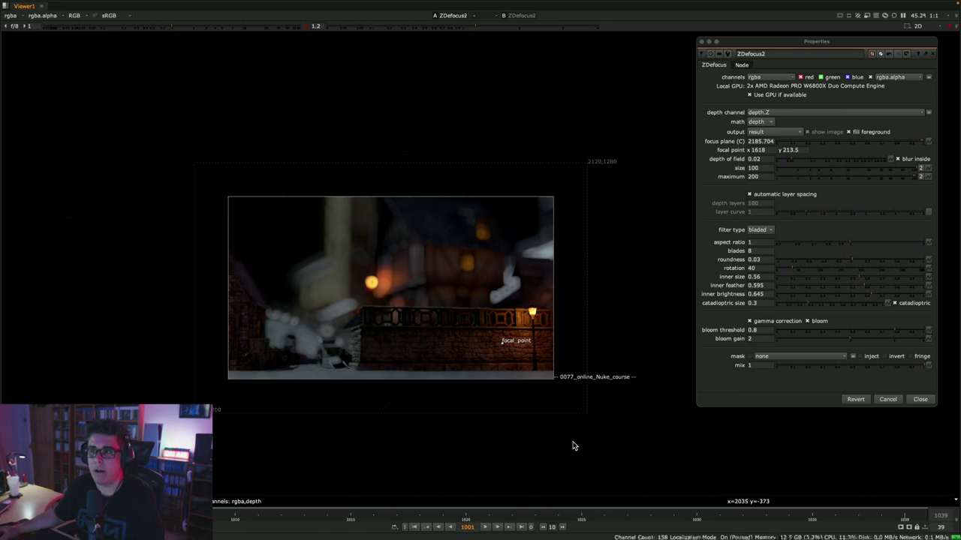
{"action": "key", "text": "space"}
{"action": "scroll", "coordinate": [414, 311], "scroll_direction": "down", "scroll_amount": 3}
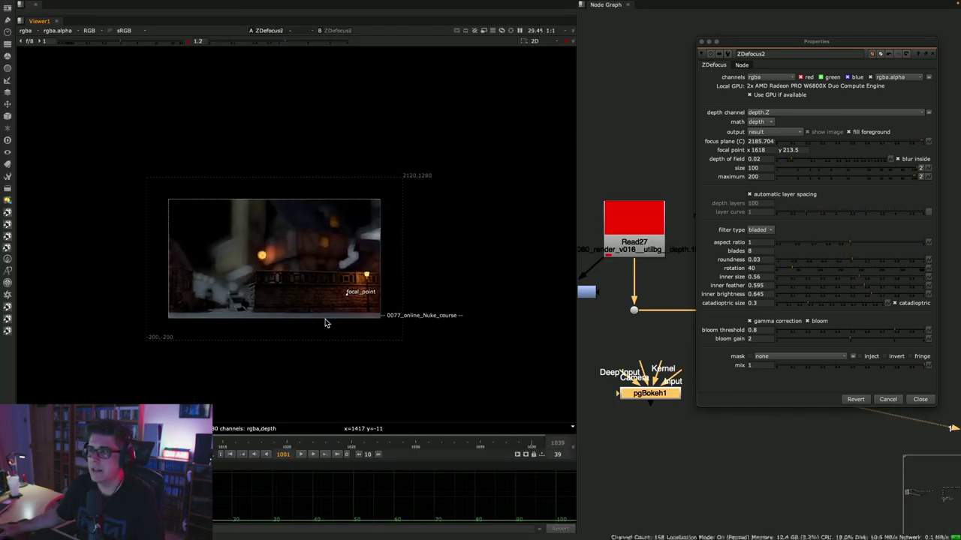
- Insert a Crop node after ZDefocus2 and view the ZDefocus2 output for comparison with the cropped image
{"action": "scroll", "coordinate": [325, 323], "scroll_direction": "up", "scroll_amount": 3}
{"action": "left_click_drag", "start_coordinate": [757, 50], "coordinate": [850, 73]}
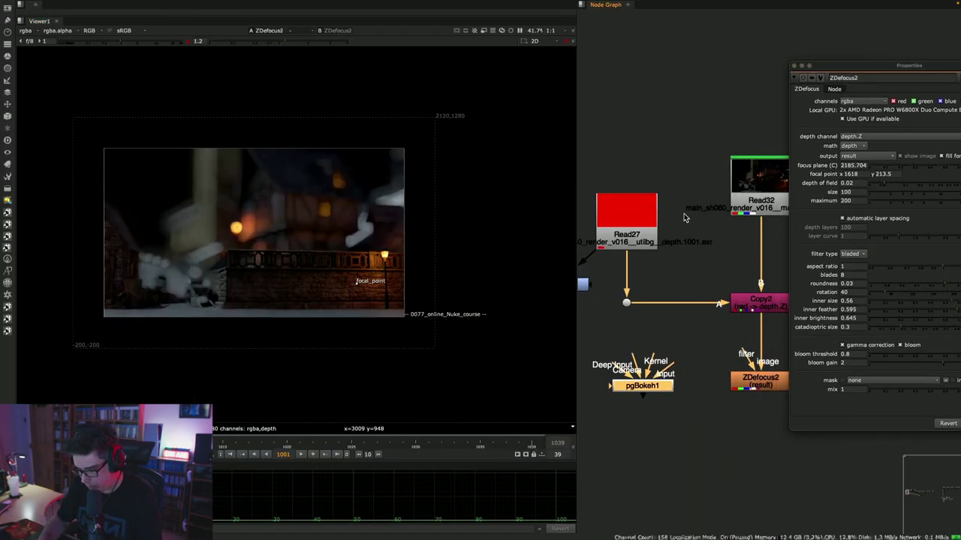
{"action": "middle_click_drag", "start_coordinate": [684, 218], "coordinate": [615, 144]}
{"action": "left_click", "coordinate": [706, 302]}
{"action": "key", "text": "Tab"}
{"action": "type", "text": "cr"}
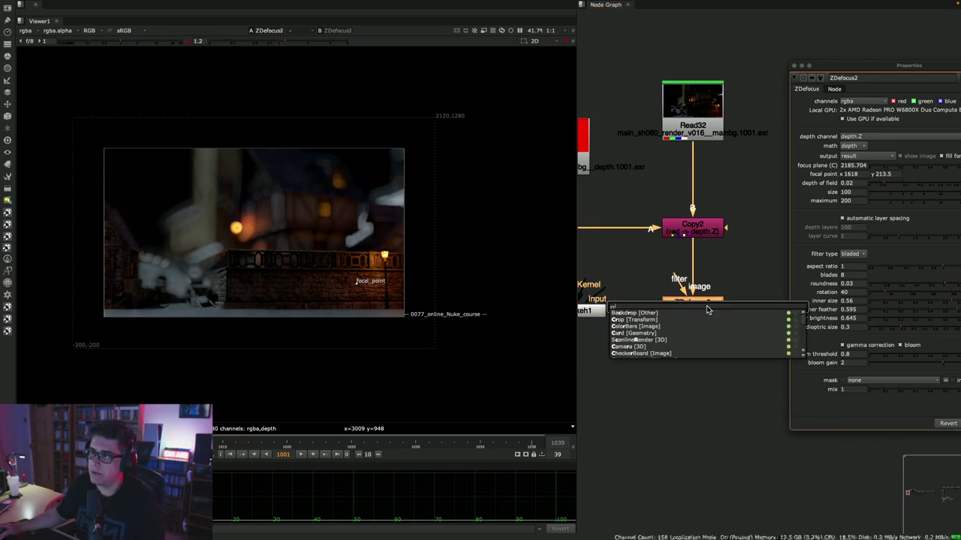
{"action": "type", "text": "op"}
{"action": "key", "text": "Return"}
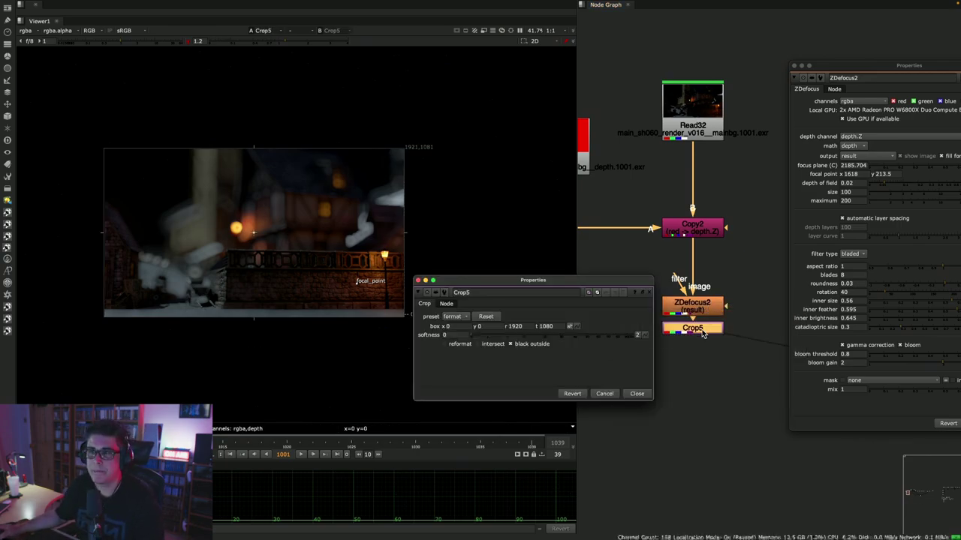
{"action": "left_click_drag", "start_coordinate": [702, 335], "coordinate": [704, 350]}
{"action": "left_click", "coordinate": [708, 308]}
{"action": "key", "text": "1"}
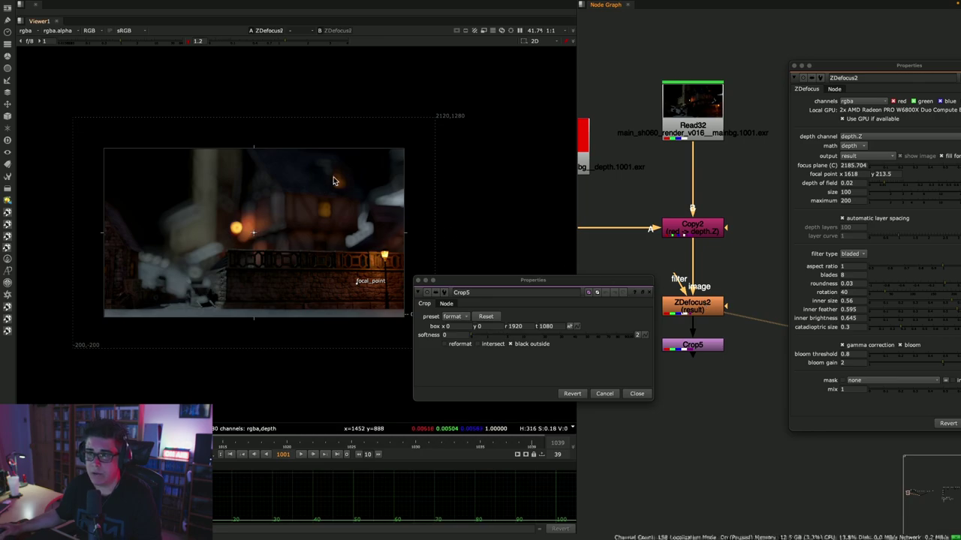
- Close the Crop settings and examine the orange lamp's bokeh up close in the full-size viewer
{"action": "key", "text": "space"}
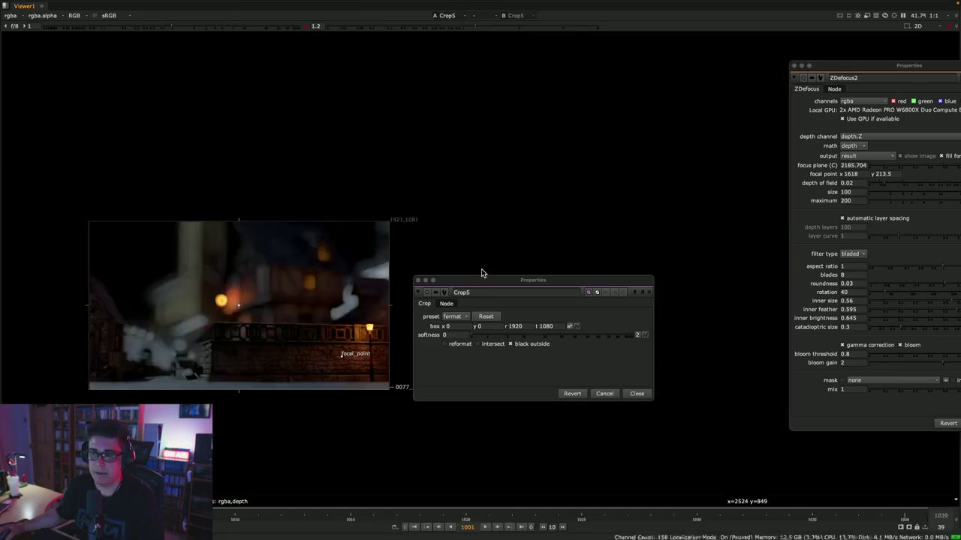
{"action": "left_click_drag", "start_coordinate": [466, 283], "coordinate": [548, 288]}
{"action": "left_click", "coordinate": [502, 287]}
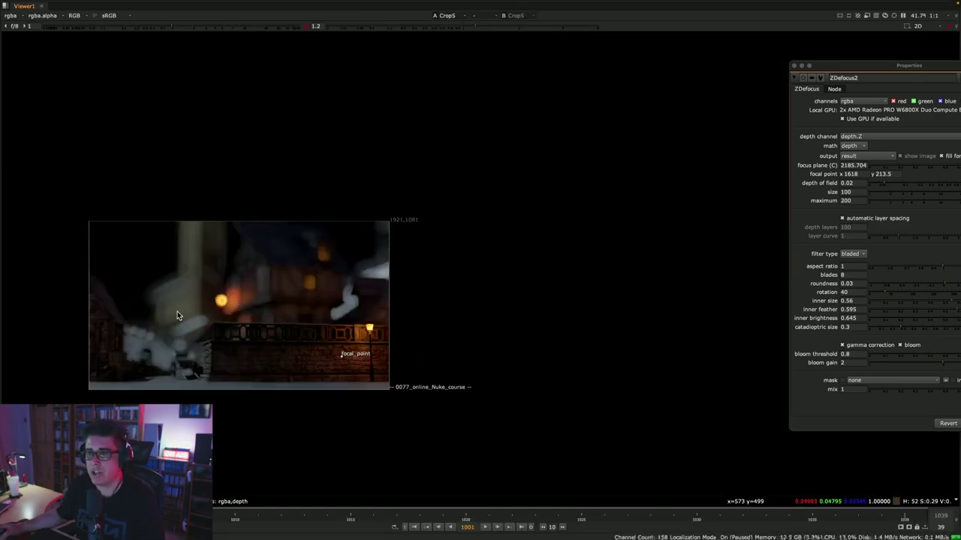
{"action": "middle_click_drag", "start_coordinate": [178, 311], "coordinate": [351, 277]}
{"action": "scroll", "coordinate": [412, 266], "scroll_direction": "up", "scroll_amount": 8}
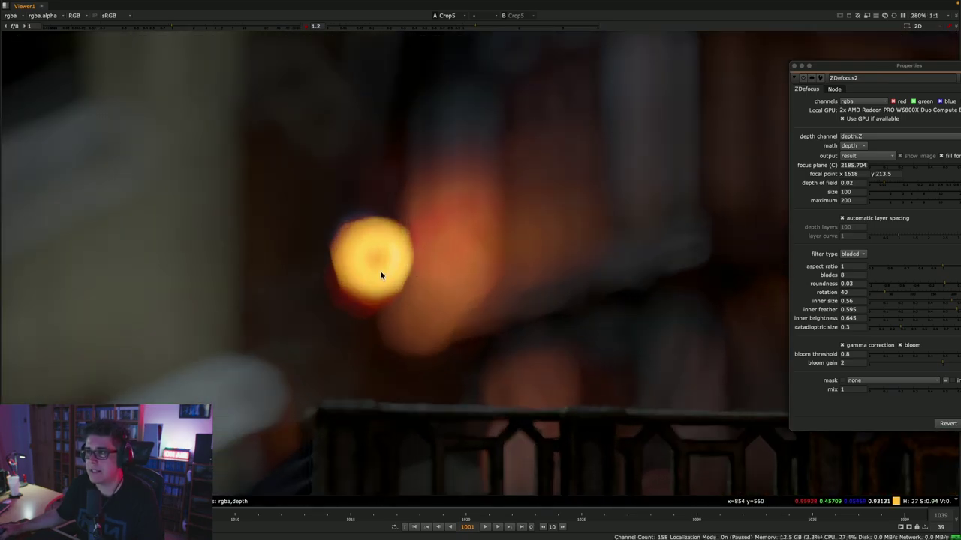
{"action": "scroll", "coordinate": [391, 273], "scroll_direction": "down", "scroll_amount": 1}
{"action": "middle_click_drag", "start_coordinate": [459, 283], "coordinate": [377, 236]}
{"action": "scroll", "coordinate": [375, 231], "scroll_direction": "up", "scroll_amount": 4}
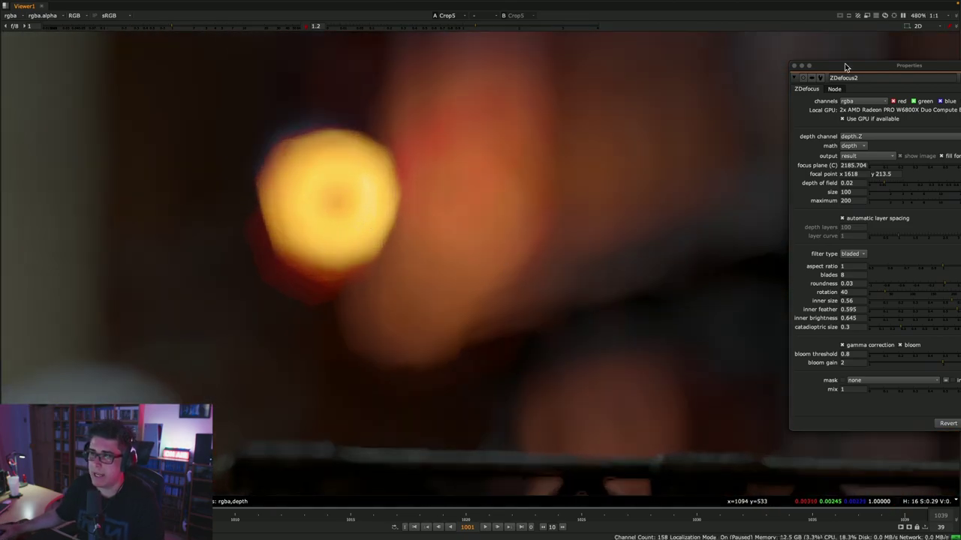
- Turn gamma correction and bloom off and back on to compare the lamp's highlight
{"action": "left_click_drag", "start_coordinate": [845, 66], "coordinate": [662, 70]}
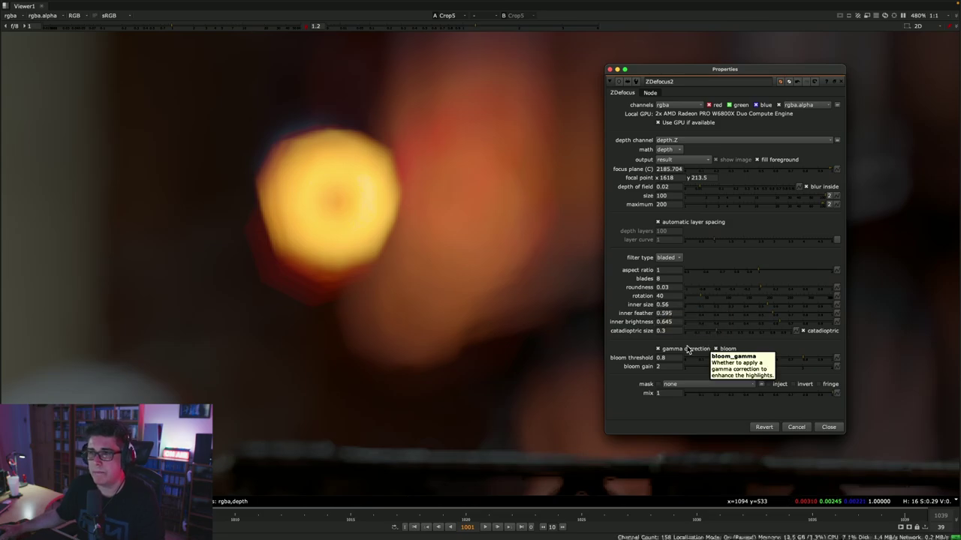
{"action": "left_click", "coordinate": [684, 350]}
{"action": "left_click", "coordinate": [716, 348]}
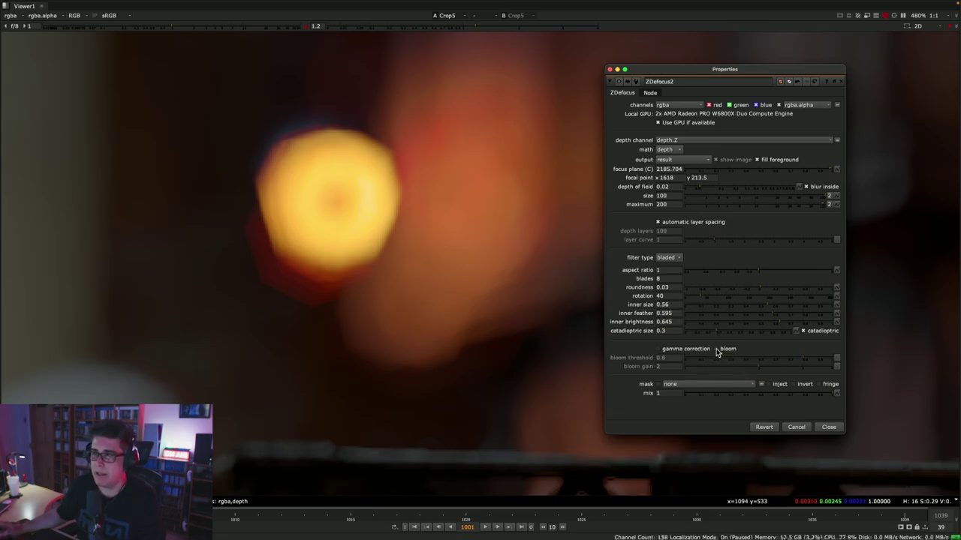
{"action": "left_click", "coordinate": [720, 349]}
{"action": "left_click", "coordinate": [685, 350]}
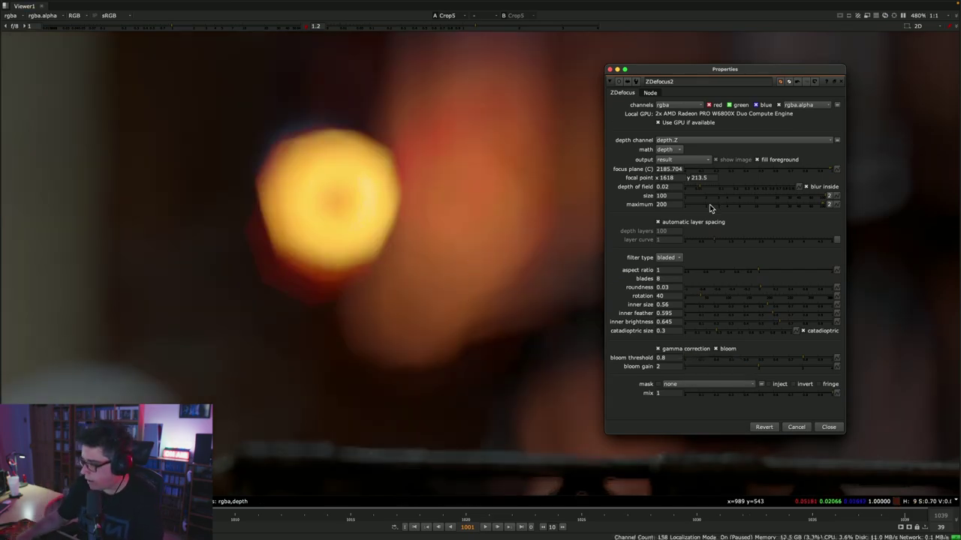
- Set the defocus size to 200 and the maximum to 300
{"action": "left_click", "coordinate": [680, 194]}
{"action": "type", "text": "2"}
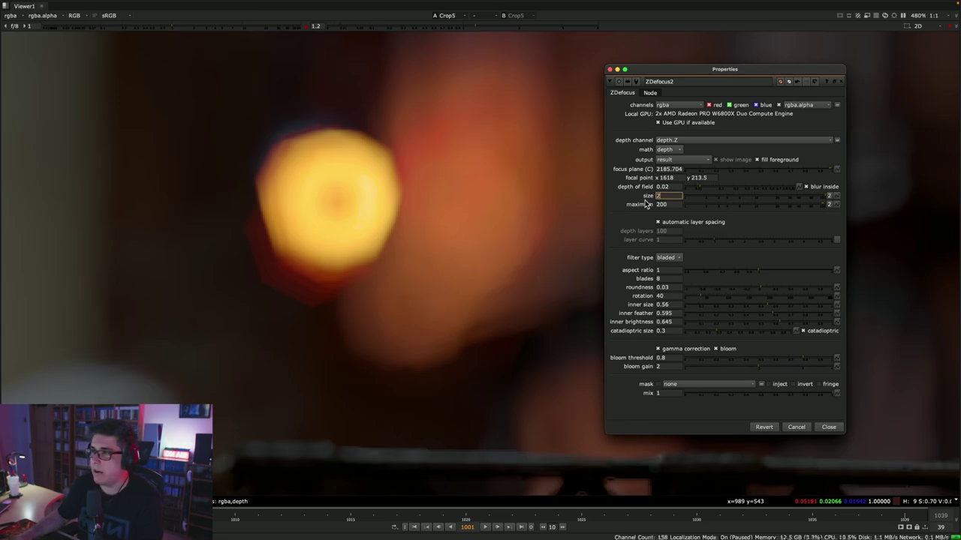
{"action": "type", "text": "00"}
{"action": "key", "text": "Tab"}
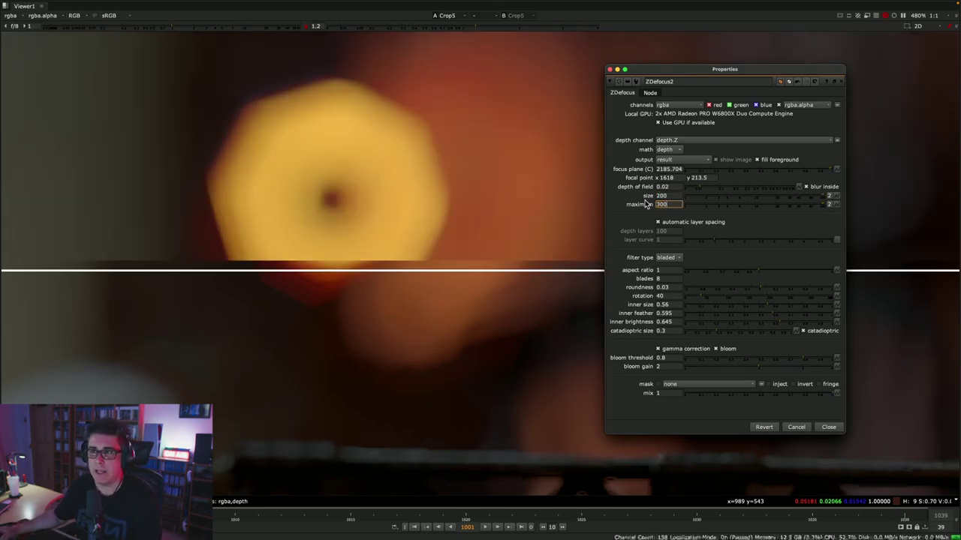
{"action": "type", "text": "300"}
{"action": "key", "text": "Return"}
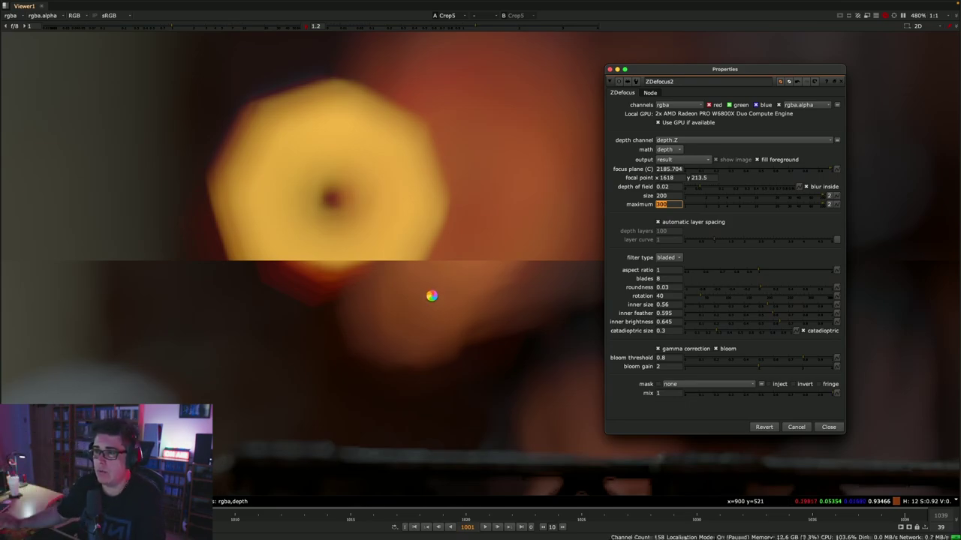
{"action": "scroll", "coordinate": [532, 295], "scroll_direction": "down", "scroll_amount": 2}
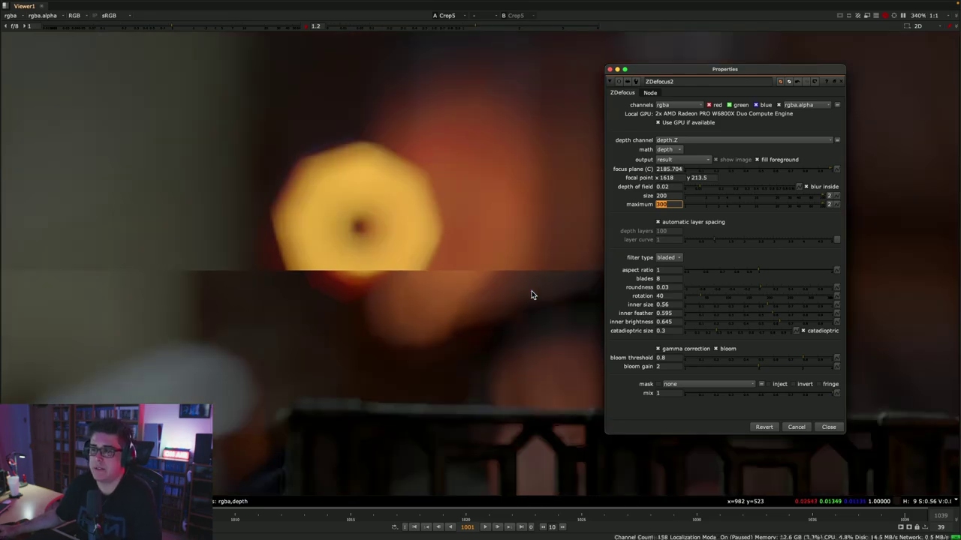
- Try filter aspect ratios of 1.33 and 2, and return the aspect ratio to 1
{"action": "left_click", "coordinate": [671, 270]}
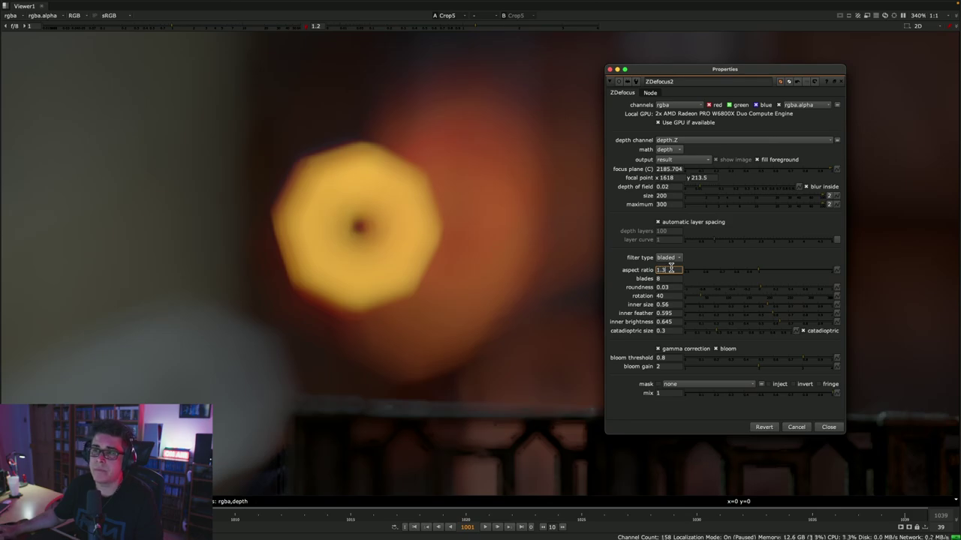
{"action": "double_click", "coordinate": [671, 269]}
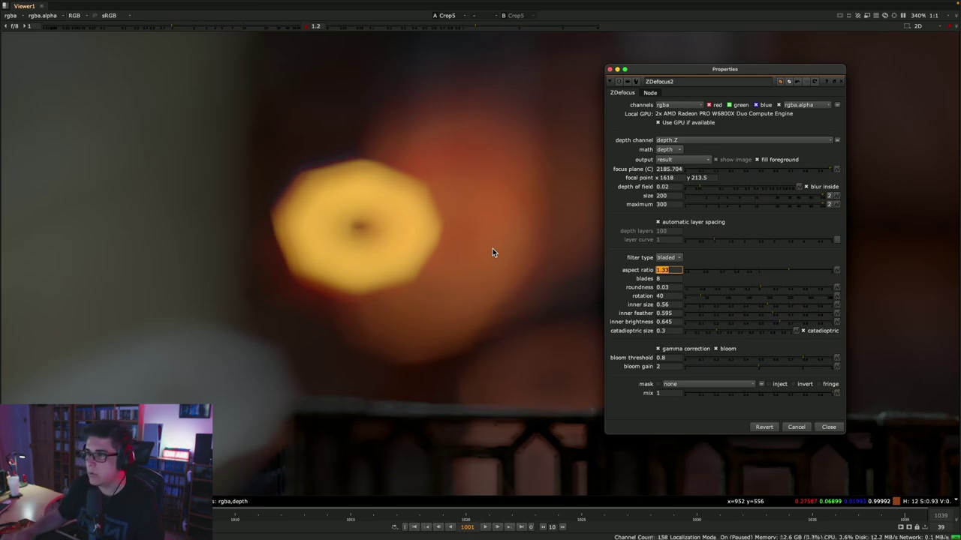
{"action": "type", "text": "2"}
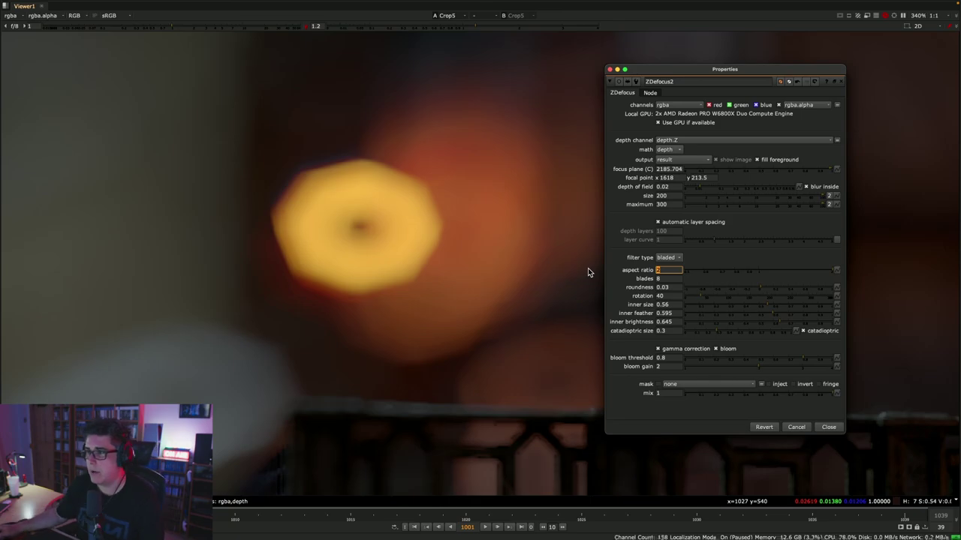
{"action": "key", "text": "Return"}
{"action": "double_click", "coordinate": [673, 270]}
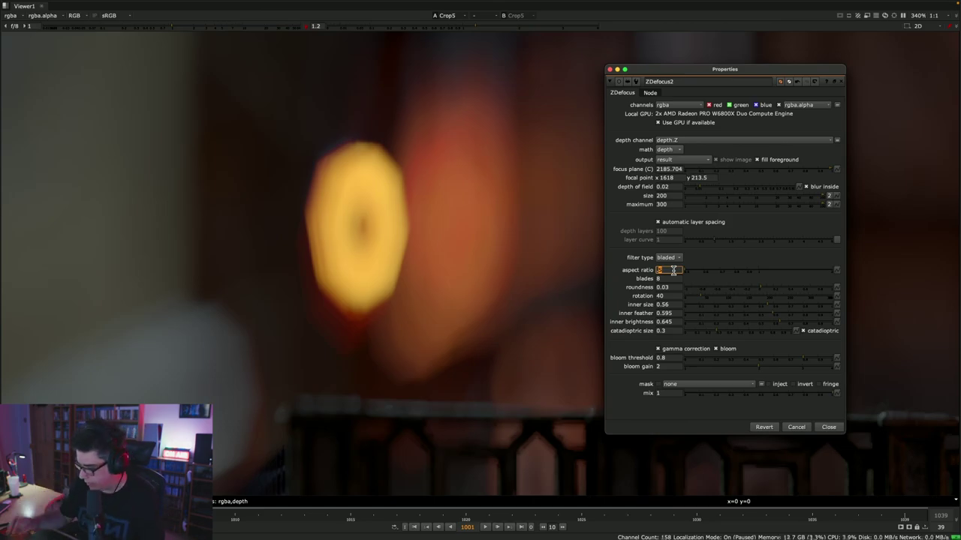
{"action": "type", "text": "1"}
{"action": "key", "text": "Return"}
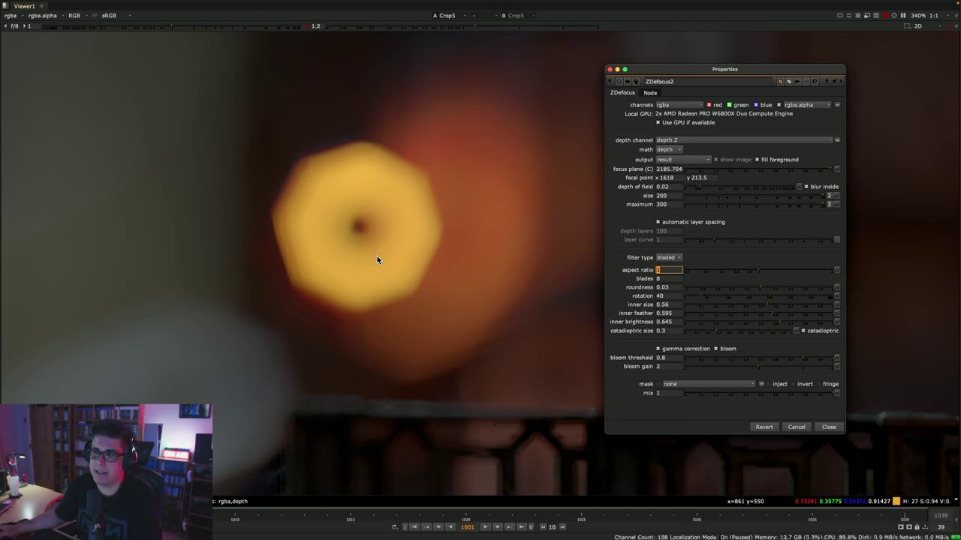
- Reset the defocus size and maximum to their defaults of 5 and 10
{"action": "scroll", "coordinate": [376, 256], "scroll_direction": "down", "scroll_amount": 6}
{"action": "middle_click_drag", "start_coordinate": [445, 272], "coordinate": [367, 314]}
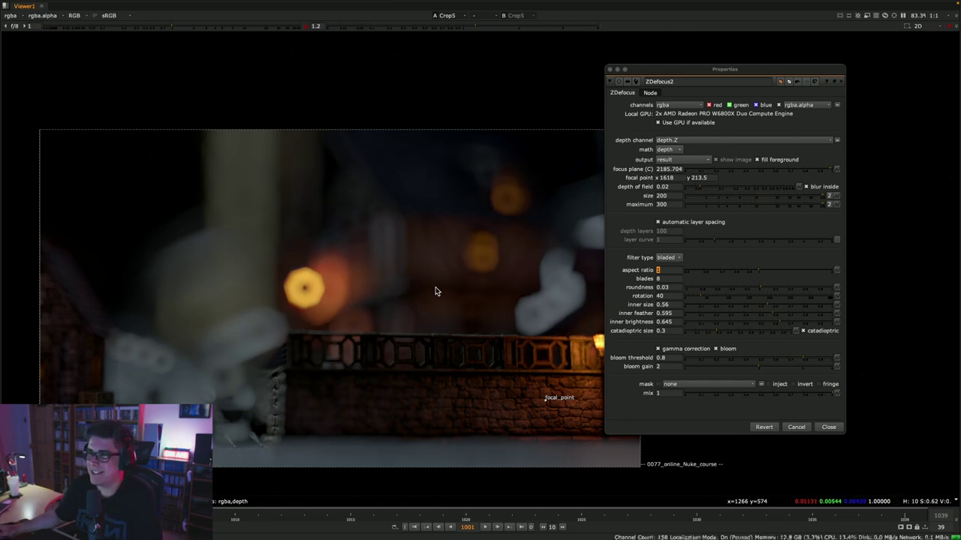
{"action": "right_click", "coordinate": [673, 196]}
{"action": "left_click", "coordinate": [700, 231]}
{"action": "right_click", "coordinate": [675, 205]}
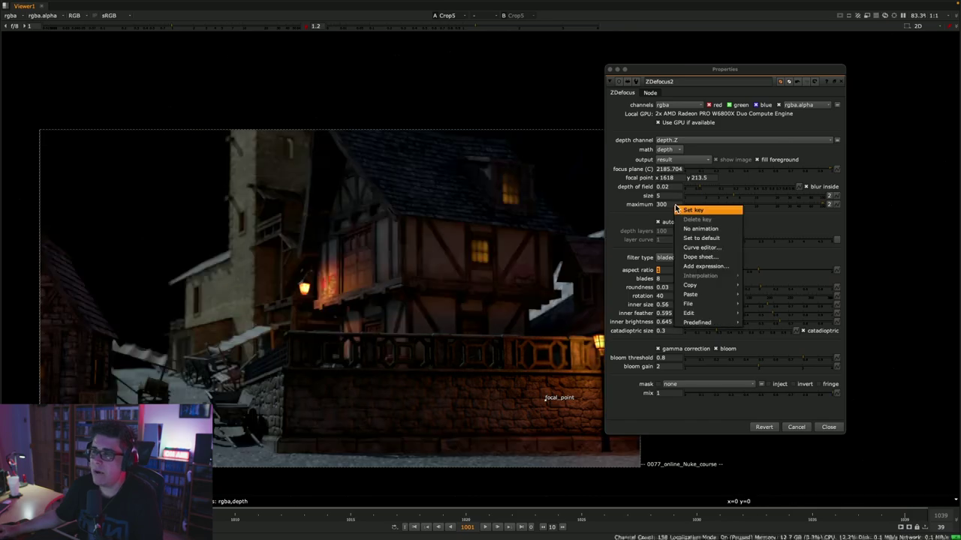
{"action": "left_click", "coordinate": [713, 238]}
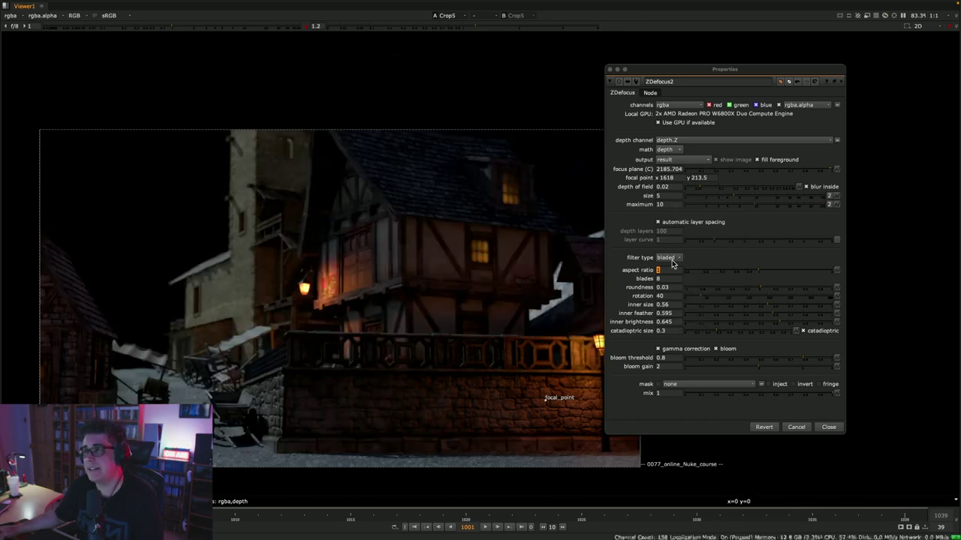
- Switch the ZDefocus2 output to filter shape setup and move its settings clear of the bladed shape
{"action": "left_click", "coordinate": [683, 159]}
{"action": "left_click", "coordinate": [688, 189]}
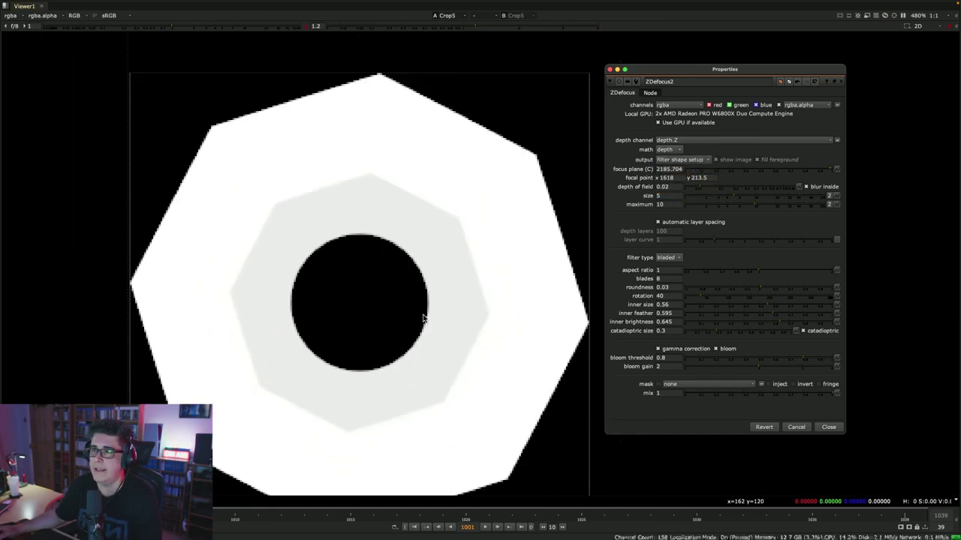
{"action": "left_click_drag", "start_coordinate": [668, 78], "coordinate": [750, 79]}
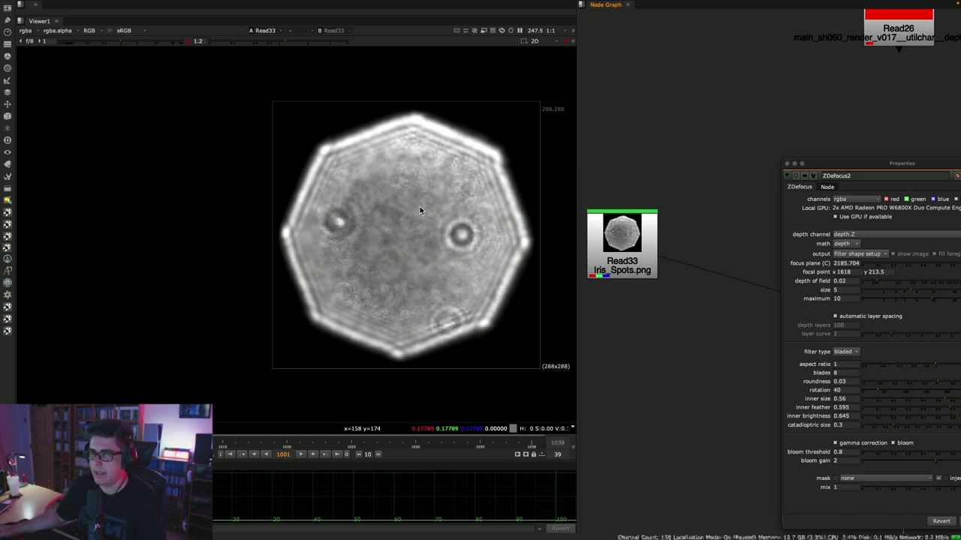
- Add a Shuffle node under the Iris_Spots.png Read node and route the red channel into the alpha
{"action": "left_click_drag", "start_coordinate": [628, 241], "coordinate": [695, 238]}
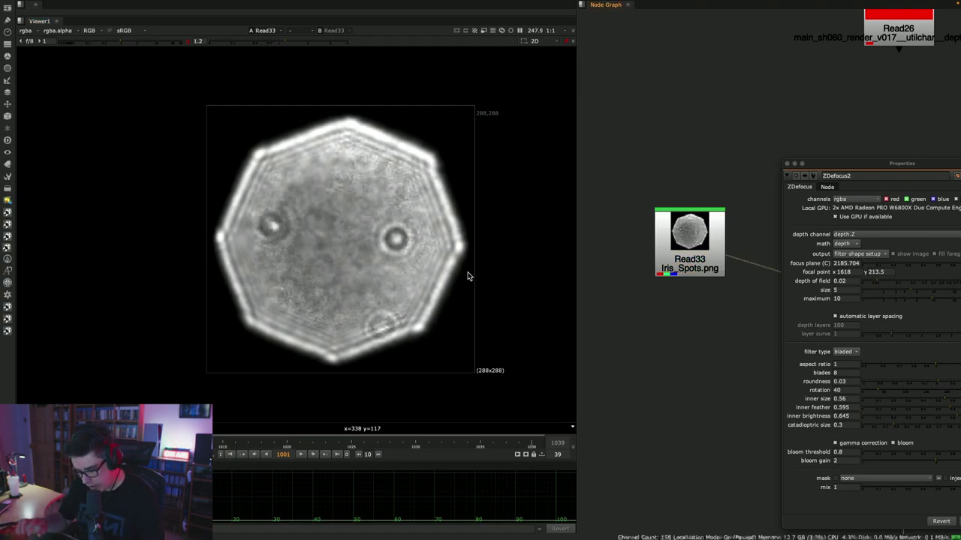
{"action": "key", "text": "Tab"}
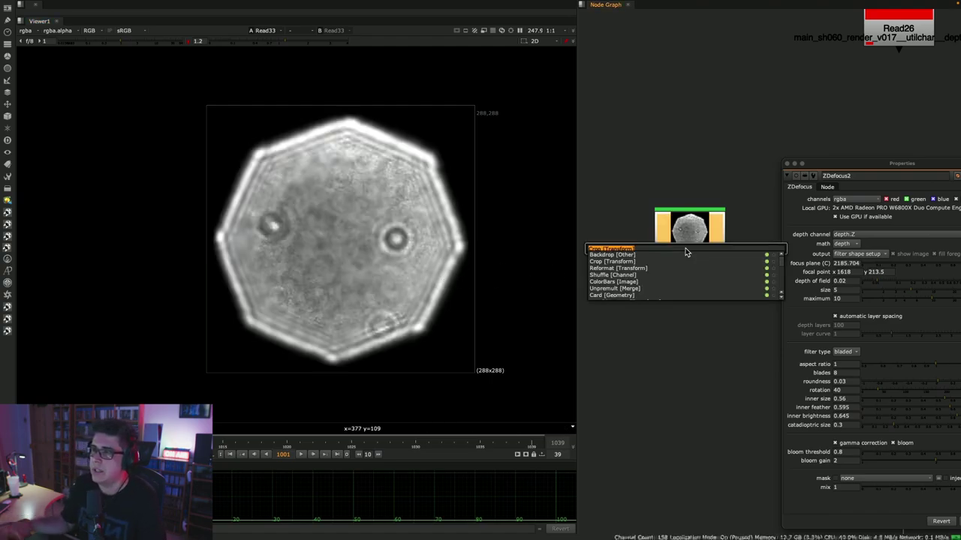
{"action": "type", "text": "s"}
{"action": "key", "text": "Return"}
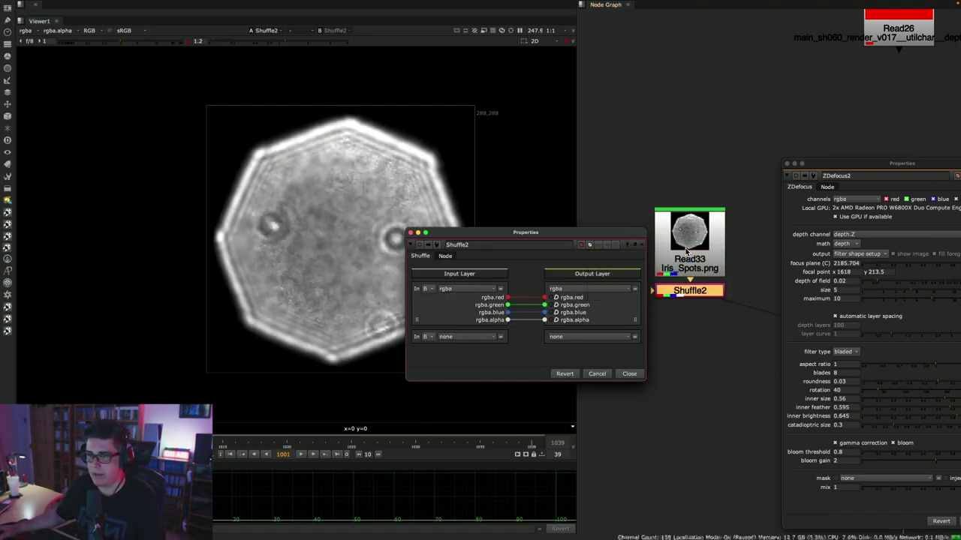
{"action": "left_click_drag", "start_coordinate": [699, 298], "coordinate": [700, 310]}
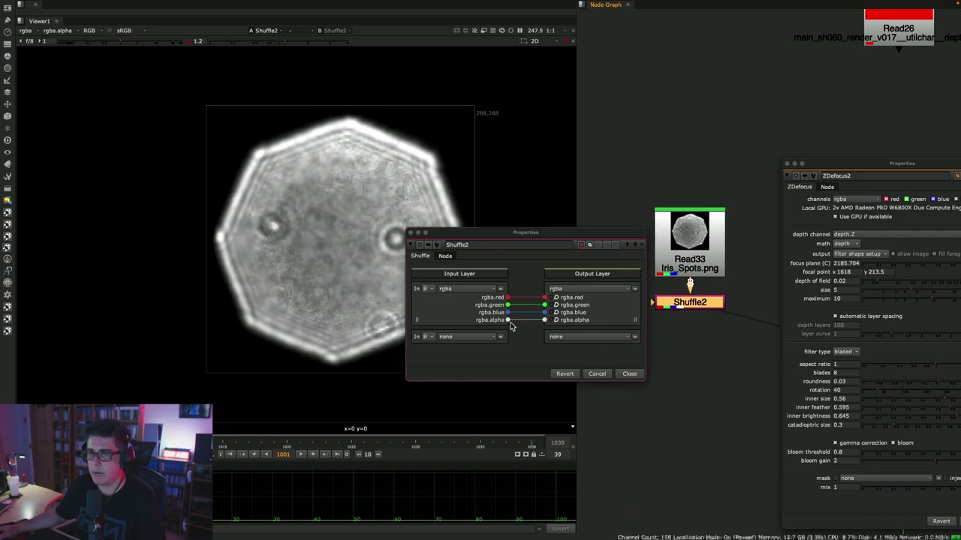
{"action": "left_click_drag", "start_coordinate": [510, 303], "coordinate": [544, 320]}
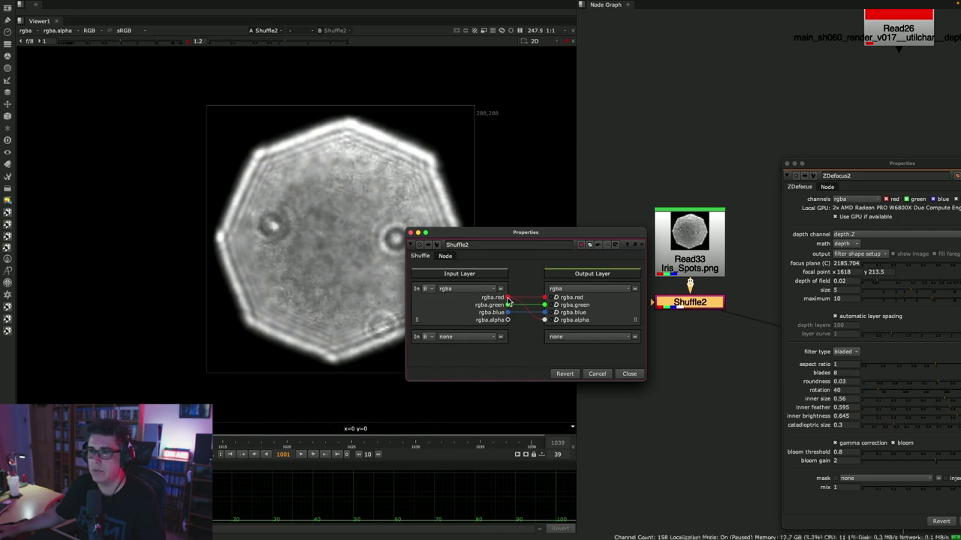
{"action": "left_click", "coordinate": [628, 373]}
{"action": "left_click", "coordinate": [623, 353]}
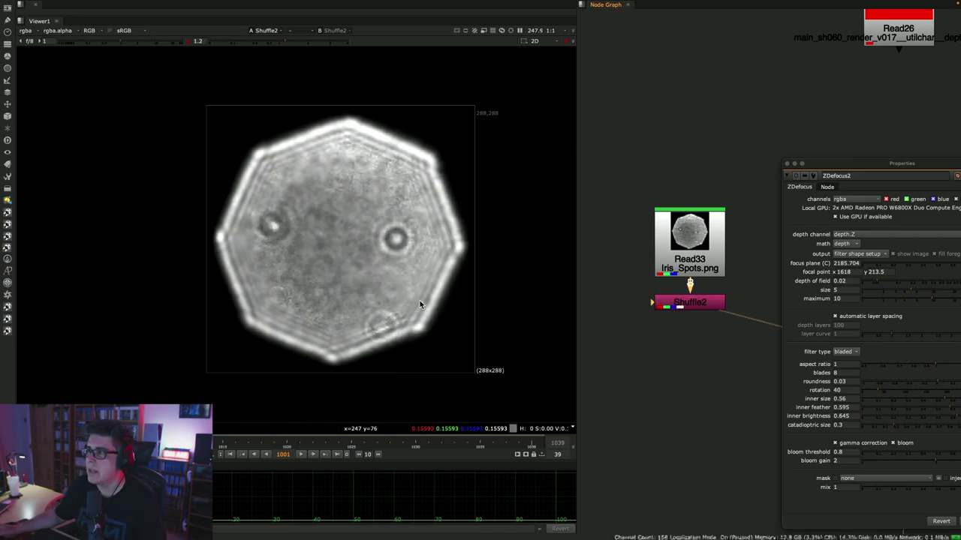
- Close the ZDefocus2 settings and delete the Iris_Spots.png Read node together with its Shuffle node
{"action": "left_click", "coordinate": [787, 163]}
{"action": "scroll", "coordinate": [794, 263], "scroll_direction": "down", "scroll_amount": 5}
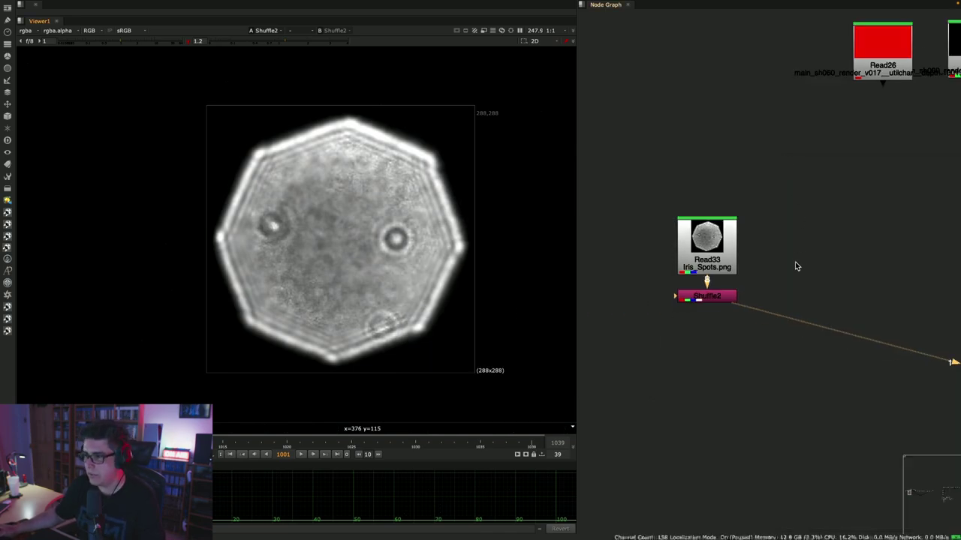
{"action": "left_click", "coordinate": [726, 262]}
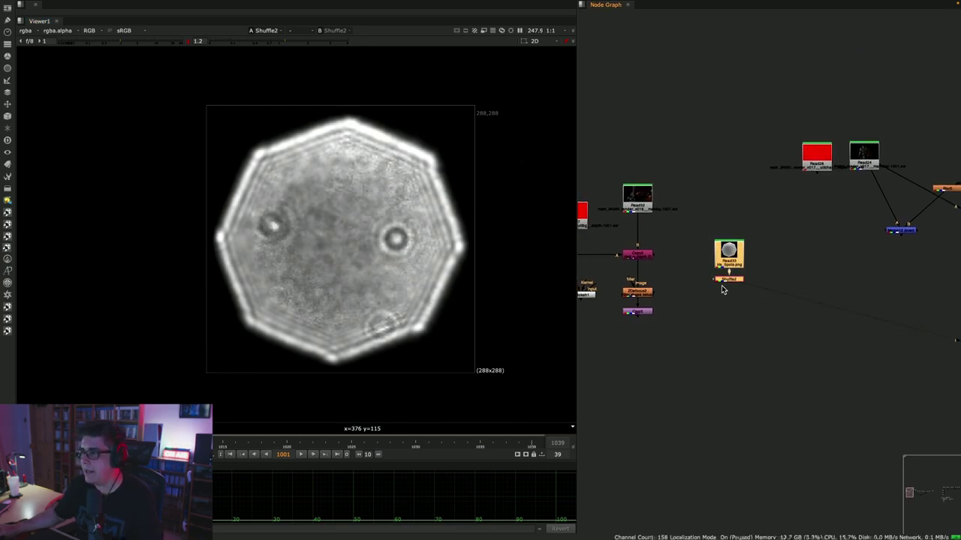
{"action": "key", "text": "Delete"}
- Move ZDefocus2 and Crop5 farther below Copy2 and show the ZDefocus2 output in the viewer
{"action": "scroll", "coordinate": [694, 322], "scroll_direction": "down", "scroll_amount": 4}
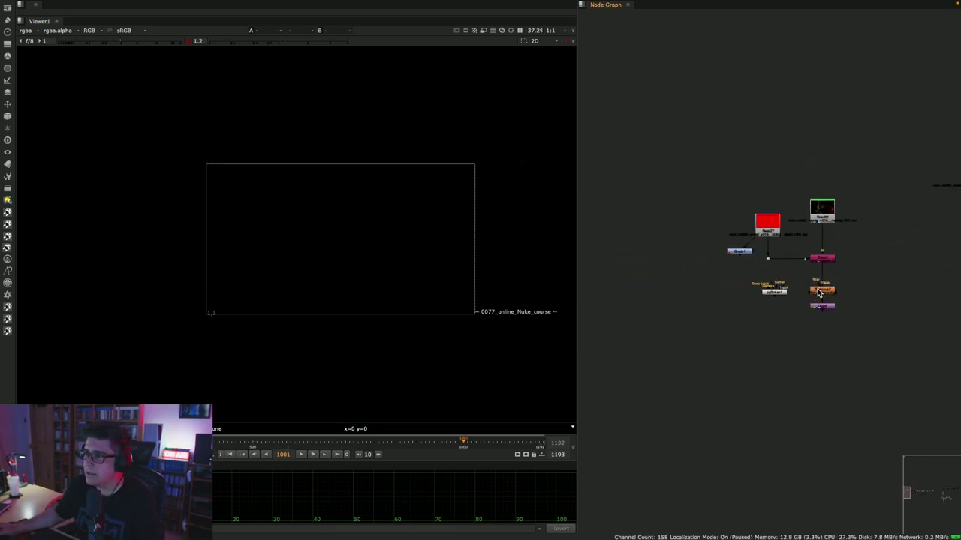
{"action": "scroll", "coordinate": [778, 323], "scroll_direction": "up", "scroll_amount": 5}
{"action": "left_click_drag", "start_coordinate": [889, 259], "coordinate": [767, 379]}
{"action": "mouse_move", "coordinate": [828, 303]}
{"action": "left_mouse_down"}
{"action": "mouse_move", "coordinate": [825, 424]}
{"action": "mouse_move", "coordinate": [829, 415]}
{"action": "mouse_move", "coordinate": [842, 418]}
{"action": "left_mouse_up"}
{"action": "key", "text": "1"}
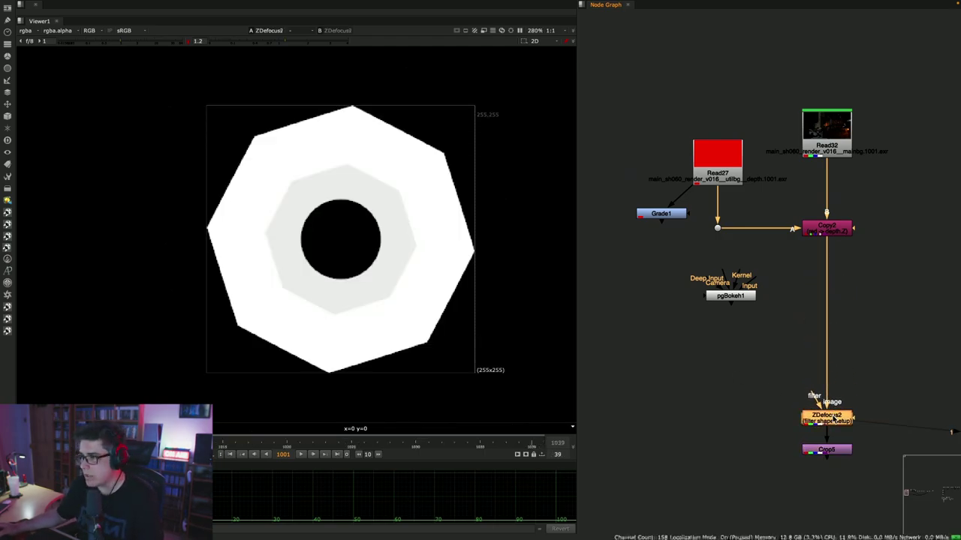
- Paste the Iris_Spots.png Read and Shuffle nodes into the ZDefocus2 filter input and open the ZDefocus2 settings clear of the node
{"action": "left_click", "coordinate": [706, 351]}
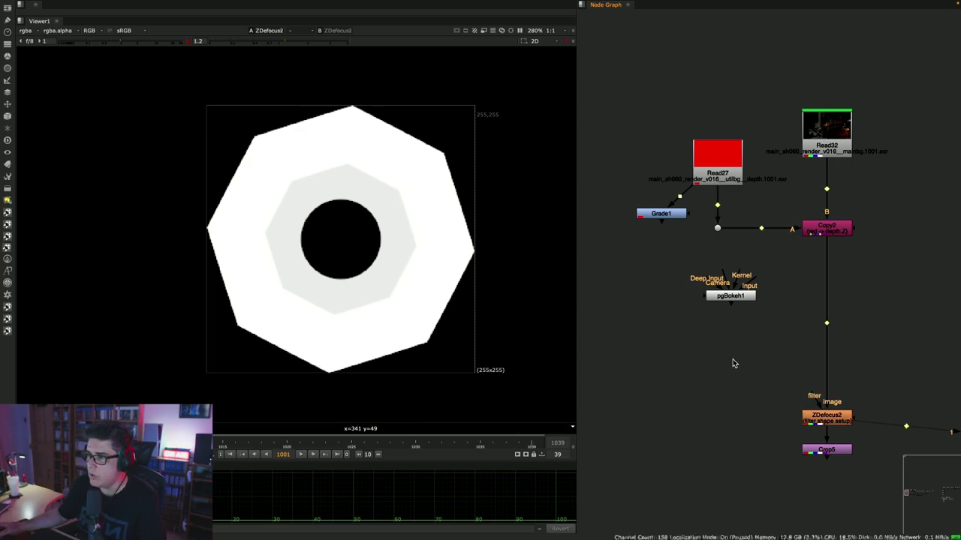
{"action": "key", "text": "ctrl+v"}
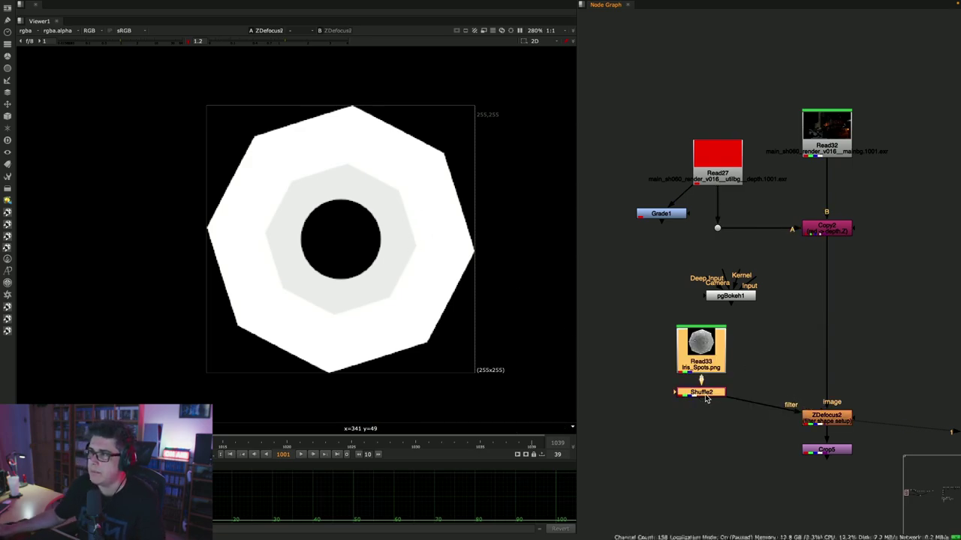
{"action": "double_click", "coordinate": [823, 420]}
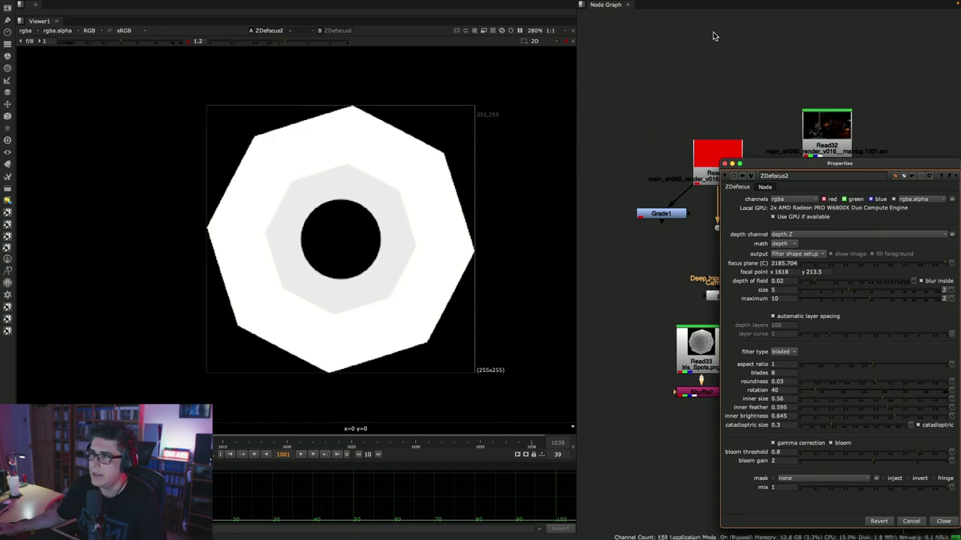
{"action": "left_click_drag", "start_coordinate": [780, 164], "coordinate": [749, 31]}
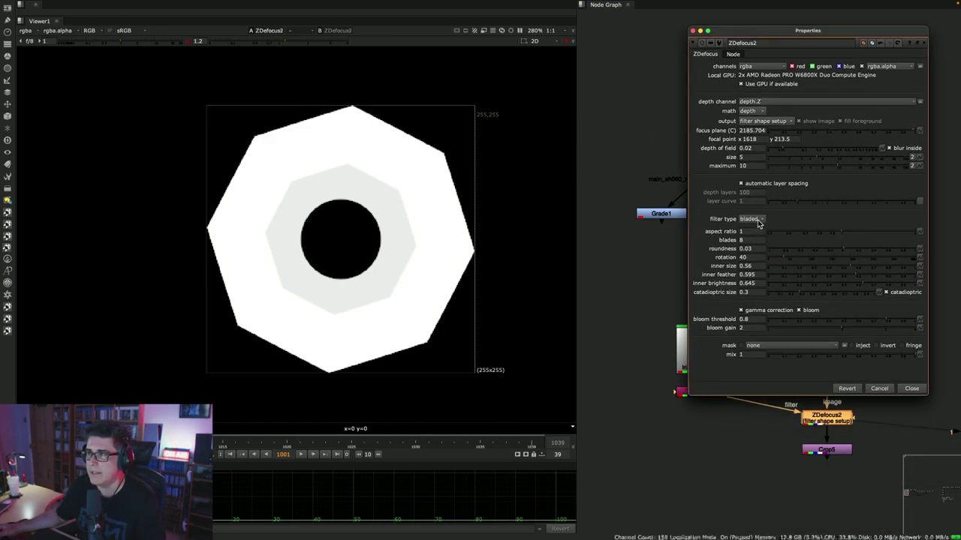
- Try the disc and bladed filter types on ZDefocus2, then set the filter type to image
{"action": "left_click", "coordinate": [759, 222]}
{"action": "left_click", "coordinate": [760, 213]}
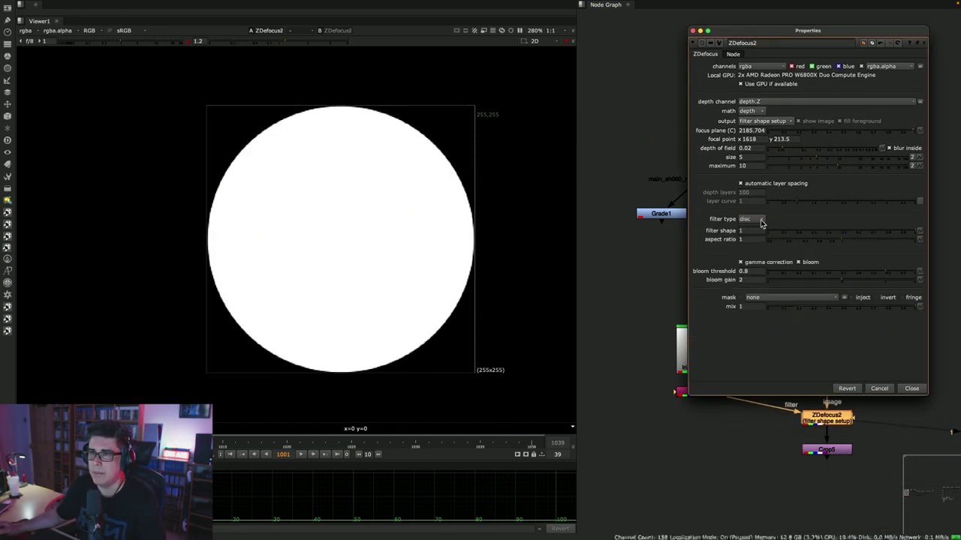
{"action": "left_click", "coordinate": [762, 222]}
{"action": "left_click", "coordinate": [762, 229]}
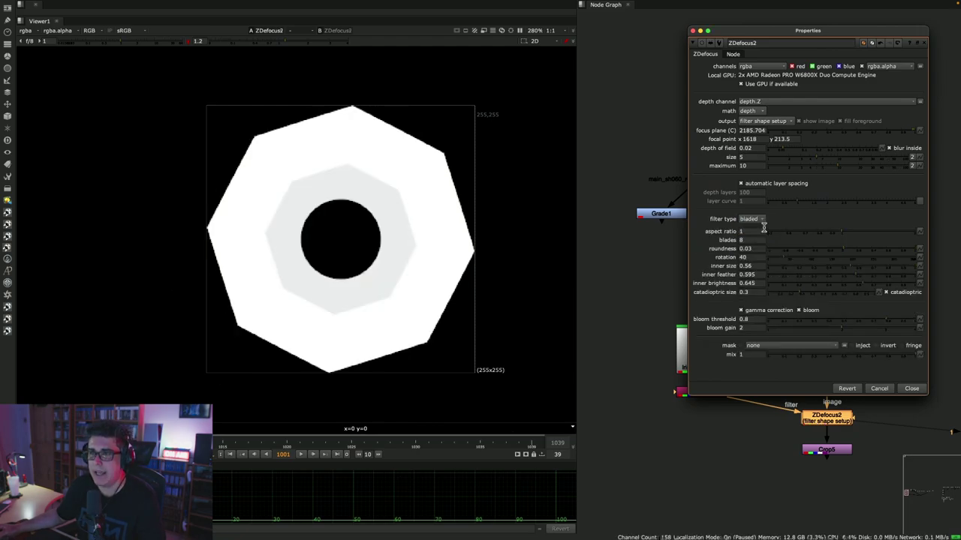
{"action": "left_click", "coordinate": [760, 219]}
{"action": "left_click", "coordinate": [760, 229]}
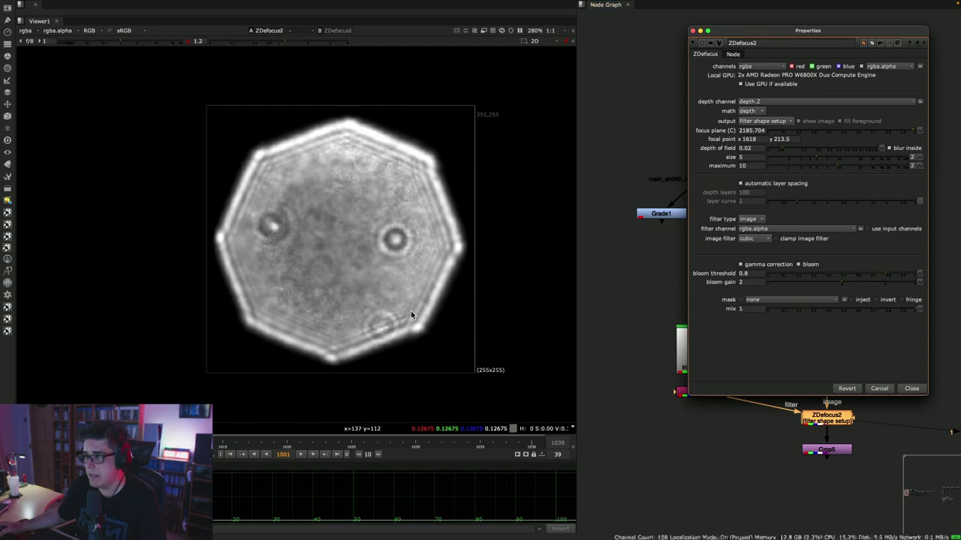
- Show Crop5 in the viewer and set ZDefocus2 to result output with size 100 and maximum 200
{"action": "left_click", "coordinate": [911, 388]}
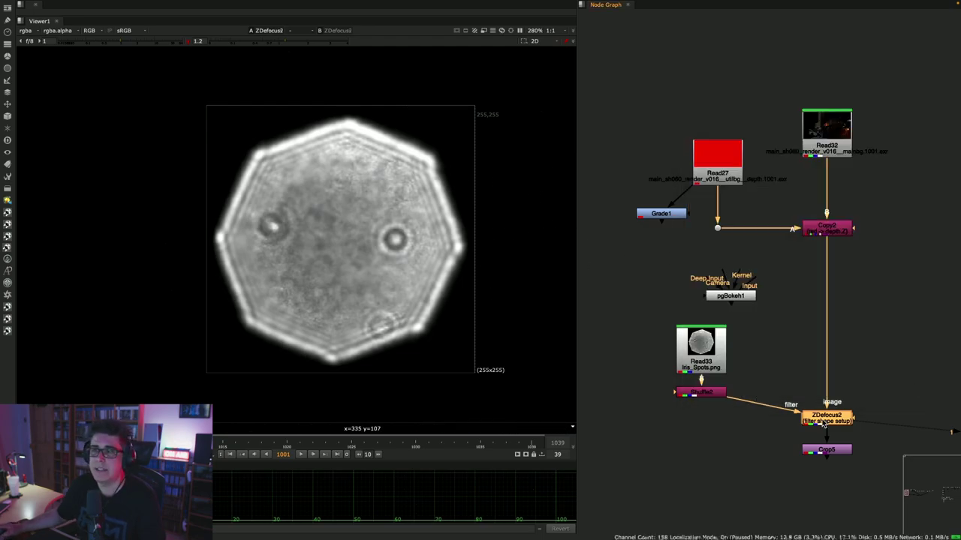
{"action": "left_click", "coordinate": [824, 451]}
{"action": "key", "text": "1"}
{"action": "double_click", "coordinate": [826, 417]}
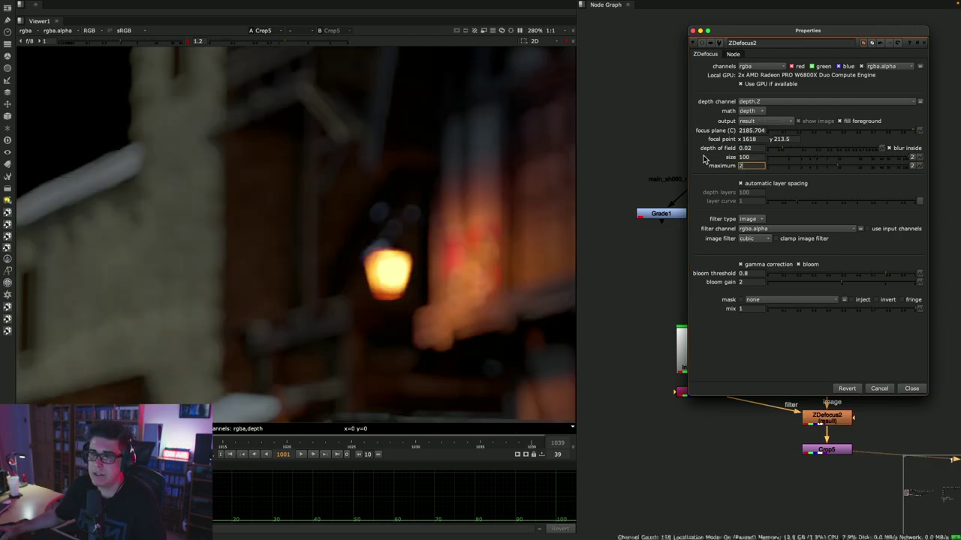
{"action": "key", "text": "Tab"}
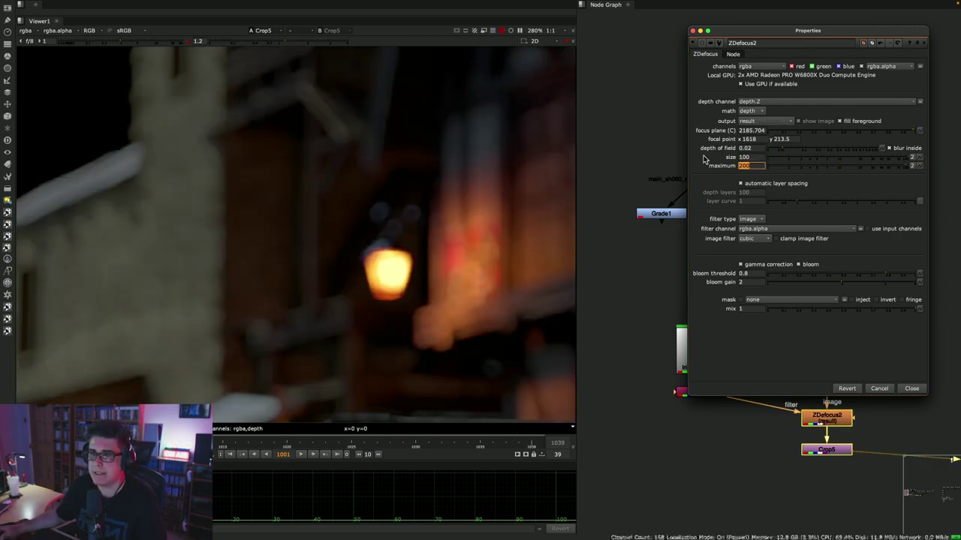
- Switch the ZDefocus2 filter type to bladed and back to image to compare the lantern's bokeh
{"action": "scroll", "coordinate": [394, 335], "scroll_direction": "up", "scroll_amount": 4}
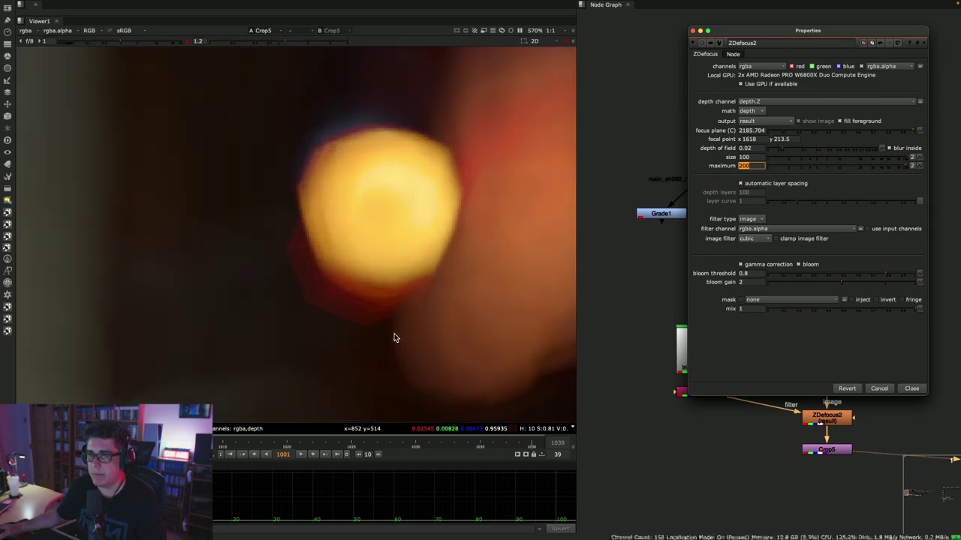
{"action": "scroll", "coordinate": [438, 291], "scroll_direction": "down", "scroll_amount": 4}
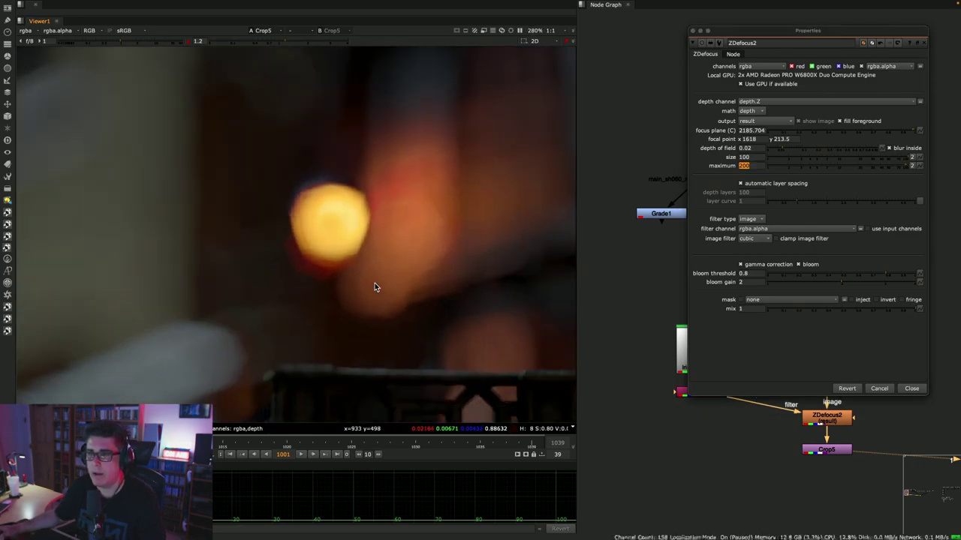
{"action": "scroll", "coordinate": [374, 287], "scroll_direction": "down", "scroll_amount": 2}
{"action": "scroll", "coordinate": [421, 283], "scroll_direction": "up", "scroll_amount": 5}
{"action": "left_click", "coordinate": [754, 229]}
{"action": "left_click", "coordinate": [758, 234]}
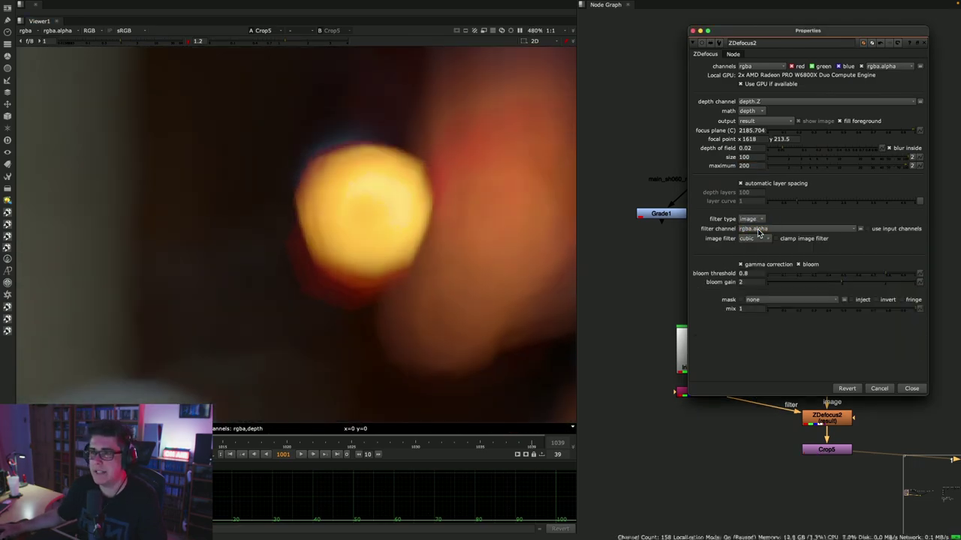
{"action": "left_click", "coordinate": [755, 218]}
{"action": "left_click", "coordinate": [758, 214]}
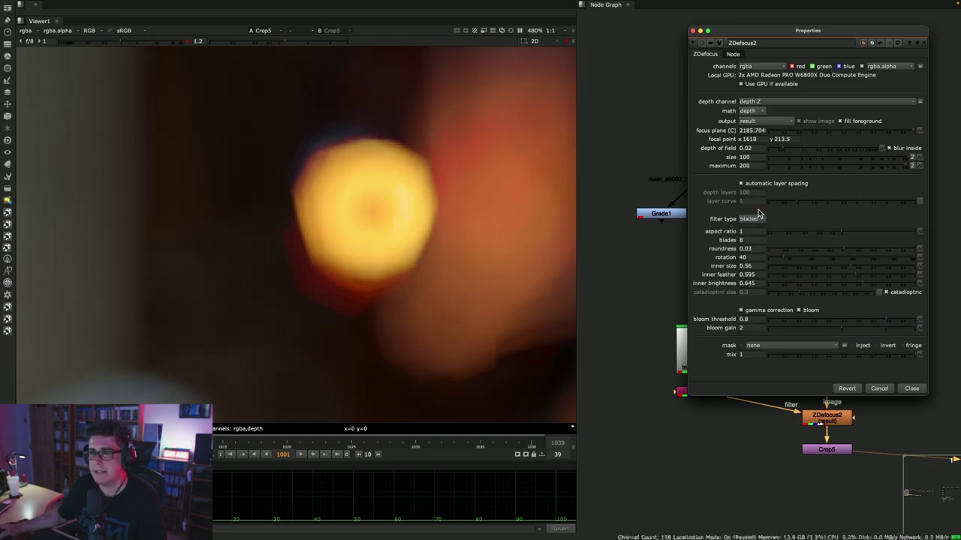
{"action": "left_click", "coordinate": [755, 219]}
{"action": "left_click", "coordinate": [755, 227]}
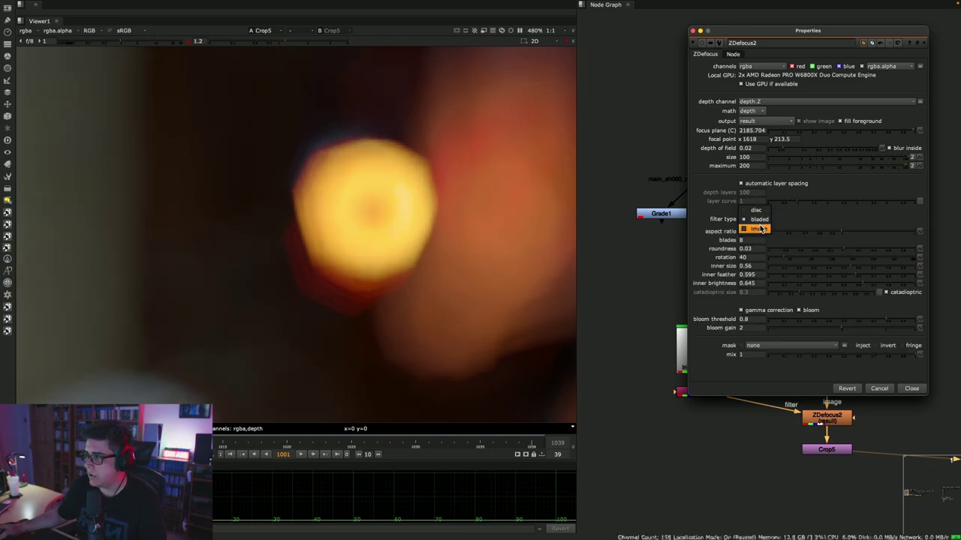
{"action": "scroll", "coordinate": [416, 316], "scroll_direction": "down", "scroll_amount": 2}
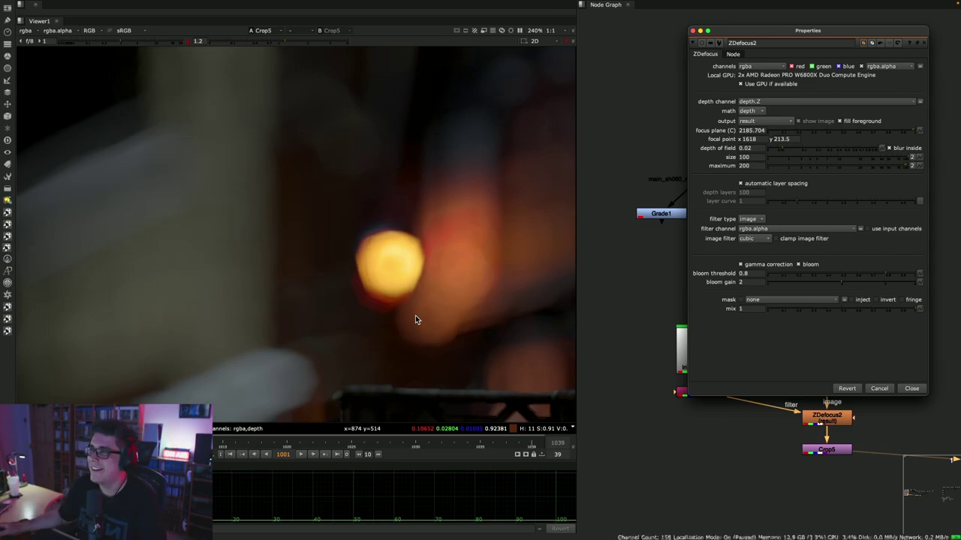
{"action": "double_click", "coordinate": [755, 157]}
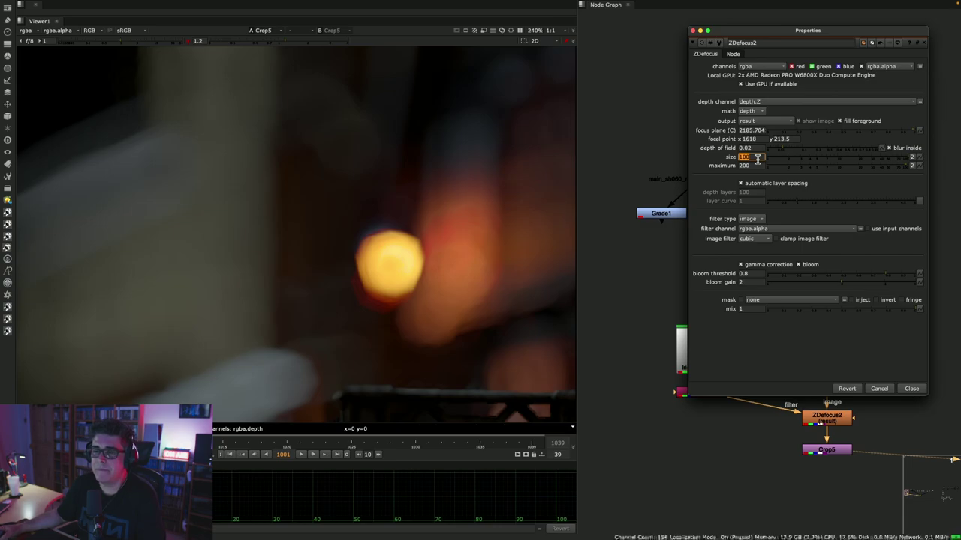
{"action": "scroll", "coordinate": [406, 283], "scroll_direction": "down", "scroll_amount": 15}
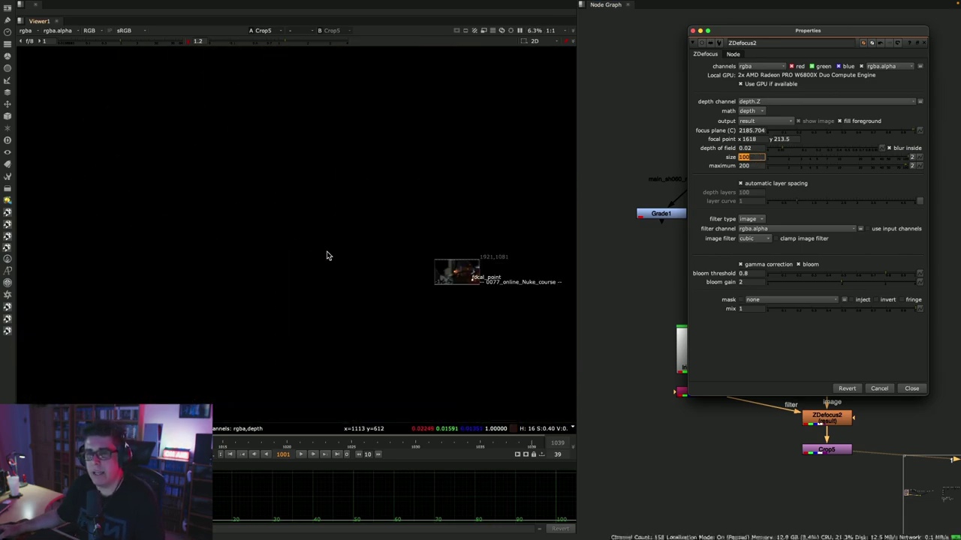
{"action": "scroll", "coordinate": [405, 251], "scroll_direction": "up", "scroll_amount": 4}
- Switch to Safari and review the bokeh examples in the aperture blades article and the bokeh blades image search
{"action": "key", "text": "super+Tab"}
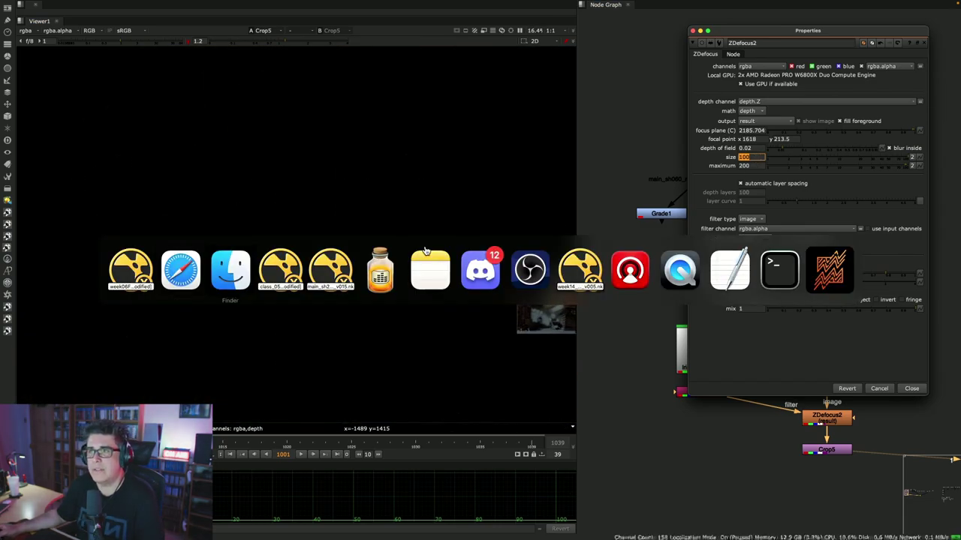
{"action": "key", "text": "super+Tab"}
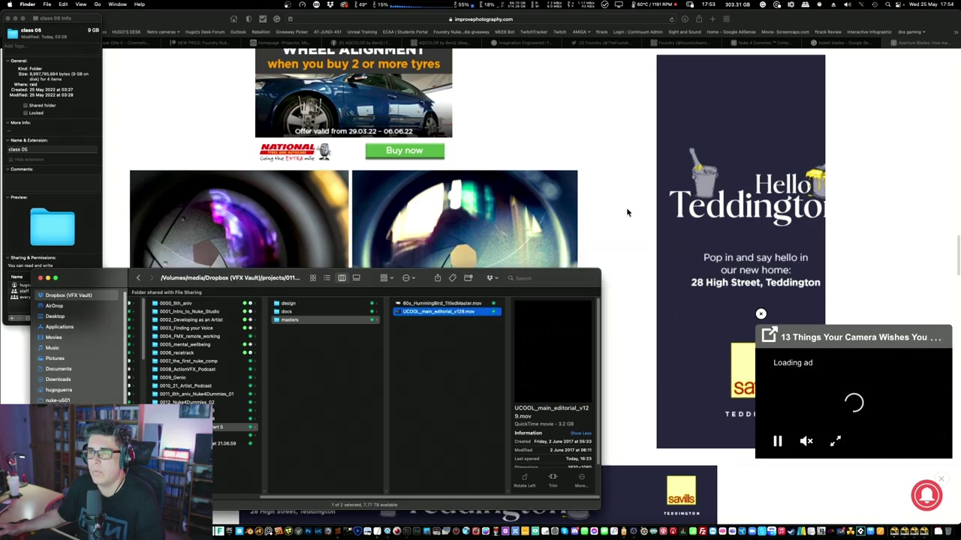
{"action": "scroll", "coordinate": [626, 207], "scroll_direction": "up", "scroll_amount": 5}
{"action": "left_click", "coordinate": [623, 220]}
{"action": "scroll", "coordinate": [622, 226], "scroll_direction": "up", "scroll_amount": 8}
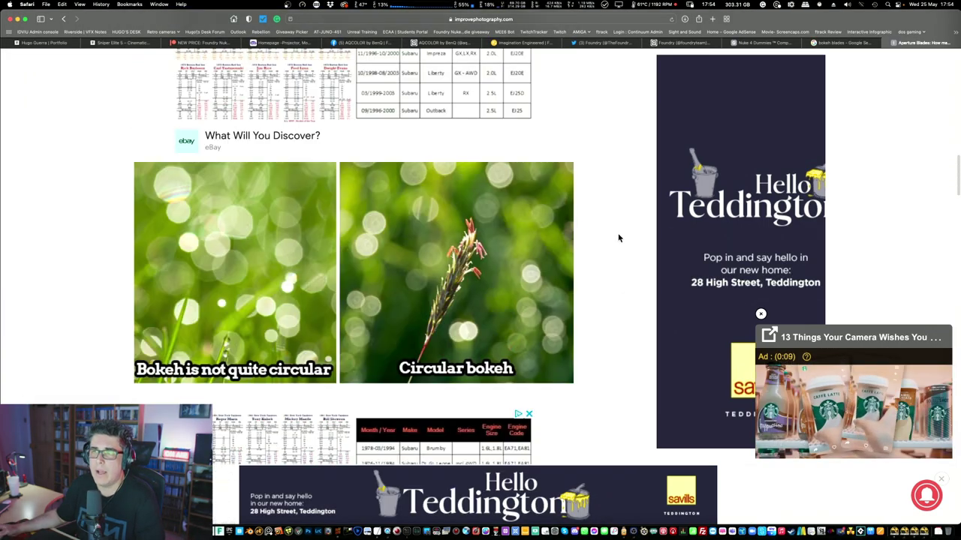
{"action": "scroll", "coordinate": [618, 238], "scroll_direction": "down", "scroll_amount": 2}
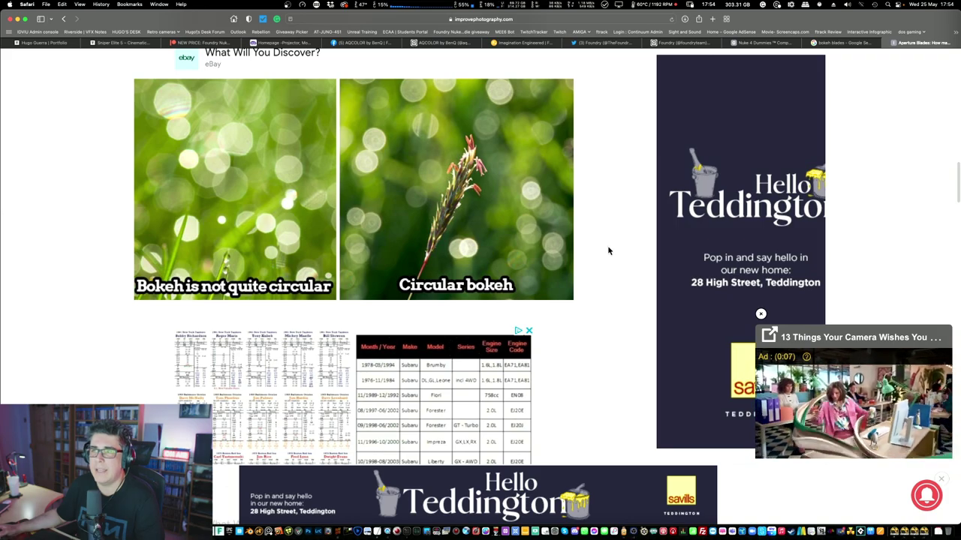
{"action": "scroll", "coordinate": [605, 241], "scroll_direction": "up", "scroll_amount": 5}
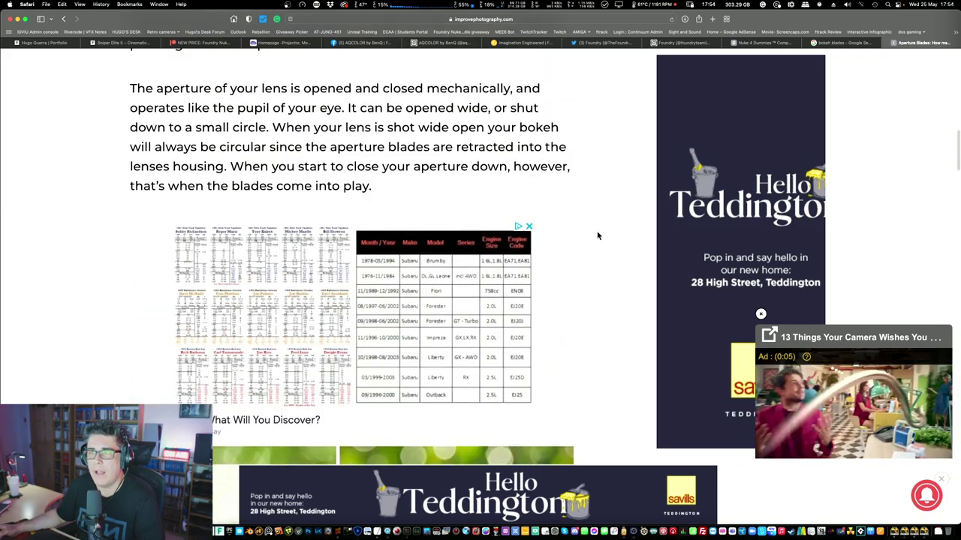
{"action": "scroll", "coordinate": [598, 237], "scroll_direction": "up", "scroll_amount": 15}
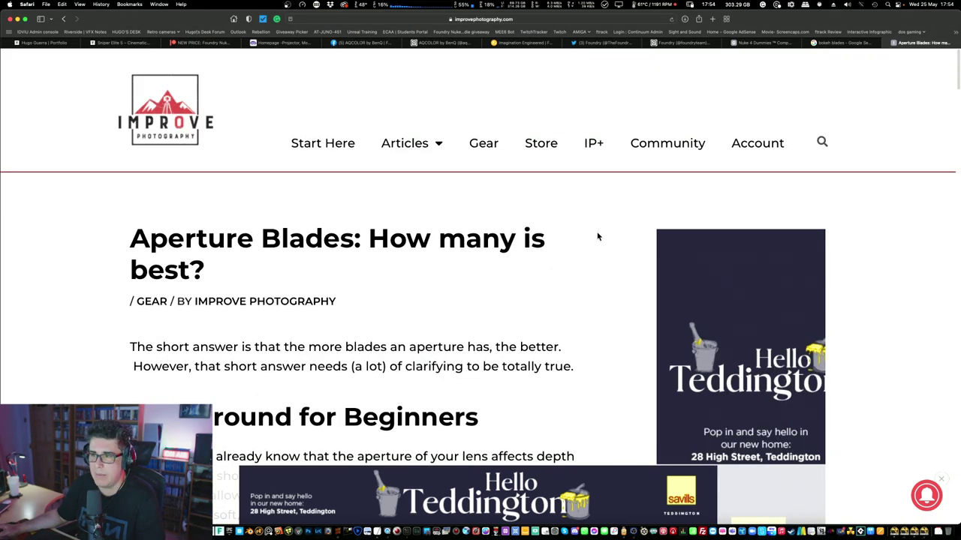
{"action": "left_click", "coordinate": [856, 42]}
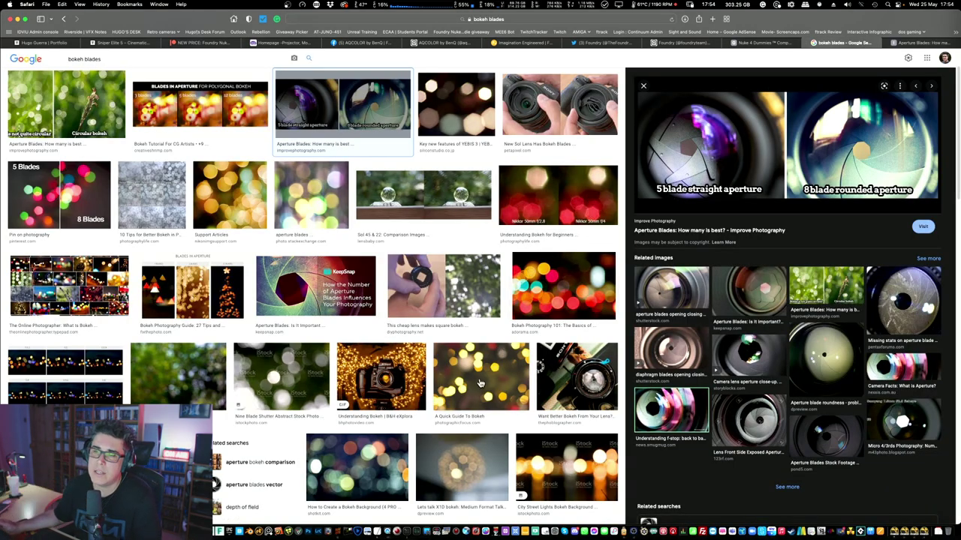
- Switch back to Nuke and set the ZDefocus2 size to 10 and maximum to 20
{"action": "key", "text": "super+Tab"}
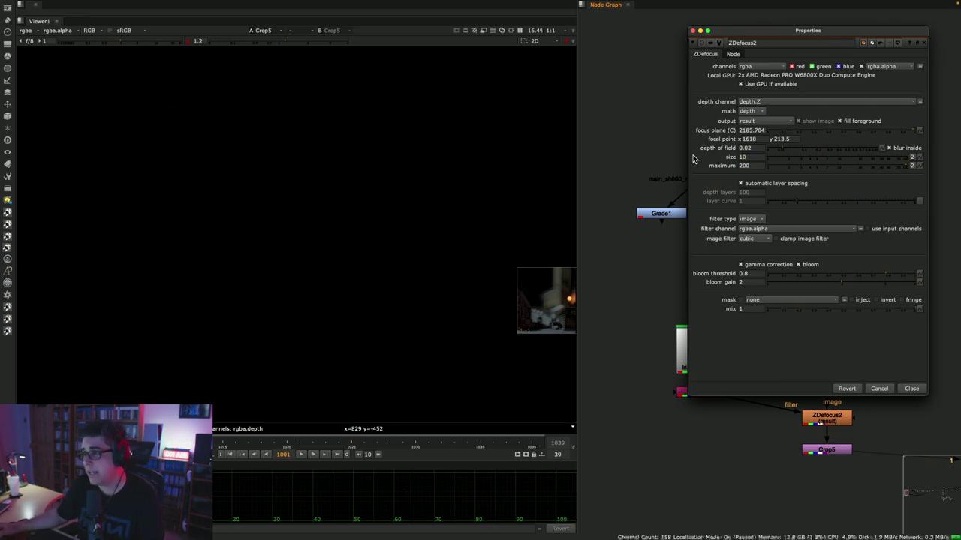
{"action": "left_click_drag", "start_coordinate": [749, 165], "coordinate": [704, 166]}
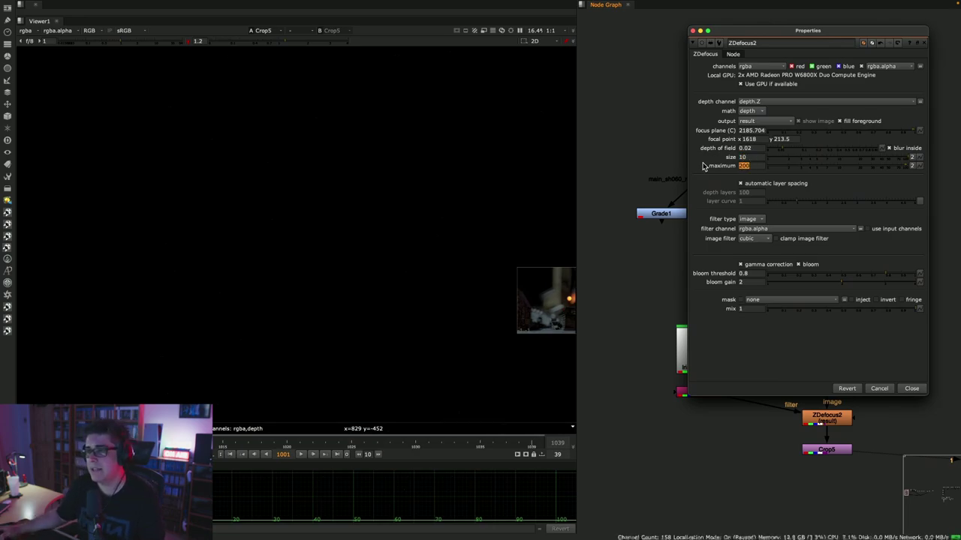
{"action": "type", "text": "20"}
{"action": "key", "text": "Return"}
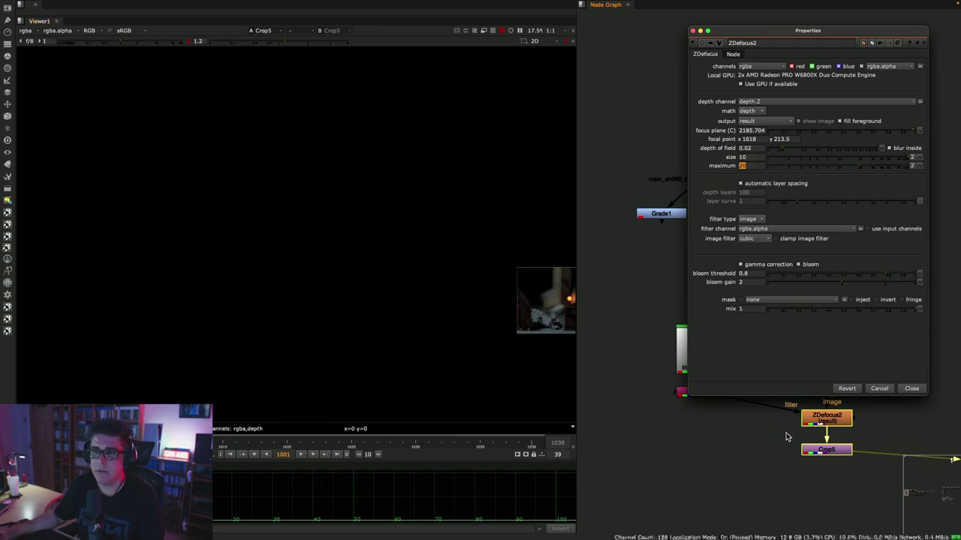
- Move the ZDefocus2 focal point along the brick wall to x 1360, y 264
{"action": "left_click", "coordinate": [679, 392]}
{"action": "middle_click_drag", "start_coordinate": [480, 347], "coordinate": [232, 297]}
{"action": "scroll", "coordinate": [324, 269], "scroll_direction": "up", "scroll_amount": 10}
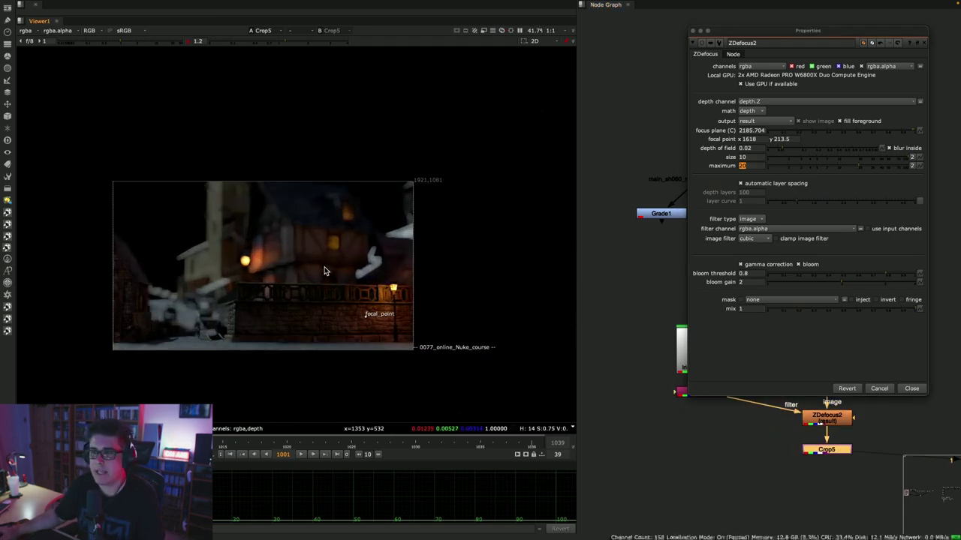
{"action": "scroll", "coordinate": [325, 281], "scroll_direction": "down", "scroll_amount": 6}
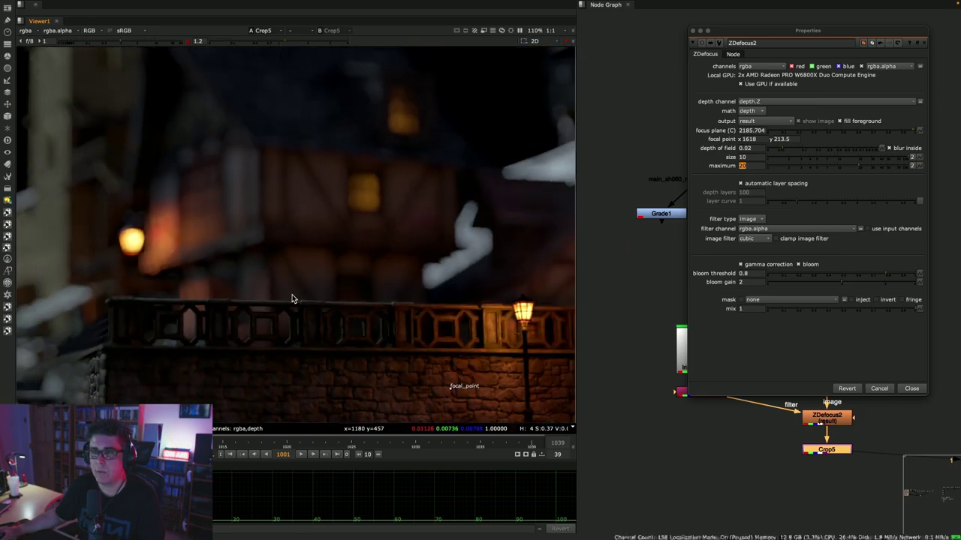
{"action": "scroll", "coordinate": [285, 297], "scroll_direction": "up", "scroll_amount": 1}
{"action": "scroll", "coordinate": [320, 314], "scroll_direction": "down", "scroll_amount": 1}
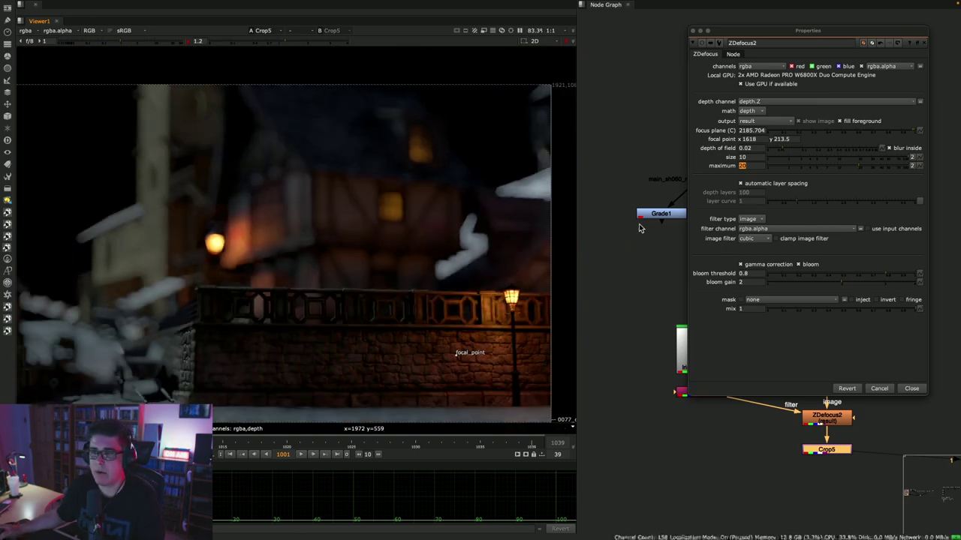
{"action": "left_click", "coordinate": [762, 159]}
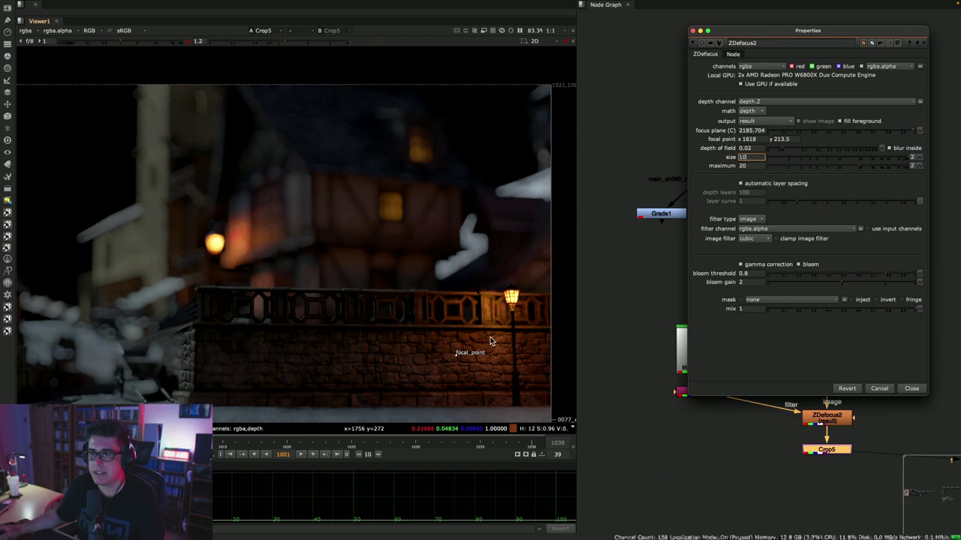
{"action": "left_click_drag", "start_coordinate": [456, 356], "coordinate": [376, 339]}
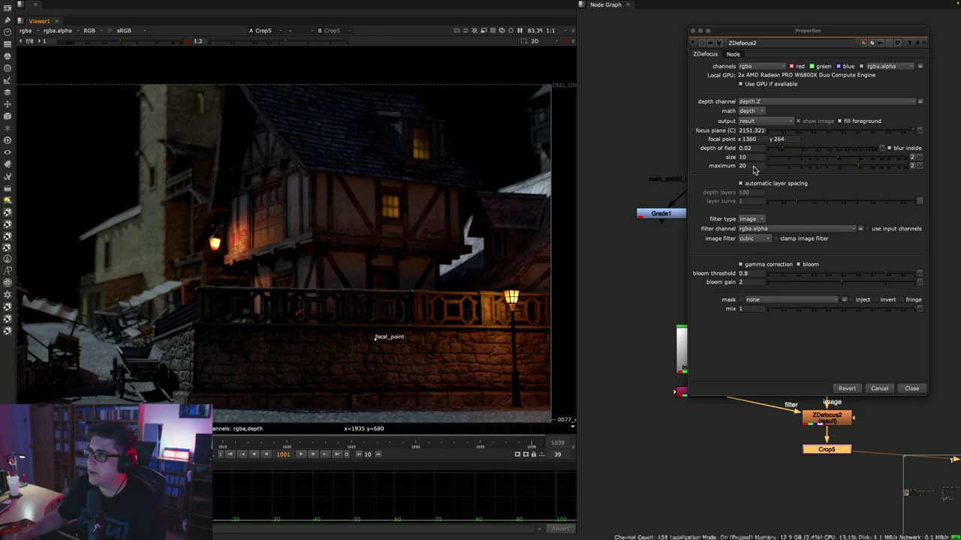
- Set the ZDefocus2 size to 100 and the maximum to 100 to compare the stronger background blur
{"action": "double_click", "coordinate": [743, 157]}
{"action": "type", "text": "100"}
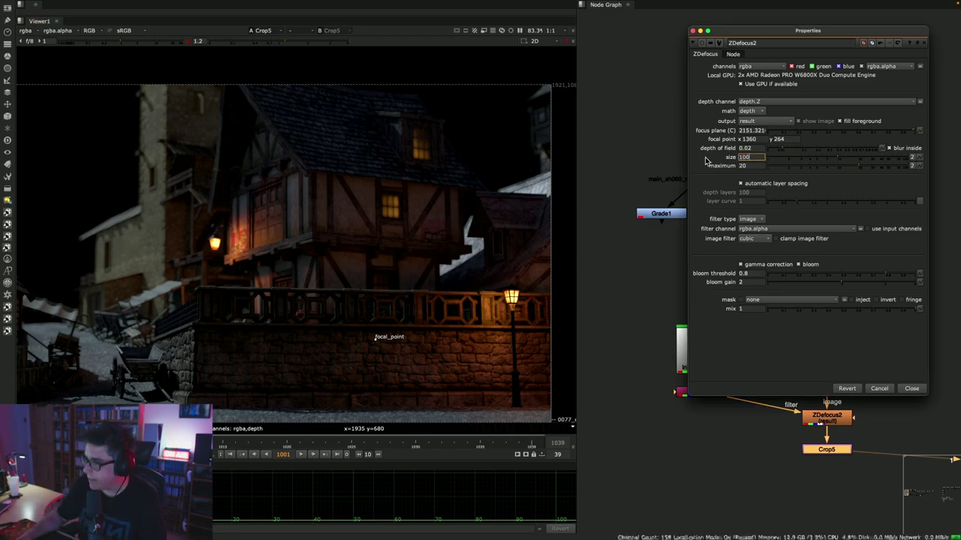
{"action": "key", "text": "Tab"}
{"action": "type", "text": "1"}
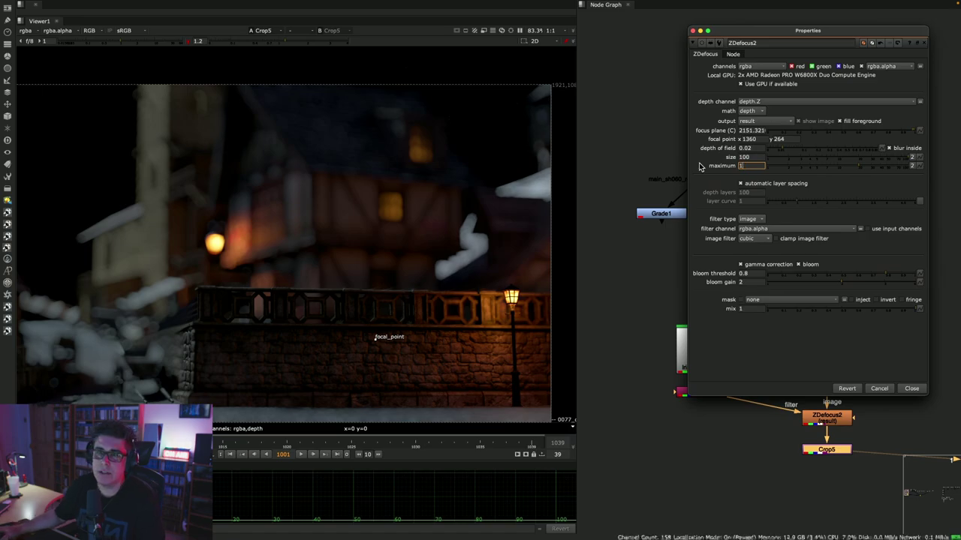
{"action": "type", "text": "00"}
{"action": "key", "text": "Return"}
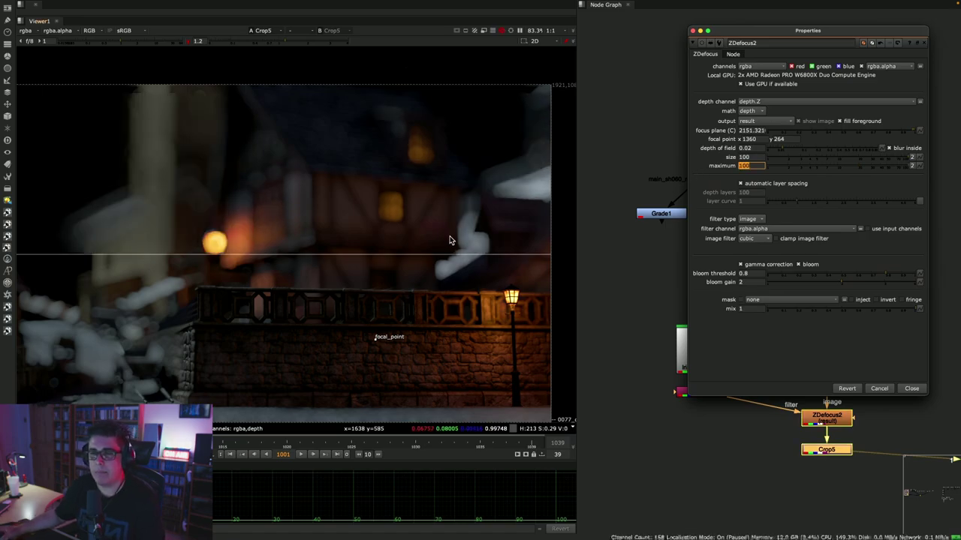
{"action": "scroll", "coordinate": [237, 293], "scroll_direction": "down", "scroll_amount": 2}
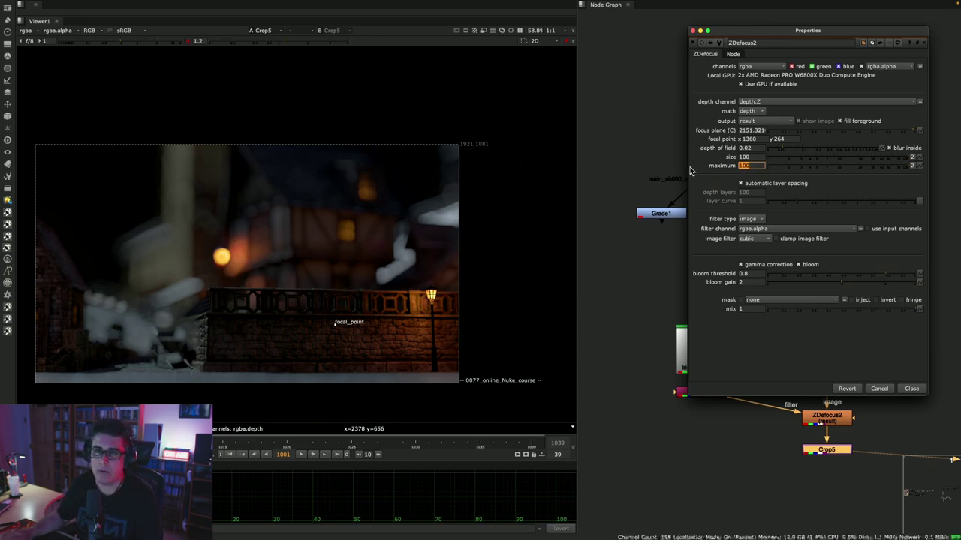
- Raise the ZDefocus2 maximum to 200 and then to 300
{"action": "type", "text": "200"}
{"action": "key", "text": "Return"}
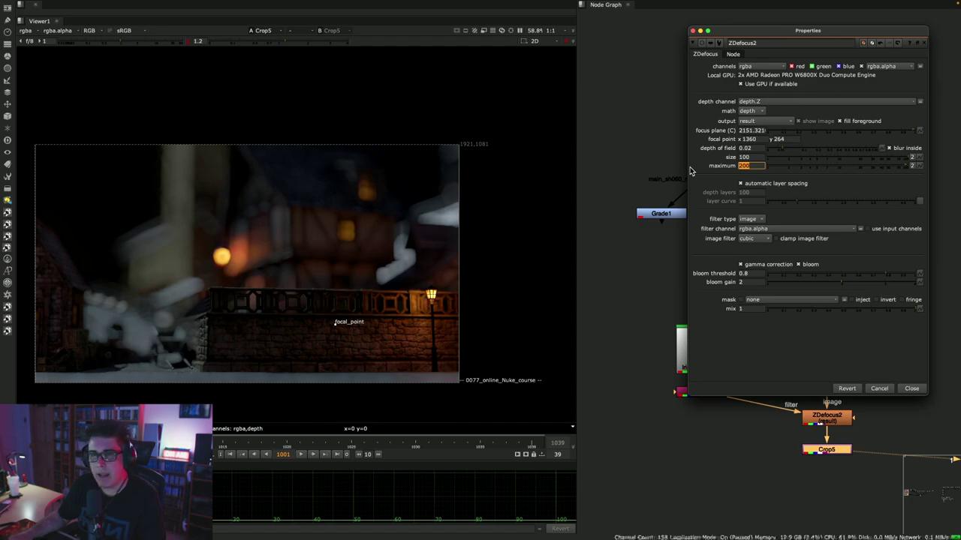
{"action": "type", "text": "300"}
{"action": "key", "text": "Return"}
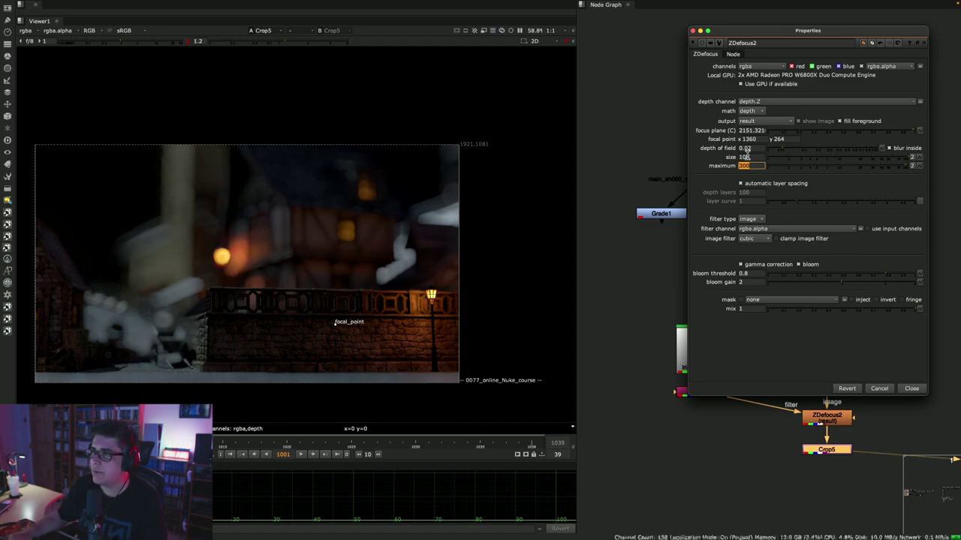
- Set the ZDefocus2 size back to 10 and the maximum to 20, and close its properties
{"action": "double_click", "coordinate": [747, 156]}
{"action": "type", "text": "10"}
{"action": "key", "text": "Return"}
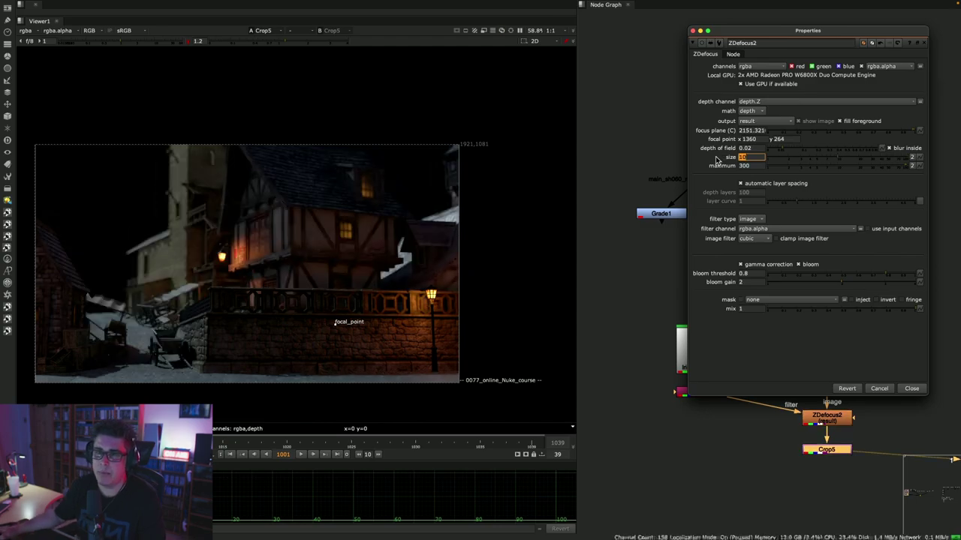
{"action": "scroll", "coordinate": [146, 269], "scroll_direction": "up", "scroll_amount": 5}
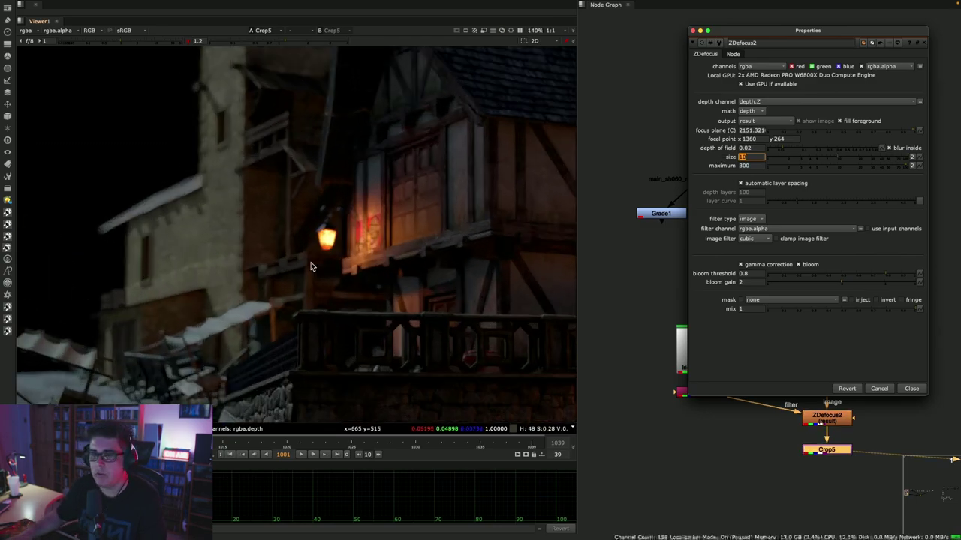
{"action": "key", "text": "Tab"}
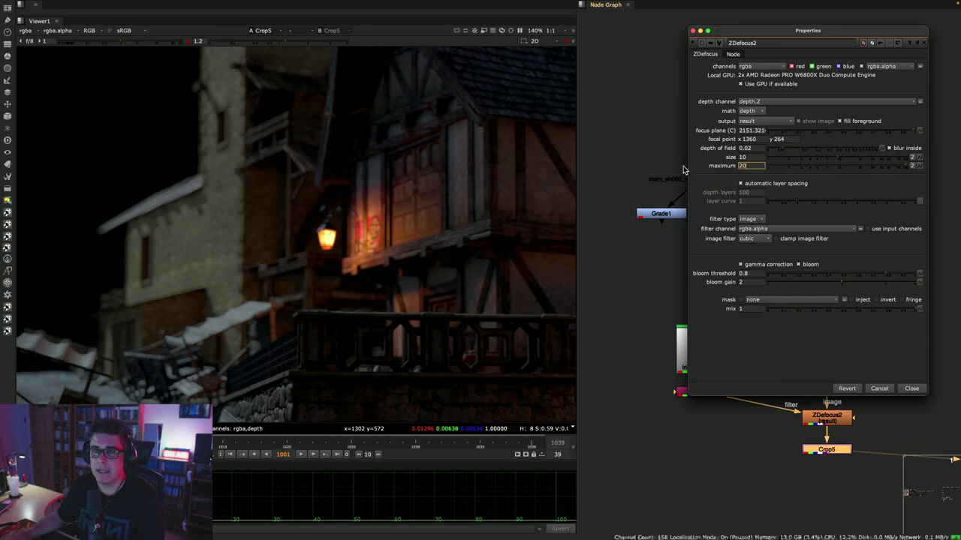
{"action": "key", "text": "Return"}
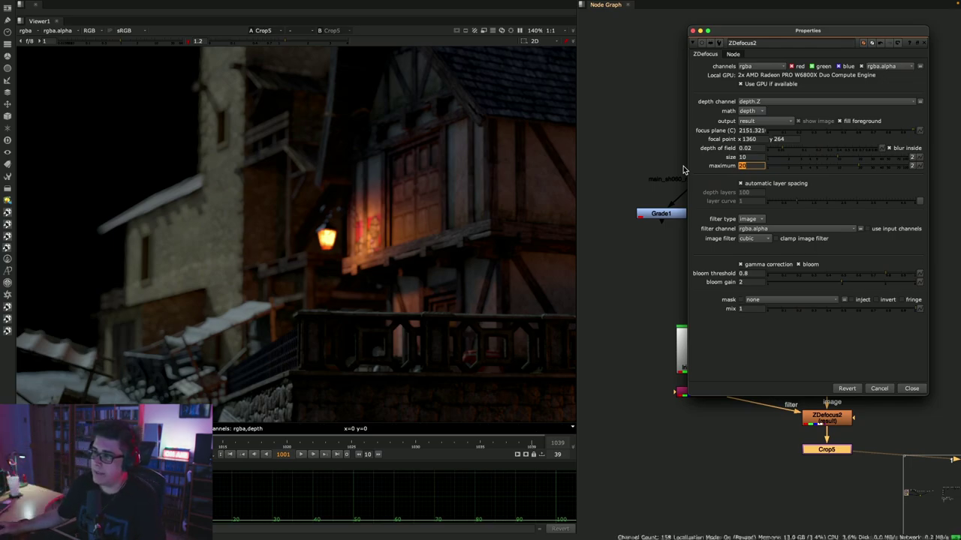
{"action": "left_click", "coordinate": [911, 388]}
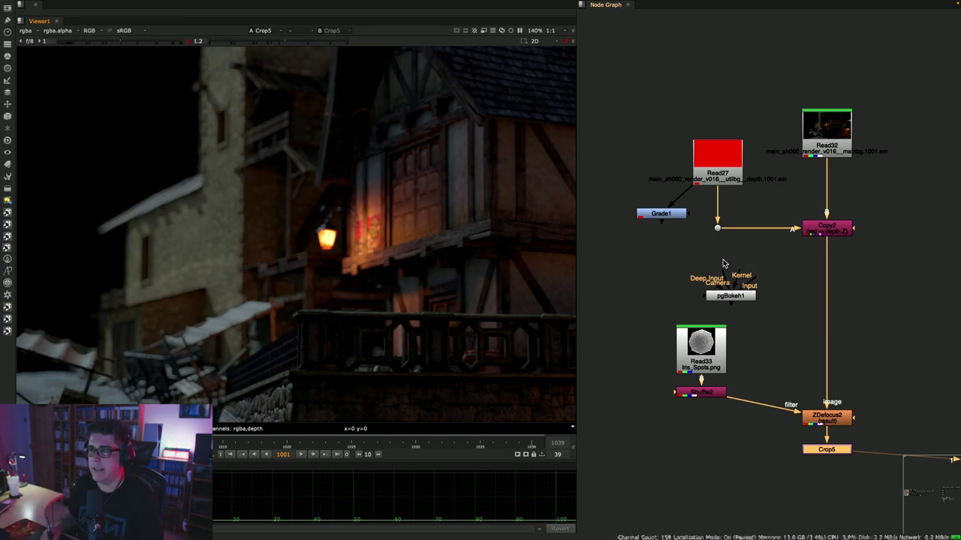
- Paste a copy of the main character render's Read node into the node graph near Crop5
{"action": "left_click", "coordinate": [786, 273]}
{"action": "key", "text": "space"}
{"action": "middle_click_drag", "start_coordinate": [733, 262], "coordinate": [423, 208]}
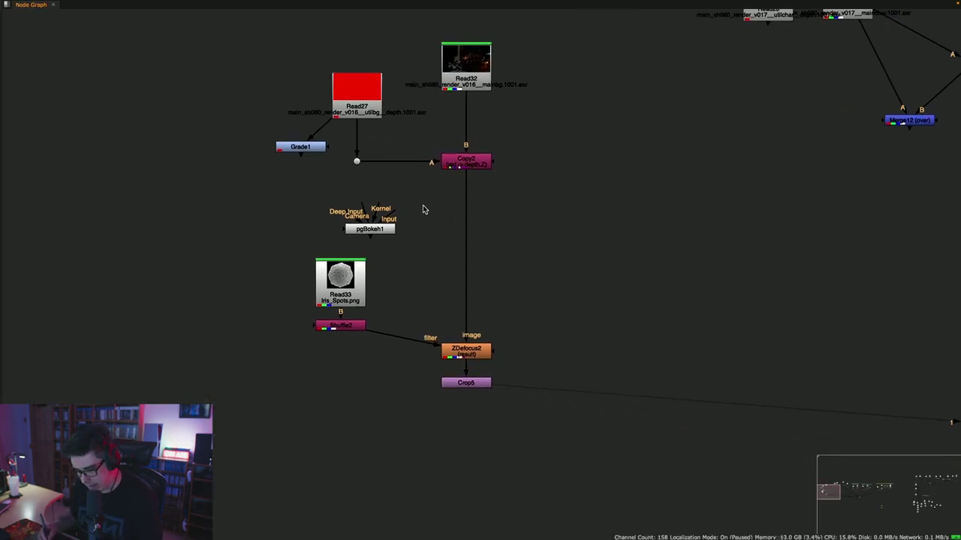
{"action": "scroll", "coordinate": [532, 204], "scroll_direction": "down", "scroll_amount": 5}
{"action": "key", "text": "ctrl+v"}
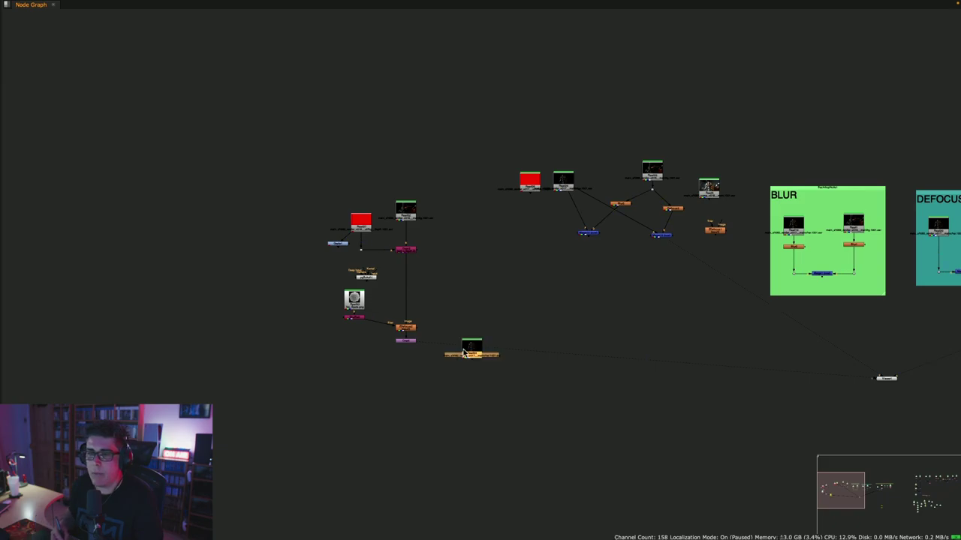
{"action": "scroll", "coordinate": [518, 274], "scroll_direction": "up", "scroll_amount": 5}
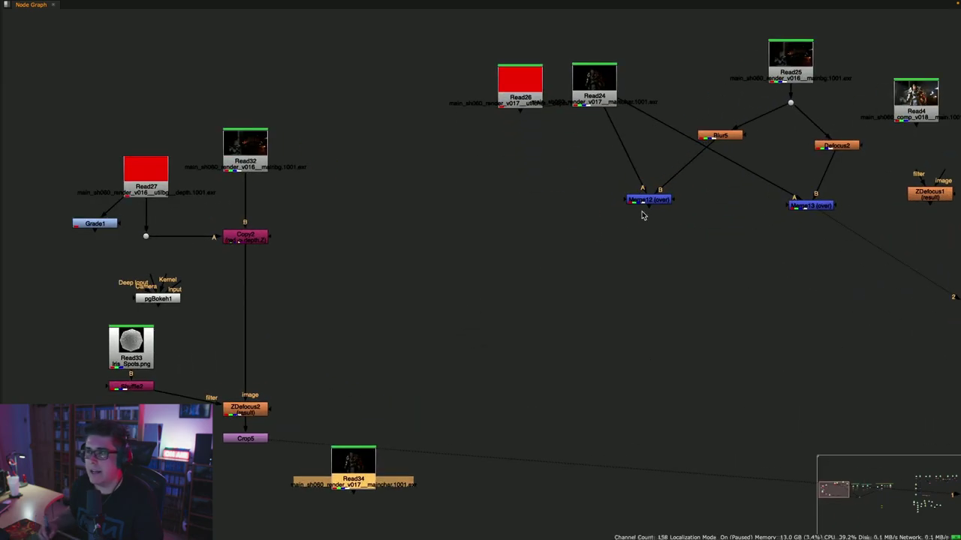
{"action": "double_click", "coordinate": [253, 414]}
{"action": "left_click", "coordinate": [880, 388]}
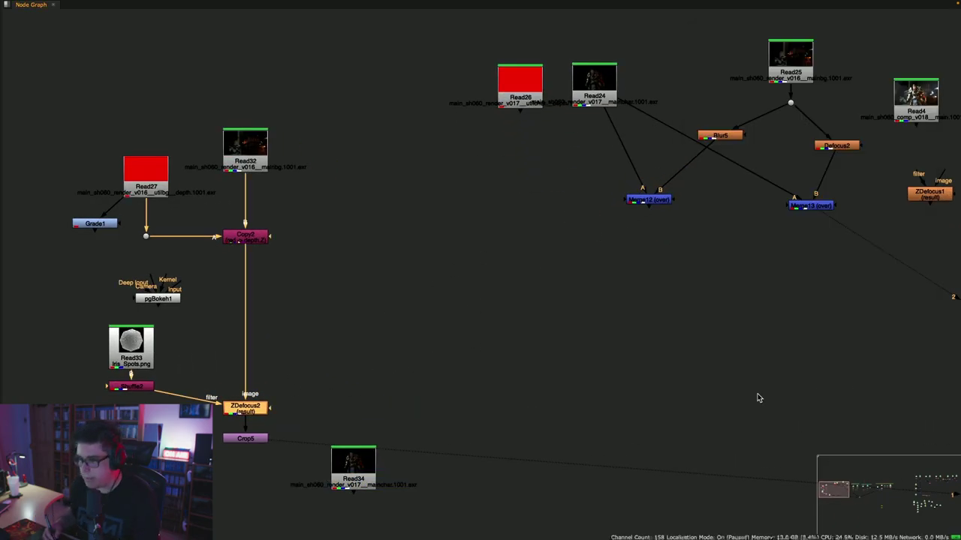
- Add an over Merge that places the pasted character render over the defocused Crop5 background, and show it in the viewer
{"action": "middle_click_drag", "start_coordinate": [506, 276], "coordinate": [539, 246]}
{"action": "left_click", "coordinate": [462, 356]}
{"action": "key", "text": "m"}
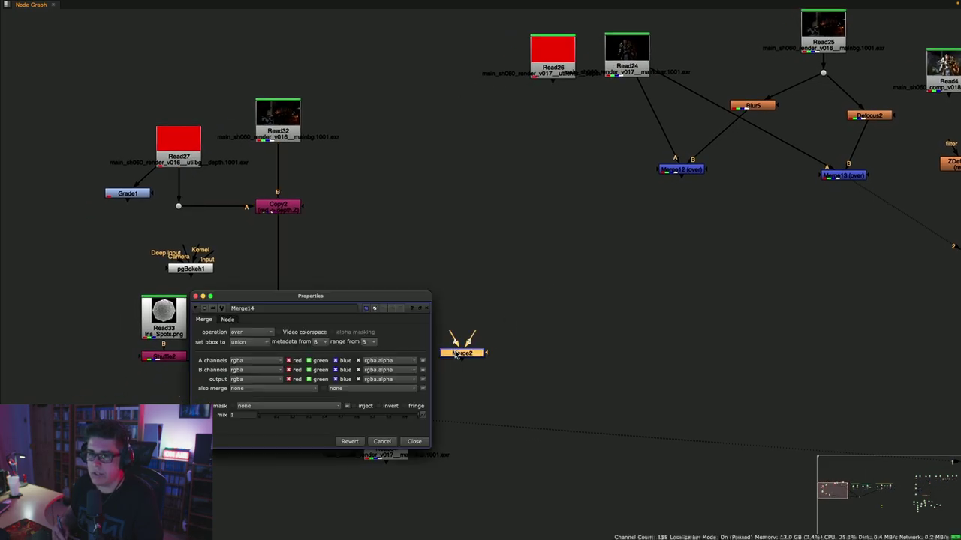
{"action": "left_click", "coordinate": [414, 441]}
{"action": "left_click_drag", "start_coordinate": [474, 336], "coordinate": [278, 410]}
{"action": "left_click_drag", "start_coordinate": [329, 455], "coordinate": [438, 378]}
{"action": "left_click", "coordinate": [333, 467]}
{"action": "left_click", "coordinate": [635, 248]}
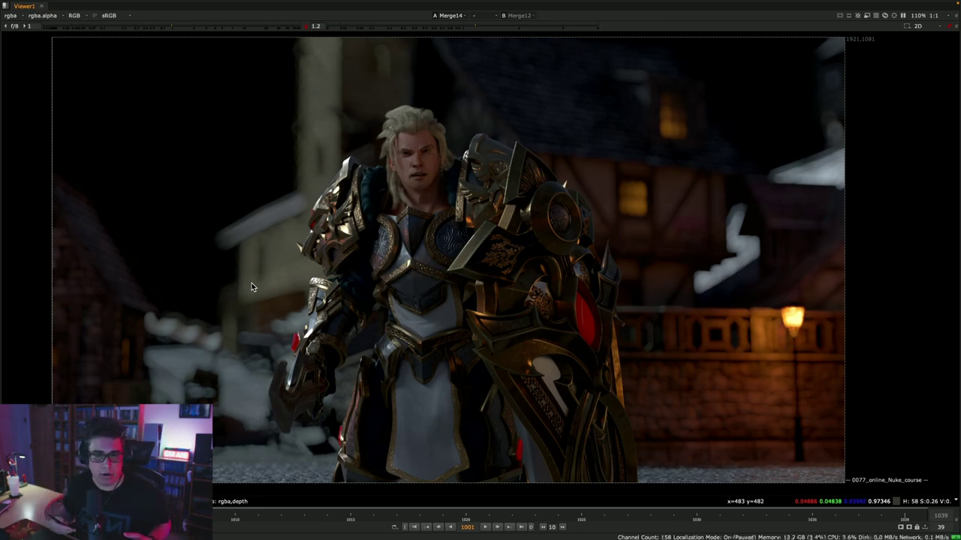
- Review the character composite in the enlarged viewer on the last frame, 1039, and on the first frame, 1001
{"action": "key", "text": "space"}
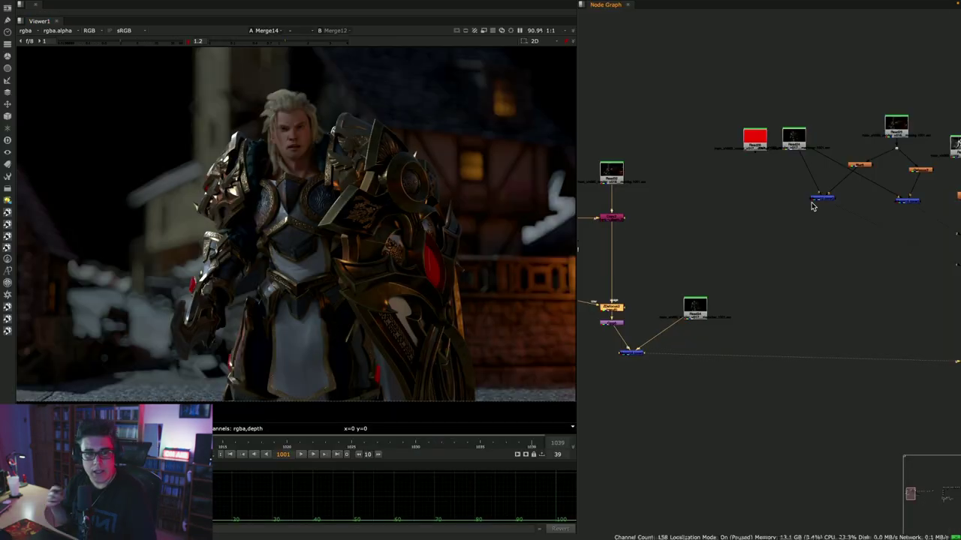
{"action": "left_click", "coordinate": [781, 243]}
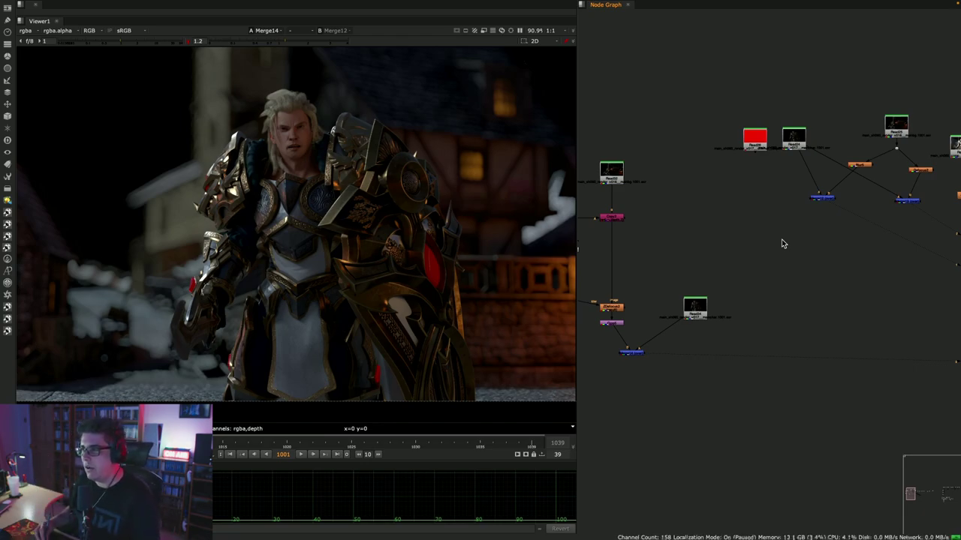
{"action": "middle_click_drag", "start_coordinate": [782, 238], "coordinate": [919, 224]}
{"action": "left_click", "coordinate": [770, 338]}
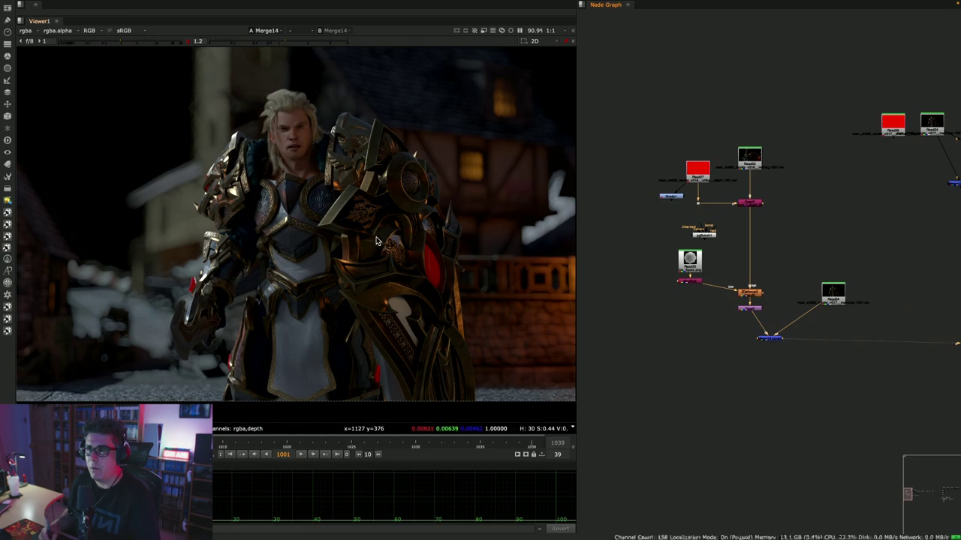
{"action": "key", "text": "space"}
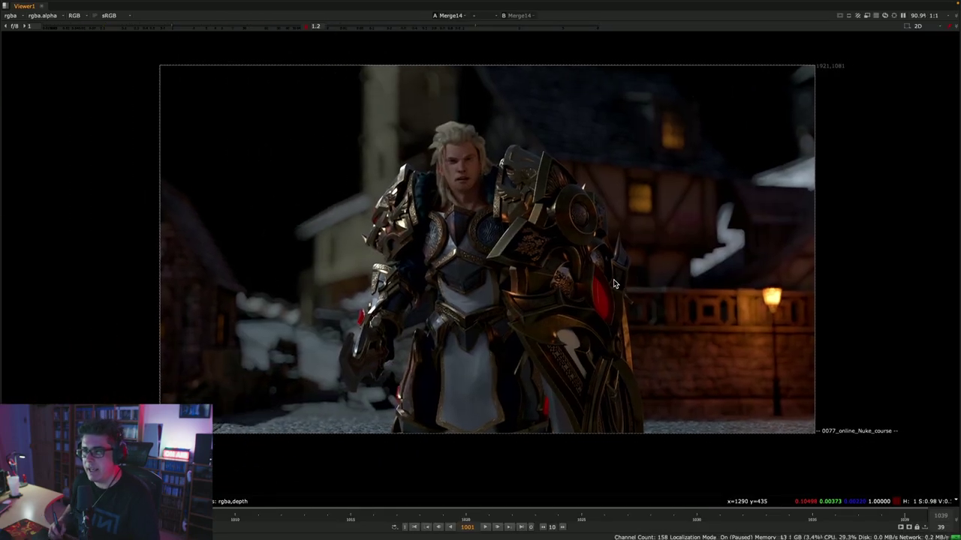
{"action": "scroll", "coordinate": [414, 208], "scroll_direction": "up", "scroll_amount": 1}
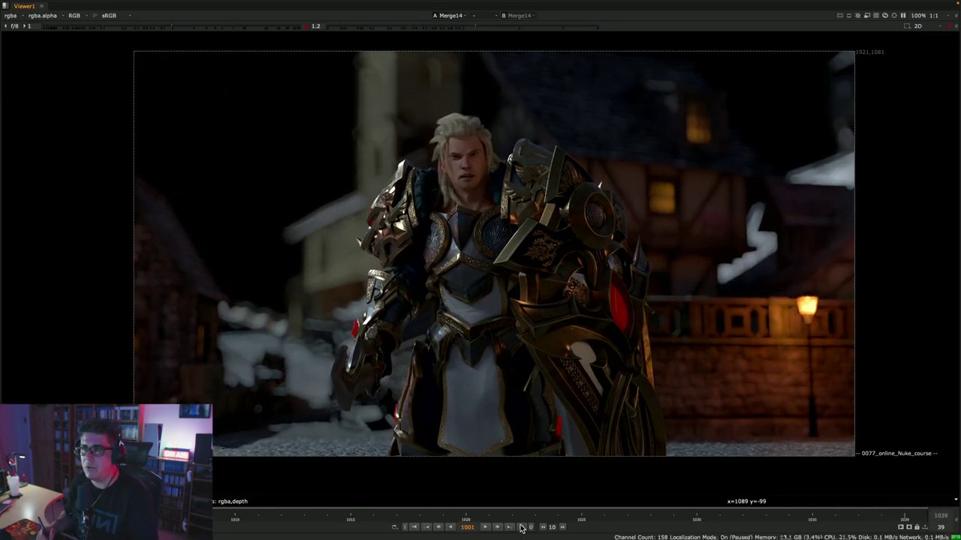
{"action": "left_click", "coordinate": [522, 528]}
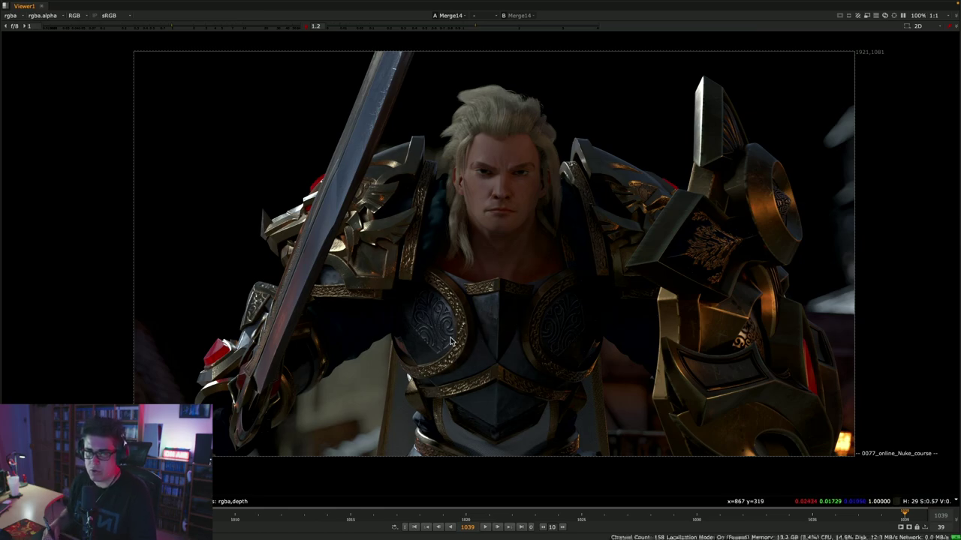
{"action": "left_click", "coordinate": [413, 527]}
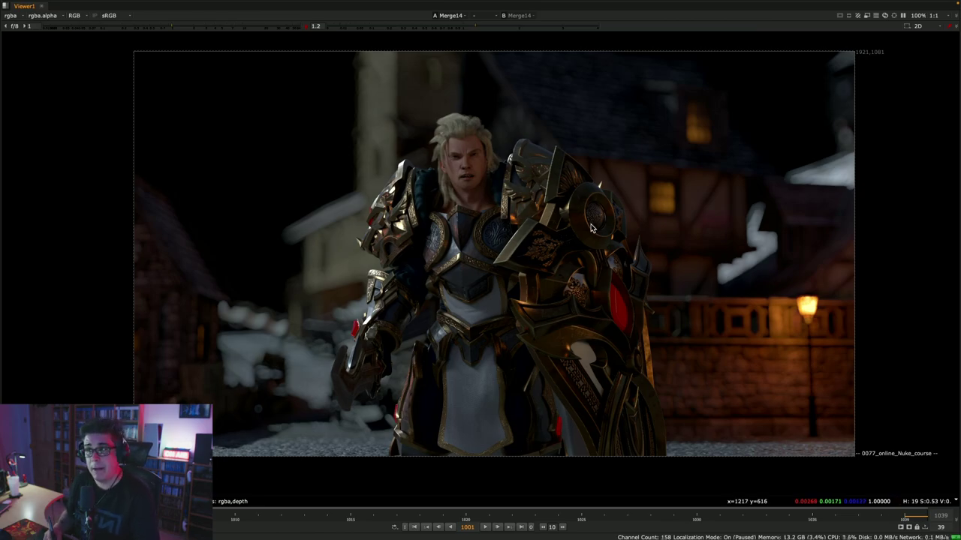
- Look over the other node setups in the script, and switch to the Nuke session with main_sh200_comp_v015.nk
{"action": "key", "text": "space"}
{"action": "scroll", "coordinate": [665, 386], "scroll_direction": "down", "scroll_amount": 3}
{"action": "scroll", "coordinate": [699, 360], "scroll_direction": "right", "scroll_amount": 5}
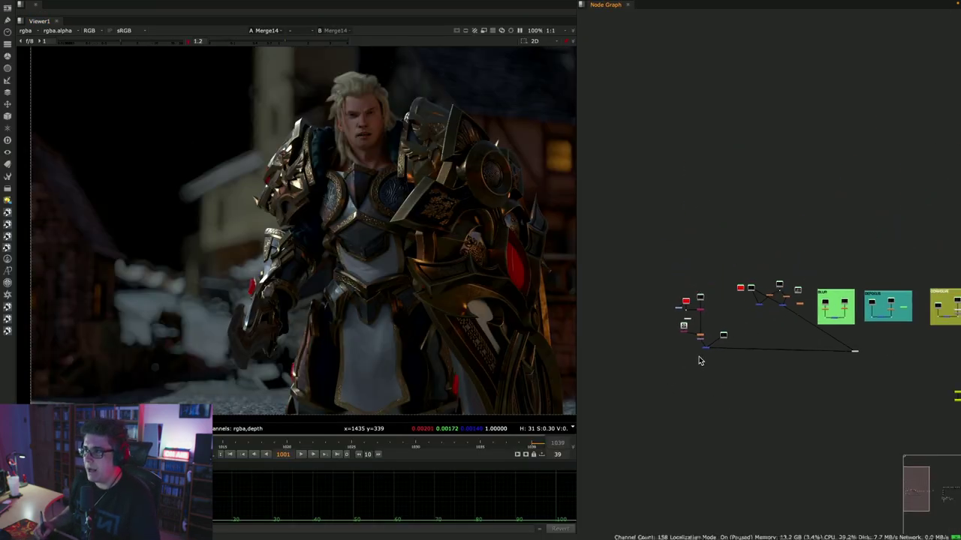
{"action": "scroll", "coordinate": [761, 317], "scroll_direction": "down", "scroll_amount": 3}
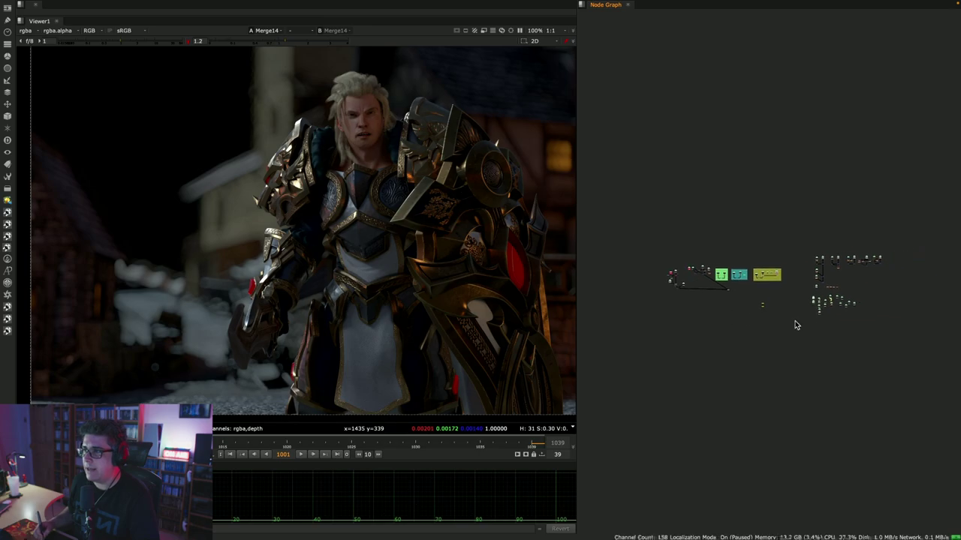
{"action": "scroll", "coordinate": [797, 326], "scroll_direction": "up", "scroll_amount": 6}
{"action": "scroll", "coordinate": [766, 308], "scroll_direction": "down", "scroll_amount": 2}
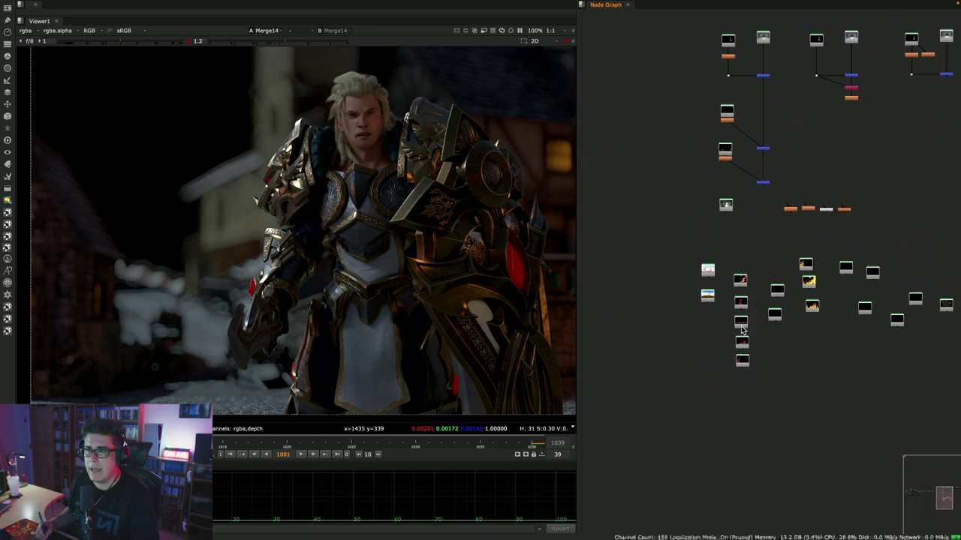
{"action": "key", "text": "super+Tab"}
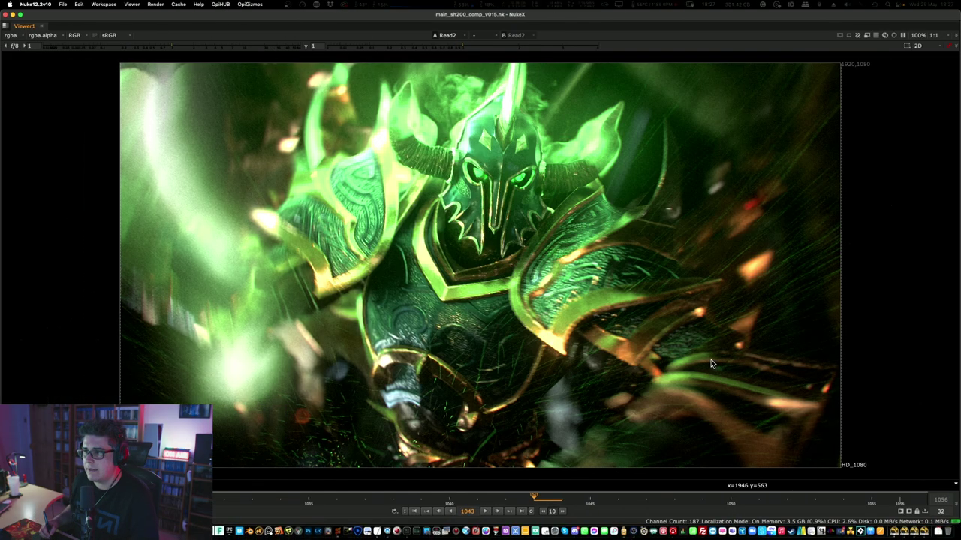
{"action": "key", "text": "s"}
{"action": "key", "text": "space"}
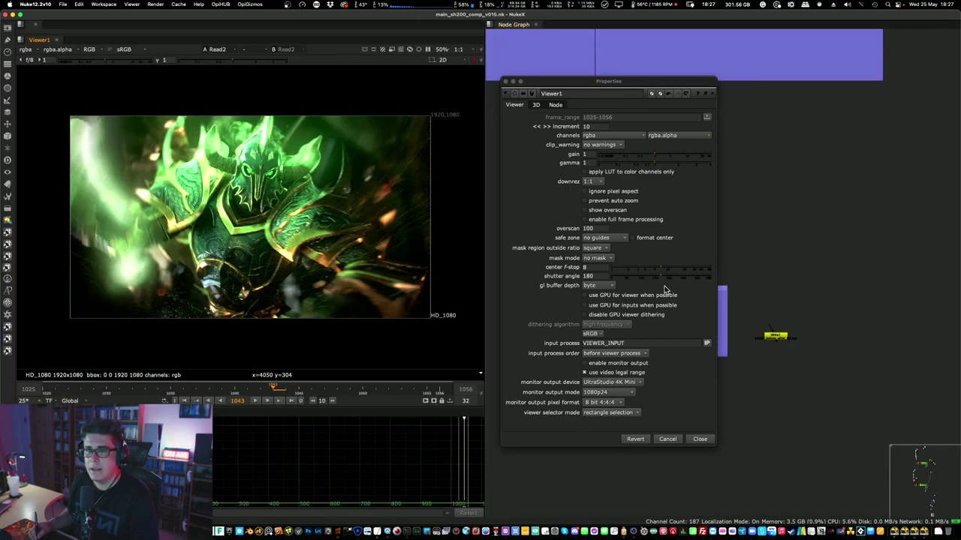
{"action": "left_click", "coordinate": [699, 439]}
{"action": "key", "text": "super+Tab"}
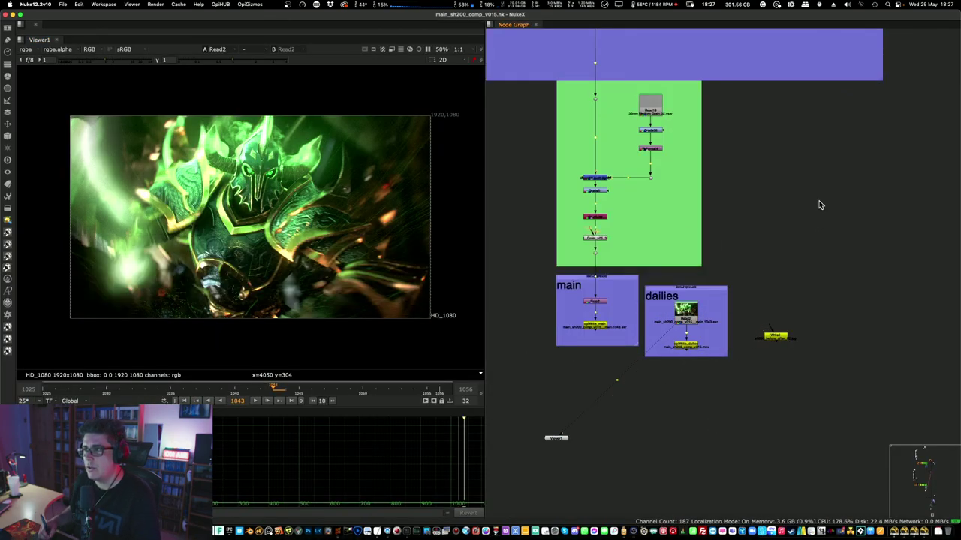
- Examine the sh200 comp's node graph from the dailies output up to the main background render's Read node
{"action": "scroll", "coordinate": [703, 275], "scroll_direction": "down", "scroll_amount": 5}
{"action": "scroll", "coordinate": [702, 416], "scroll_direction": "up", "scroll_amount": 6}
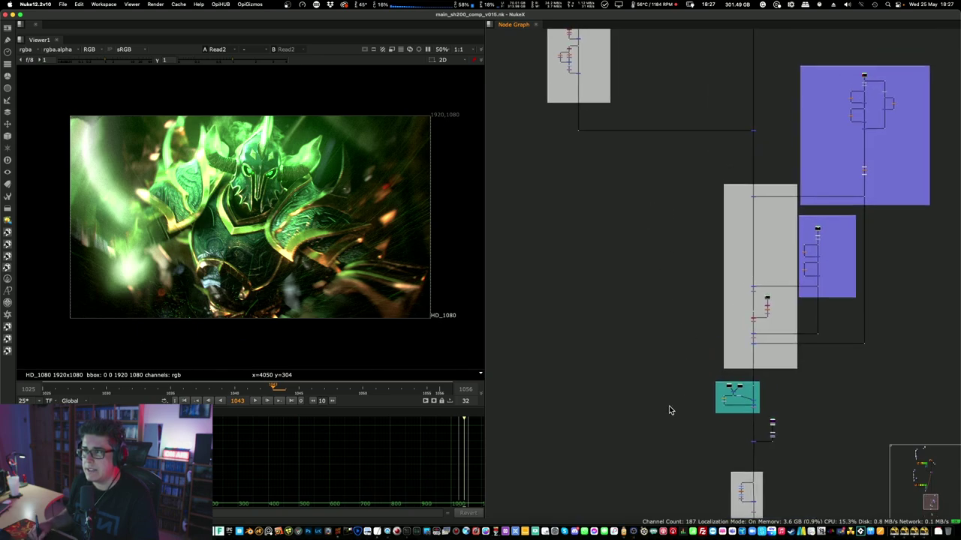
{"action": "scroll", "coordinate": [733, 441], "scroll_direction": "up", "scroll_amount": 10}
{"action": "scroll", "coordinate": [881, 203], "scroll_direction": "left", "scroll_amount": 10}
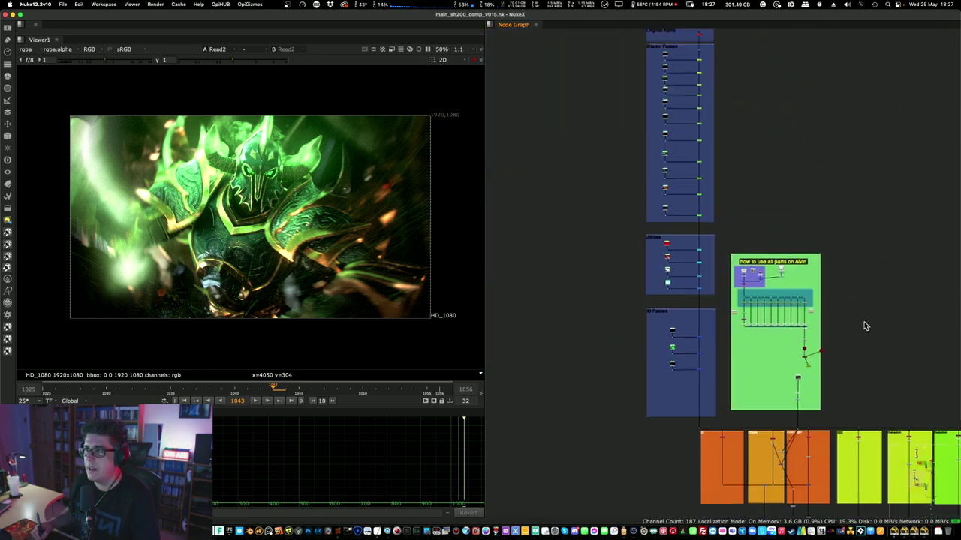
{"action": "scroll", "coordinate": [663, 305], "scroll_direction": "down", "scroll_amount": 5}
{"action": "scroll", "coordinate": [727, 253], "scroll_direction": "right", "scroll_amount": 5}
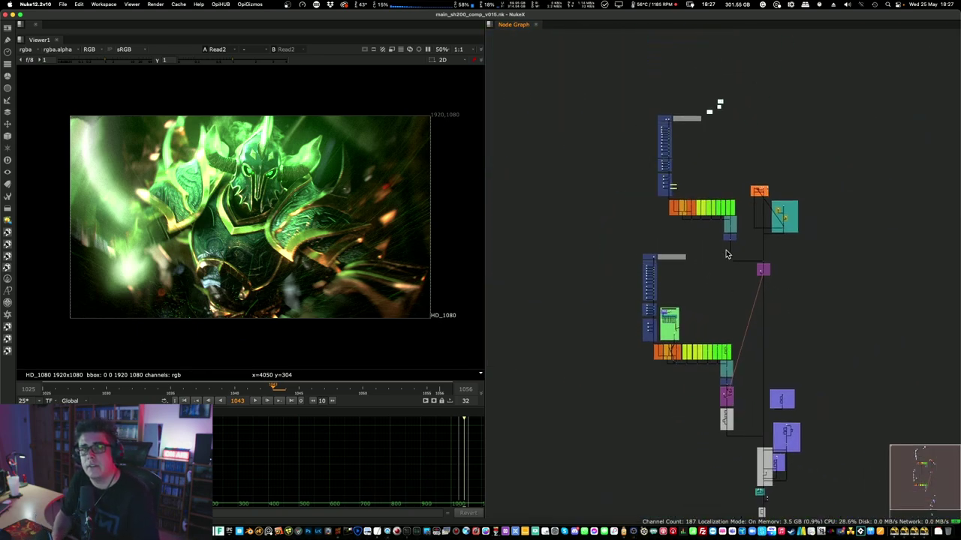
{"action": "scroll", "coordinate": [701, 240], "scroll_direction": "down", "scroll_amount": 2}
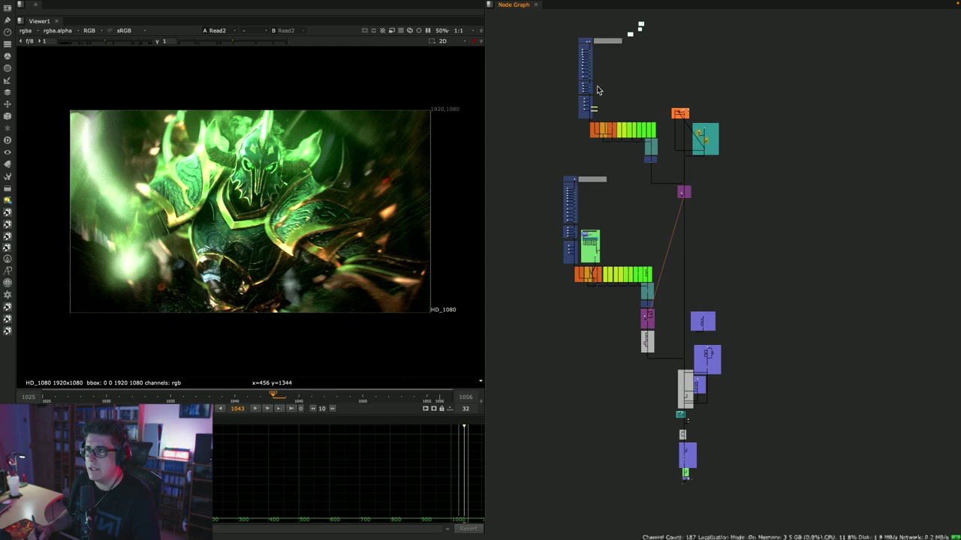
{"action": "middle_click_drag", "start_coordinate": [597, 88], "coordinate": [639, 201]}
{"action": "scroll", "coordinate": [640, 201], "scroll_direction": "up", "scroll_amount": 5}
{"action": "scroll", "coordinate": [639, 201], "scroll_direction": "up", "scroll_amount": 5}
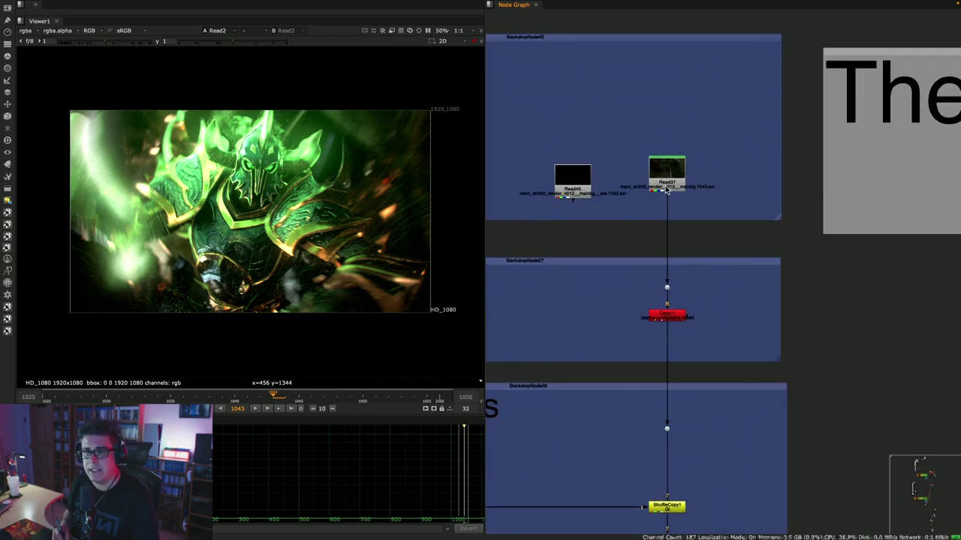
- Show the main background render, Read37, in the viewer and play the sequence back in the enlarged viewer
{"action": "left_click", "coordinate": [666, 174]}
{"action": "key", "text": "1"}
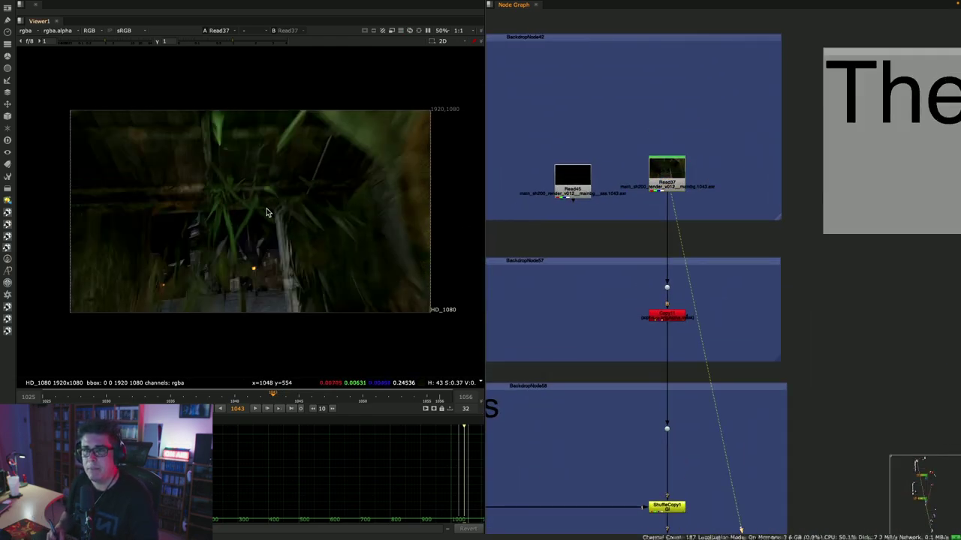
{"action": "left_click", "coordinate": [255, 408]}
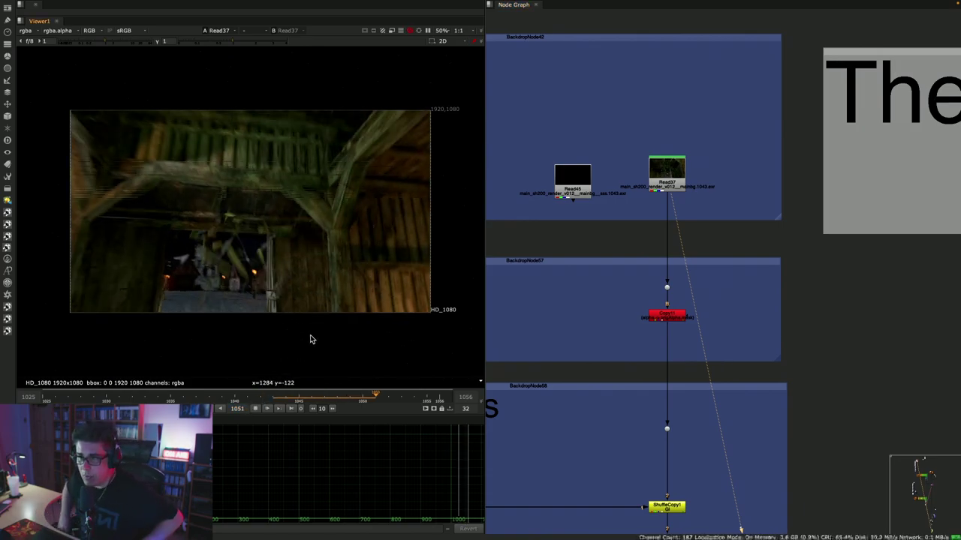
{"action": "key", "text": "space"}
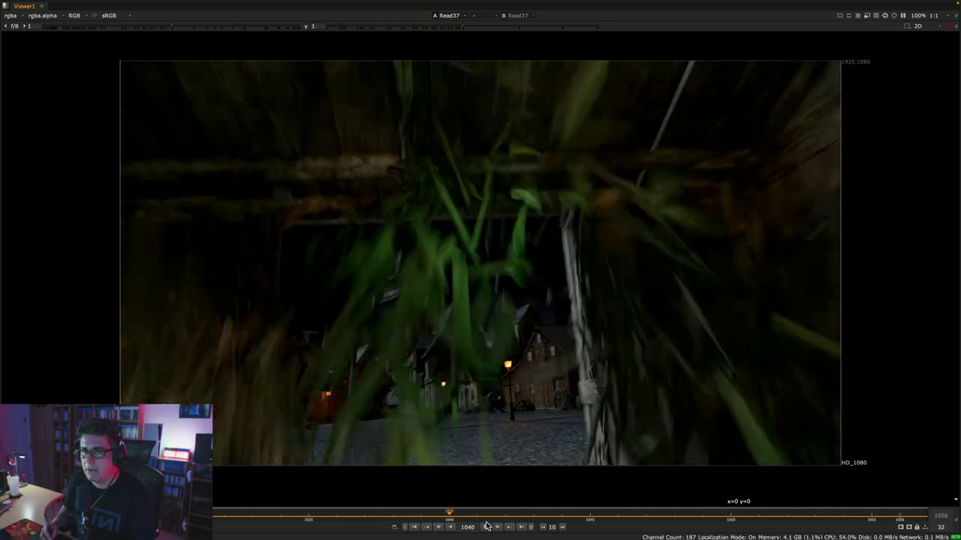
{"action": "left_click", "coordinate": [484, 527]}
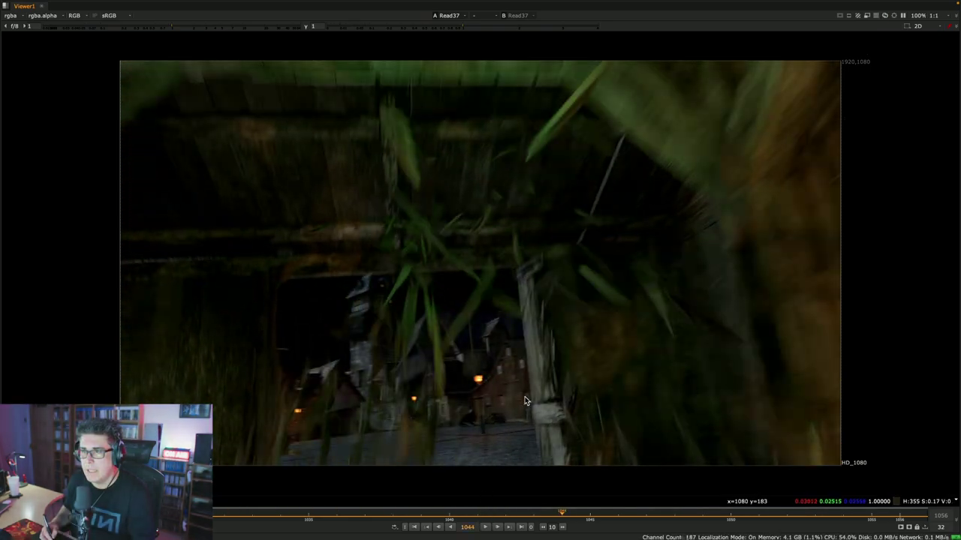
- Check the background render's alpha channel on the first frame, 1025, and return to the colour view beside the node graph
{"action": "left_click", "coordinate": [415, 526]}
{"action": "key", "text": "a"}
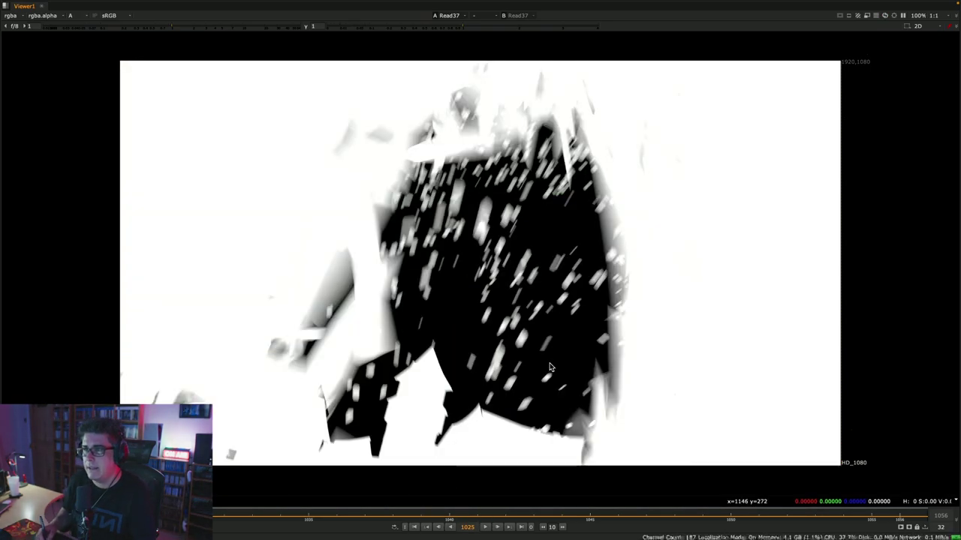
{"action": "key", "text": "a"}
{"action": "key", "text": "space"}
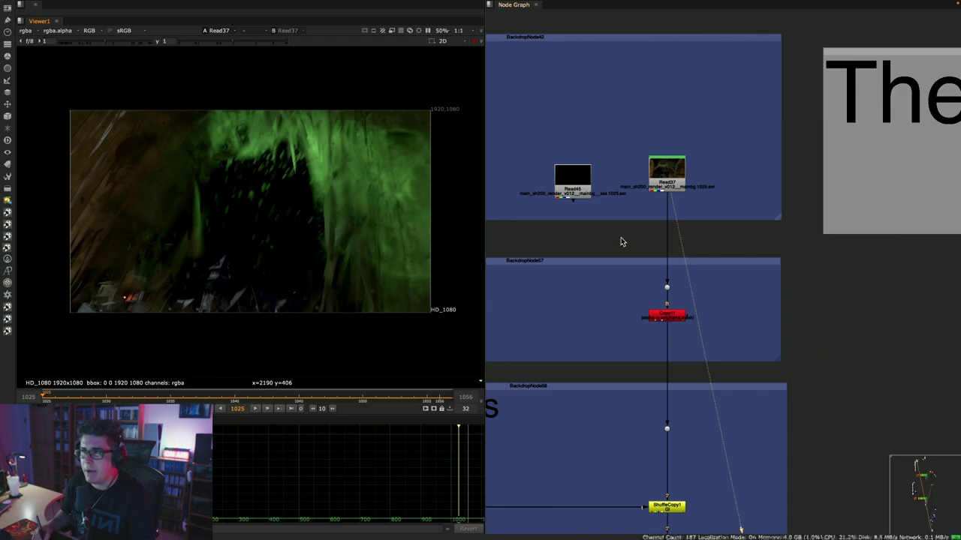
- View the background's GI pass, Read42, and refraction pass, Read46, from the Shader Passes group
{"action": "scroll", "coordinate": [622, 242], "scroll_direction": "down", "scroll_amount": 2}
{"action": "scroll", "coordinate": [628, 251], "scroll_direction": "up", "scroll_amount": 5}
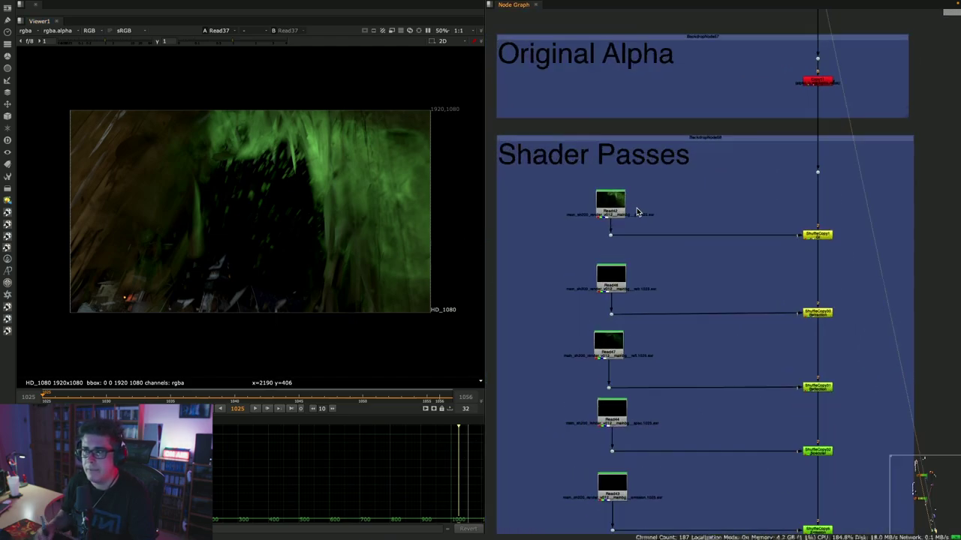
{"action": "left_click", "coordinate": [611, 201]}
{"action": "key", "text": "1"}
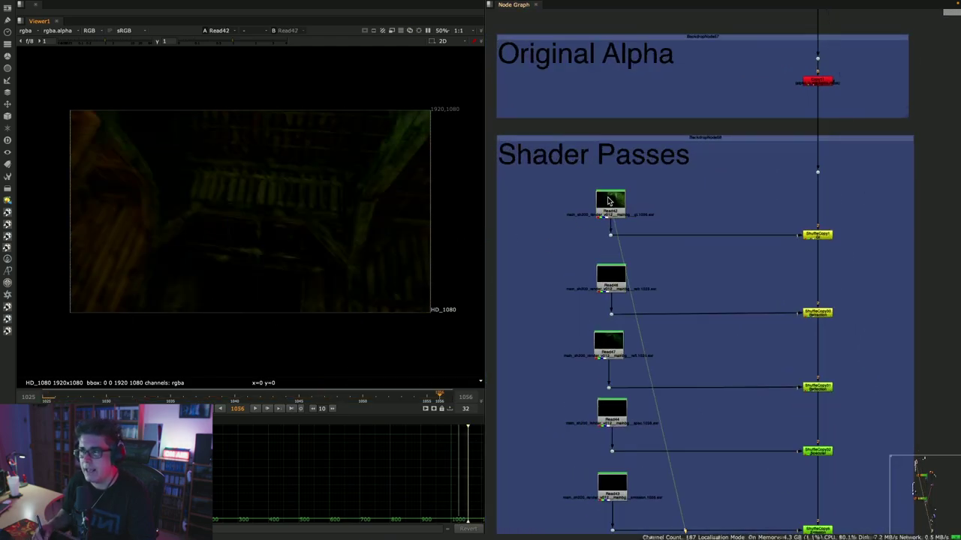
{"action": "scroll", "coordinate": [608, 200], "scroll_direction": "up", "scroll_amount": 3}
{"action": "middle_click_drag", "start_coordinate": [632, 311], "coordinate": [632, 247]}
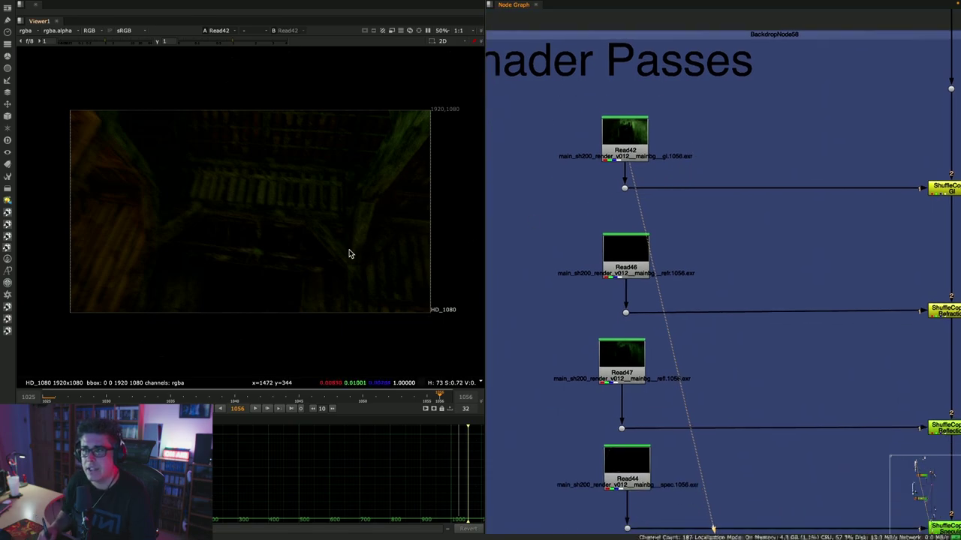
{"action": "left_click", "coordinate": [632, 246]}
{"action": "key", "text": "1"}
{"action": "middle_click_drag", "start_coordinate": [693, 305], "coordinate": [710, 265]}
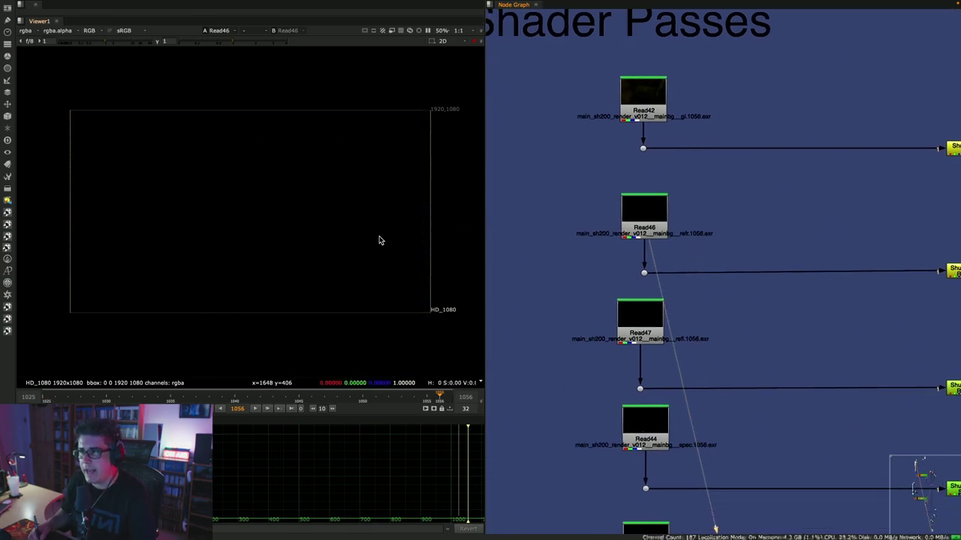
- View the reflection pass, Read47, and the emission pass, Read43, in the viewer
{"action": "scroll", "coordinate": [380, 241], "scroll_direction": "up", "scroll_amount": 2}
{"action": "left_click", "coordinate": [649, 328]}
{"action": "key", "text": "1"}
{"action": "scroll", "coordinate": [675, 263], "scroll_direction": "down", "scroll_amount": 2}
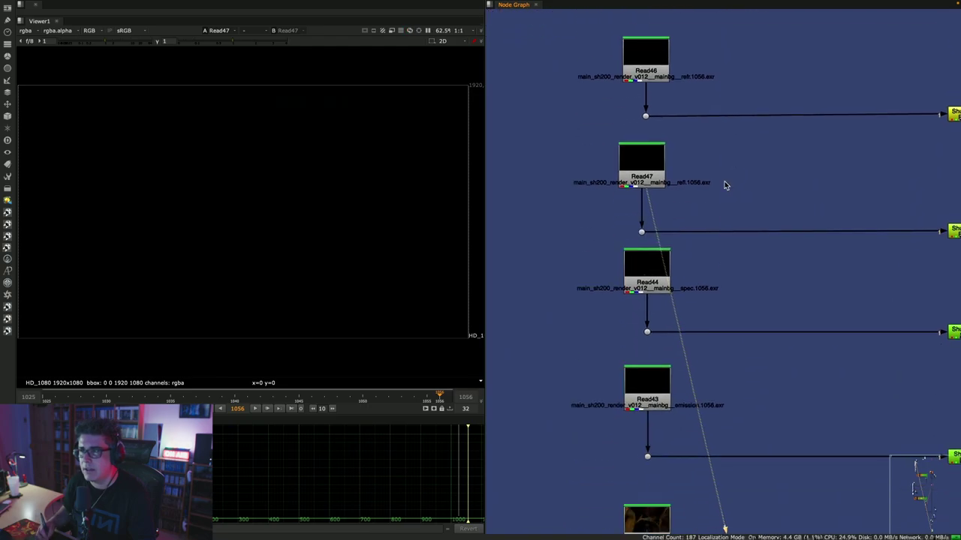
{"action": "left_click", "coordinate": [644, 368]}
{"action": "key", "text": "1"}
{"action": "scroll", "coordinate": [697, 283], "scroll_direction": "down", "scroll_amount": 5}
{"action": "left_click", "coordinate": [656, 217]}
- View the diffuse pass, Read35, and the raw GI pass, Read50, in the viewer
{"action": "left_click", "coordinate": [662, 359]}
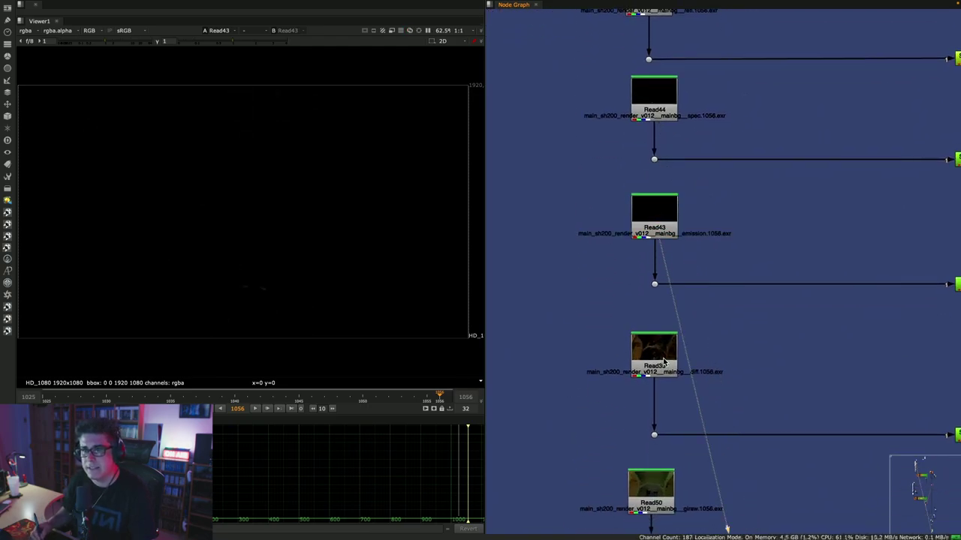
{"action": "key", "text": "1"}
{"action": "scroll", "coordinate": [753, 293], "scroll_direction": "down", "scroll_amount": 4}
{"action": "left_click", "coordinate": [660, 312]}
{"action": "key", "text": "1"}
{"action": "scroll", "coordinate": [722, 315], "scroll_direction": "down", "scroll_amount": 2}
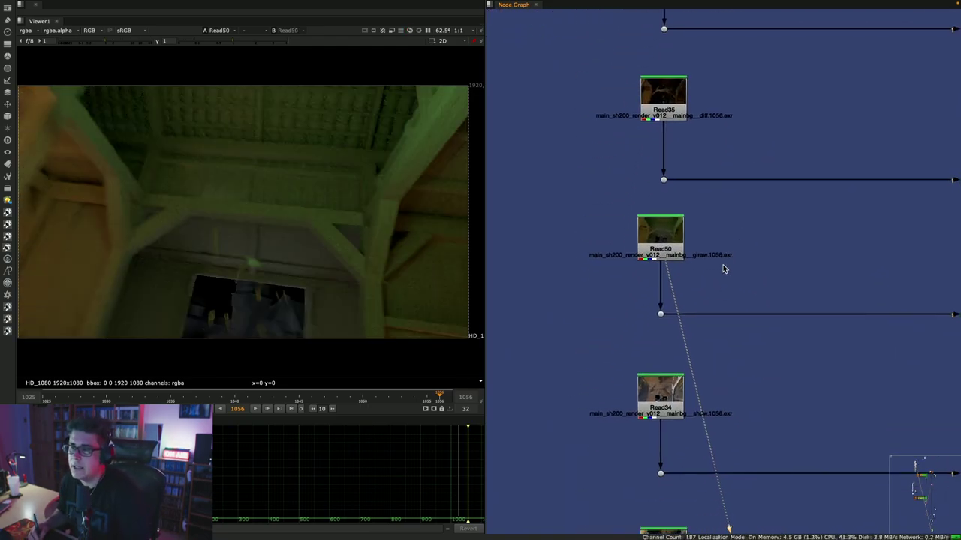
- View the Utilities group's normals pass, Read40, and the Read39 and Read41 passes below it
{"action": "scroll", "coordinate": [743, 307], "scroll_direction": "down", "scroll_amount": 3}
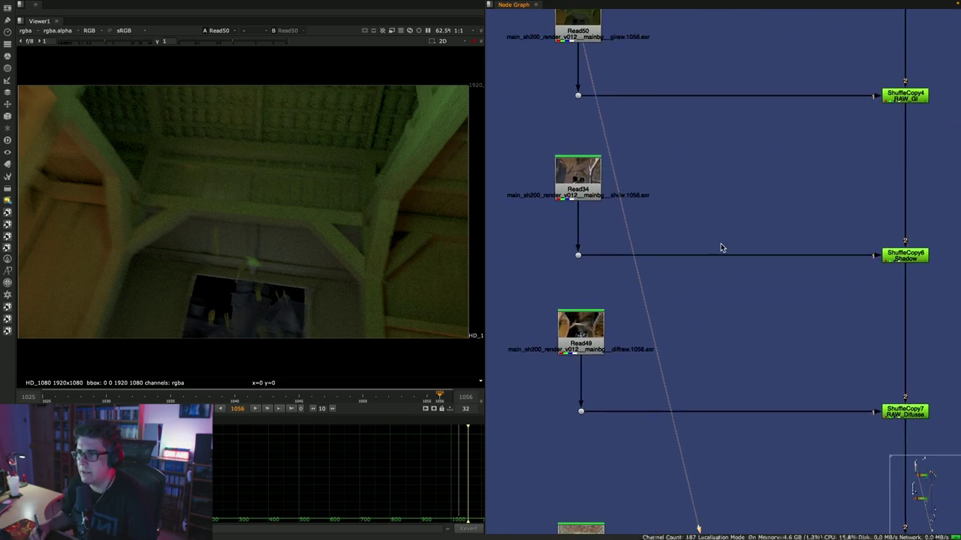
{"action": "scroll", "coordinate": [705, 270], "scroll_direction": "down", "scroll_amount": 2, "text": "ctrl"}
{"action": "scroll", "coordinate": [694, 248], "scroll_direction": "down", "scroll_amount": 4}
{"action": "scroll", "coordinate": [714, 356], "scroll_direction": "down", "scroll_amount": 5}
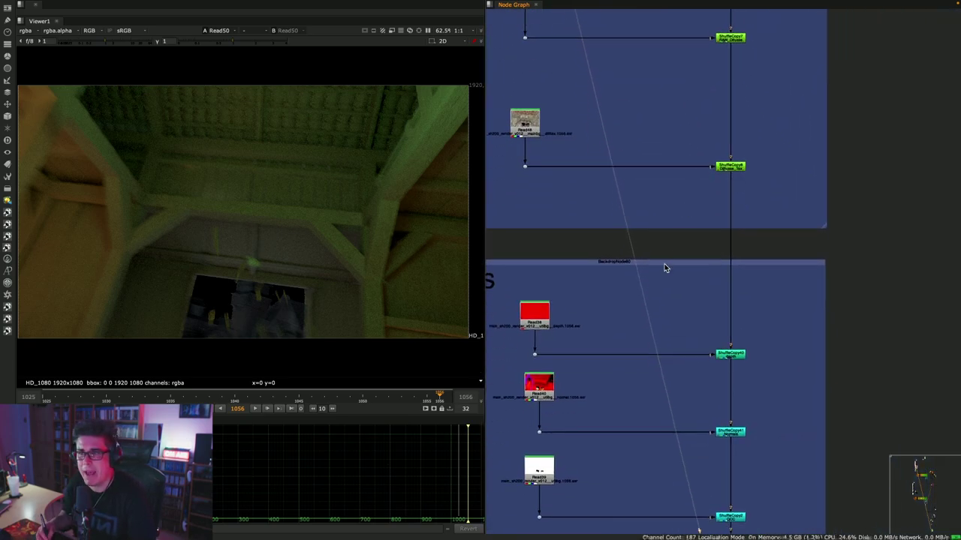
{"action": "left_click", "coordinate": [602, 260]}
{"action": "key", "text": "1"}
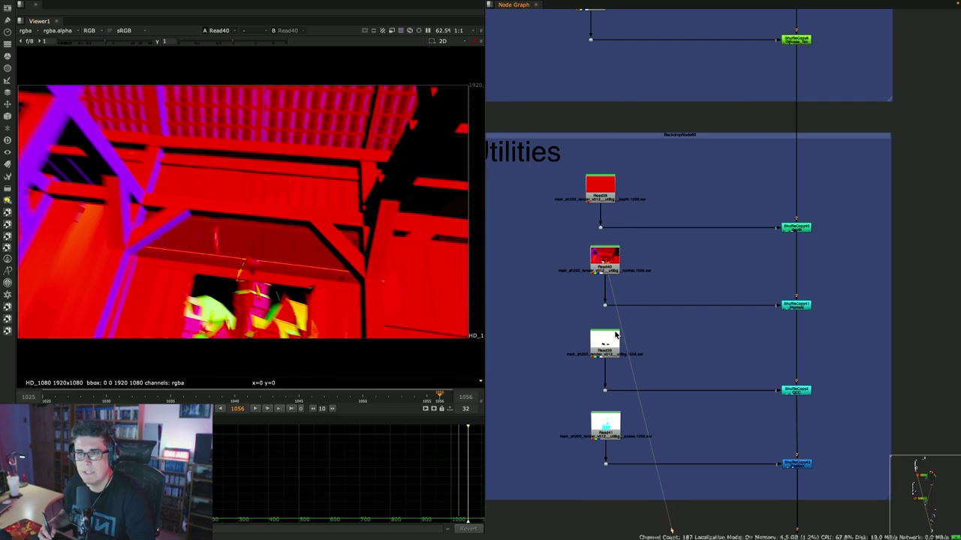
{"action": "left_click", "coordinate": [604, 343]}
{"action": "key", "text": "1"}
{"action": "left_click", "coordinate": [605, 425]}
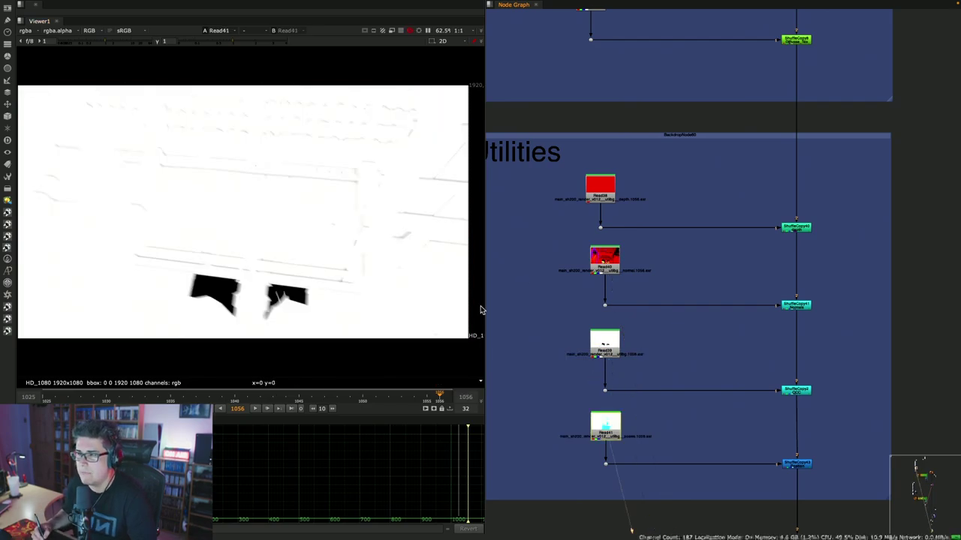
{"action": "key", "text": "1"}
- Examine the graph from the light pass groups through colour correction and premultiply to the Matte painting and Post Blur groups
{"action": "scroll", "coordinate": [715, 275], "scroll_direction": "down", "scroll_amount": 2, "text": "ctrl"}
{"action": "scroll", "coordinate": [715, 276], "scroll_direction": "down", "scroll_amount": 5}
{"action": "scroll", "coordinate": [773, 328], "scroll_direction": "down", "scroll_amount": 10}
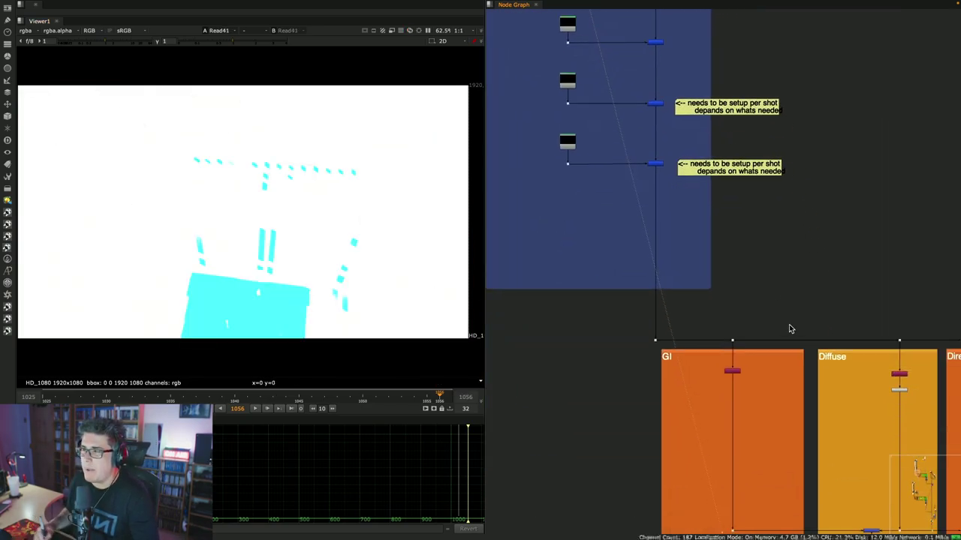
{"action": "scroll", "coordinate": [764, 279], "scroll_direction": "right", "scroll_amount": 6}
{"action": "scroll", "coordinate": [511, 250], "scroll_direction": "right", "scroll_amount": 10}
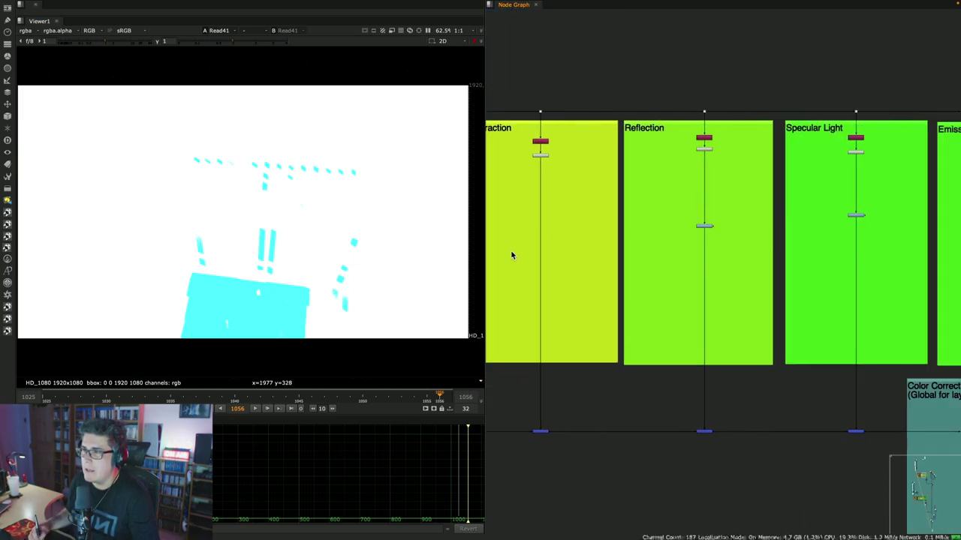
{"action": "scroll", "coordinate": [676, 210], "scroll_direction": "down", "scroll_amount": 4}
{"action": "scroll", "coordinate": [788, 146], "scroll_direction": "down", "scroll_amount": 6}
{"action": "scroll", "coordinate": [788, 146], "scroll_direction": "left", "scroll_amount": 3}
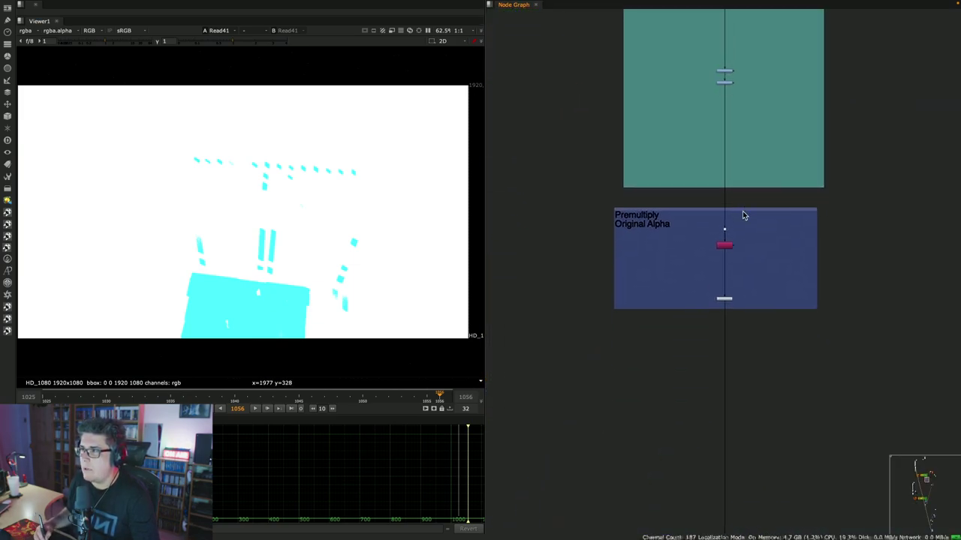
{"action": "scroll", "coordinate": [712, 236], "scroll_direction": "down", "scroll_amount": 2, "text": "ctrl"}
{"action": "scroll", "coordinate": [712, 235], "scroll_direction": "down", "scroll_amount": 2, "text": "ctrl"}
{"action": "scroll", "coordinate": [714, 304], "scroll_direction": "right", "scroll_amount": 4}
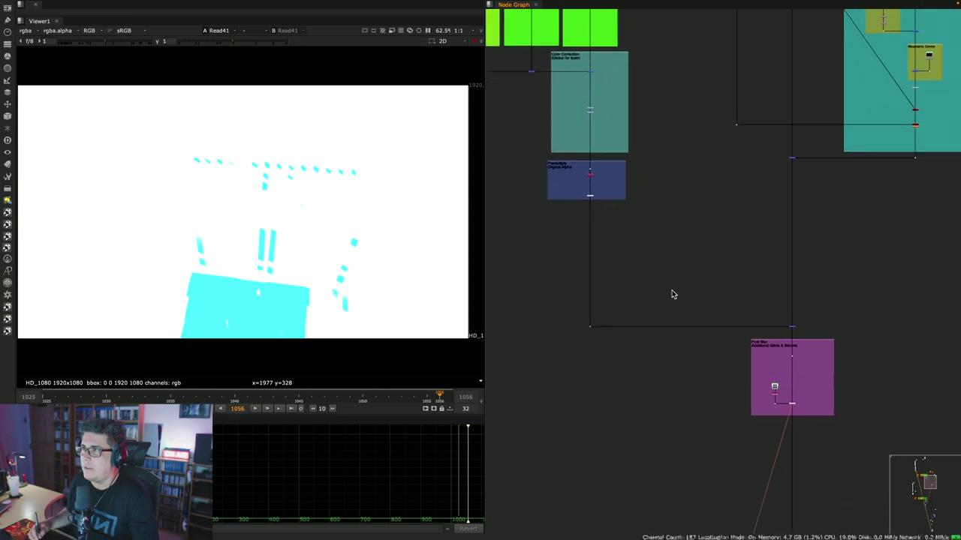
{"action": "scroll", "coordinate": [785, 341], "scroll_direction": "down", "scroll_amount": 2}
{"action": "scroll", "coordinate": [792, 300], "scroll_direction": "up", "scroll_amount": 10}
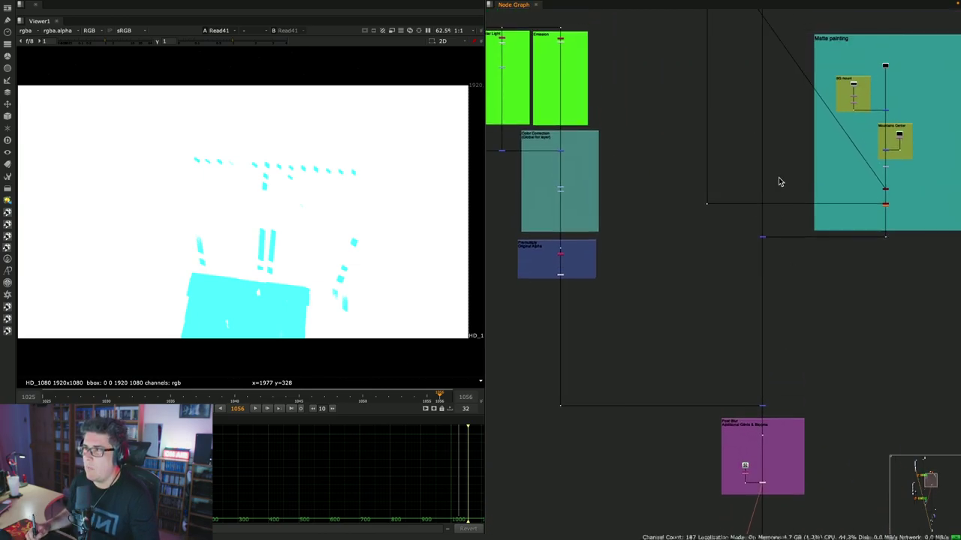
- Show the ScanlineRender of the sky from the Cam/Geo/Sky group in the viewer and play it back from frame 1025
{"action": "scroll", "coordinate": [751, 226], "scroll_direction": "up", "scroll_amount": 5, "text": "ctrl"}
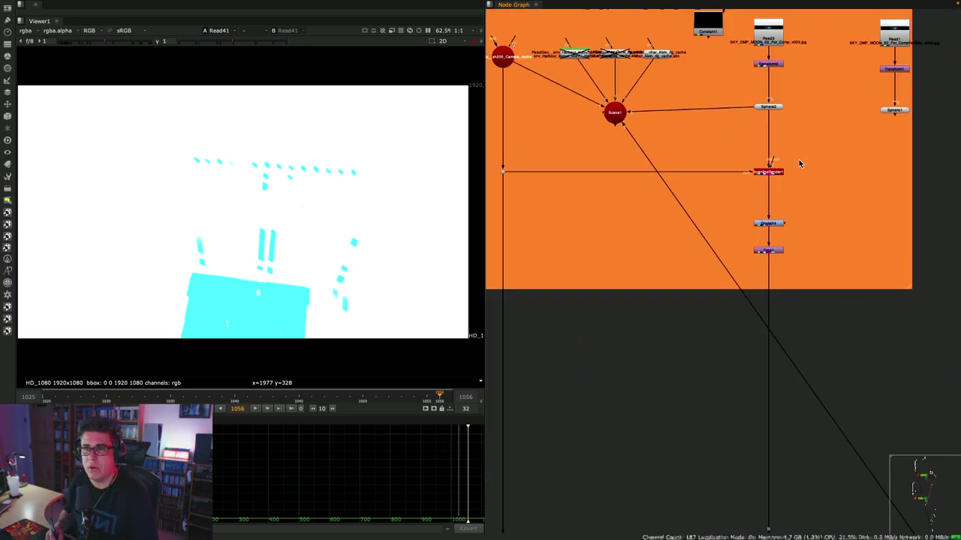
{"action": "left_click", "coordinate": [768, 172]}
{"action": "key", "text": "1"}
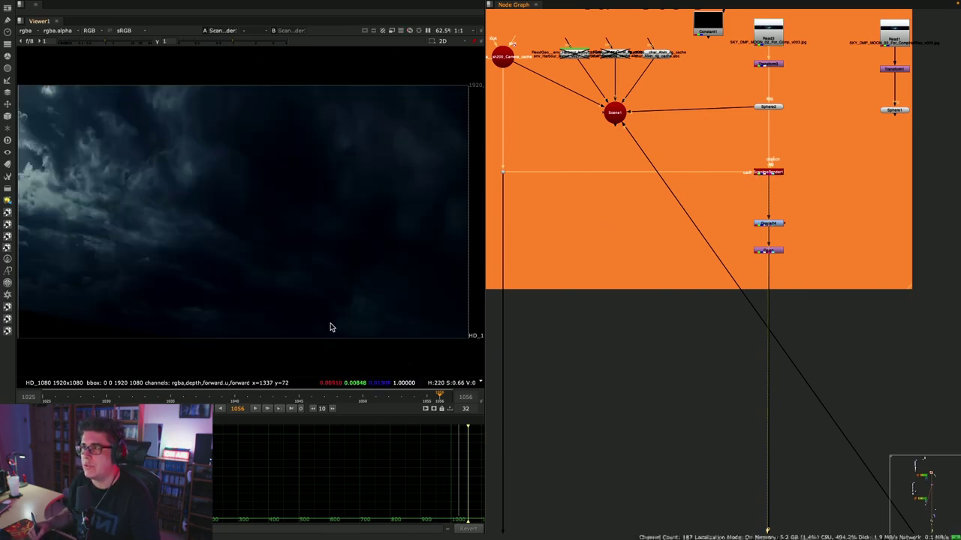
{"action": "middle_click_drag", "start_coordinate": [683, 188], "coordinate": [777, 266]}
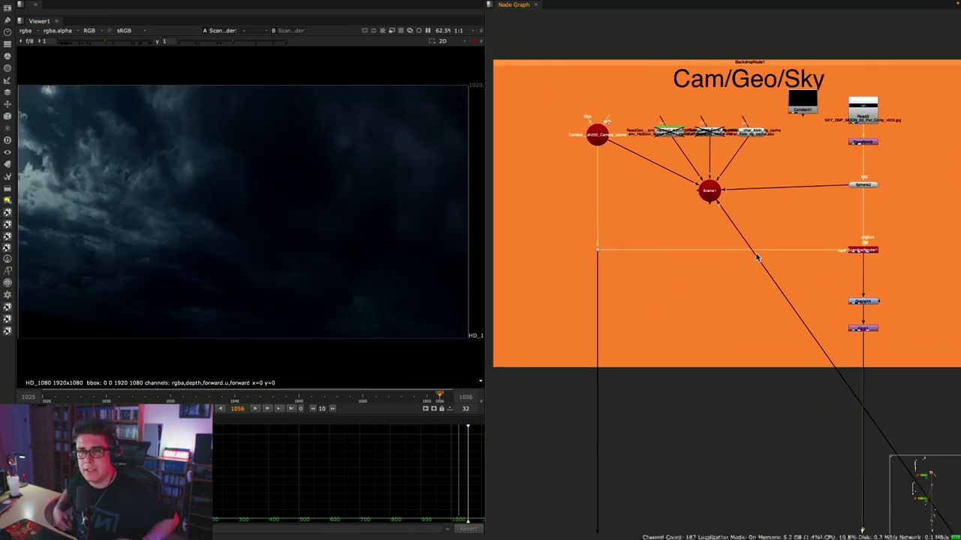
{"action": "left_click", "coordinate": [255, 408]}
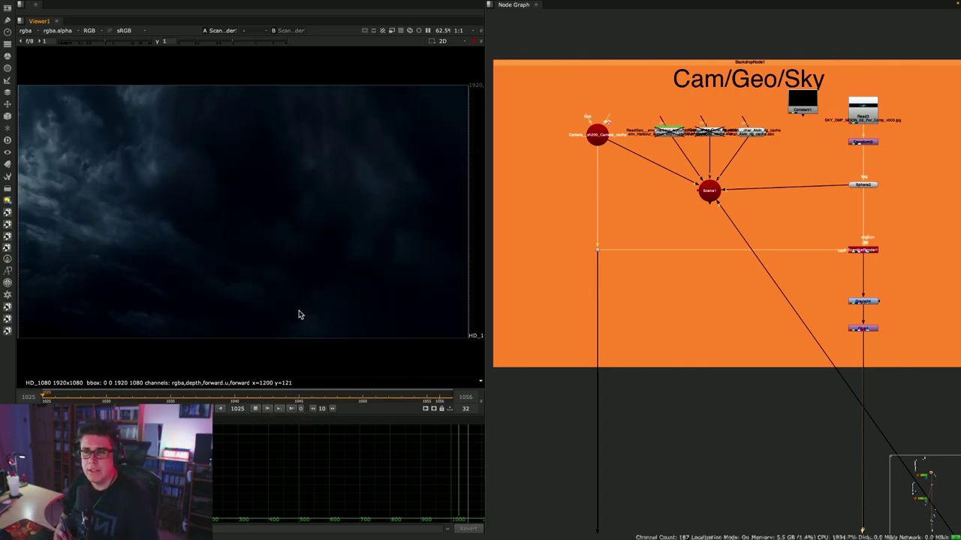
{"action": "left_click", "coordinate": [256, 408]}
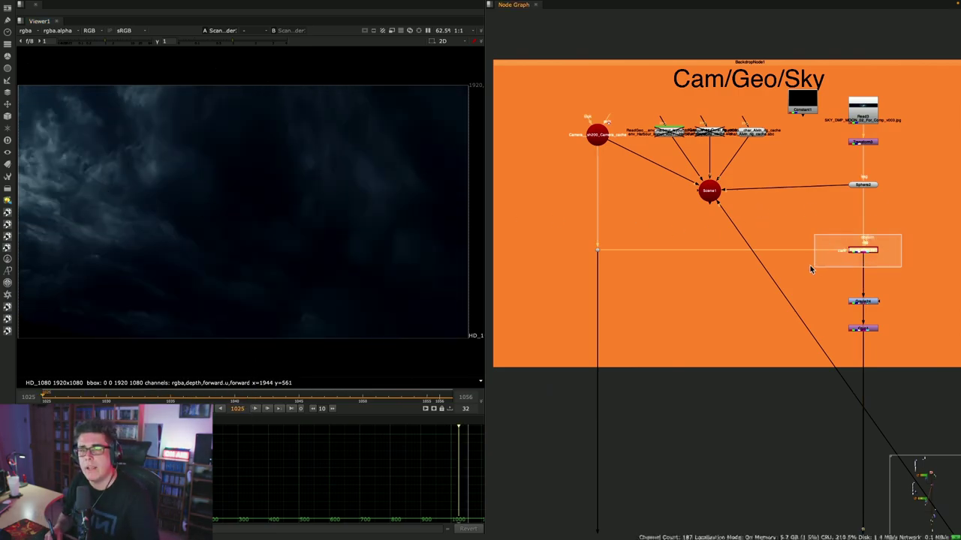
- Check the alpha channel of the sky's ScanlineRender in the viewer
{"action": "key", "text": "a"}
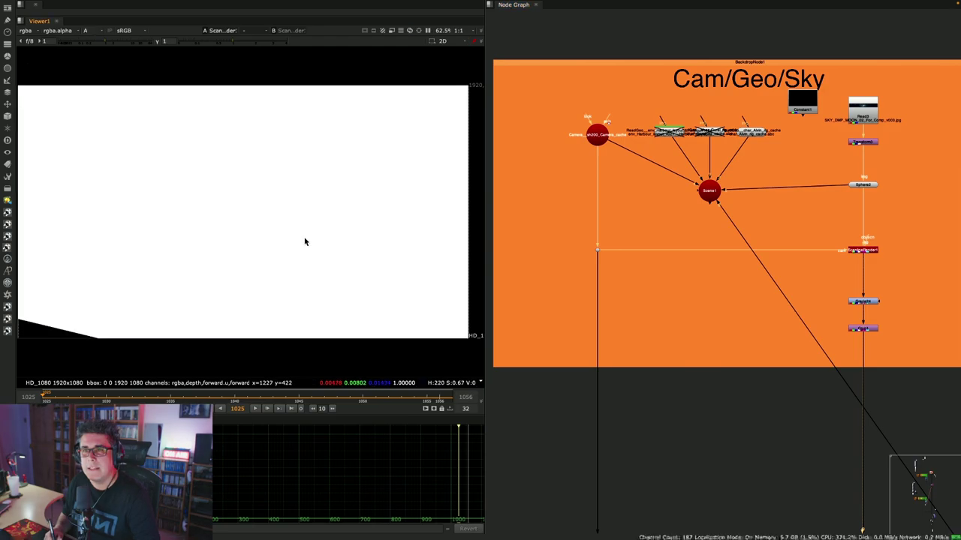
{"action": "scroll", "coordinate": [282, 229], "scroll_direction": "down", "scroll_amount": 3}
{"action": "scroll", "coordinate": [253, 263], "scroll_direction": "up", "scroll_amount": 3}
- Switch the viewer to 3D and examine the sky sphere around the sh200 camera in the enlarged viewer
{"action": "key", "text": "Tab"}
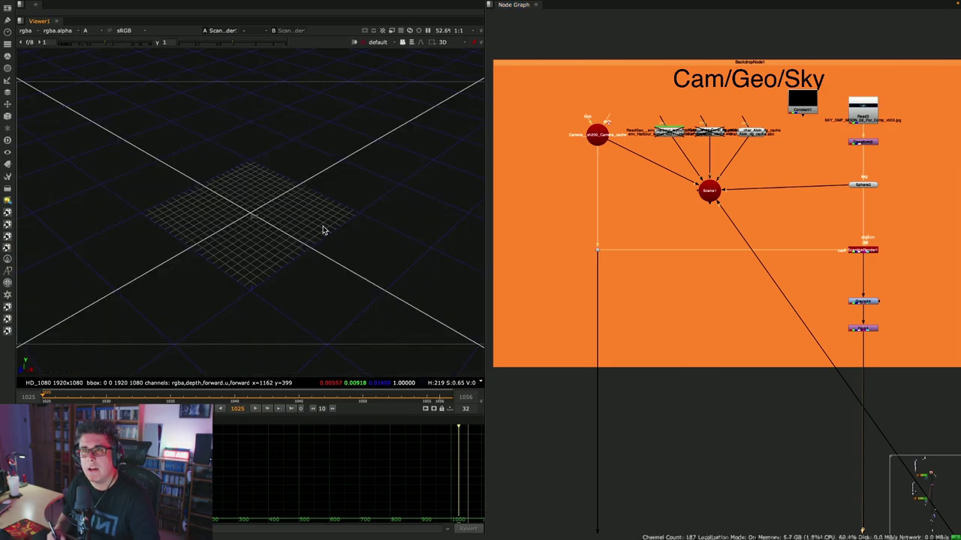
{"action": "scroll", "coordinate": [322, 230], "scroll_direction": "up", "scroll_amount": 5}
{"action": "scroll", "coordinate": [250, 272], "scroll_direction": "down", "scroll_amount": 8}
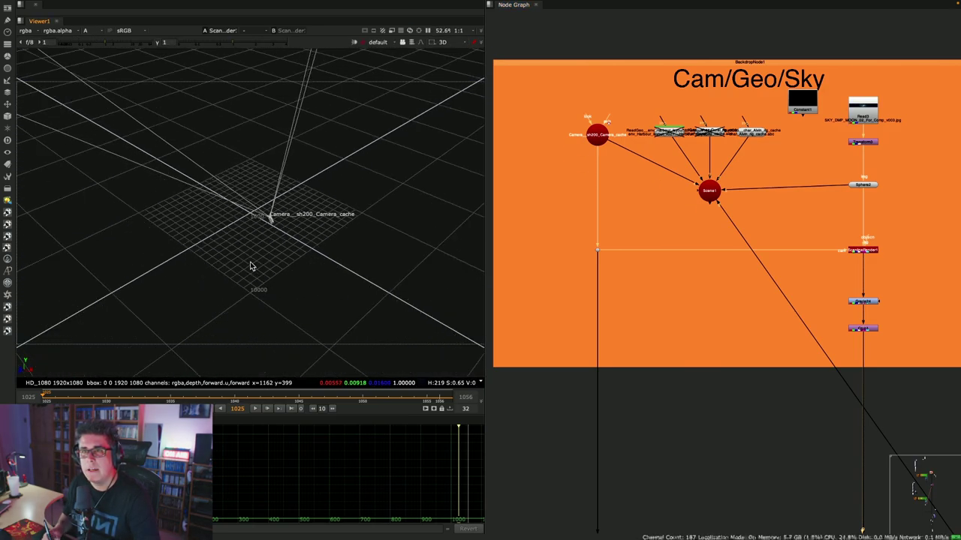
{"action": "middle_click_drag", "start_coordinate": [284, 211], "coordinate": [231, 239]}
{"action": "key", "text": "space"}
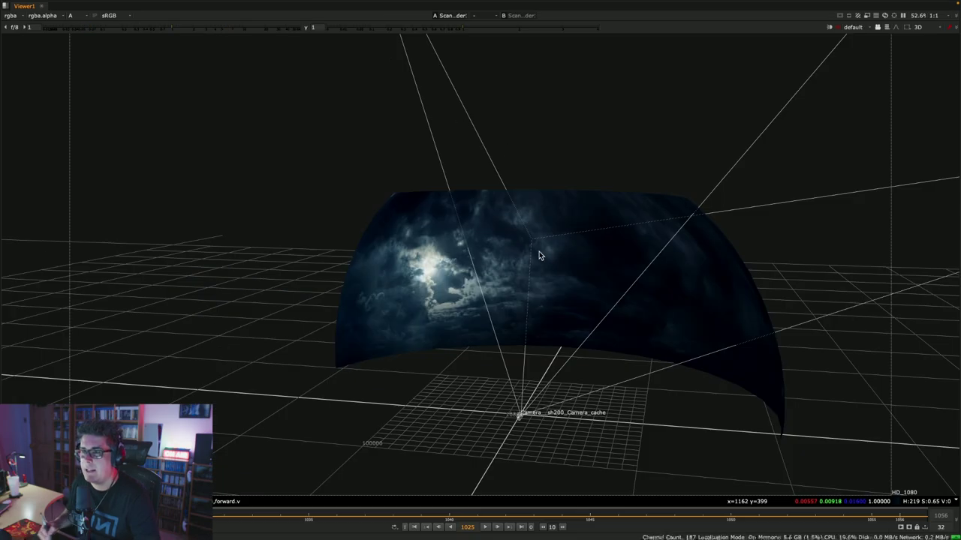
{"action": "middle_click_drag", "start_coordinate": [540, 252], "coordinate": [568, 442]}
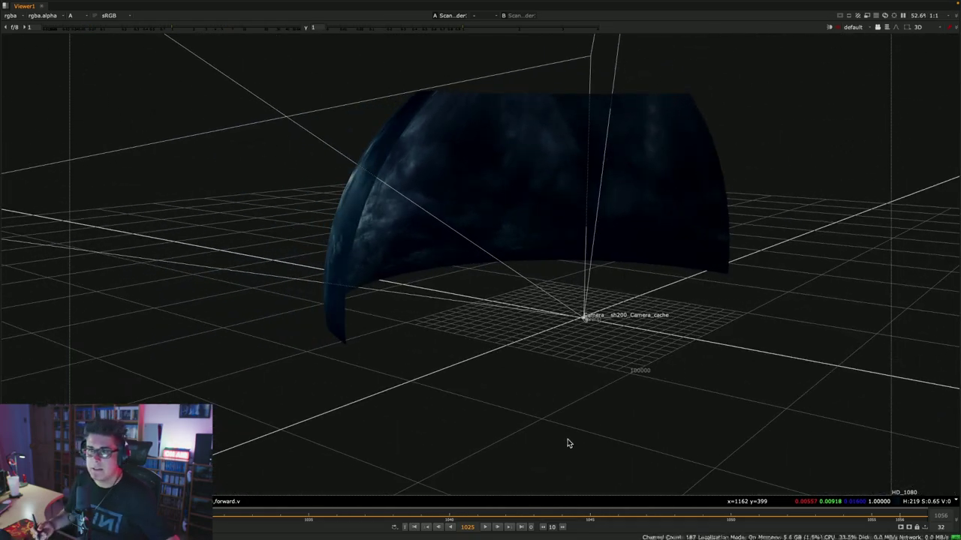
- Look through the sh200 camera in the 3D view, check the sky at frame 1050, and return to the node graph layout
{"action": "left_click", "coordinate": [484, 527]}
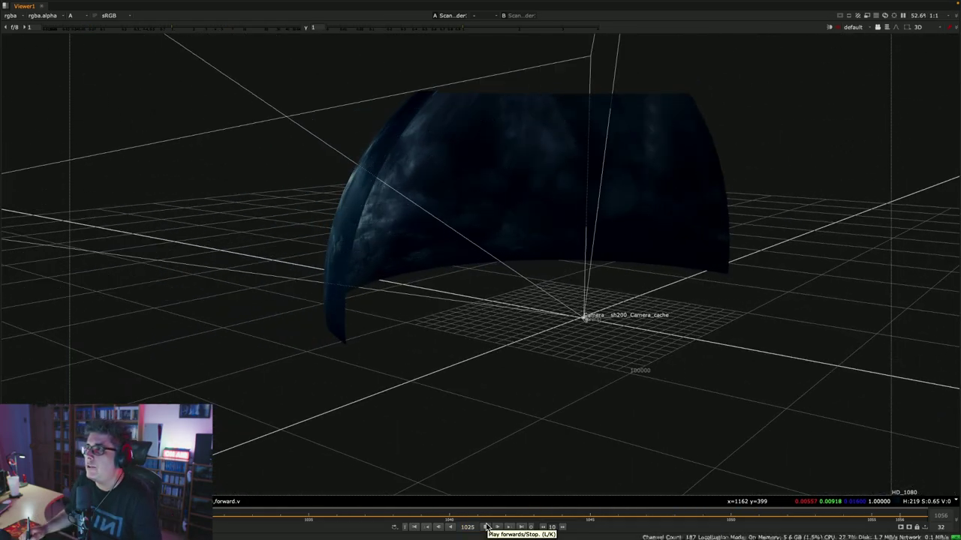
{"action": "left_click", "coordinate": [854, 27]}
{"action": "left_click", "coordinate": [869, 47]}
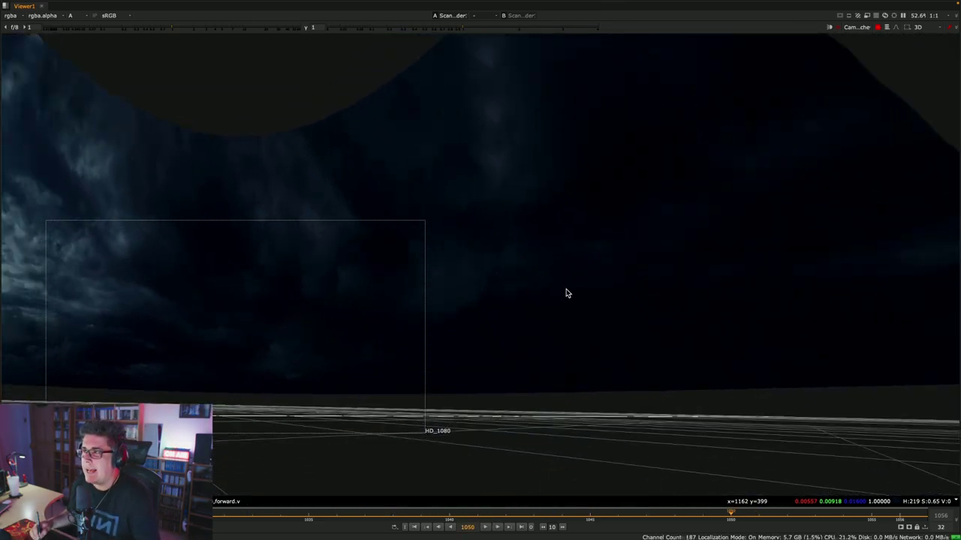
{"action": "key", "text": "space"}
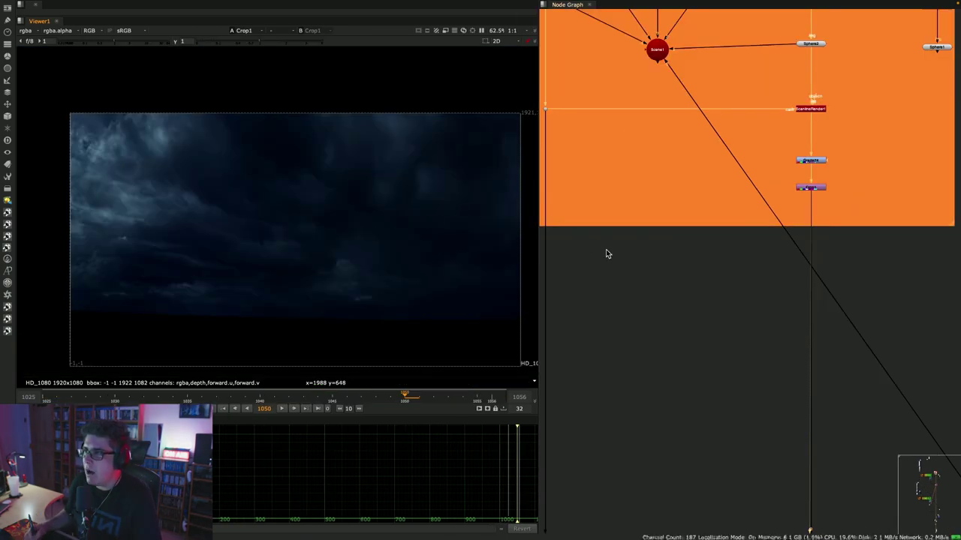
- Show the ScanlineRender of the mountain card below the Mountains Center group in the viewer
{"action": "scroll", "coordinate": [605, 253], "scroll_direction": "up", "scroll_amount": 5}
{"action": "middle_click_drag", "start_coordinate": [725, 369], "coordinate": [692, 308]}
{"action": "scroll", "coordinate": [798, 165], "scroll_direction": "down", "scroll_amount": 4}
{"action": "left_click", "coordinate": [812, 267]}
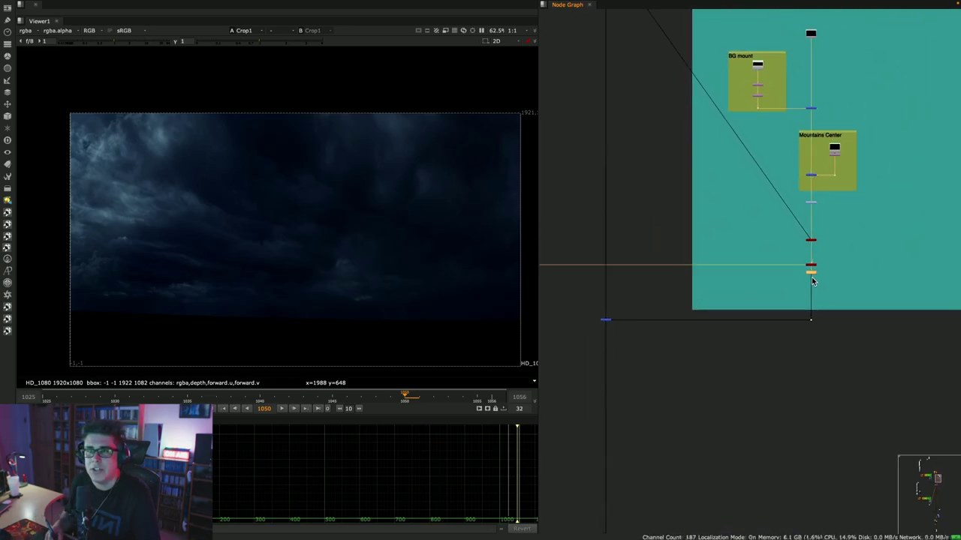
{"action": "scroll", "coordinate": [823, 244], "scroll_direction": "up", "scroll_amount": 5}
{"action": "key", "text": "1"}
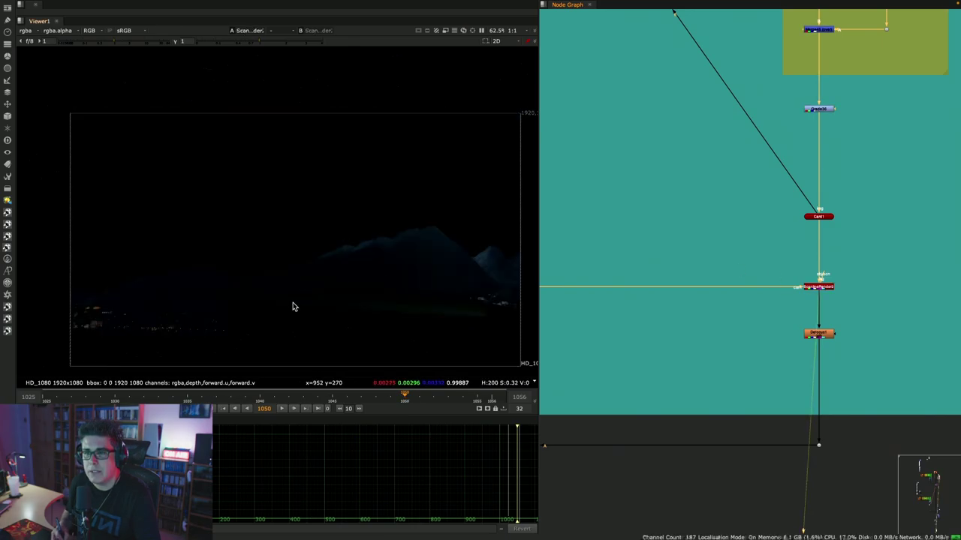
- Check the alpha channel of the mountain render and play the shot through to frame 1056
{"action": "key", "text": "a"}
{"action": "key", "text": "a"}
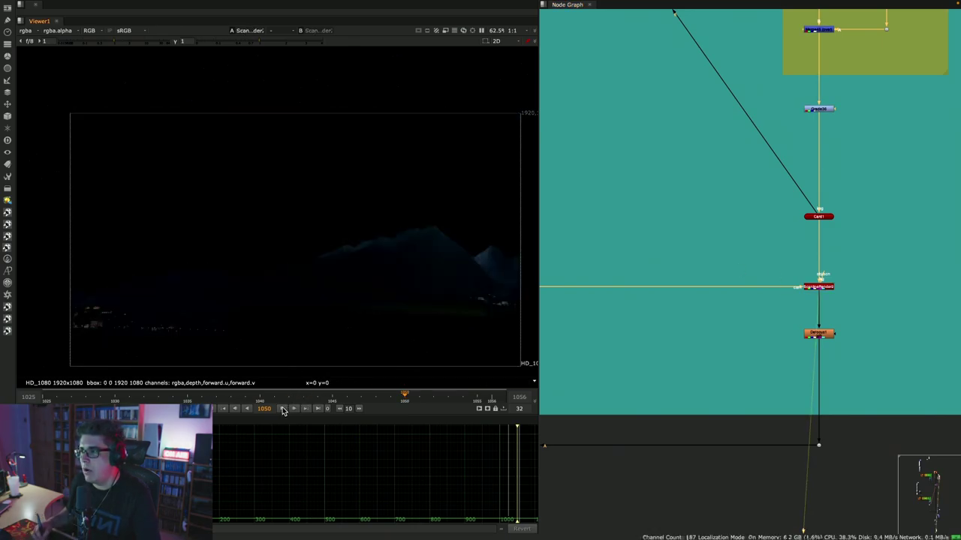
{"action": "left_click", "coordinate": [283, 411]}
- Show the merge of sky and mountains with viewer gamma at 1.36, play it from frame 1025, and go to the last frame
{"action": "scroll", "coordinate": [707, 322], "scroll_direction": "up", "scroll_amount": 10}
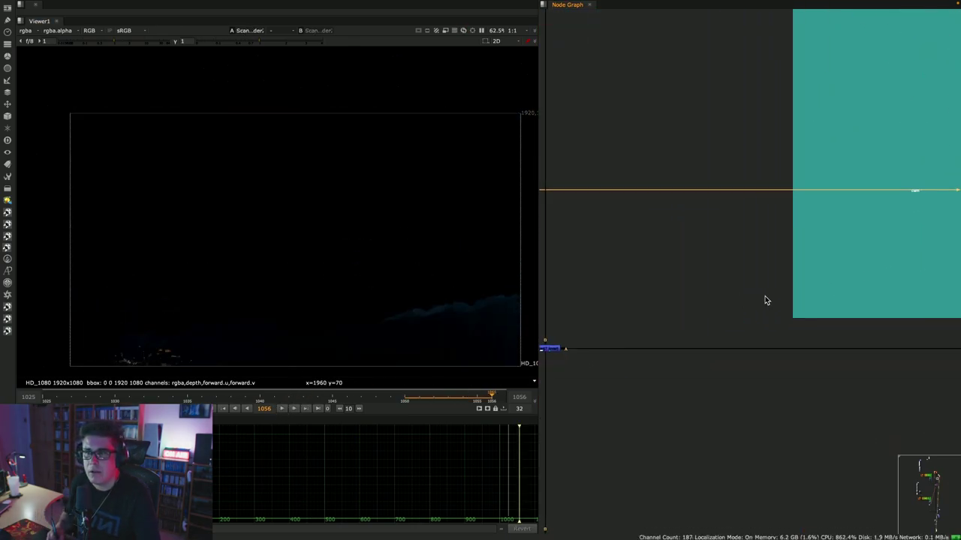
{"action": "scroll", "coordinate": [765, 301], "scroll_direction": "down", "scroll_amount": 5}
{"action": "key", "text": "1"}
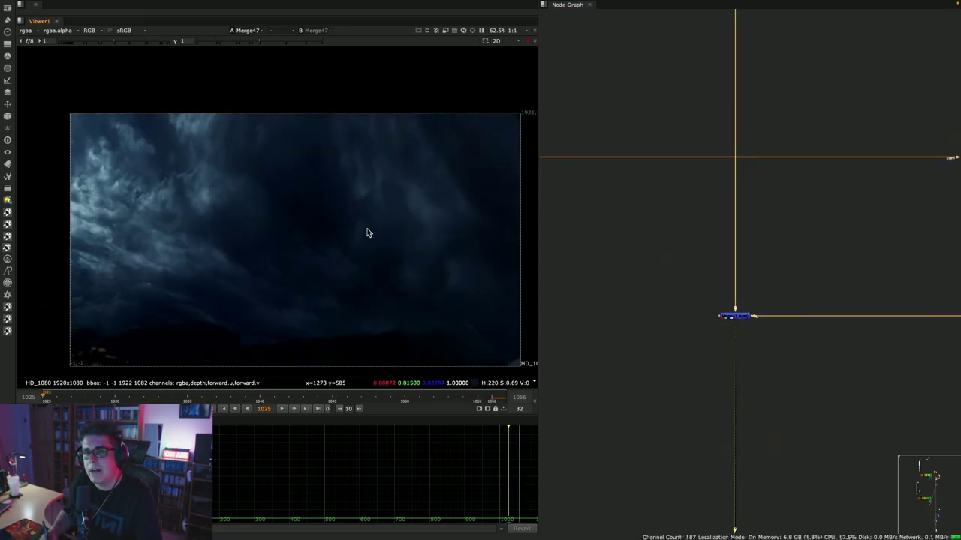
{"action": "scroll", "coordinate": [266, 41], "scroll_direction": "up", "scroll_amount": 2}
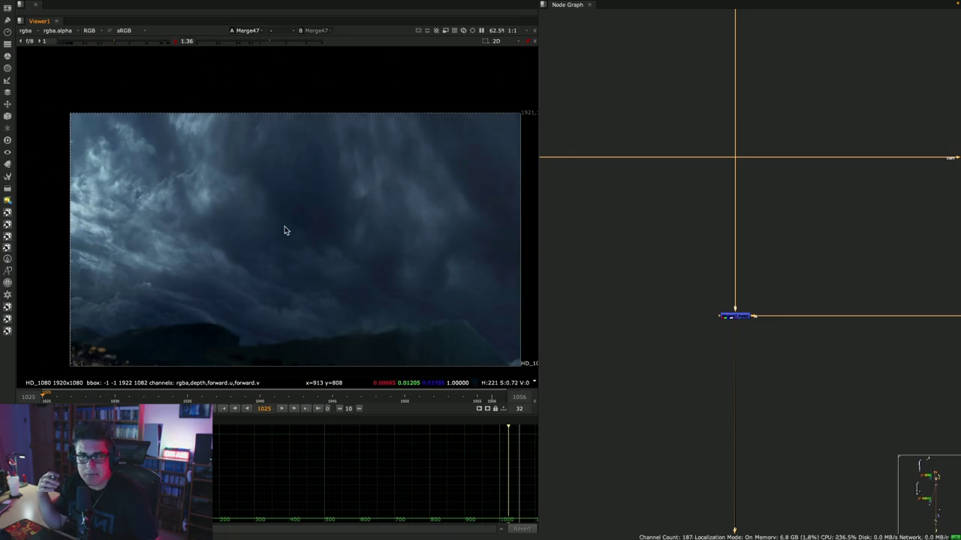
{"action": "left_click", "coordinate": [282, 409]}
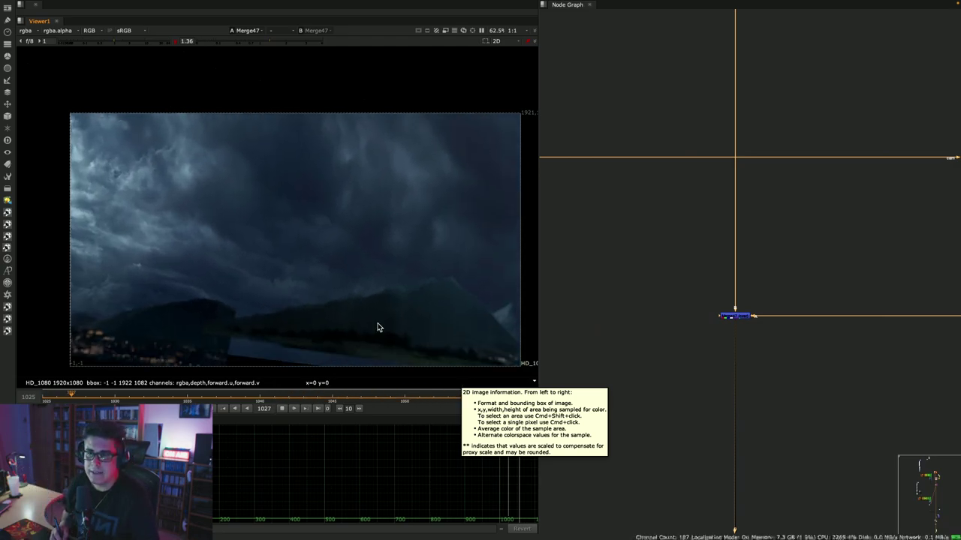
{"action": "left_click", "coordinate": [278, 409]}
{"action": "left_click", "coordinate": [317, 409]}
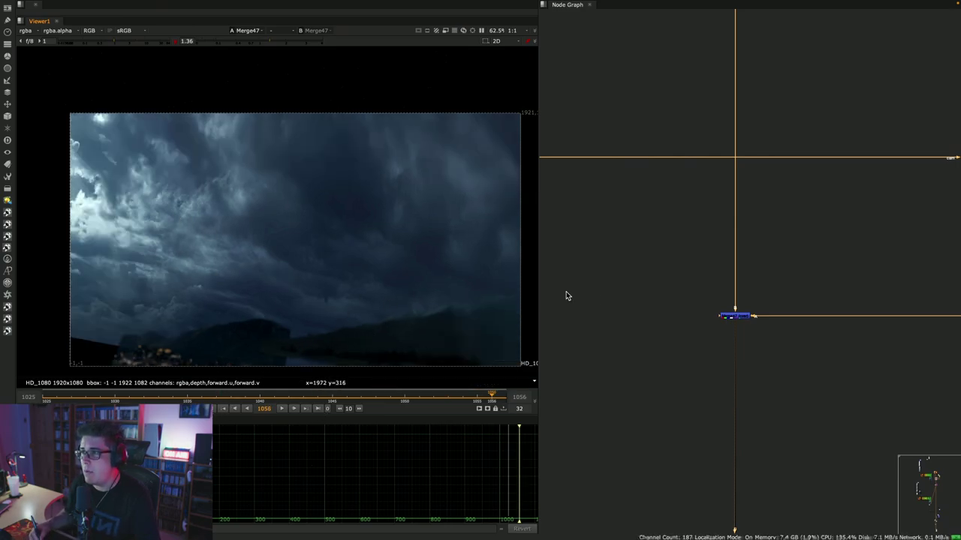
- Show the full merge above the Post Blur backdrop in the viewer, play it, and compare its first and last frames
{"action": "scroll", "coordinate": [671, 125], "scroll_direction": "down", "scroll_amount": 5}
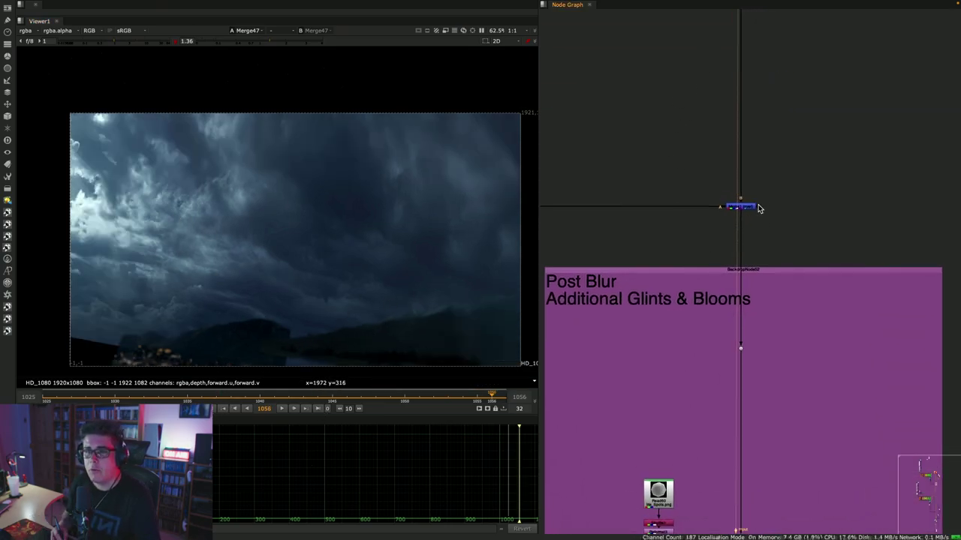
{"action": "key", "text": "1"}
{"action": "left_click", "coordinate": [713, 229]}
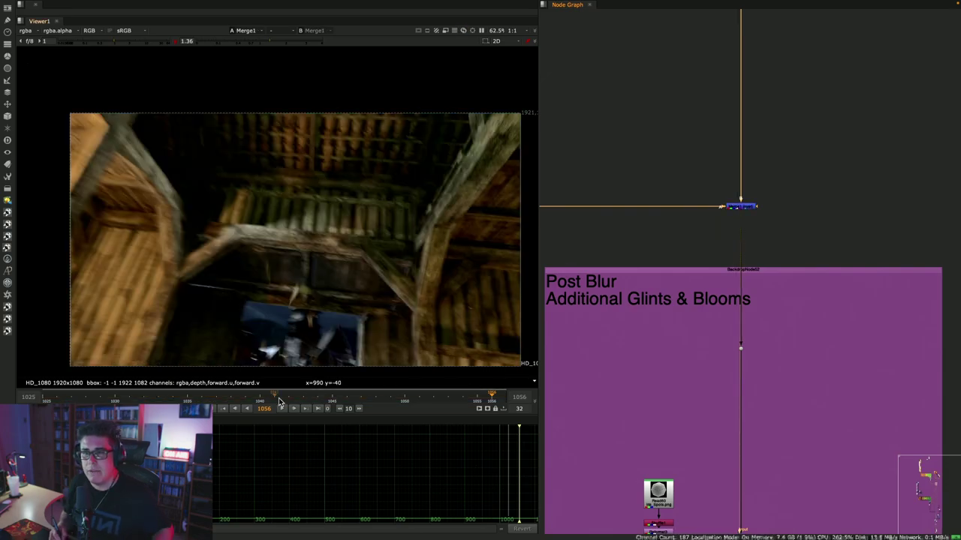
{"action": "left_click", "coordinate": [294, 409]}
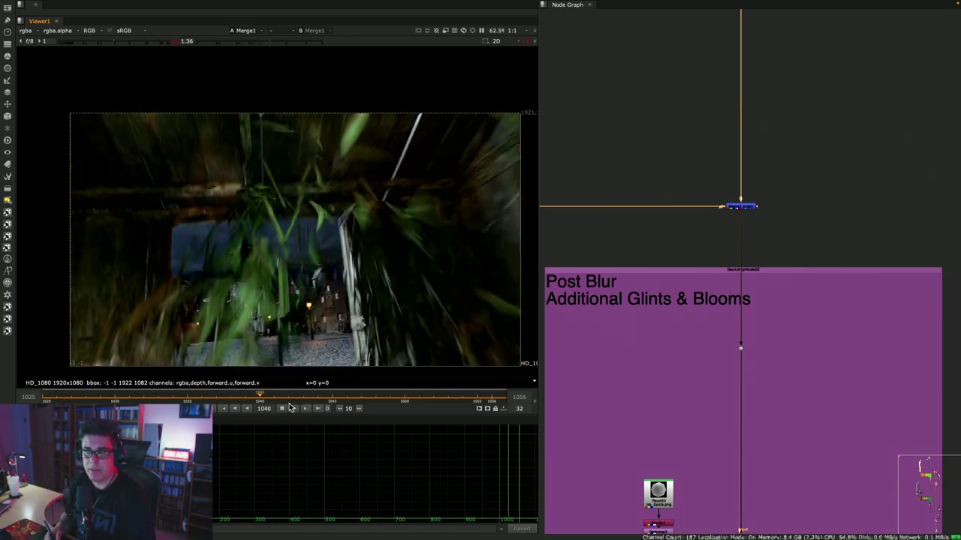
{"action": "key", "text": "k"}
{"action": "left_click", "coordinate": [323, 407]}
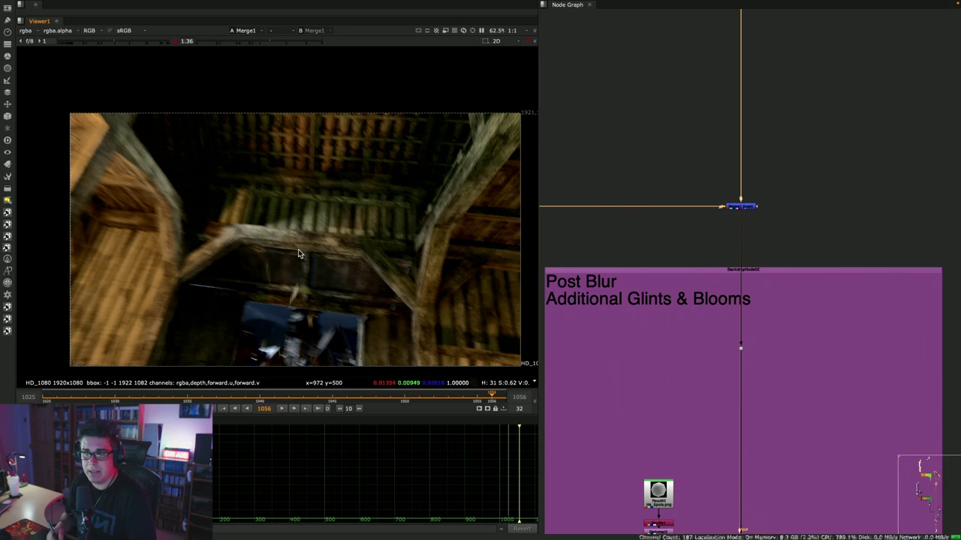
{"action": "key", "text": "Home"}
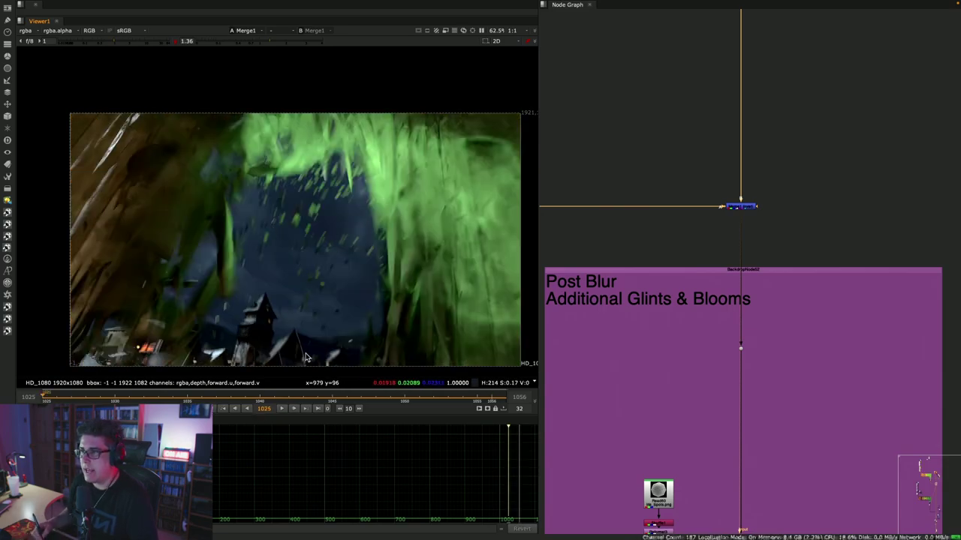
{"action": "left_click", "coordinate": [319, 409]}
- Show the Iris_Spots.png kernel image from the Post Blur group in the viewer
{"action": "middle_click_drag", "start_coordinate": [685, 419], "coordinate": [734, 159]}
{"action": "scroll", "coordinate": [822, 255], "scroll_direction": "up", "scroll_amount": 5}
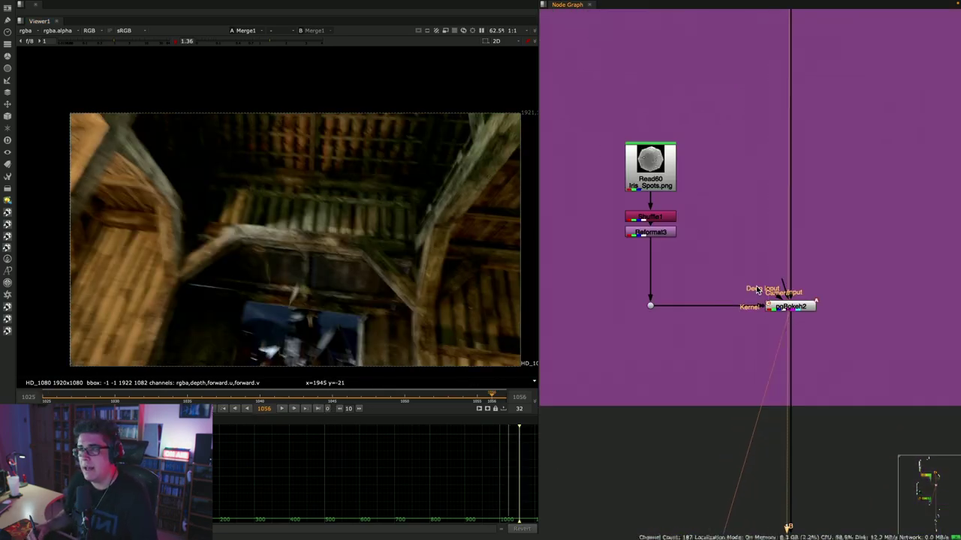
{"action": "scroll", "coordinate": [822, 255], "scroll_direction": "down", "scroll_amount": 3}
{"action": "left_click", "coordinate": [698, 170]}
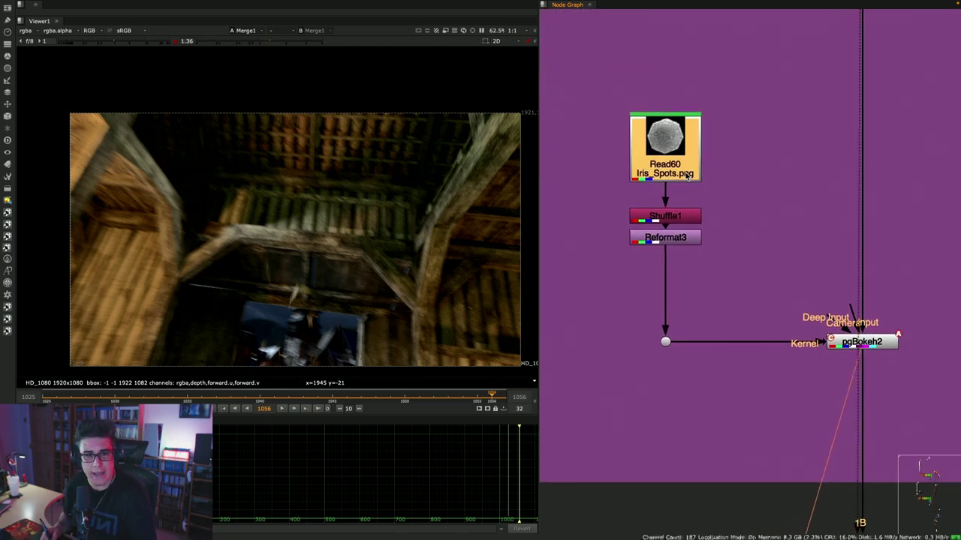
{"action": "key", "text": "1"}
{"action": "scroll", "coordinate": [341, 199], "scroll_direction": "down", "scroll_amount": 3}
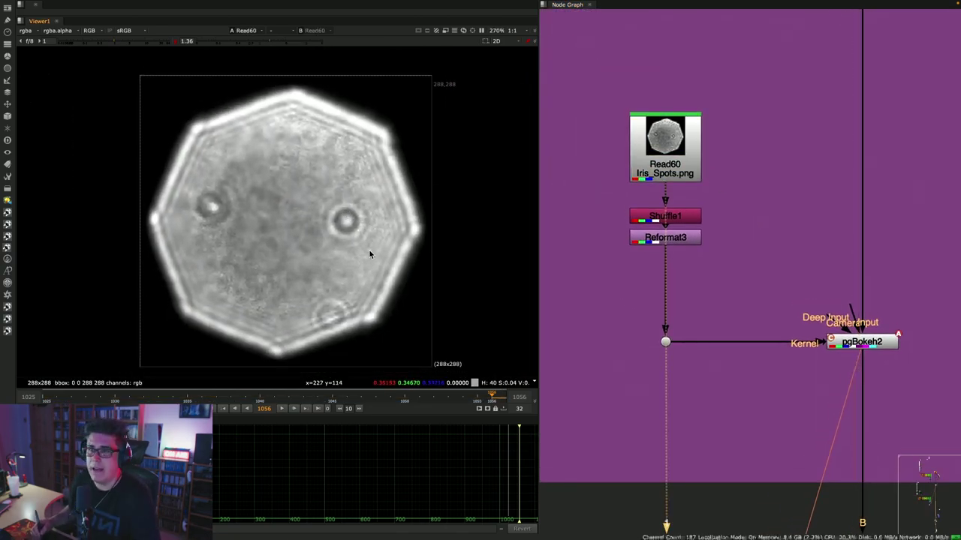
- Show the pgBokeh2 result in the viewer and review the node's Bokeh and Lens settings
{"action": "left_click", "coordinate": [852, 344]}
{"action": "key", "text": "1"}
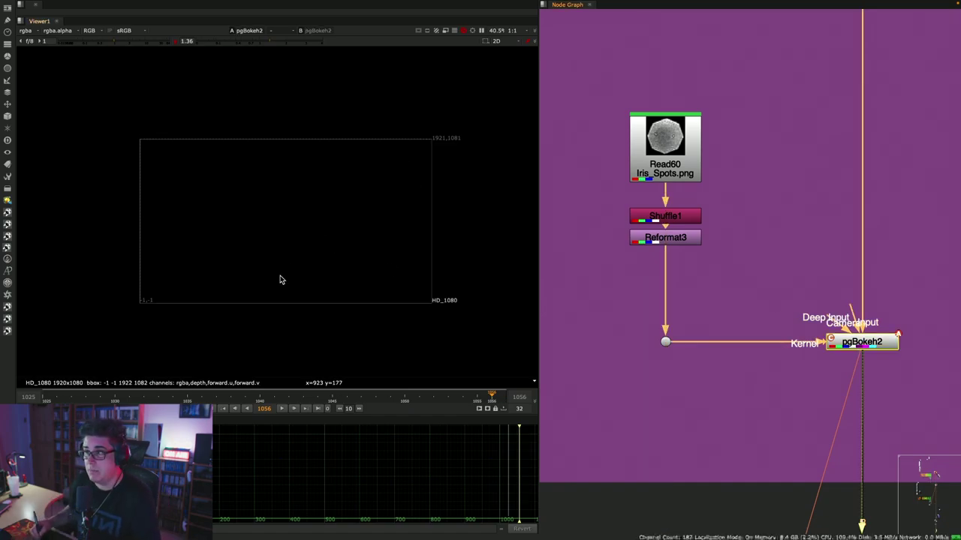
{"action": "double_click", "coordinate": [858, 342]}
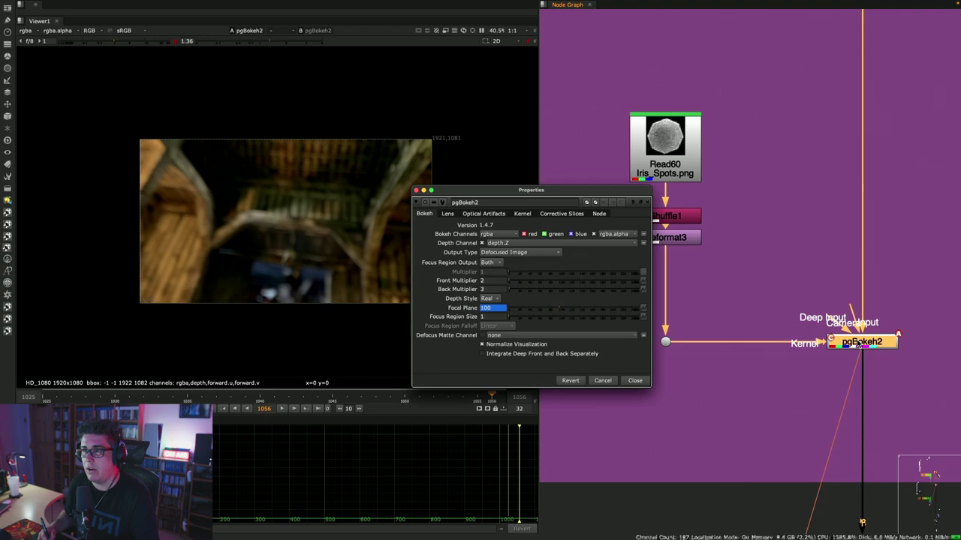
{"action": "left_click", "coordinate": [449, 214]}
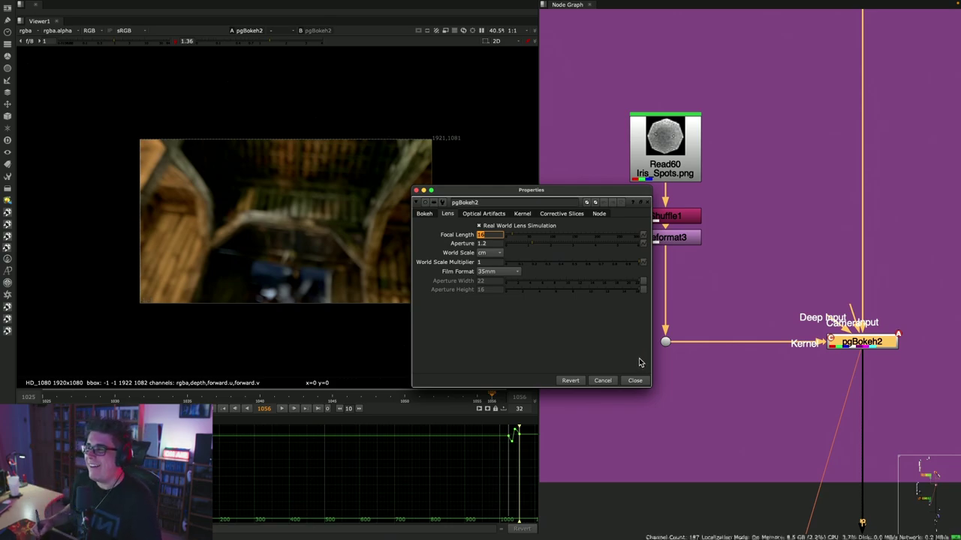
{"action": "left_click", "coordinate": [631, 381]}
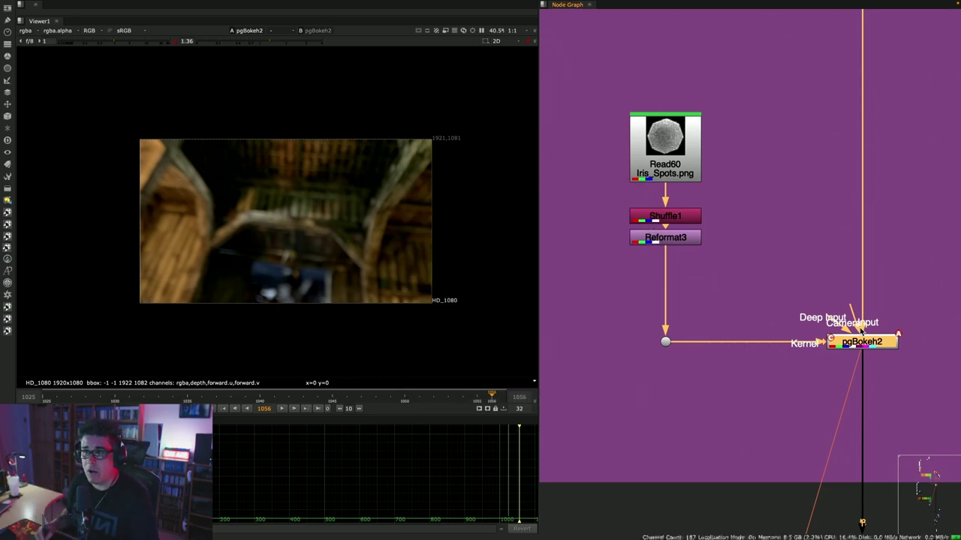
- Inspect the bokeh shapes at frame 1025 in the enlarged viewer, then check frame 1056 and return to the node graph layout
{"action": "key", "text": "space"}
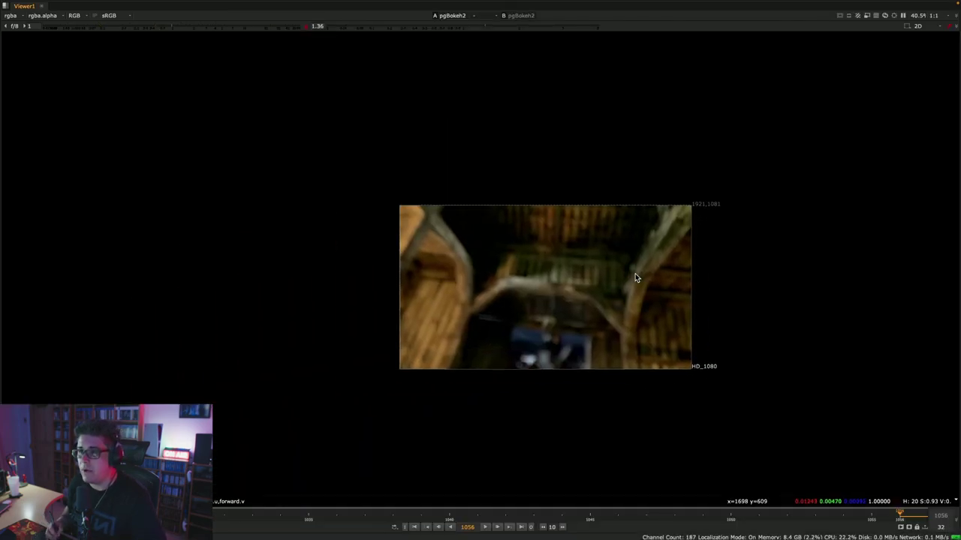
{"action": "scroll", "coordinate": [635, 273], "scroll_direction": "up", "scroll_amount": 5}
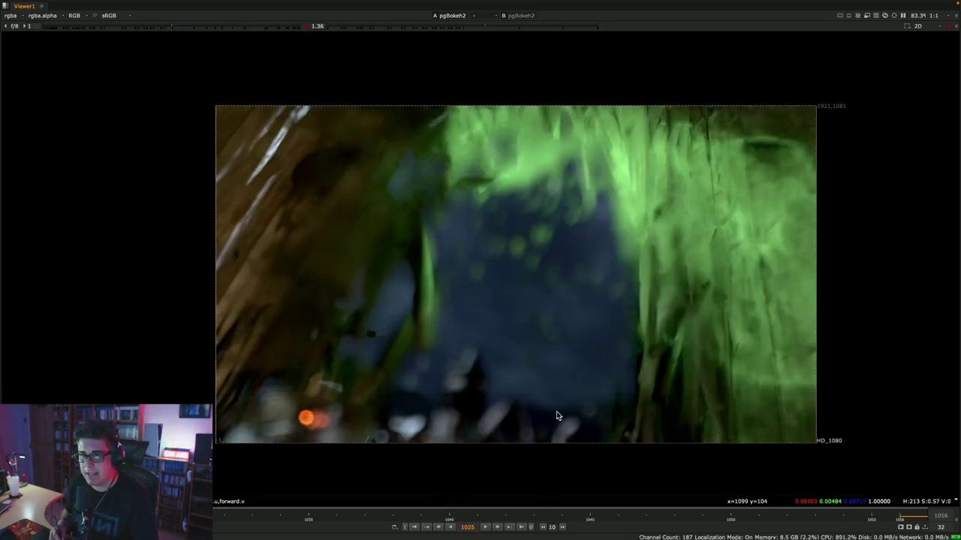
{"action": "scroll", "coordinate": [351, 424], "scroll_direction": "up", "scroll_amount": 10}
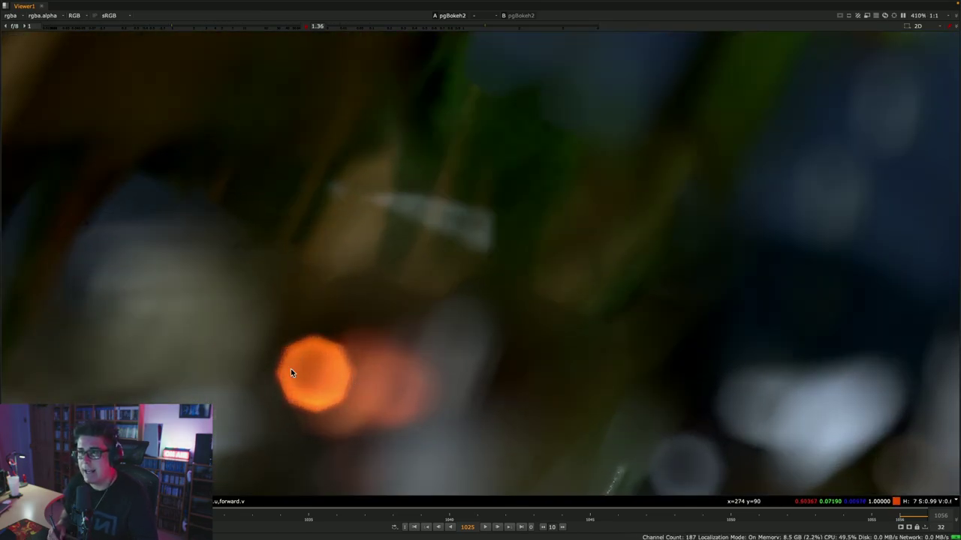
{"action": "scroll", "coordinate": [337, 368], "scroll_direction": "down", "scroll_amount": 10}
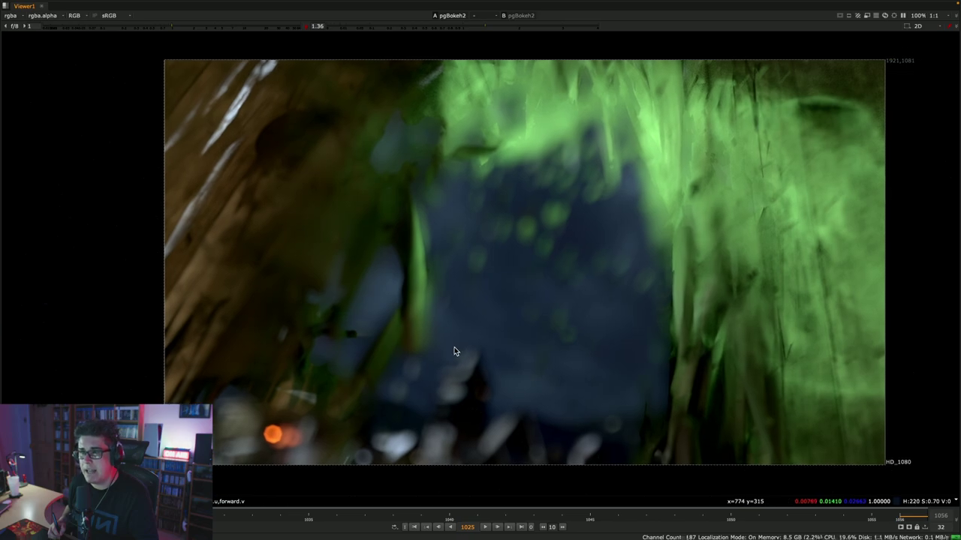
{"action": "left_click", "coordinate": [522, 528]}
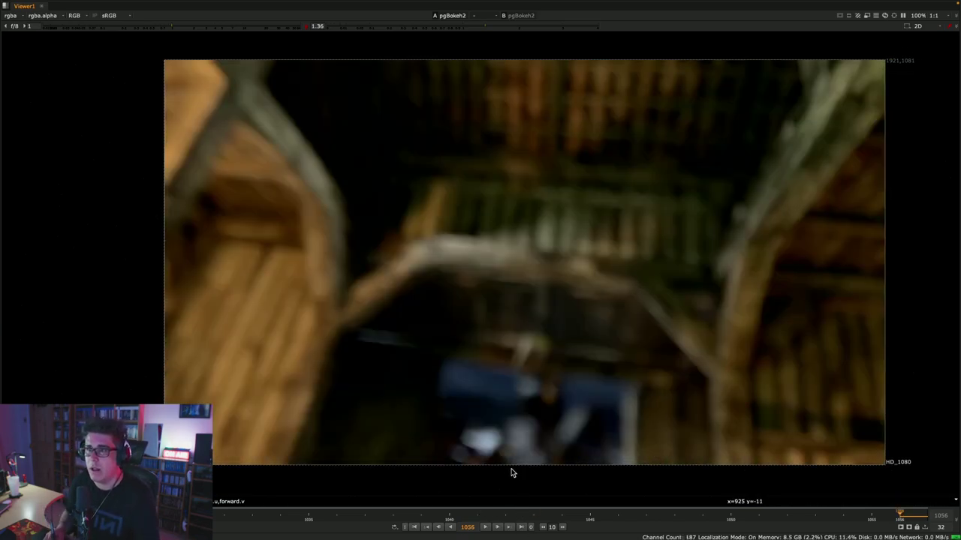
{"action": "key", "text": "space"}
{"action": "scroll", "coordinate": [413, 234], "scroll_direction": "down", "scroll_amount": 3}
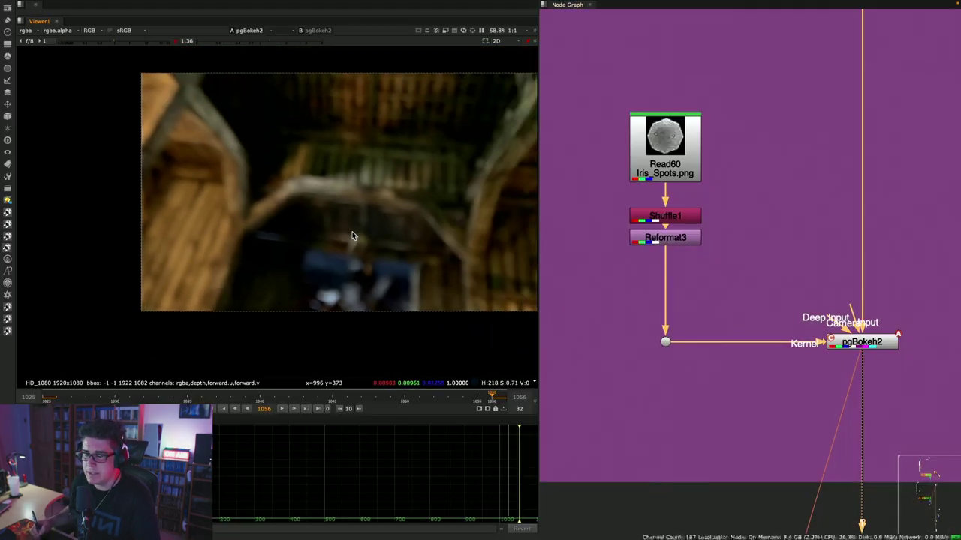
- Review the depth and focal plane settings of pgBokeh2 again and close its properties
{"action": "double_click", "coordinate": [869, 344]}
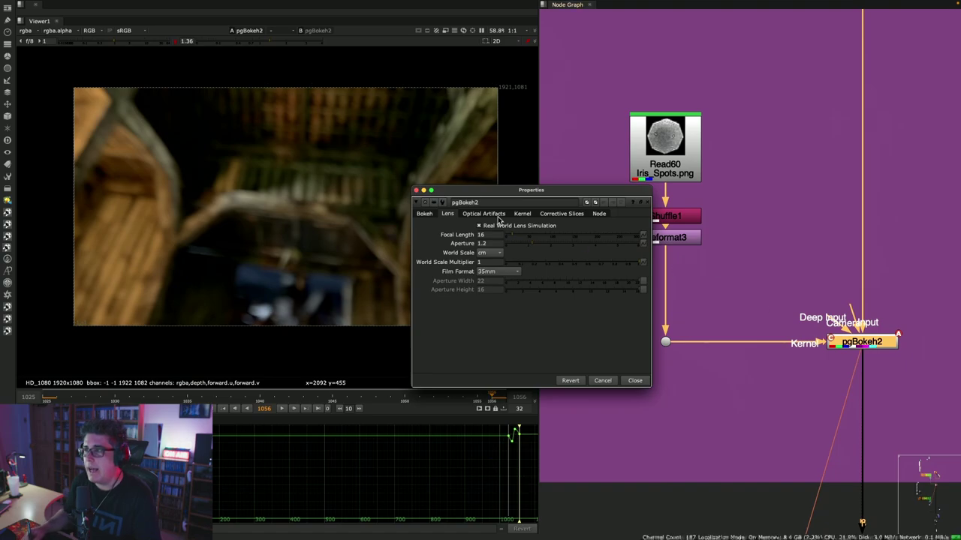
{"action": "left_click", "coordinate": [425, 215]}
{"action": "left_click_drag", "start_coordinate": [496, 192], "coordinate": [787, 47]}
{"action": "middle_click_drag", "start_coordinate": [698, 246], "coordinate": [625, 294]}
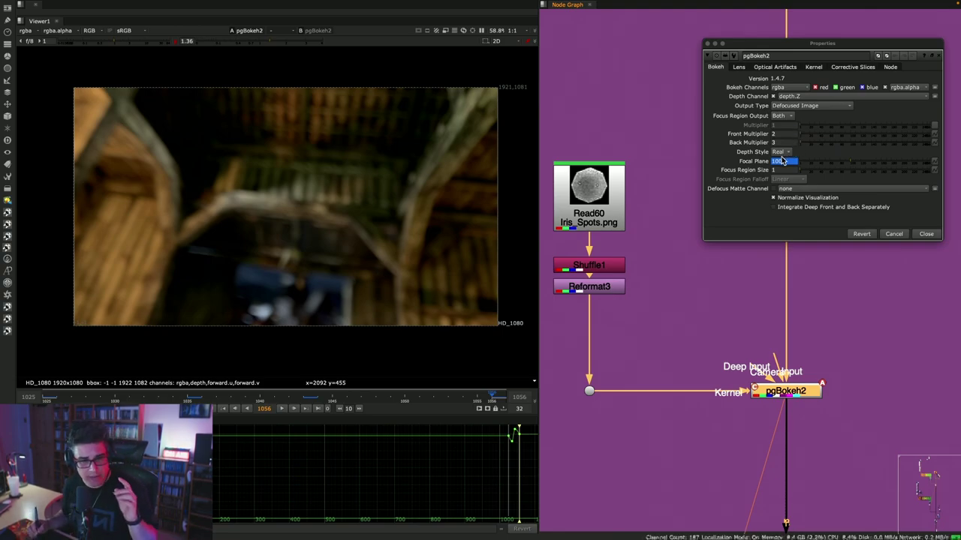
{"action": "left_click", "coordinate": [925, 234]}
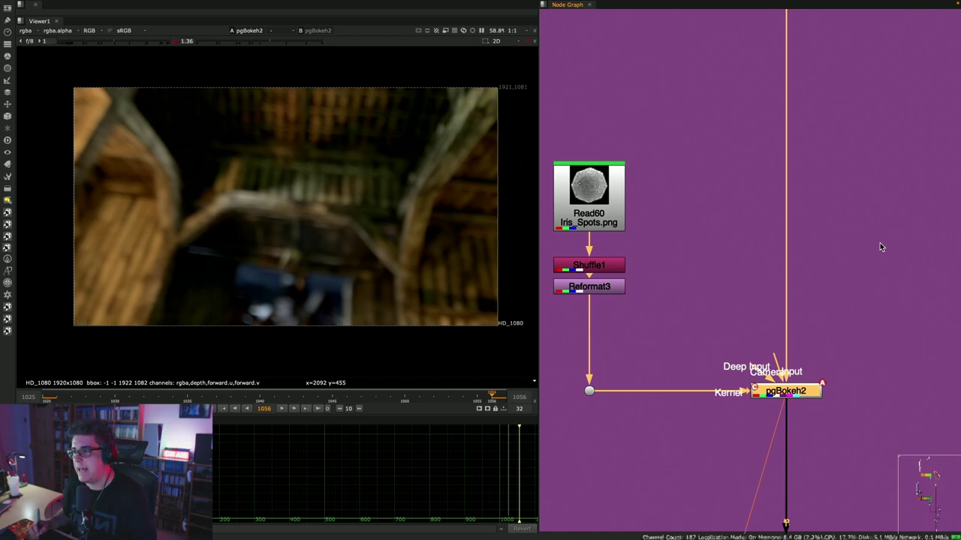
- Show the character's main render beside The Char label in the enlarged viewer, play it to frame 1044, and restore the layout
{"action": "scroll", "coordinate": [809, 294], "scroll_direction": "down", "scroll_amount": 5}
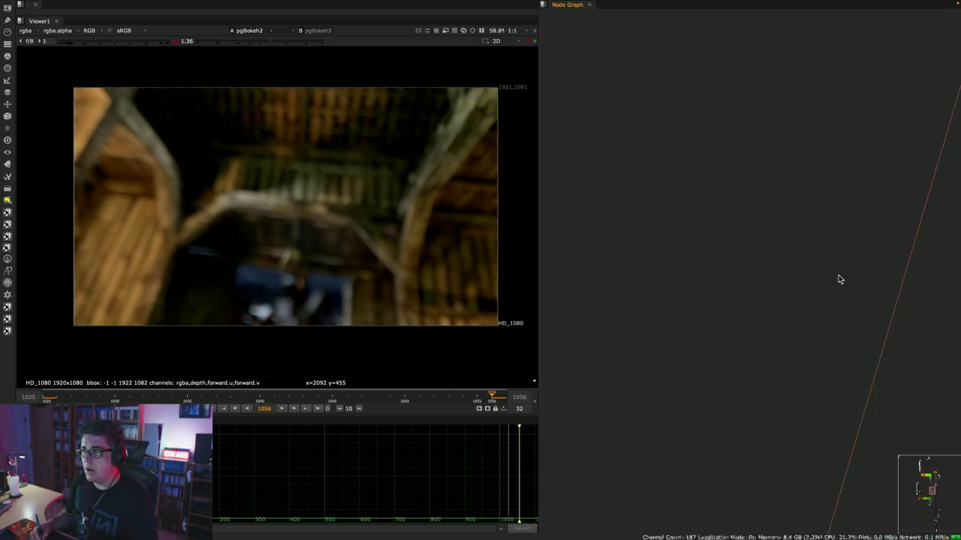
{"action": "scroll", "coordinate": [744, 285], "scroll_direction": "up", "scroll_amount": 4}
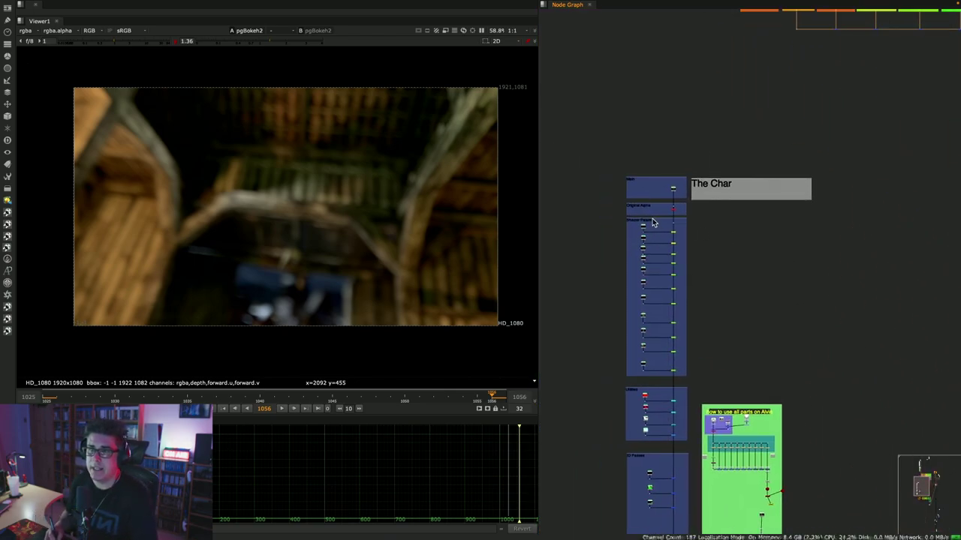
{"action": "scroll", "coordinate": [670, 207], "scroll_direction": "up", "scroll_amount": 5}
{"action": "key", "text": "1"}
{"action": "key", "text": "space"}
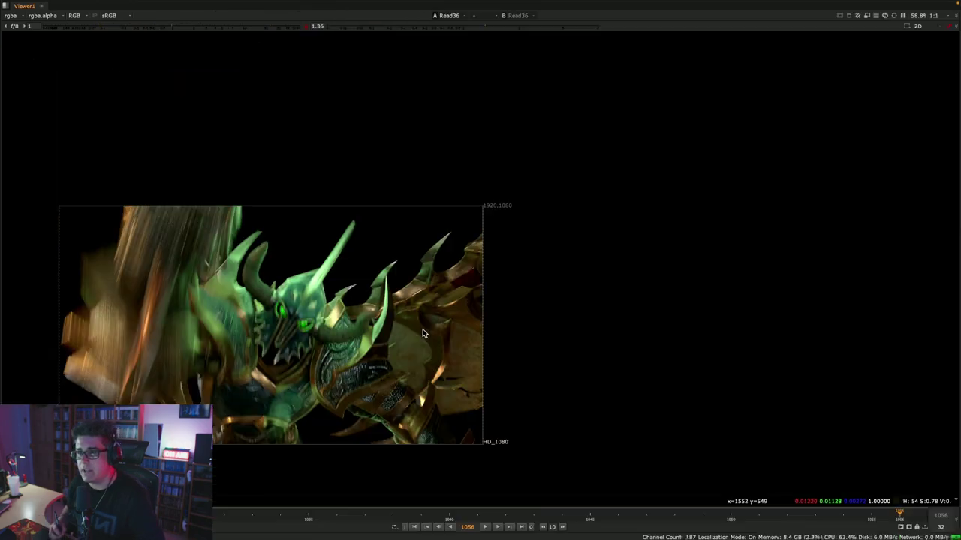
{"action": "key", "text": "f"}
{"action": "middle_click_drag", "start_coordinate": [567, 380], "coordinate": [540, 403]}
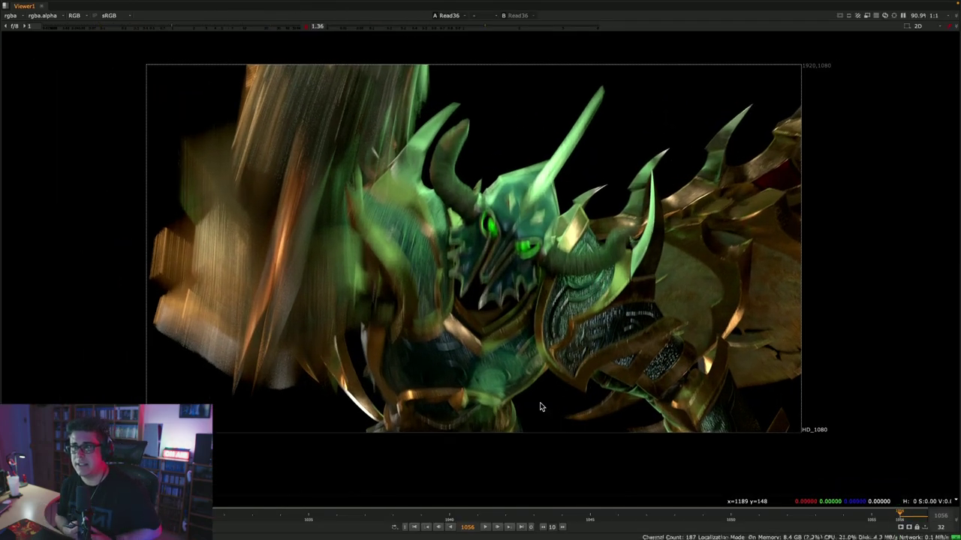
{"action": "left_click", "coordinate": [485, 527]}
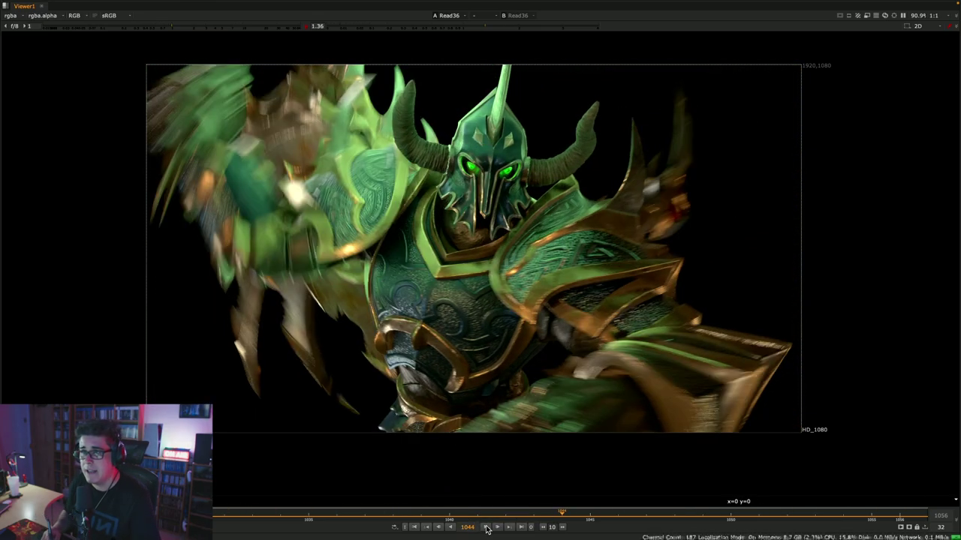
{"action": "key", "text": "space"}
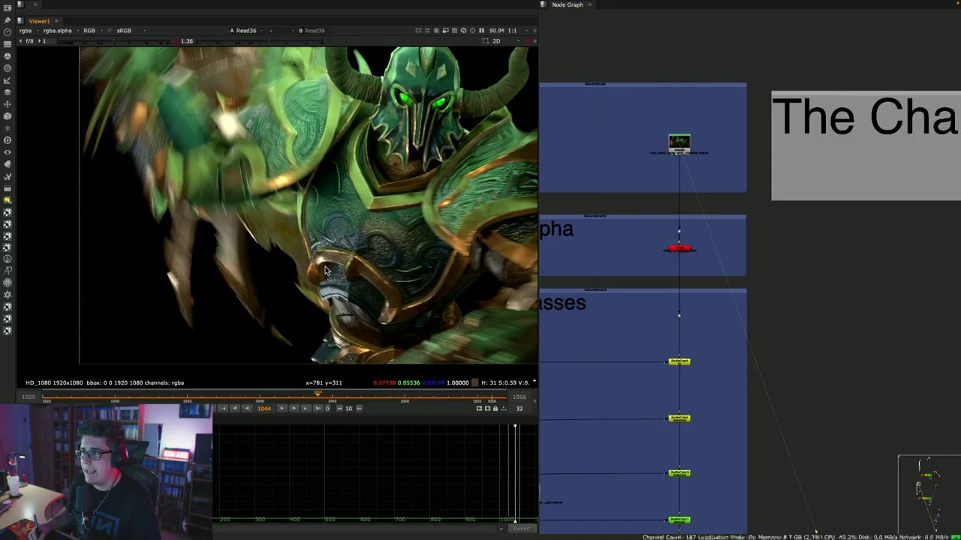
- Show the character's gi, refr and refl shader passes one after another in the viewer
{"action": "scroll", "coordinate": [832, 219], "scroll_direction": "up", "scroll_amount": 2}
{"action": "scroll", "coordinate": [747, 242], "scroll_direction": "up", "scroll_amount": 2}
{"action": "left_click", "coordinate": [752, 218]}
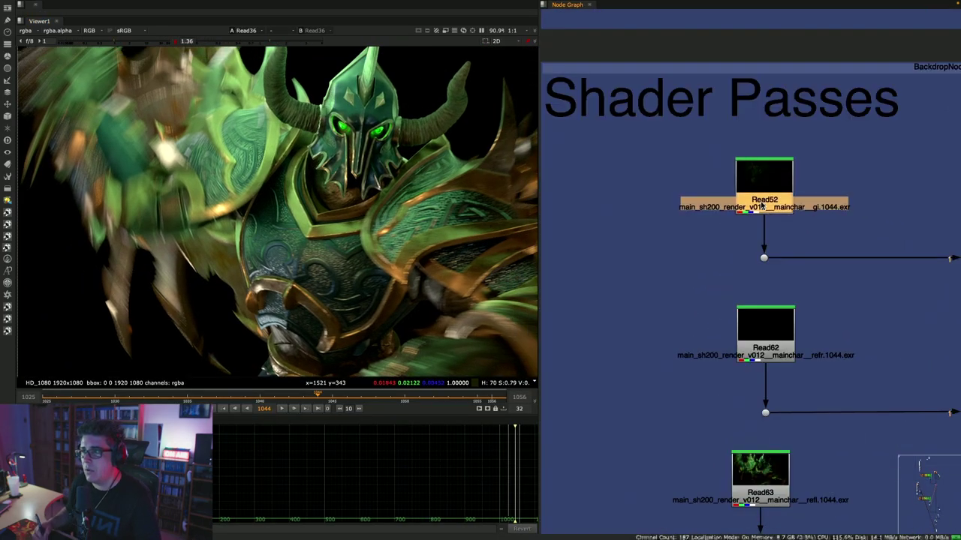
{"action": "key", "text": "1"}
{"action": "left_click", "coordinate": [753, 274]}
{"action": "key", "text": "1"}
{"action": "scroll", "coordinate": [712, 249], "scroll_direction": "up", "scroll_amount": 2}
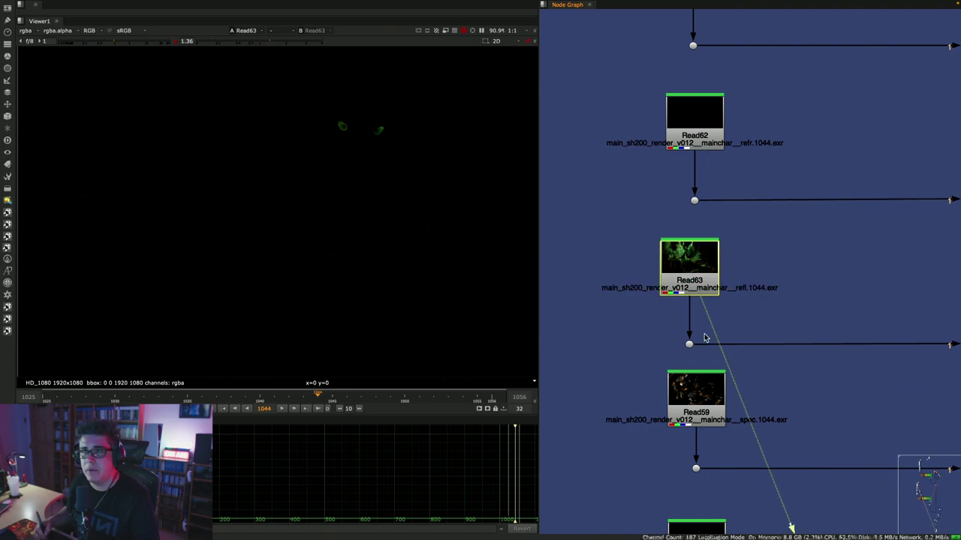
- View the character's spec, emission and diff shader passes one after another
{"action": "left_click", "coordinate": [696, 391]}
{"action": "key", "text": "1"}
{"action": "middle_click_drag", "start_coordinate": [743, 353], "coordinate": [743, 135]}
{"action": "left_click", "coordinate": [661, 322]}
{"action": "key", "text": "1"}
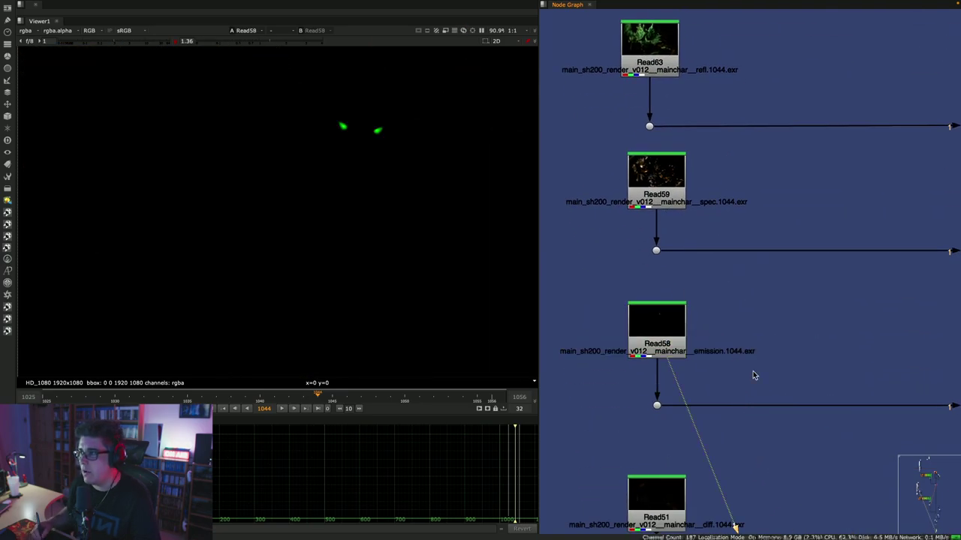
{"action": "middle_click_drag", "start_coordinate": [753, 376], "coordinate": [722, 168]}
{"action": "left_click", "coordinate": [660, 323]}
{"action": "key", "text": "1"}
{"action": "scroll", "coordinate": [792, 297], "scroll_direction": "down", "scroll_amount": 4}
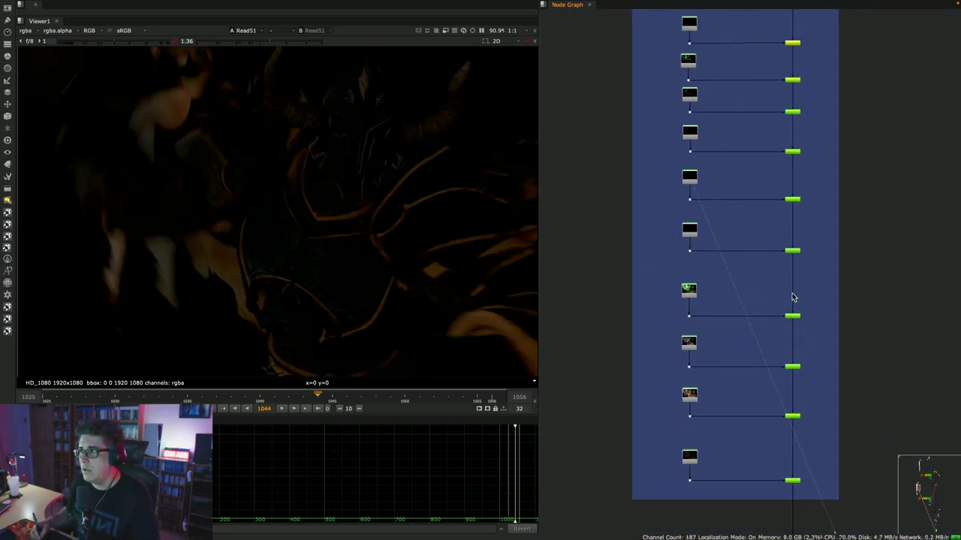
- Find the rendered dirt pass Read30 in the Scratches group, show it in the viewer and play the sequence
{"action": "scroll", "coordinate": [792, 297], "scroll_direction": "down", "scroll_amount": 10}
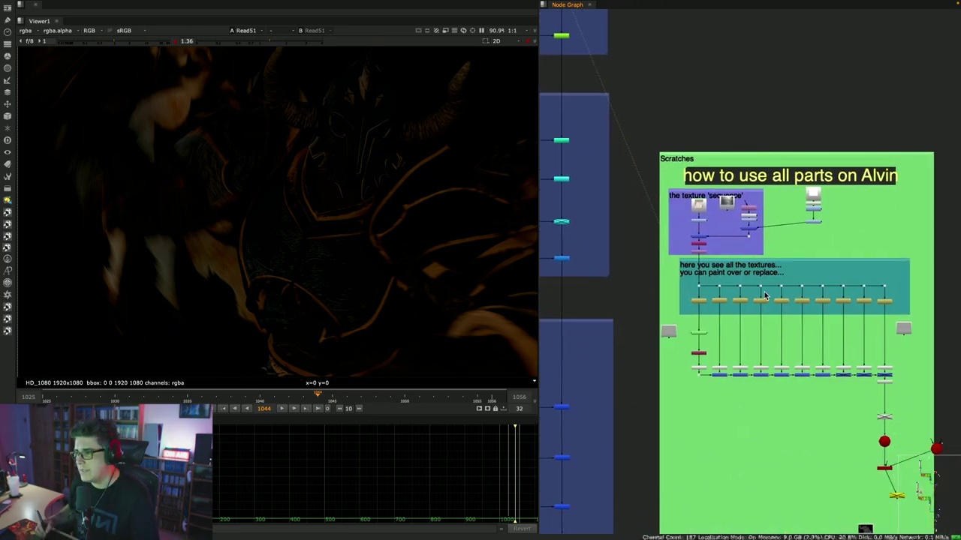
{"action": "scroll", "coordinate": [765, 295], "scroll_direction": "down", "scroll_amount": 2}
{"action": "scroll", "coordinate": [826, 437], "scroll_direction": "up", "scroll_amount": 5}
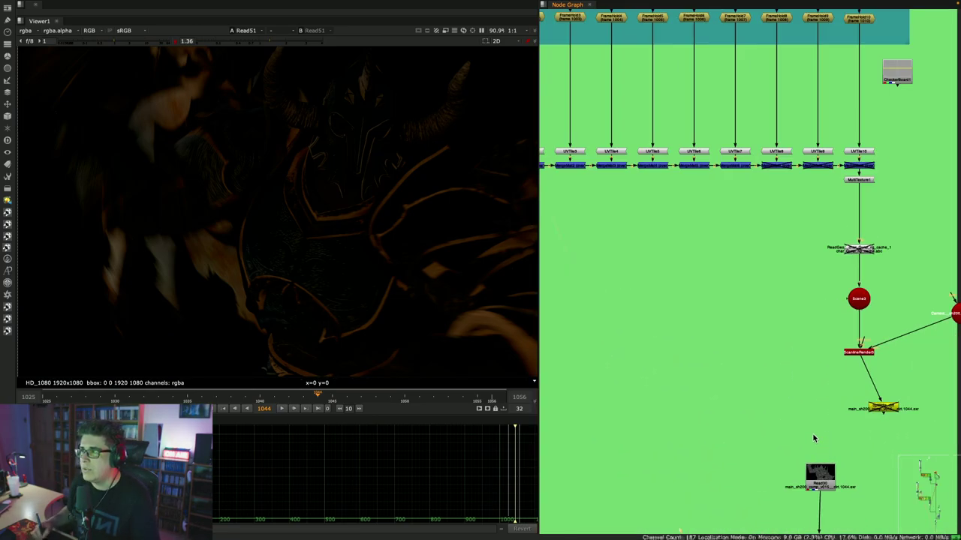
{"action": "scroll", "coordinate": [813, 438], "scroll_direction": "up", "scroll_amount": 2}
{"action": "middle_click_drag", "start_coordinate": [813, 438], "coordinate": [789, 395]}
{"action": "scroll", "coordinate": [808, 243], "scroll_direction": "up", "scroll_amount": 2}
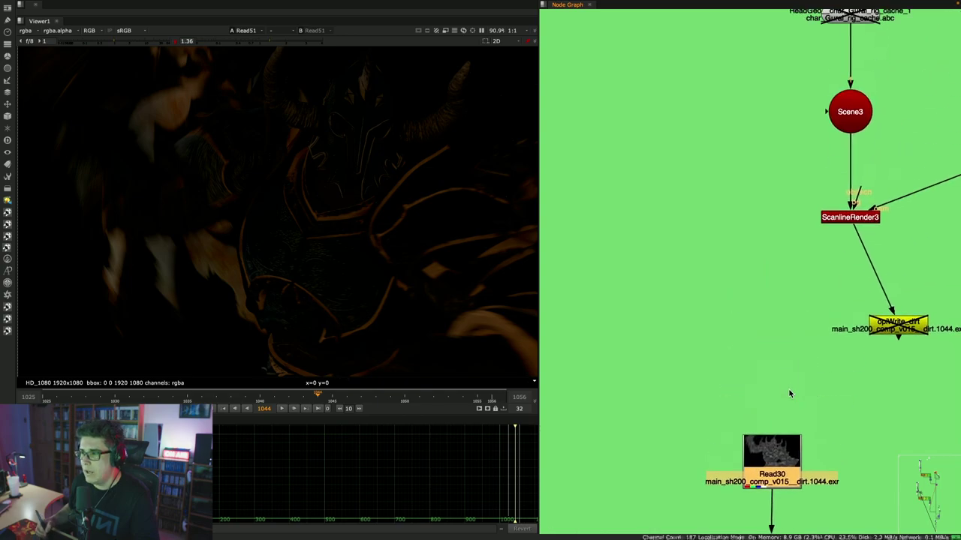
{"action": "left_click", "coordinate": [854, 225]}
{"action": "left_click_drag", "start_coordinate": [781, 467], "coordinate": [777, 465]}
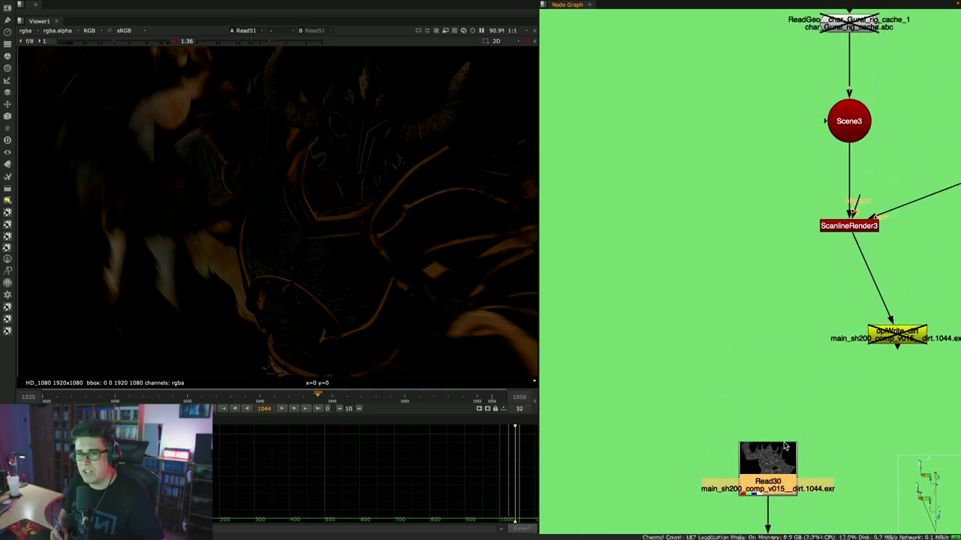
{"action": "key", "text": "1"}
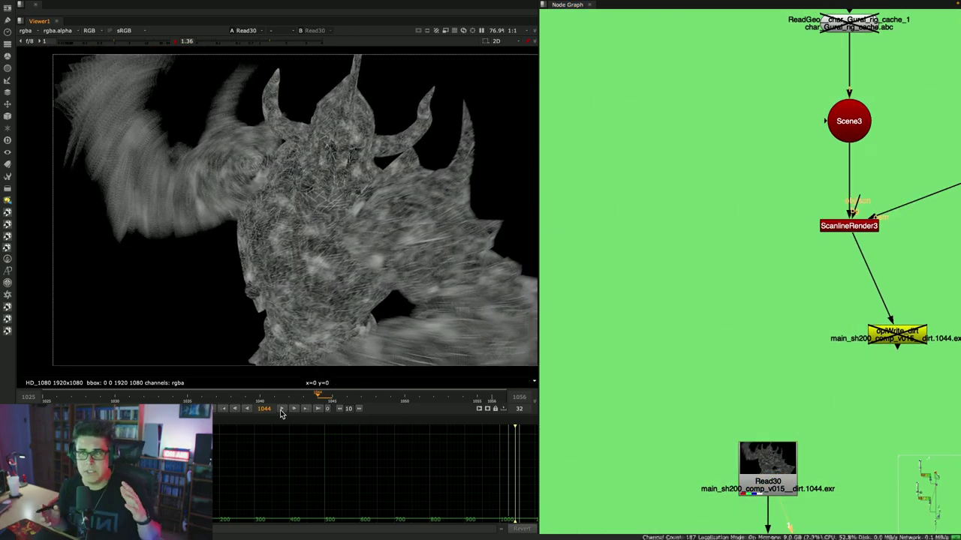
{"action": "left_click", "coordinate": [281, 410]}
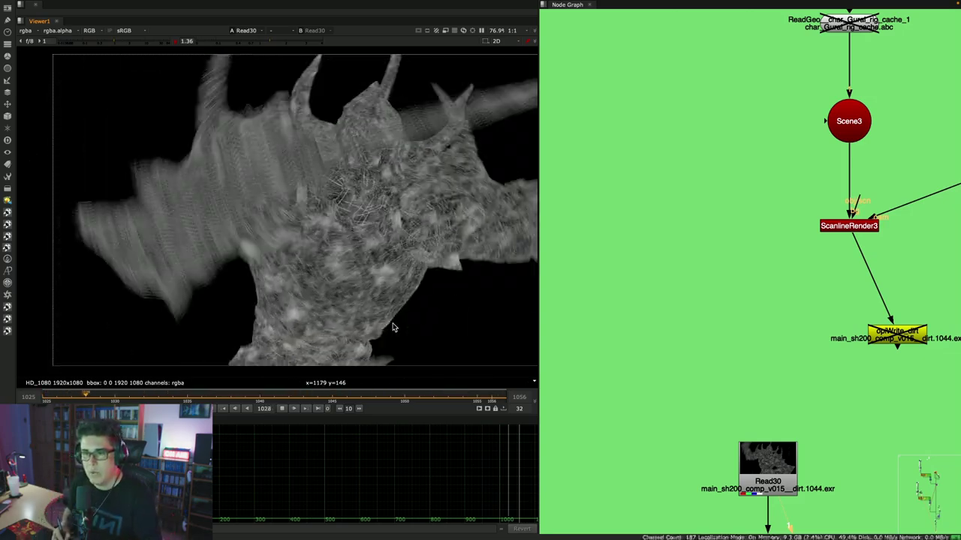
{"action": "left_click", "coordinate": [283, 410]}
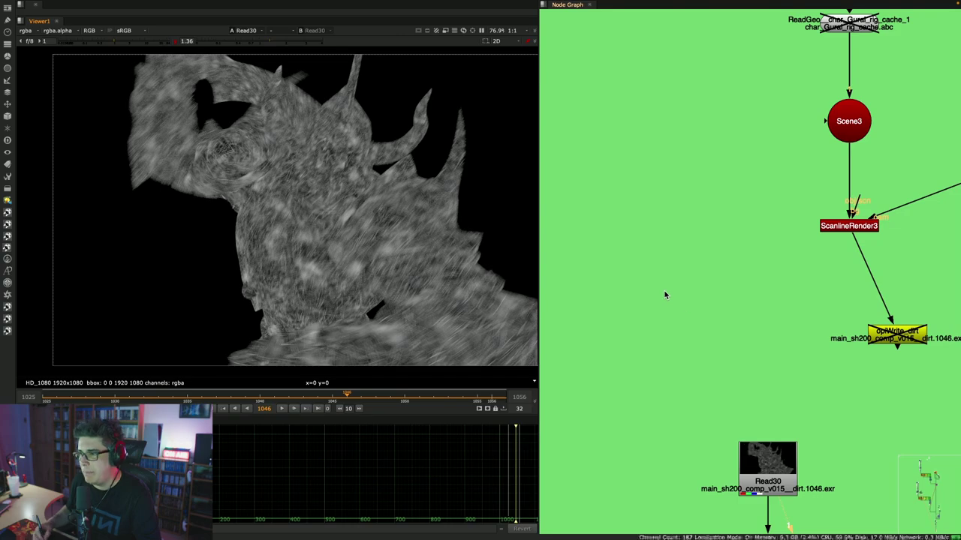
- Show the character at Dot47, go back to frame 1044, and view the graded result at Merge28
{"action": "key", "text": "1"}
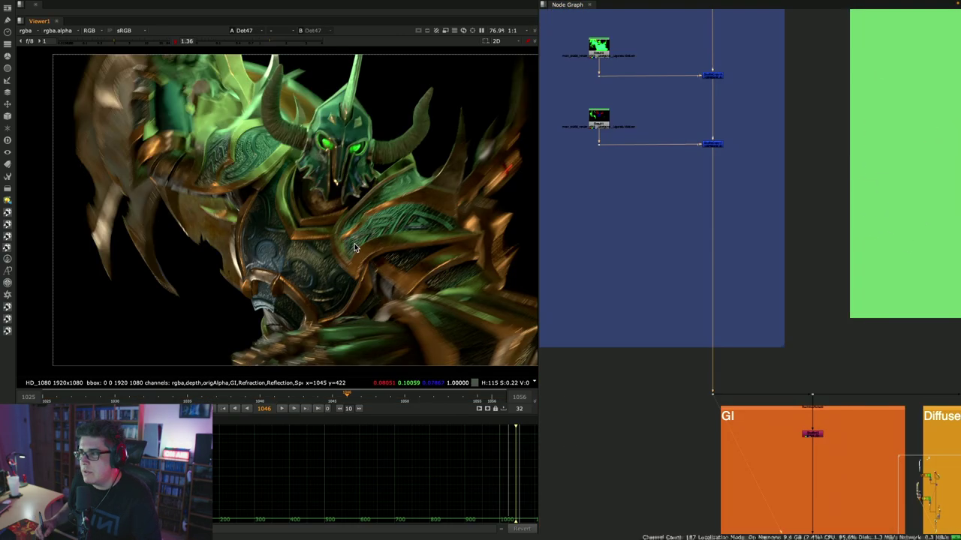
{"action": "key", "text": "Left"}
{"action": "key", "text": "Left"}
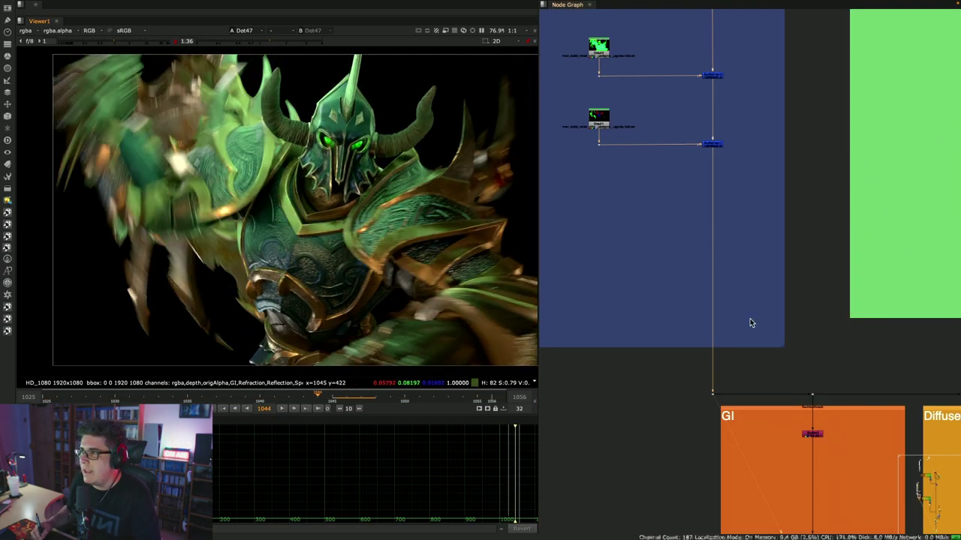
{"action": "key", "text": "2"}
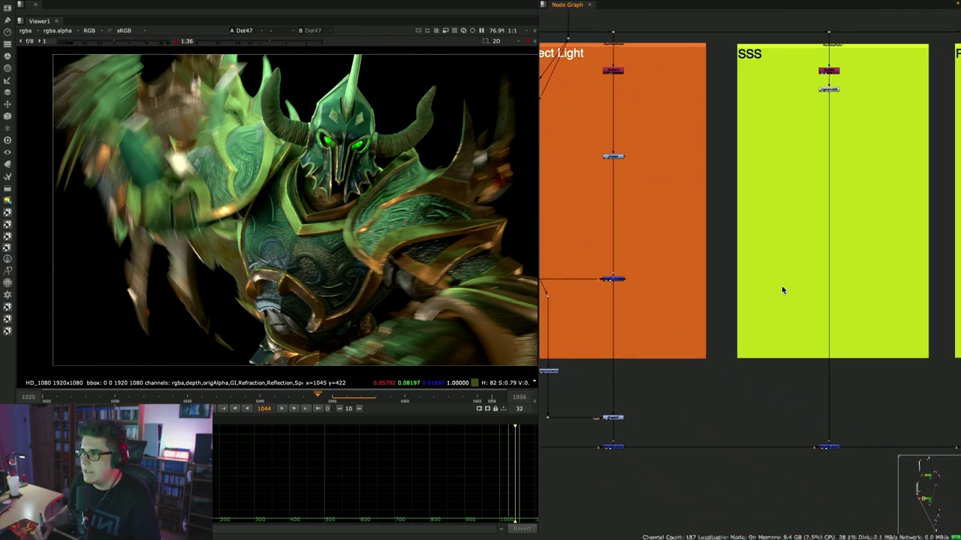
{"action": "key", "text": "3"}
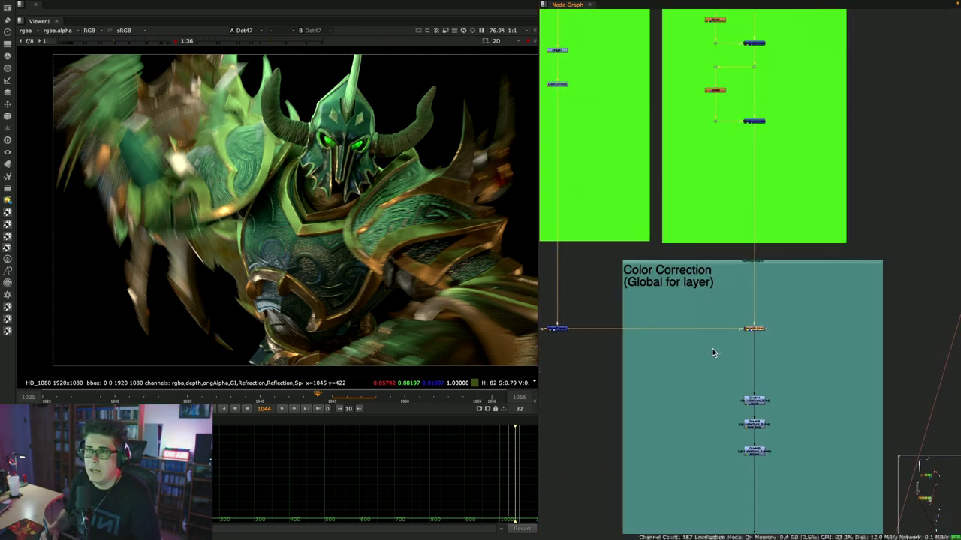
{"action": "key", "text": "4"}
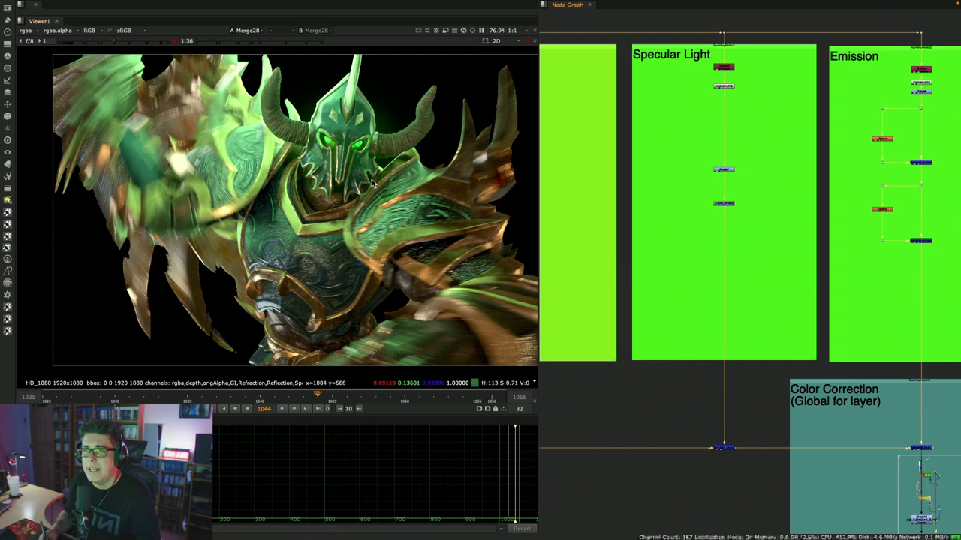
- Examine the helmet up close and disable the masked Grade feeding Merge23 below Direct Light to compare the scratches
{"action": "scroll", "coordinate": [369, 150], "scroll_direction": "up", "scroll_amount": 3}
{"action": "key", "text": "3"}
{"action": "scroll", "coordinate": [389, 78], "scroll_direction": "up", "scroll_amount": 4}
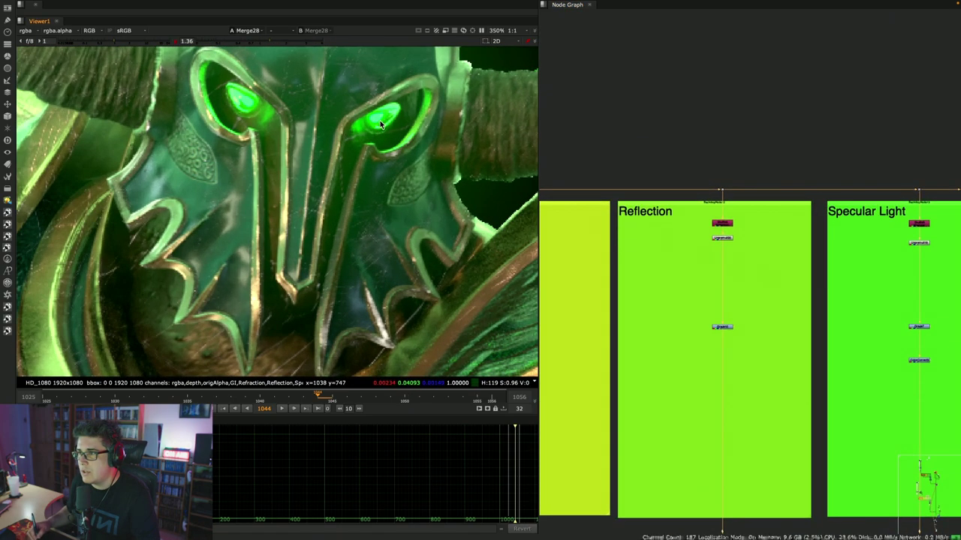
{"action": "key", "text": "1"}
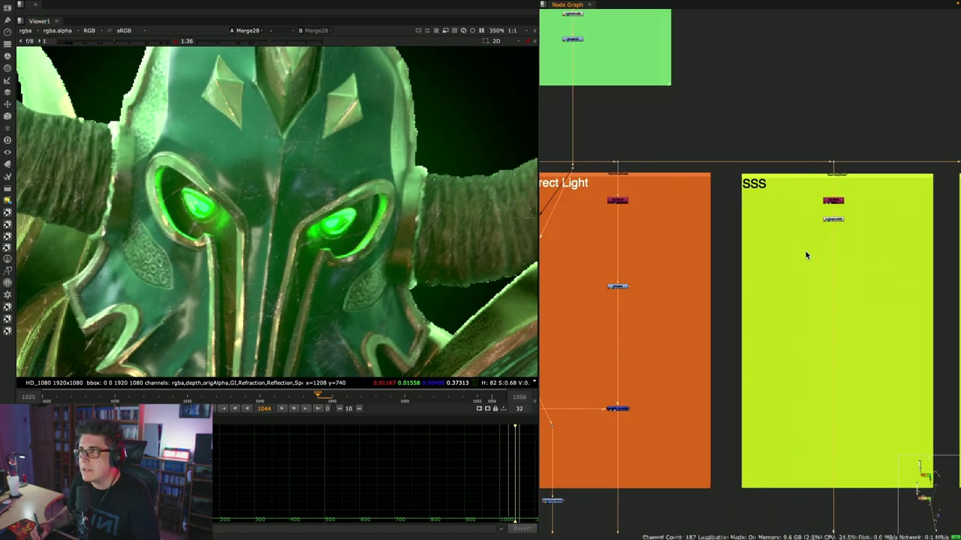
{"action": "scroll", "coordinate": [687, 276], "scroll_direction": "up", "scroll_amount": 5}
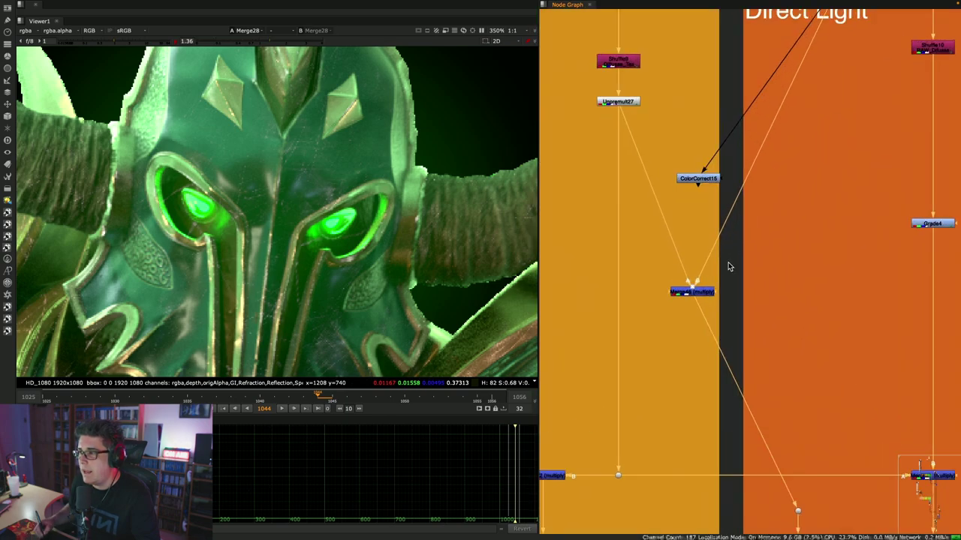
{"action": "middle_click_drag", "start_coordinate": [748, 263], "coordinate": [709, 147]}
{"action": "scroll", "coordinate": [710, 147], "scroll_direction": "down", "scroll_amount": 3}
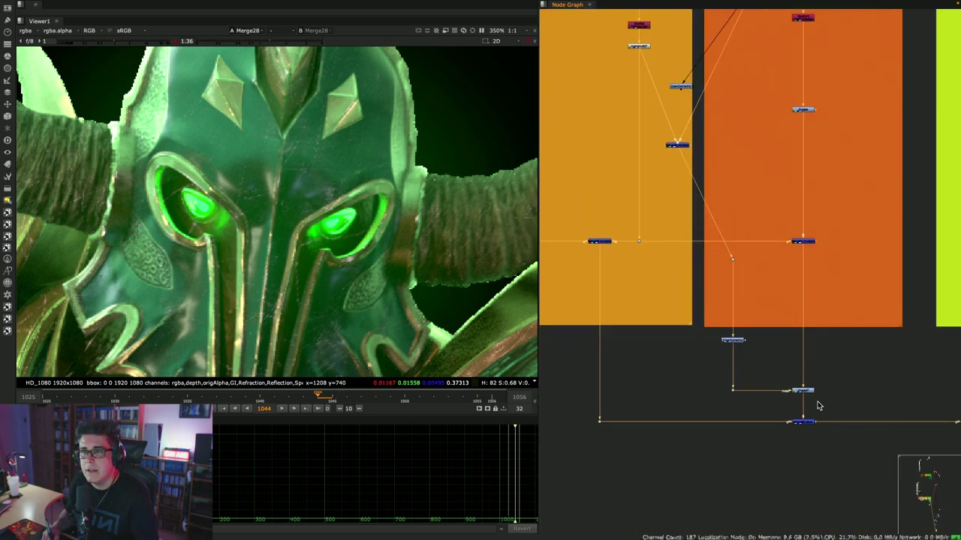
{"action": "scroll", "coordinate": [819, 406], "scroll_direction": "up", "scroll_amount": 4}
{"action": "key", "text": "d"}
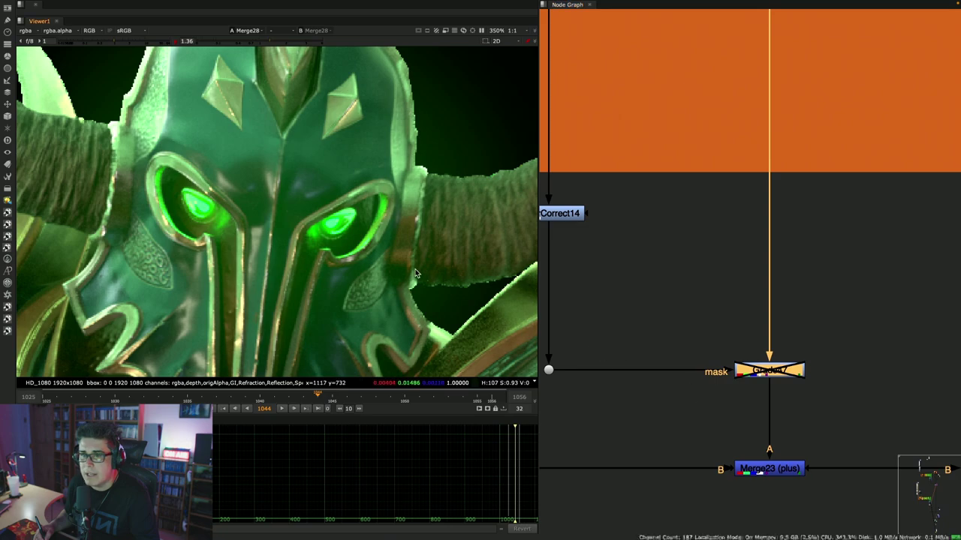
- Inspect the scratches across the collar, chest and shoulder armor in the enlarged viewer
{"action": "key", "text": "space"}
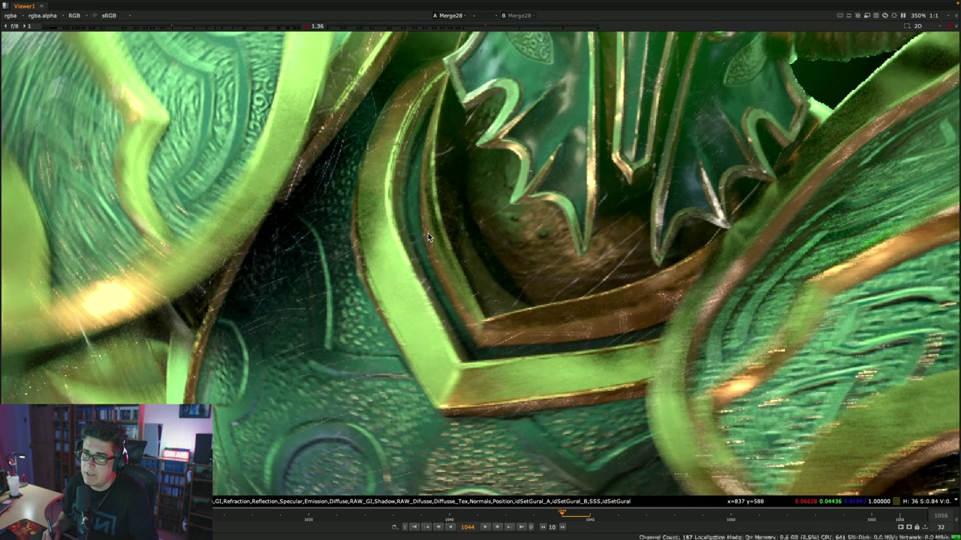
{"action": "middle_click_drag", "start_coordinate": [546, 225], "coordinate": [378, 245]}
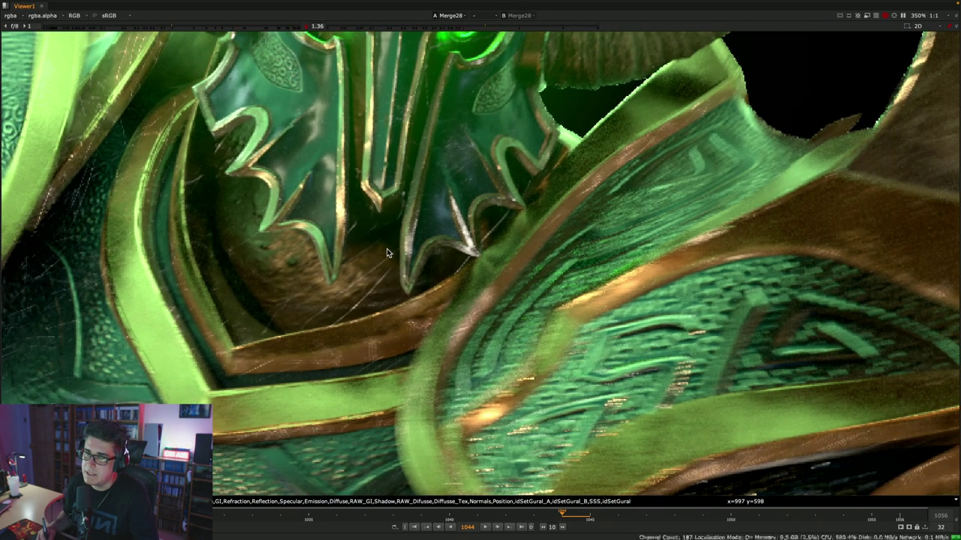
{"action": "middle_click_drag", "start_coordinate": [618, 293], "coordinate": [493, 184]}
{"action": "middle_click_drag", "start_coordinate": [505, 223], "coordinate": [494, 200]}
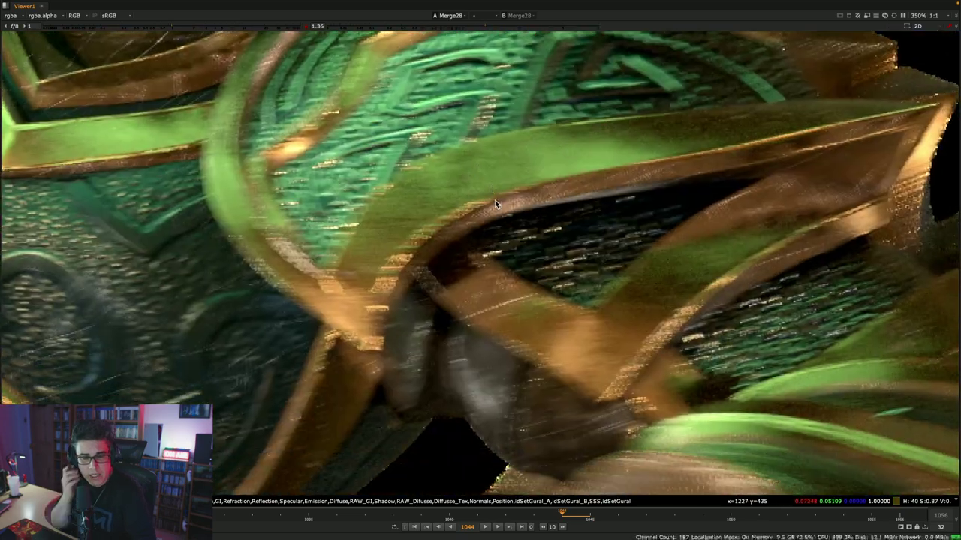
{"action": "middle_click_drag", "start_coordinate": [455, 291], "coordinate": [516, 236]}
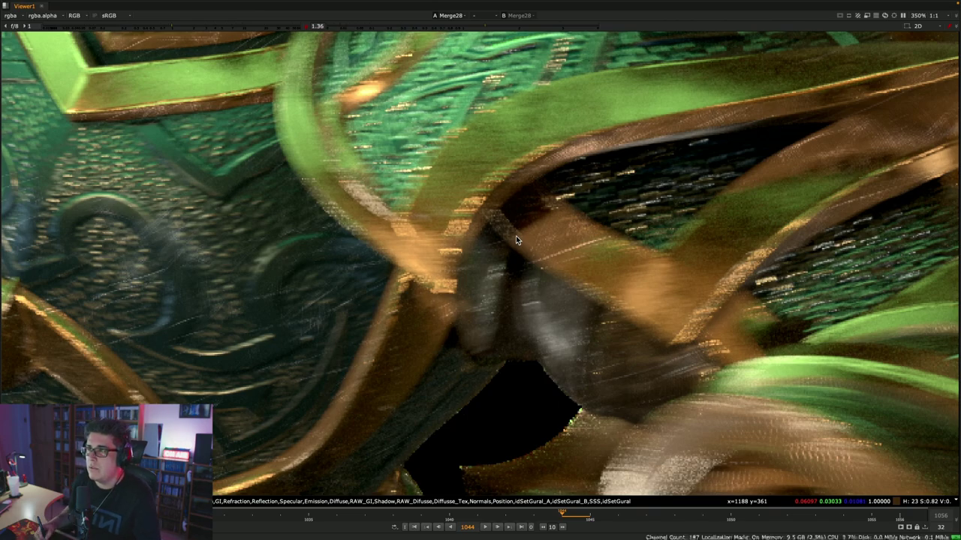
- Return to the node graph layout and show the ALVIN diffuse texture Read29 from the texture sequence group
{"action": "key", "text": "space"}
{"action": "scroll", "coordinate": [640, 260], "scroll_direction": "down", "scroll_amount": 4}
{"action": "middle_click_drag", "start_coordinate": [641, 260], "coordinate": [731, 518]}
{"action": "scroll", "coordinate": [701, 249], "scroll_direction": "down", "scroll_amount": 3}
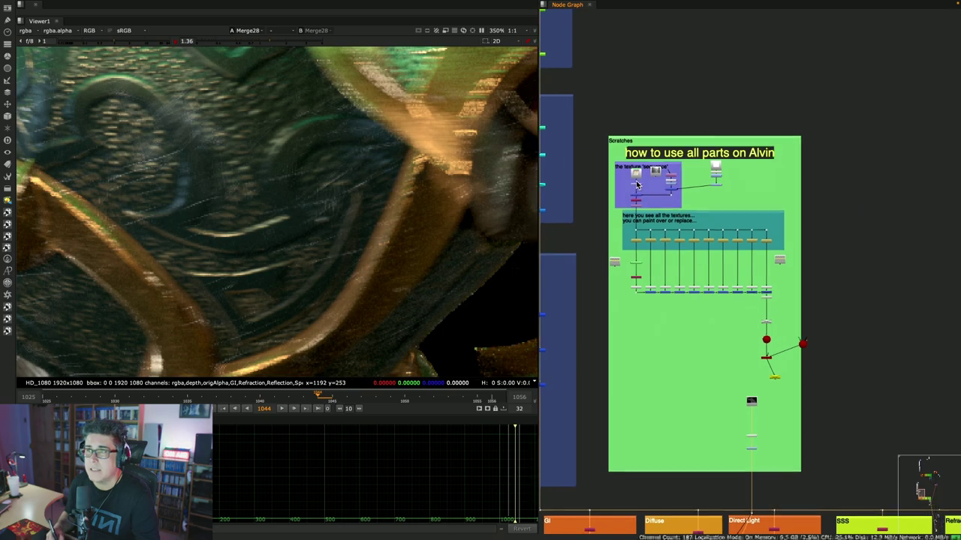
{"action": "scroll", "coordinate": [632, 186], "scroll_direction": "up", "scroll_amount": 5}
{"action": "left_click", "coordinate": [646, 134]}
{"action": "key", "text": "1"}
{"action": "scroll", "coordinate": [333, 242], "scroll_direction": "down", "scroll_amount": 8}
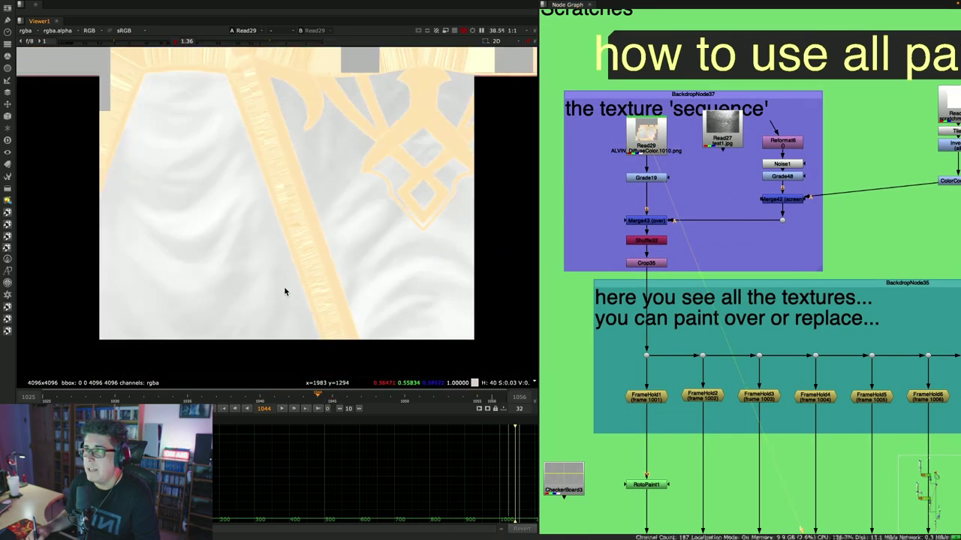
- Check the test1.jpg texture in Read27, then show the noise and scratch texture output at Crop35
{"action": "left_click", "coordinate": [725, 131]}
{"action": "key", "text": "1"}
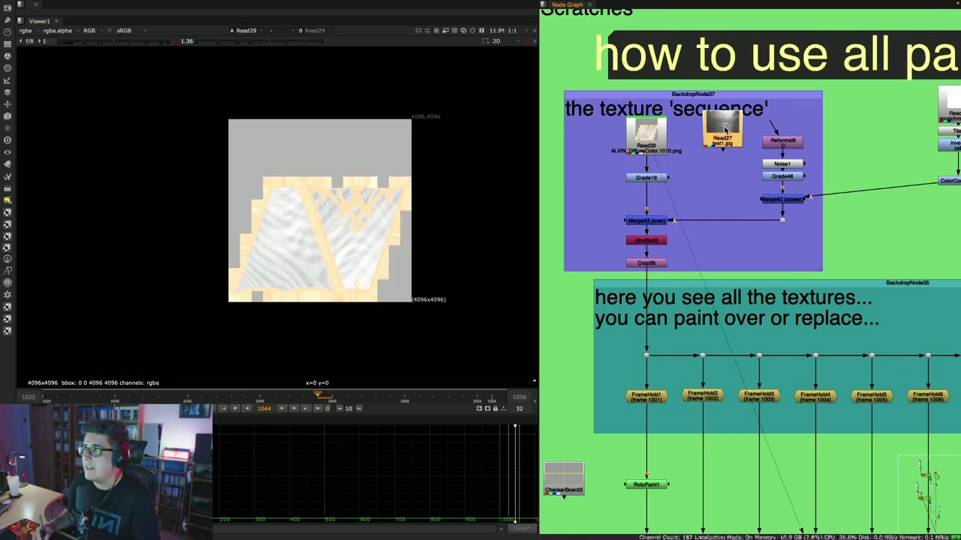
{"action": "key", "text": "1"}
{"action": "middle_click_drag", "start_coordinate": [726, 249], "coordinate": [650, 258]}
{"action": "left_click", "coordinate": [650, 258]}
{"action": "key", "text": "1"}
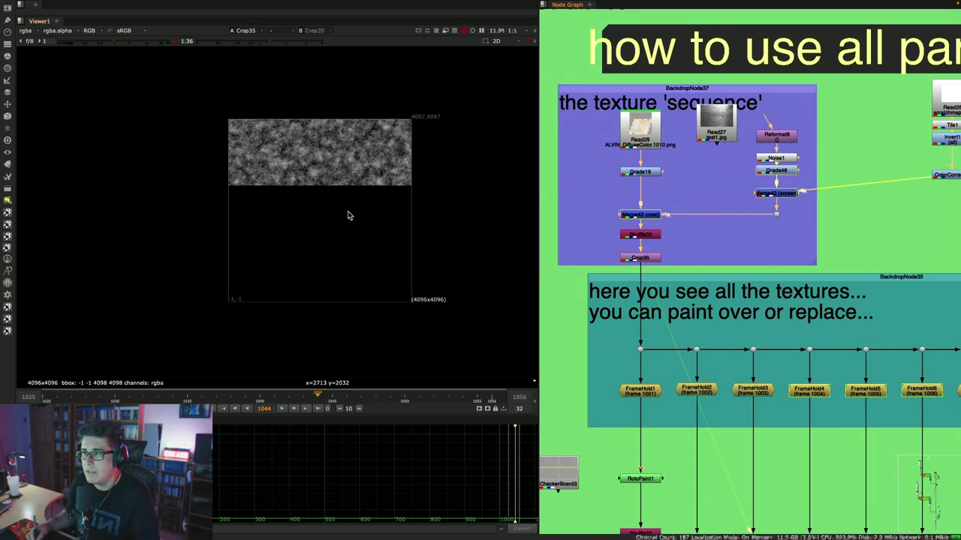
- Follow the UV tiles to MultiTexture1, enable the character's ReadGeo, show Scene3 in the viewer and close the ReadGeo properties
{"action": "middle_click_drag", "start_coordinate": [717, 335], "coordinate": [769, 147]}
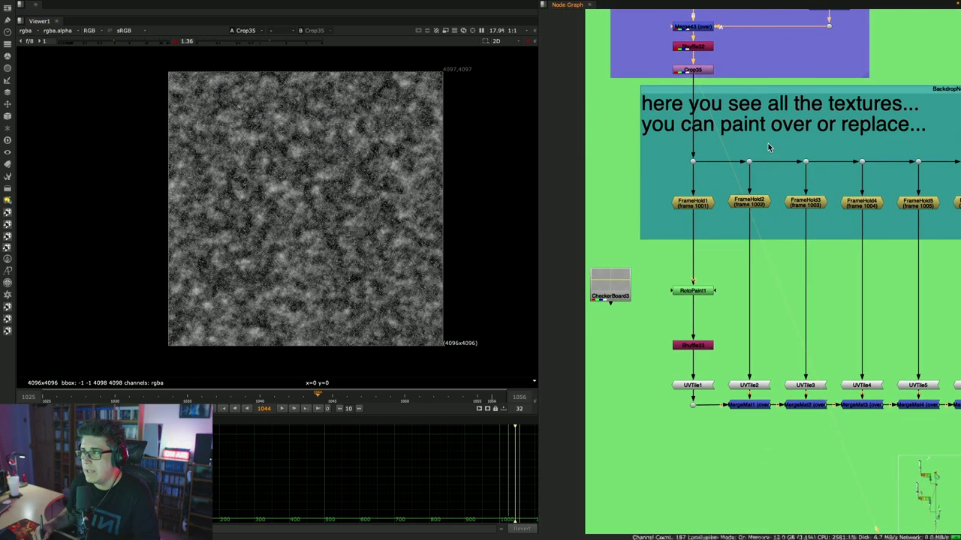
{"action": "middle_click_drag", "start_coordinate": [785, 338], "coordinate": [713, 279]}
{"action": "middle_click_drag", "start_coordinate": [820, 293], "coordinate": [629, 234]}
{"action": "middle_click_drag", "start_coordinate": [867, 266], "coordinate": [670, 219]}
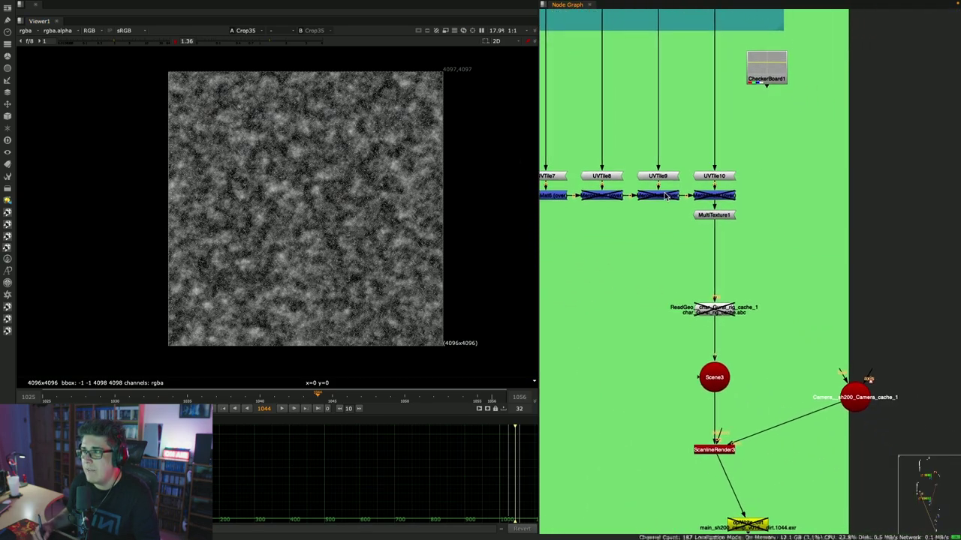
{"action": "left_click", "coordinate": [724, 217]}
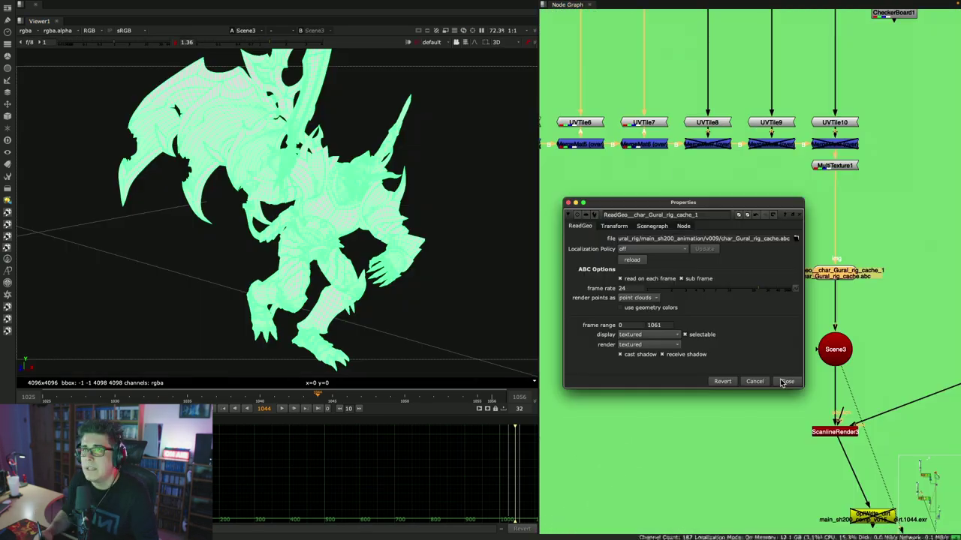
{"action": "left_click", "coordinate": [789, 381]}
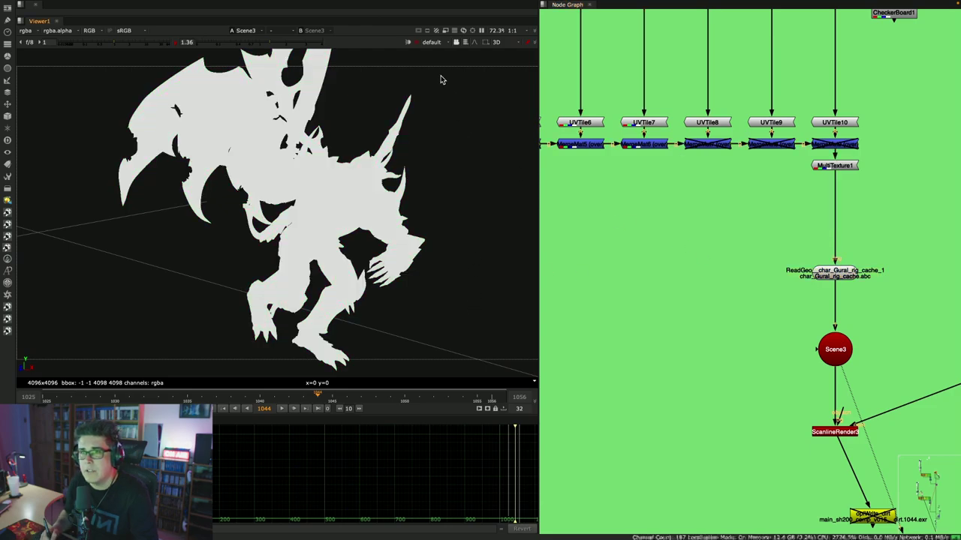
- Orbit around the scratch-textured character geometry of Scene3 in the enlarged 3D viewer
{"action": "left_click", "coordinate": [409, 43]}
{"action": "left_click_drag", "start_coordinate": [386, 224], "coordinate": [364, 229], "text": "ctrl"}
{"action": "key", "text": "space"}
{"action": "left_click_drag", "start_coordinate": [489, 276], "coordinate": [515, 254], "text": "ctrl"}
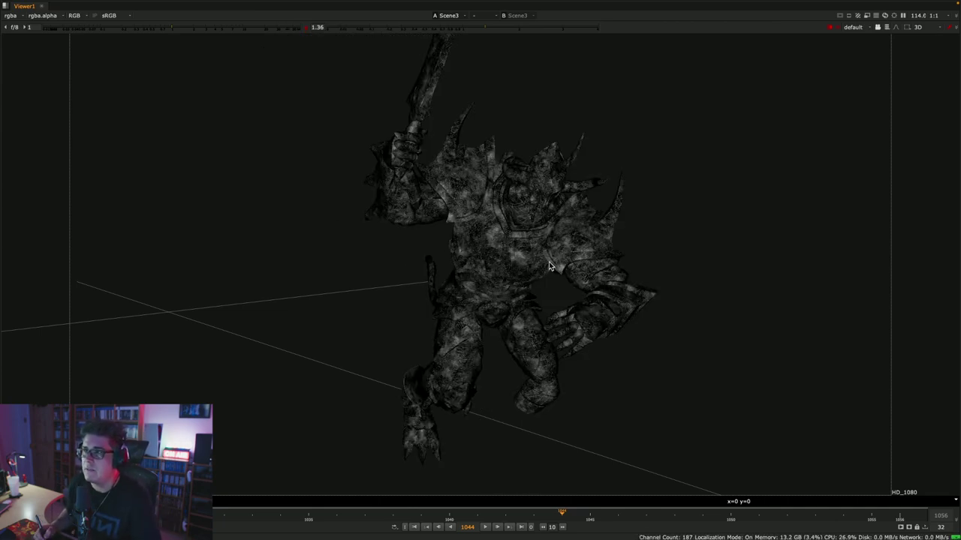
{"action": "left_click_drag", "start_coordinate": [518, 285], "coordinate": [500, 249], "text": "ctrl"}
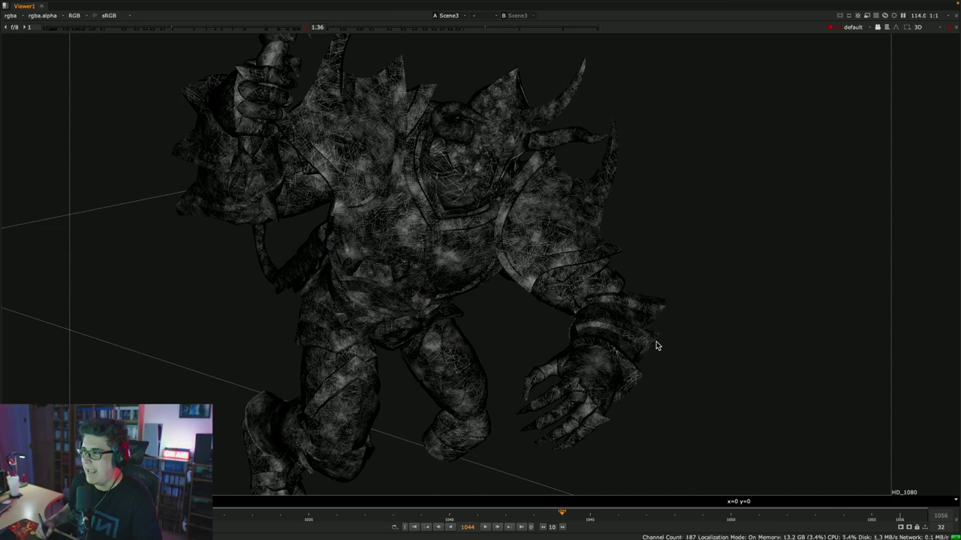
- Return to the node graph layout, go to the Post Blur group and show its incoming character render in the viewer
{"action": "key", "text": "space"}
{"action": "scroll", "coordinate": [732, 304], "scroll_direction": "down", "scroll_amount": 2}
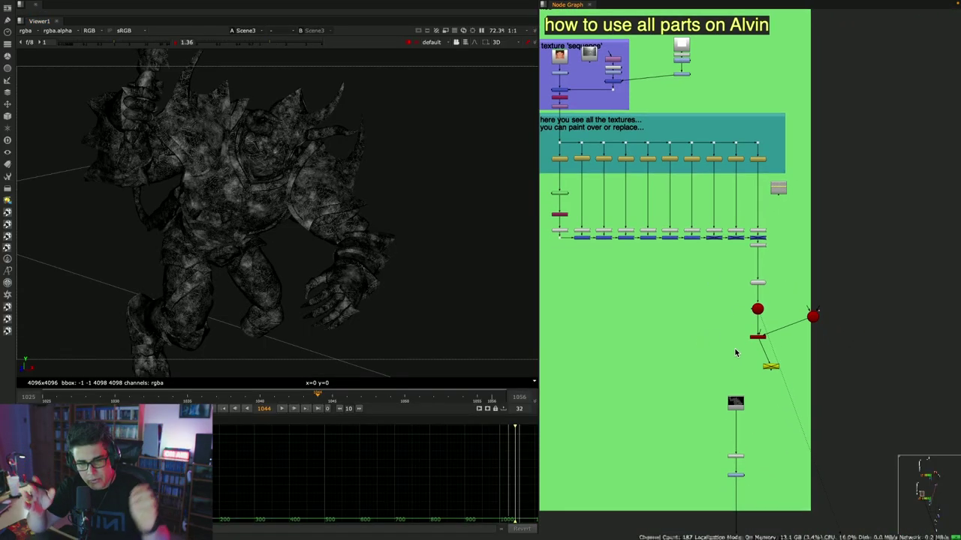
{"action": "middle_click_drag", "start_coordinate": [736, 353], "coordinate": [684, 238]}
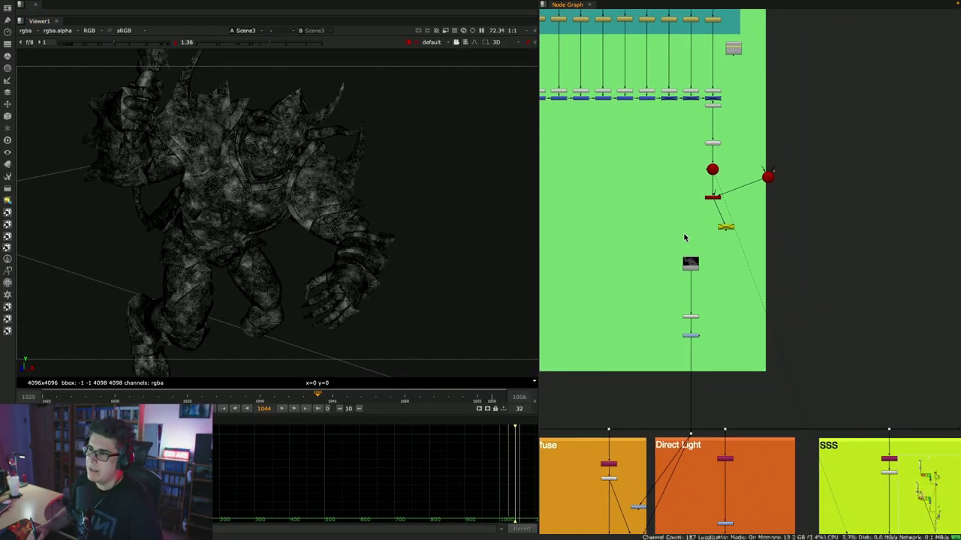
{"action": "middle_click_drag", "start_coordinate": [777, 392], "coordinate": [555, 144]}
{"action": "middle_click_drag", "start_coordinate": [797, 379], "coordinate": [782, 132]}
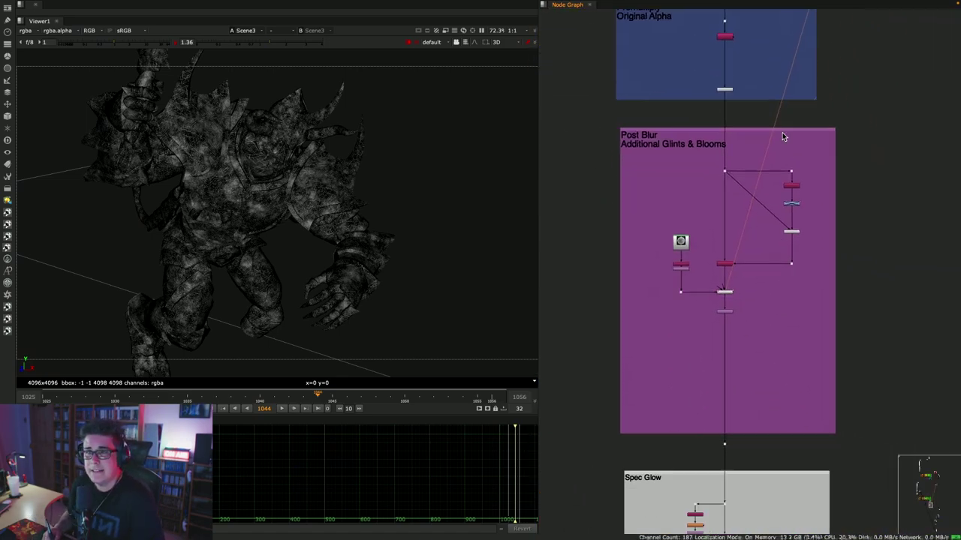
{"action": "middle_click_drag", "start_coordinate": [729, 212], "coordinate": [729, 178]}
{"action": "scroll", "coordinate": [729, 178], "scroll_direction": "up", "scroll_amount": 4}
{"action": "key", "text": "1"}
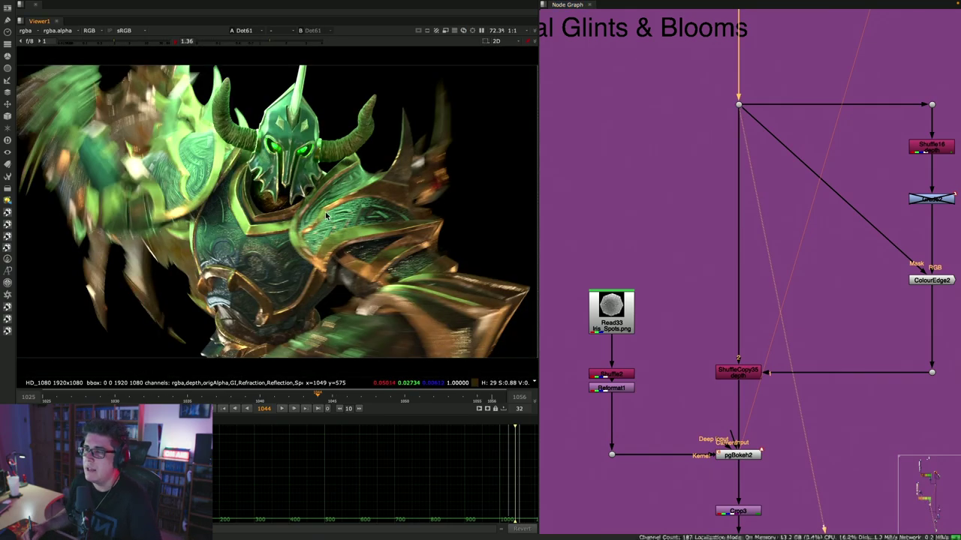
- Show the defocused output of pgBokeh2 in the viewer and examine the node's inputs and clone badge up close
{"action": "middle_click_drag", "start_coordinate": [775, 263], "coordinate": [853, 116]}
{"action": "left_click", "coordinate": [815, 309]}
{"action": "key", "text": "1"}
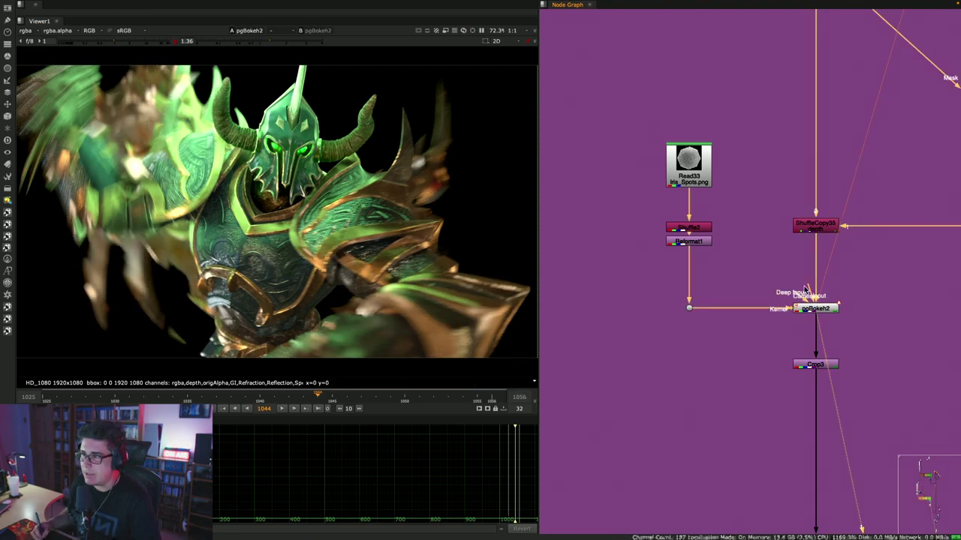
{"action": "scroll", "coordinate": [842, 299], "scroll_direction": "up", "scroll_amount": 5}
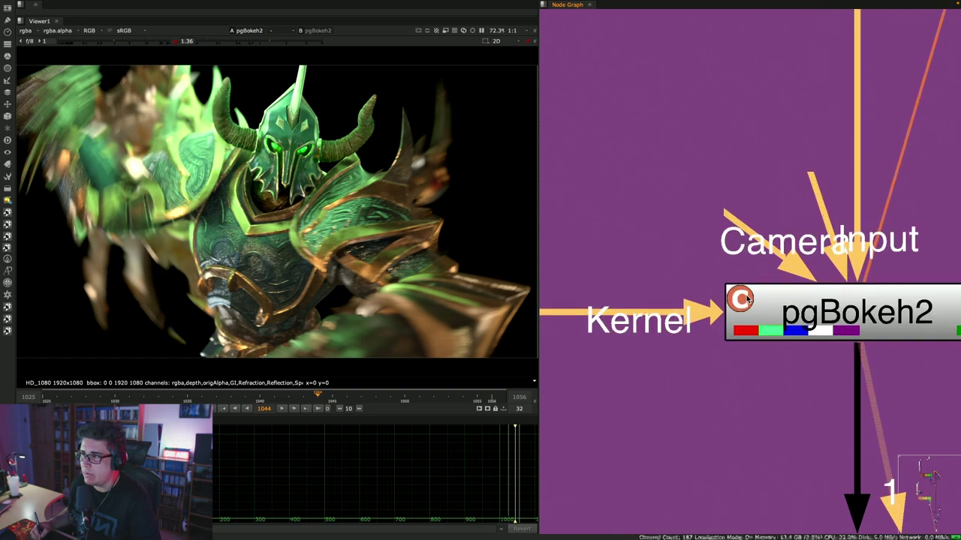
{"action": "scroll", "coordinate": [737, 302], "scroll_direction": "down", "scroll_amount": 6}
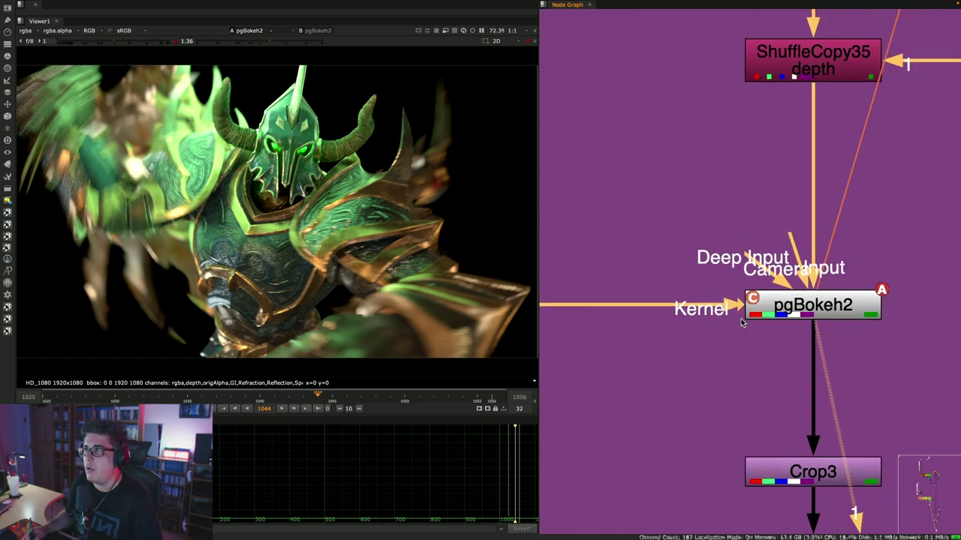
- Open the properties of pgBokeh2 and of its clone elsewhere in the graph, and place the two windows side by side
{"action": "double_click", "coordinate": [790, 301]}
{"action": "left_click_drag", "start_coordinate": [756, 48], "coordinate": [369, 62]}
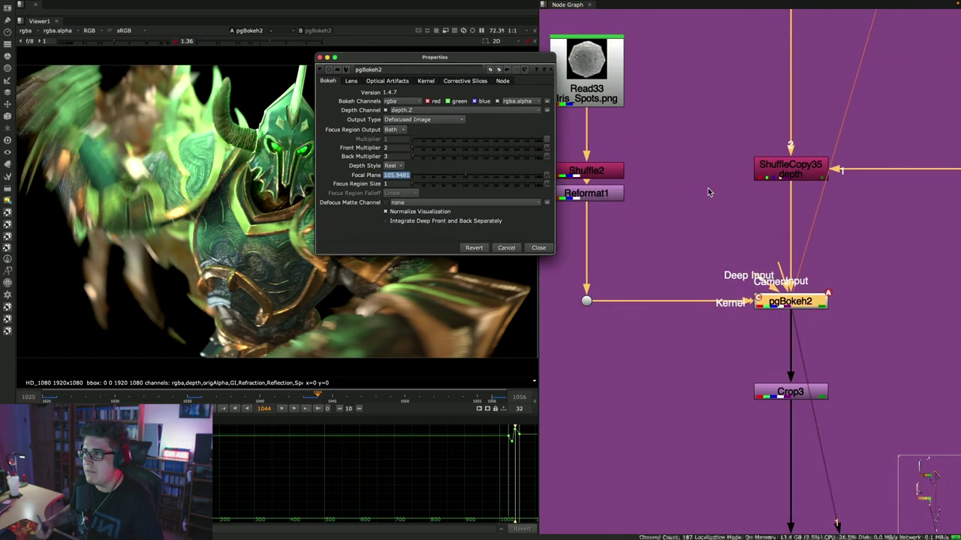
{"action": "scroll", "coordinate": [707, 188], "scroll_direction": "down", "scroll_amount": 6}
{"action": "scroll", "coordinate": [677, 410], "scroll_direction": "up", "scroll_amount": 4}
{"action": "scroll", "coordinate": [677, 410], "scroll_direction": "up", "scroll_amount": 5}
{"action": "scroll", "coordinate": [714, 429], "scroll_direction": "down", "scroll_amount": 4}
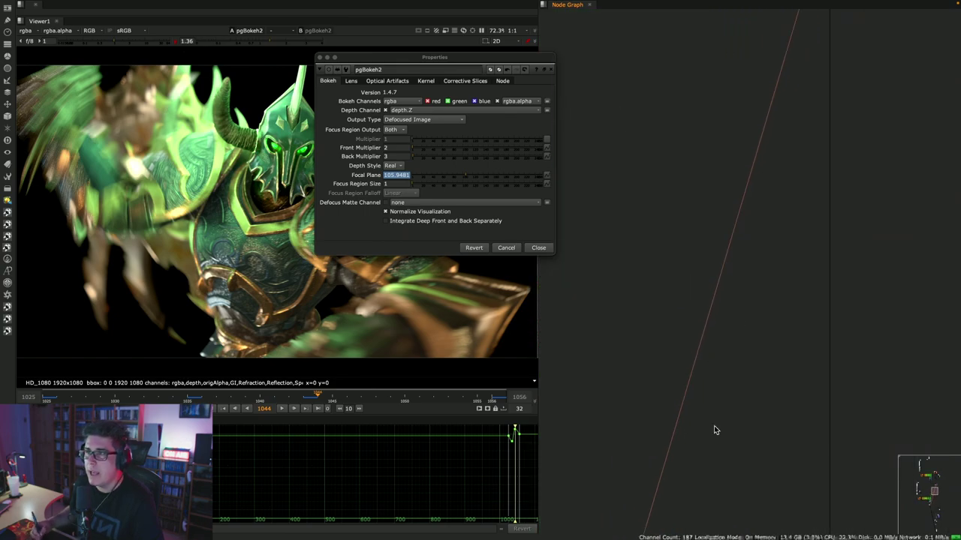
{"action": "scroll", "coordinate": [793, 247], "scroll_direction": "up", "scroll_amount": 4}
{"action": "scroll", "coordinate": [719, 361], "scroll_direction": "up", "scroll_amount": 5}
{"action": "double_click", "coordinate": [719, 303]}
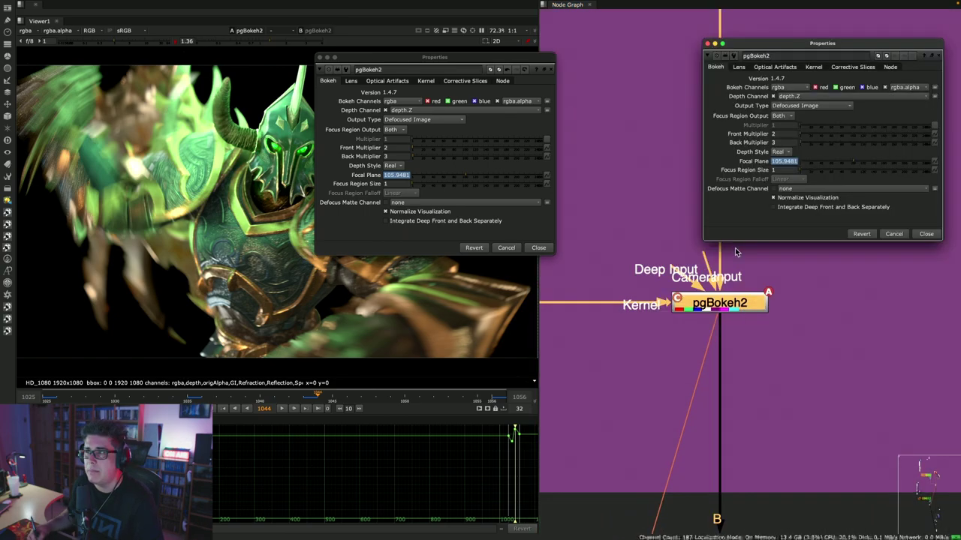
{"action": "left_click_drag", "start_coordinate": [770, 50], "coordinate": [661, 63]}
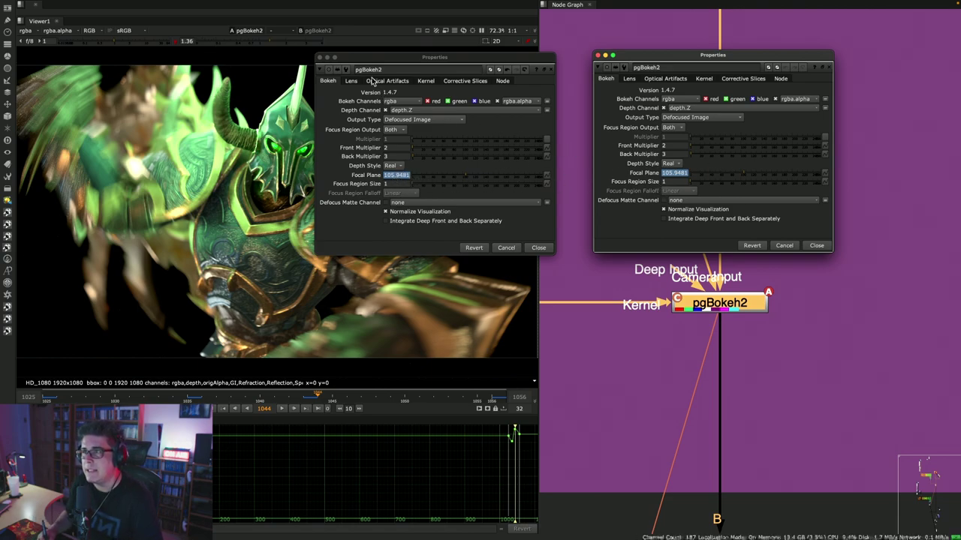
- Compare the lens, optical artifacts and kernel settings of the two pgBokeh2 clones, and close both properties windows
{"action": "left_click", "coordinate": [351, 81]}
{"action": "left_click", "coordinate": [628, 80]}
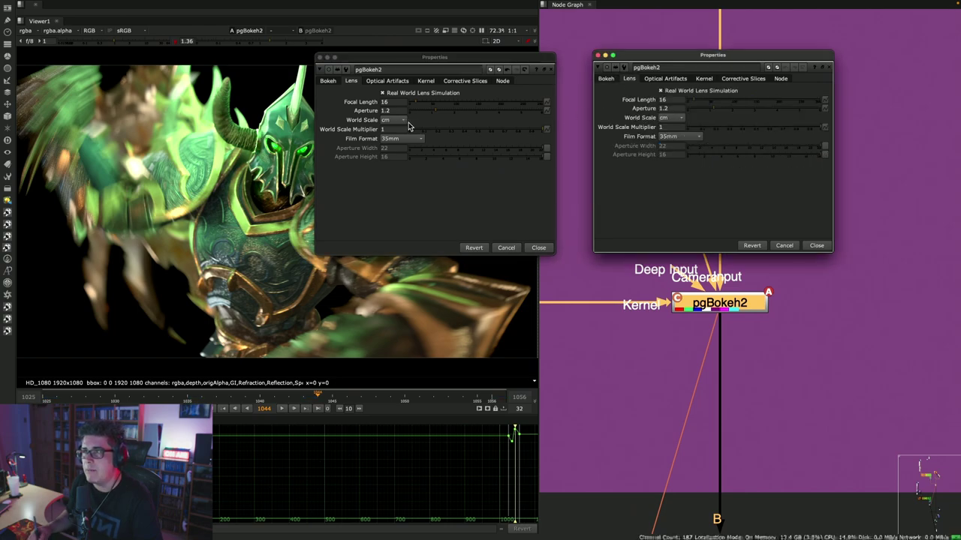
{"action": "left_click", "coordinate": [398, 83]}
{"action": "left_click", "coordinate": [666, 80]}
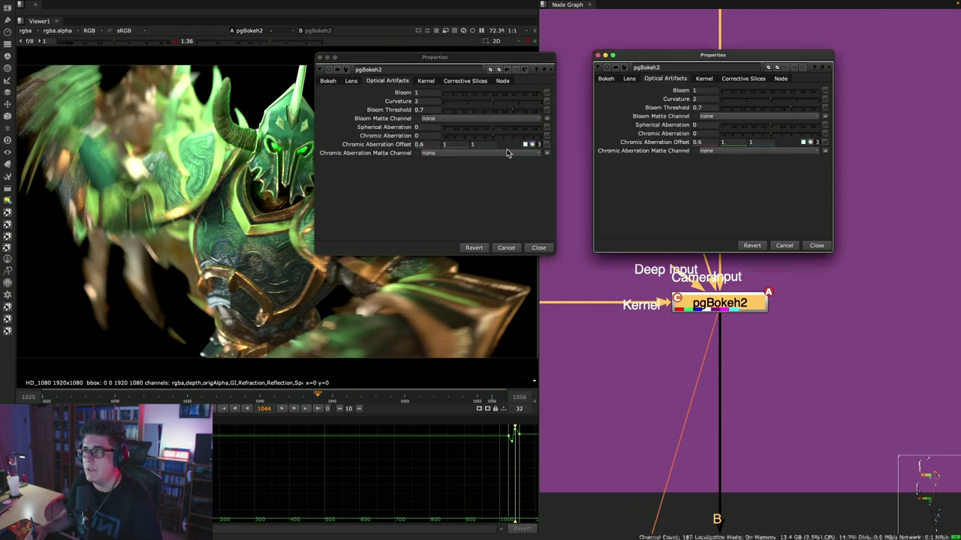
{"action": "left_click", "coordinate": [426, 81]}
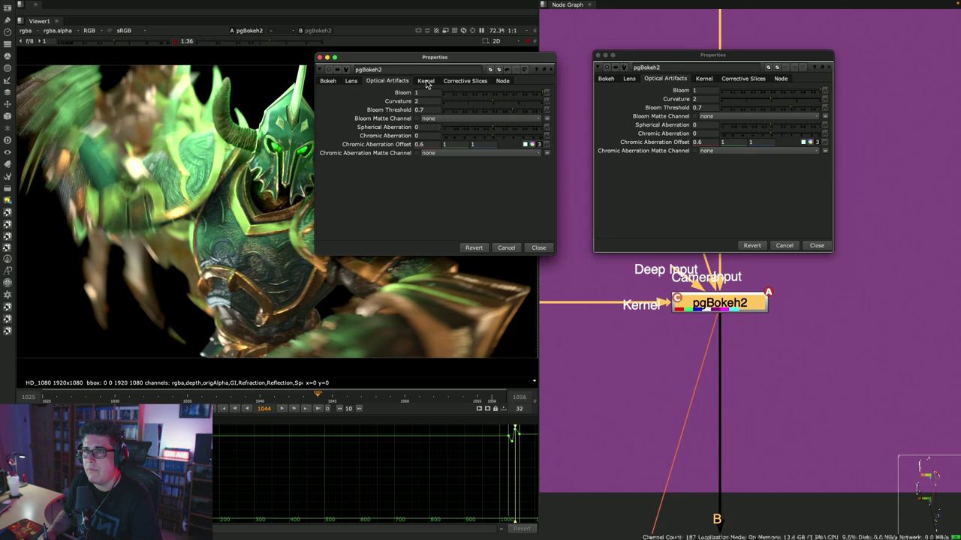
{"action": "left_click", "coordinate": [704, 78]}
{"action": "left_click", "coordinate": [335, 81]}
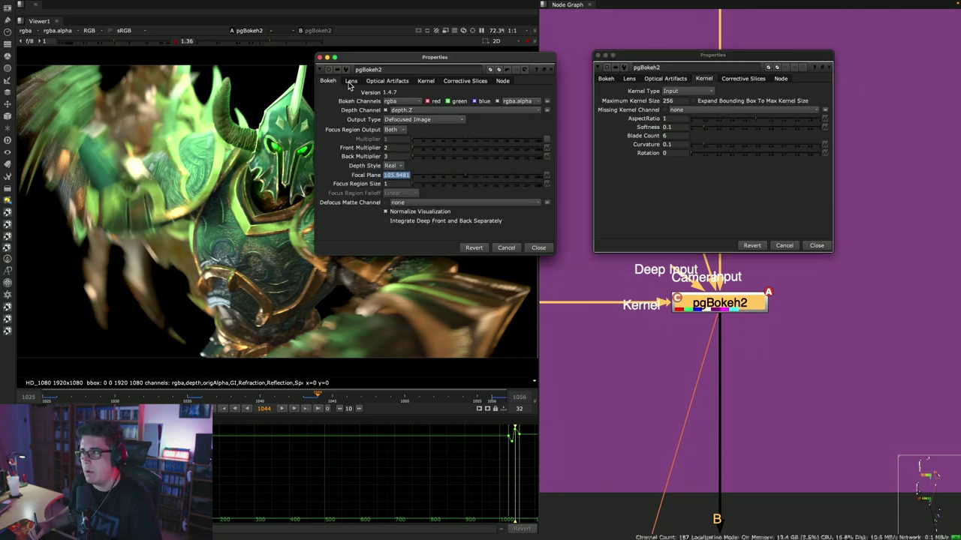
{"action": "left_click", "coordinate": [608, 78]}
{"action": "left_click", "coordinate": [817, 246]}
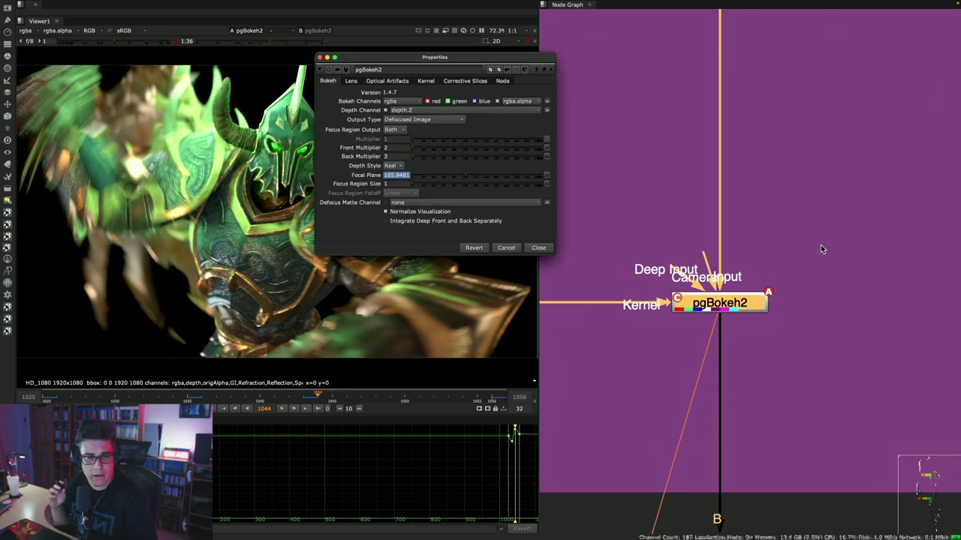
{"action": "left_click", "coordinate": [534, 248]}
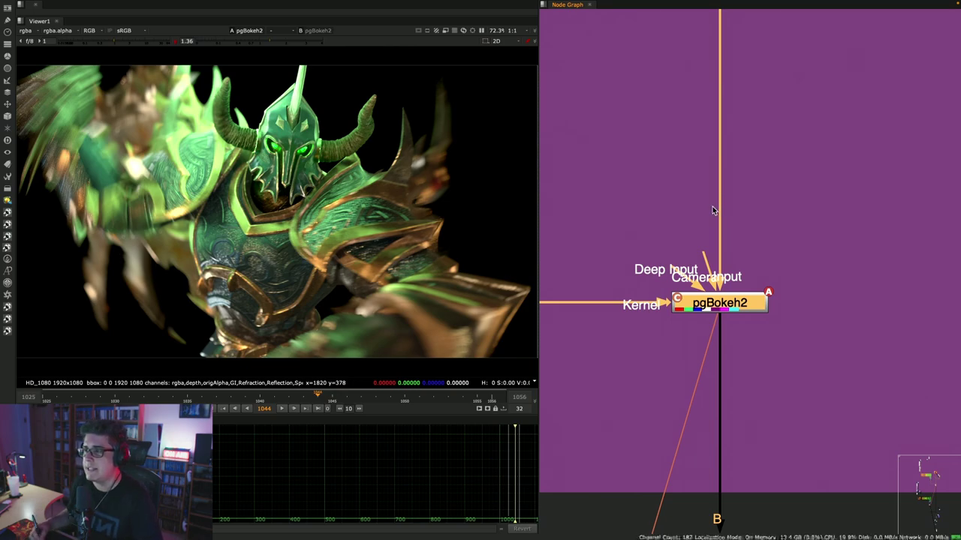
- Return to the depth branch of the Post Blur group and show the Shuffle16 depth pass in the viewer
{"action": "scroll", "coordinate": [734, 252], "scroll_direction": "down", "scroll_amount": 5}
{"action": "middle_click_drag", "start_coordinate": [660, 382], "coordinate": [748, 98]}
{"action": "scroll", "coordinate": [691, 311], "scroll_direction": "up", "scroll_amount": 8}
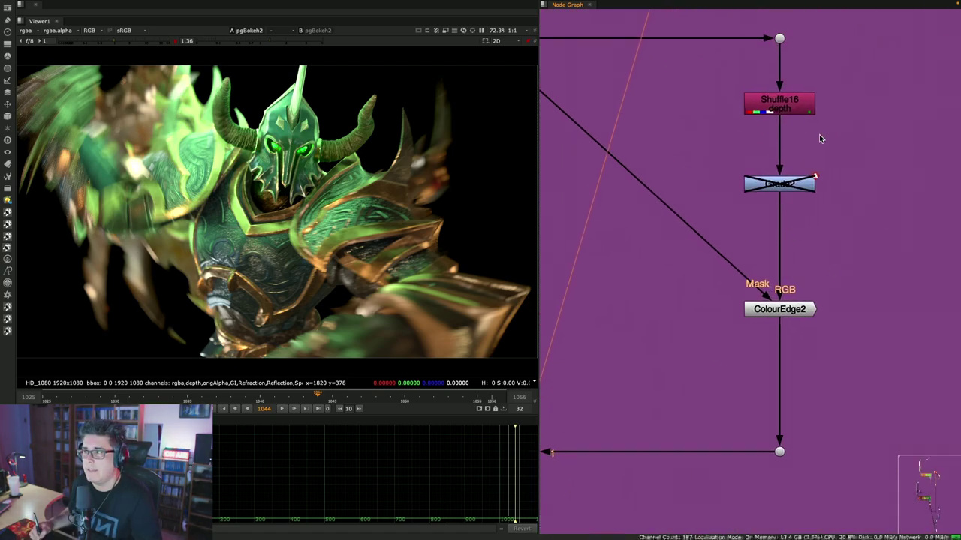
{"action": "left_click", "coordinate": [781, 107]}
{"action": "key", "text": "1"}
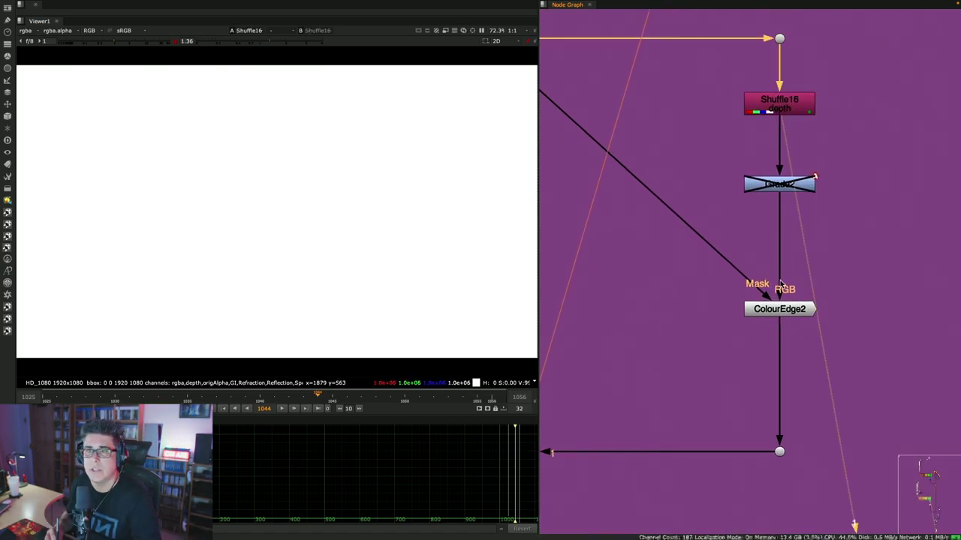
- Show the ColourEdge2 output in the viewer, enable Grade2 and fit the image to the viewer
{"action": "left_click", "coordinate": [777, 310]}
{"action": "key", "text": "1"}
{"action": "left_click", "coordinate": [779, 184]}
{"action": "key", "text": "d"}
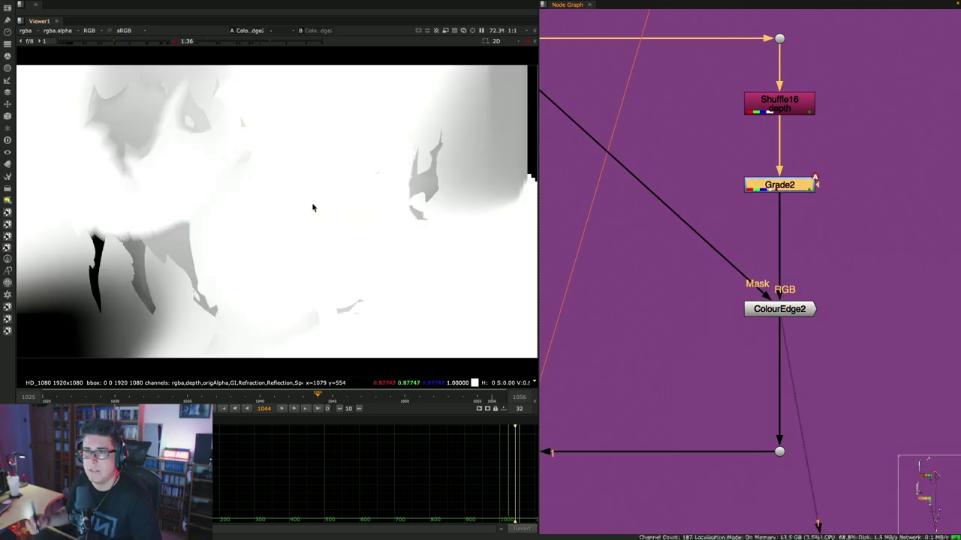
{"action": "key", "text": "f"}
- Toggle ColourEdge2 off and on repeatedly to compare the depth pass with and without extended edges
{"action": "left_click", "coordinate": [792, 310]}
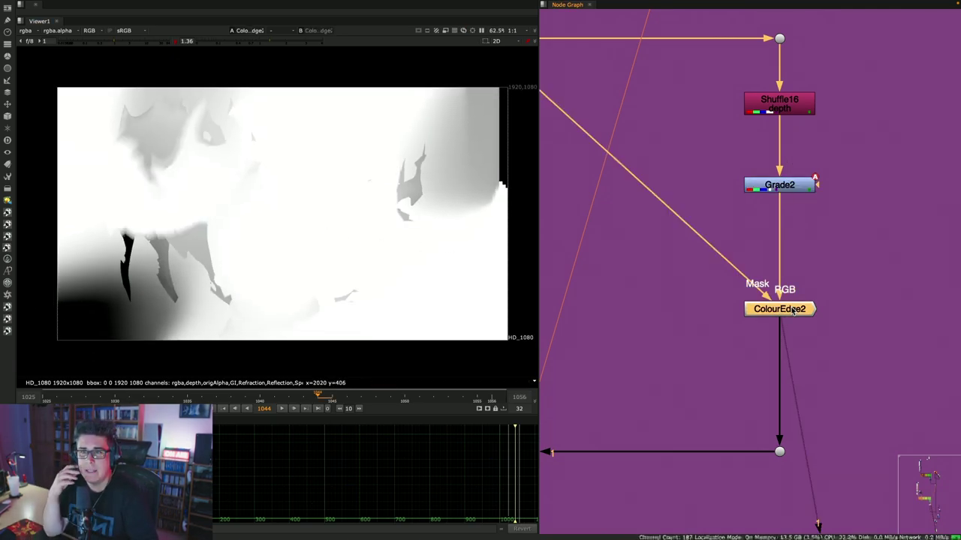
{"action": "key", "text": "d"}
{"action": "key", "text": "d"}
{"action": "key", "text": "d"}
{"action": "key", "text": "d"}
{"action": "key", "text": "d"}
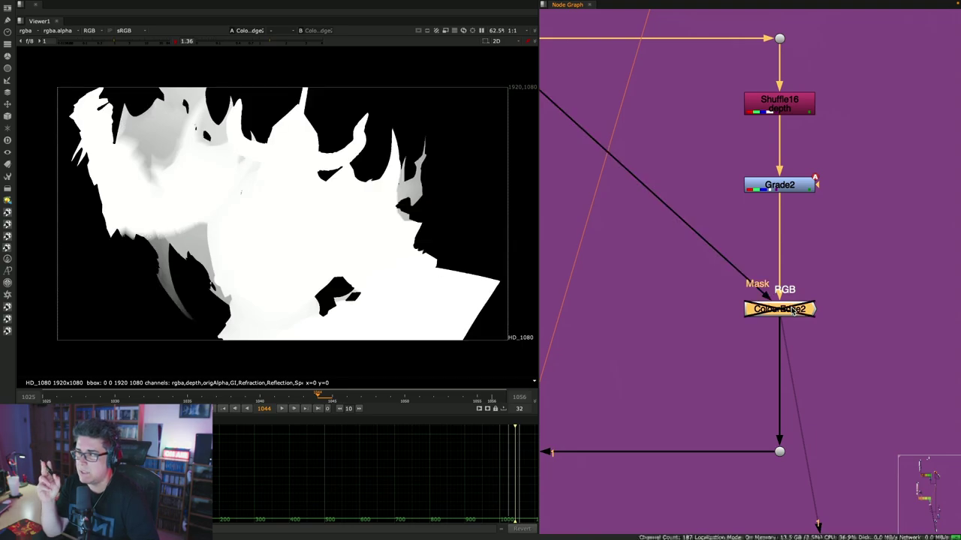
{"action": "key", "text": "d"}
{"action": "key", "text": "d"}
{"action": "key", "text": "d"}
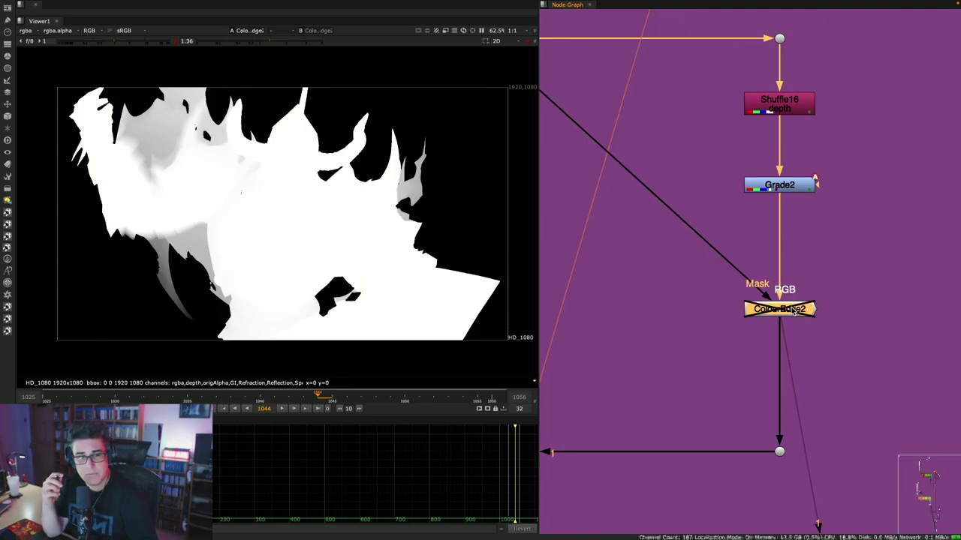
{"action": "key", "text": "d"}
{"action": "key", "text": "d"}
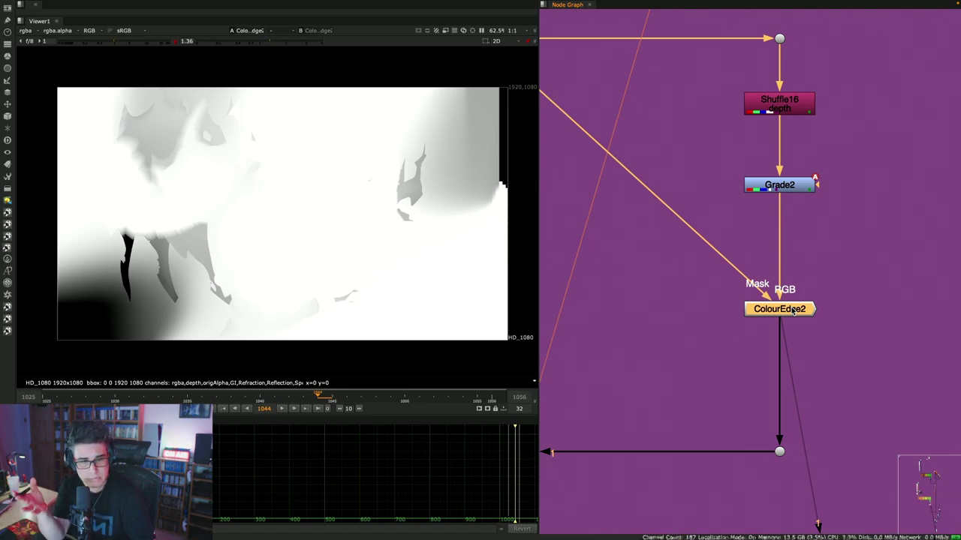
- Disable Grade2 and show the Crop3 output below pgBokeh2 in the viewer
{"action": "left_click", "coordinate": [627, 247]}
{"action": "left_click", "coordinate": [774, 185]}
{"action": "key", "text": "d"}
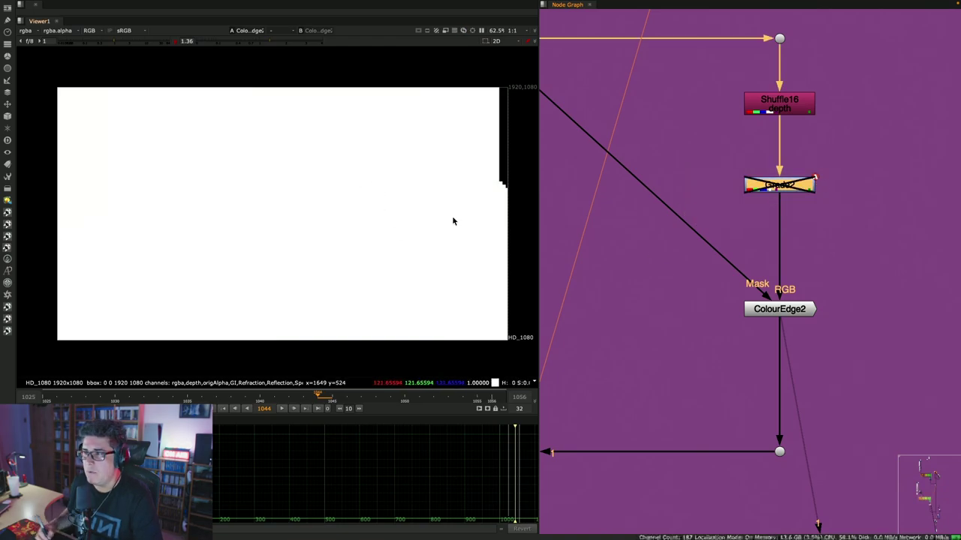
{"action": "scroll", "coordinate": [632, 251], "scroll_direction": "down", "scroll_amount": 3}
{"action": "scroll", "coordinate": [695, 370], "scroll_direction": "up", "scroll_amount": 3}
{"action": "left_click", "coordinate": [692, 371]}
{"action": "key", "text": "1"}
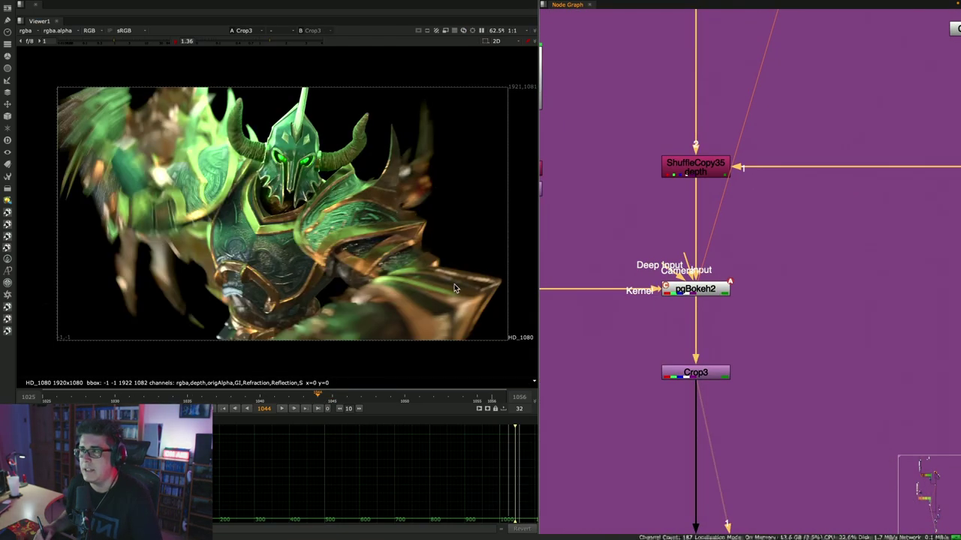
- Inspect the defocused Crop3 render in the enlarged viewer, return to the node graph layout and refit the image
{"action": "key", "text": "space"}
{"action": "scroll", "coordinate": [549, 249], "scroll_direction": "up", "scroll_amount": 5}
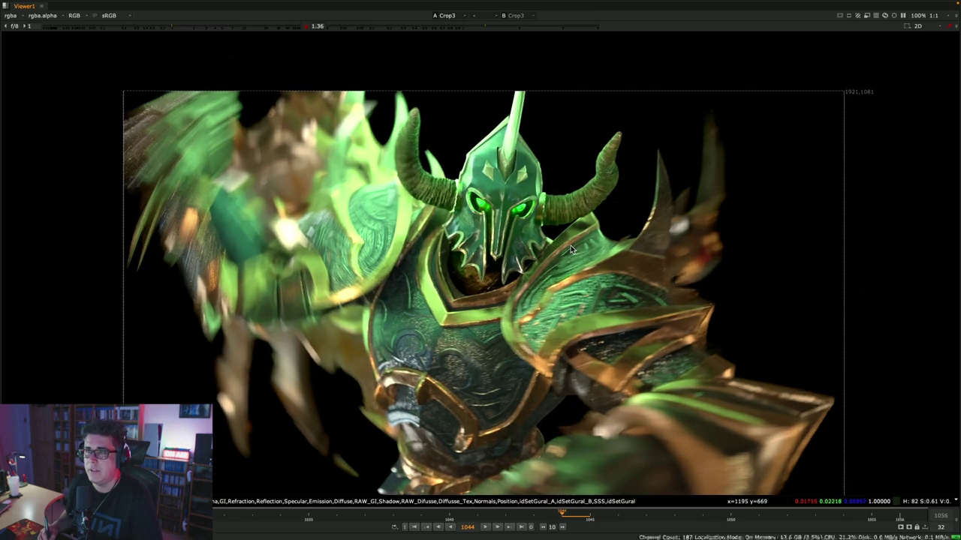
{"action": "key", "text": "space"}
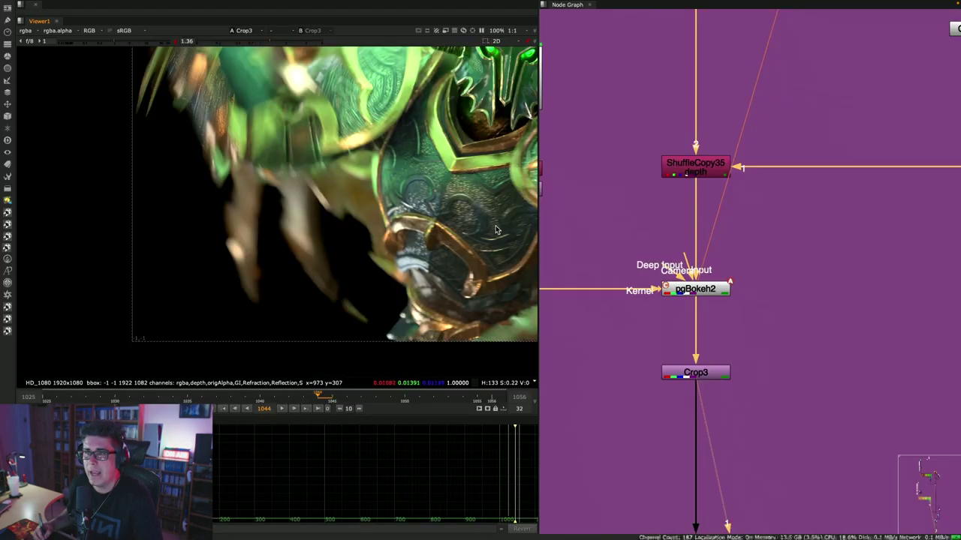
{"action": "scroll", "coordinate": [423, 236], "scroll_direction": "down", "scroll_amount": 3}
{"action": "key", "text": "f"}
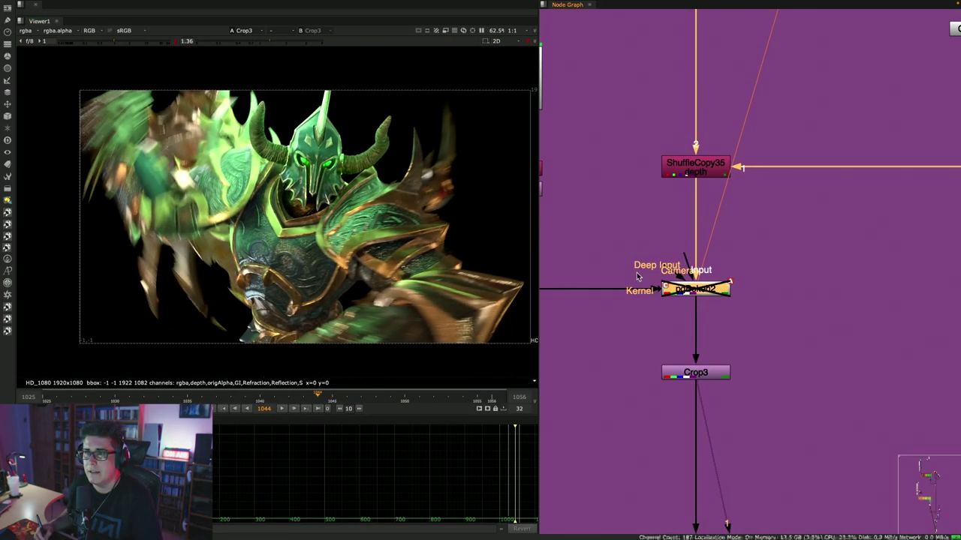
- Compare Crop3 with pgBokeh2 disabled and enabled in the enlarged viewer, checking the foreground arm up close
{"action": "key", "text": "space"}
{"action": "key", "text": "f"}
{"action": "scroll", "coordinate": [632, 280], "scroll_direction": "up", "scroll_amount": 4}
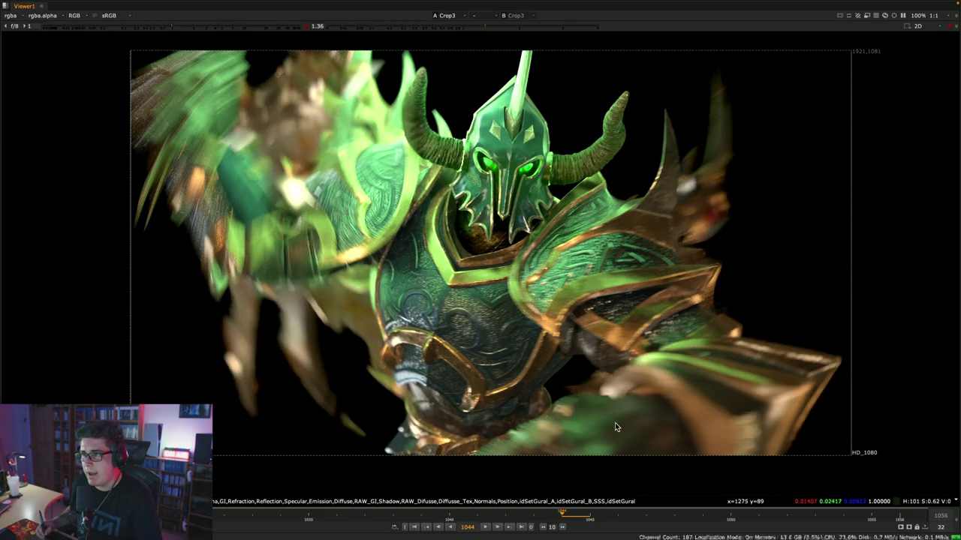
{"action": "scroll", "coordinate": [743, 405], "scroll_direction": "up", "scroll_amount": 5}
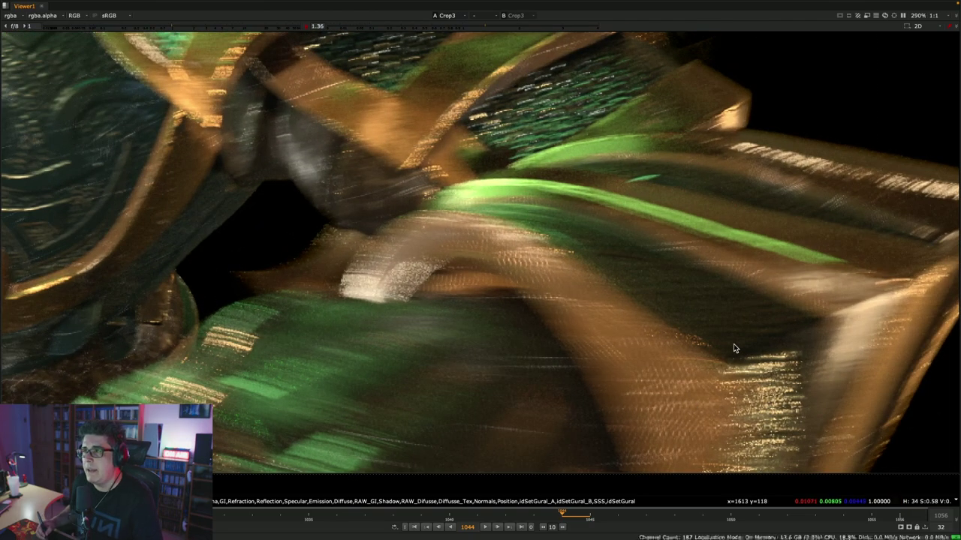
{"action": "scroll", "coordinate": [734, 348], "scroll_direction": "down", "scroll_amount": 5}
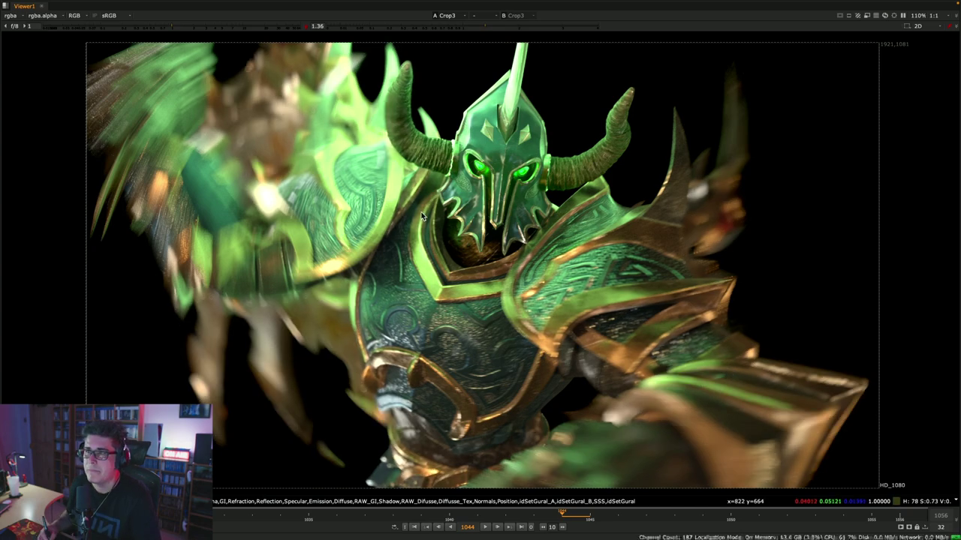
{"action": "key", "text": "space"}
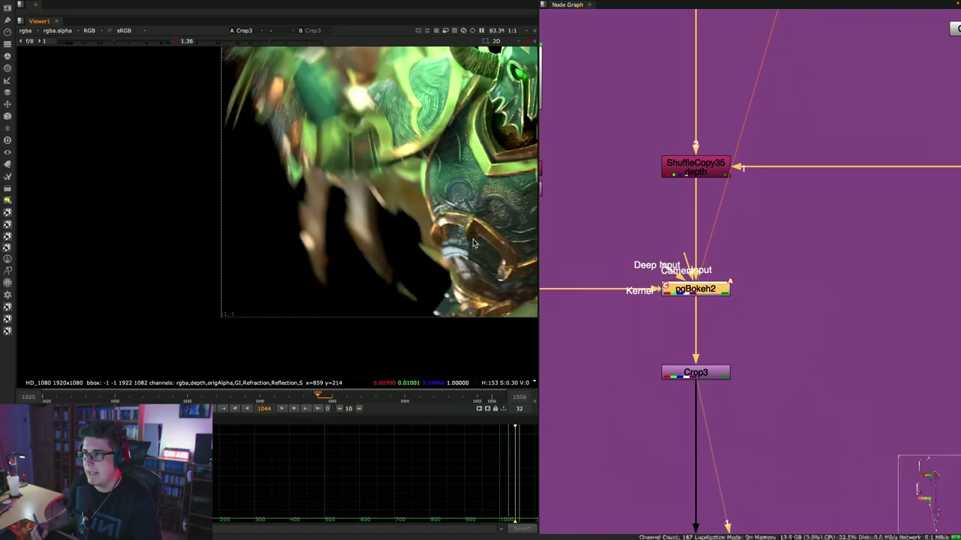
- Show the defocused background from the dot above Merge2 in the viewer and enlarge the viewer pane
{"action": "scroll", "coordinate": [329, 237], "scroll_direction": "down", "scroll_amount": 3}
{"action": "middle_click_drag", "start_coordinate": [745, 353], "coordinate": [722, 128]}
{"action": "scroll", "coordinate": [727, 307], "scroll_direction": "down", "scroll_amount": 3}
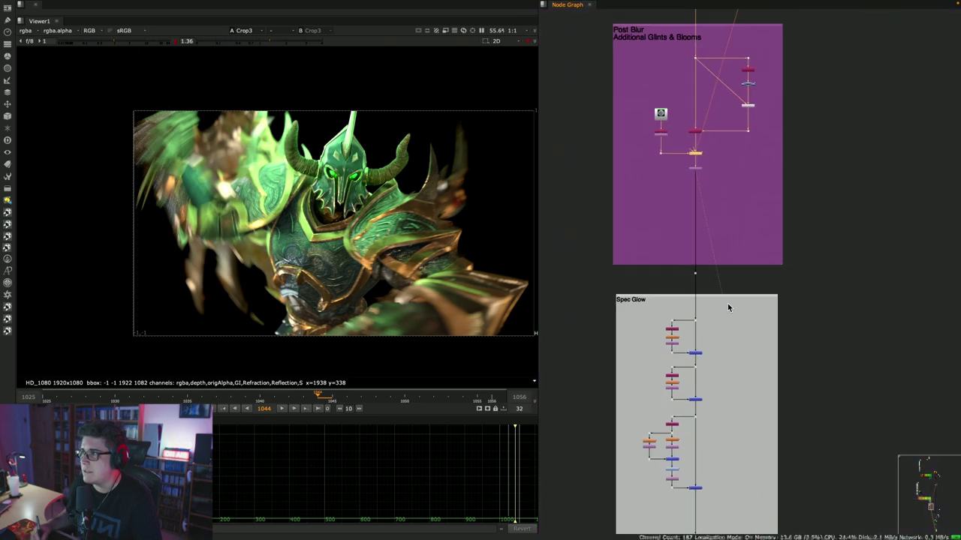
{"action": "middle_click_drag", "start_coordinate": [728, 307], "coordinate": [727, 250]}
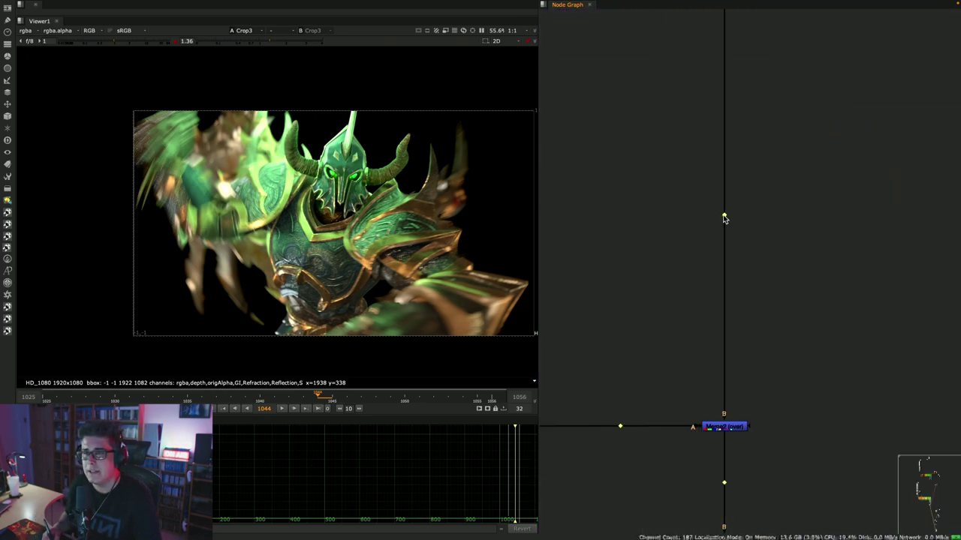
{"action": "left_click", "coordinate": [724, 217]}
{"action": "key", "text": "1"}
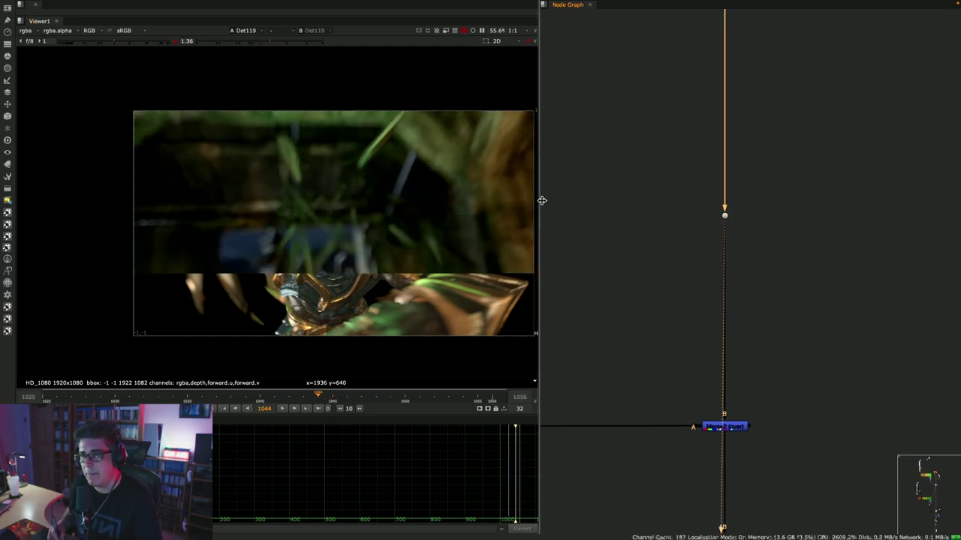
{"action": "left_click_drag", "start_coordinate": [542, 200], "coordinate": [622, 203]}
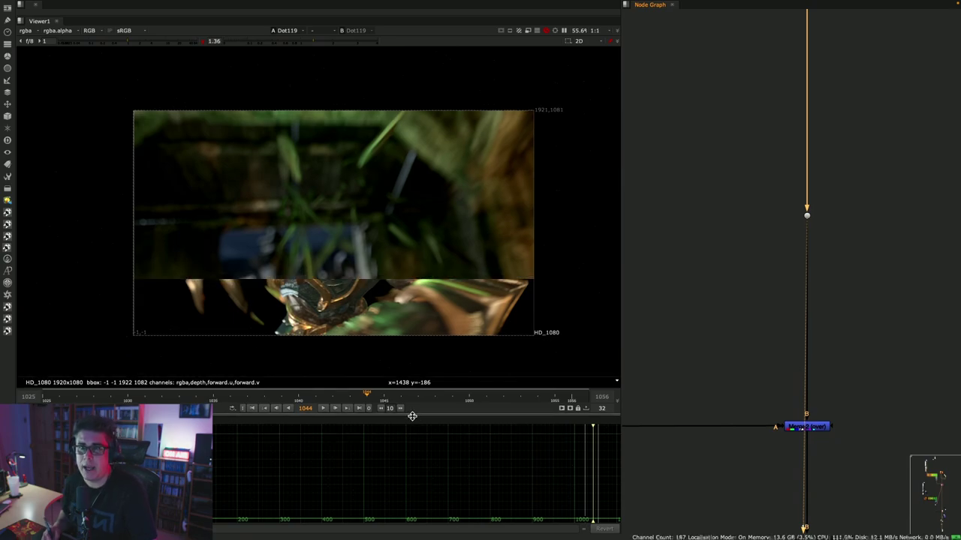
{"action": "left_click_drag", "start_coordinate": [413, 415], "coordinate": [412, 473]}
{"action": "scroll", "coordinate": [382, 311], "scroll_direction": "up", "scroll_amount": 2}
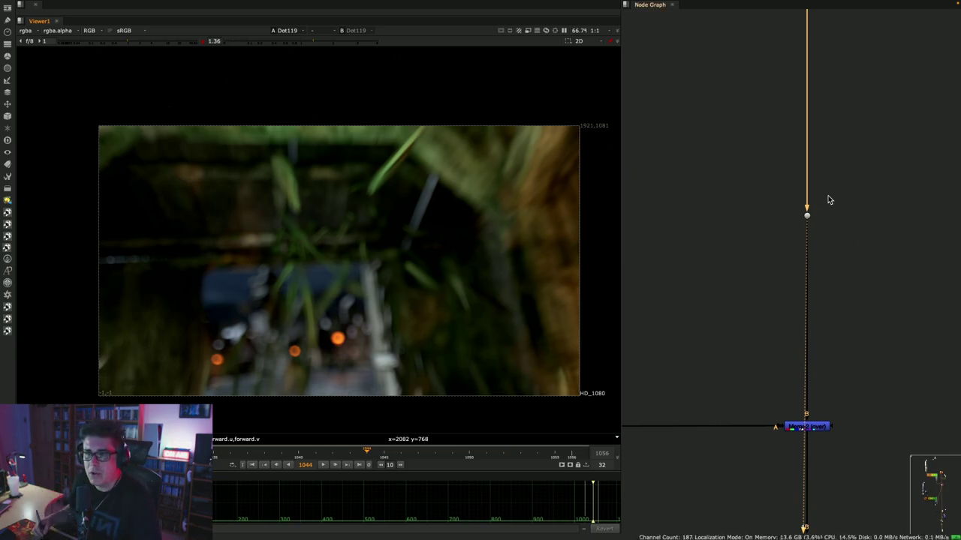
- Show the Merge2 output, inspect the bokeh around the character's edges and waist up close, and refit the image
{"action": "left_click_drag", "start_coordinate": [807, 360], "coordinate": [745, 455]}
{"action": "key", "text": "1"}
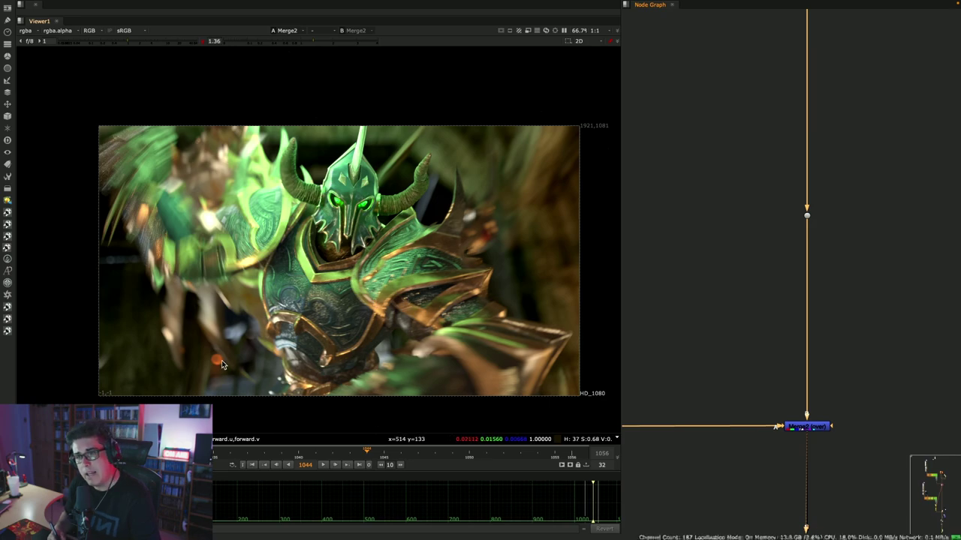
{"action": "scroll", "coordinate": [222, 365], "scroll_direction": "up", "scroll_amount": 5}
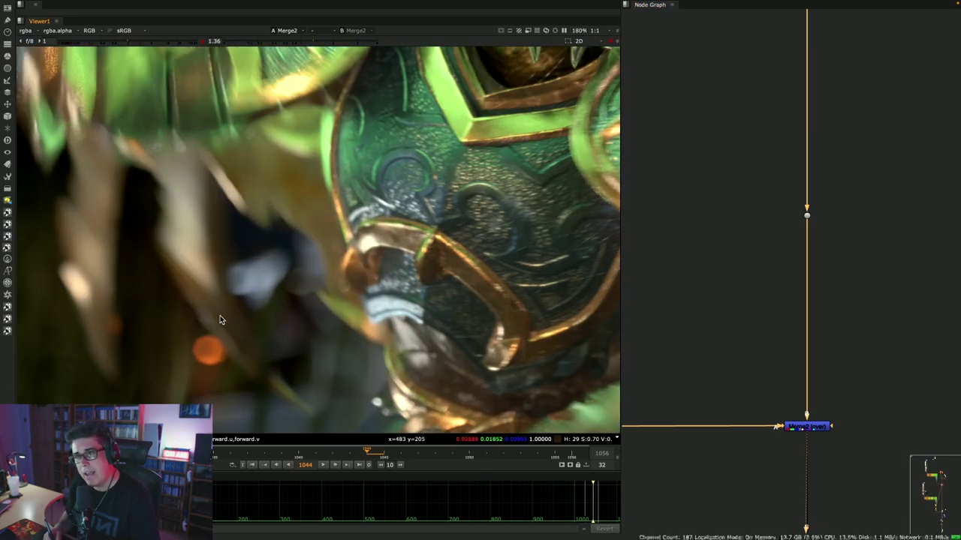
{"action": "scroll", "coordinate": [383, 262], "scroll_direction": "up", "scroll_amount": 5}
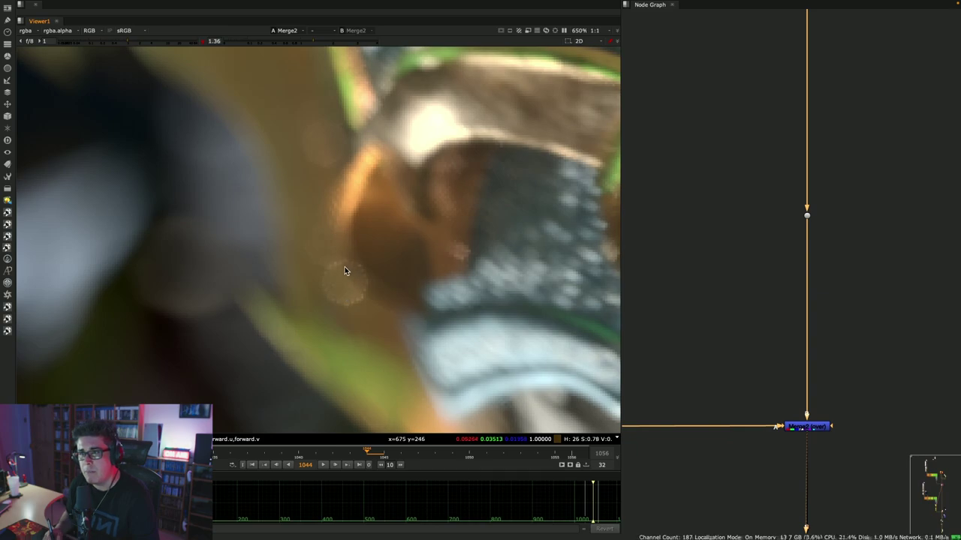
{"action": "scroll", "coordinate": [323, 285], "scroll_direction": "down", "scroll_amount": 5}
{"action": "key", "text": "f"}
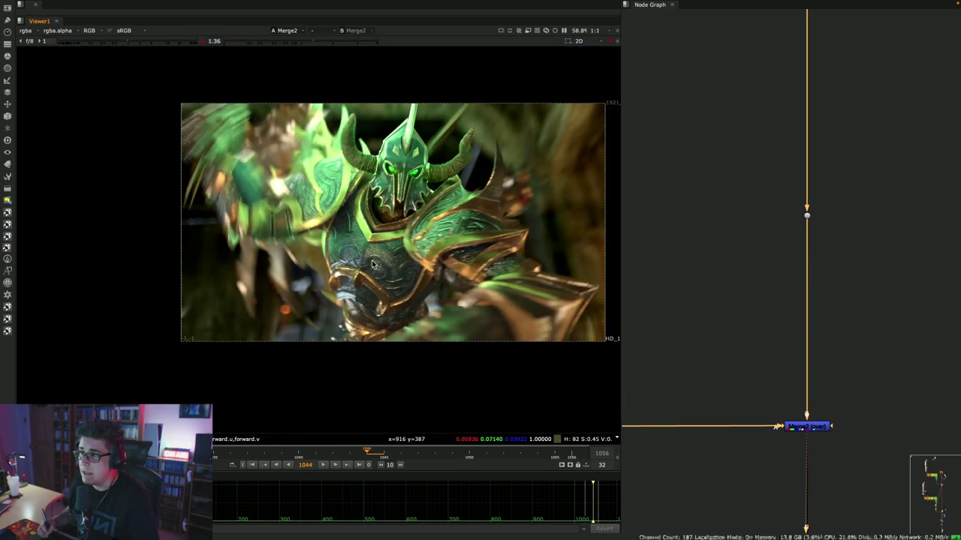
{"action": "key", "text": "f"}
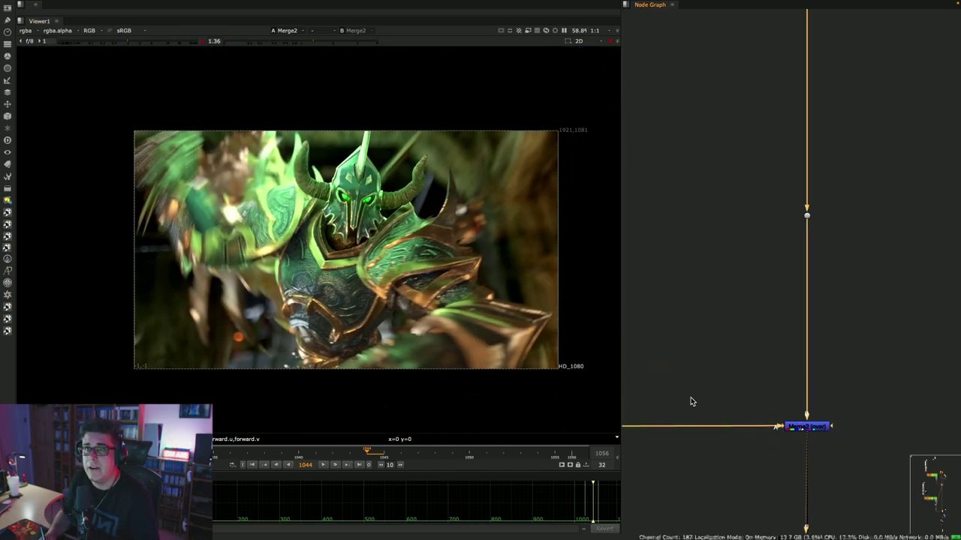
- Maximize the viewer with gamma at 1, play the Merge2 comp forwards from frame 1044 and return to frame 1025
{"action": "key", "text": "space"}
{"action": "key", "text": "f"}
{"action": "scroll", "coordinate": [562, 278], "scroll_direction": "up", "scroll_amount": 1}
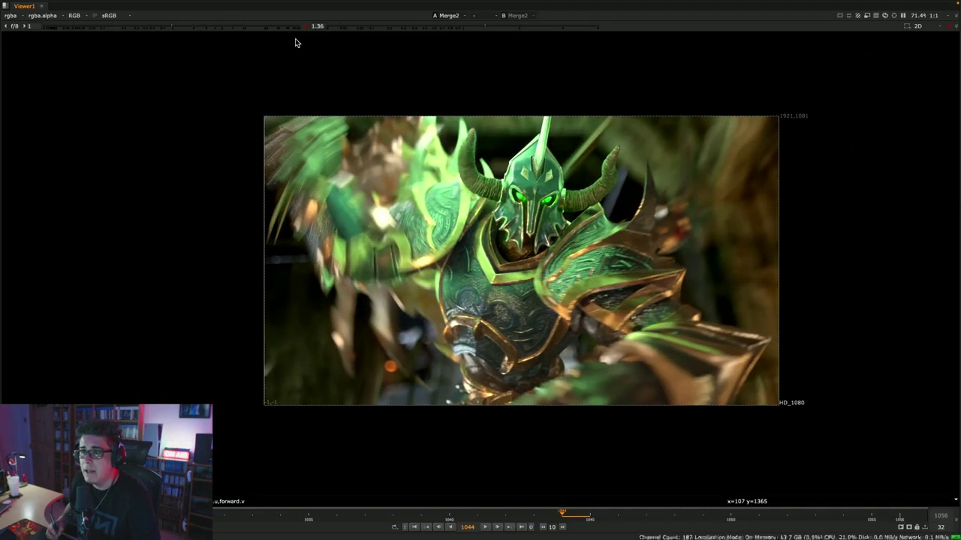
{"action": "scroll", "coordinate": [530, 287], "scroll_direction": "up", "scroll_amount": 2}
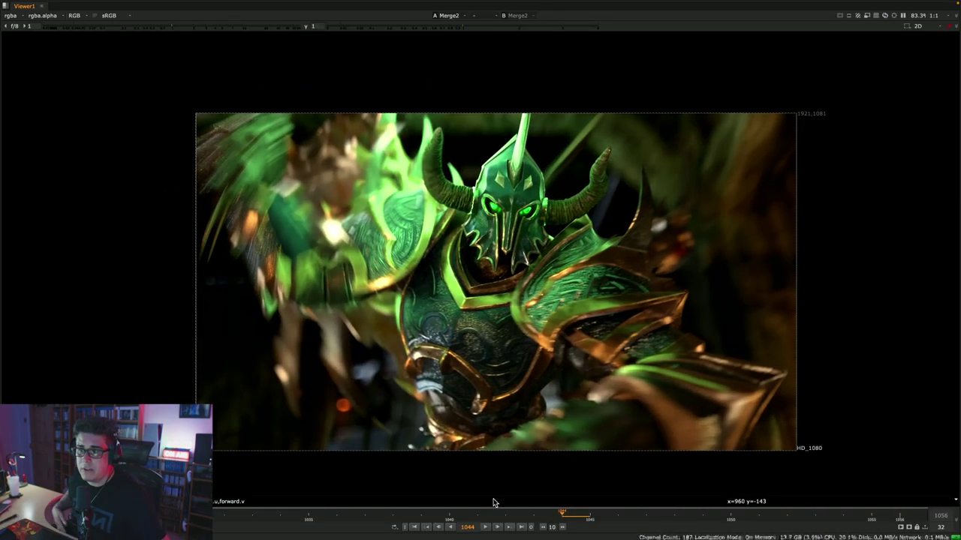
{"action": "left_click", "coordinate": [485, 528]}
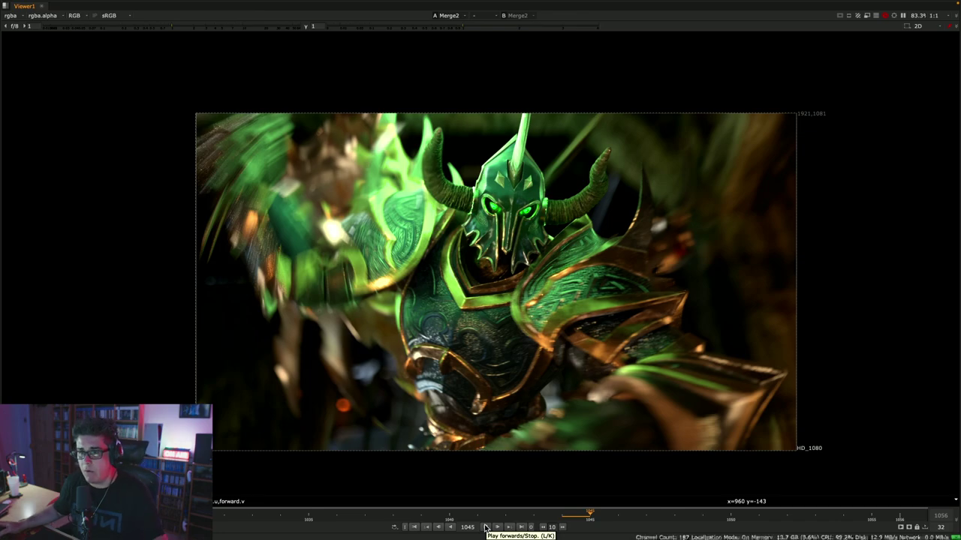
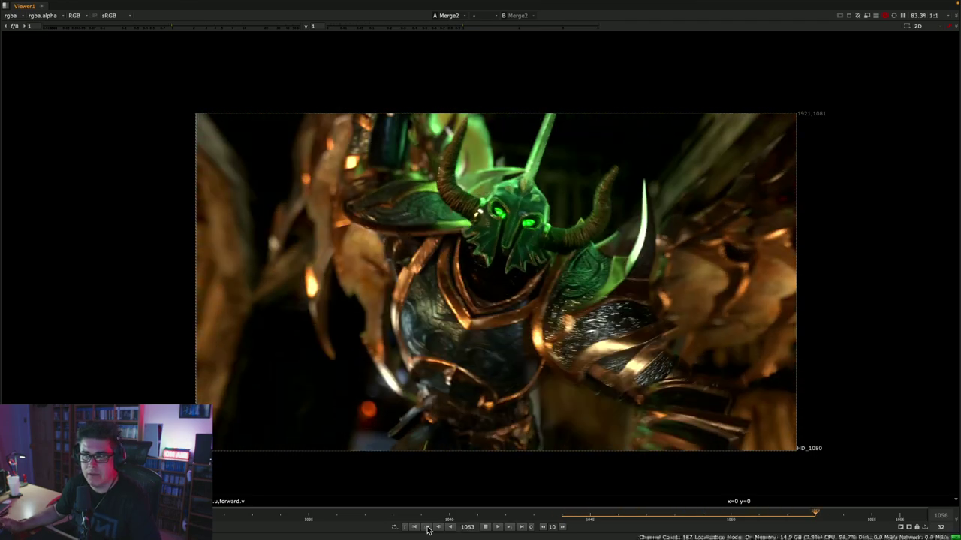
{"action": "left_click", "coordinate": [416, 527]}
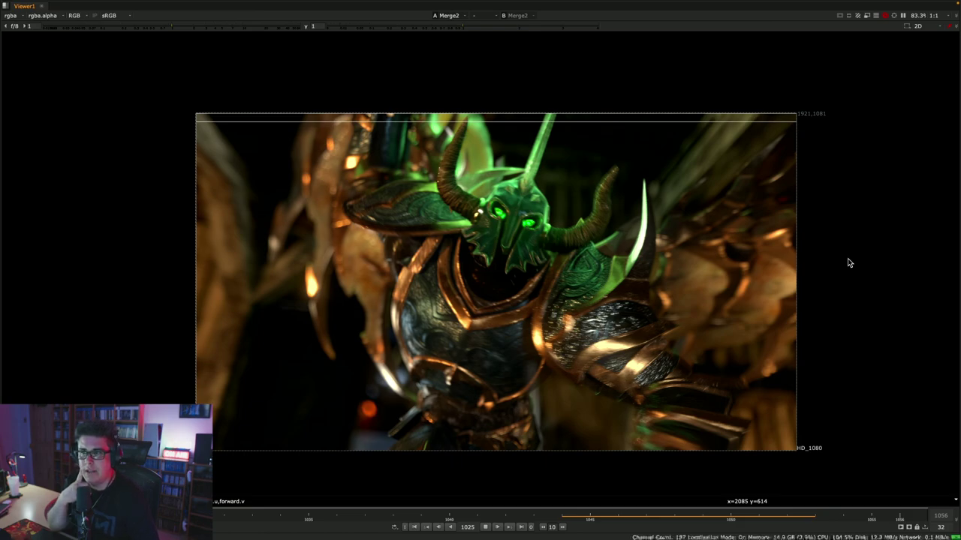
- Switch to the Nuke script containing the Depth and Fog Explained backdrop and frame its Read and Grade nodes
{"action": "key", "text": "super+Tab"}
{"action": "key", "text": "super+Tab"}
{"action": "key", "text": "super+Tab"}
{"action": "key", "text": "super+Tab"}
{"action": "key", "text": "super+Tab"}
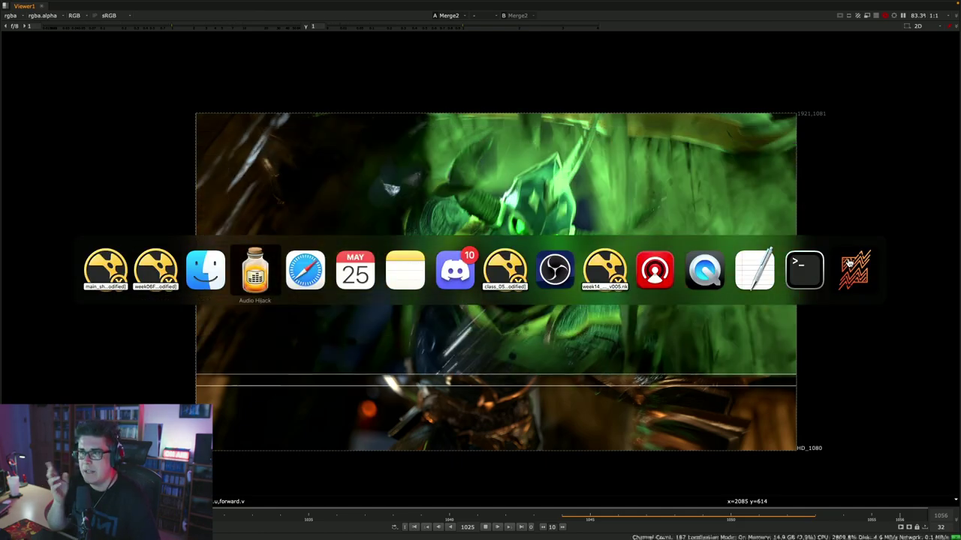
{"action": "key", "text": "super+Tab"}
{"action": "key", "text": "super+Tab"}
{"action": "key", "text": "super+Tab"}
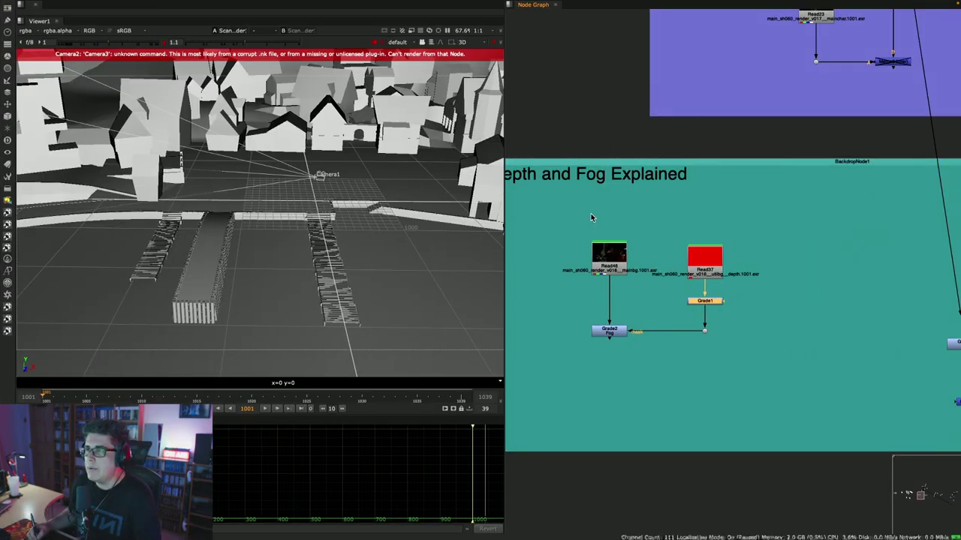
{"action": "scroll", "coordinate": [731, 191], "scroll_direction": "down", "scroll_amount": 3}
{"action": "middle_click_drag", "start_coordinate": [732, 191], "coordinate": [758, 210]}
{"action": "scroll", "coordinate": [758, 210], "scroll_direction": "up", "scroll_amount": 4}
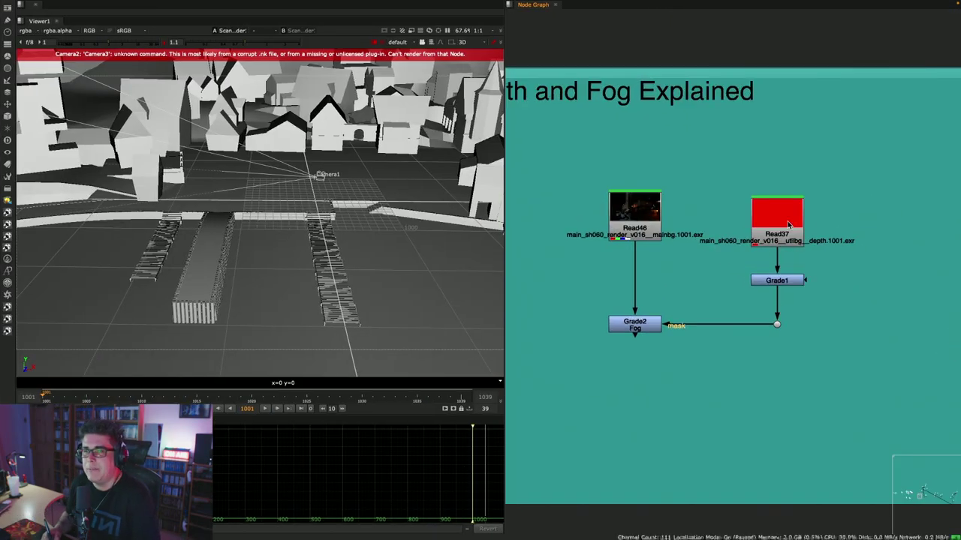
- Show the raw depth render Read37 in the viewer and widen the viewer pane
{"action": "key", "text": "1"}
{"action": "scroll", "coordinate": [353, 208], "scroll_direction": "down", "scroll_amount": 2}
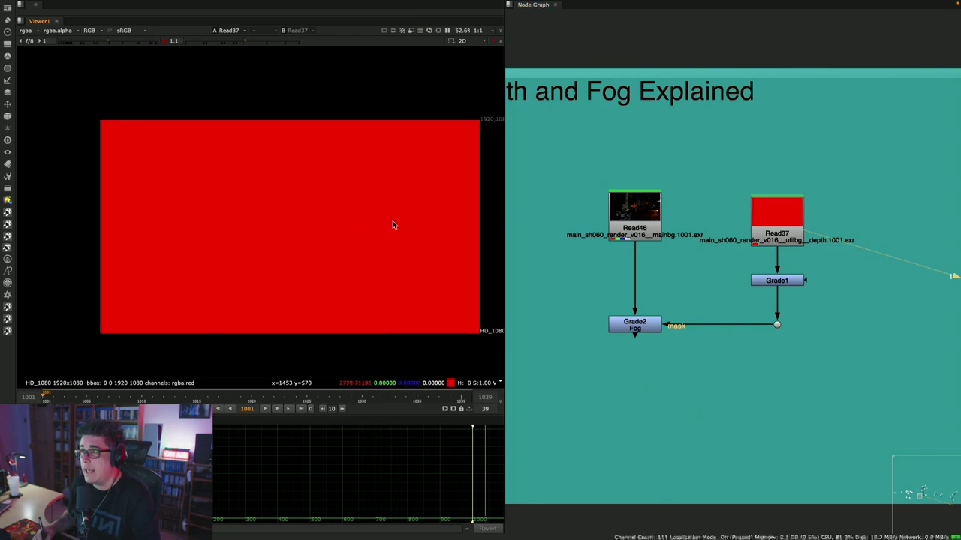
{"action": "left_click_drag", "start_coordinate": [506, 208], "coordinate": [598, 215]}
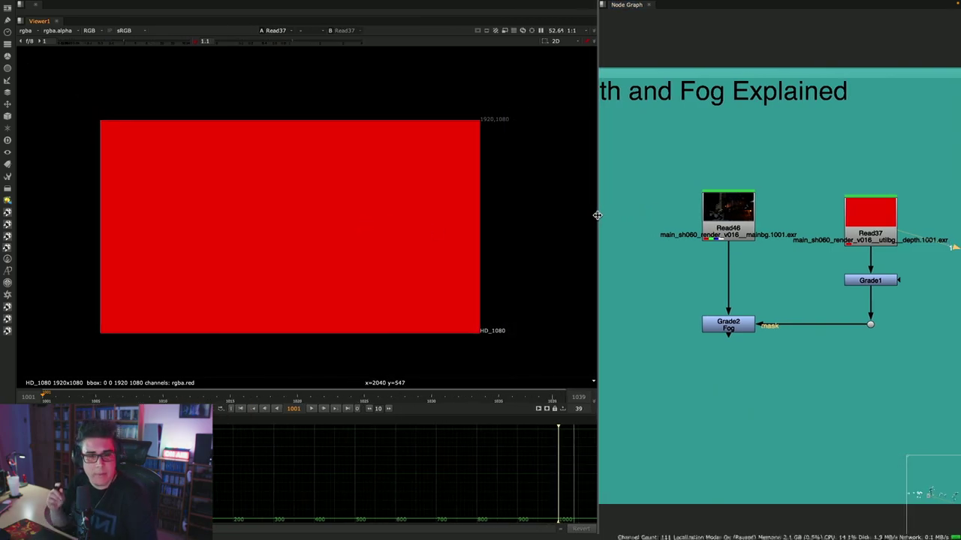
{"action": "scroll", "coordinate": [398, 225], "scroll_direction": "up", "scroll_amount": 1}
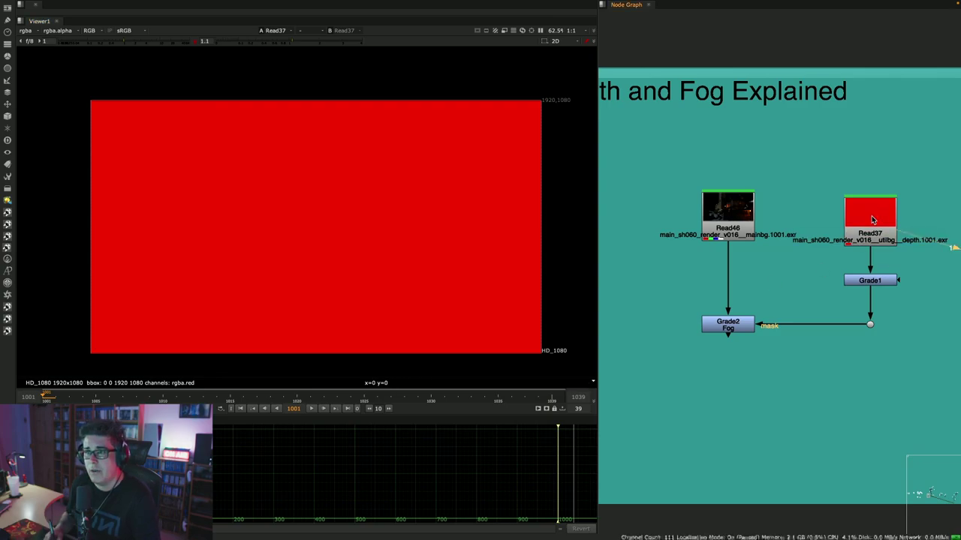
- Compare the Read46 background render with the Read37 depth pass and the normalized depth from Grade1
{"action": "left_click", "coordinate": [717, 218]}
{"action": "key", "text": "1"}
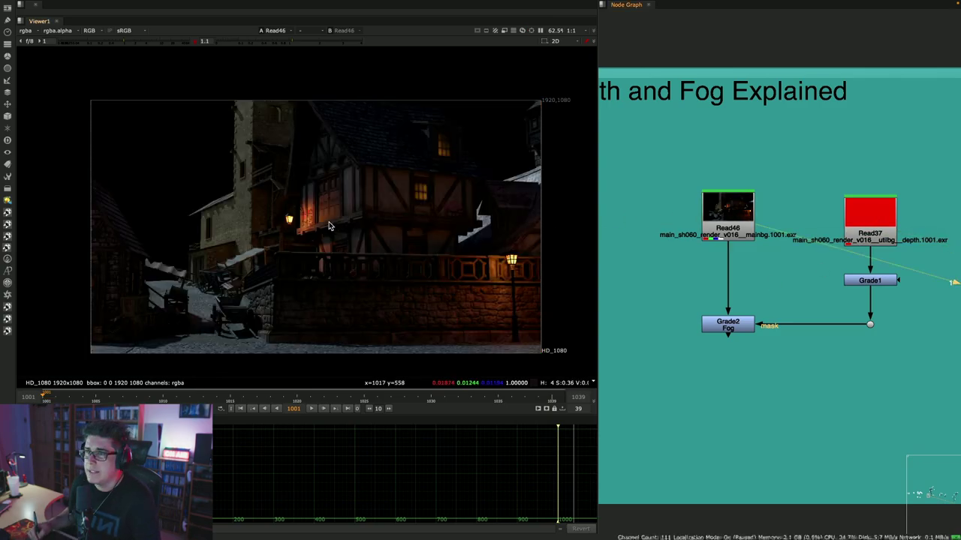
{"action": "left_click", "coordinate": [863, 225]}
{"action": "key", "text": "1"}
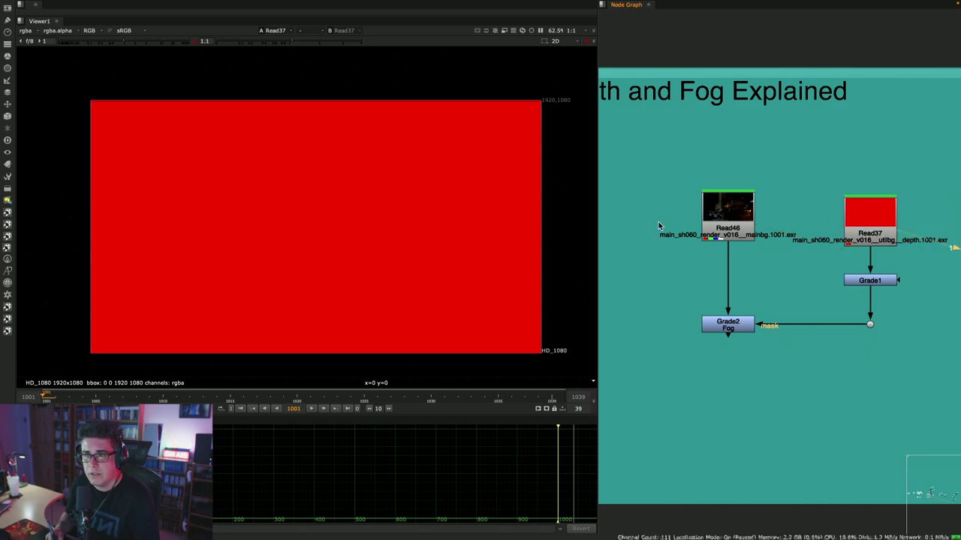
{"action": "left_click", "coordinate": [870, 282]}
{"action": "key", "text": "1"}
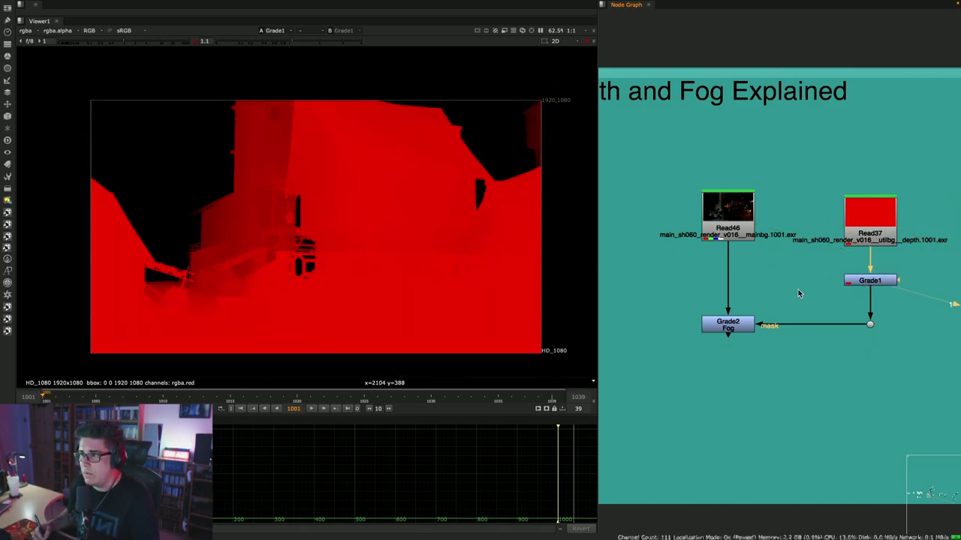
- Review the settings of the Grade2 Fog node, close them and show its output in the viewer
{"action": "scroll", "coordinate": [726, 330], "scroll_direction": "up", "scroll_amount": 2}
{"action": "middle_click_drag", "start_coordinate": [738, 330], "coordinate": [685, 302]}
{"action": "left_click", "coordinate": [686, 302]}
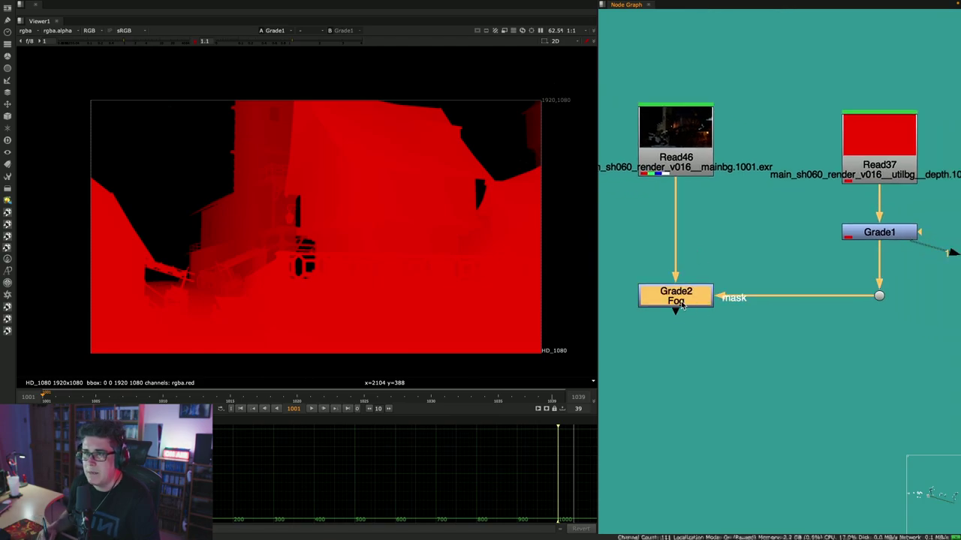
{"action": "double_click", "coordinate": [693, 301]}
{"action": "left_click_drag", "start_coordinate": [515, 231], "coordinate": [584, 81]}
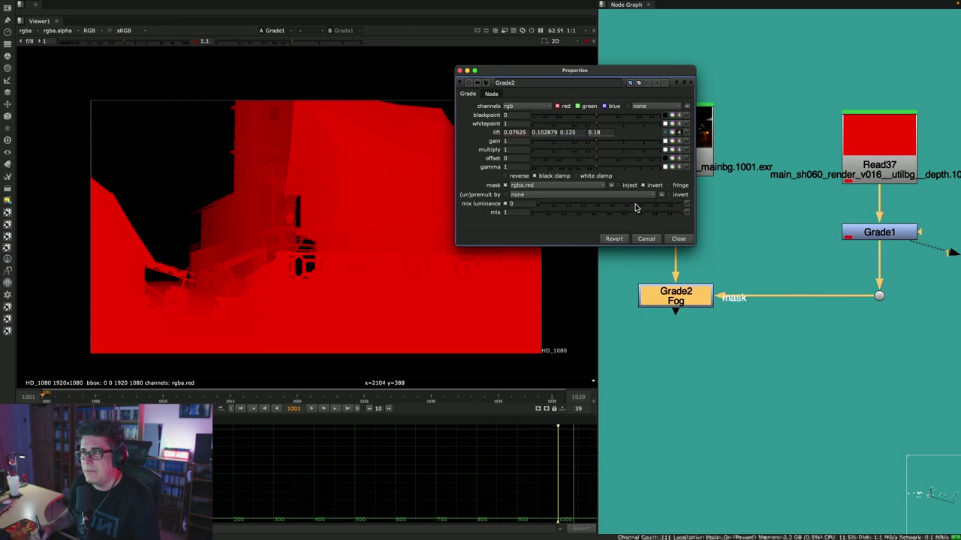
{"action": "left_click", "coordinate": [678, 238]}
{"action": "key", "text": "1"}
{"action": "left_click", "coordinate": [643, 263]}
{"action": "left_click", "coordinate": [690, 302]}
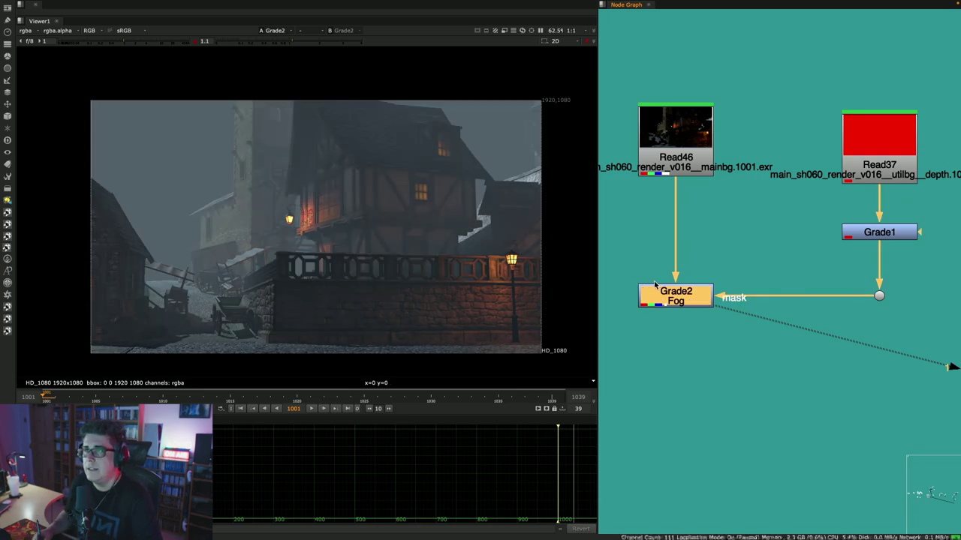
- Reopen Grade2's properties beside the maximized viewer and reset its controls to their defaults
{"action": "double_click", "coordinate": [671, 297]}
{"action": "left_click_drag", "start_coordinate": [588, 72], "coordinate": [776, 101]}
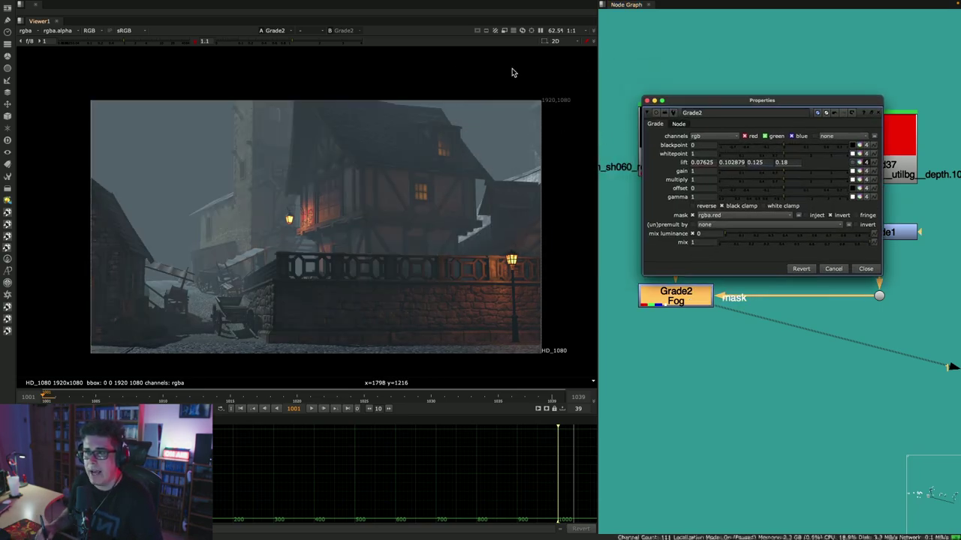
{"action": "key", "text": "space"}
{"action": "scroll", "coordinate": [441, 298], "scroll_direction": "up", "scroll_amount": 3}
{"action": "scroll", "coordinate": [590, 236], "scroll_direction": "down", "scroll_amount": 2}
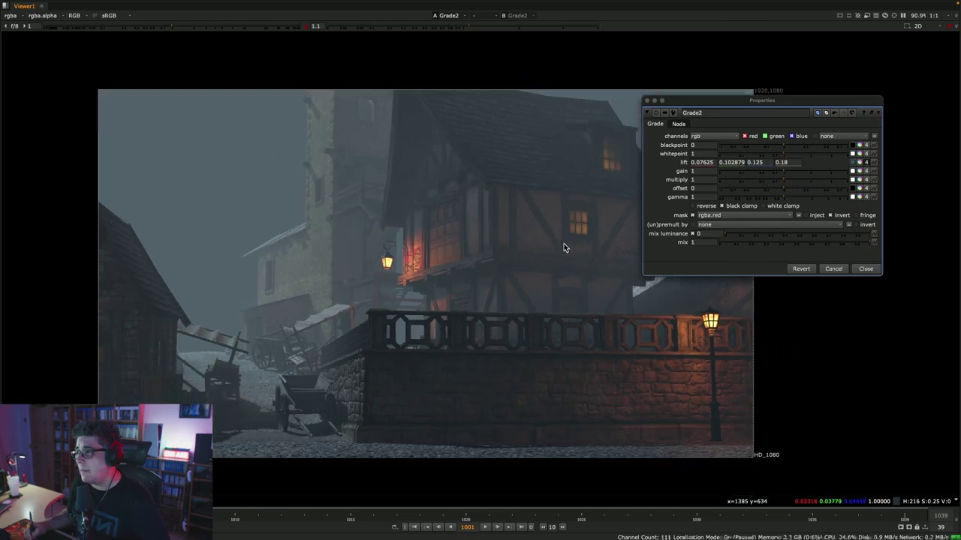
{"action": "left_click_drag", "start_coordinate": [708, 109], "coordinate": [779, 129]}
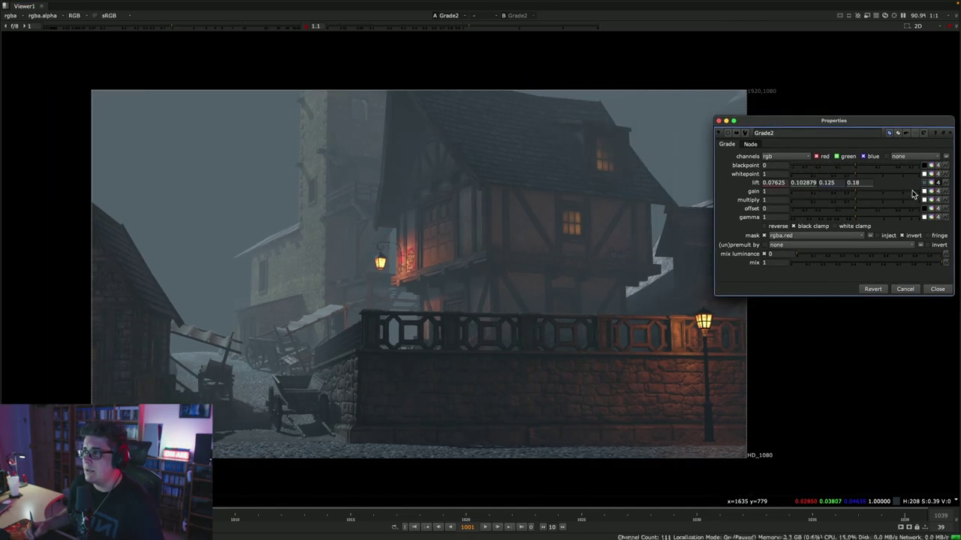
{"action": "right_click", "coordinate": [880, 149]}
{"action": "left_click", "coordinate": [905, 167]}
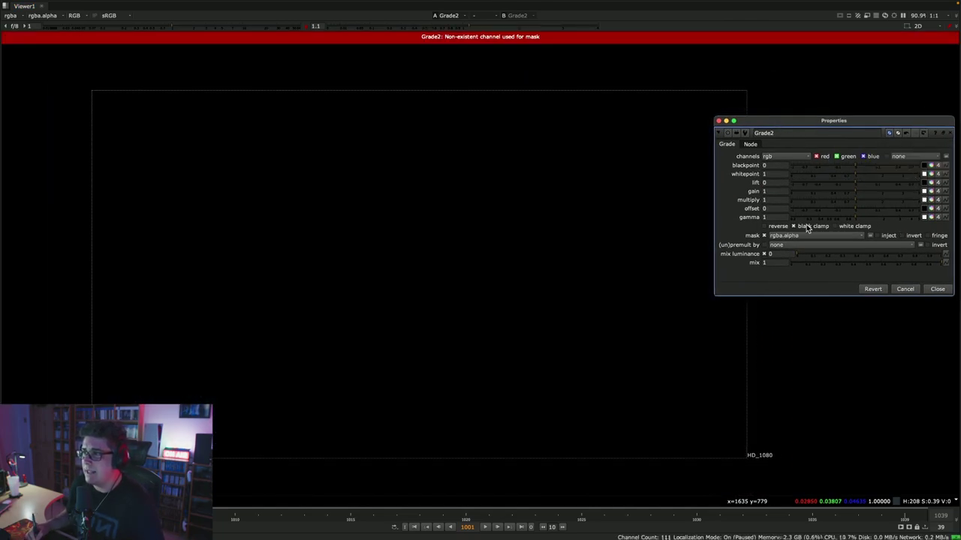
- Mask Grade2 with the rgba.red channel and set its lift to 0.1
{"action": "left_click", "coordinate": [792, 236]}
{"action": "left_click", "coordinate": [790, 253]}
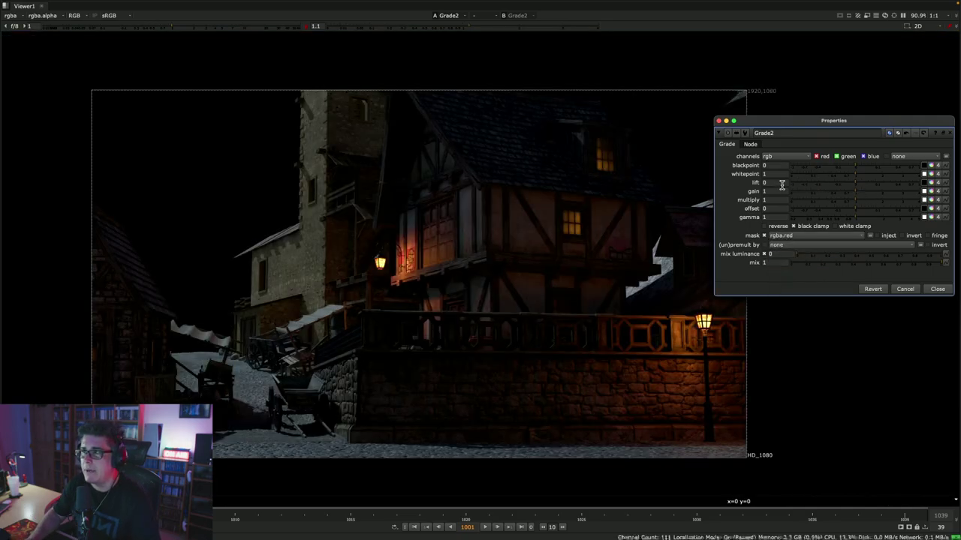
{"action": "type", "text": "0.1"}
{"action": "key", "text": "Return"}
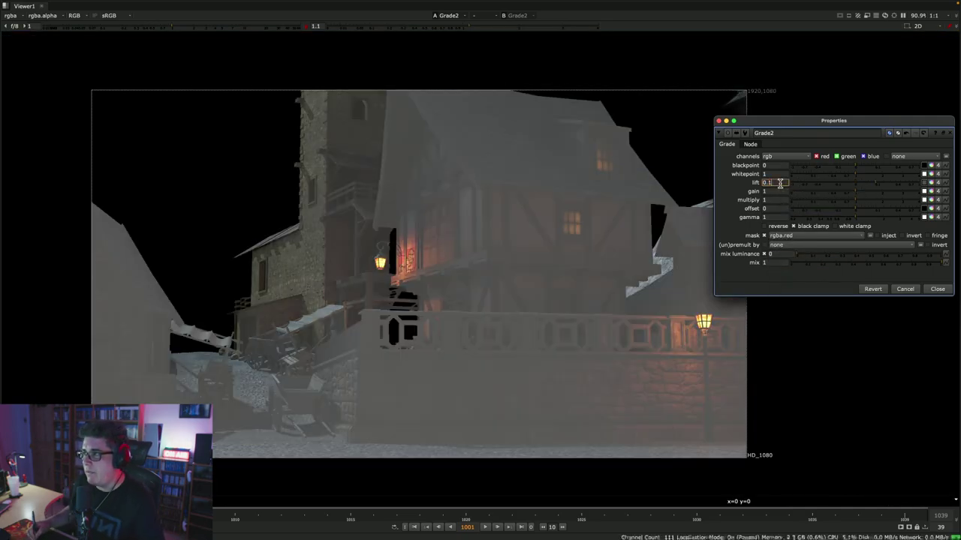
- Invert Grade2's mask and set its lift to 0.05
{"action": "left_click", "coordinate": [905, 236]}
{"action": "left_click", "coordinate": [776, 183]}
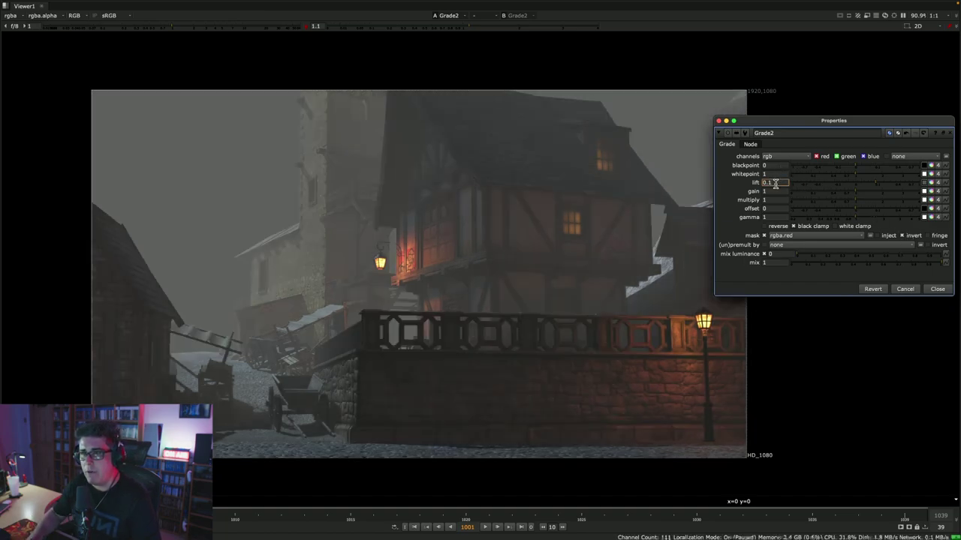
{"action": "type", "text": "0.05"}
{"action": "key", "text": "Return"}
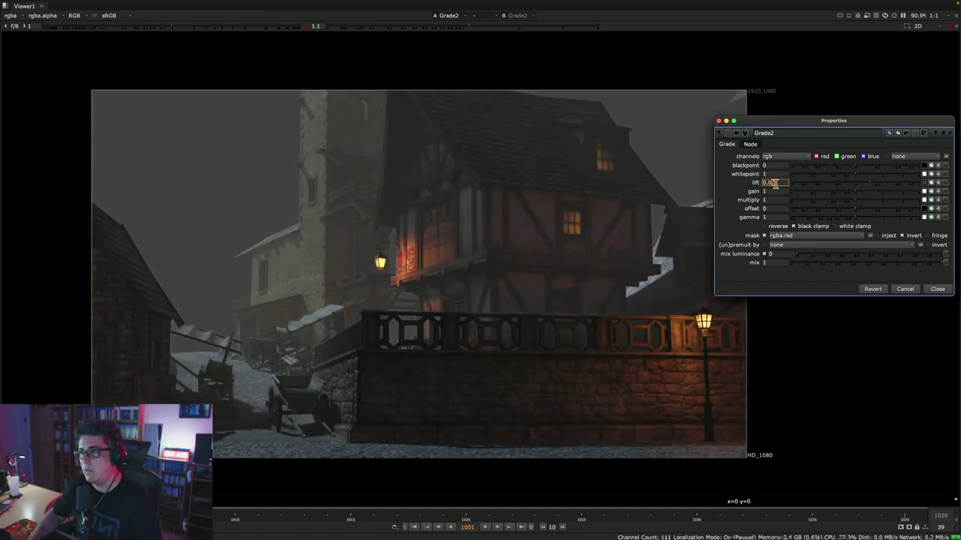
- Raise Grade2's lift to 0.17, tint it blue with about 0.11 red, 0.13 green and 0.17 blue, and close its properties
{"action": "type", "text": "0.1"}
{"action": "key", "text": "Return"}
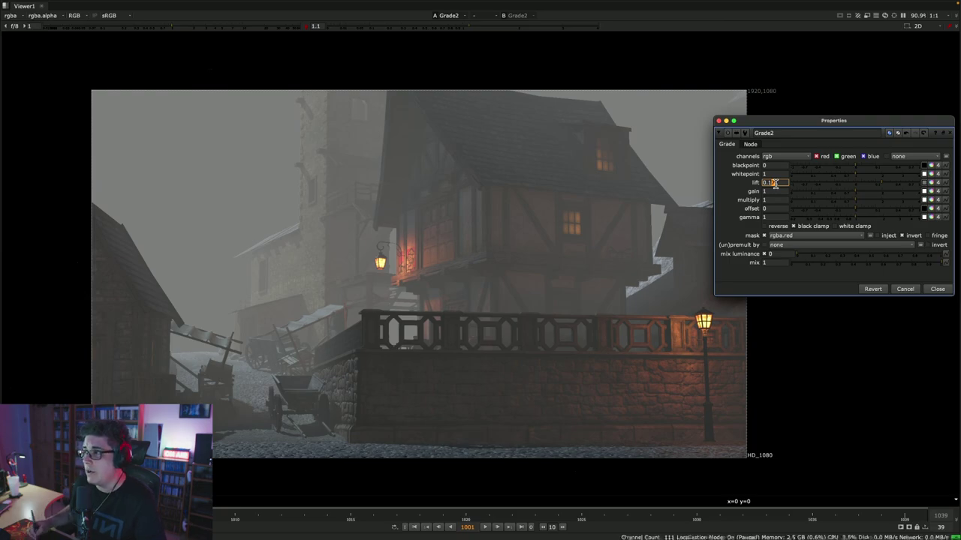
{"action": "left_click", "coordinate": [932, 184]}
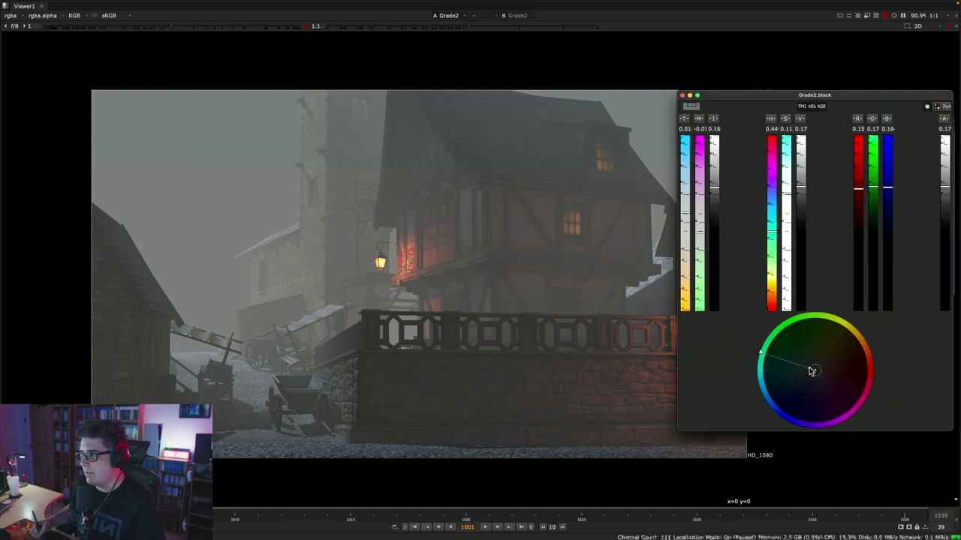
{"action": "left_click_drag", "start_coordinate": [811, 371], "coordinate": [802, 382]}
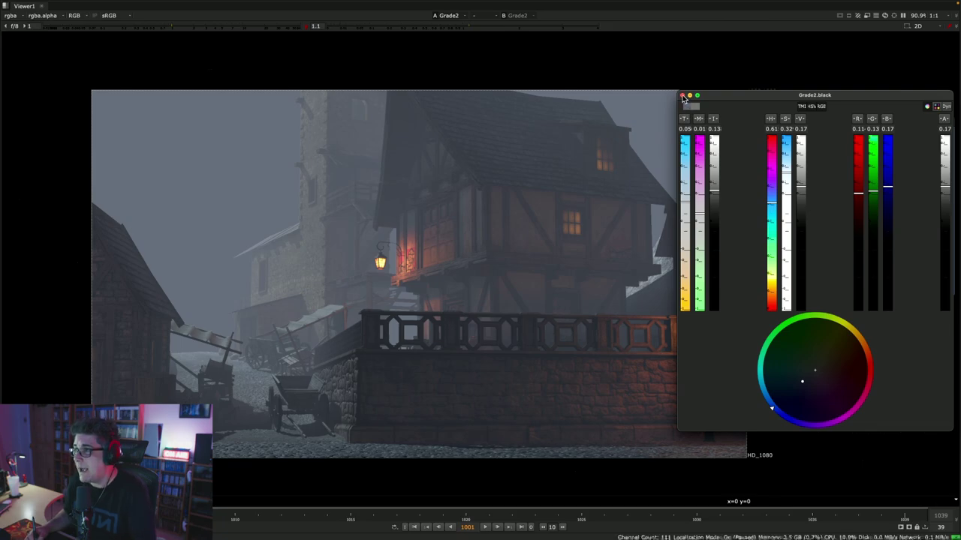
{"action": "left_click", "coordinate": [682, 96]}
{"action": "left_click", "coordinate": [719, 121]}
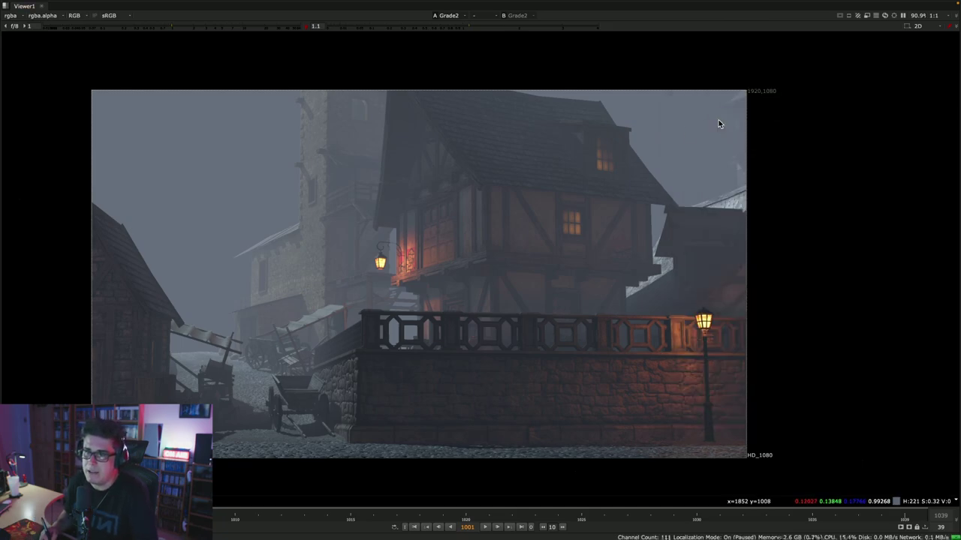
- Inspect the fog's edges around the stair gaps behind the railing and view Read46's alpha at that spot
{"action": "scroll", "coordinate": [432, 264], "scroll_direction": "up", "scroll_amount": 10}
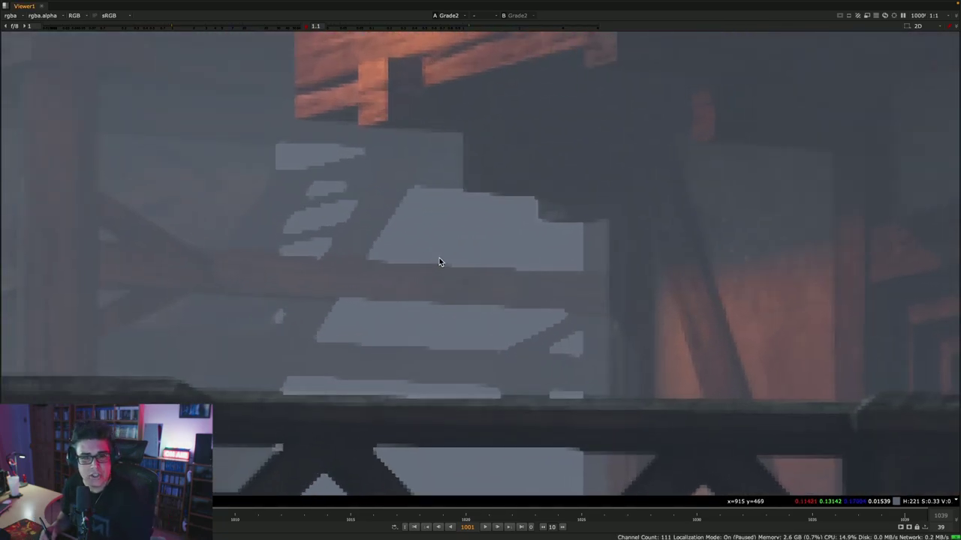
{"action": "scroll", "coordinate": [423, 272], "scroll_direction": "up", "scroll_amount": 2}
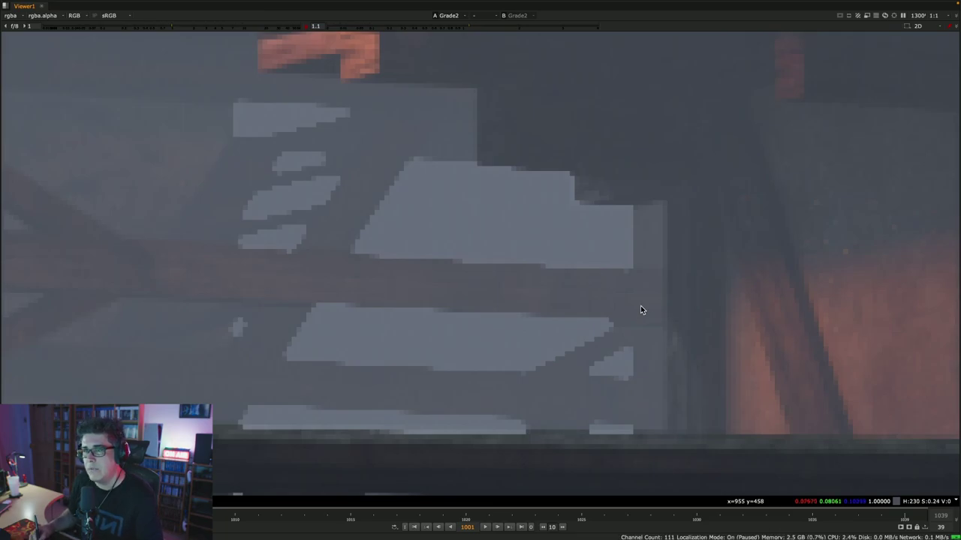
{"action": "key", "text": "space"}
{"action": "scroll", "coordinate": [450, 233], "scroll_direction": "down", "scroll_amount": 2}
{"action": "left_click", "coordinate": [661, 190]}
{"action": "key", "text": "1"}
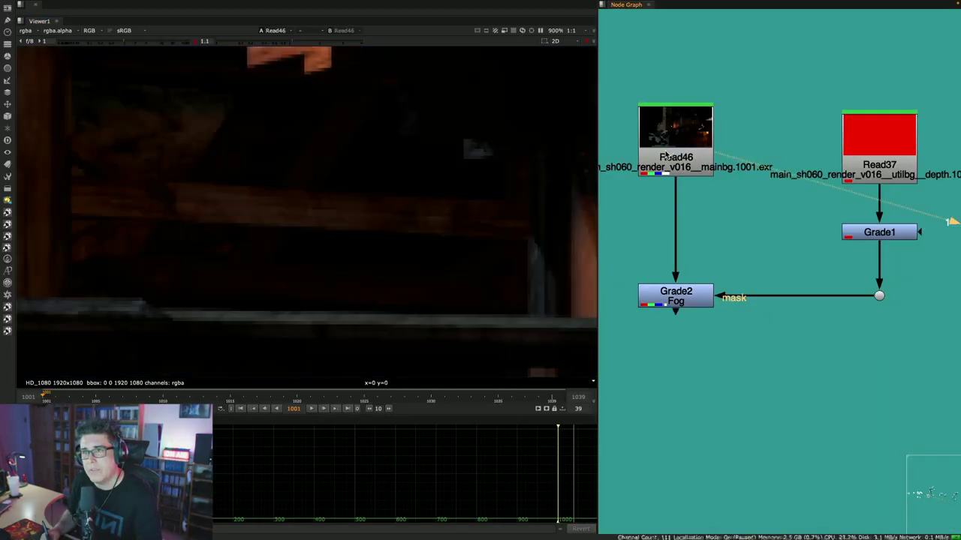
{"action": "key", "text": "a"}
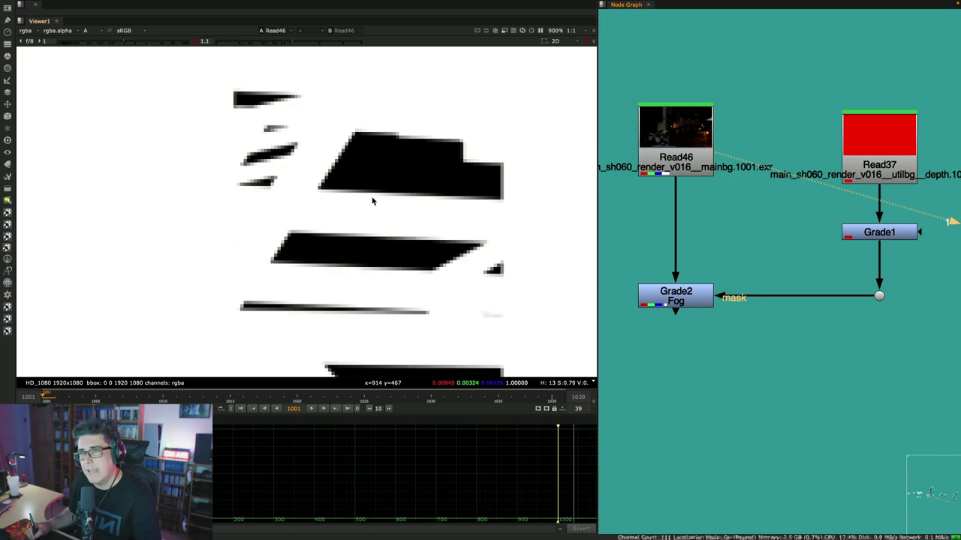
- Show Grade1's depth as the viewer's second input and view Read46 in colour with viewer gamma raised to about 2.2
{"action": "left_click", "coordinate": [849, 234]}
{"action": "key", "text": "2"}
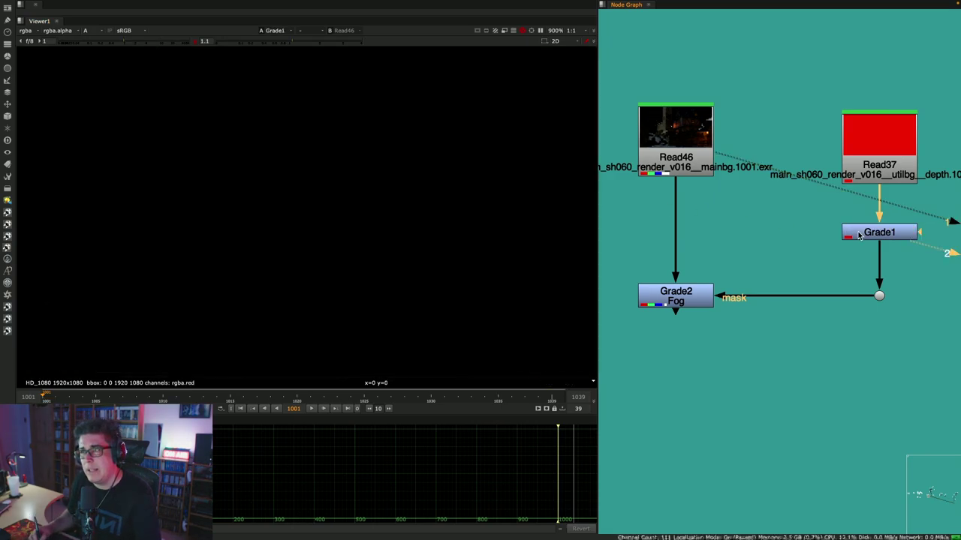
{"action": "key", "text": "r"}
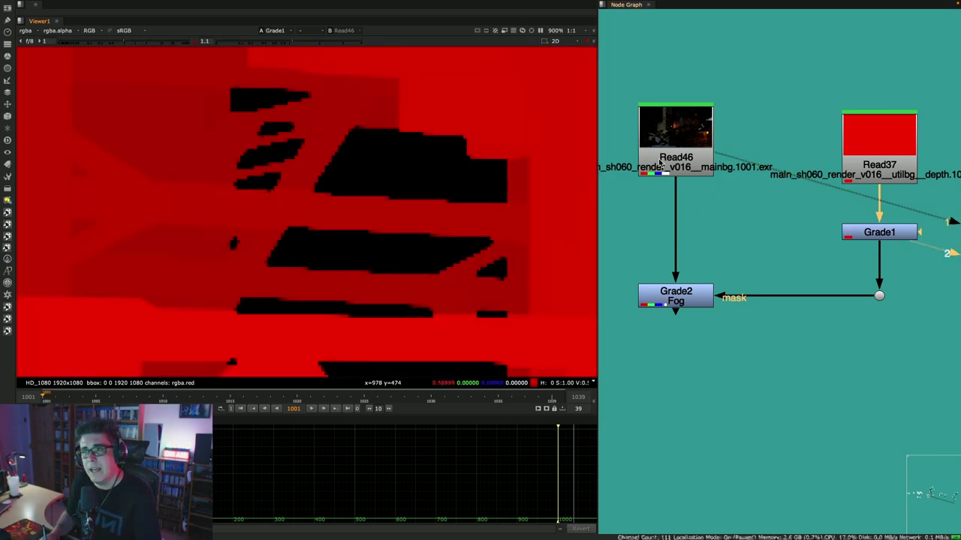
{"action": "key", "text": "1"}
{"action": "key", "text": "r"}
{"action": "left_click", "coordinate": [291, 46]}
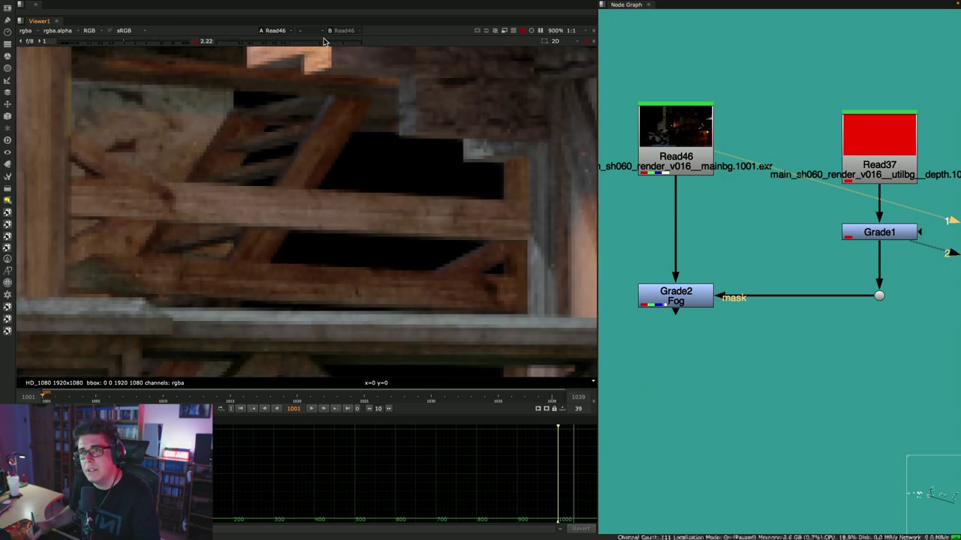
- Switch the viewer repeatedly between Read46 and Grade1's depth to compare their edges around the stair gaps
{"action": "key", "text": "2"}
{"action": "key", "text": "r"}
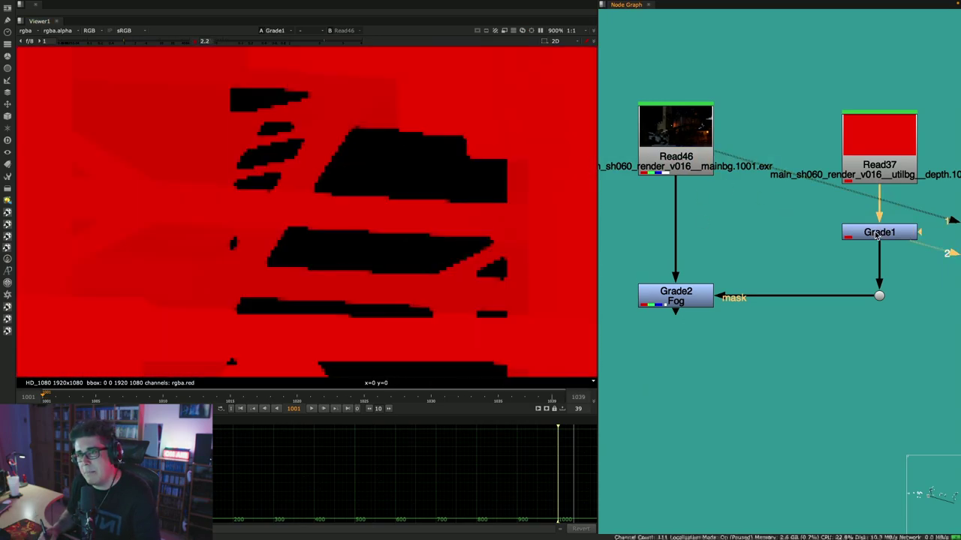
{"action": "key", "text": "1"}
{"action": "key", "text": "r"}
{"action": "key", "text": "2"}
{"action": "key", "text": "r"}
{"action": "scroll", "coordinate": [423, 196], "scroll_direction": "up", "scroll_amount": 3}
{"action": "key", "text": "1"}
{"action": "key", "text": "r"}
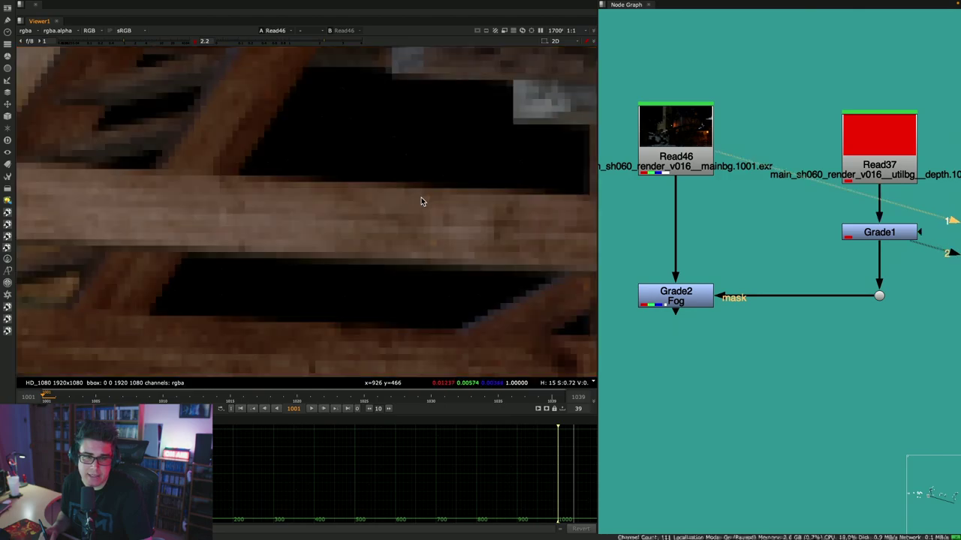
{"action": "key", "text": "2"}
{"action": "key", "text": "r"}
{"action": "key", "text": "1"}
{"action": "key", "text": "r"}
{"action": "key", "text": "2"}
{"action": "key", "text": "r"}
{"action": "key", "text": "1"}
{"action": "key", "text": "r"}
{"action": "key", "text": "2"}
{"action": "key", "text": "r"}
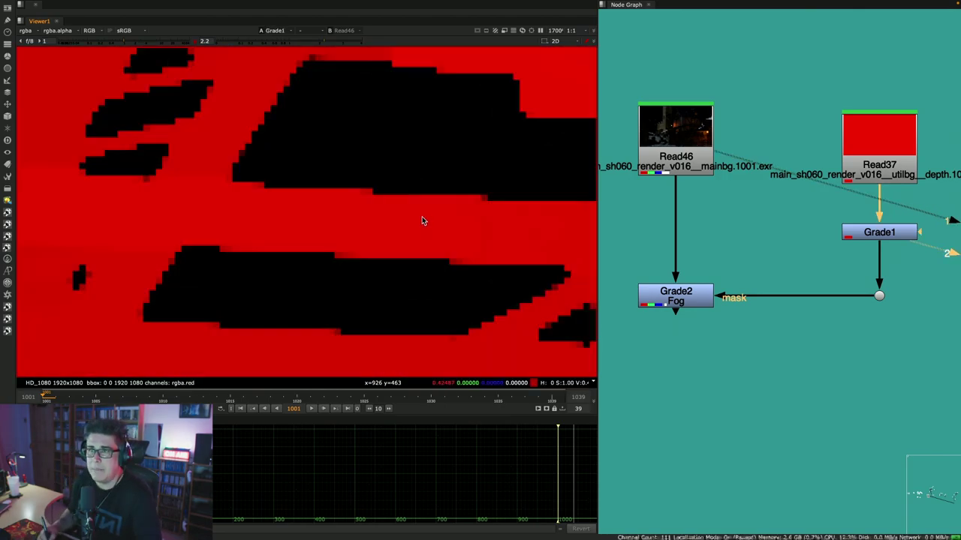
{"action": "key", "text": "1"}
{"action": "key", "text": "r"}
- Show Grade2's fog output in the viewer, reset the viewer gamma to 1 and check the stair gaps
{"action": "scroll", "coordinate": [432, 214], "scroll_direction": "down", "scroll_amount": 5}
{"action": "left_click", "coordinate": [677, 293]}
{"action": "key", "text": "1"}
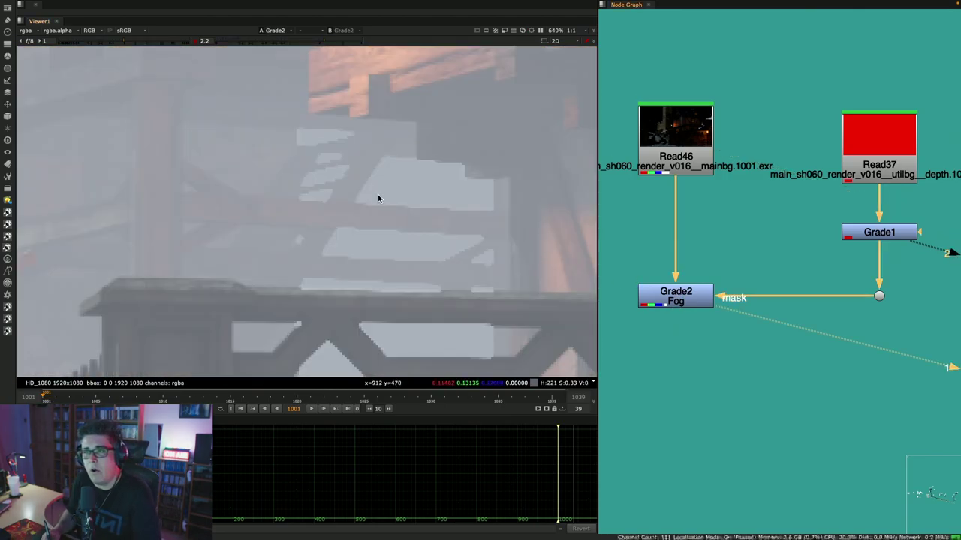
{"action": "left_click", "coordinate": [194, 41]}
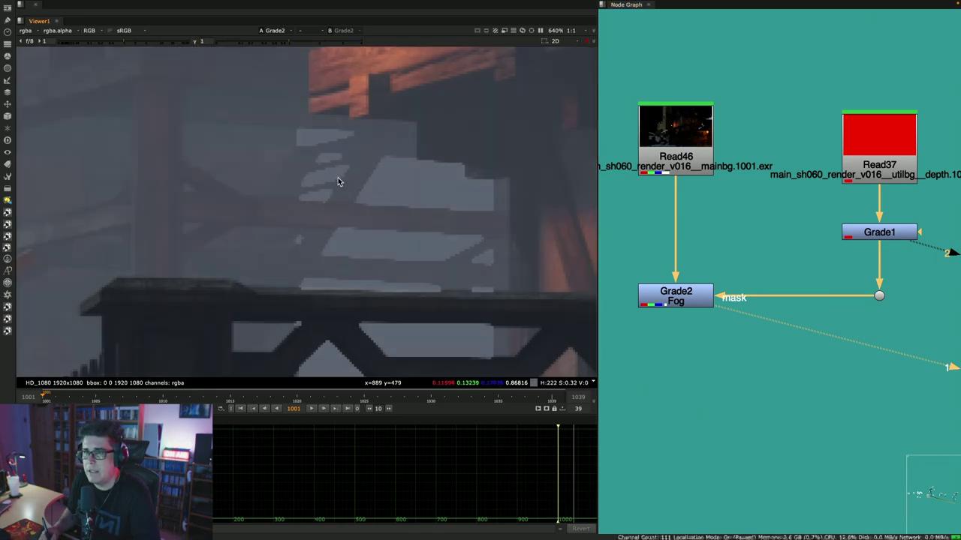
{"action": "scroll", "coordinate": [435, 239], "scroll_direction": "down", "scroll_amount": 4}
{"action": "scroll", "coordinate": [443, 231], "scroll_direction": "up", "scroll_amount": 3}
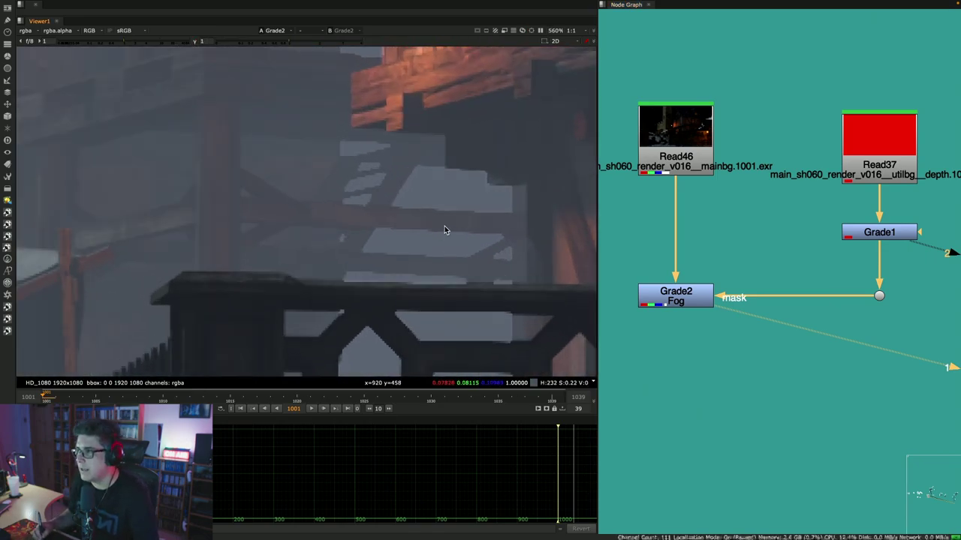
- Add a Blur node after Grade1 on the depth mask, try several sizes and settle on 2
{"action": "left_click", "coordinate": [887, 234]}
{"action": "key", "text": "b"}
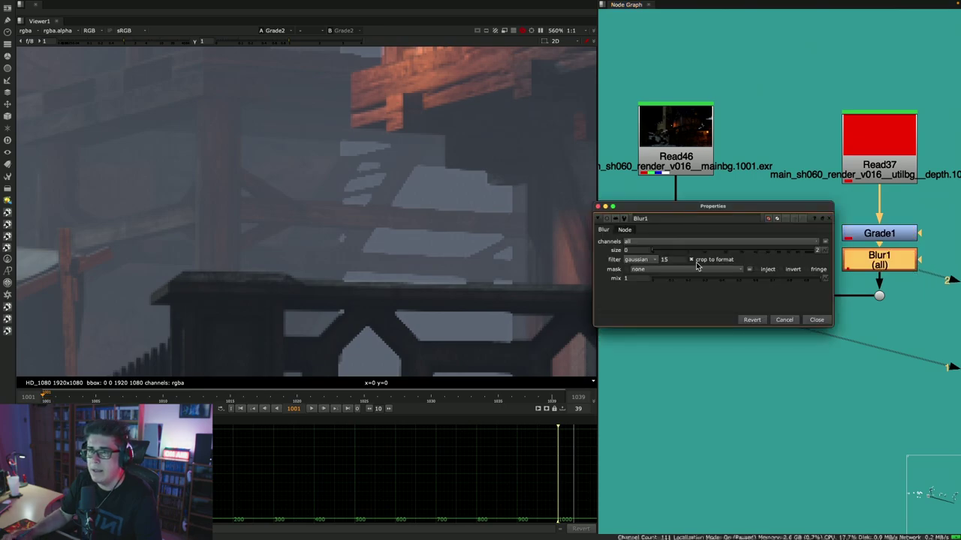
{"action": "type", "text": "7"}
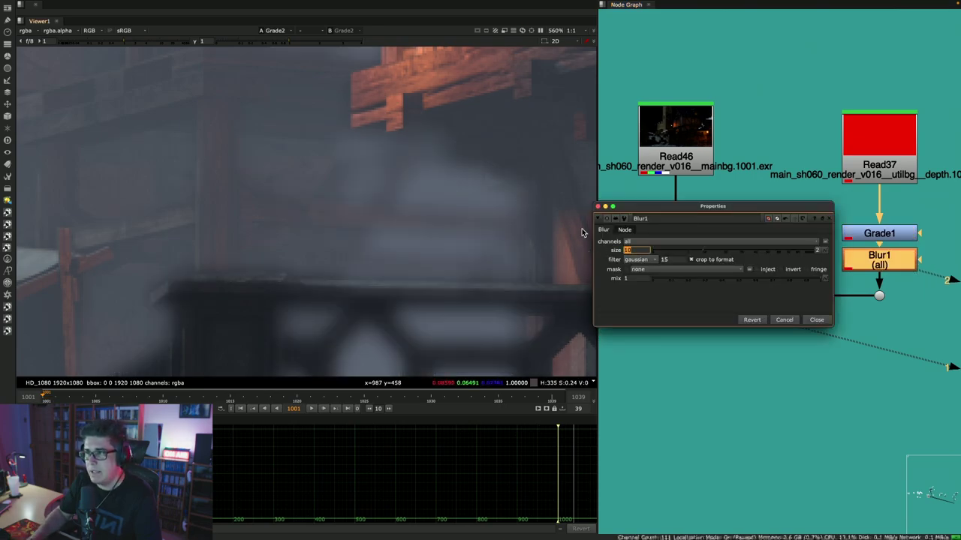
{"action": "type", "text": "1"}
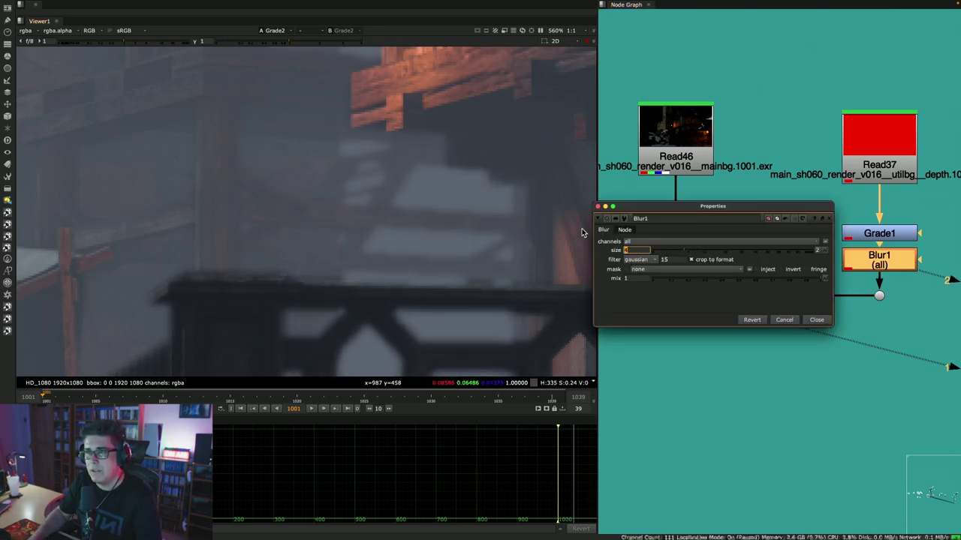
{"action": "type", "text": "2"}
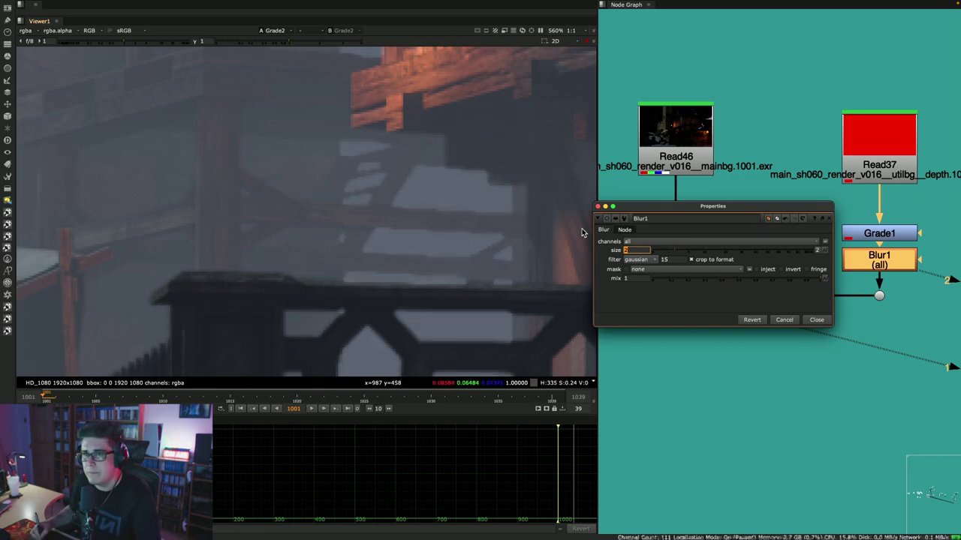
{"action": "left_click", "coordinate": [813, 319]}
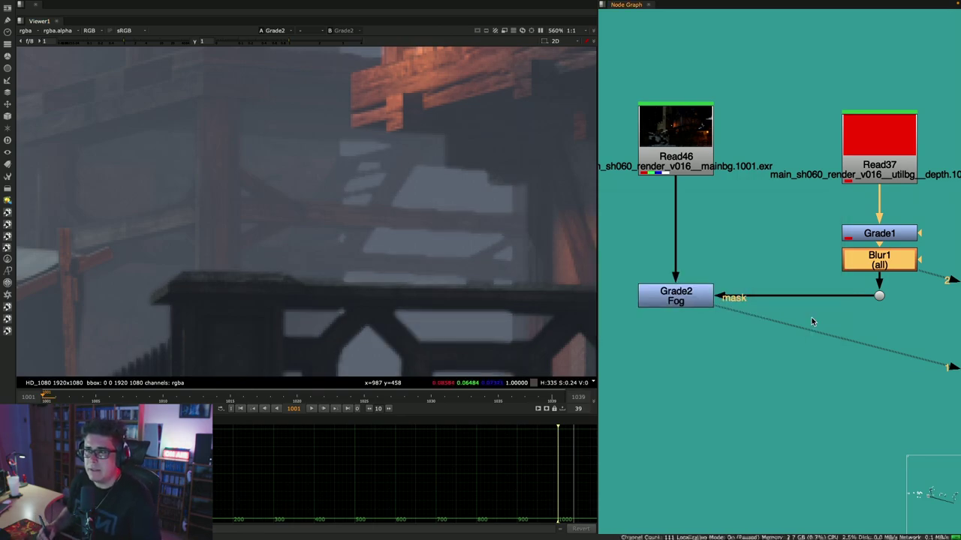
- Review the fog with the blurred mask in the maximized viewer and fit the whole frame
{"action": "key", "text": "space"}
{"action": "scroll", "coordinate": [483, 261], "scroll_direction": "down", "scroll_amount": 8}
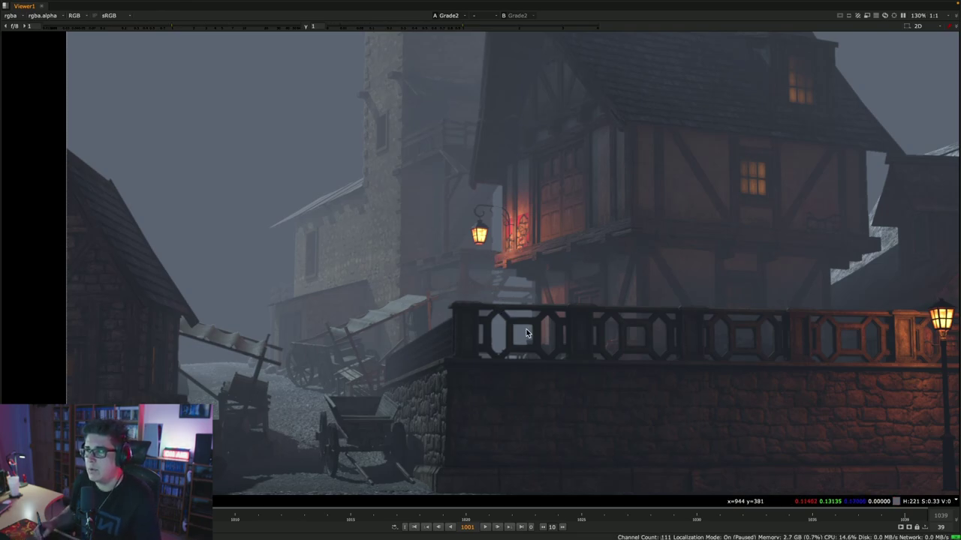
{"action": "key", "text": "space"}
{"action": "scroll", "coordinate": [496, 267], "scroll_direction": "down", "scroll_amount": 3}
{"action": "key", "text": "f"}
- Show Read35 from the neighbouring fog setup in the maximized viewer, with the whole frame fitted
{"action": "scroll", "coordinate": [740, 314], "scroll_direction": "down", "scroll_amount": 5}
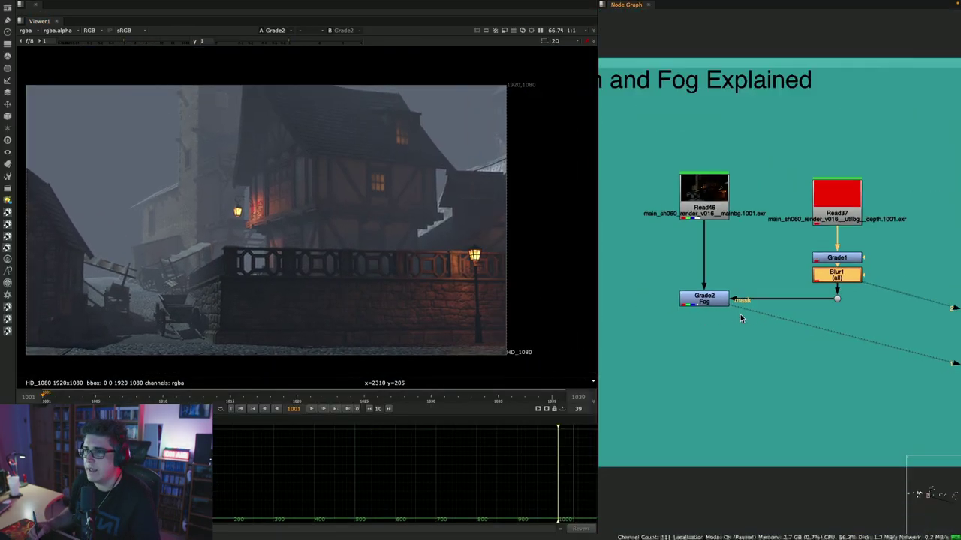
{"action": "scroll", "coordinate": [806, 237], "scroll_direction": "up", "scroll_amount": 5}
{"action": "key", "text": "1"}
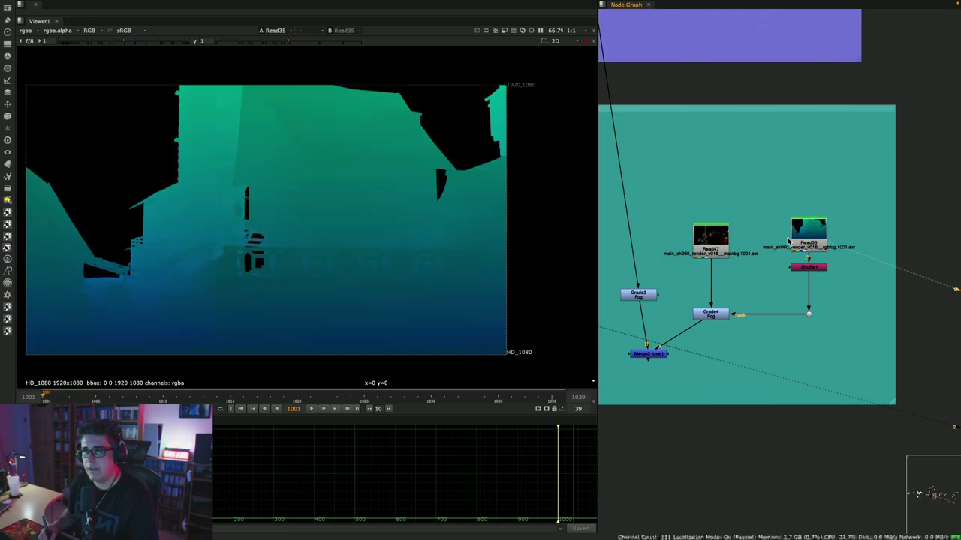
{"action": "key", "text": "space"}
{"action": "key", "text": "f"}
{"action": "scroll", "coordinate": [530, 273], "scroll_direction": "up", "scroll_amount": 2}
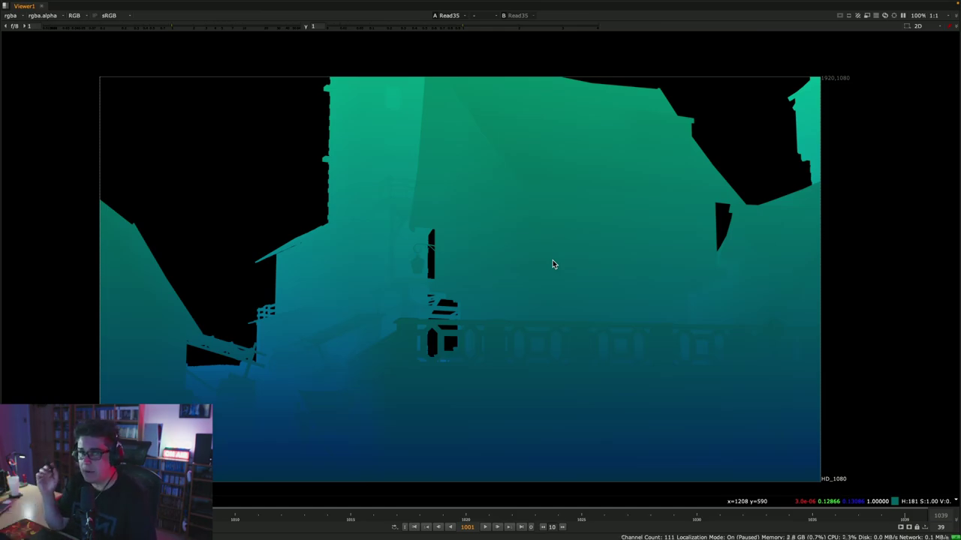
- Compare Read35's red, green and blue channels, alternating between green and blue
{"action": "key", "text": "r"}
{"action": "key", "text": "r"}
{"action": "key", "text": "r"}
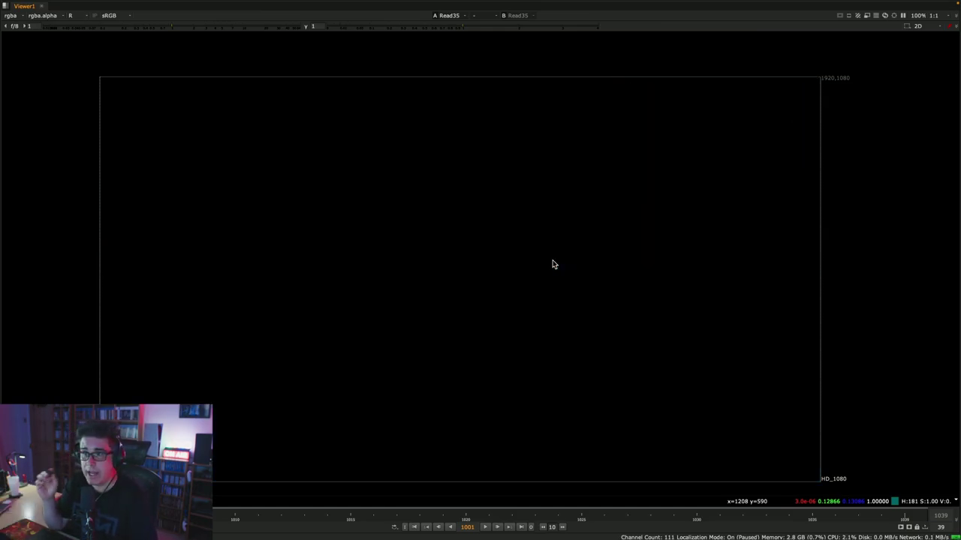
{"action": "key", "text": "g"}
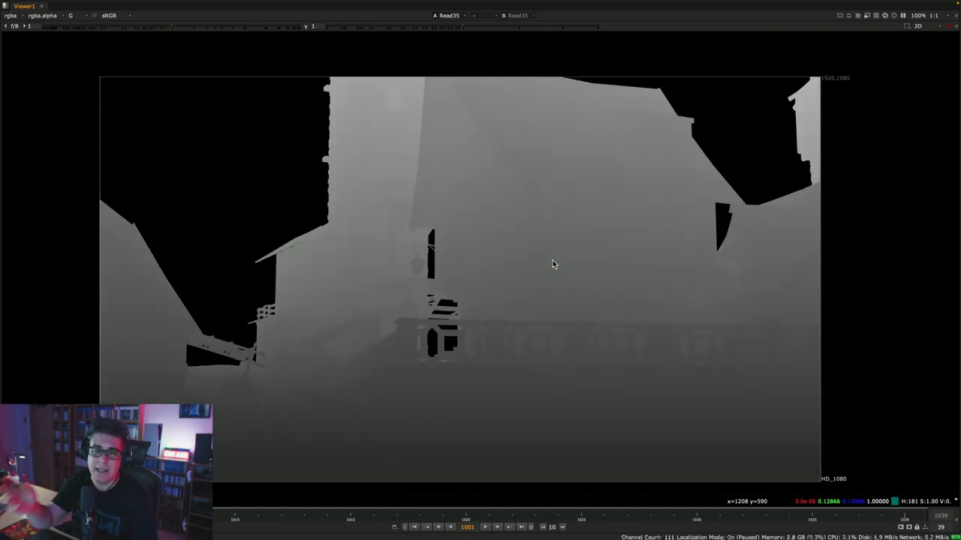
{"action": "key", "text": "b"}
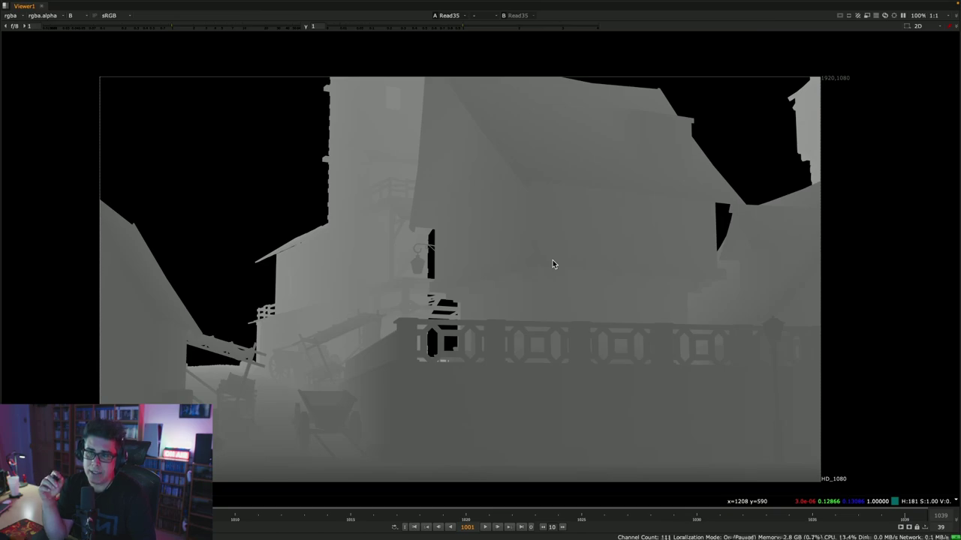
{"action": "key", "text": "g"}
{"action": "key", "text": "b"}
{"action": "key", "text": "b"}
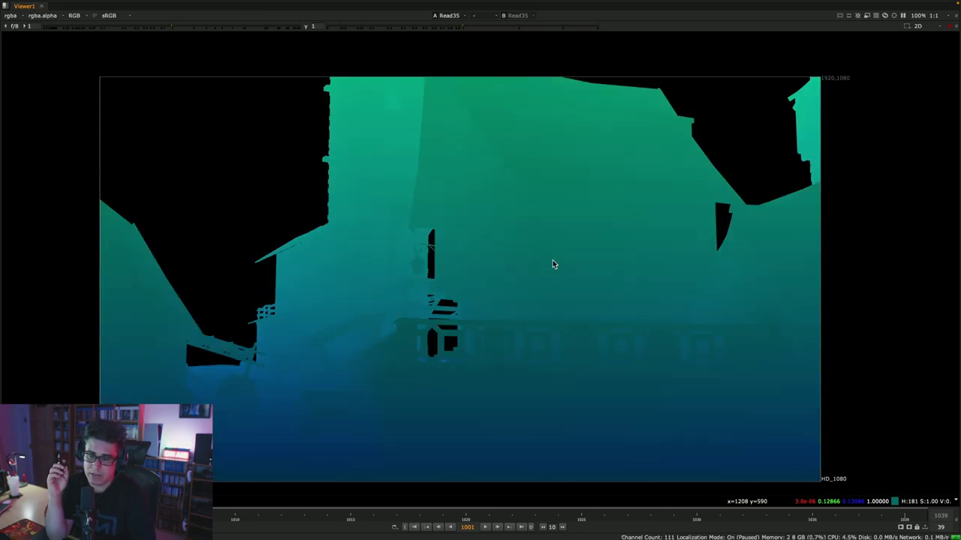
{"action": "key", "text": "g"}
{"action": "key", "text": "b"}
{"action": "key", "text": "g"}
{"action": "key", "text": "b"}
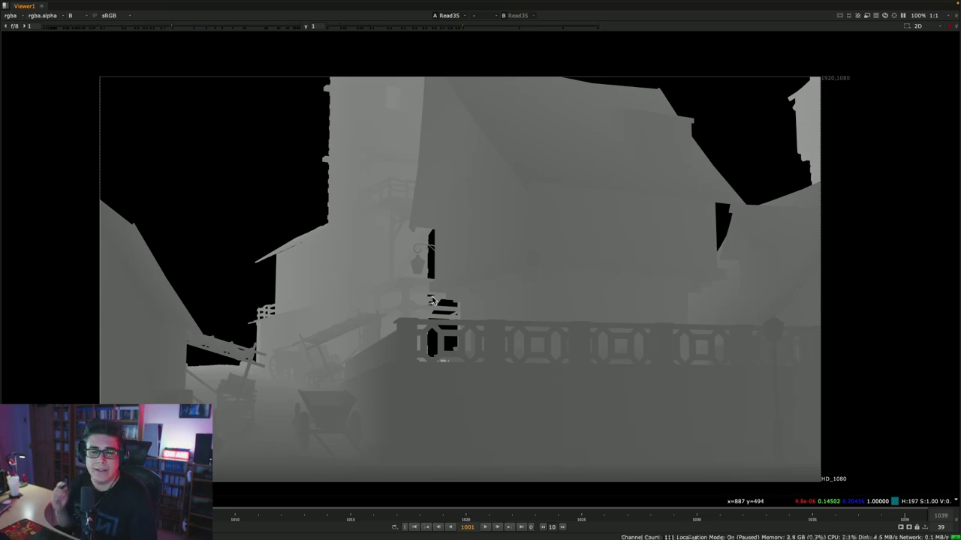
- Examine the edges in Read35's blue channel around the stair gaps and return to the node graph
{"action": "scroll", "coordinate": [435, 301], "scroll_direction": "up", "scroll_amount": 10}
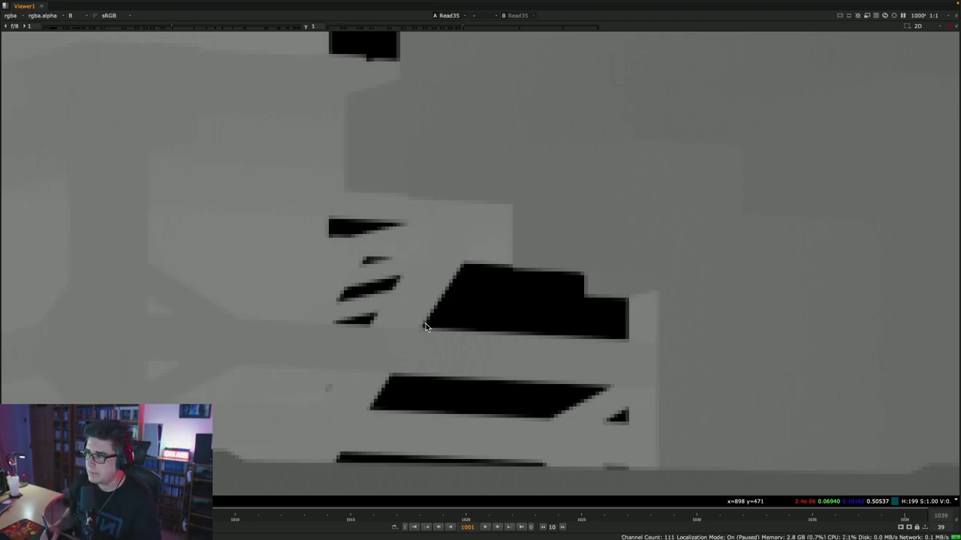
{"action": "scroll", "coordinate": [488, 282], "scroll_direction": "down", "scroll_amount": 7}
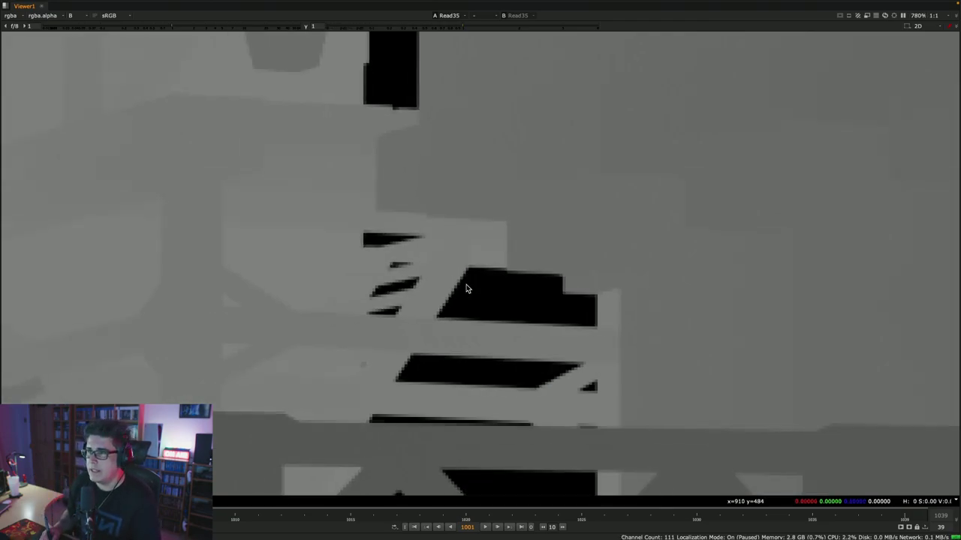
{"action": "key", "text": "space"}
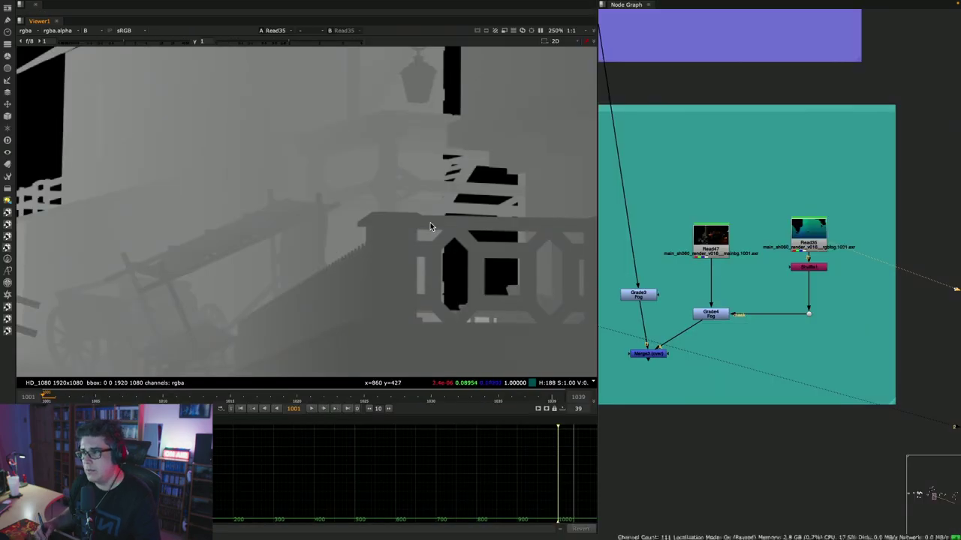
{"action": "scroll", "coordinate": [428, 230], "scroll_direction": "down", "scroll_amount": 2}
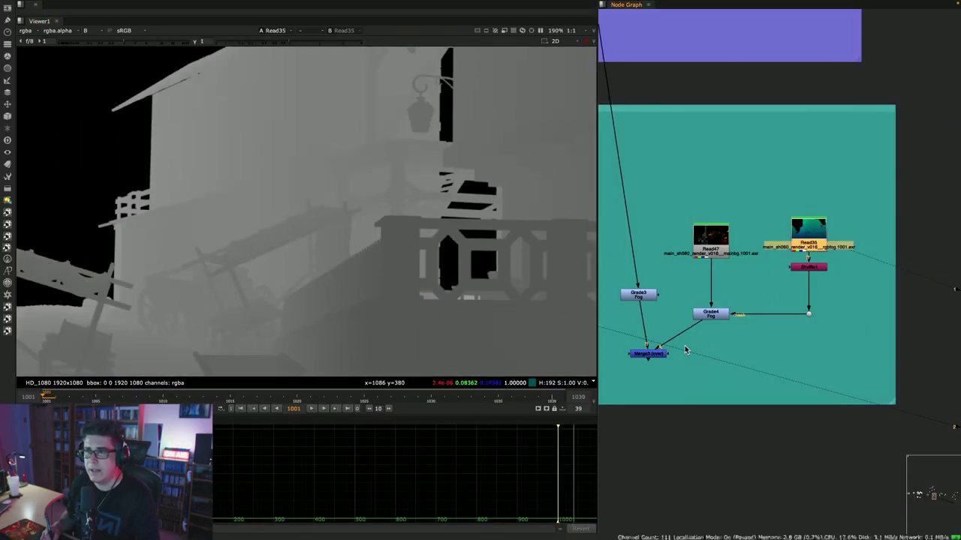
- Compare the Merge3 result with the Grade4 fog alone and examine Grade4's blue channel edges around the stair gaps
{"action": "left_click", "coordinate": [655, 355]}
{"action": "key", "text": "1"}
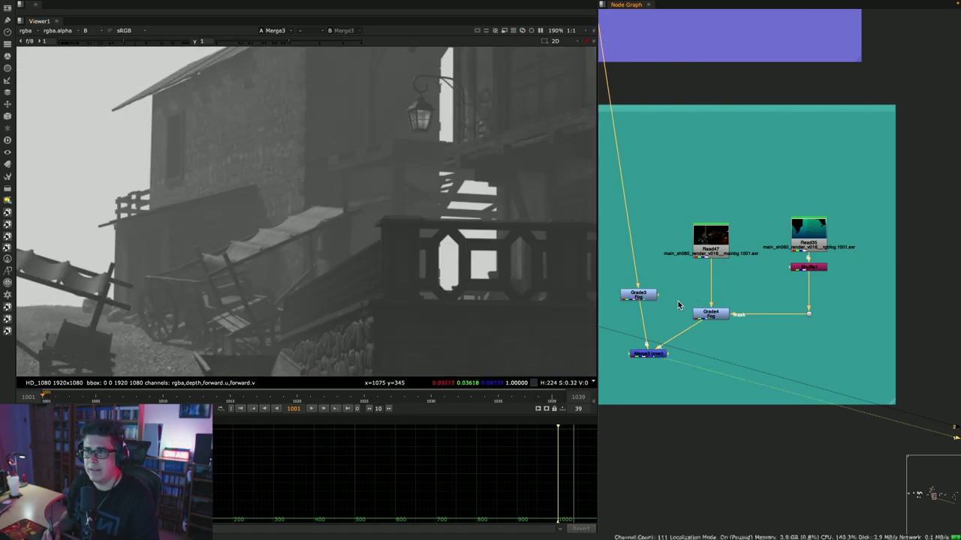
{"action": "left_click", "coordinate": [711, 316]}
{"action": "key", "text": "1"}
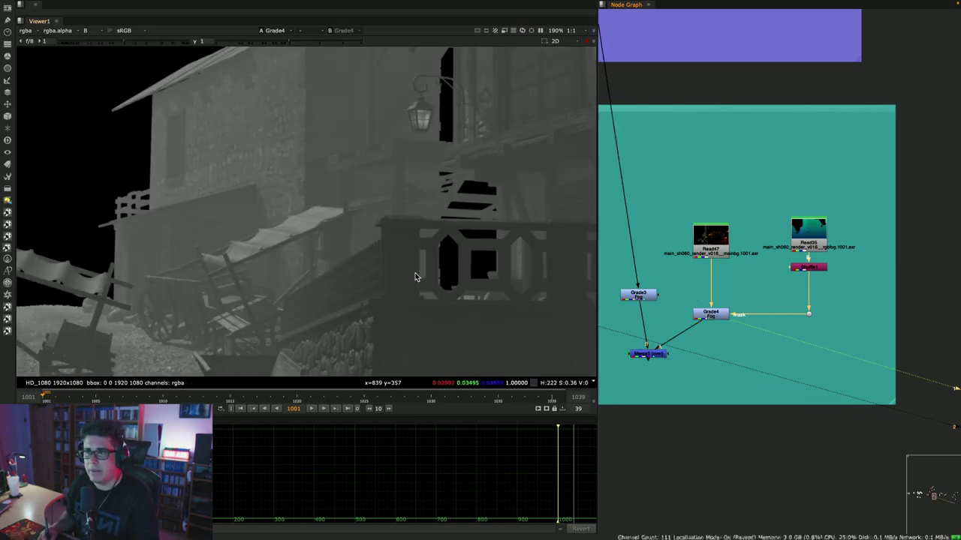
{"action": "scroll", "coordinate": [468, 212], "scroll_direction": "up", "scroll_amount": 5}
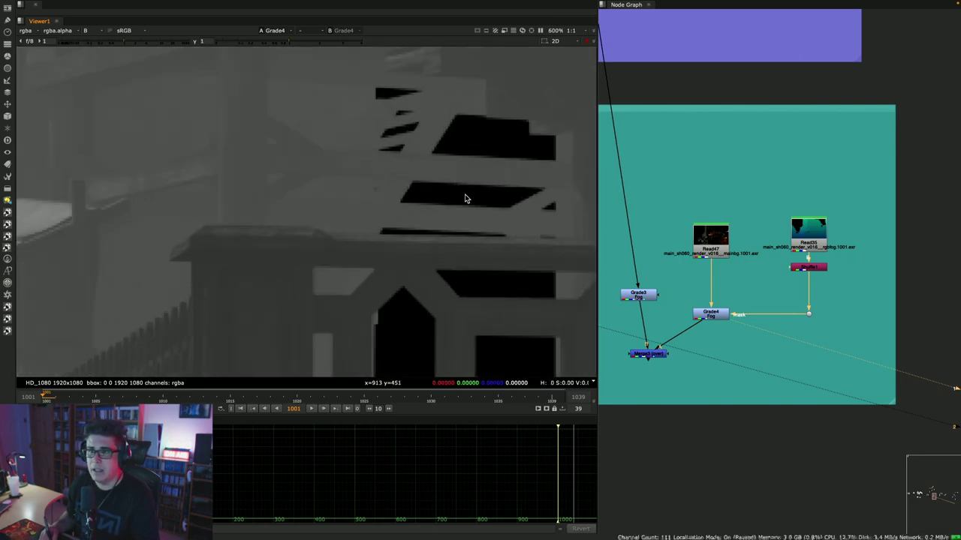
{"action": "scroll", "coordinate": [465, 198], "scroll_direction": "down", "scroll_amount": 7}
{"action": "scroll", "coordinate": [406, 250], "scroll_direction": "down", "scroll_amount": 1}
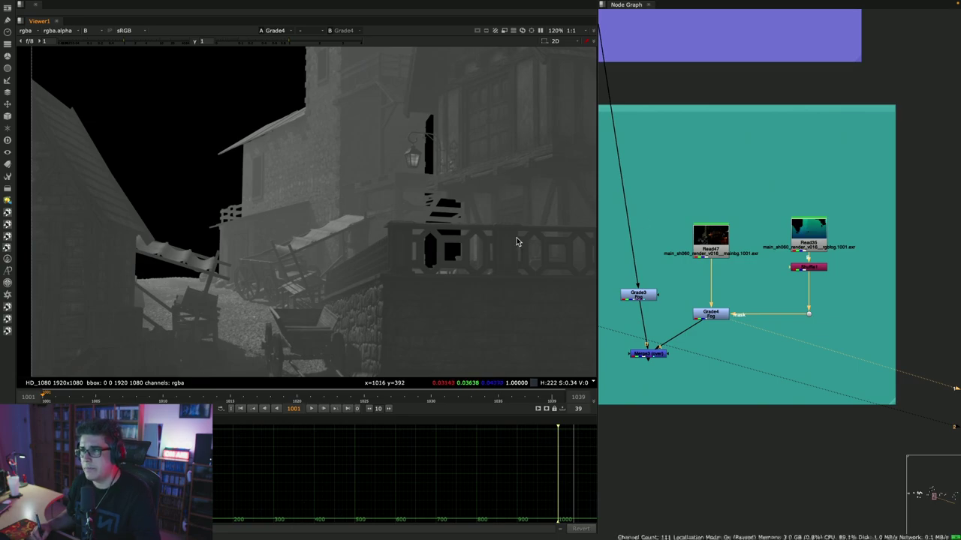
- Show the Grade2 fog from the Depth and Fog setup in the maximized viewer, in full RGB colour
{"action": "scroll", "coordinate": [749, 189], "scroll_direction": "down", "scroll_amount": 3}
{"action": "scroll", "coordinate": [831, 245], "scroll_direction": "up", "scroll_amount": 2}
{"action": "scroll", "coordinate": [831, 245], "scroll_direction": "up", "scroll_amount": 4}
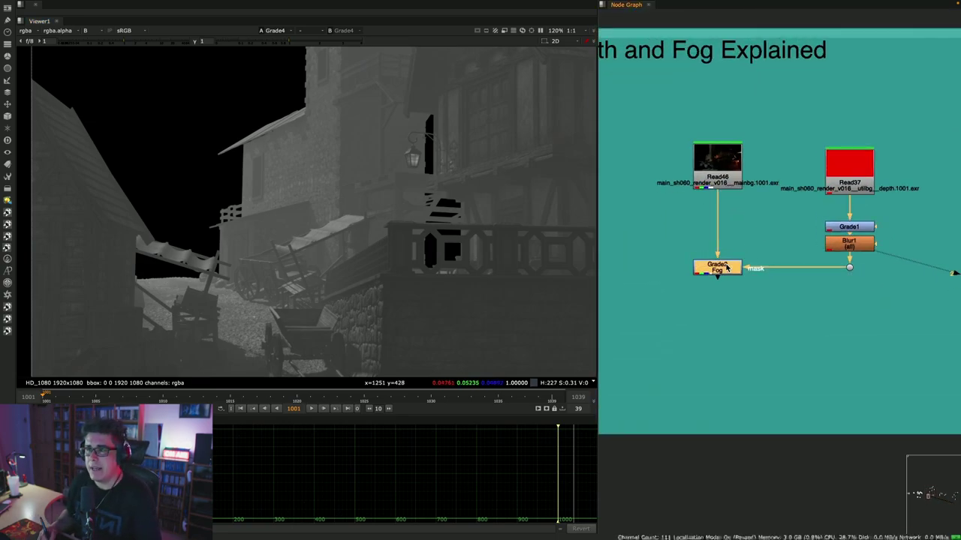
{"action": "key", "text": "1"}
{"action": "key", "text": "space"}
{"action": "middle_click_drag", "start_coordinate": [394, 257], "coordinate": [466, 253]}
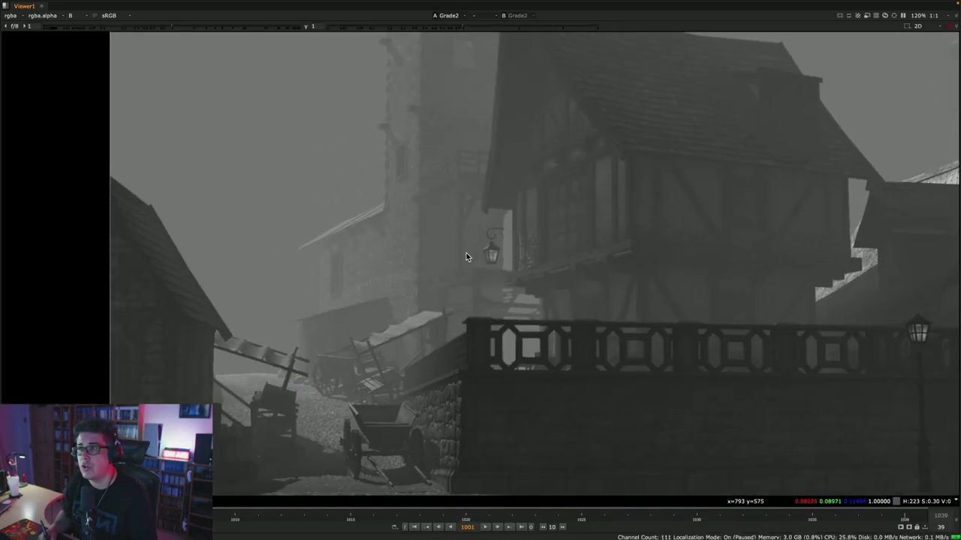
{"action": "key", "text": "b"}
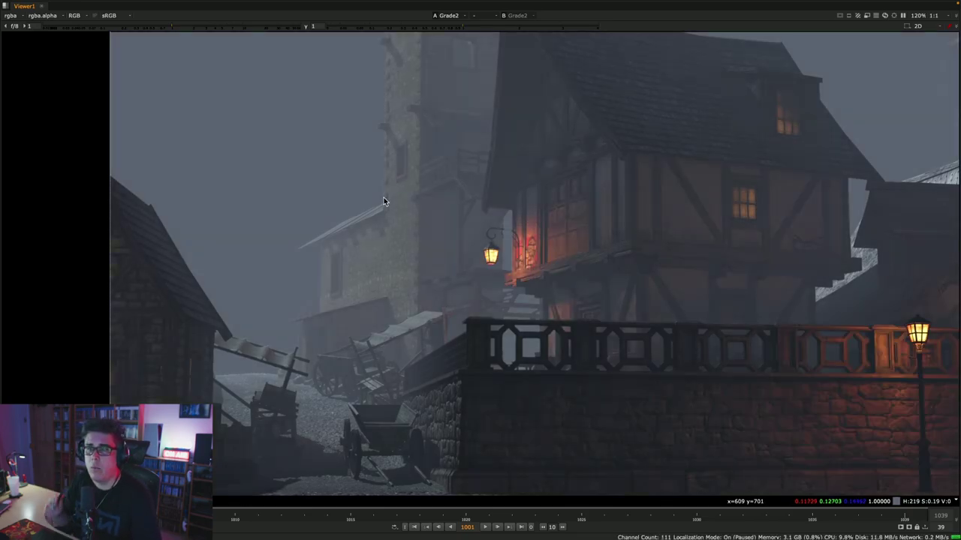
- Switch to the other Nuke session with the green armoured character shot and control playback of its Merge2 result
{"action": "key", "text": "super+Tab"}
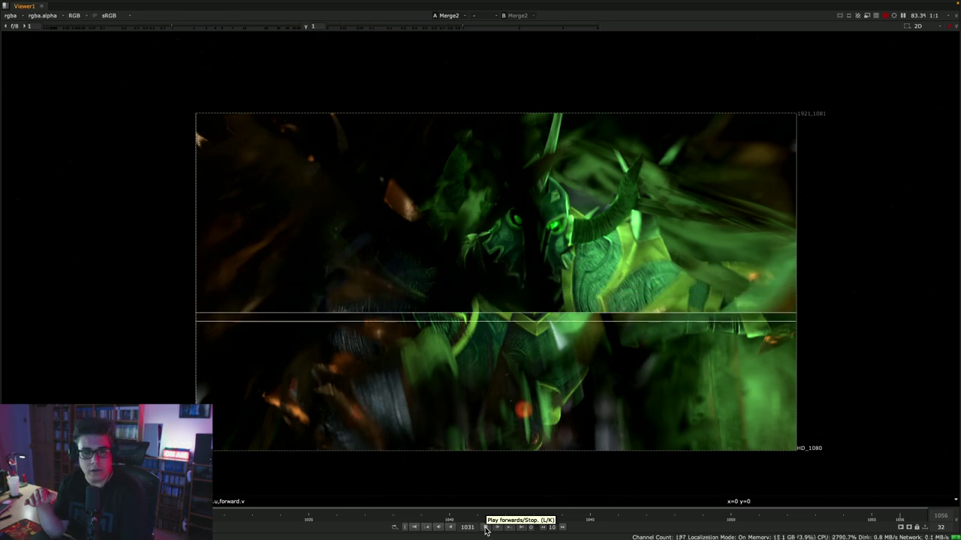
{"action": "left_click", "coordinate": [486, 529]}
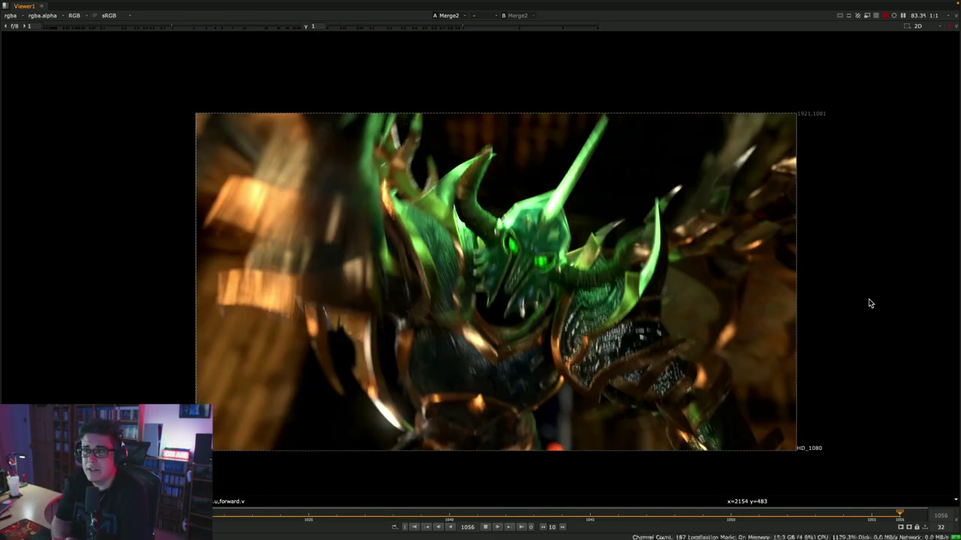